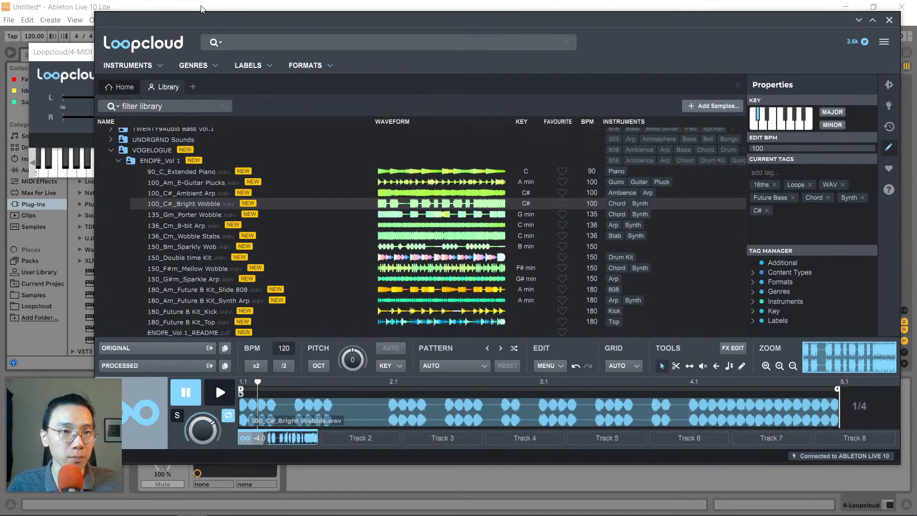
# Set the project tempo to 140 BPM in Ableton Live, then return to the Loopcloud library
pyautogui.moveTo(198, 19); pyautogui.dragTo(214, 27)
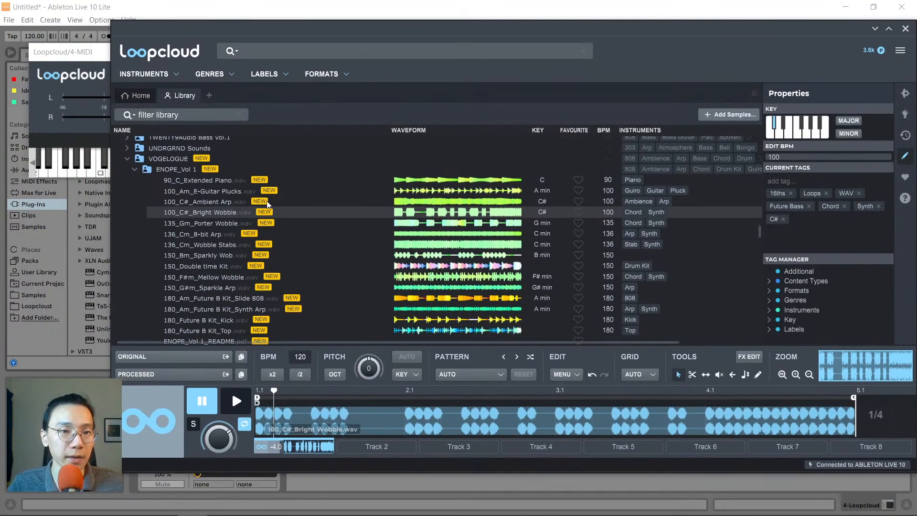
pyautogui.scroll(-3, 190, 231)
pyautogui.scroll(5, 191, 230)
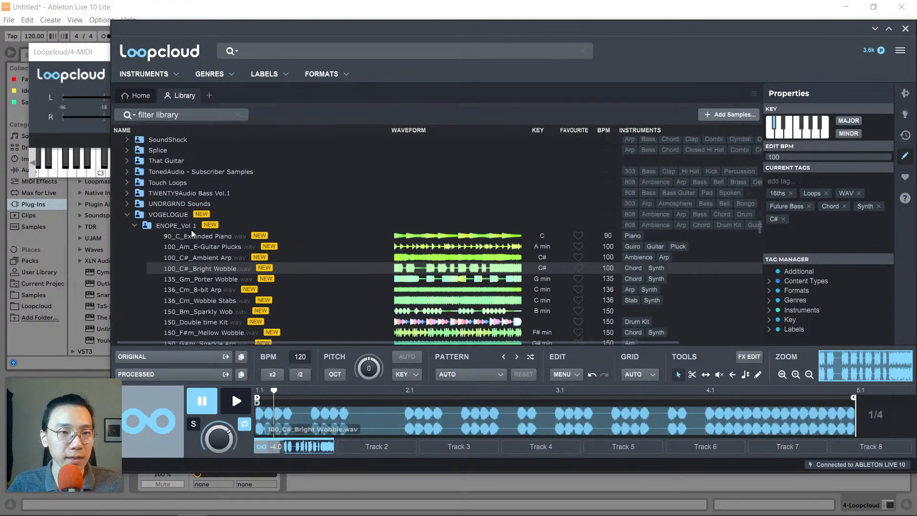
pyautogui.click(70, 3)
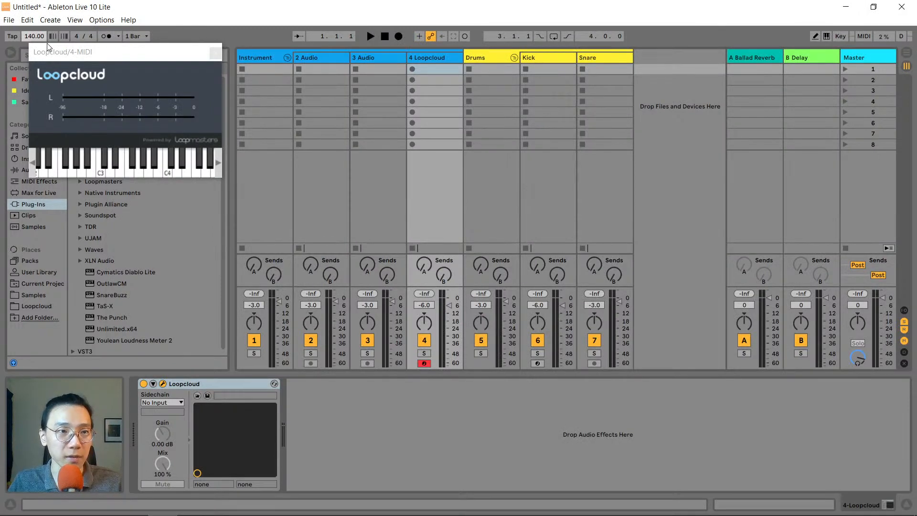
pyautogui.moveTo(106, 54); pyautogui.dragTo(89, 86)
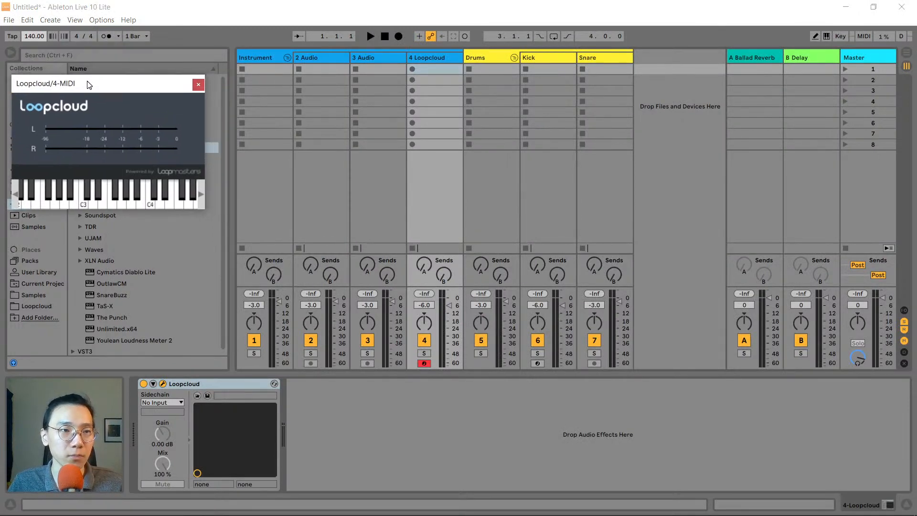
pyautogui.hotkey('alt', 'Tab')
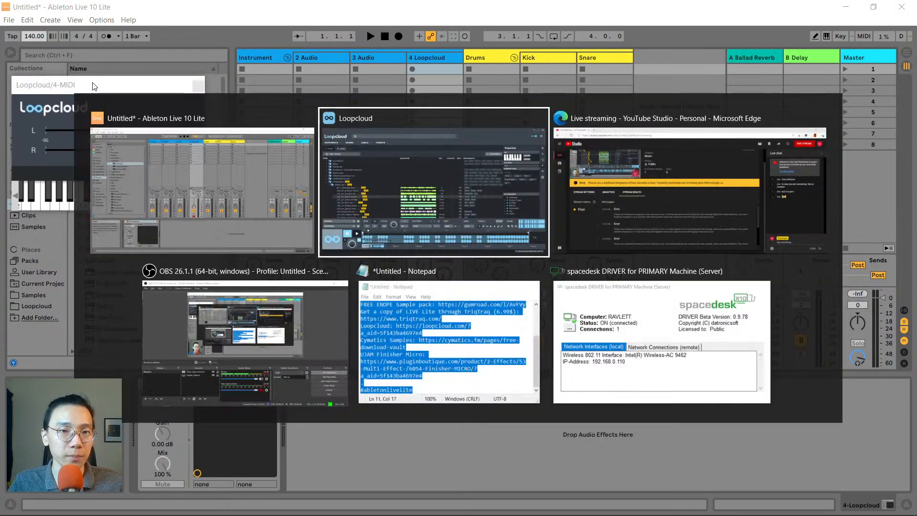
pyautogui.click(396, 122)
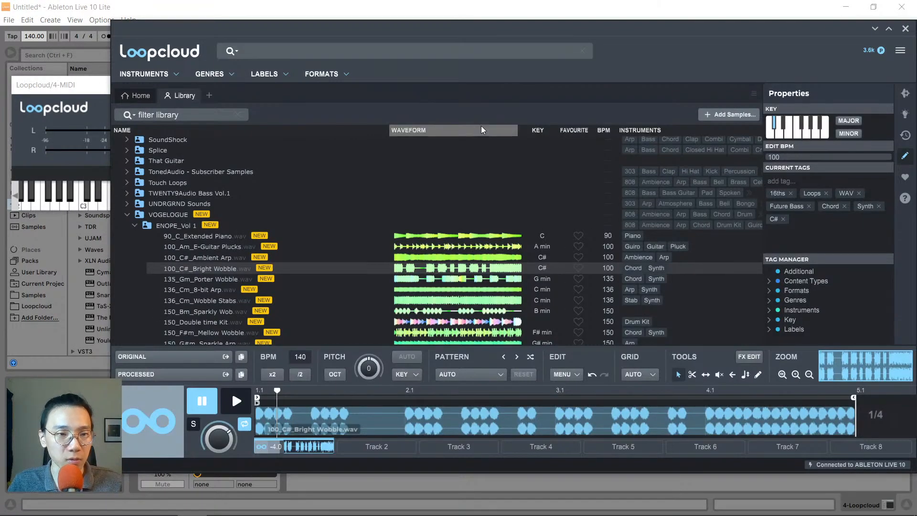
# Look through the samples in the ENOPE_Vol 1 folder, from 90_C_Extended Piano to 180_Future B Kit_Top
pyautogui.scroll(-4, 358, 241)
pyautogui.scroll(2, 329, 249)
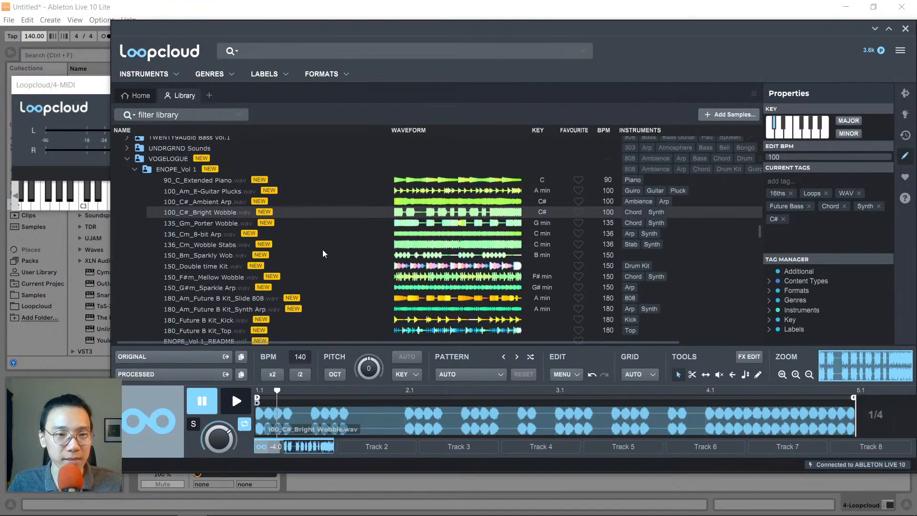
pyautogui.scroll(-3, 294, 256)
pyautogui.scroll(3, 294, 256)
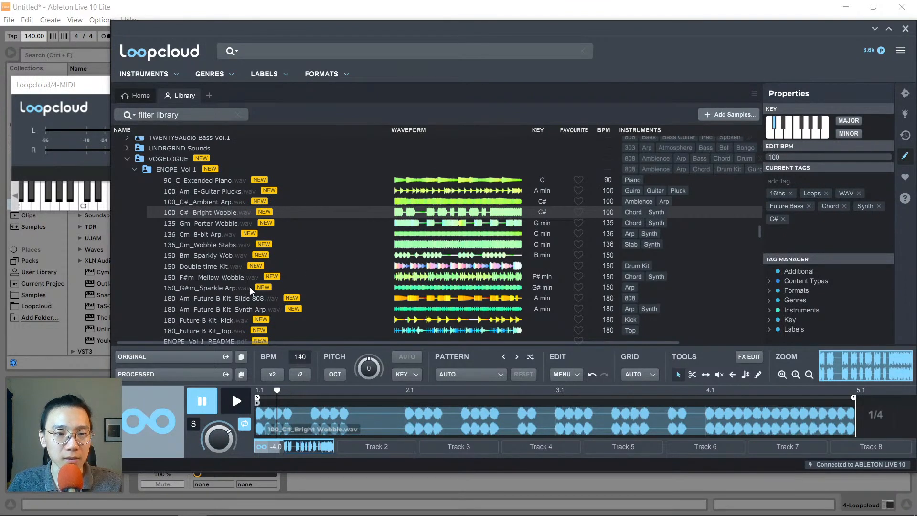
pyautogui.scroll(-2, 250, 287)
pyautogui.scroll(2, 250, 287)
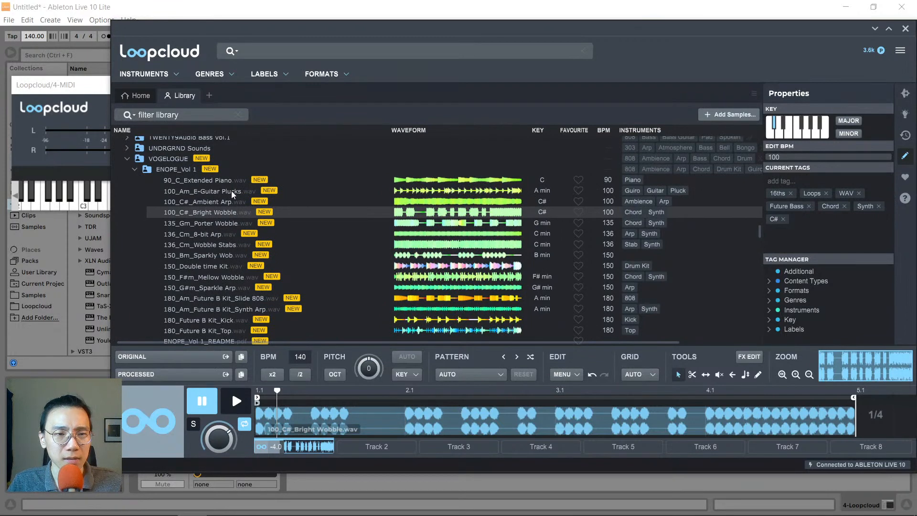
pyautogui.click(199, 180)
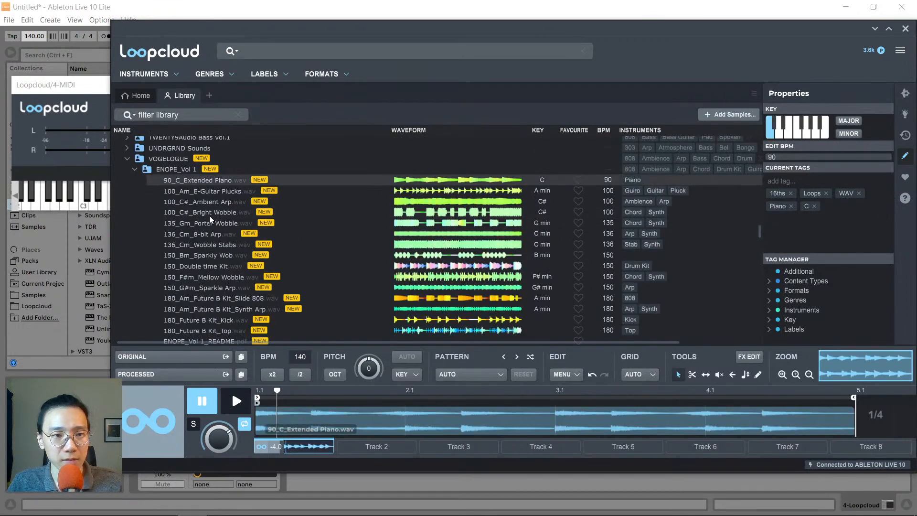
pyautogui.keyDown('shift'); pyautogui.click(187, 330); pyautogui.keyUp('shift')
pyautogui.scroll(-2, 188, 328)
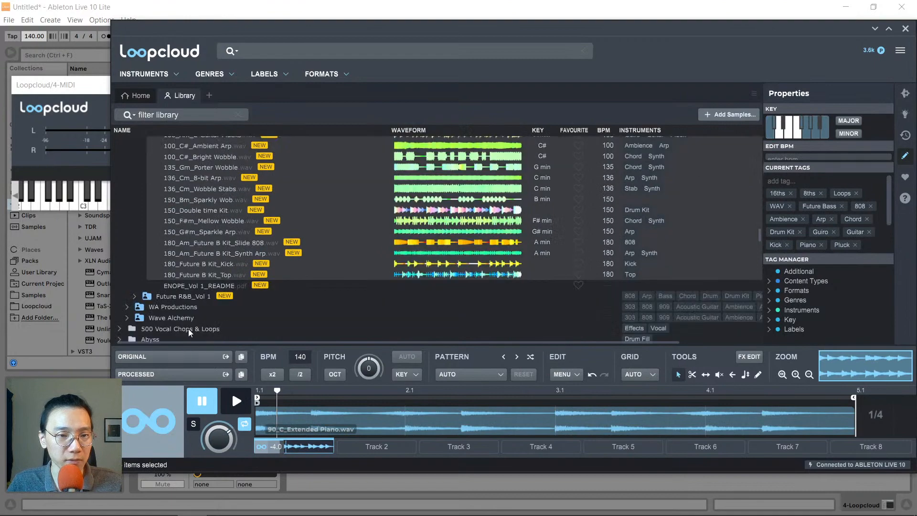
pyautogui.scroll(2, 224, 274)
# Audition the 136_Cm_Wobble Stabs loop from the ENOPE_Vol 1 folder and stop the preview
pyautogui.click(223, 273)
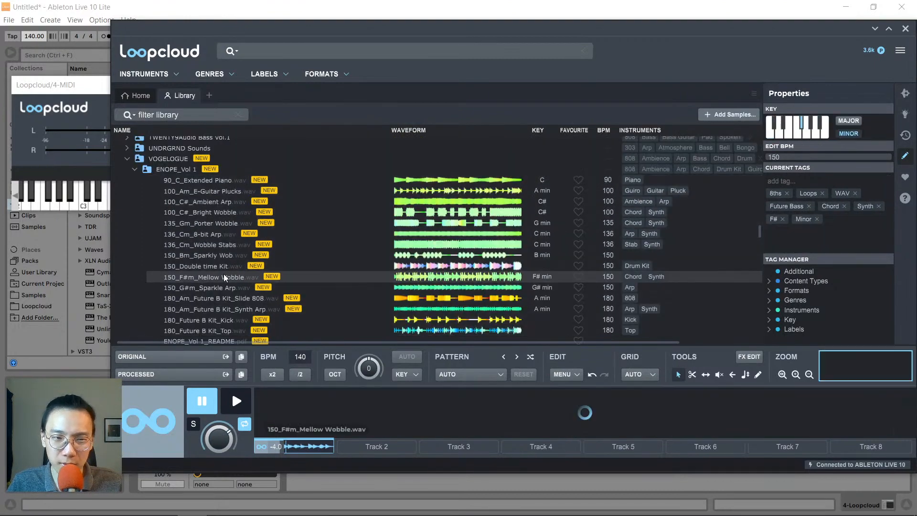
pyautogui.click(218, 247)
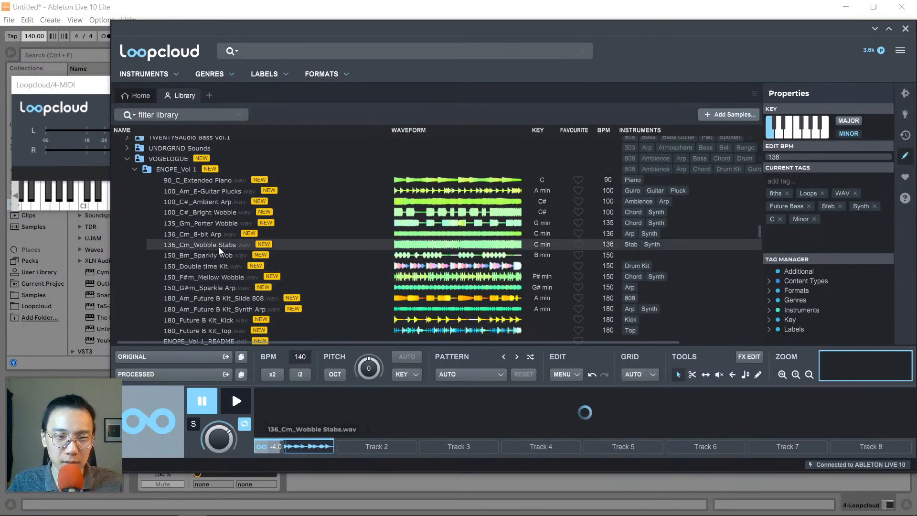
pyautogui.click(236, 402)
pyautogui.click(210, 400)
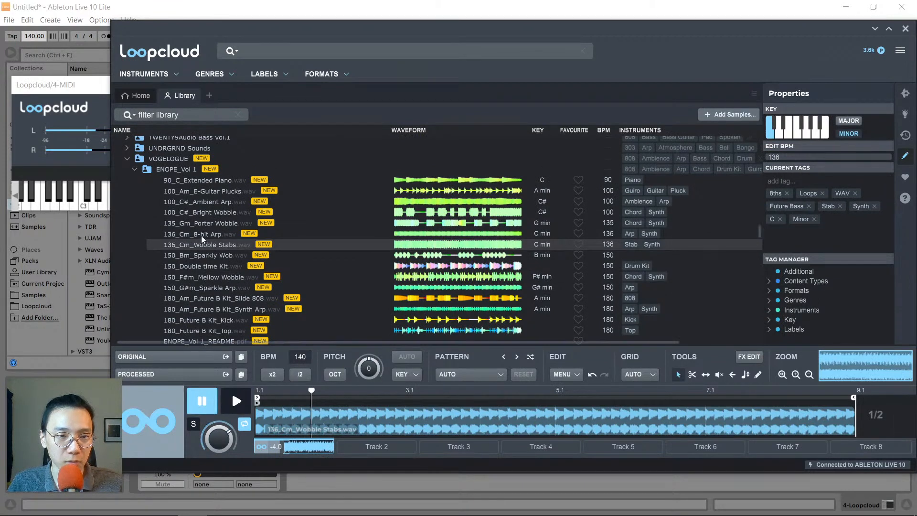
# Compare the 135_Gm_Porter Wobble and 100_C#_Bright Wobble waveforms and replay the 136_Cm_Wobble Stabs preview
pyautogui.click(201, 223)
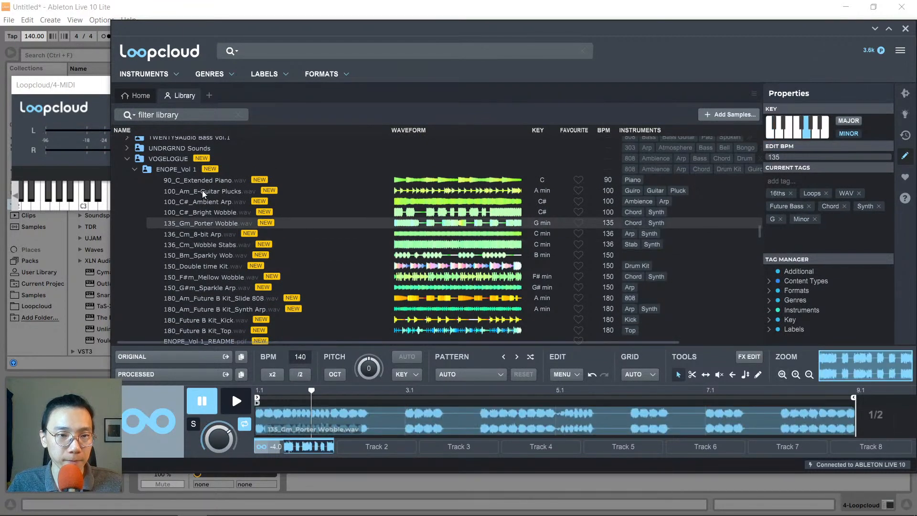
pyautogui.click(217, 245)
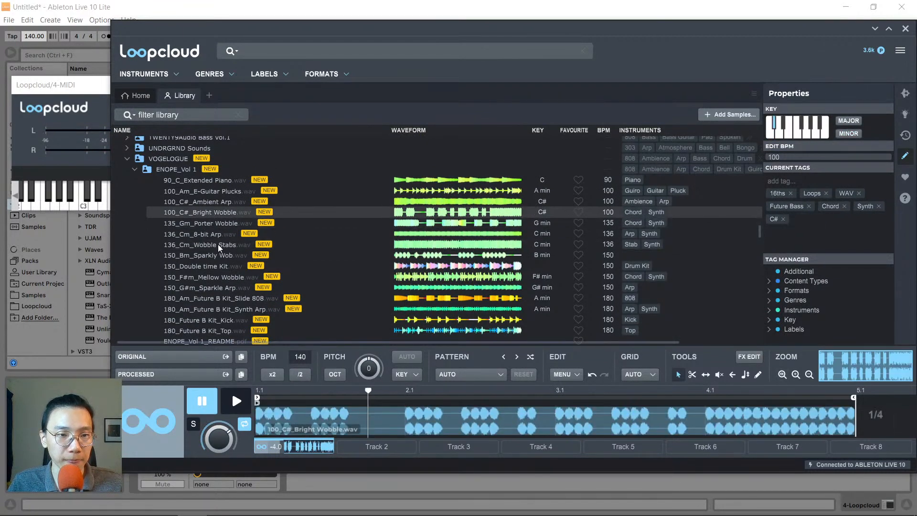
pyautogui.click(234, 401)
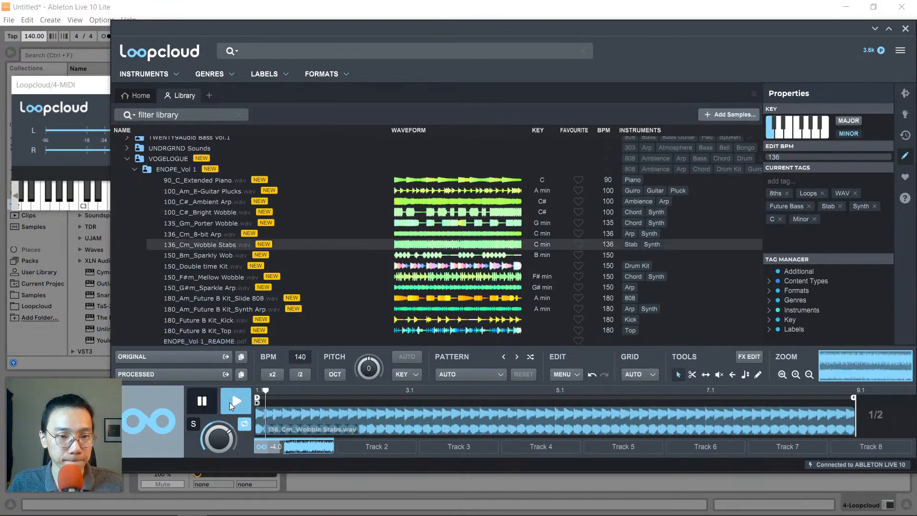
pyautogui.click(202, 400)
# Audition the 150_Bm_Sparkly Wob loop and stop its preview
pyautogui.click(214, 256)
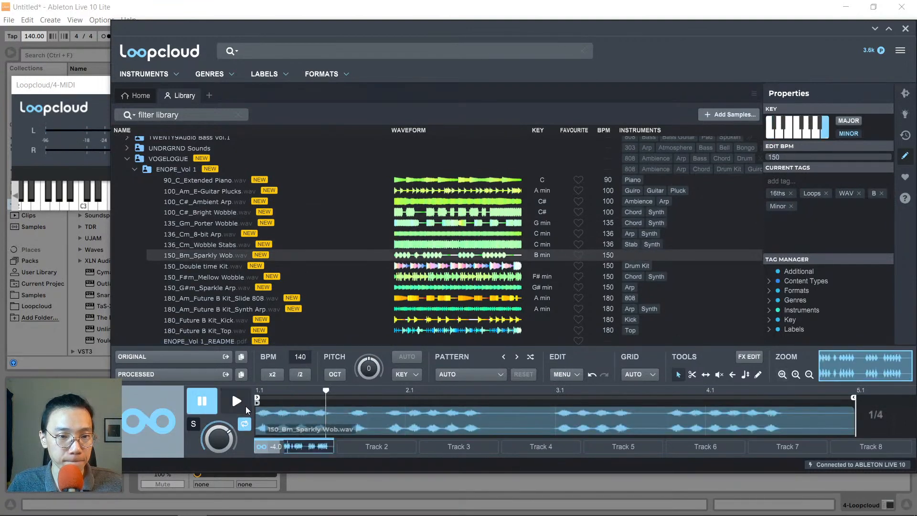
pyautogui.click(239, 402)
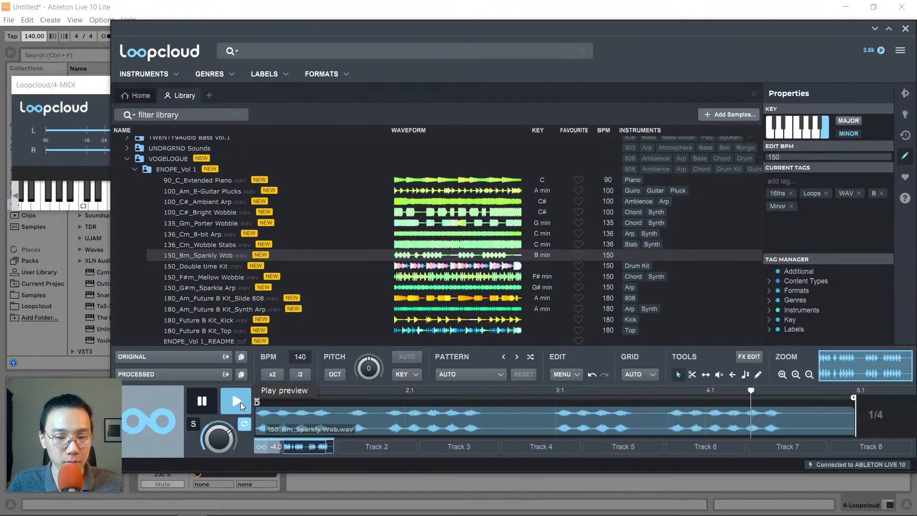
pyautogui.click(211, 400)
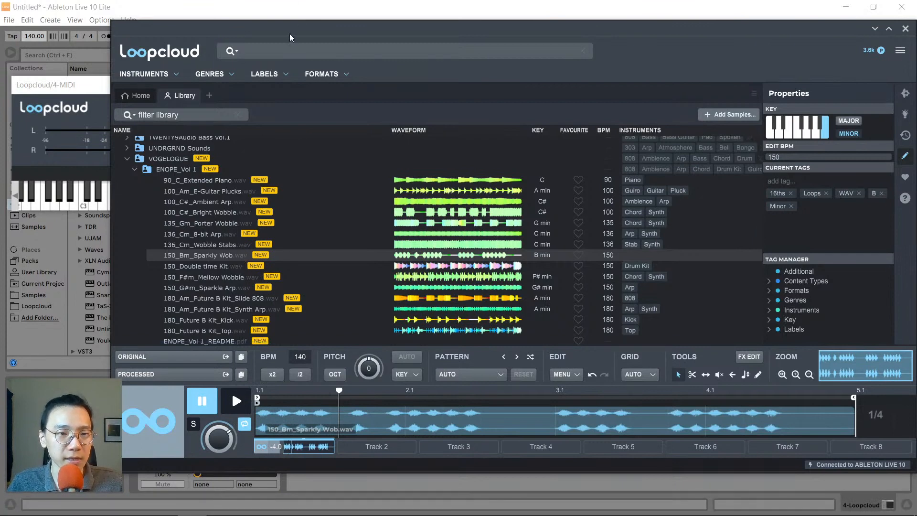
# Set the Ableton Live tempo to 150 BPM and load 150_Bm_Sparkly Wob from Loopcloud into the first clip slot of track 2
pyautogui.click(13, 41)
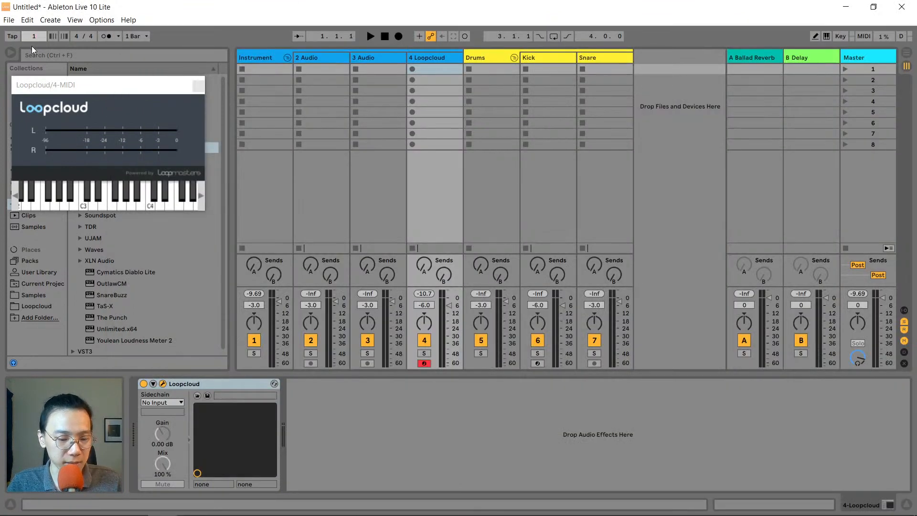
pyautogui.hotkey('alt', 'Tab')
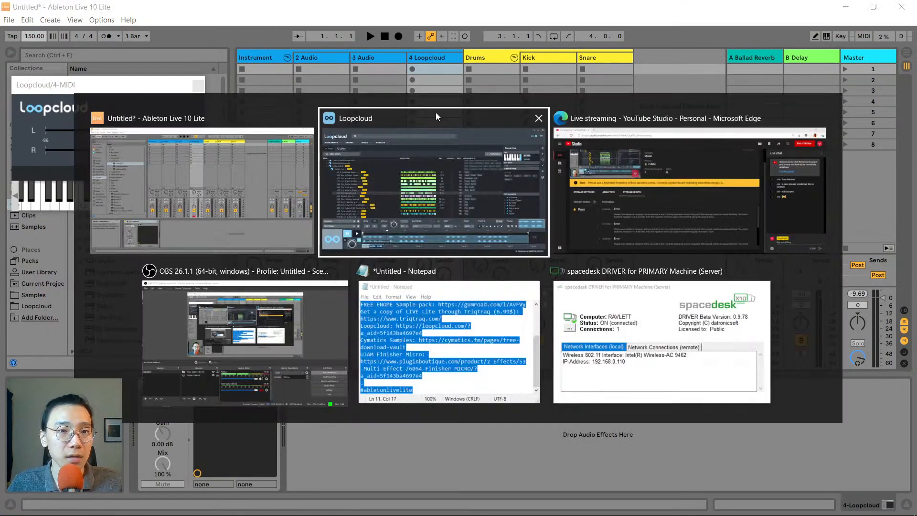
pyautogui.moveTo(410, 37); pyautogui.dragTo(797, 28)
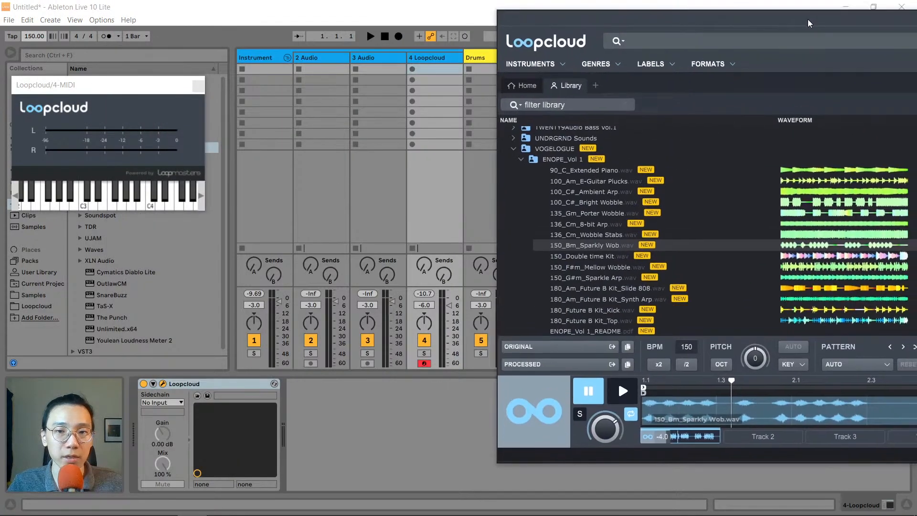
pyautogui.moveTo(609, 245); pyautogui.dragTo(331, 70)
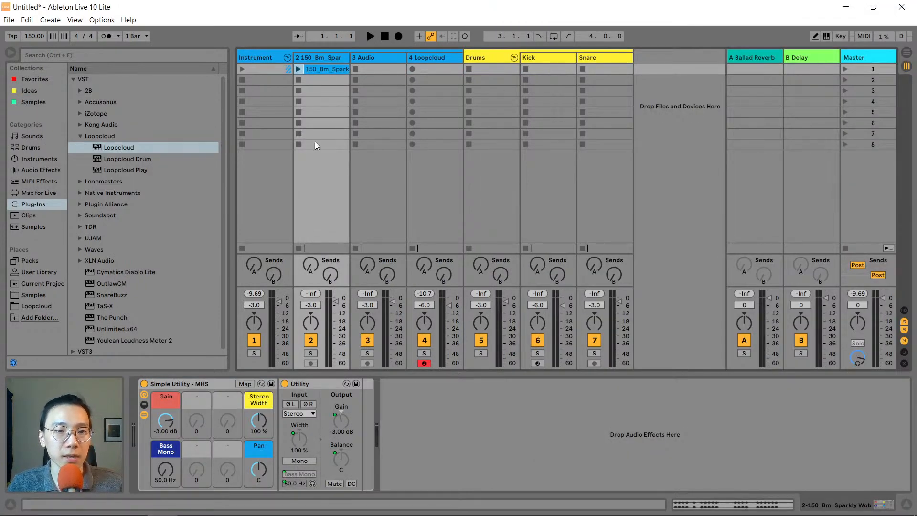
# Launch scene 1 and show the sample settings of the 150_Bm_Sparkly Wob clip
pyautogui.click(844, 69)
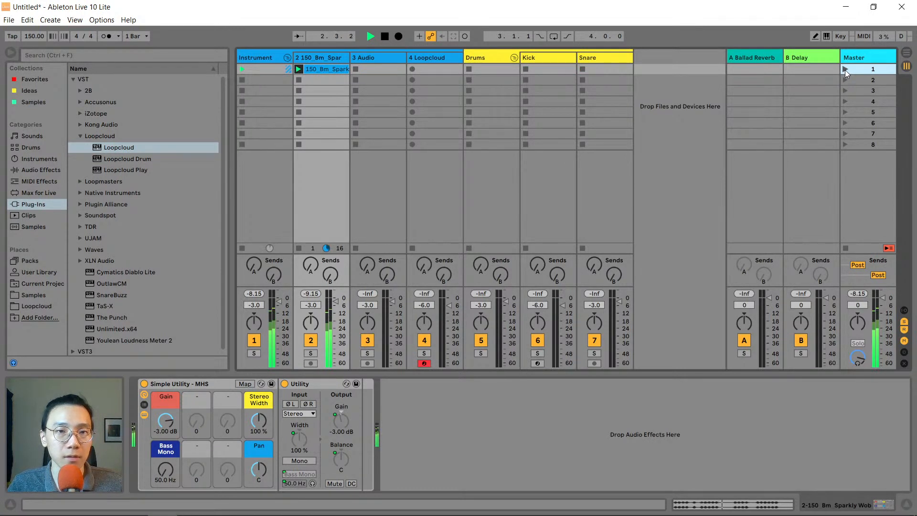
pyautogui.click(315, 70)
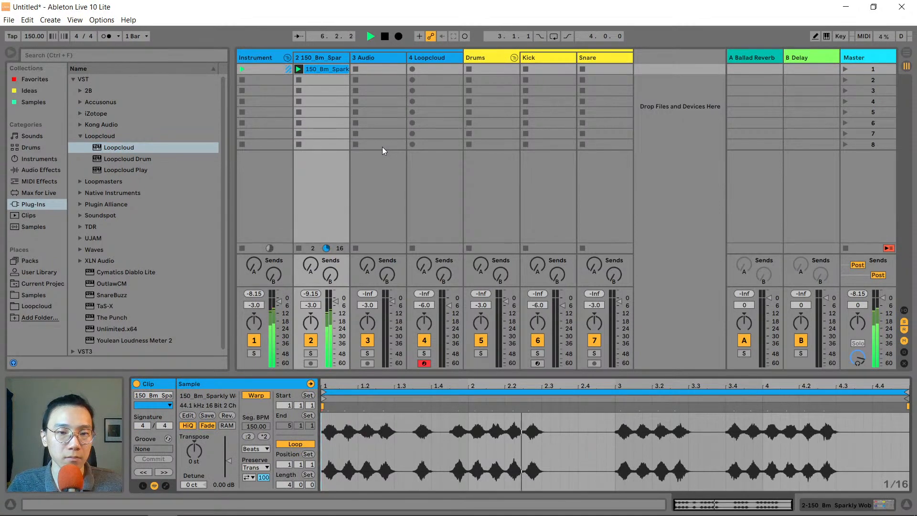
# Set the project tempo to 145 BPM and play the clip at that speed
pyautogui.click(34, 37)
pyautogui.write('145')
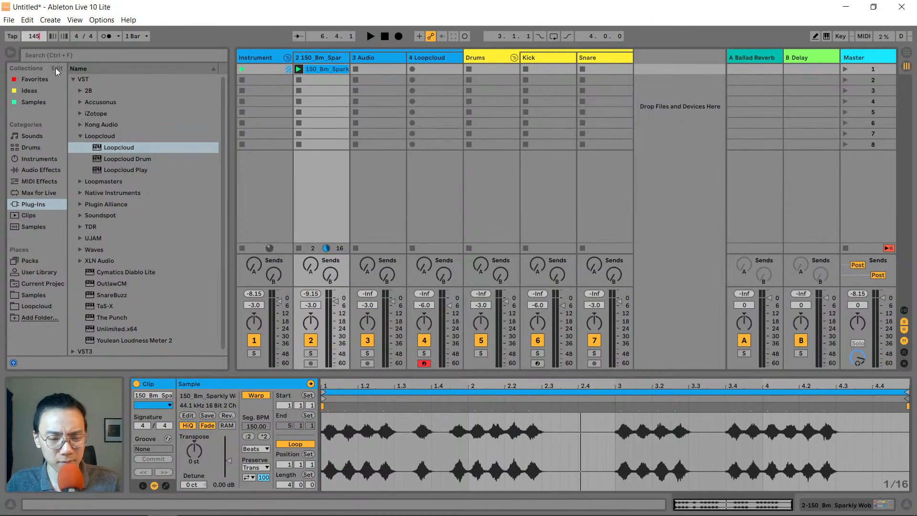
pyautogui.press('Return')
pyautogui.press('space')
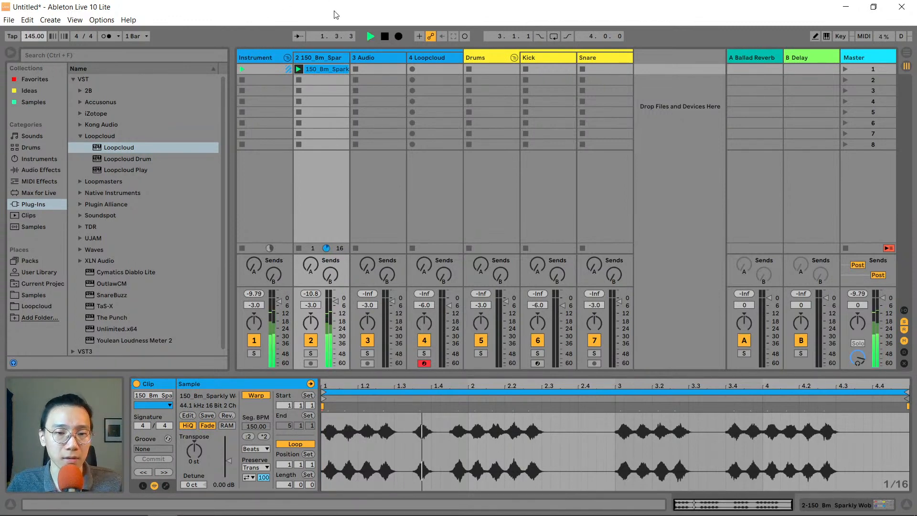
pyautogui.press('space')
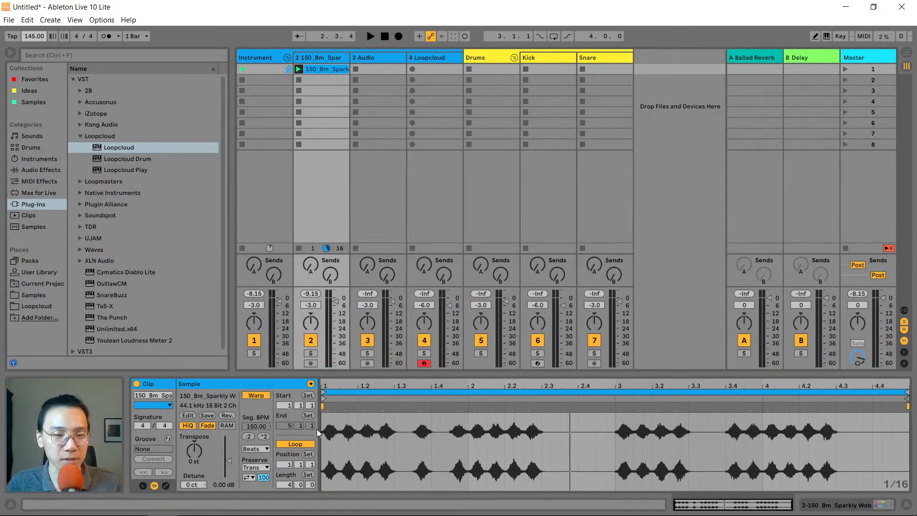
# Change the clip's warp mode to Complex Pro and play it back to hear the result
pyautogui.click(255, 449)
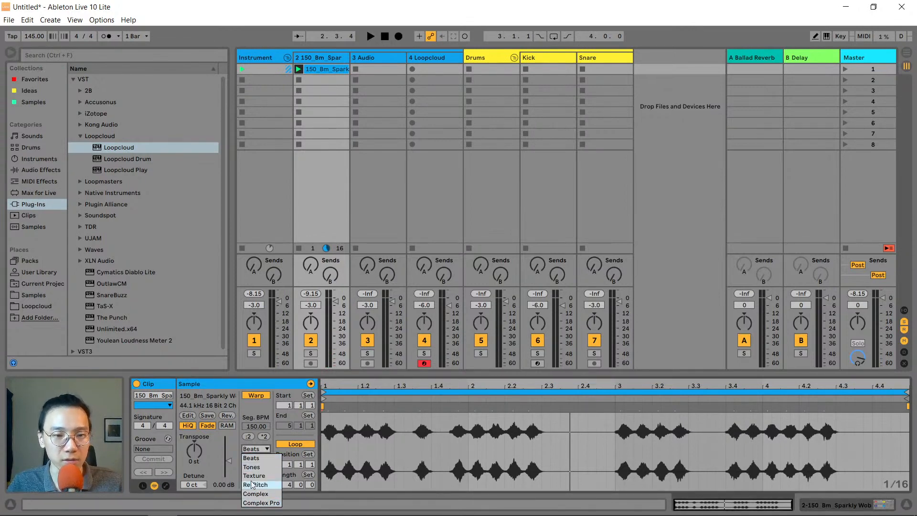
pyautogui.click(263, 503)
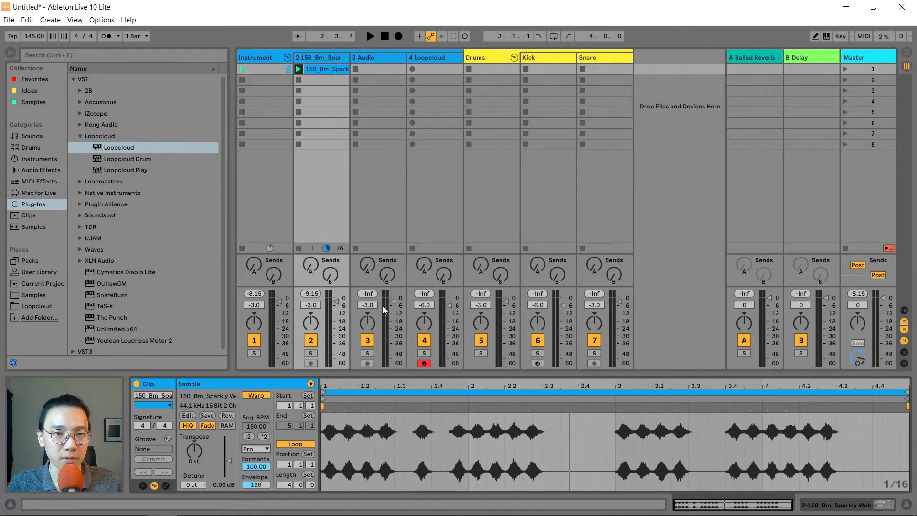
pyautogui.press('space')
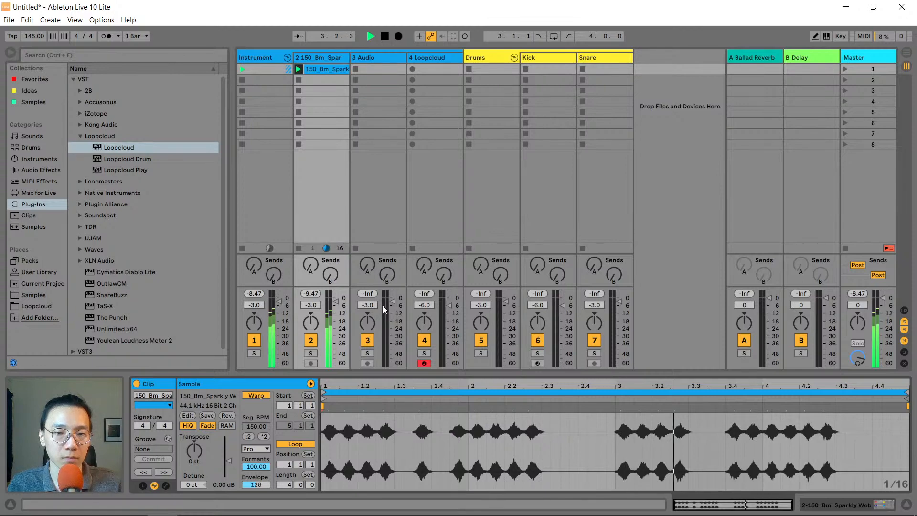
pyautogui.press('space')
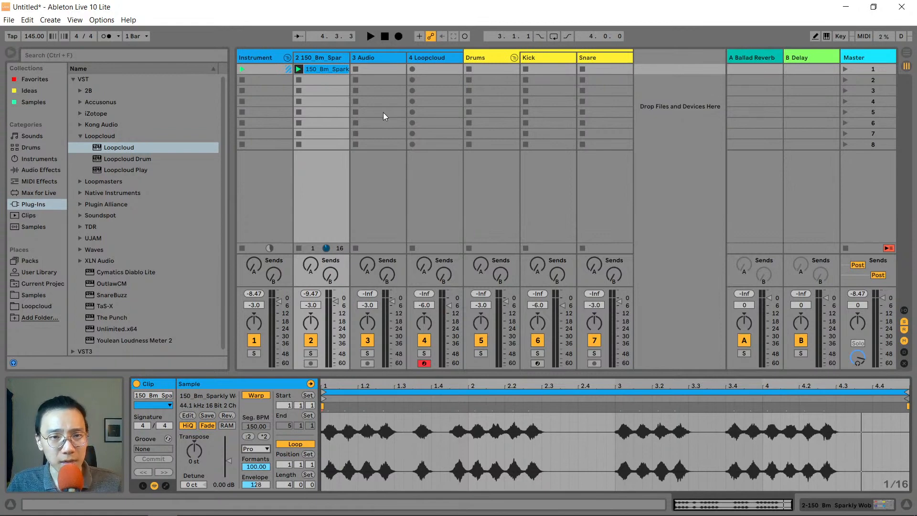
# Switch to Loopcloud, collapse the ENOPE_Vol 1 folder and expand the Future R&B_Vol 1 folder
pyautogui.hotkey('alt', 'Tab')
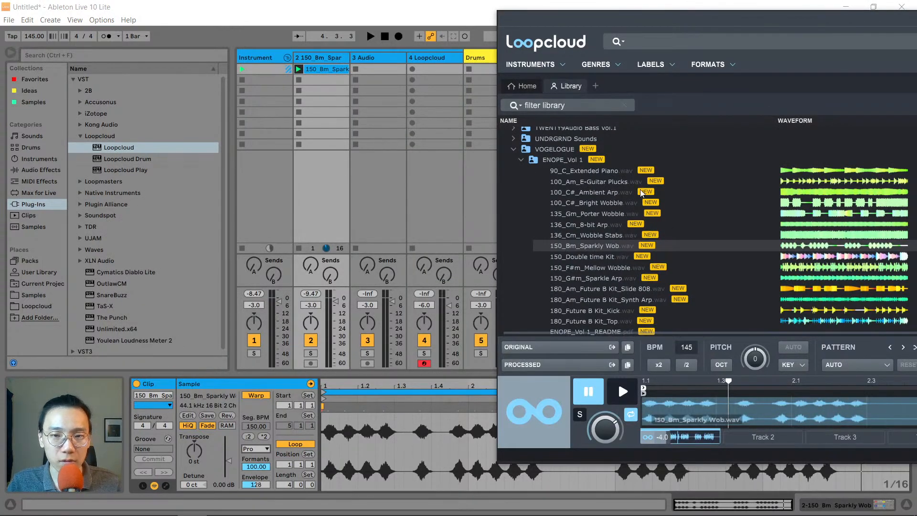
pyautogui.click(520, 159)
pyautogui.click(522, 170)
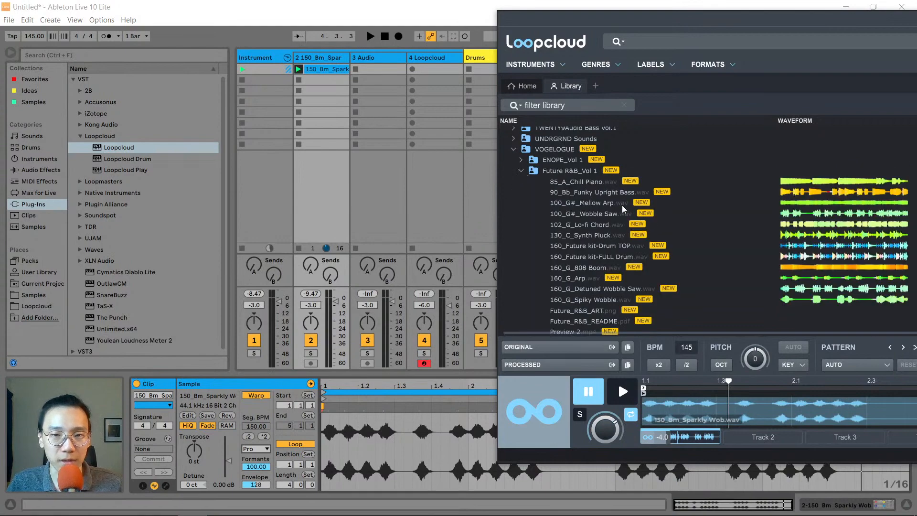
# Audition 160_Future kit-FULL Drum.wav from Loopcloud together with the playing Ableton Live project, and stop playback
pyautogui.scroll(-2, 622, 205)
pyautogui.moveTo(625, 21); pyautogui.dragTo(624, 48)
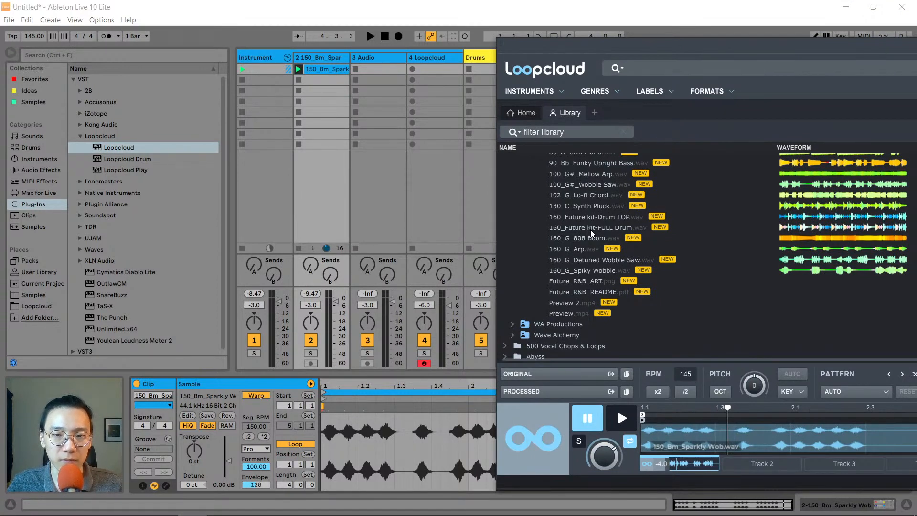
pyautogui.click(602, 229)
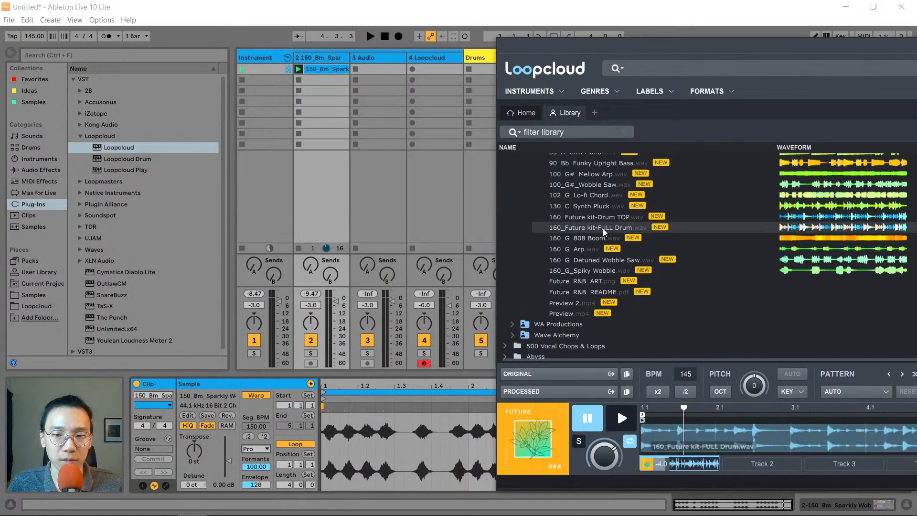
pyautogui.click(404, 9)
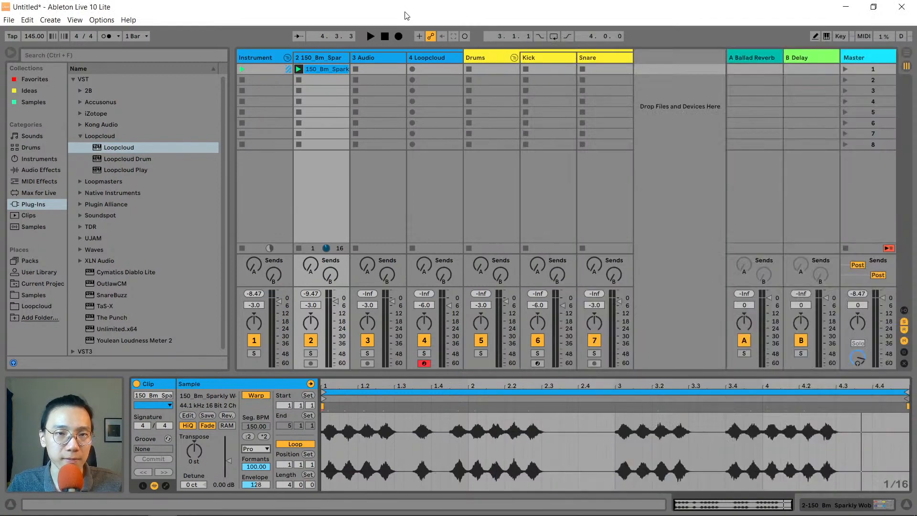
pyautogui.press('space')
pyautogui.hotkey('alt', 'Tab')
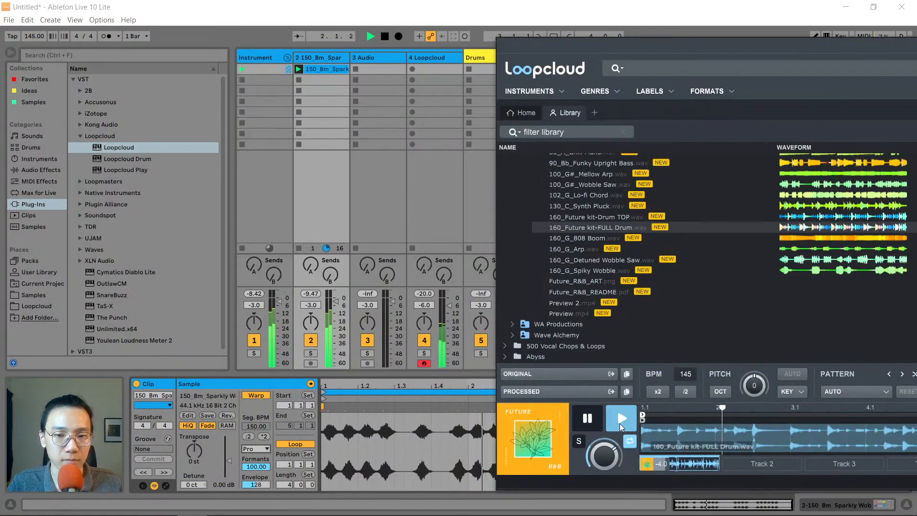
pyautogui.click(582, 10)
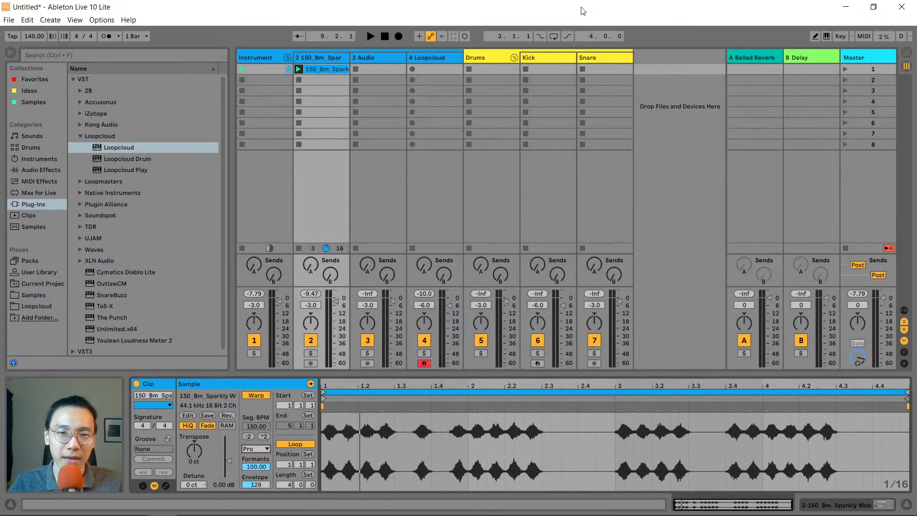
# Import 160_Future kit-Drum TOP.wav from Loopcloud as a clip on a new audio track after Snare in the Drums group
pyautogui.hotkey('alt', 'Tab')
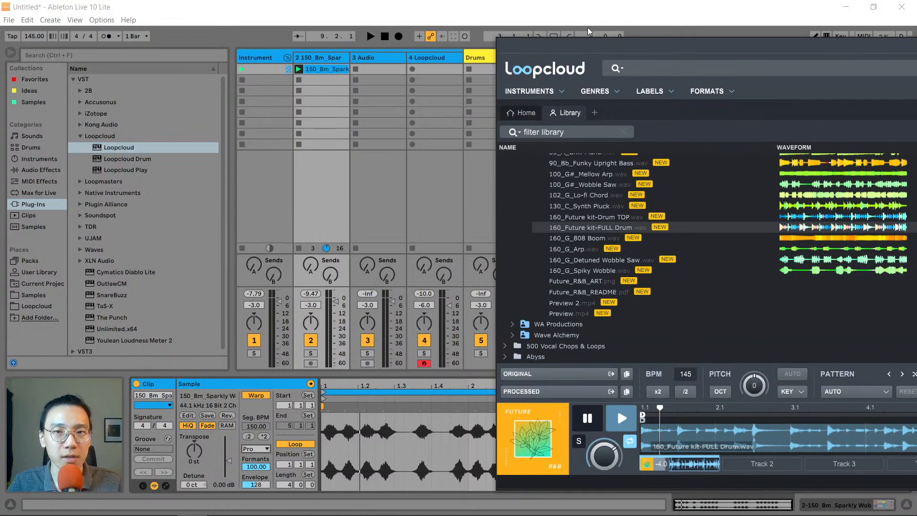
pyautogui.moveTo(594, 44); pyautogui.dragTo(585, 194)
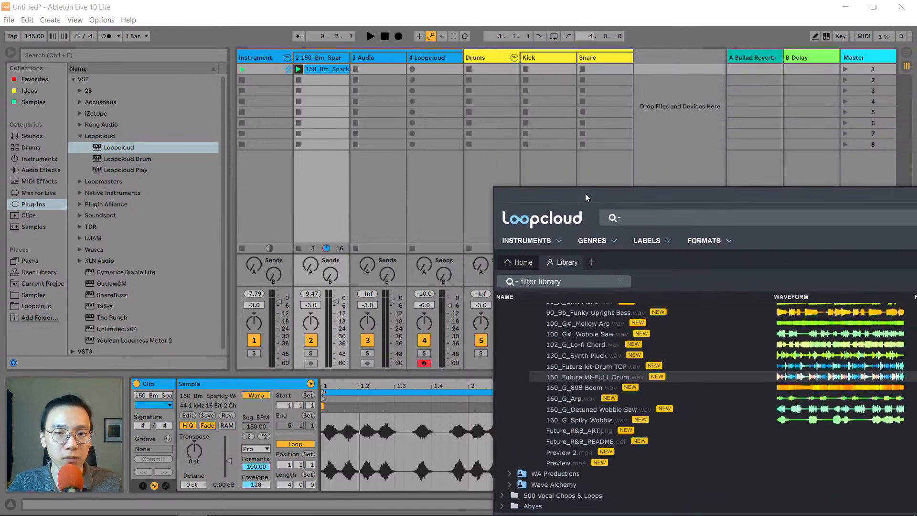
pyautogui.click(600, 367)
pyautogui.moveTo(603, 368); pyautogui.dragTo(632, 62)
pyautogui.click(636, 61)
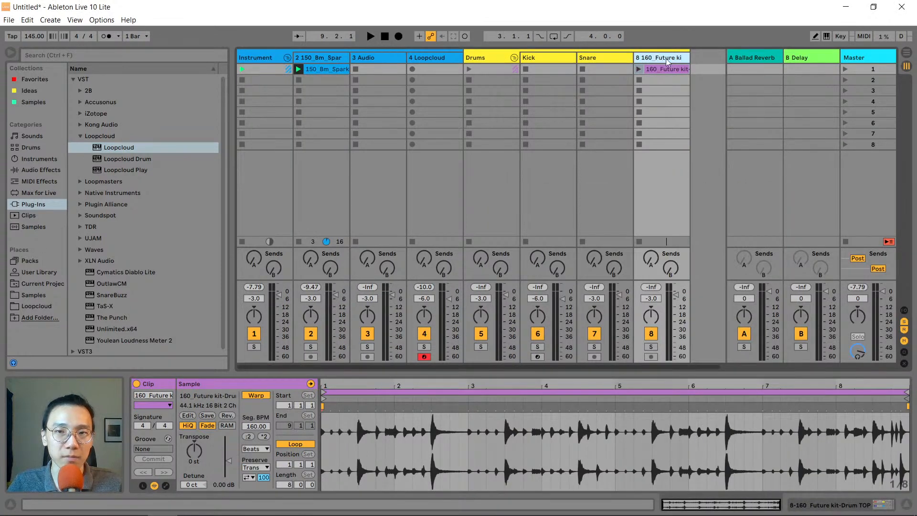
# Assign the Drums group's yellow track color to all its grouped tracks and clips
pyautogui.click(654, 72)
pyautogui.rightClick(655, 58)
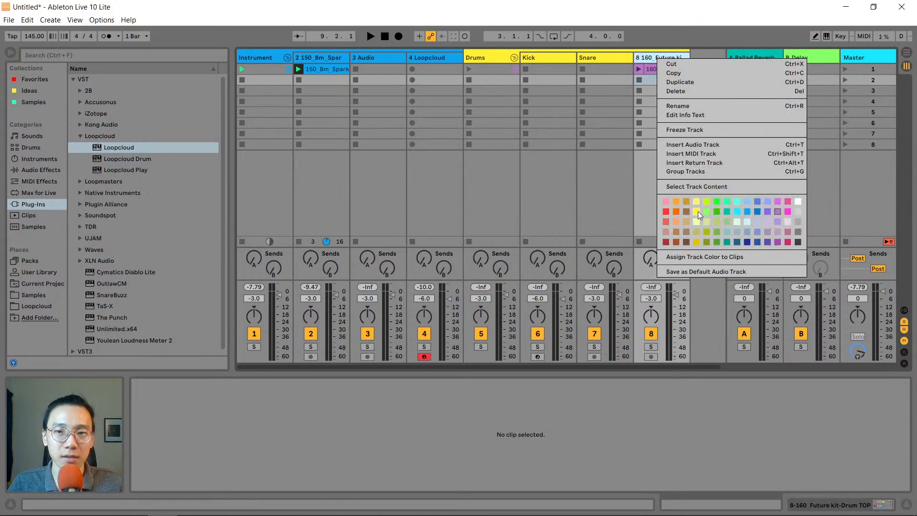
pyautogui.rightClick(486, 54)
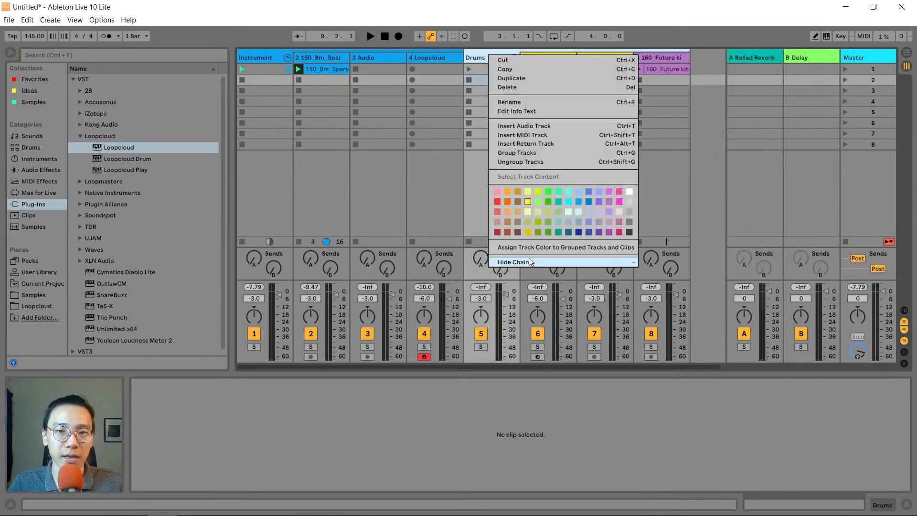
pyautogui.click(538, 247)
pyautogui.click(671, 55)
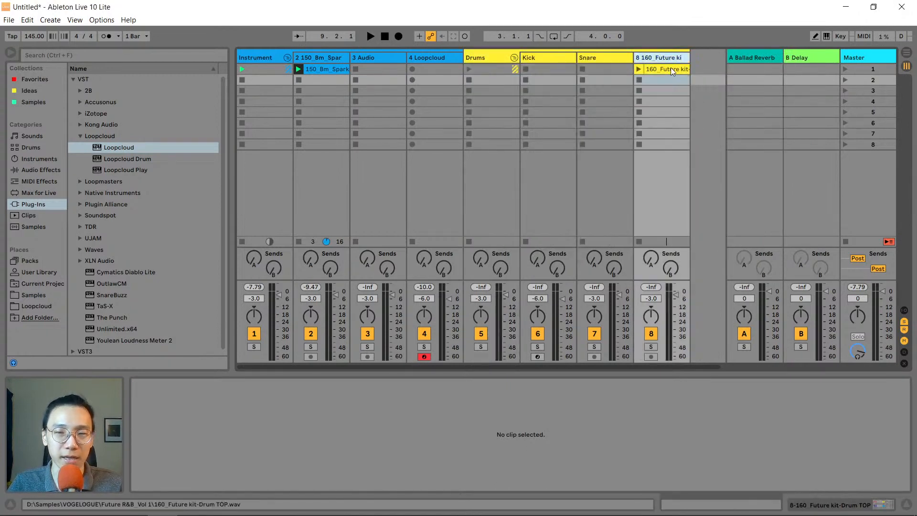
# Show the sample settings of the 160_Future kit-Drum TOP clip and play scene 1 to hear it with the synth loop
pyautogui.click(657, 69)
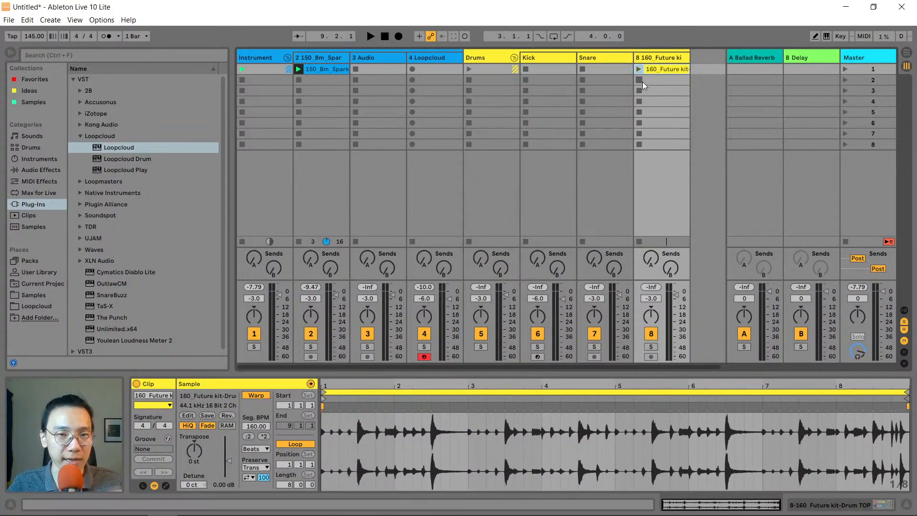
pyautogui.click(846, 68)
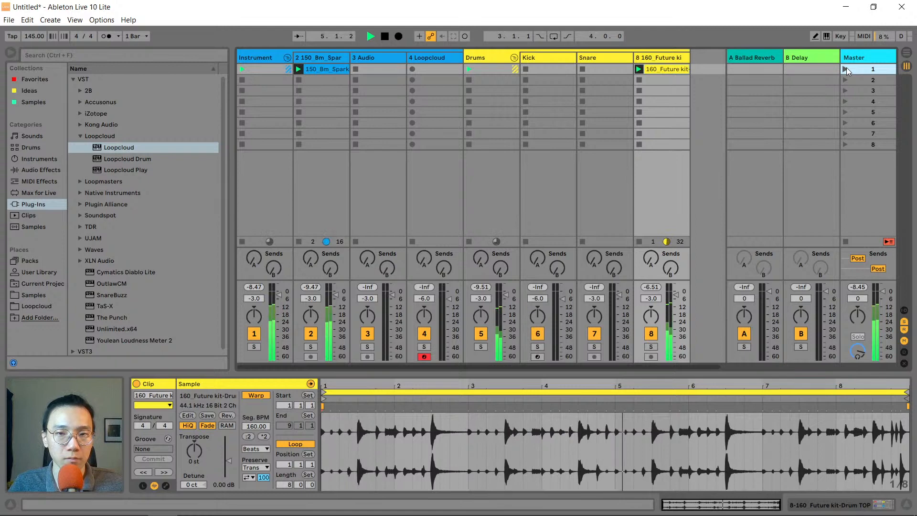
pyautogui.press('space')
# Turn off transient looping in the drum top clip's Beats warp settings and play it back to hear the result
pyautogui.click(664, 70)
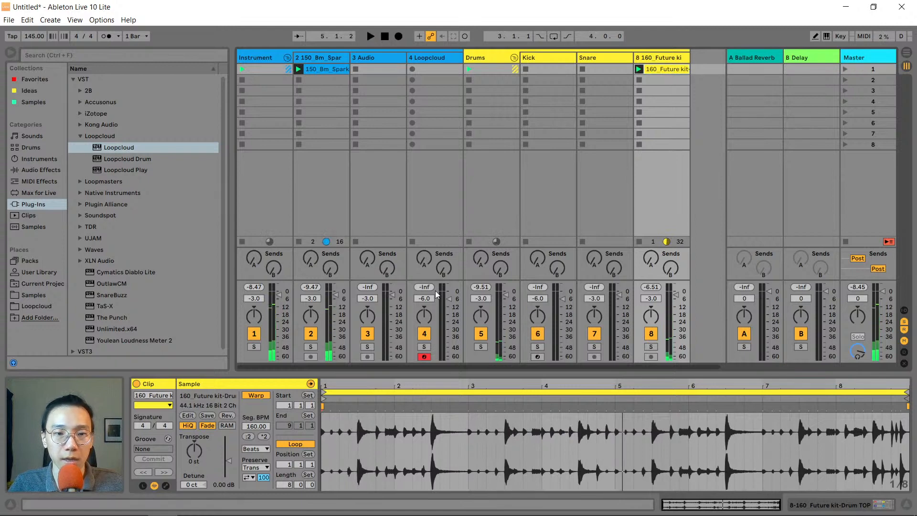
pyautogui.click(249, 477)
pyautogui.click(248, 486)
pyautogui.press('space')
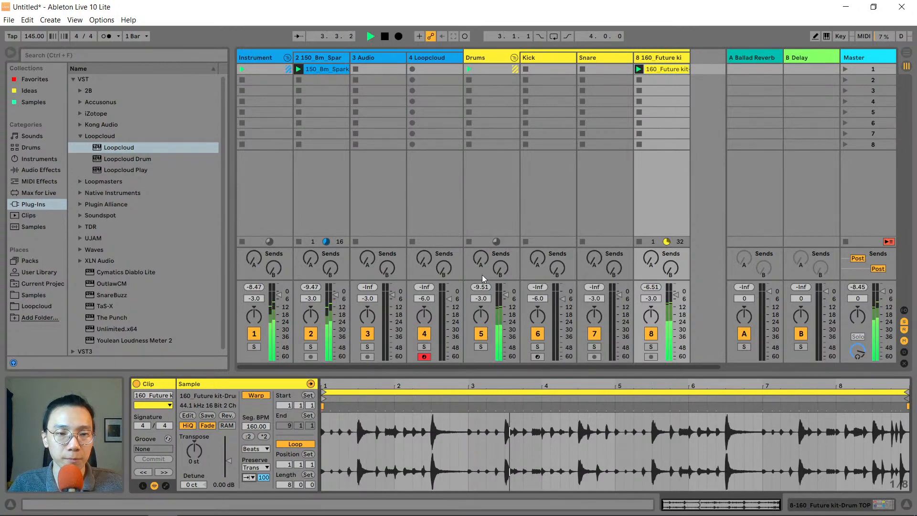
pyautogui.press('space')
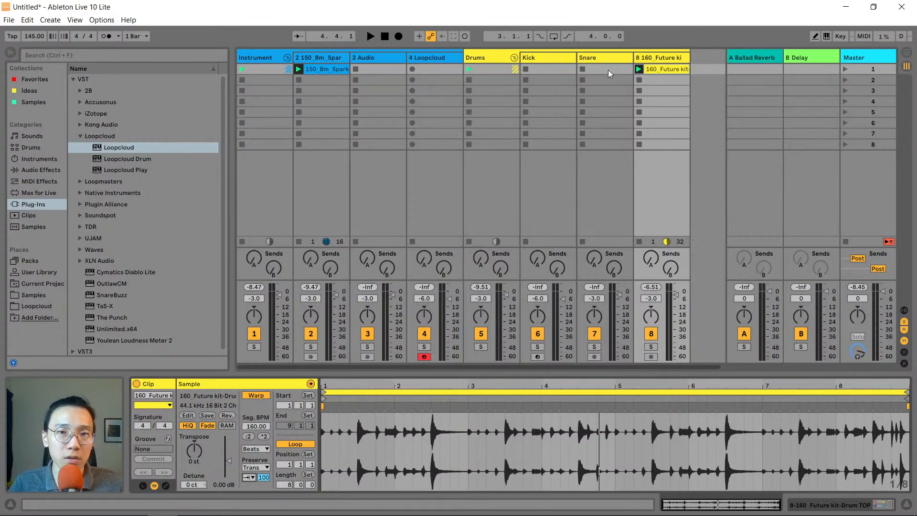
# Examine the Kick track's sampler device and the Instrument group's two sidechain compressors
pyautogui.click(542, 70)
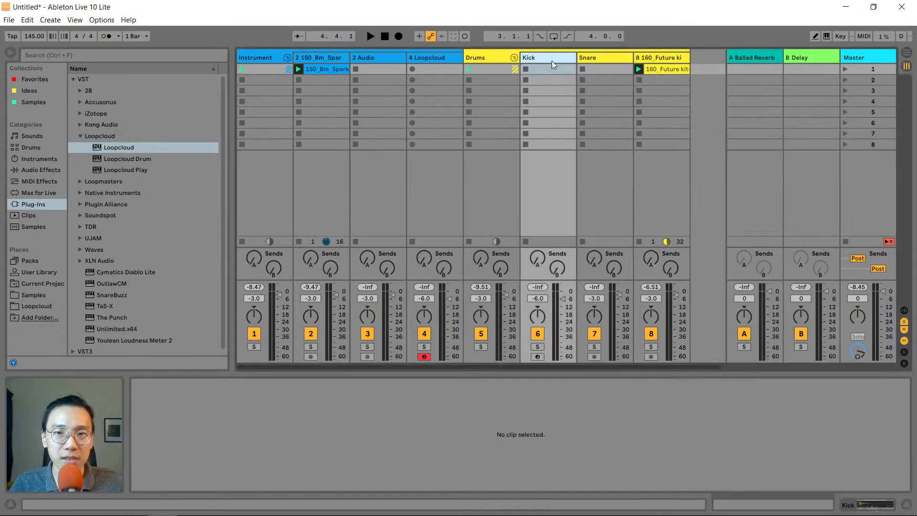
pyautogui.click(551, 59)
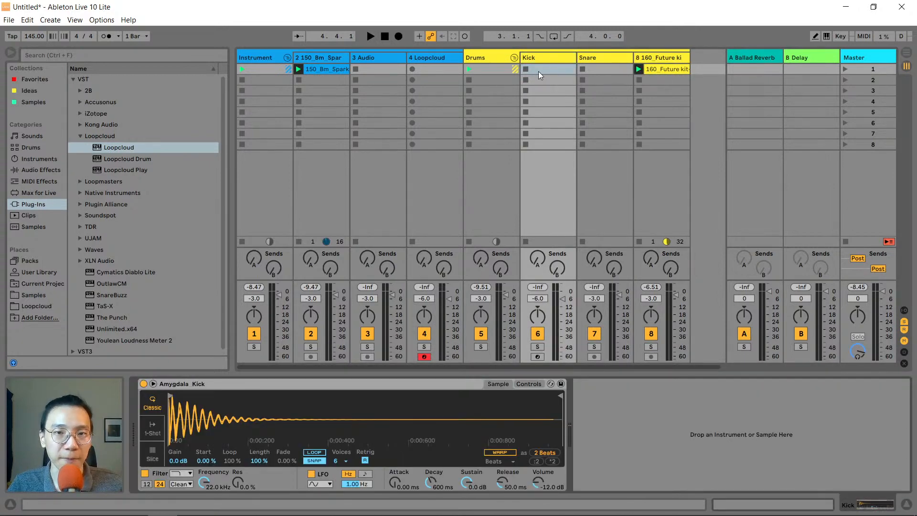
pyautogui.click(275, 56)
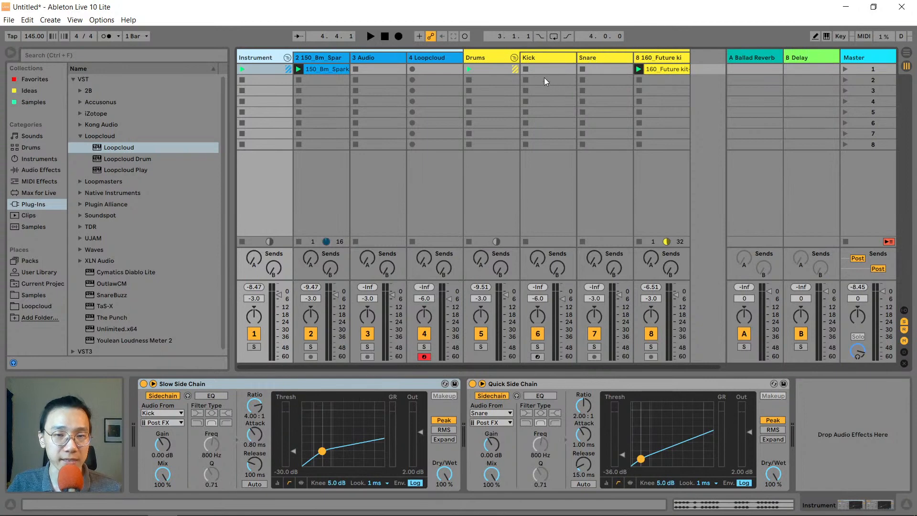
pyautogui.click(536, 60)
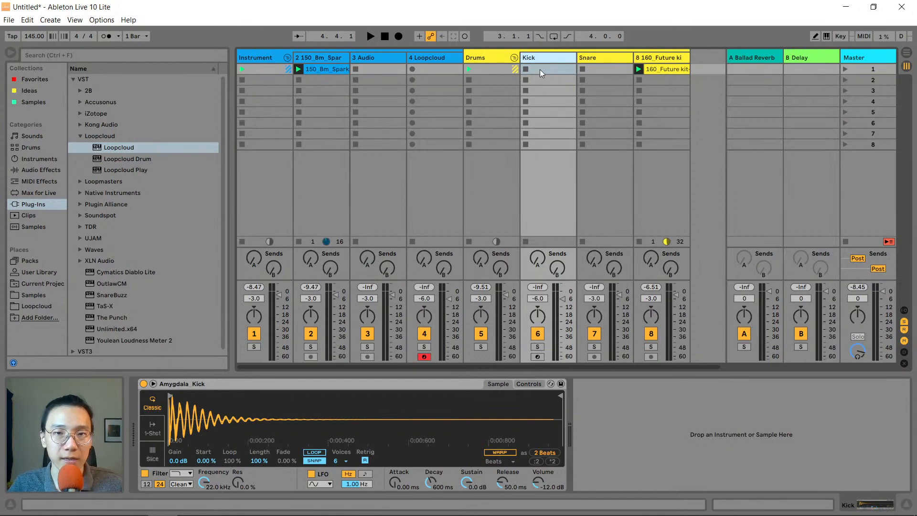
# Create an empty MIDI clip in the Kick track's first slot and set its loop length to 4 bars
pyautogui.doubleClick(539, 70)
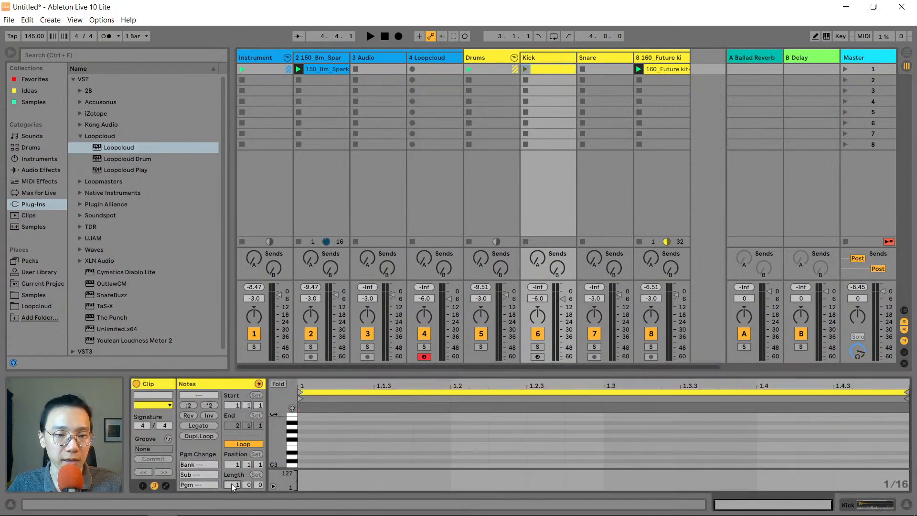
pyautogui.write('5')
pyautogui.press('BackSpace')
pyautogui.write('4')
pyautogui.press('Return')
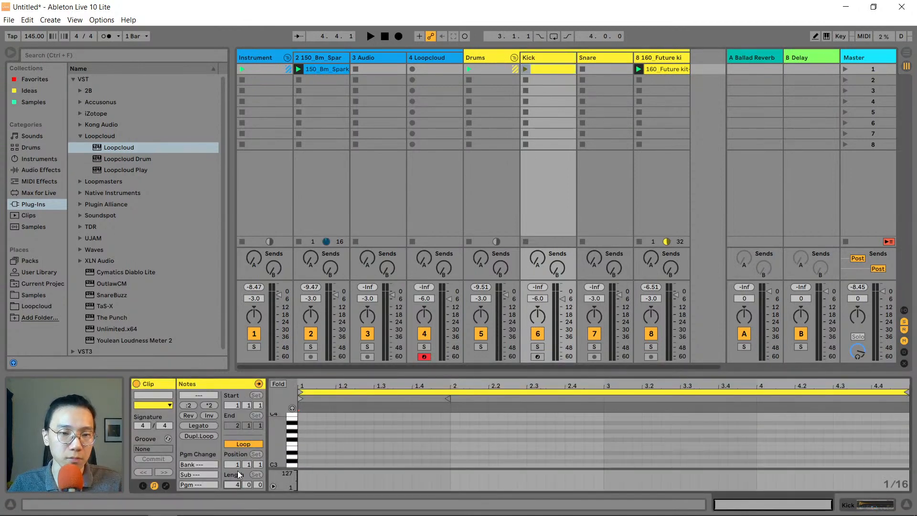
# Enlarge the clip editor, enable MIDI note preview and audition kick pitches between octaves 2 and 3 on the piano roll
pyautogui.moveTo(362, 368); pyautogui.dragTo(362, 284)
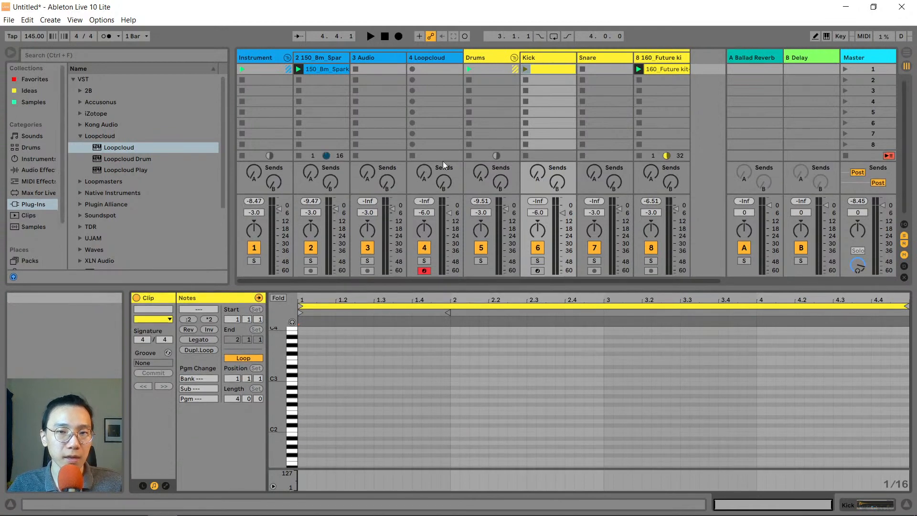
pyautogui.click(292, 322)
pyautogui.click(295, 369)
pyautogui.click(295, 391)
pyautogui.click(294, 429)
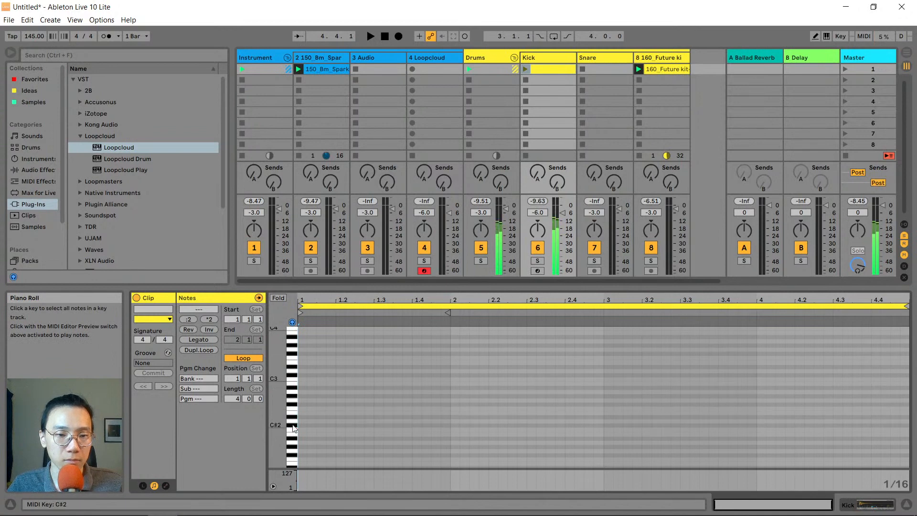
pyautogui.click(292, 387)
pyautogui.click(293, 383)
pyautogui.click(293, 381)
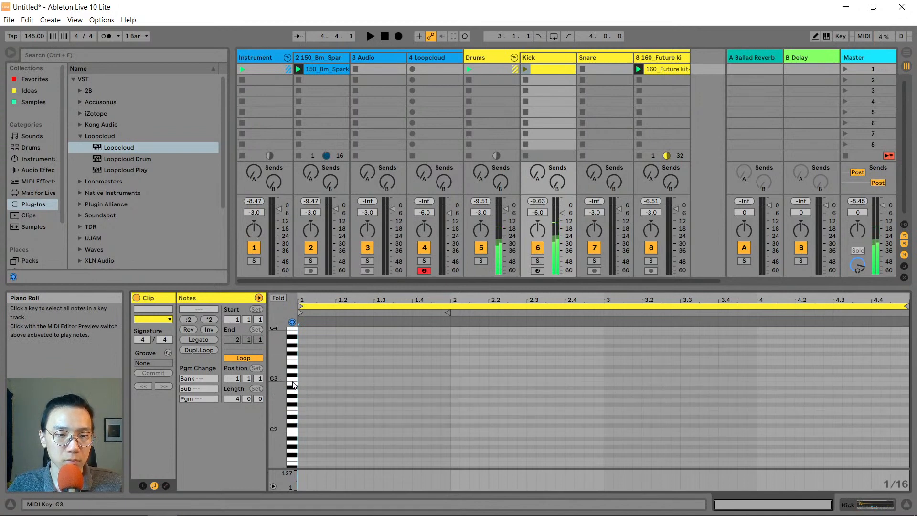
pyautogui.click(292, 383)
pyautogui.click(291, 434)
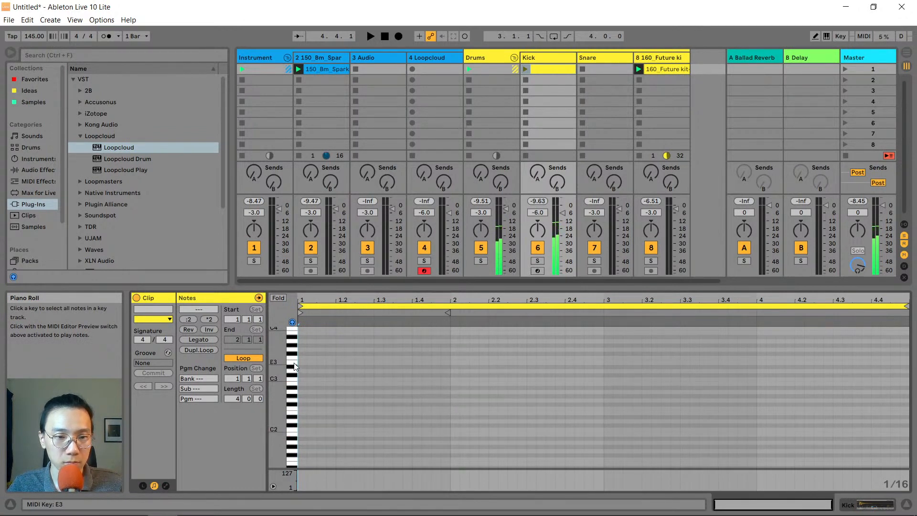
pyautogui.click(295, 383)
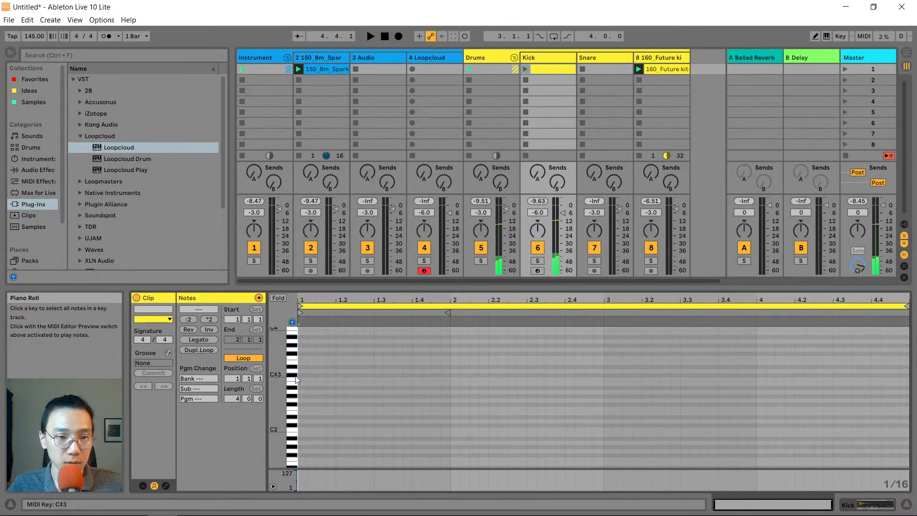
# Add sixteenth-long C#3 kick notes at 1.1.1, 1.2.3, 1.3.3 and 2.1.1
pyautogui.click(304, 378)
pyautogui.doubleClick(305, 375)
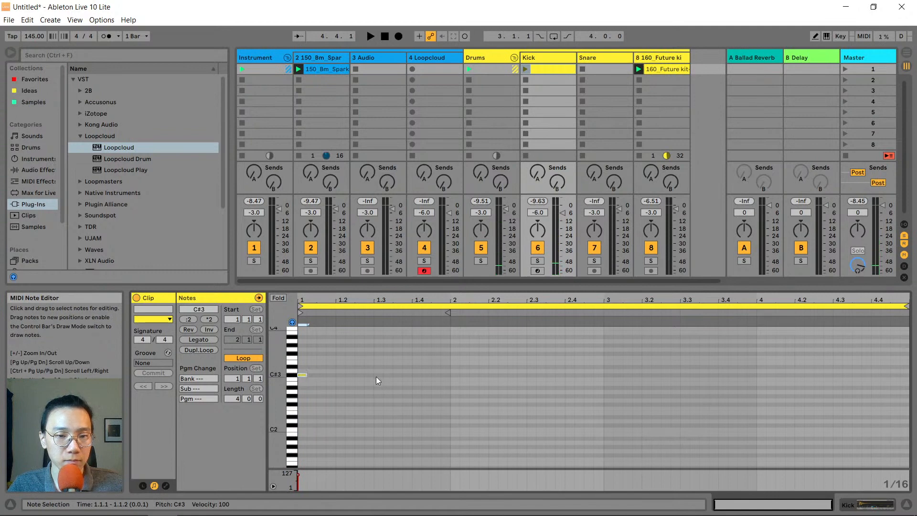
pyautogui.doubleClick(357, 375)
pyautogui.doubleClick(400, 375)
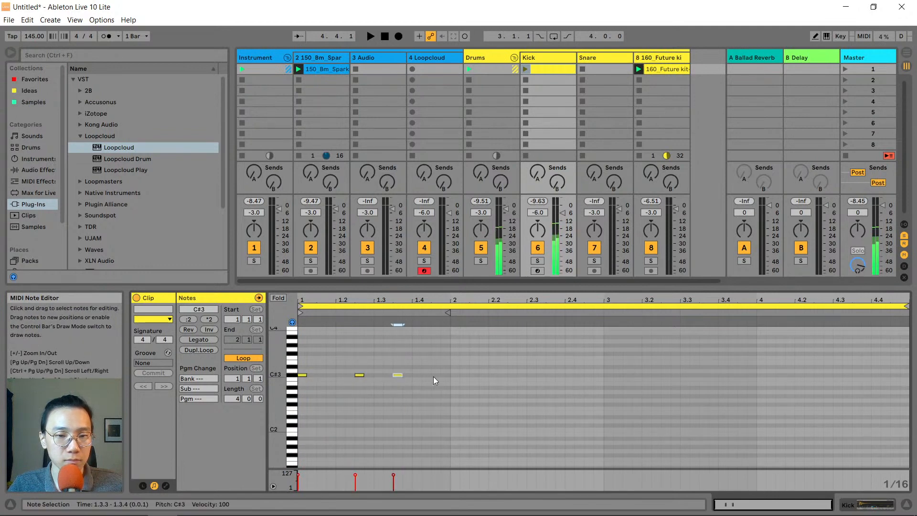
pyautogui.click(456, 376)
pyautogui.doubleClick(455, 376)
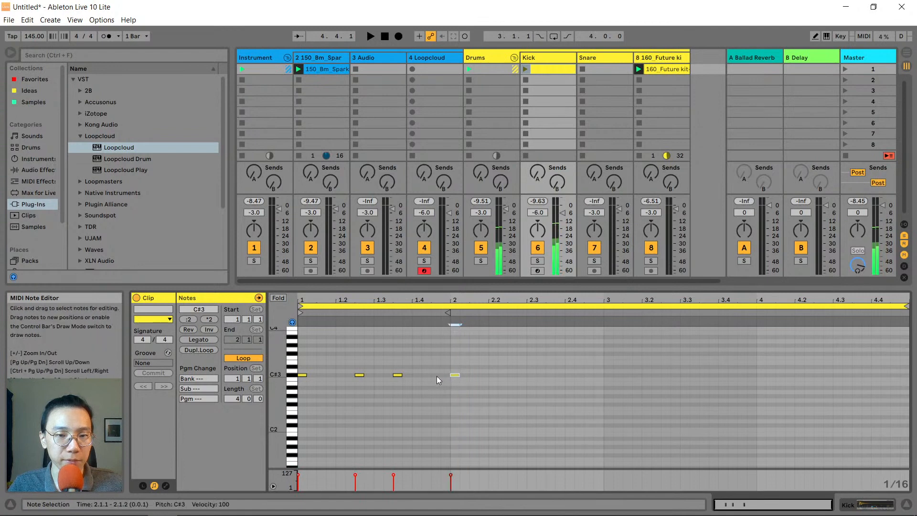
# Move the 1.3.3 kick note to 1.3.1 and add another C#3 note at 1.4.3
pyautogui.click(432, 376)
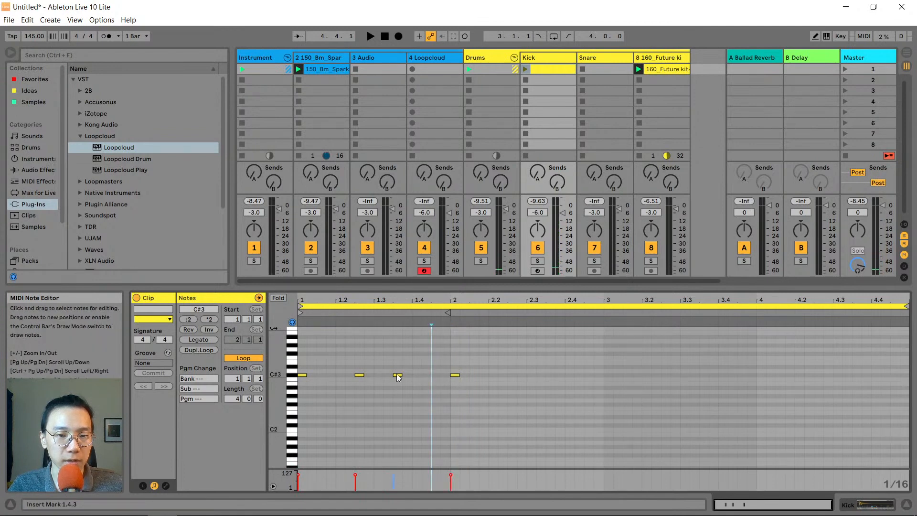
pyautogui.moveTo(396, 375); pyautogui.dragTo(375, 378)
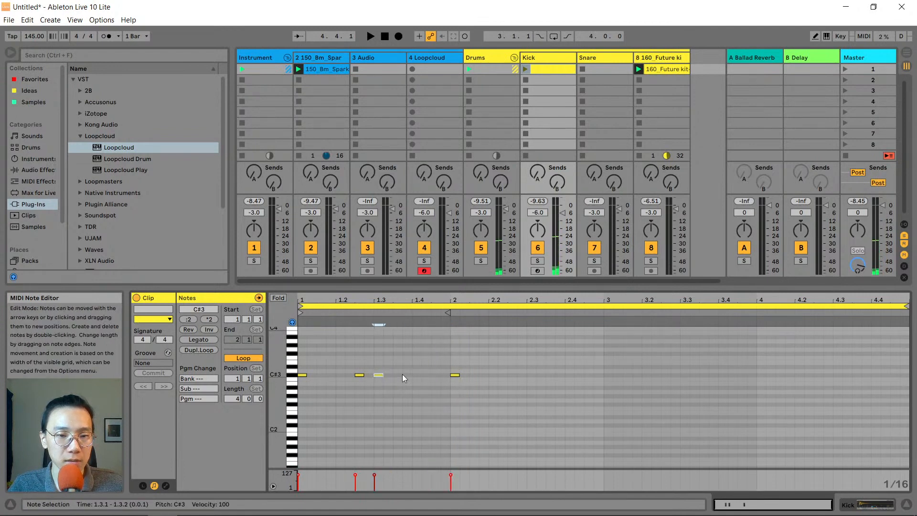
pyautogui.doubleClick(433, 374)
# Play the project with the Kick clip launched and delete the clip's note at 1.3.1
pyautogui.press('space')
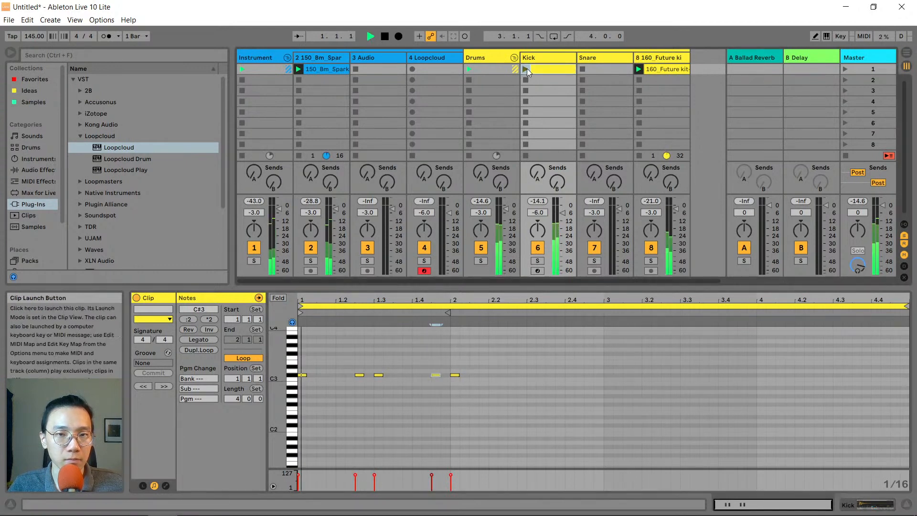
pyautogui.click(526, 69)
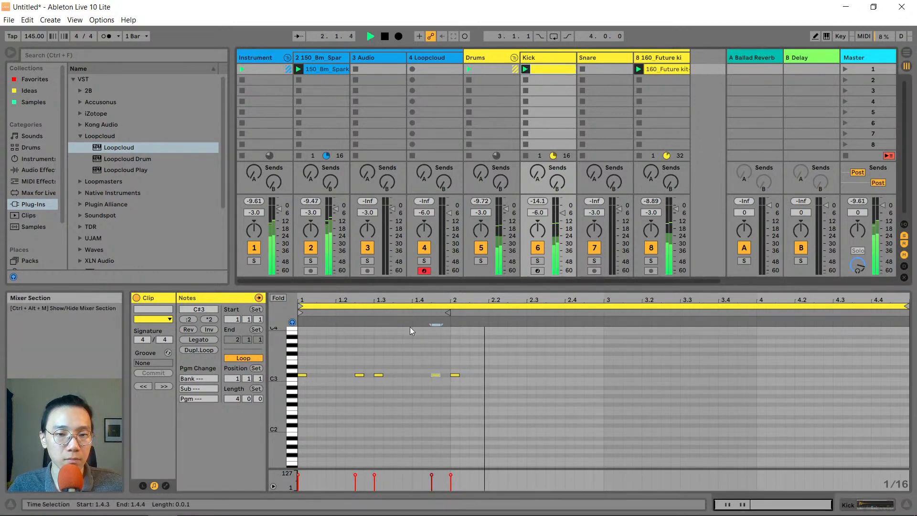
pyautogui.click(378, 376)
pyautogui.press('Delete')
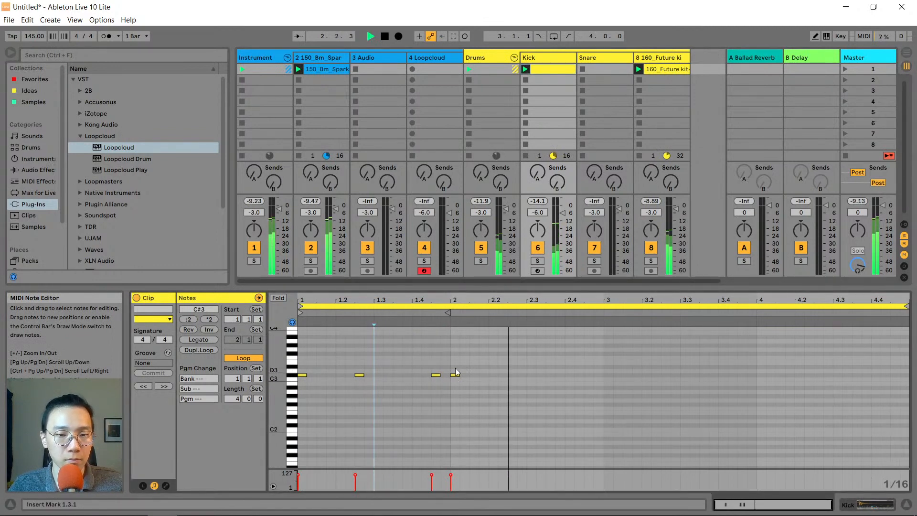
# During playback, move the 1.4.3 kick note to 1.4.1 and the 2.1.1 kick note to 2.1.3
pyautogui.moveTo(455, 374); pyautogui.dragTo(447, 375)
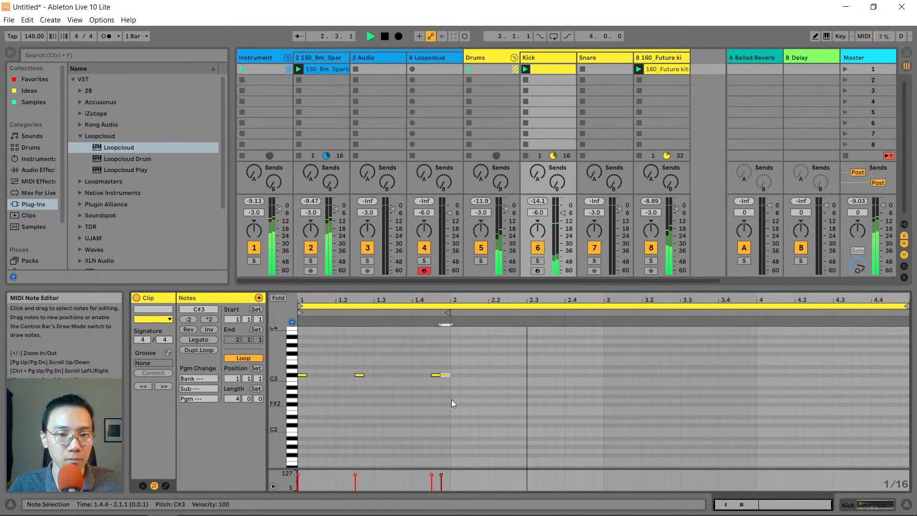
pyautogui.moveTo(435, 375); pyautogui.dragTo(417, 375)
pyautogui.press('space')
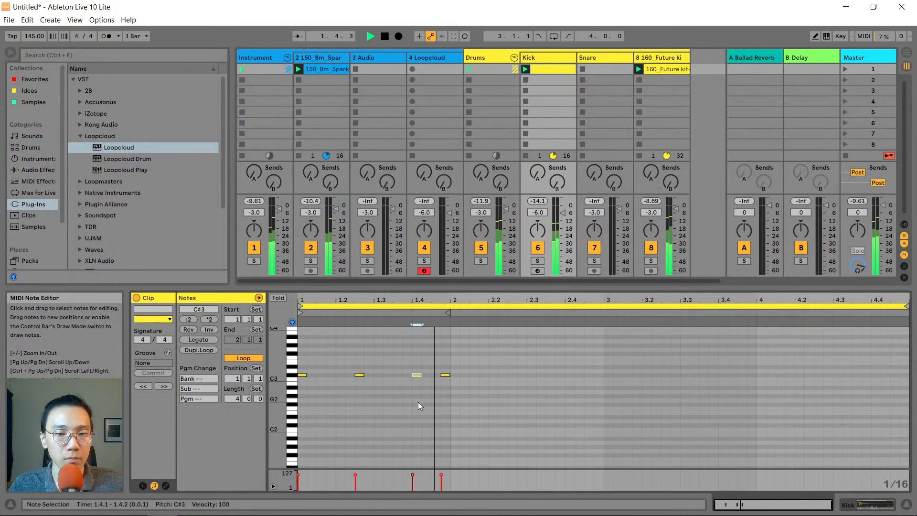
pyautogui.moveTo(448, 374); pyautogui.dragTo(467, 376)
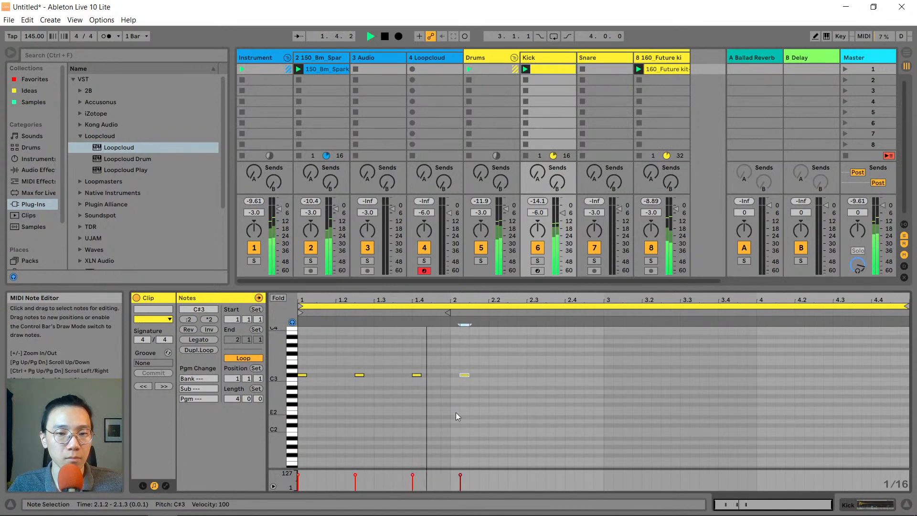
pyautogui.moveTo(462, 375); pyautogui.dragTo(480, 377)
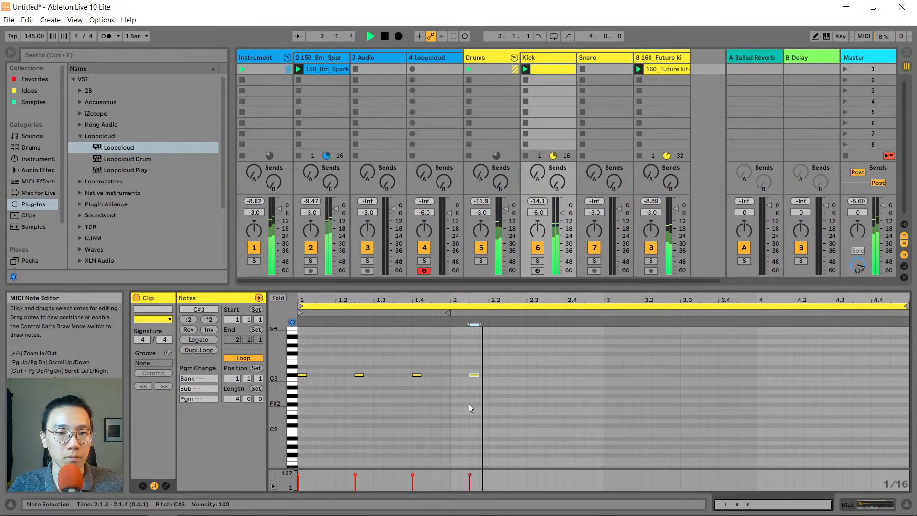
pyautogui.press('space')
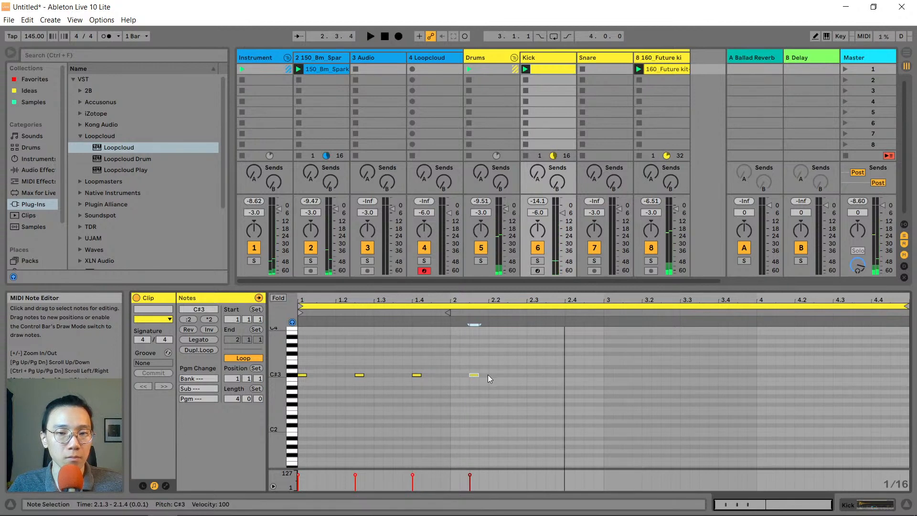
# Add a sixteenth-long C#3 kick note at 2.2.1 and audition the pattern
pyautogui.doubleClick(492, 374)
pyautogui.press('space')
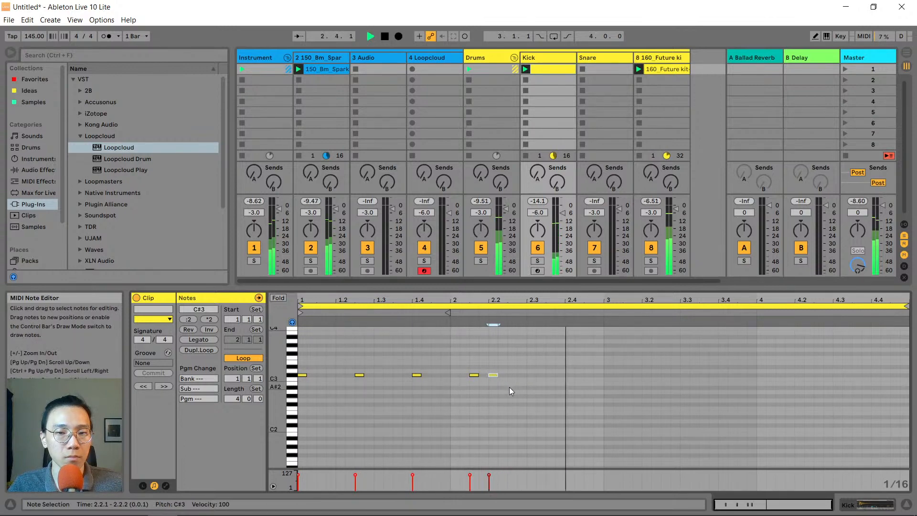
pyautogui.press('space')
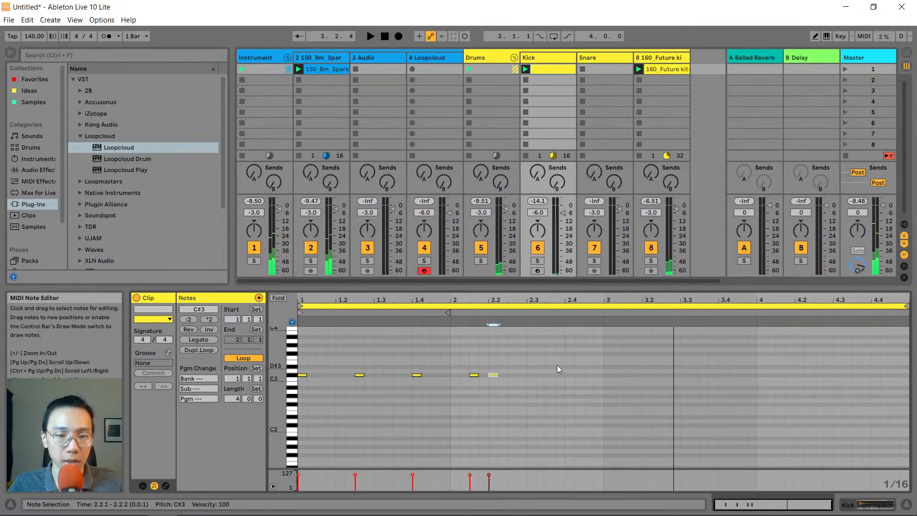
# Duplicate the first two bars of kick notes into bars 3 and 4 and play the result
pyautogui.moveTo(603, 340); pyautogui.dragTo(238, 403)
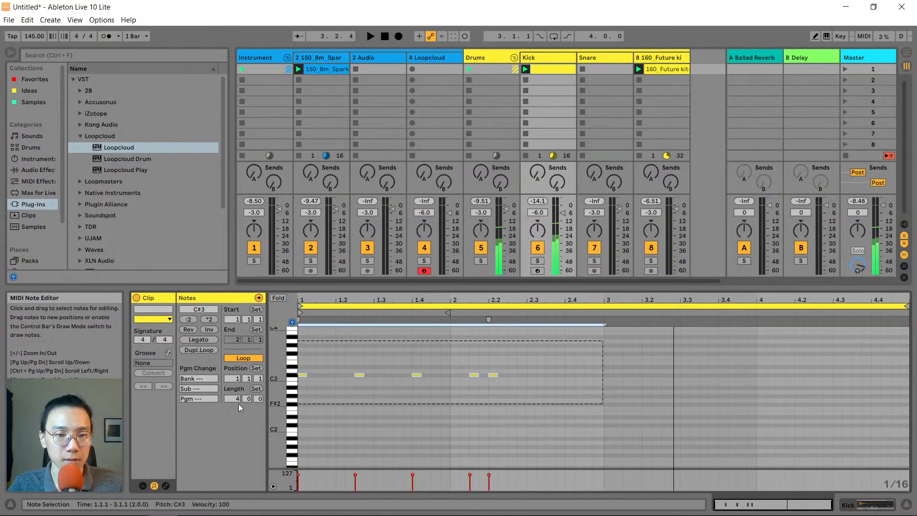
pyautogui.hotkey('ctrl', 'd')
pyautogui.click(581, 374)
pyautogui.press('space')
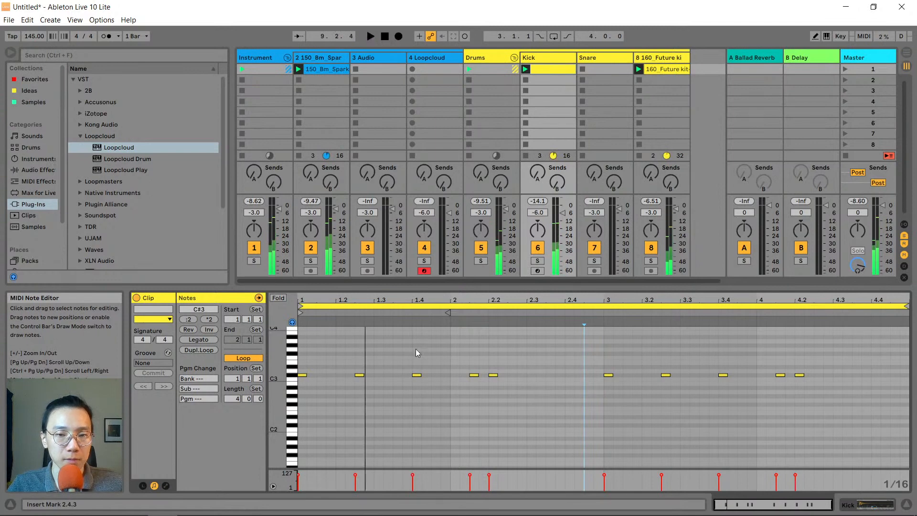
pyautogui.click(487, 419)
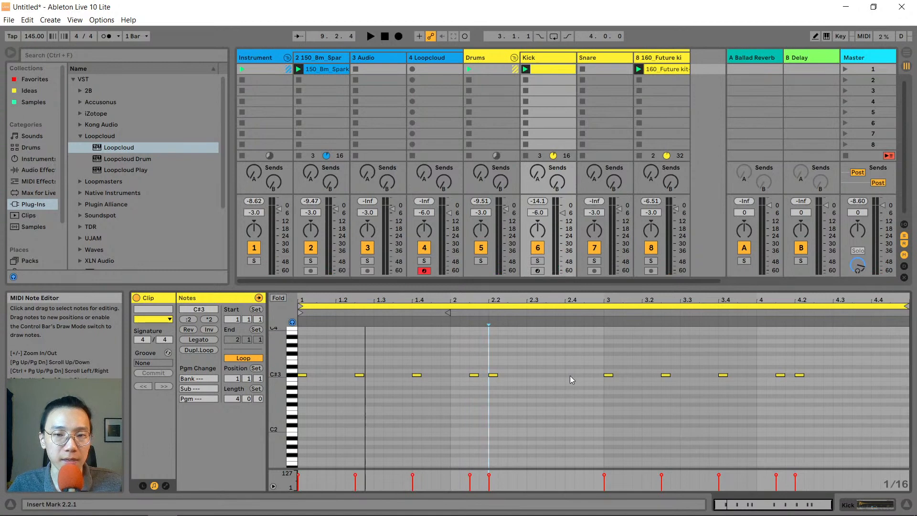
# Add sixteenth-long C#3 kick notes at 4.4.1 and 4.4.3 and play the project
pyautogui.doubleClick(875, 375)
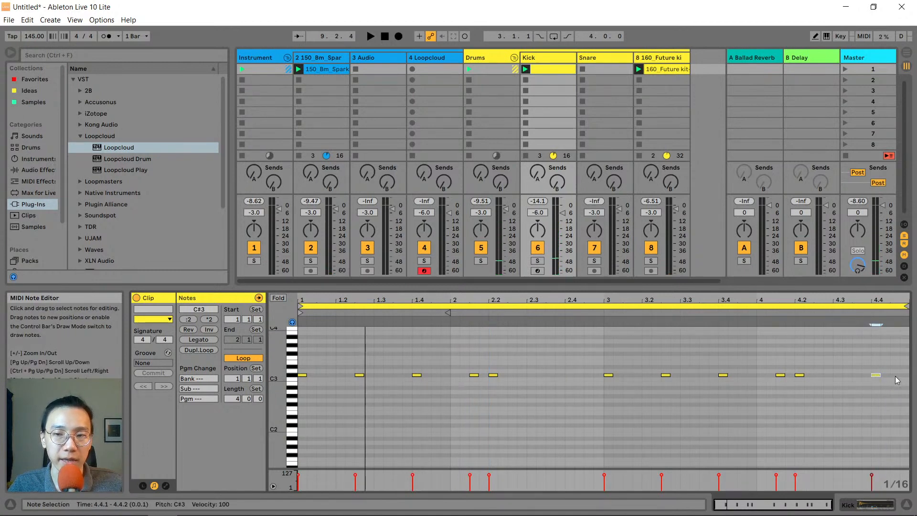
pyautogui.doubleClick(896, 375)
pyautogui.press('space')
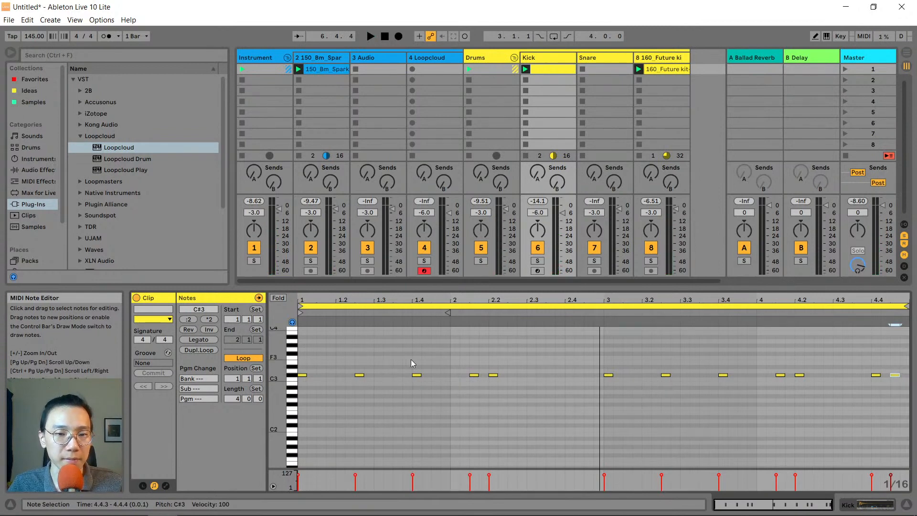
# Move the 1.4.1 kick note to 1.4.3 and play the project
pyautogui.click(417, 374)
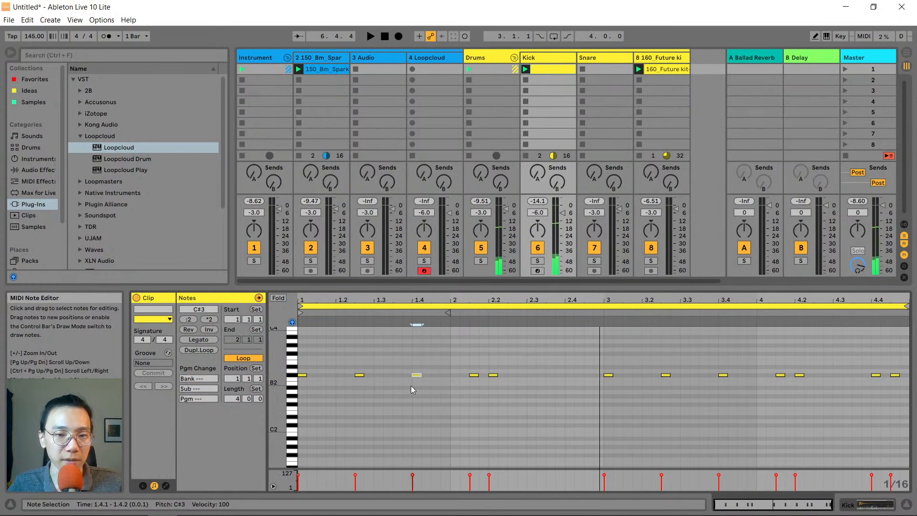
pyautogui.press('Right')
pyautogui.press('Right')
pyautogui.press('space')
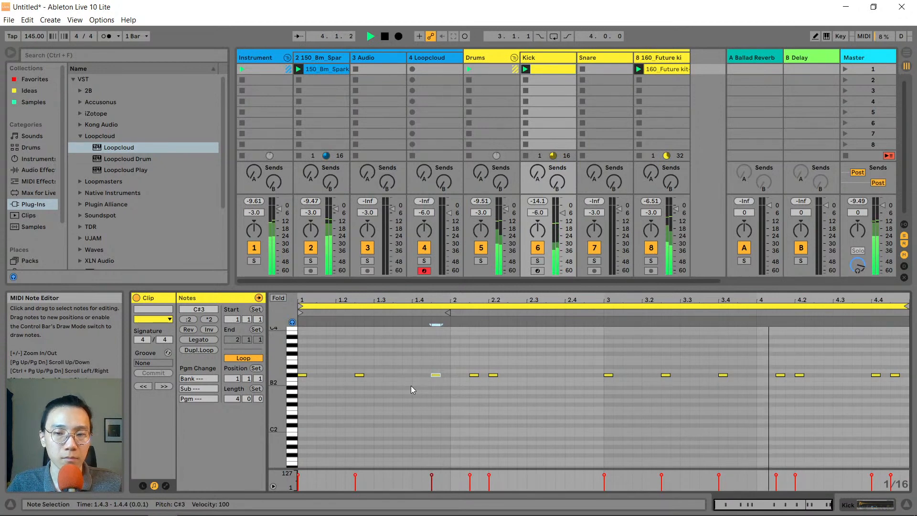
# Try the 3.4.1 kick note at 3.3.3 in playback and move it back to 3.4.1
pyautogui.press('Left')
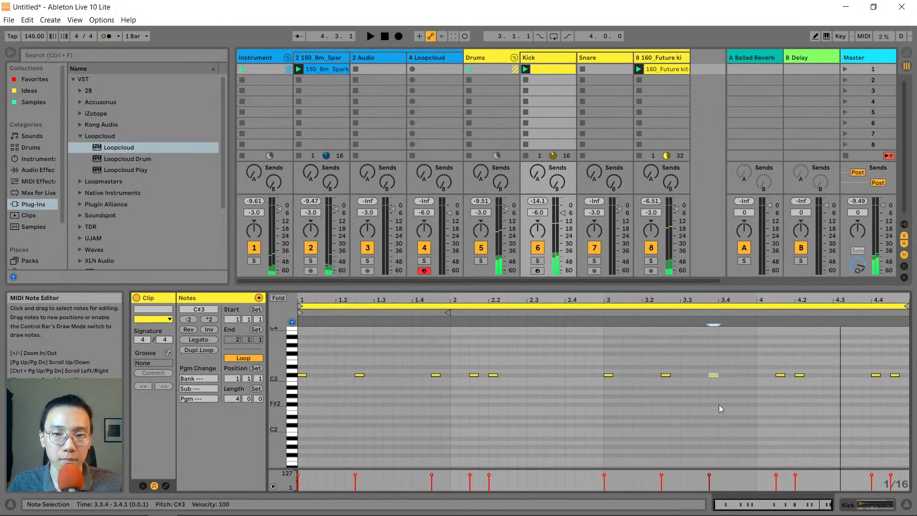
pyautogui.press('space')
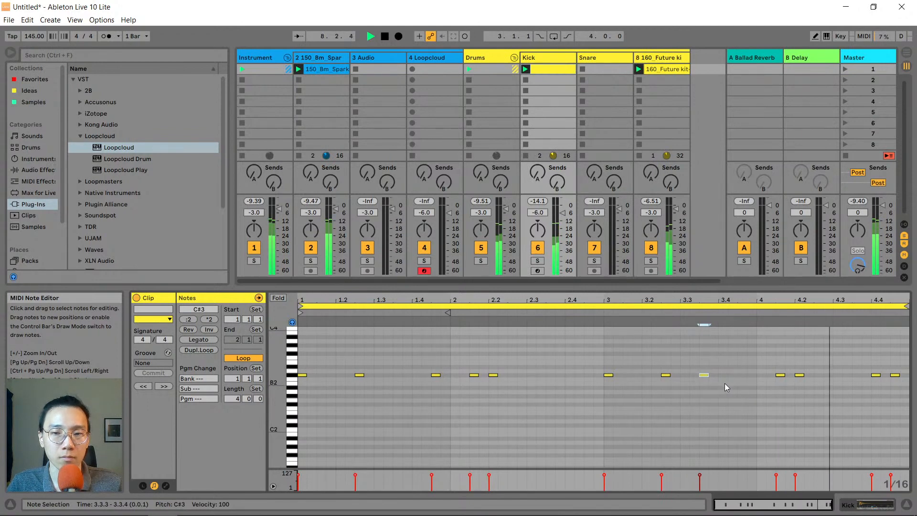
pyautogui.moveTo(709, 360); pyautogui.dragTo(659, 357)
pyautogui.press('Right')
pyautogui.press('Right')
# Move the 3.2.3 kick note to 3.2.1 and play the pattern
pyautogui.press('Left')
pyautogui.press('Left')
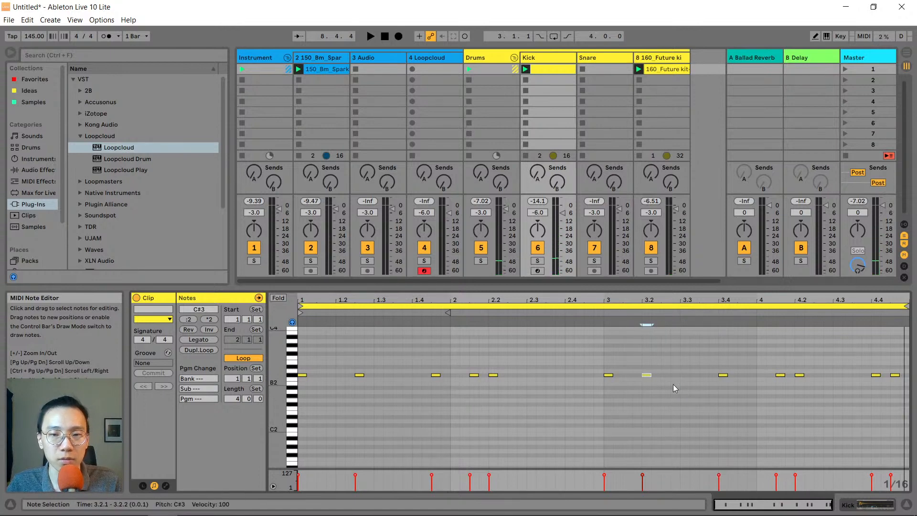
pyautogui.press('space')
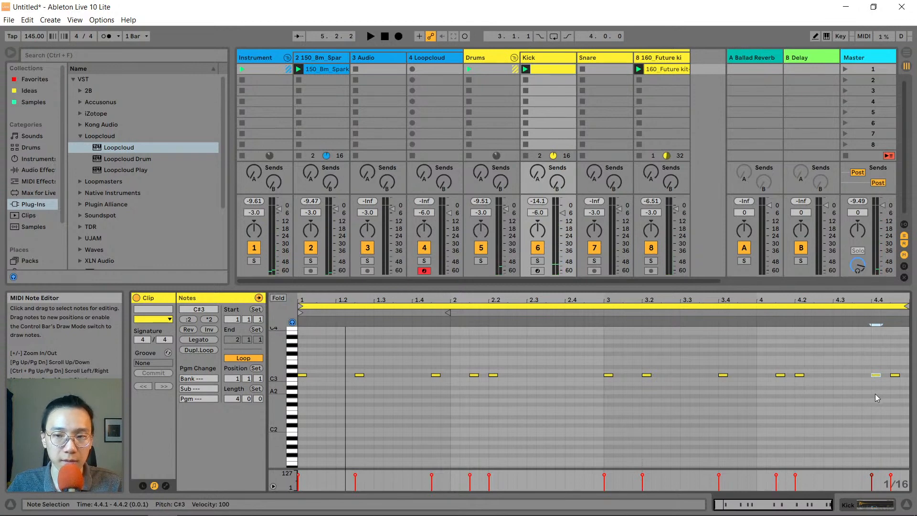
# Move the 4.4.1 kick note to 4.3.3 and audition the pattern
pyautogui.press('Left')
pyautogui.press('Left')
pyautogui.press('space')
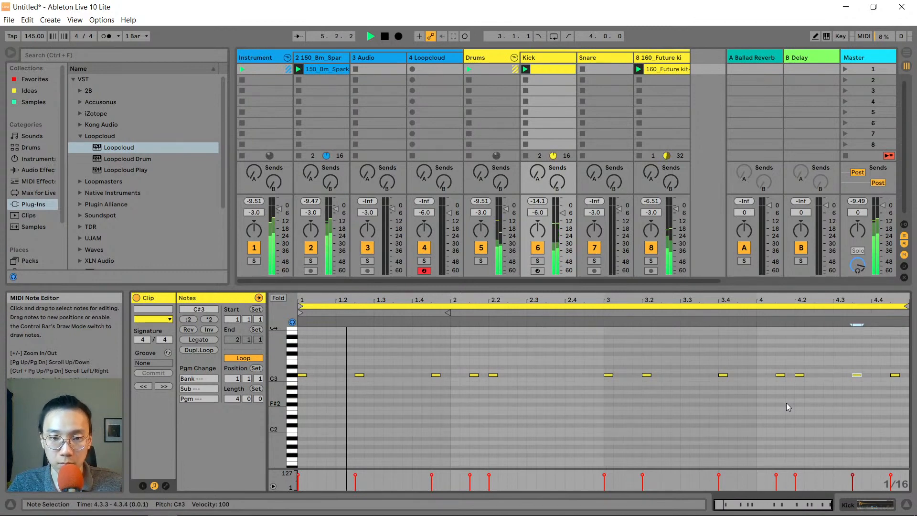
pyautogui.press('space')
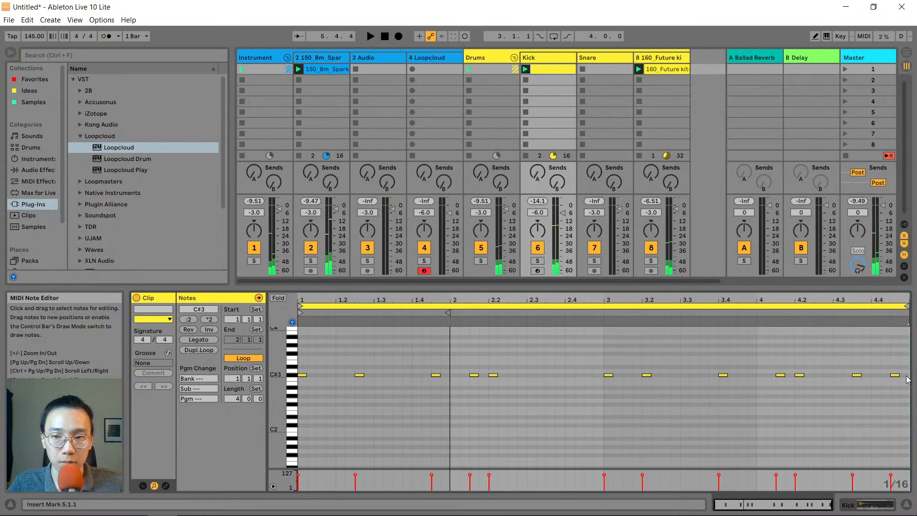
# Try an extra C#3 kick note at 4.4.4 in playback and delete it
pyautogui.click(907, 375)
pyautogui.press('space')
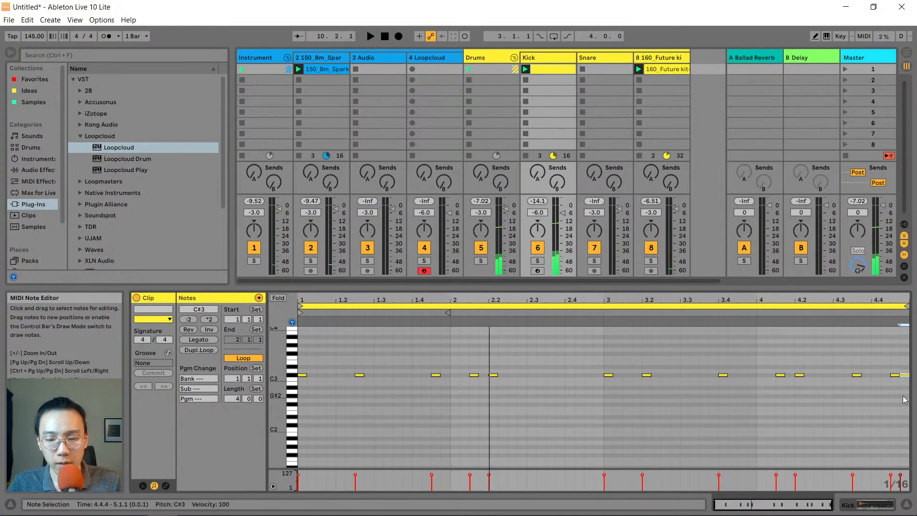
pyautogui.press('Delete')
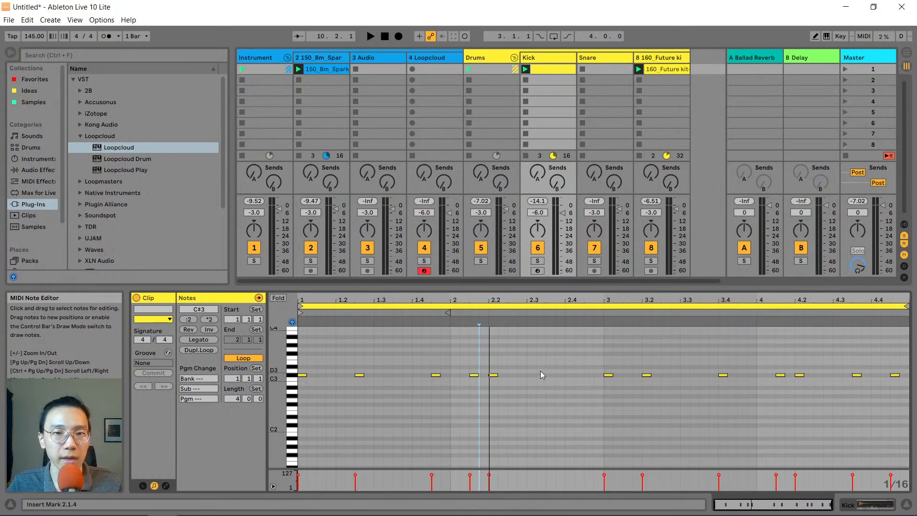
# Raise the Kick track's volume to -4.0 dB, set the project tempo to 150 BPM and audition the mix
pyautogui.click(540, 213)
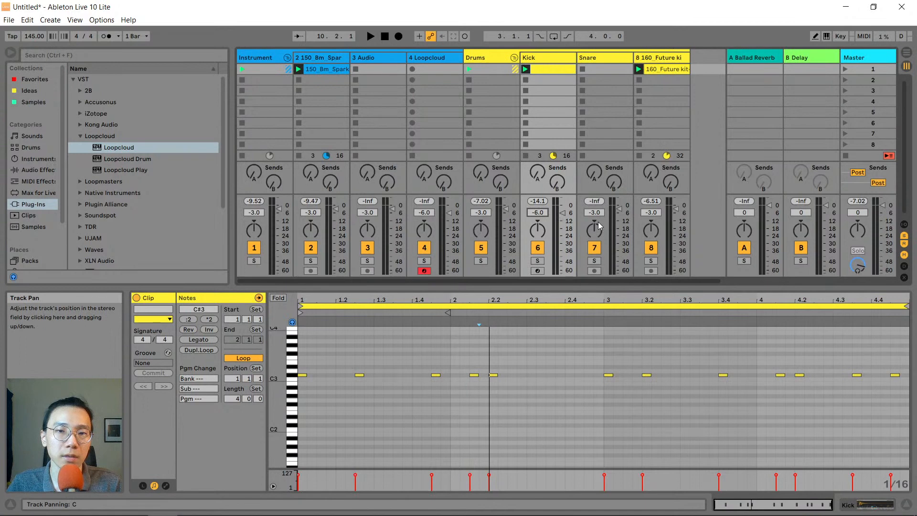
pyautogui.moveTo(529, 213); pyautogui.dragTo(529, 208)
pyautogui.press('space')
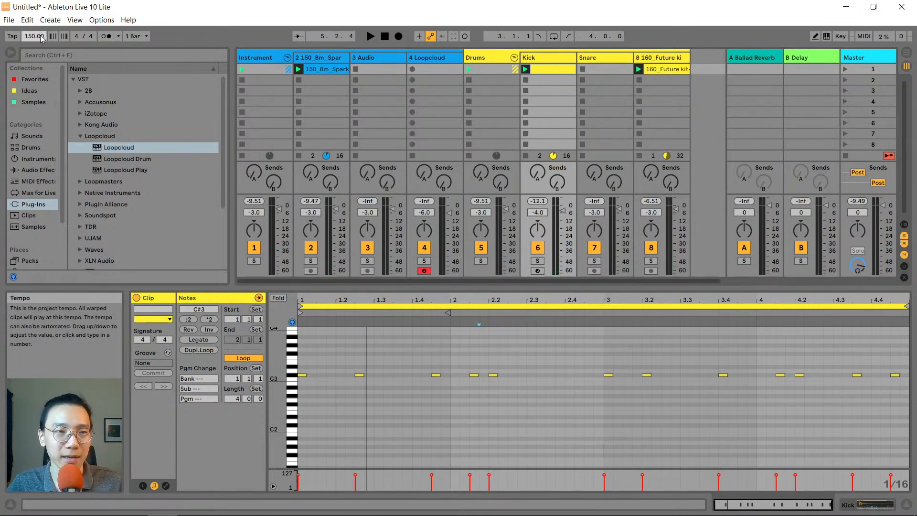
pyautogui.press('space')
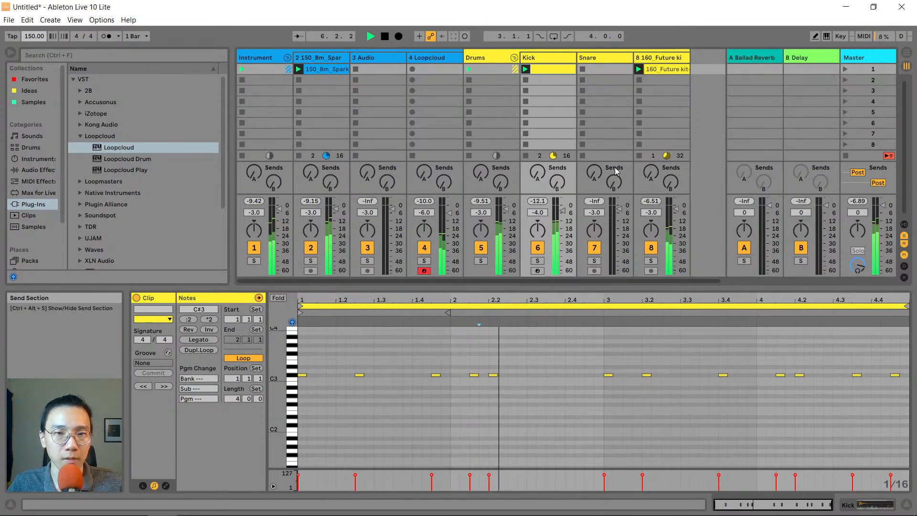
pyautogui.press('space')
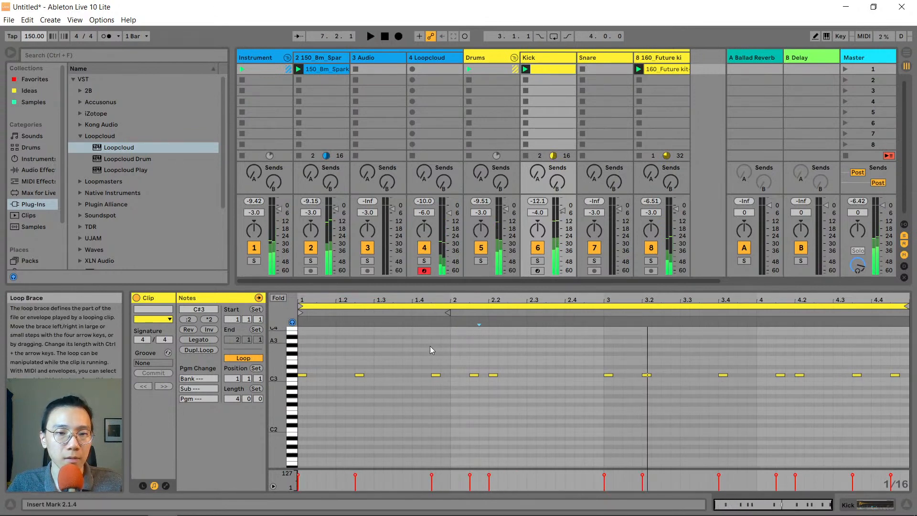
# Switch to Loopcloud, move its window so the editing controls are reachable, and set the target key to B
pyautogui.hotkey('alt', 'Tab')
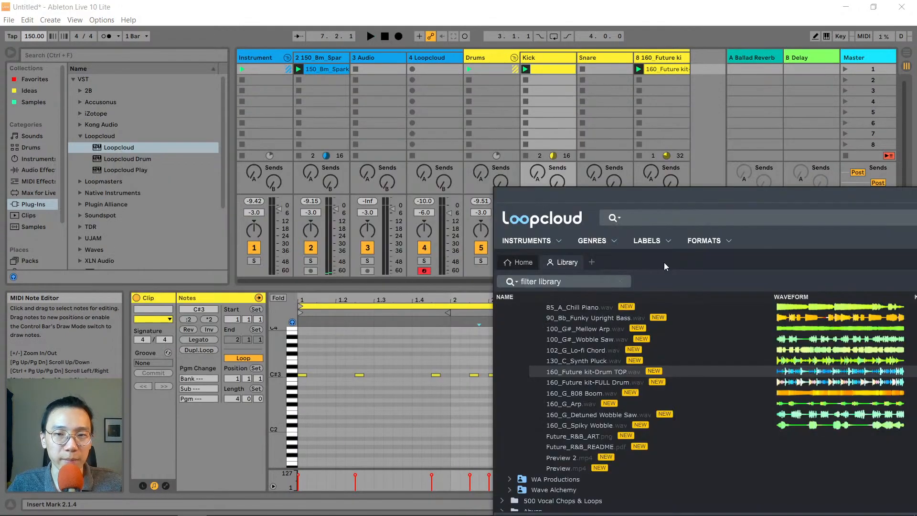
pyautogui.moveTo(676, 196); pyautogui.dragTo(510, 43)
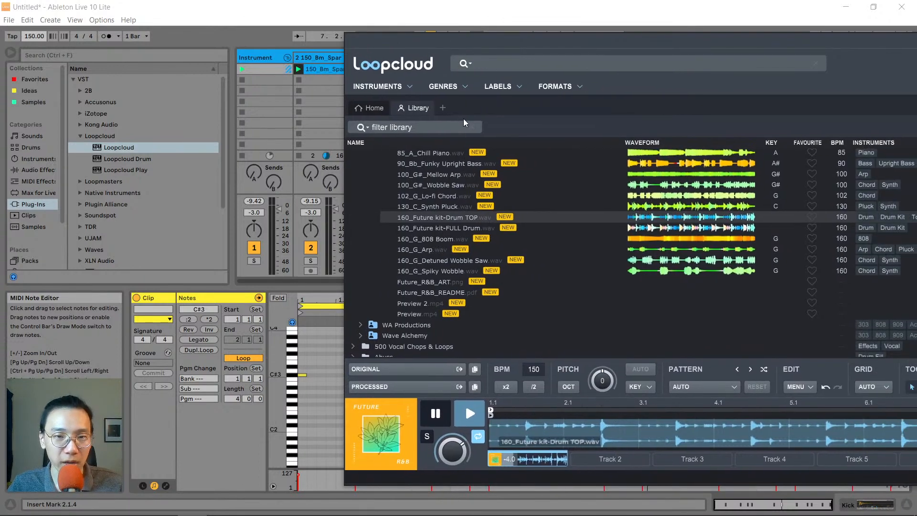
pyautogui.scroll(3, 461, 262)
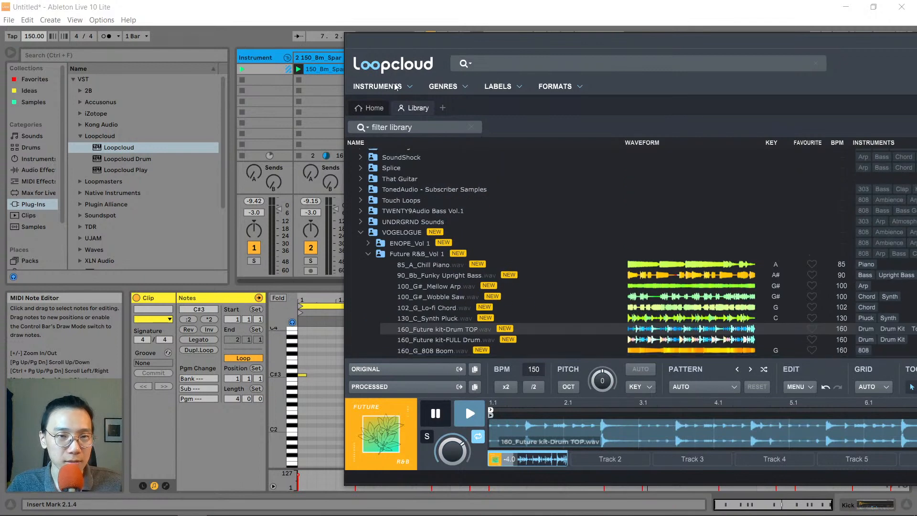
pyautogui.moveTo(394, 39); pyautogui.dragTo(455, 33)
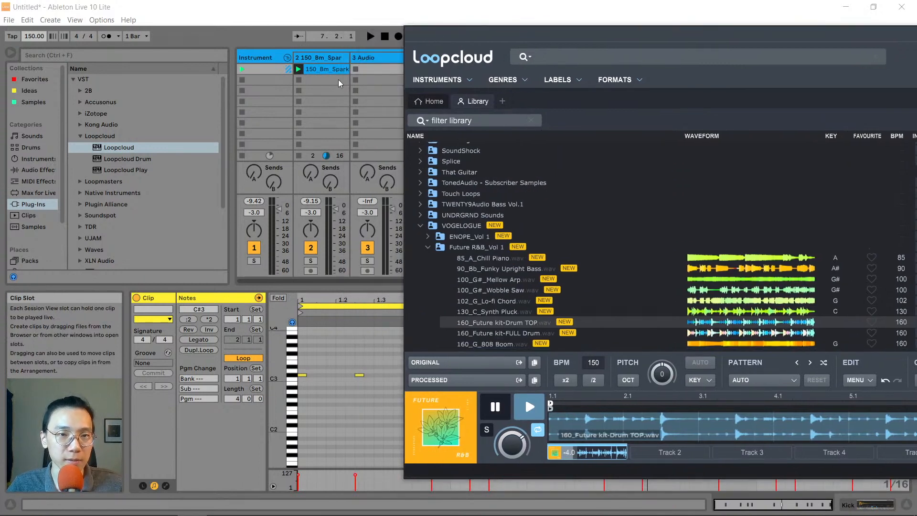
pyautogui.moveTo(632, 36); pyautogui.dragTo(494, 25)
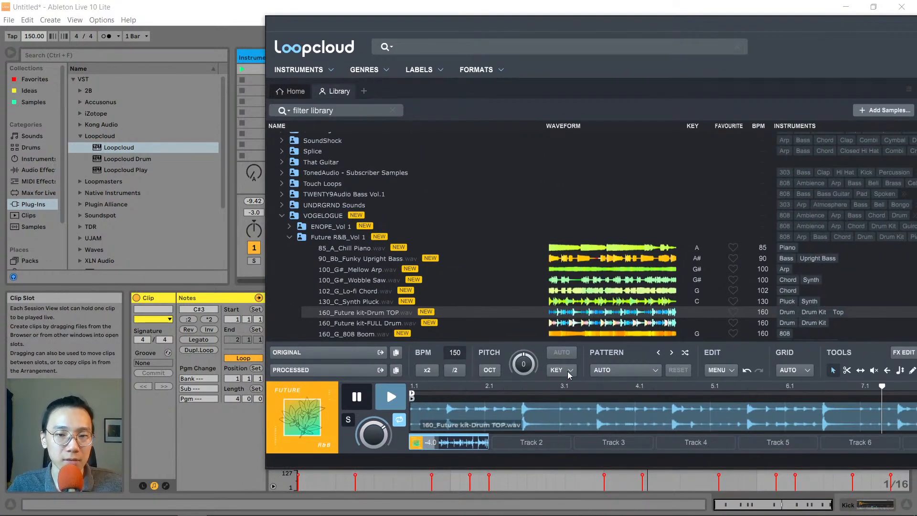
pyautogui.click(568, 371)
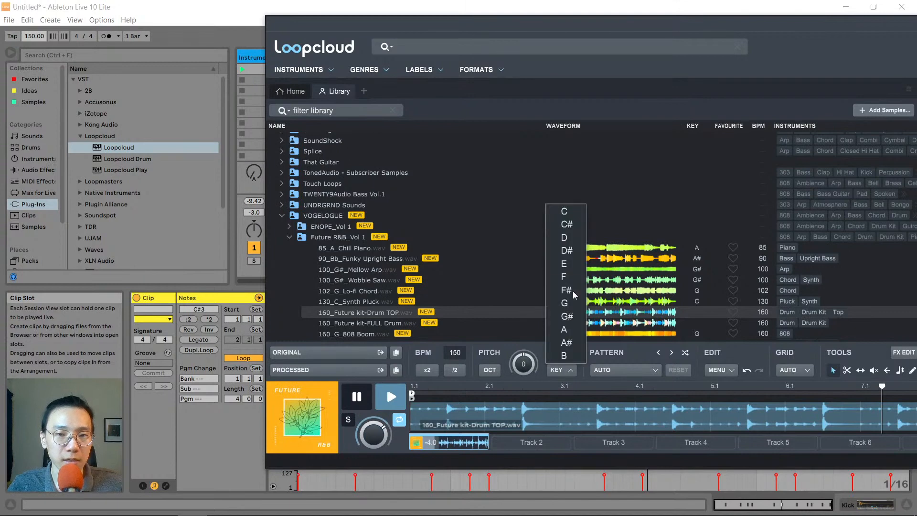
pyautogui.click(564, 355)
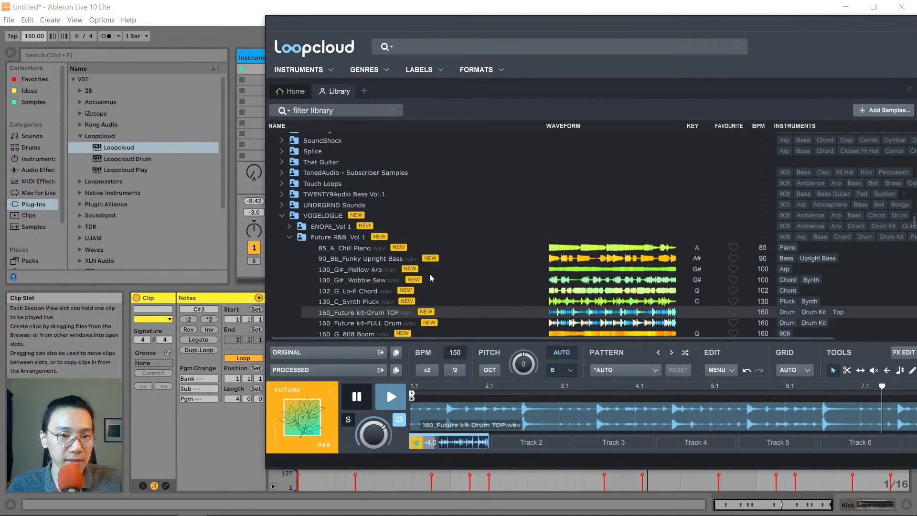
# Collapse the Future R&B_Vol 1 folder and expand ENOPE_Vol 1 in the library to browse its loops
pyautogui.scroll(-2, 340, 218)
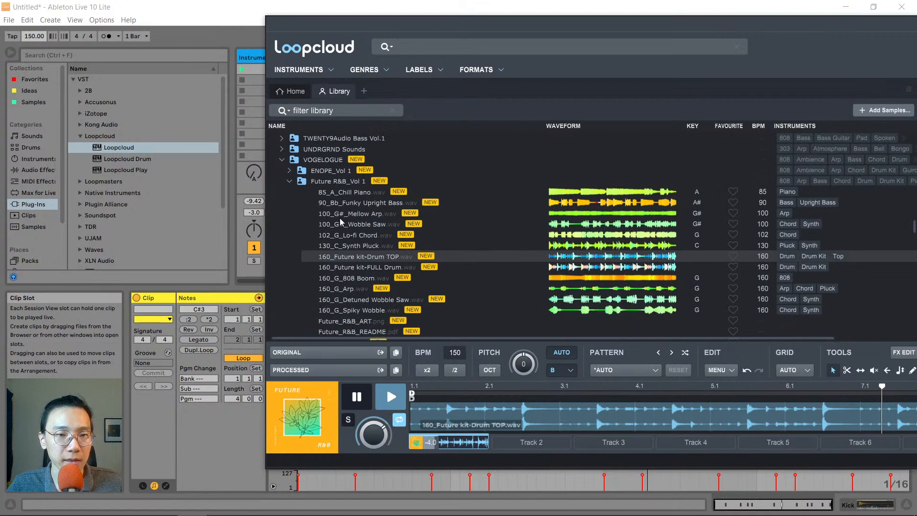
pyautogui.click(288, 181)
pyautogui.click(290, 171)
pyautogui.scroll(-2, 368, 240)
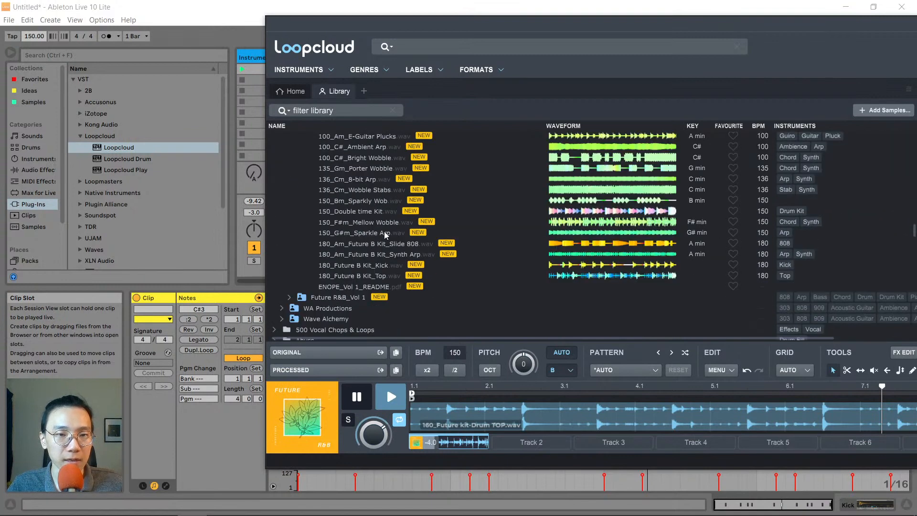
# Audition the 136_Cm_8-bit Arp loop, and set the Loopcloud track's volume to 0 dB in Ableton Live
pyautogui.moveTo(421, 22); pyautogui.dragTo(526, 23)
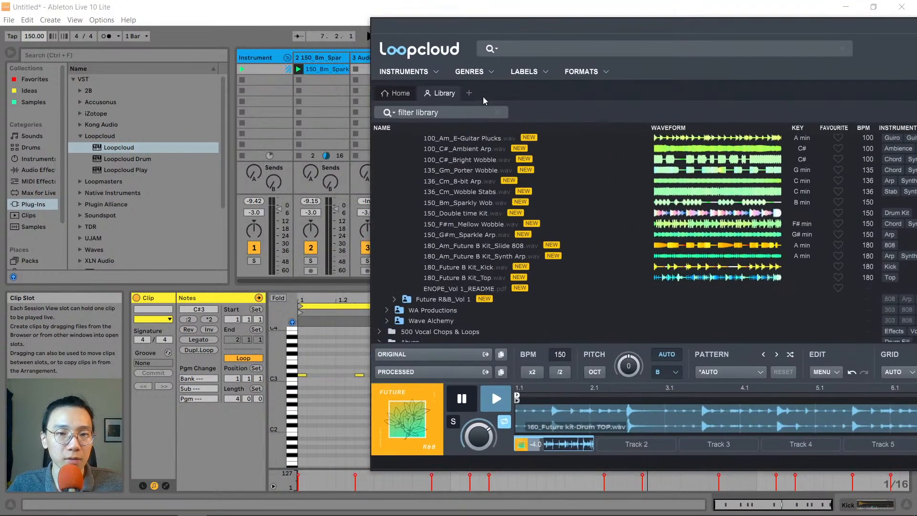
pyautogui.click(473, 185)
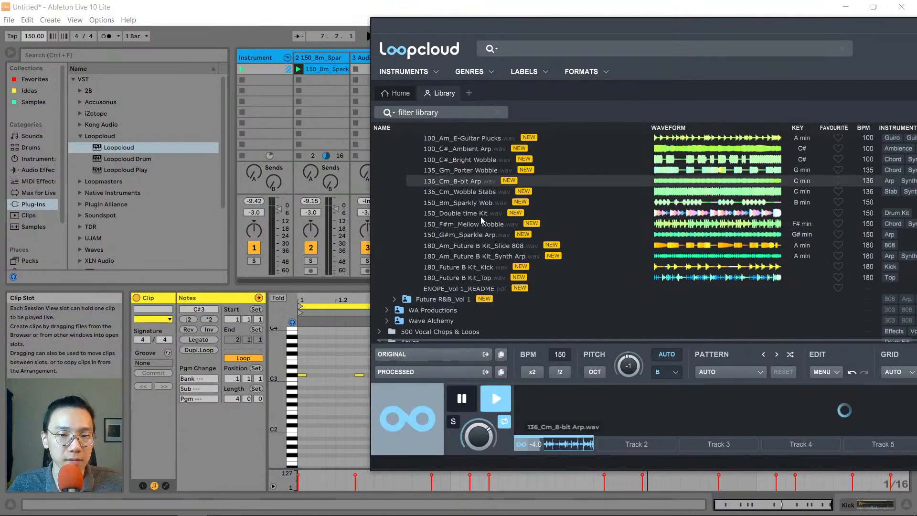
pyautogui.click(350, 14)
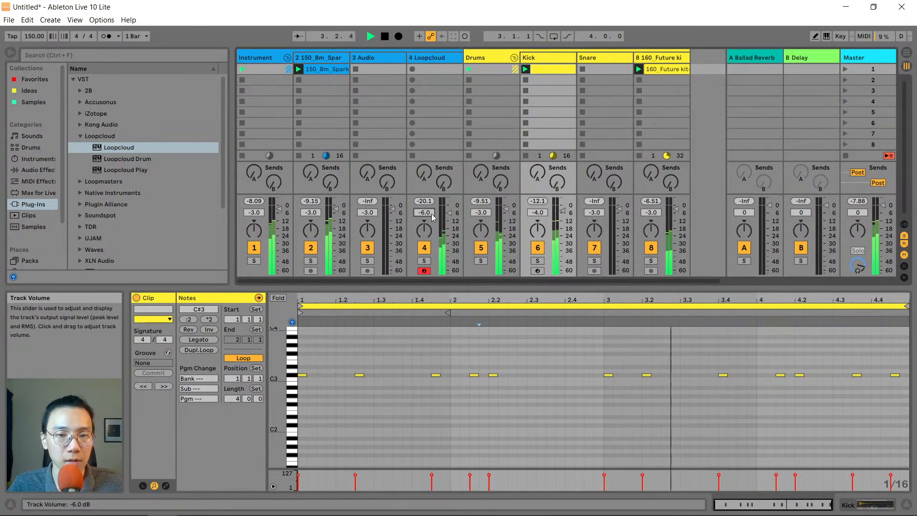
pyautogui.moveTo(432, 217); pyautogui.dragTo(430, 210)
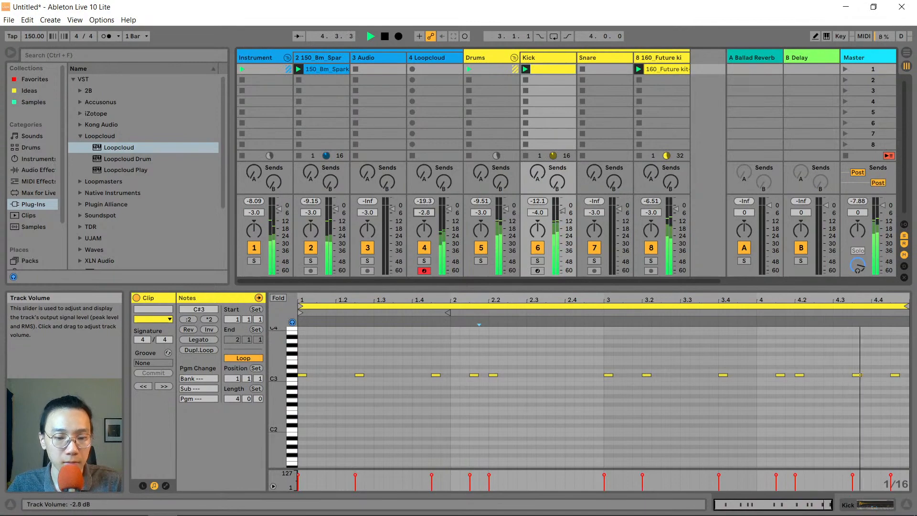
pyautogui.write('0')
pyautogui.press('Return')
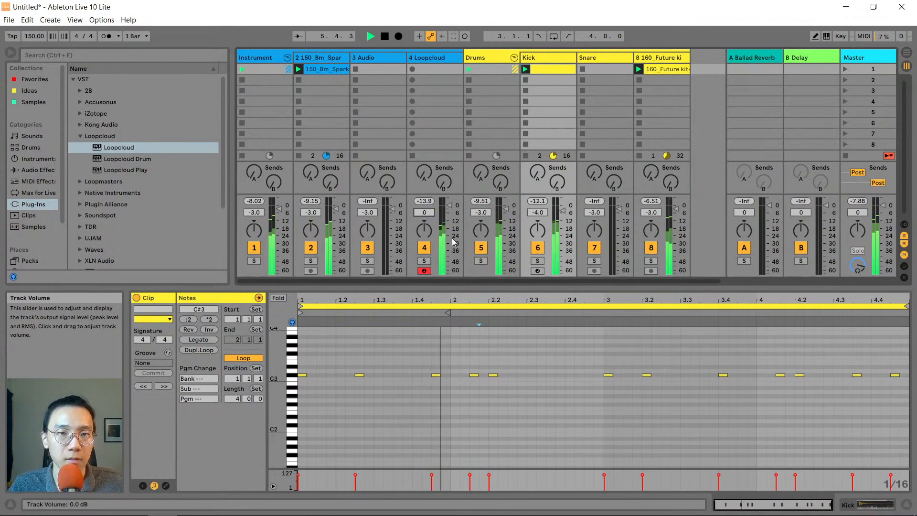
# Audition the 150_G#m_Sparkle Arp loop from Loopcloud together with the project playback
pyautogui.hotkey('alt', 'Tab')
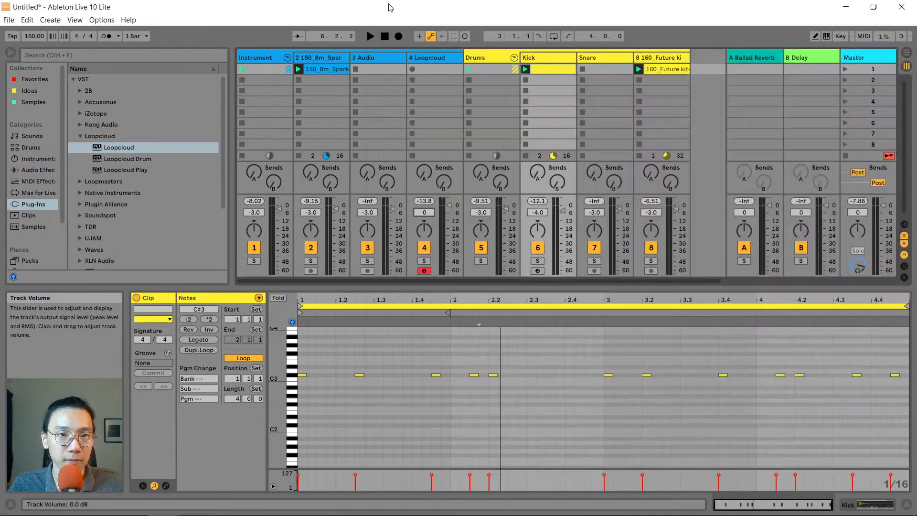
pyautogui.click(388, 6)
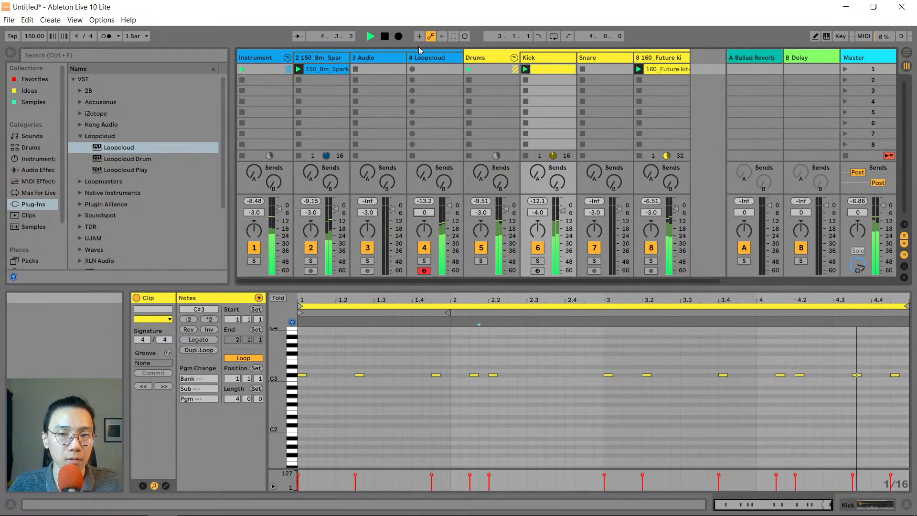
pyautogui.press('space')
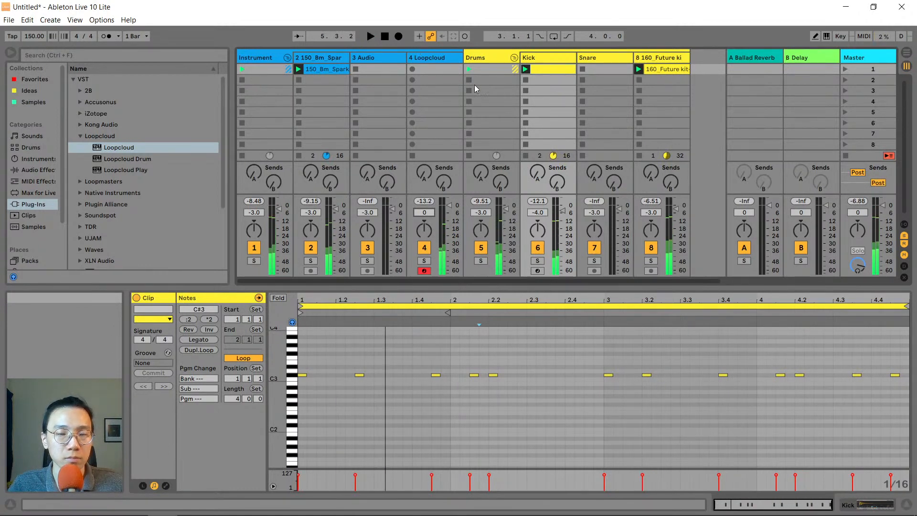
# Place the 150_G#m_Sparkle Arp loop in the first clip slot of track 3, transpose it 3 st and launch it
pyautogui.hotkey('alt', 'Tab')
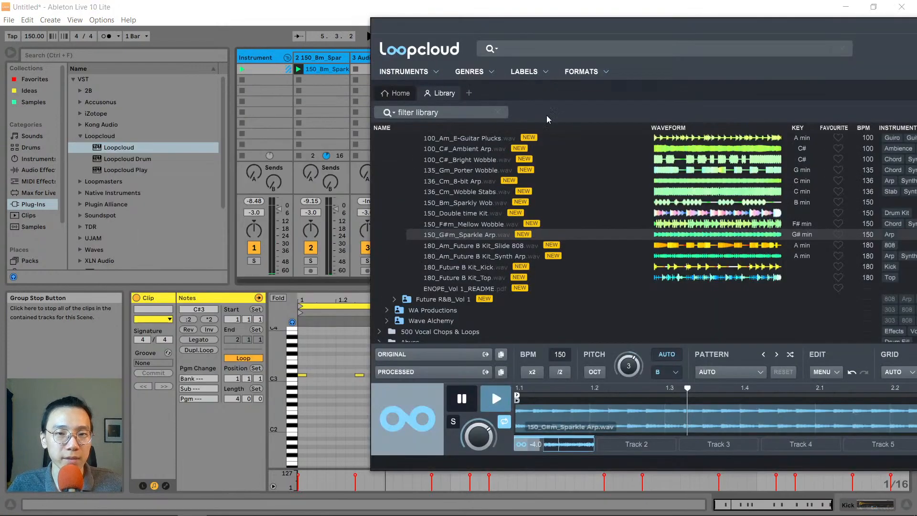
pyautogui.moveTo(546, 30); pyautogui.dragTo(618, 38)
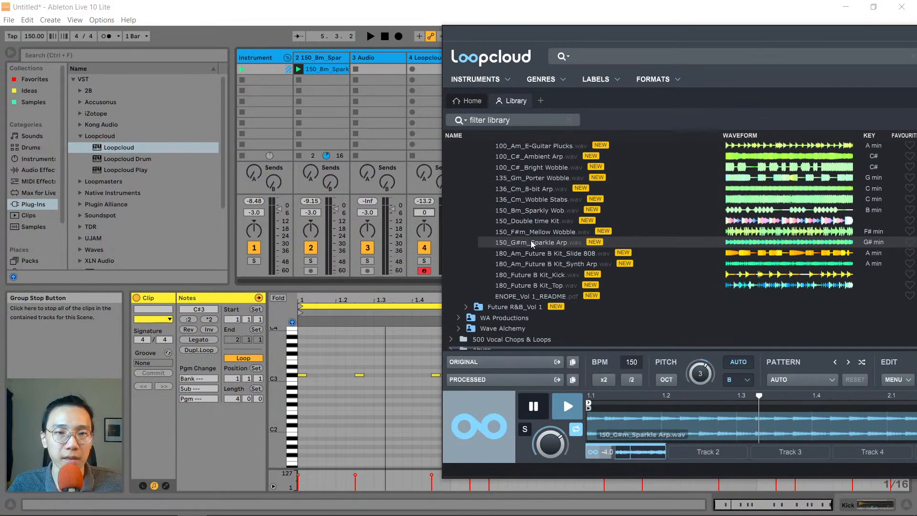
pyautogui.moveTo(532, 244); pyautogui.dragTo(369, 69)
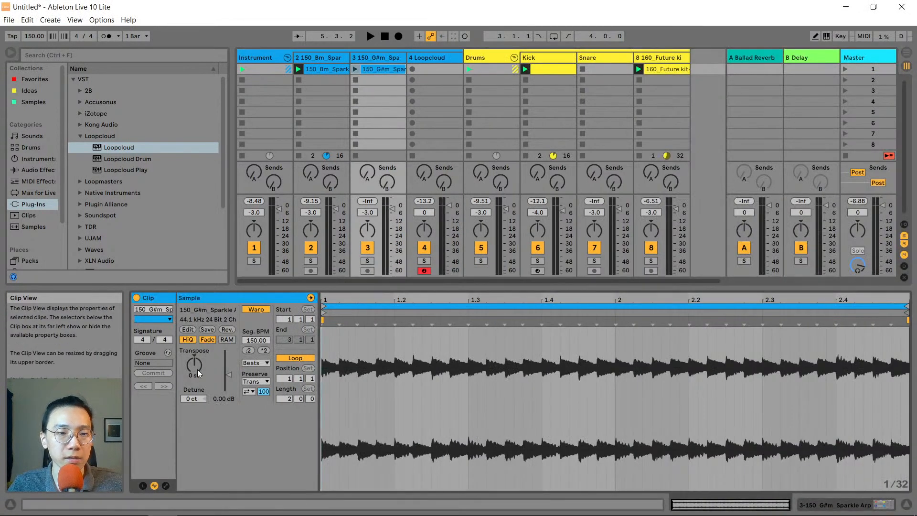
pyautogui.click(355, 69)
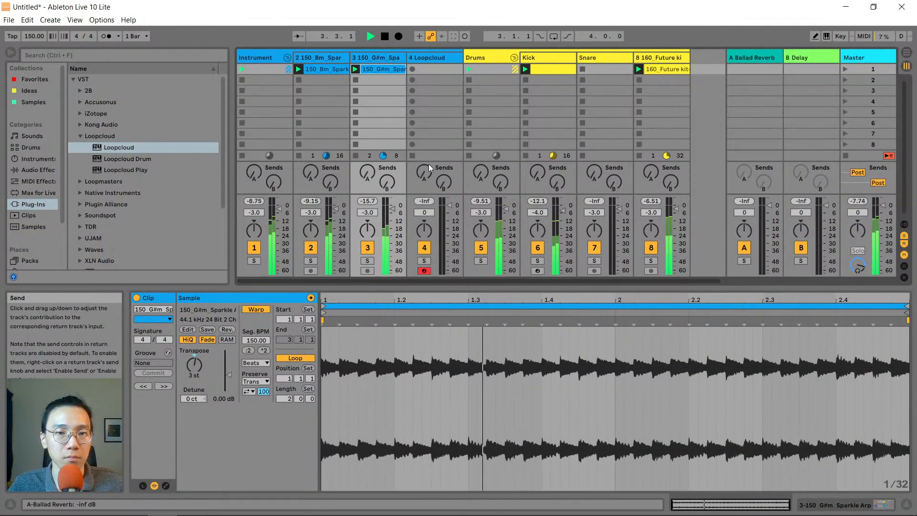
# Set the Sparkle Arp track's volume to -6.0 dB and audition the mix
pyautogui.click(376, 211)
pyautogui.write('-6')
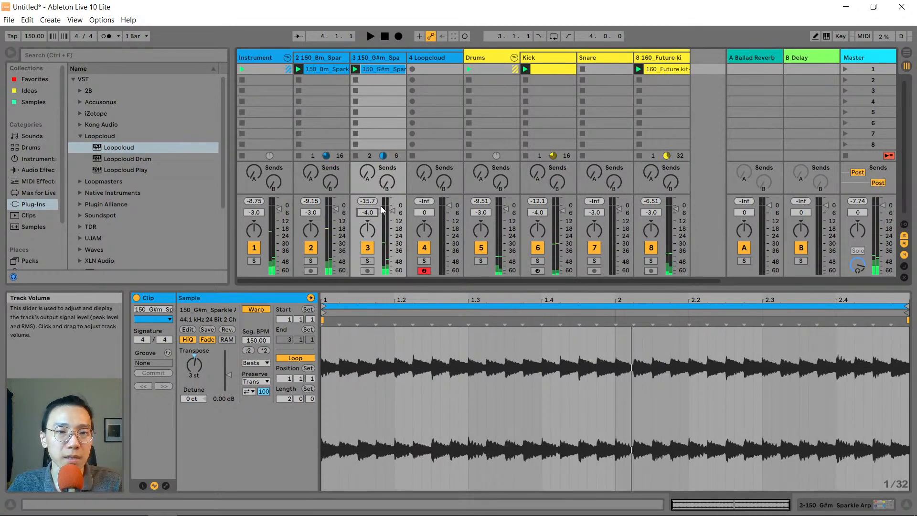
pyautogui.press('Return')
pyautogui.press('space')
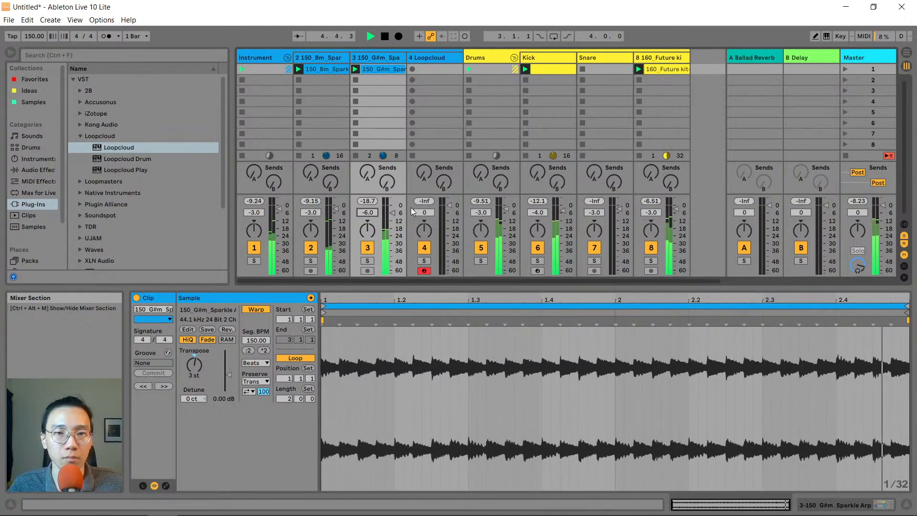
pyautogui.press('space')
# Switch to Loopcloud, collapse the VOGELOGUE folder and browse the library's other sample pack folders
pyautogui.hotkey('alt', 'Tab')
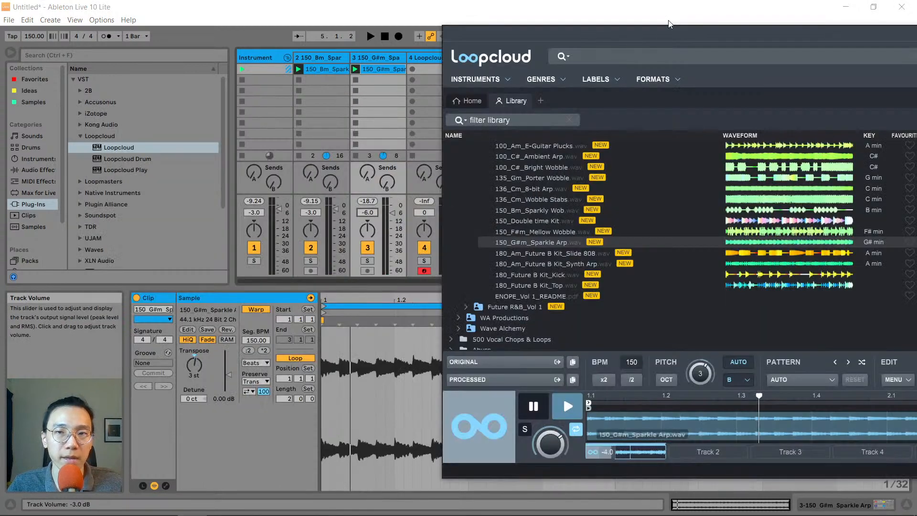
pyautogui.moveTo(631, 30); pyautogui.dragTo(596, 30)
pyautogui.scroll(3, 526, 177)
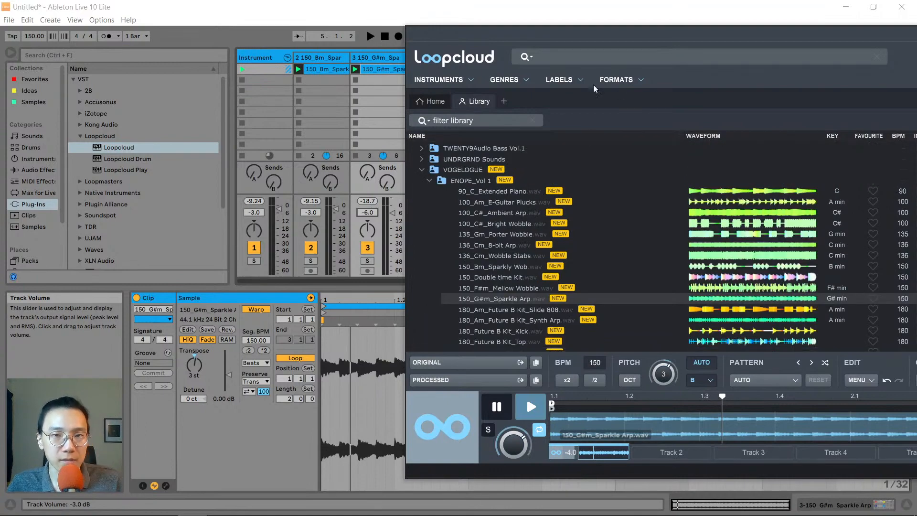
pyautogui.moveTo(601, 36); pyautogui.dragTo(637, 80)
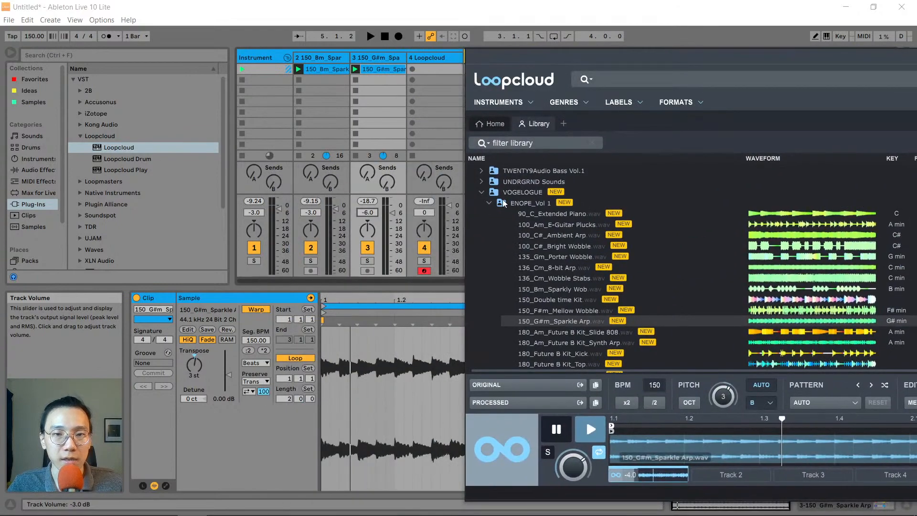
pyautogui.scroll(-2, 557, 245)
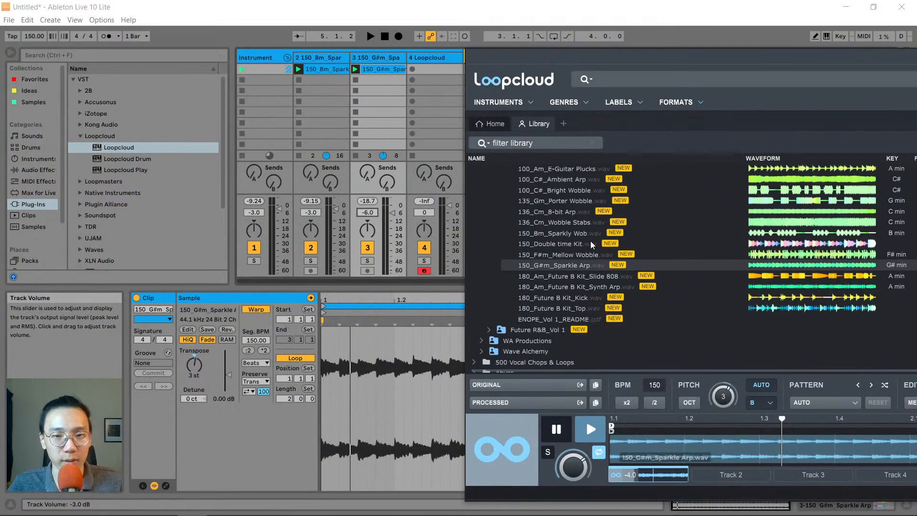
pyautogui.scroll(2, 586, 240)
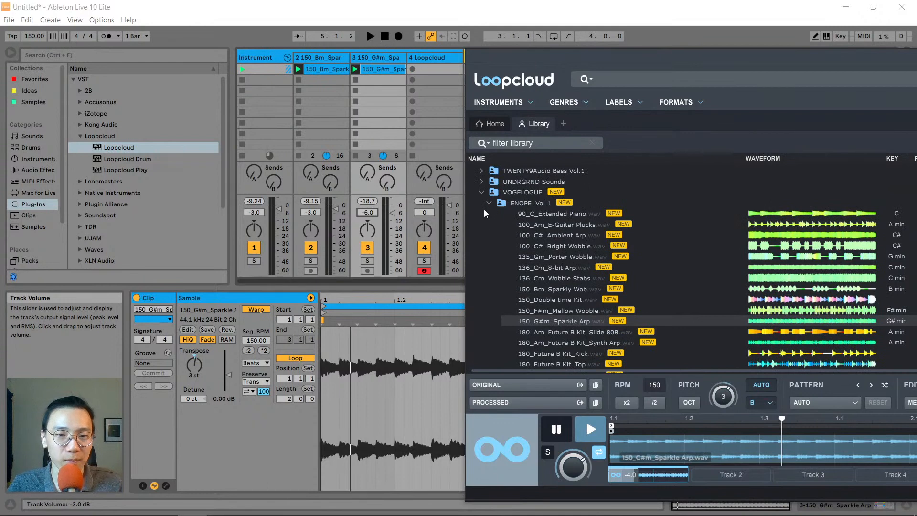
pyautogui.click(481, 192)
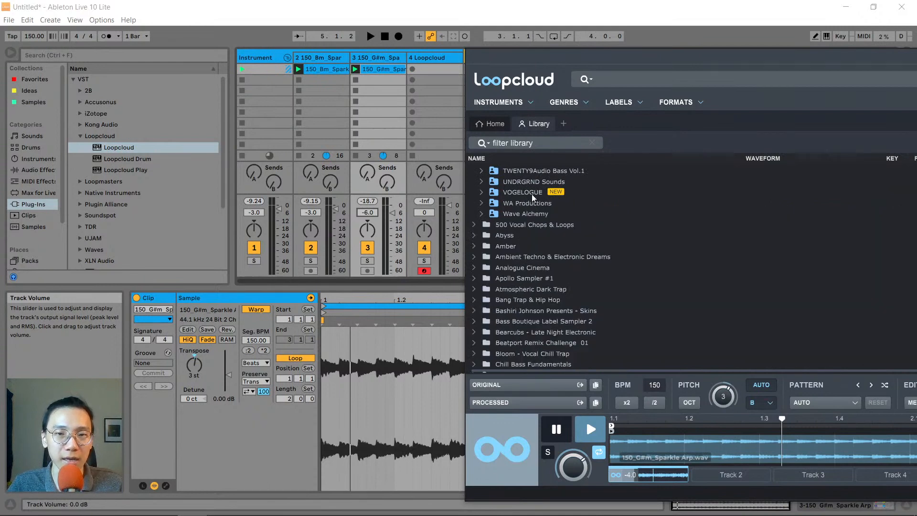
pyautogui.scroll(15, 533, 198)
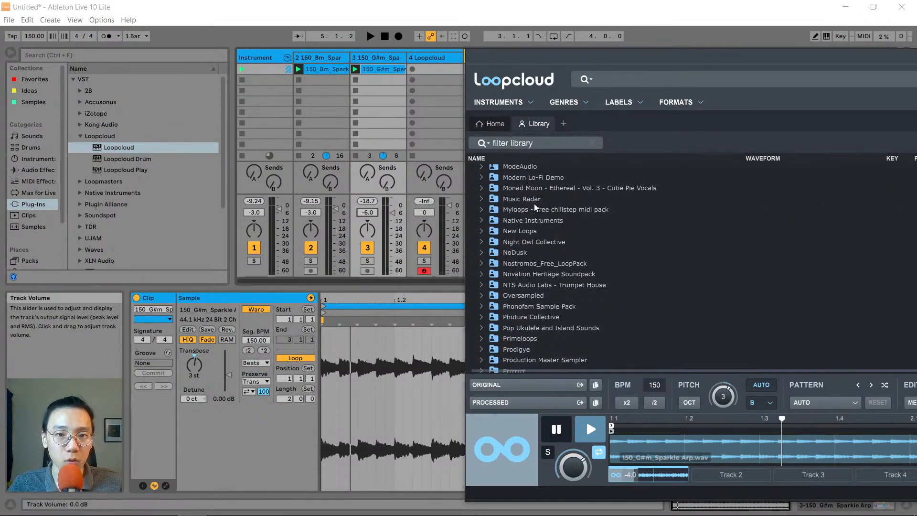
pyautogui.scroll(8, 533, 204)
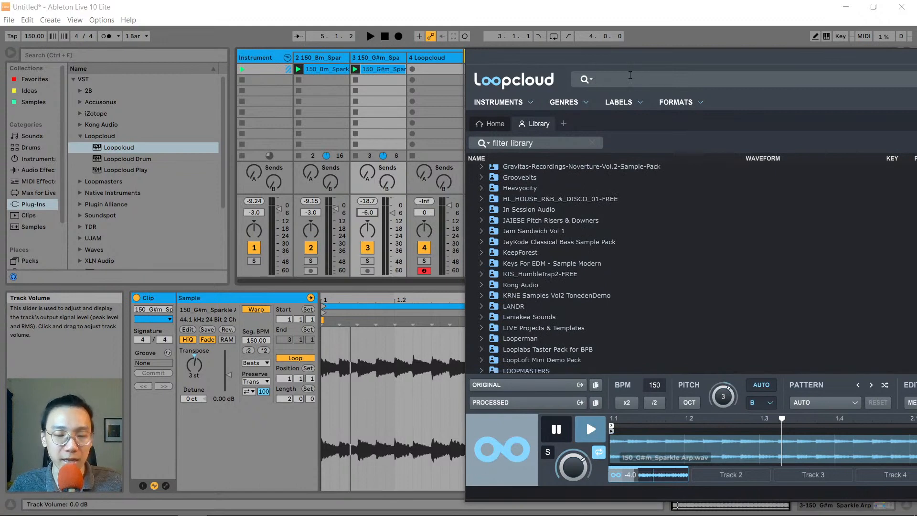
# Search Loopcloud for files in folders containing "cymatics" and restrict the search with the Lead tag
pyautogui.write('cymatics')
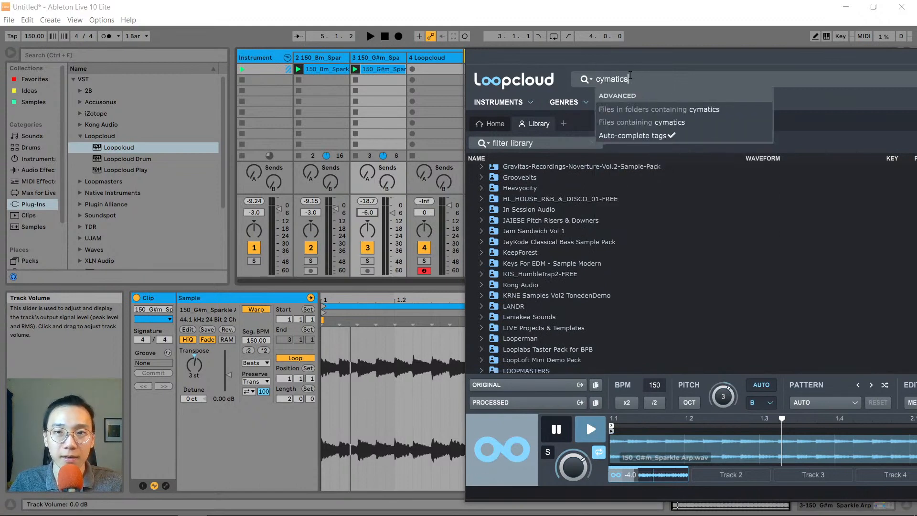
pyautogui.click(696, 110)
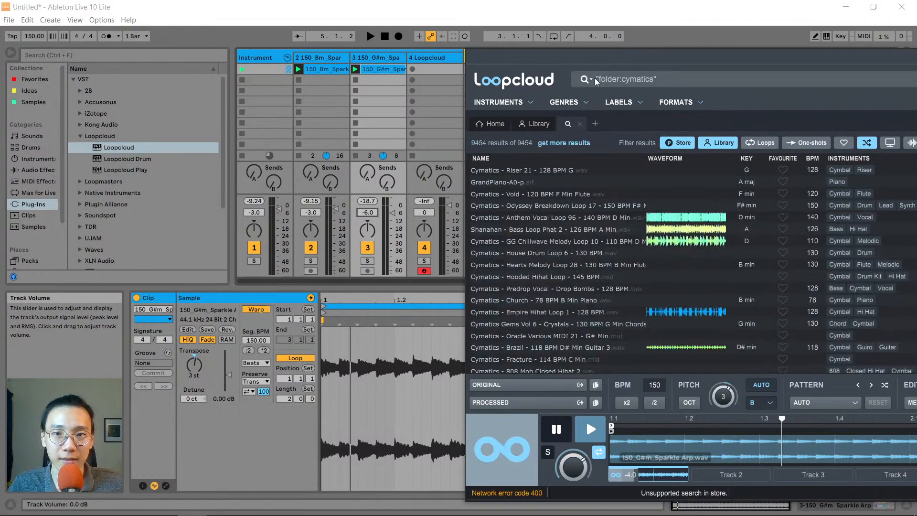
pyautogui.click(582, 74)
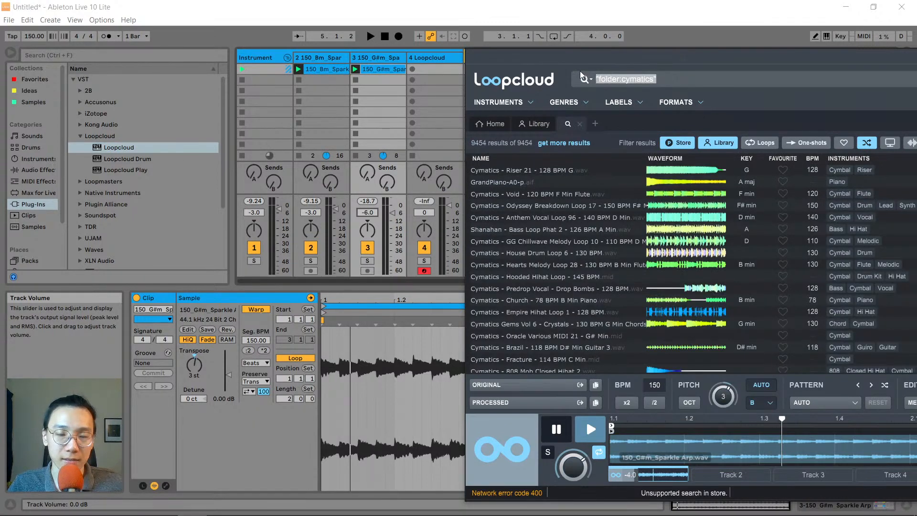
pyautogui.write('lead')
pyautogui.click(609, 107)
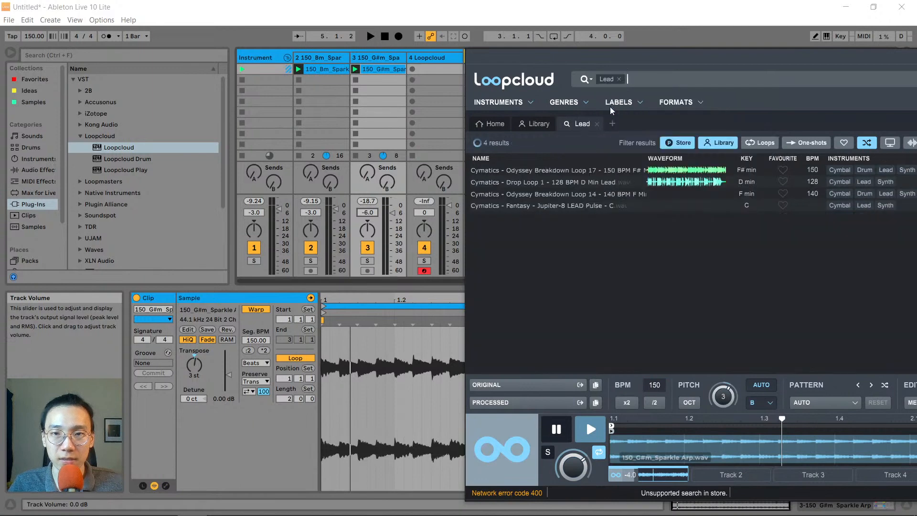
pyautogui.write('cymatics')
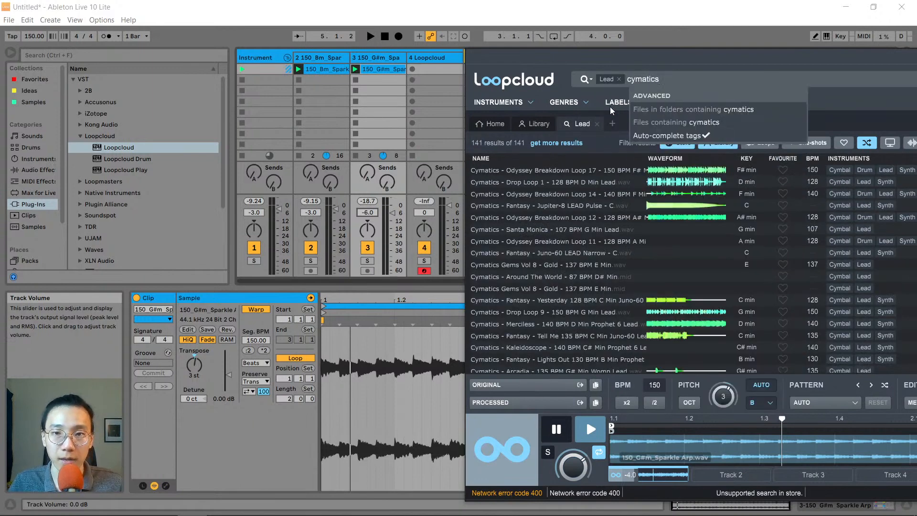
pyautogui.click(681, 110)
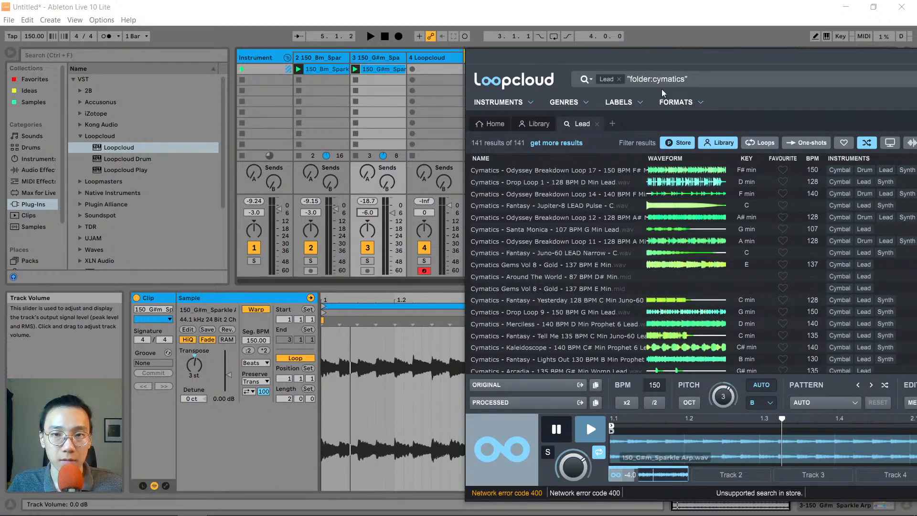
# Clear the folder term from the Lead search and enter it again as "folder:cymatics"
pyautogui.moveTo(688, 79); pyautogui.dragTo(620, 79)
pyautogui.press('BackSpace')
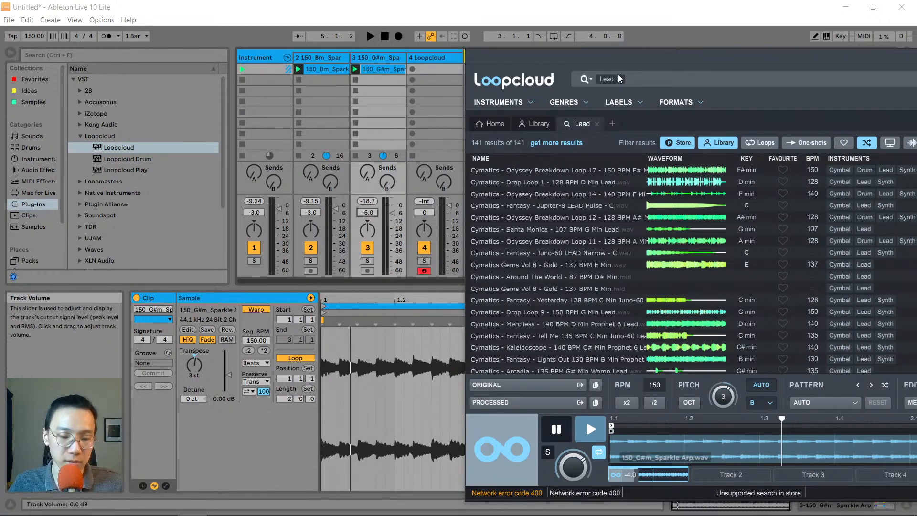
pyautogui.write('cymaa')
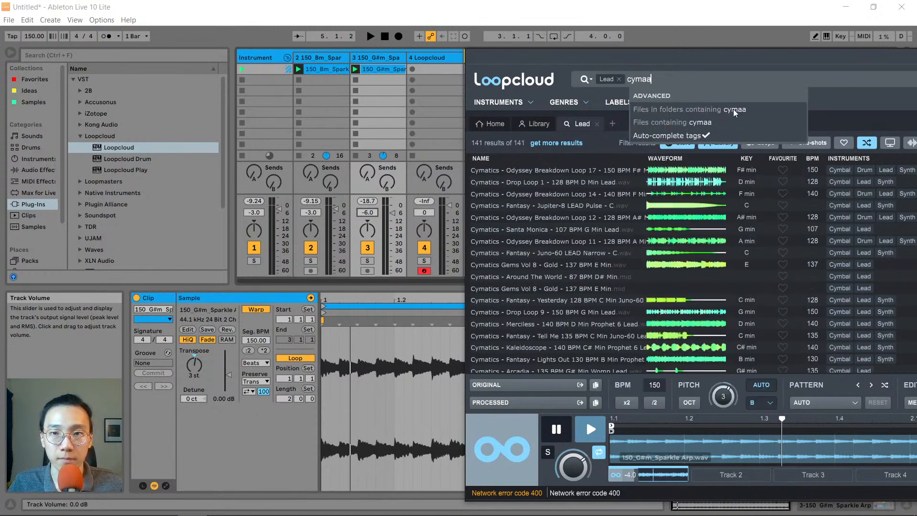
pyautogui.click(732, 109)
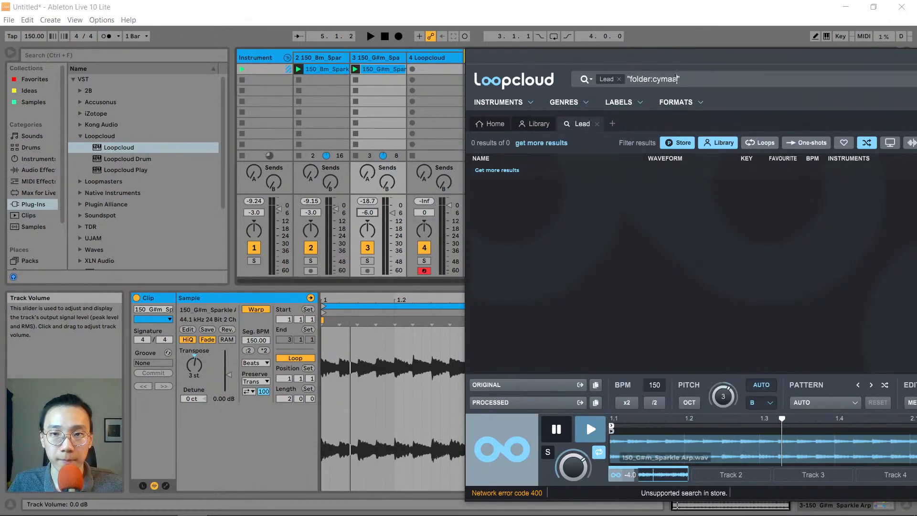
pyautogui.press('BackSpace')
pyautogui.write('tics')
pyautogui.press('Return')
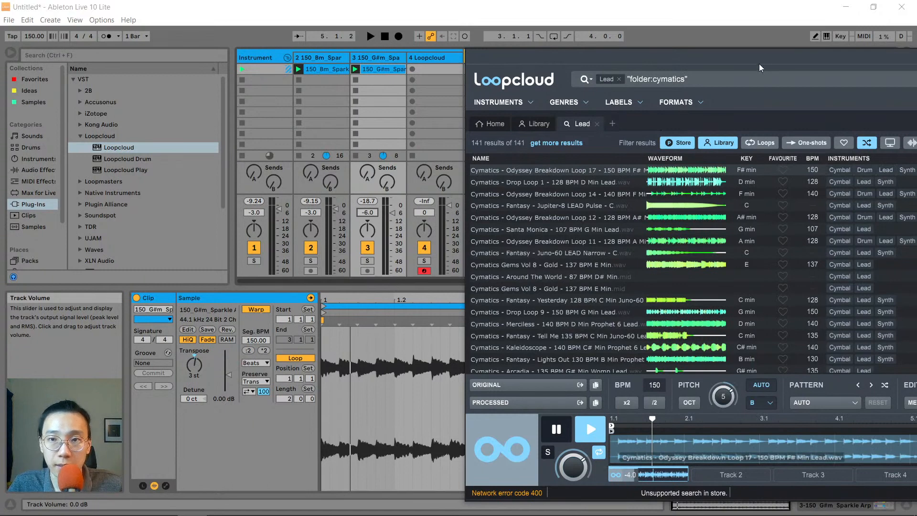
# Widen the results' name column to read the full file names, and audition Cymatics - Drop Loop 9 - 150 BPM G Min Lead
pyautogui.moveTo(758, 64); pyautogui.dragTo(634, 45)
pyautogui.scroll(-3, 484, 263)
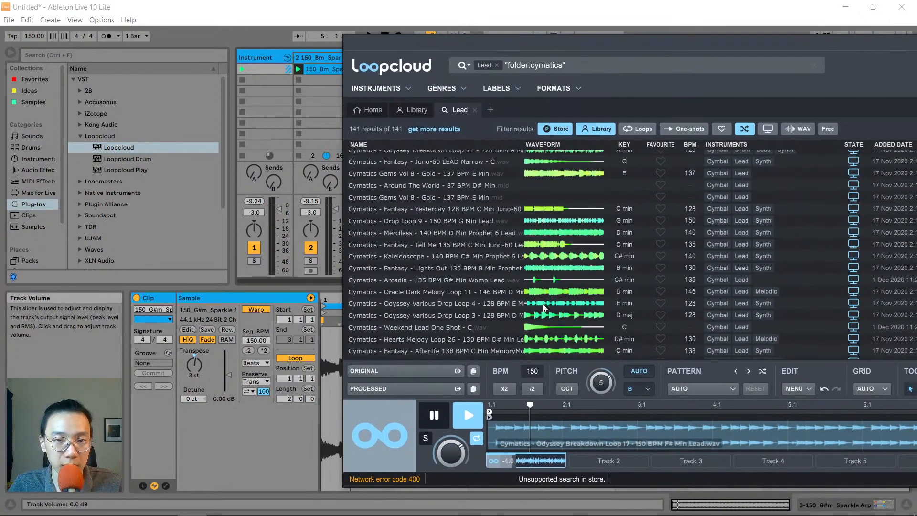
pyautogui.moveTo(522, 144); pyautogui.dragTo(556, 144)
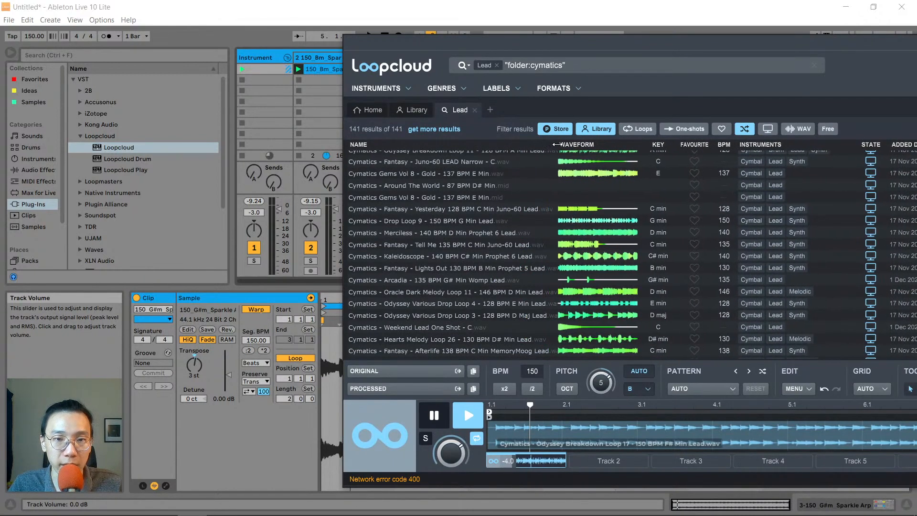
pyautogui.click(438, 223)
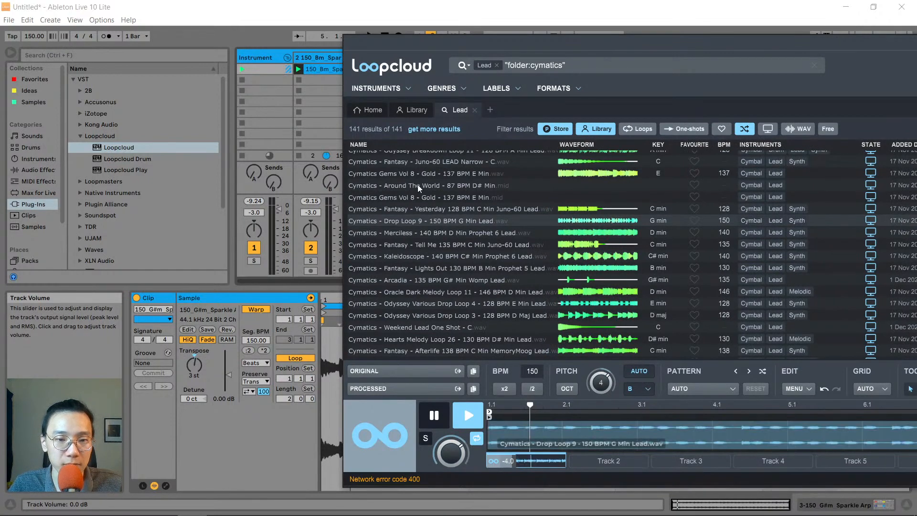
# Switch between Ableton Live and Loopcloud while listening to the Drop Loop 9 - 150 BPM G Min Lead against the session
pyautogui.click(355, 17)
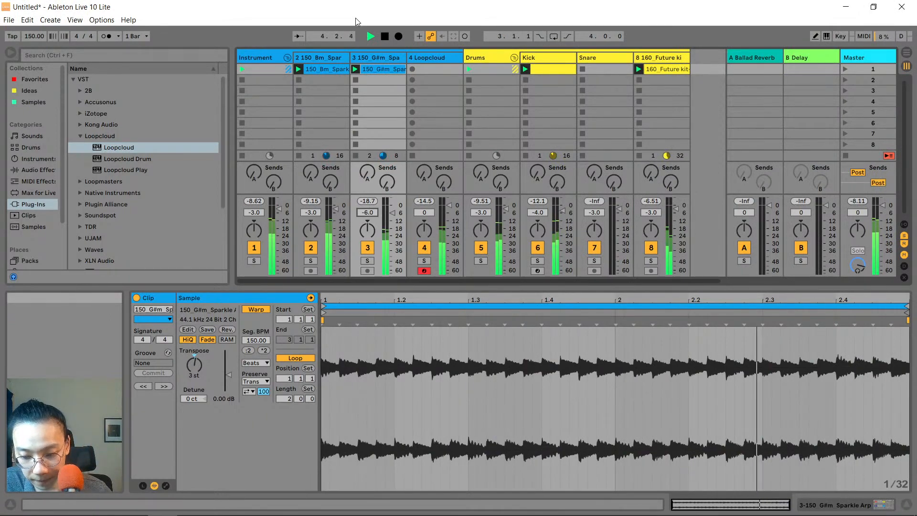
pyautogui.hotkey('alt', 'Tab')
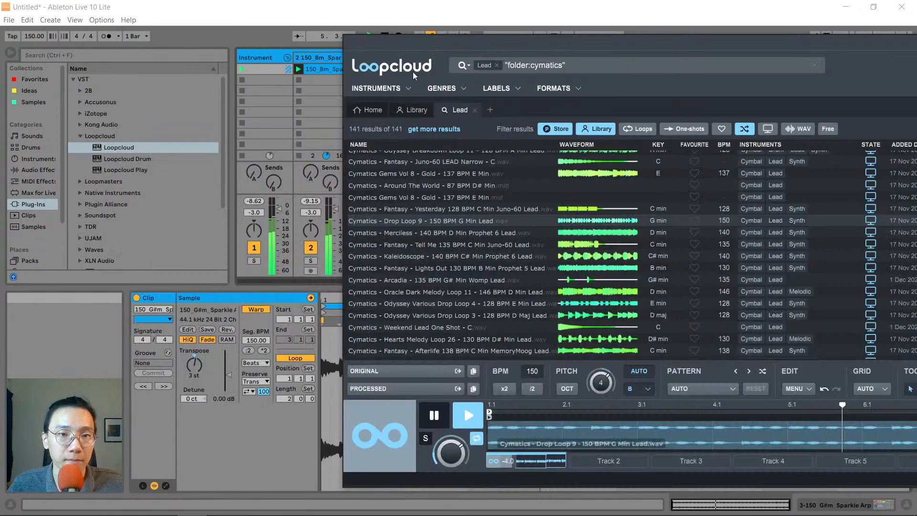
pyautogui.click(491, 13)
pyautogui.hotkey('alt', 'Tab')
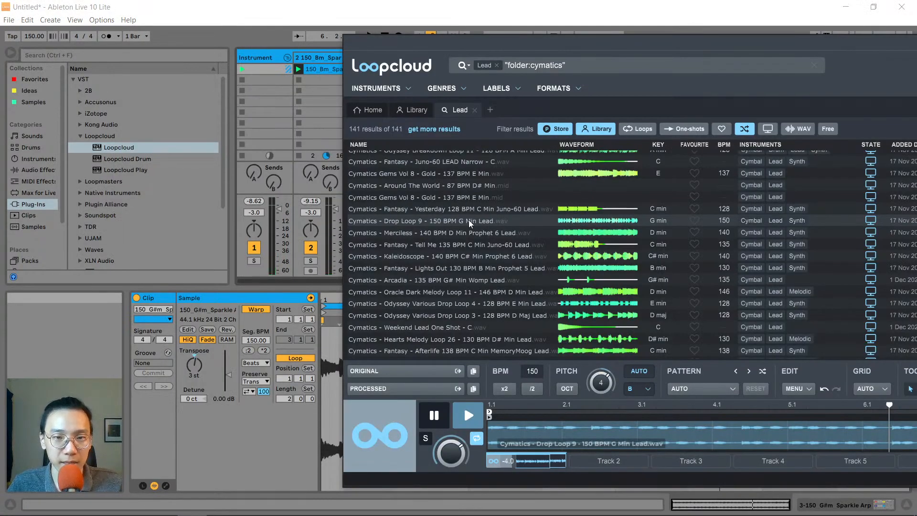
# Audition Cymatics - Merciless - 140 BPM D Min Prophet 6 Lead in Loopcloud together with the playing Ableton session
pyautogui.click(443, 234)
pyautogui.click(402, 15)
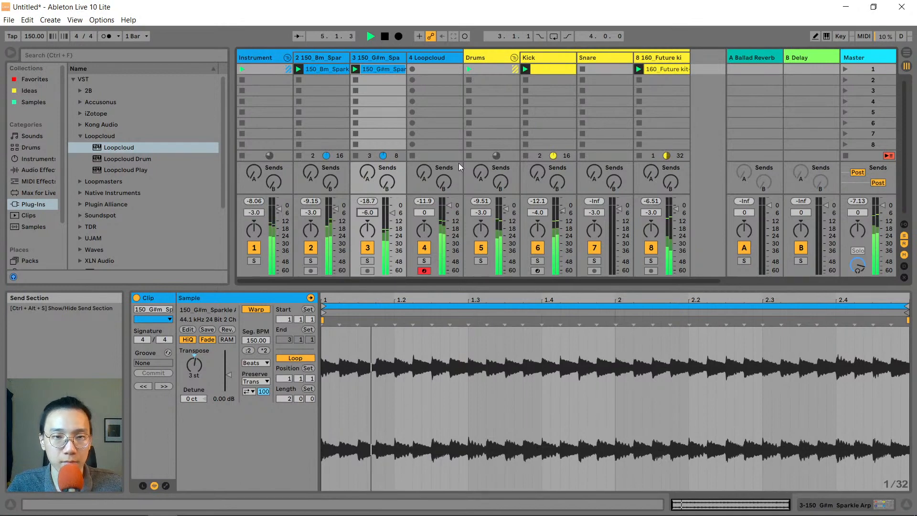
pyautogui.hotkey('alt', 'Tab')
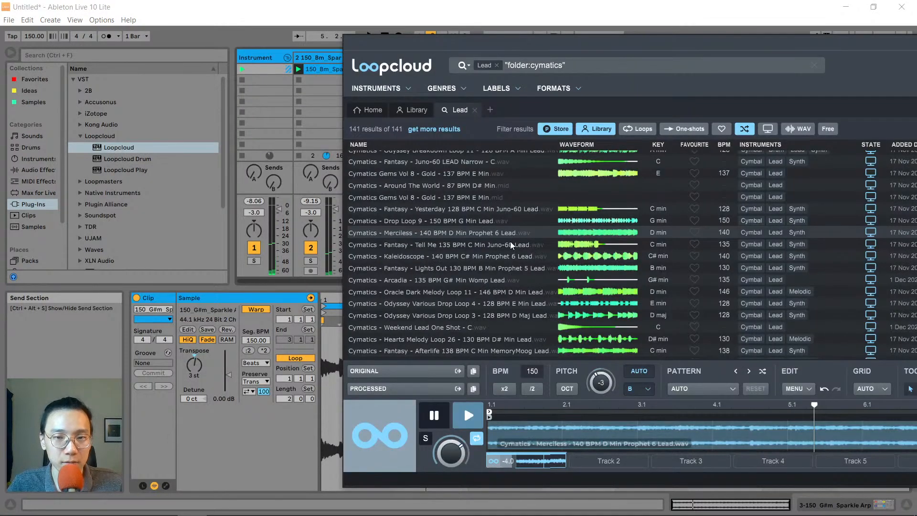
# Audition Cymatics - Aquamarine - 160 BPM C Min Moog One Vocal Lead against the Ableton session, stop playback and return to Loopcloud
pyautogui.scroll(-2, 467, 268)
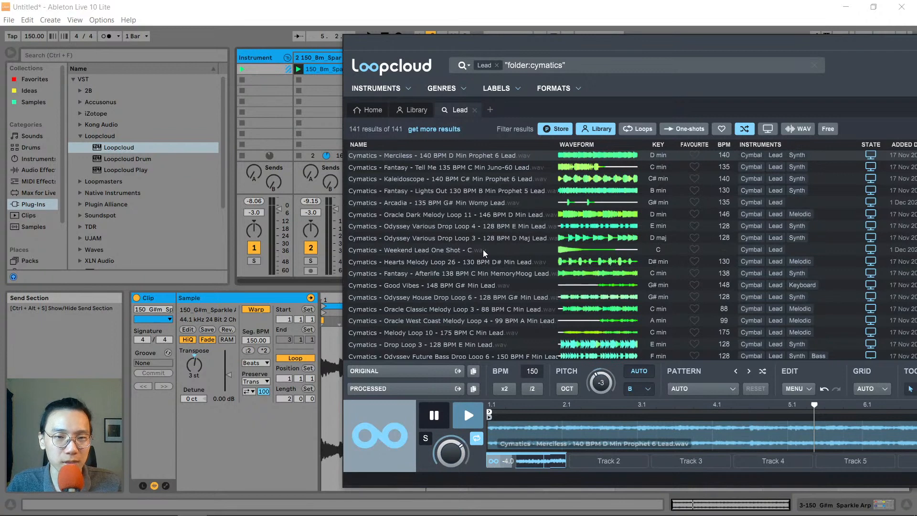
pyautogui.scroll(-6, 482, 249)
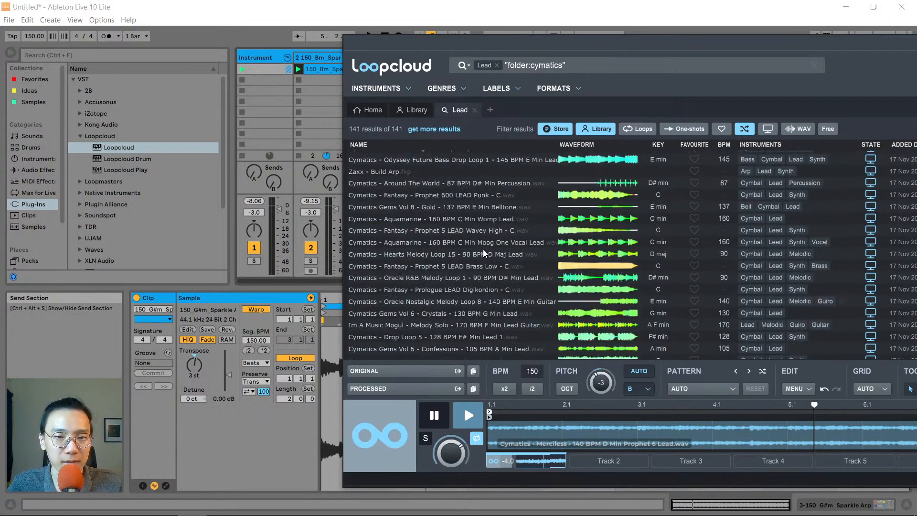
pyautogui.scroll(-2, 483, 249)
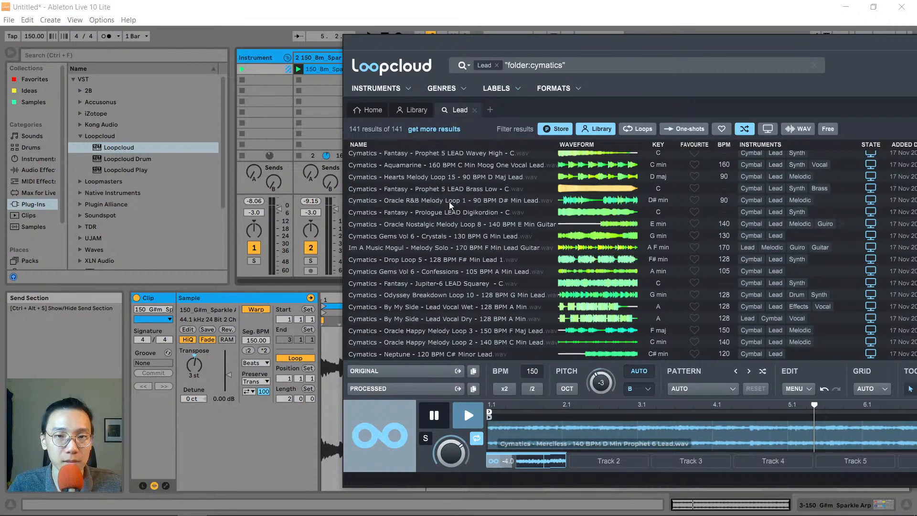
pyautogui.click(478, 167)
pyautogui.click(448, 18)
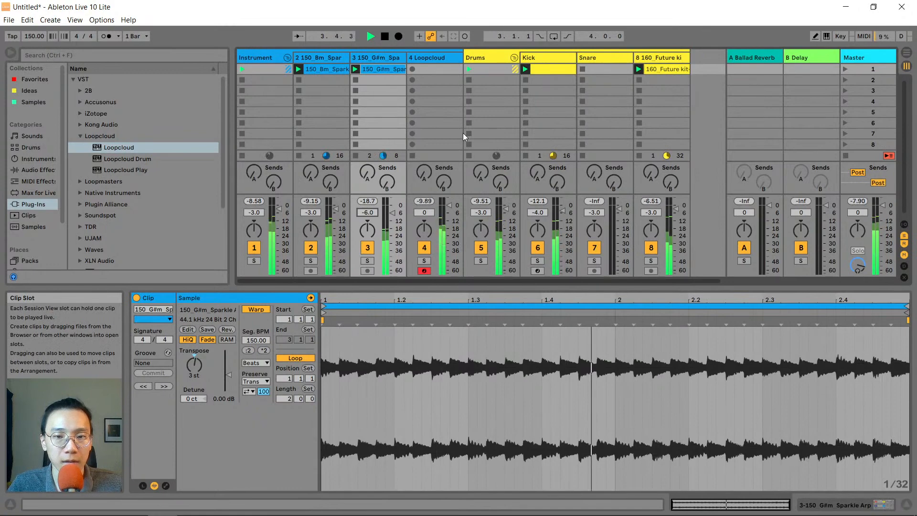
pyautogui.press('space')
pyautogui.hotkey('alt', 'Tab')
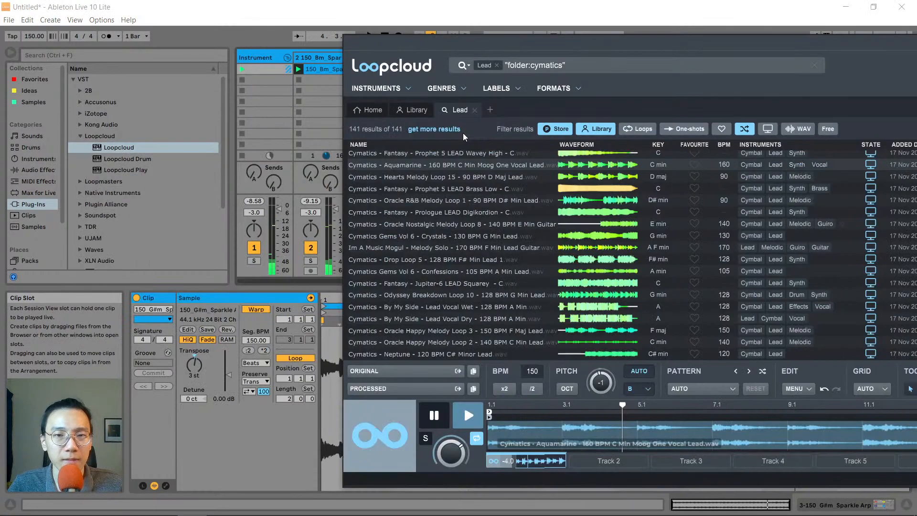
# Audition Cymatics - Kaleidoscope - 140 BPM C# Min Prophet 6 Lead with the Ableton session and return to Loopcloud
pyautogui.scroll(2, 492, 211)
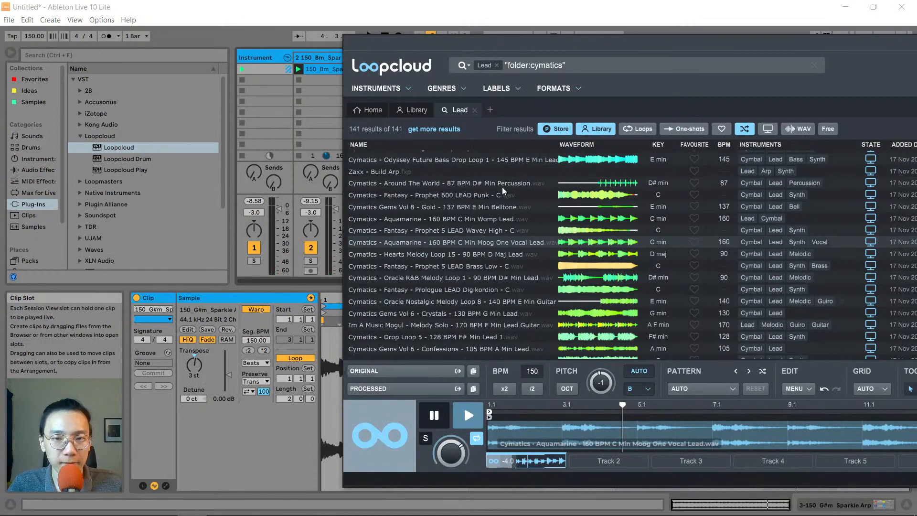
pyautogui.scroll(4, 477, 211)
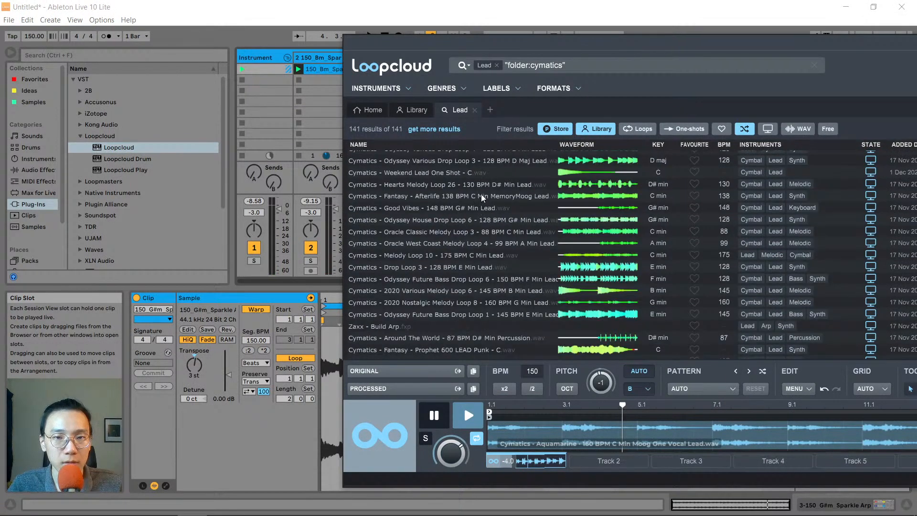
pyautogui.scroll(2, 483, 196)
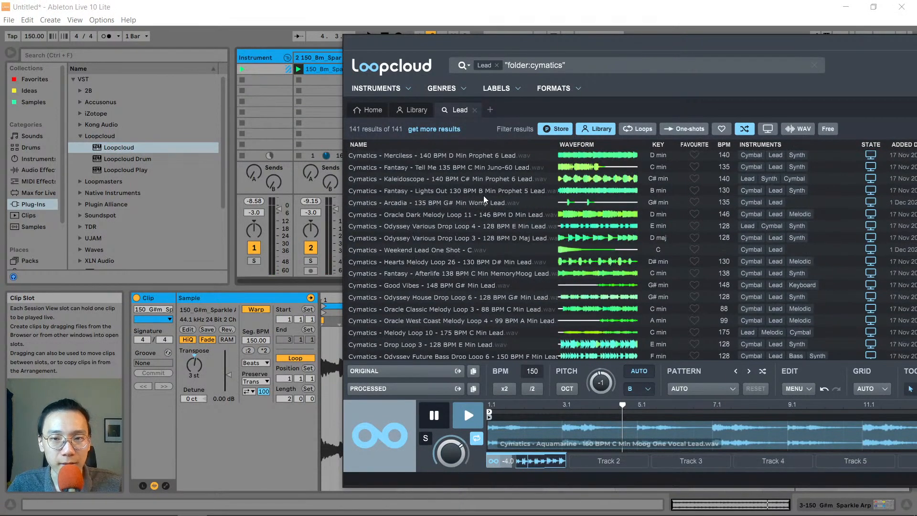
pyautogui.click(462, 179)
pyautogui.click(571, 6)
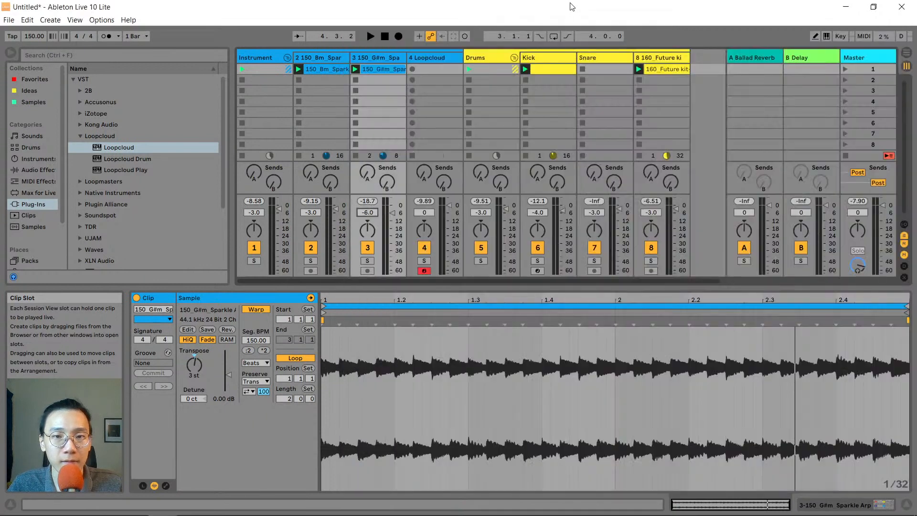
pyautogui.press('space')
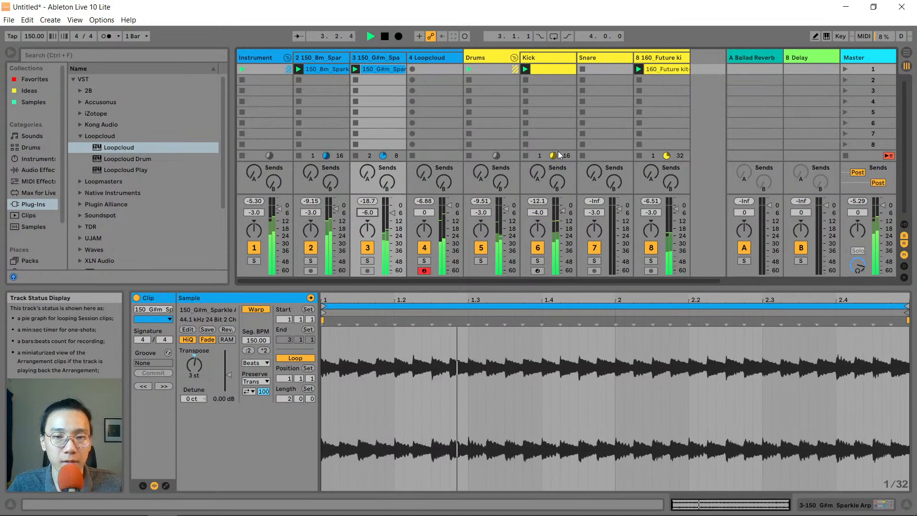
pyautogui.hotkey('alt', 'Tab')
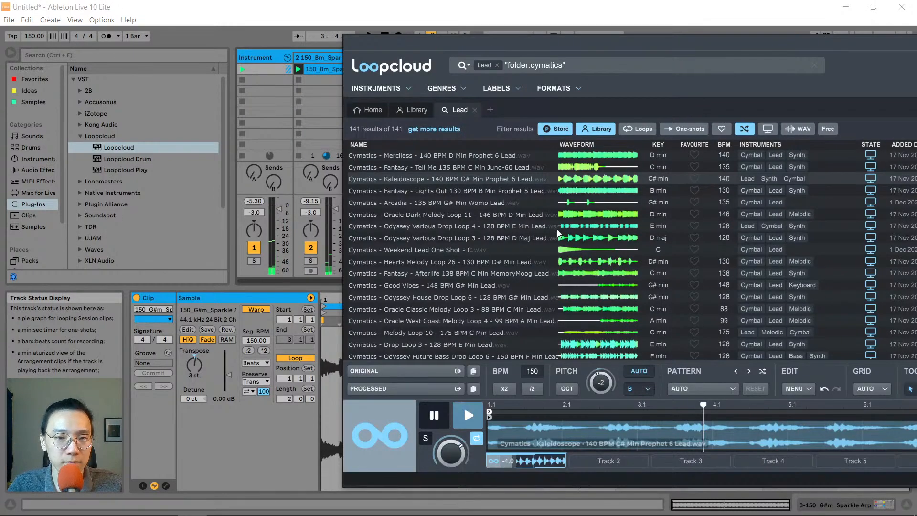
# Audition Cymatics - Drop Loop 1 - 128 BPM D Min Lead with the Ableton session and return to Loopcloud
pyautogui.scroll(2, 498, 201)
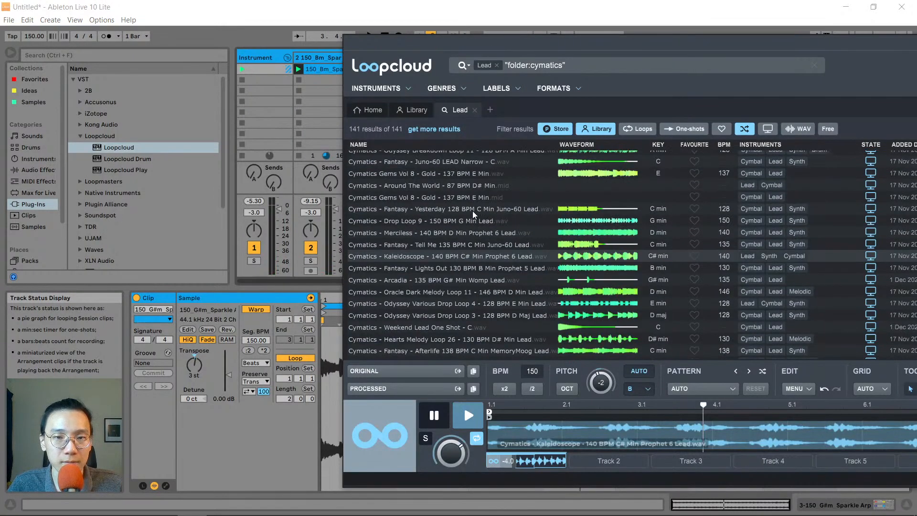
pyautogui.scroll(2, 458, 231)
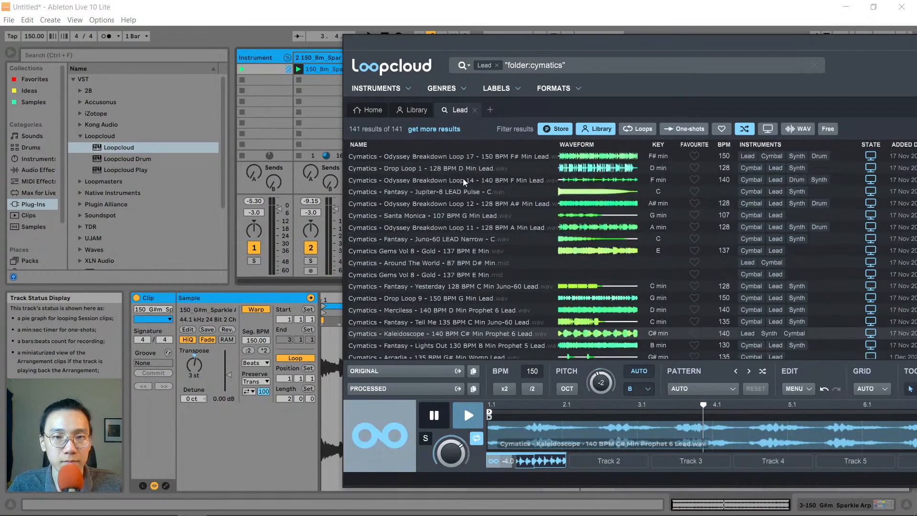
pyautogui.hotkey('alt', 'Tab')
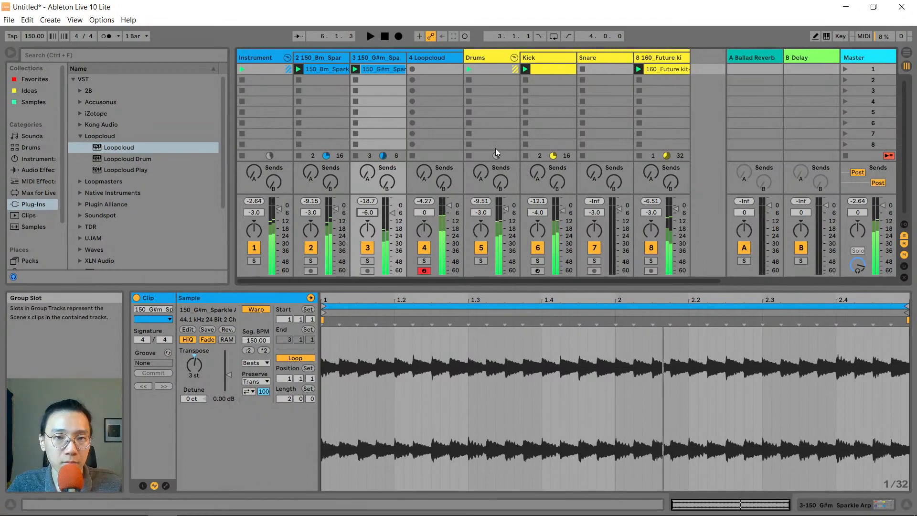
pyautogui.hotkey('alt', 'Tab')
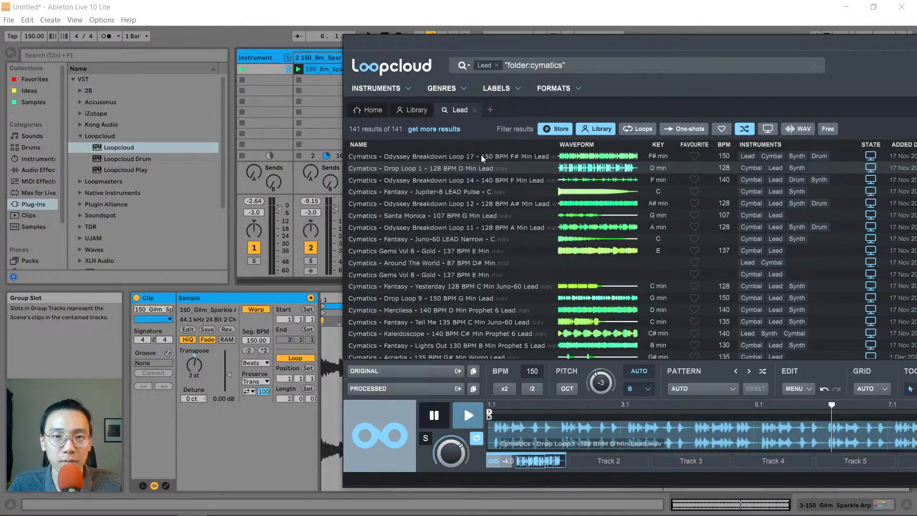
# Audition Cymatics Gems Vol 6 - Crystals - 130 BPM G Min Lead and Drop Loop 5 - 128 BPM F# Min Lead 1
pyautogui.scroll(-5, 474, 228)
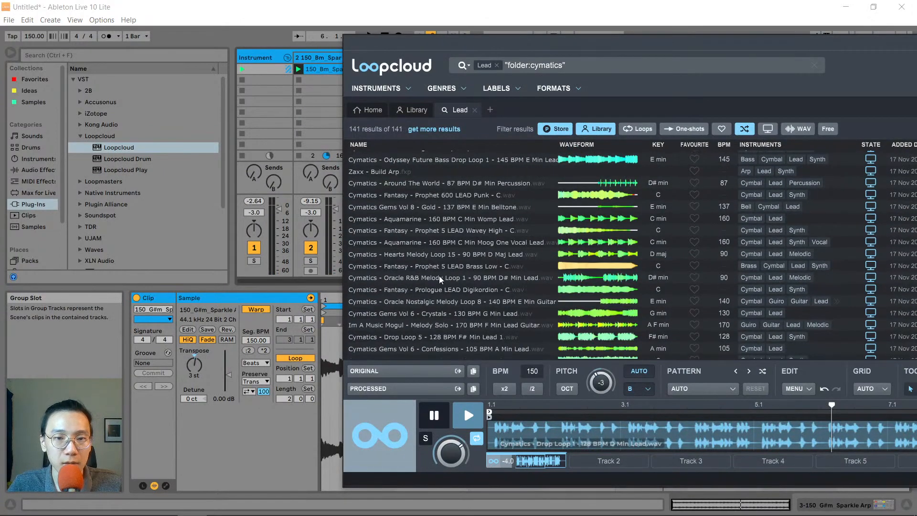
pyautogui.click(409, 313)
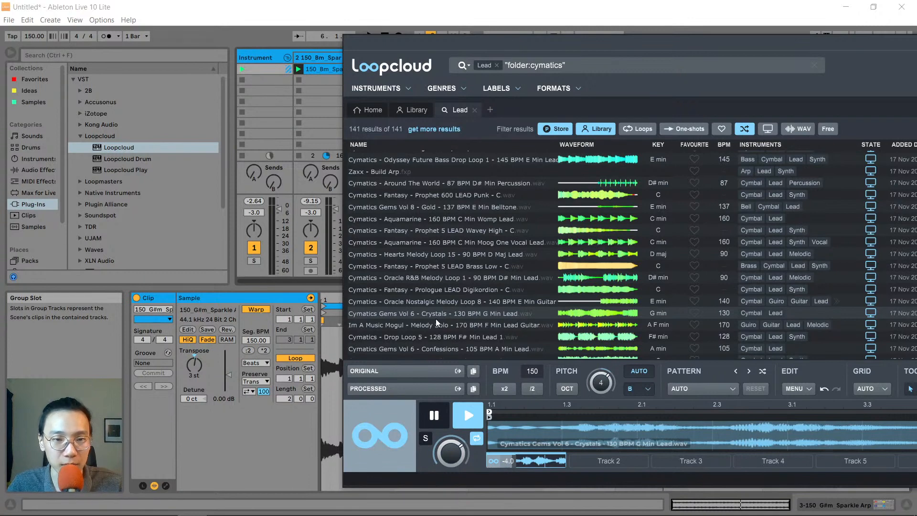
pyautogui.click(433, 336)
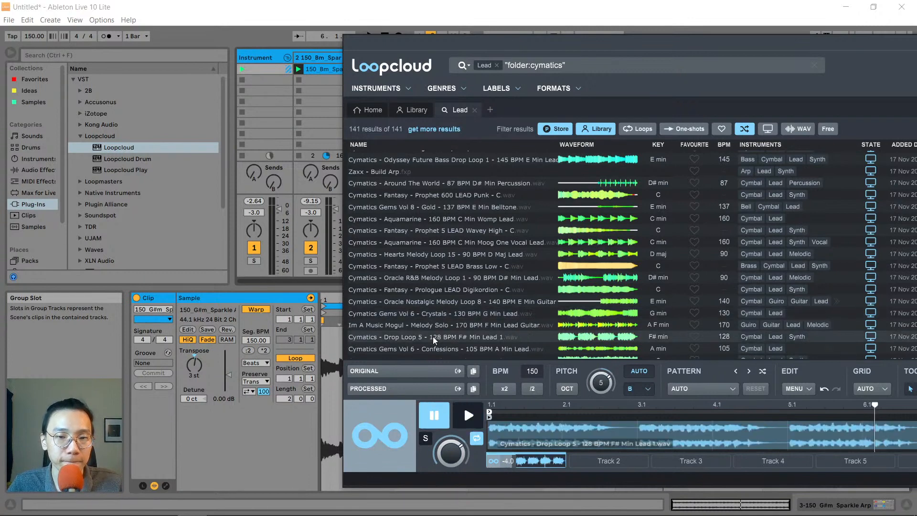
pyautogui.click(454, 21)
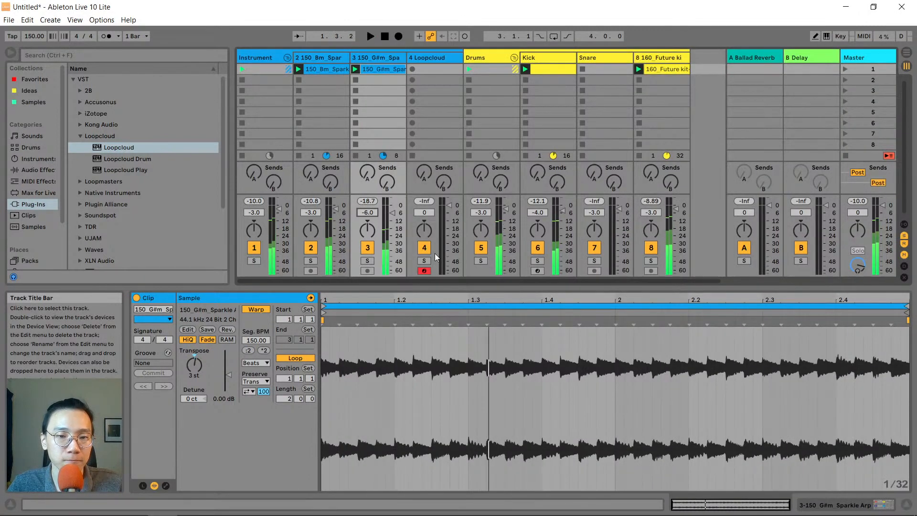
pyautogui.hotkey('alt', 'Tab')
pyautogui.click(470, 411)
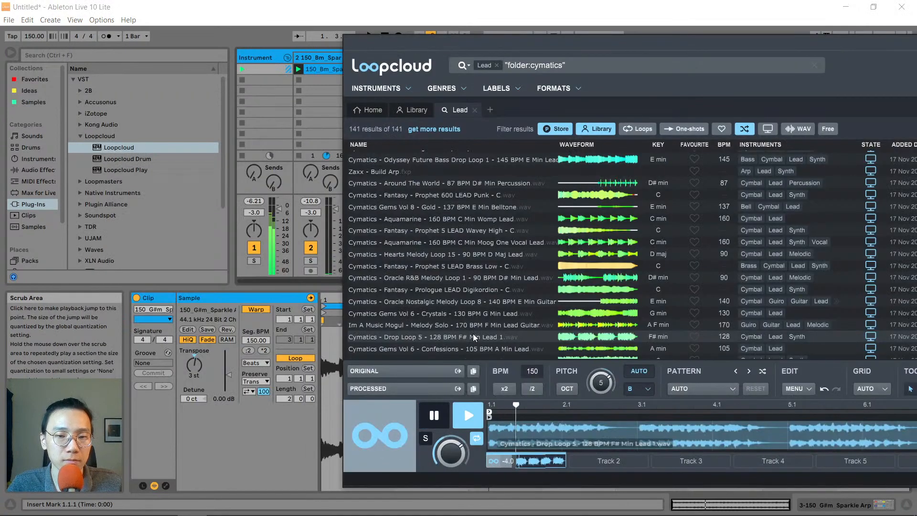
# Audition Cymatics Gems Vol 6 - Confessions - 105 BPM A Min Lead and Odyssey Breakdown Loop 10 - 128 BPM G Min Lead, and pause the preview
pyautogui.scroll(-3, 477, 319)
pyautogui.click(478, 273)
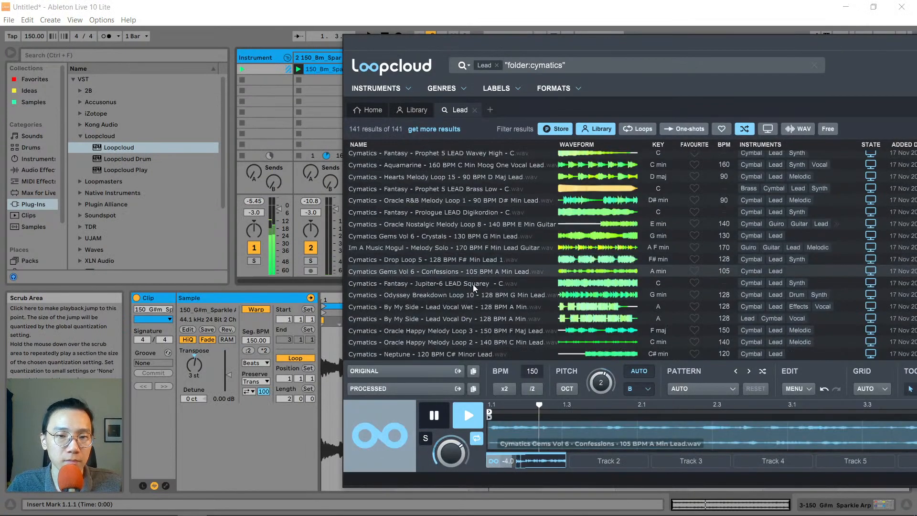
pyautogui.click(469, 297)
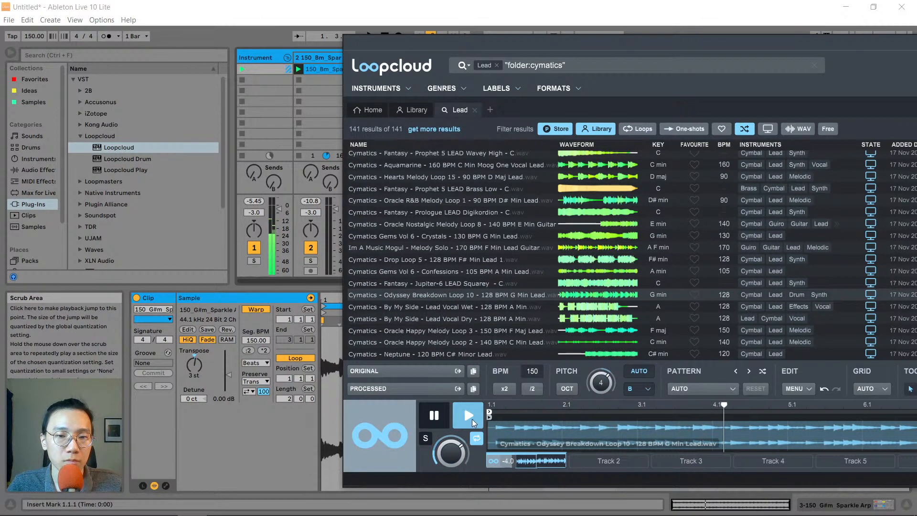
pyautogui.click(443, 414)
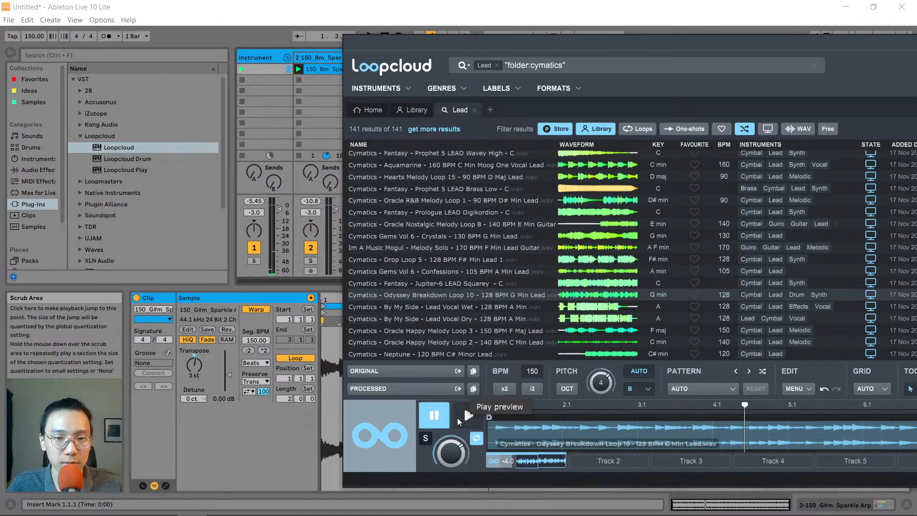
# Play the Ableton session together with the Odyssey Breakdown Loop 10 lead and return to Loopcloud
pyautogui.click(326, 4)
pyautogui.press('space')
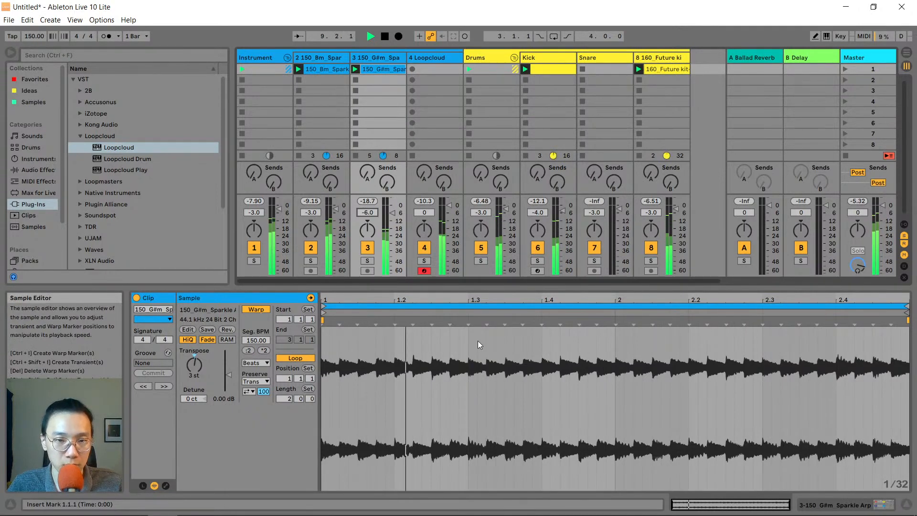
pyautogui.hotkey('alt', 'Tab')
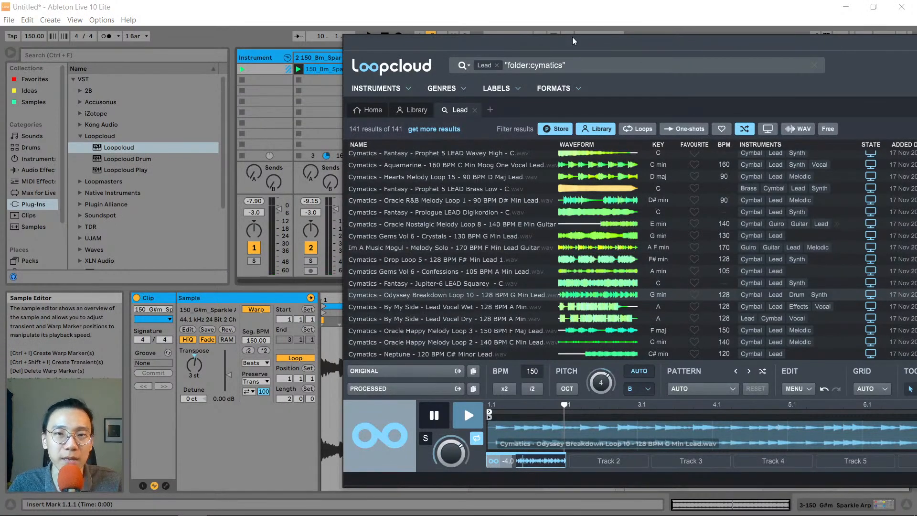
# Insert an audio track before the Loopcloud track and place Cymatics - Odyssey Breakdown Loop 10 in its first clip slot
pyautogui.moveTo(567, 46); pyautogui.dragTo(621, 65)
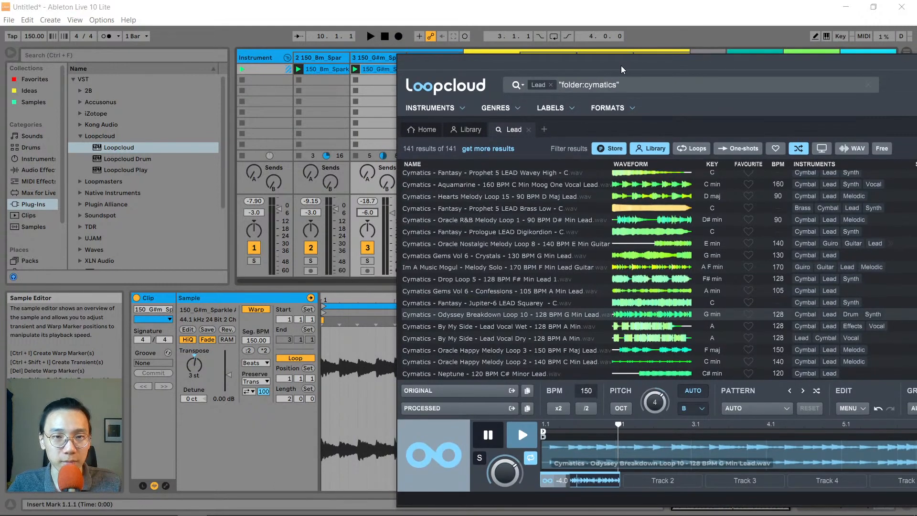
pyautogui.moveTo(620, 65); pyautogui.dragTo(621, 62)
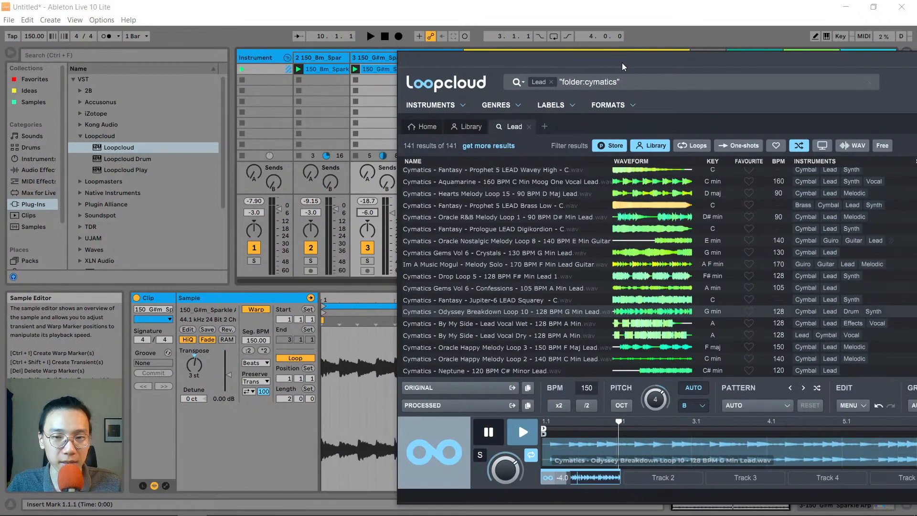
pyautogui.moveTo(557, 59); pyautogui.dragTo(522, 84)
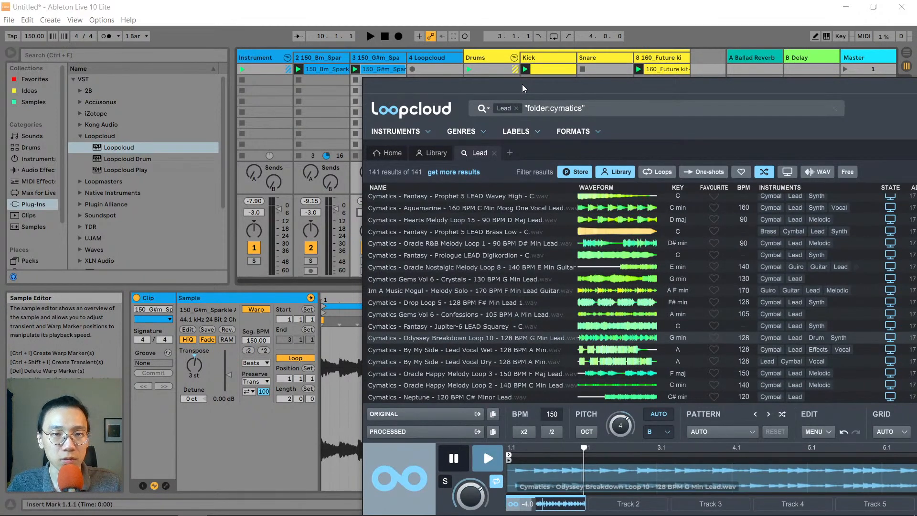
pyautogui.moveTo(522, 84); pyautogui.dragTo(526, 84)
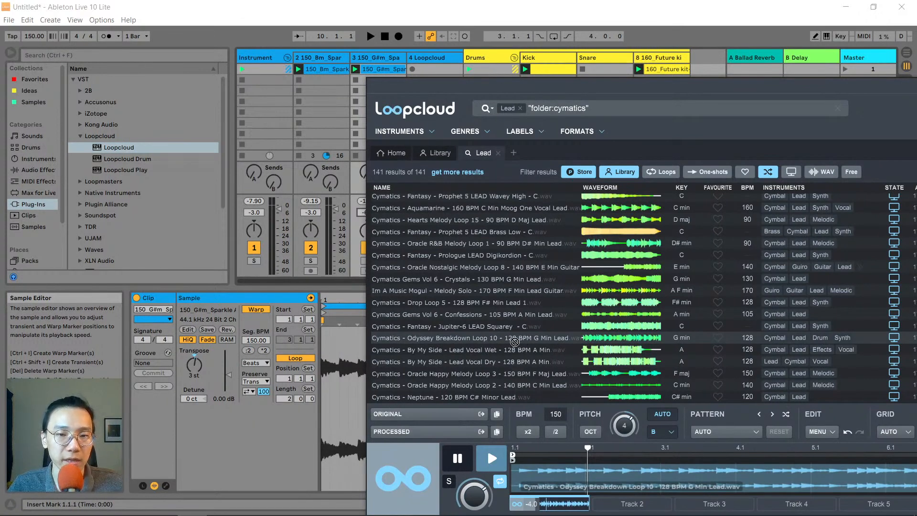
pyautogui.rightClick(401, 55)
pyautogui.click(438, 143)
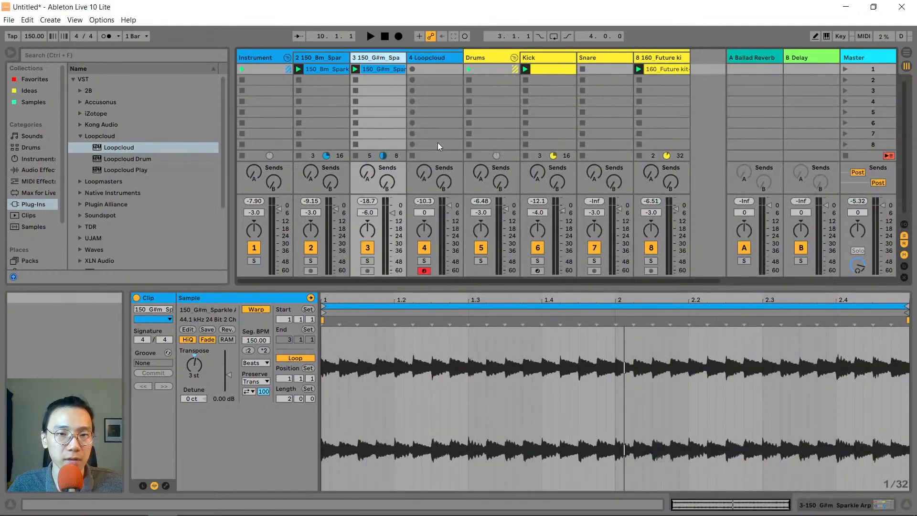
pyautogui.hotkey('alt', 'Tab')
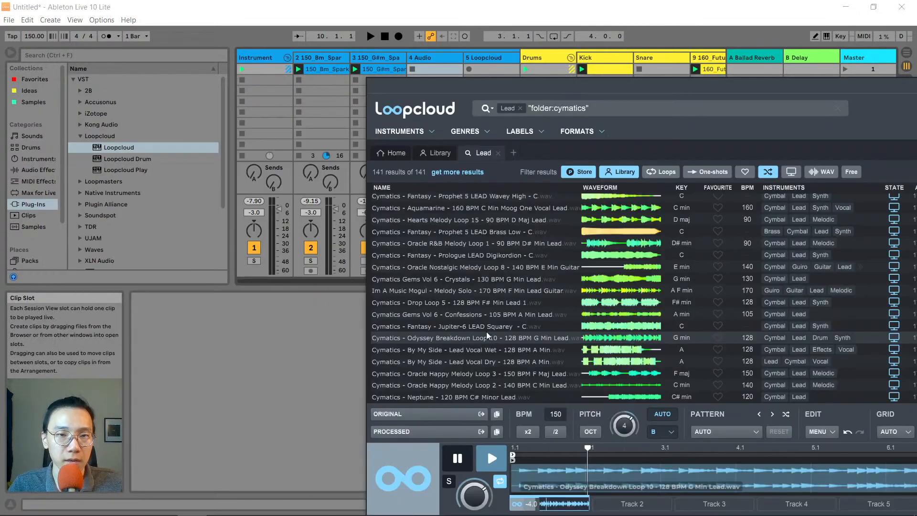
pyautogui.moveTo(486, 331); pyautogui.dragTo(427, 71)
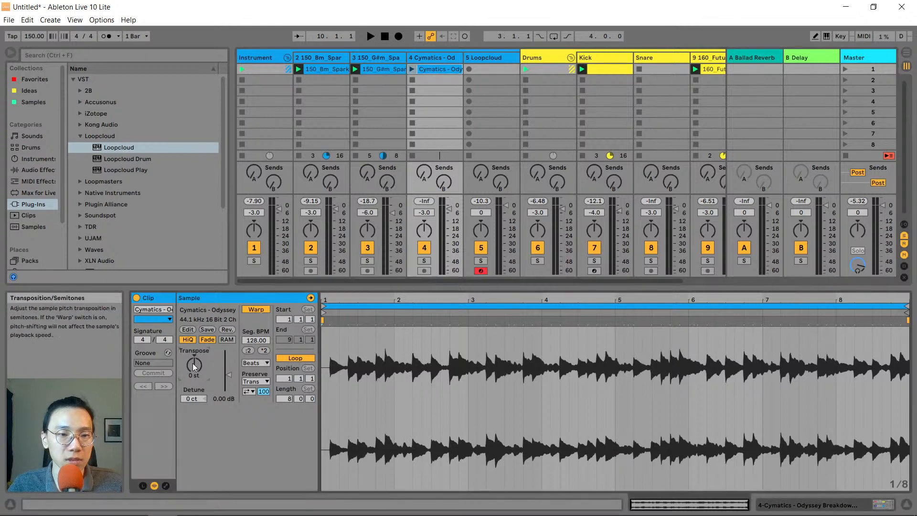
# Transpose the Odyssey Breakdown Loop 10 clip to 4 semitones and play it with the session
pyautogui.write('4')
pyautogui.press('Return')
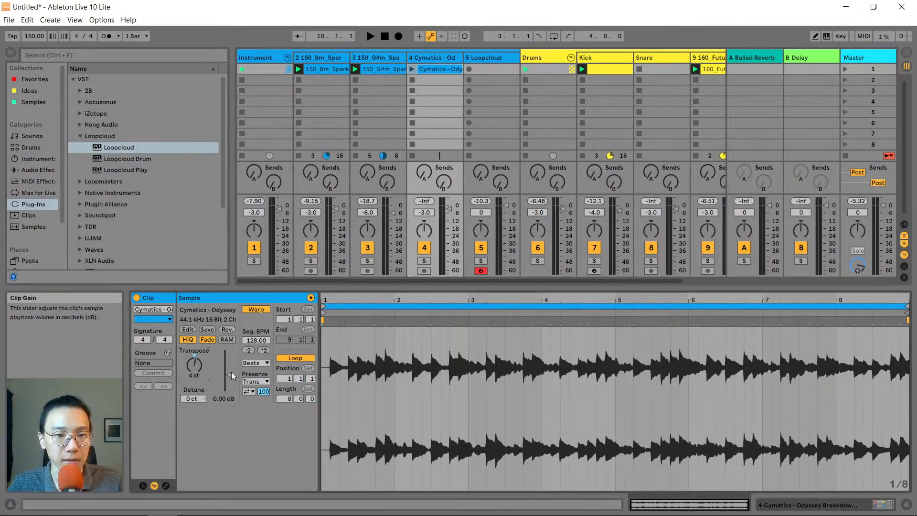
pyautogui.click(412, 69)
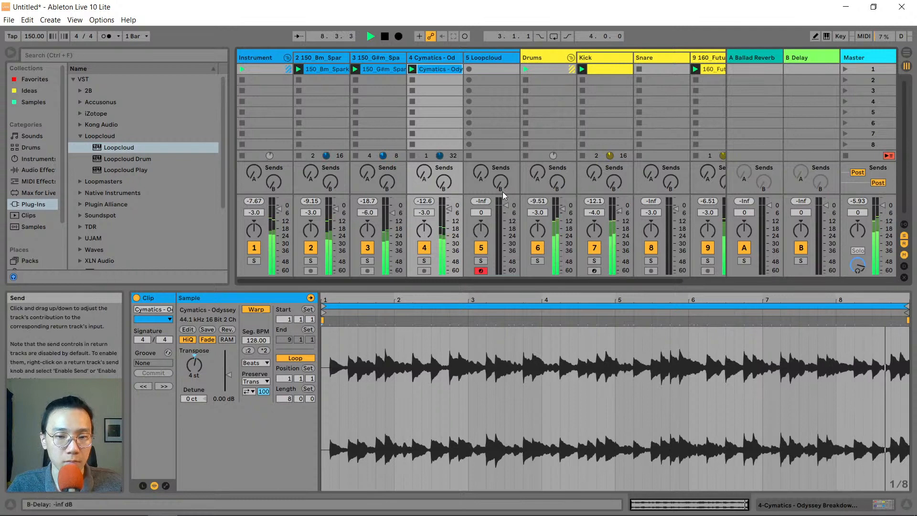
pyautogui.press('space')
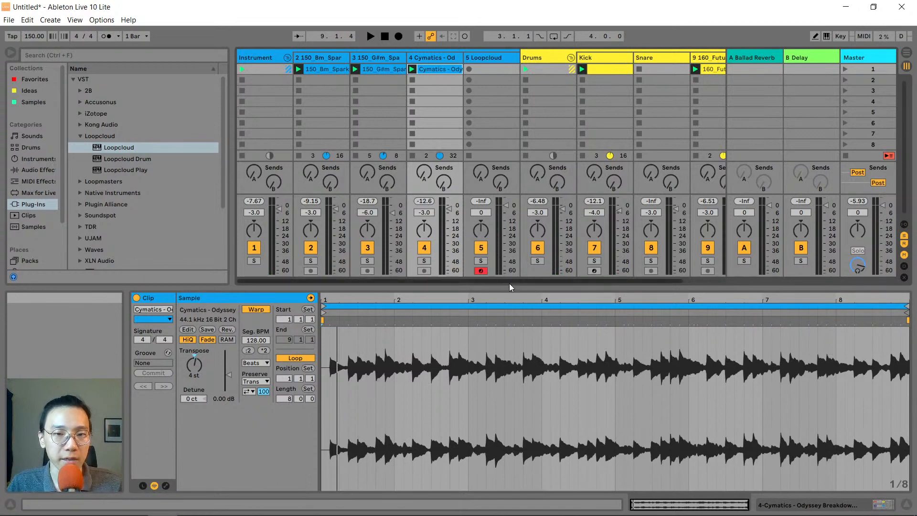
# Enlarge the track area above the clip details and select the Loopcloud track
pyautogui.moveTo(509, 287); pyautogui.dragTo(511, 373)
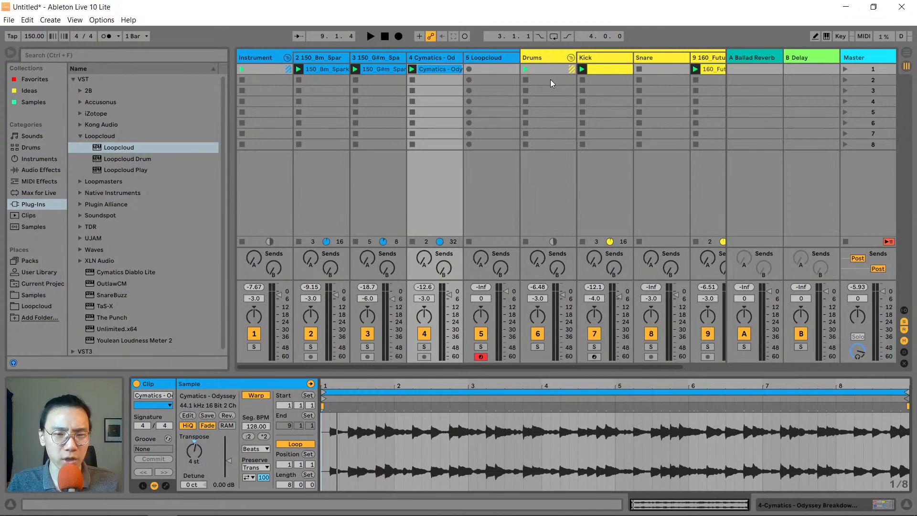
pyautogui.click(504, 59)
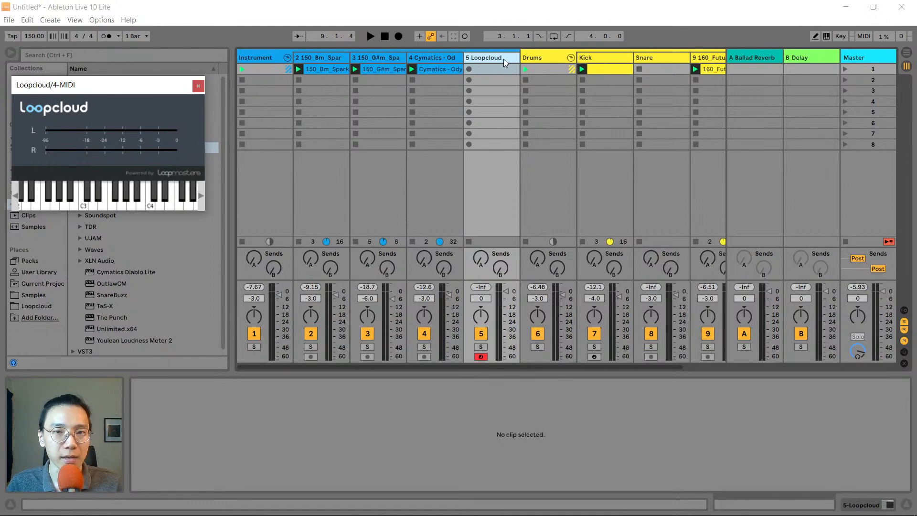
pyautogui.click(504, 58)
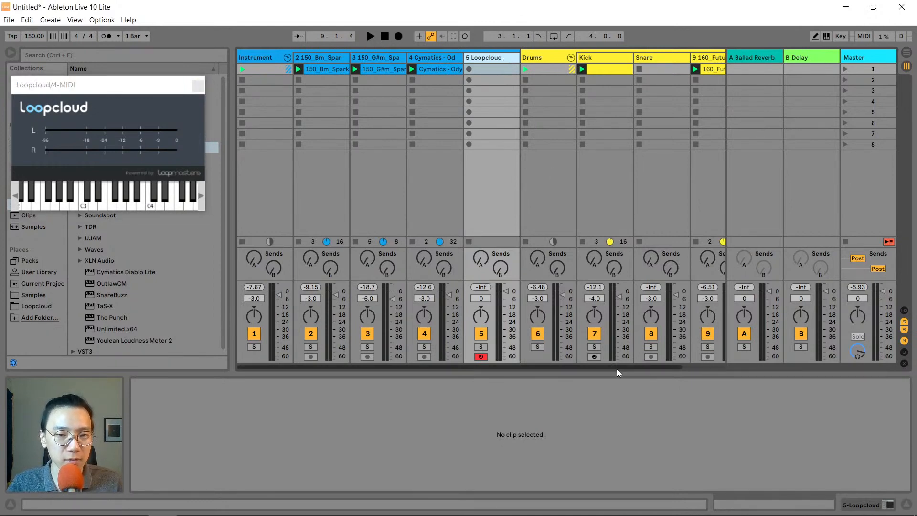
# Insert a MIDI track before the Kick track and load an empty Drum Rack on it
pyautogui.moveTo(616, 368); pyautogui.dragTo(690, 367)
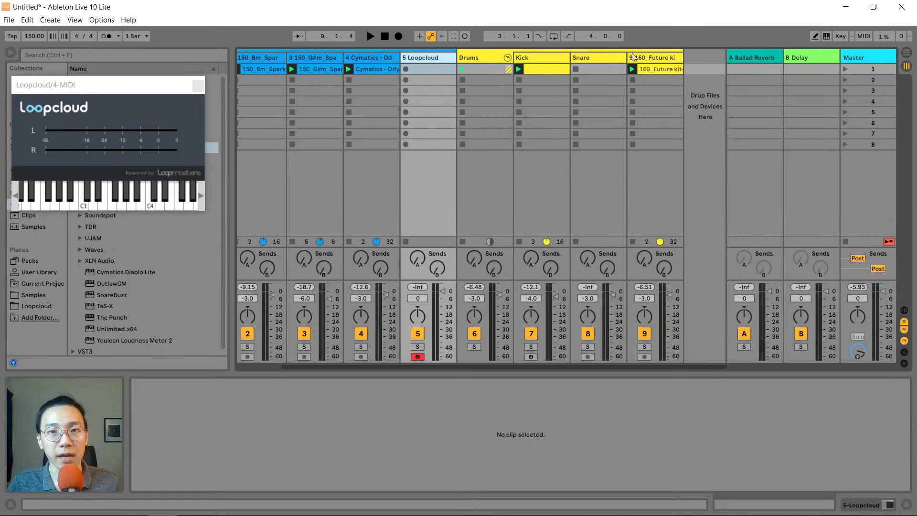
pyautogui.click(543, 57)
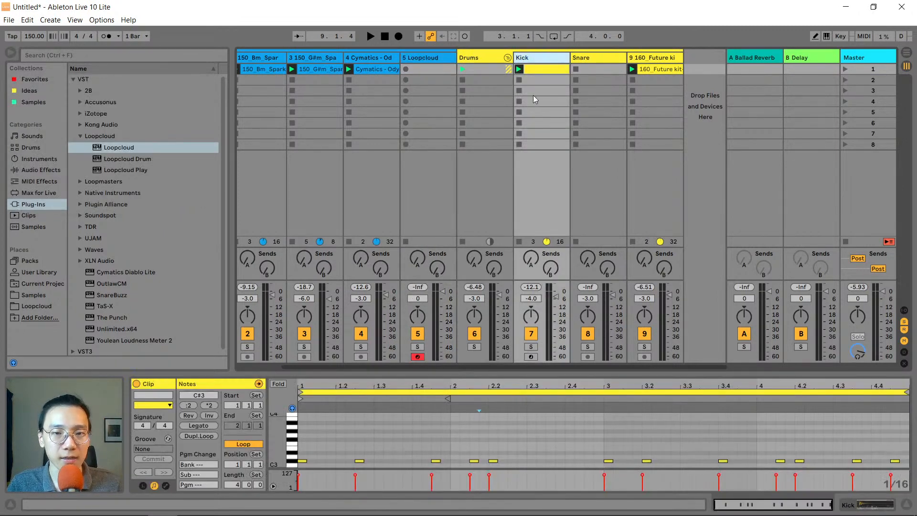
pyautogui.rightClick(544, 59)
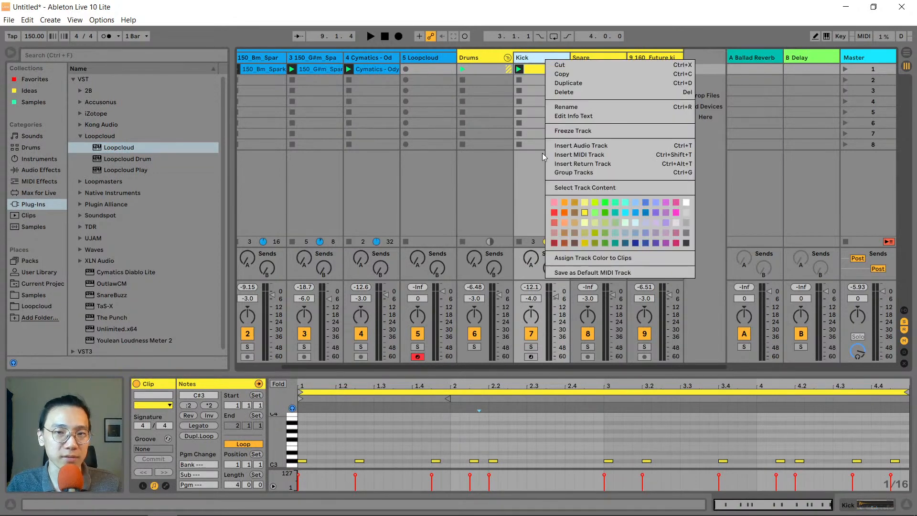
pyautogui.click(576, 156)
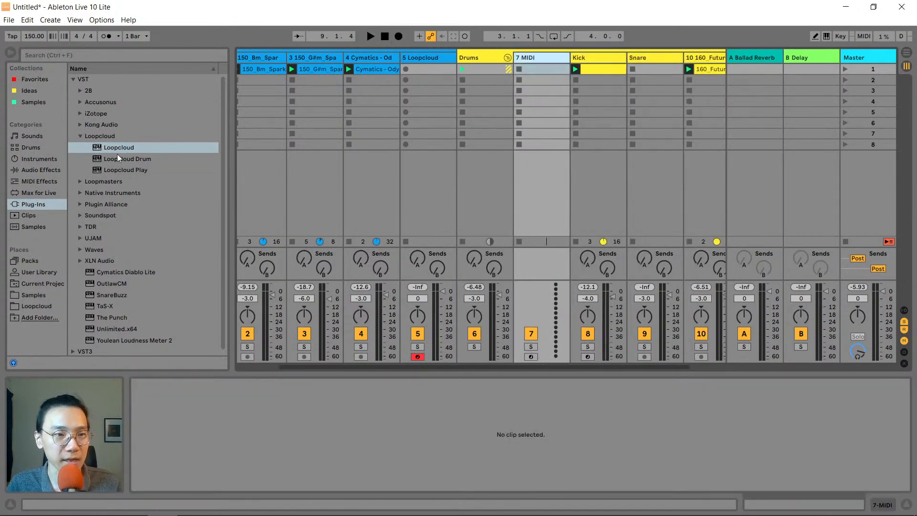
pyautogui.click(46, 181)
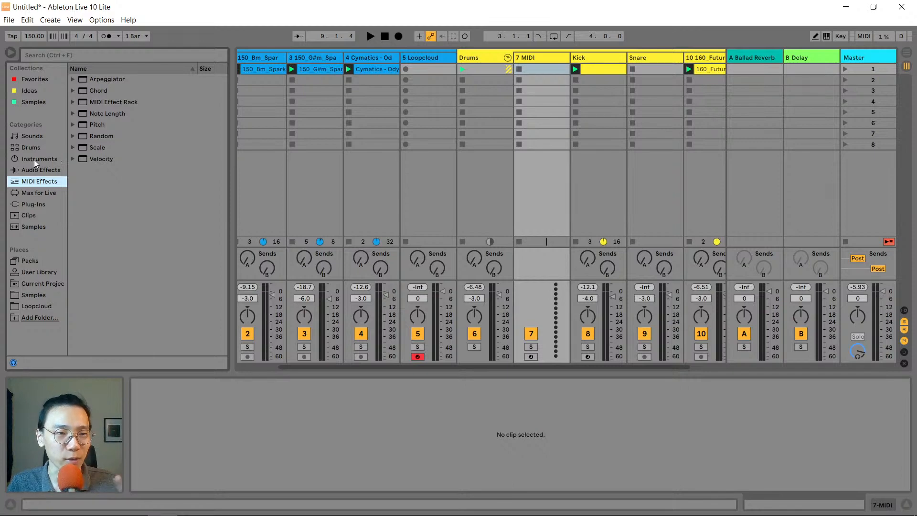
pyautogui.click(46, 159)
pyautogui.click(32, 147)
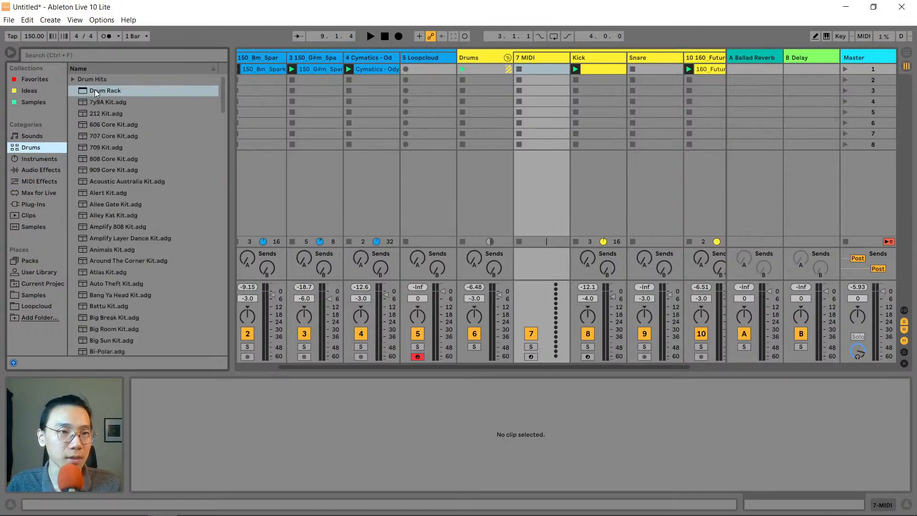
pyautogui.click(96, 90)
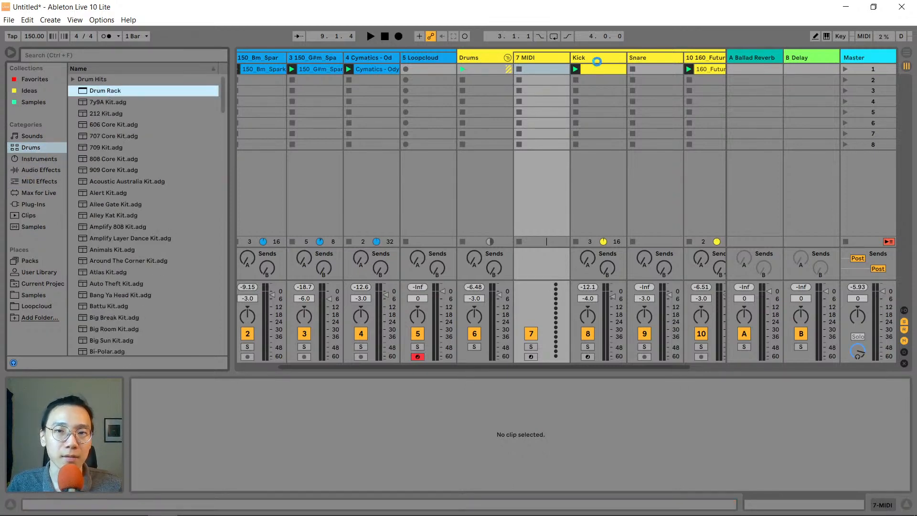
# Transfer the Amygdala Kick instrument from the Kick track to the C1 pad of the Drum Rack
pyautogui.click(597, 61)
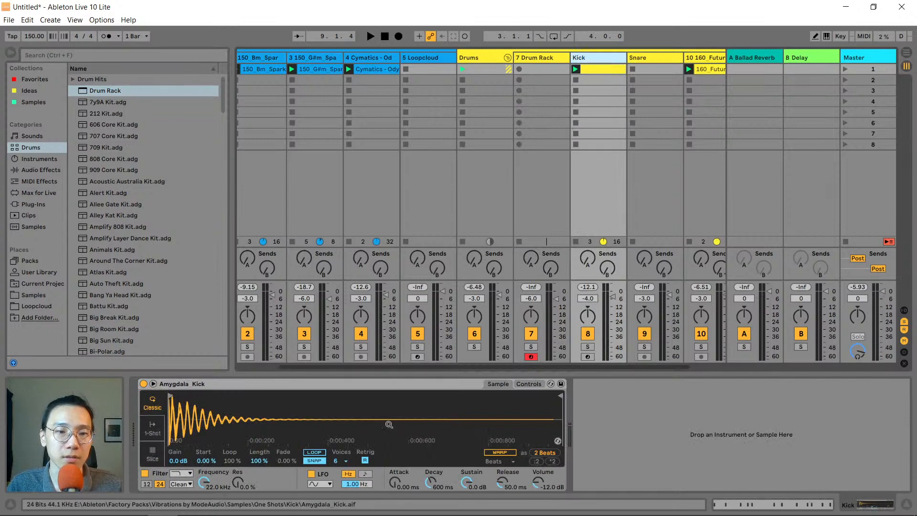
pyautogui.click(556, 58)
pyautogui.moveTo(554, 54); pyautogui.dragTo(179, 474)
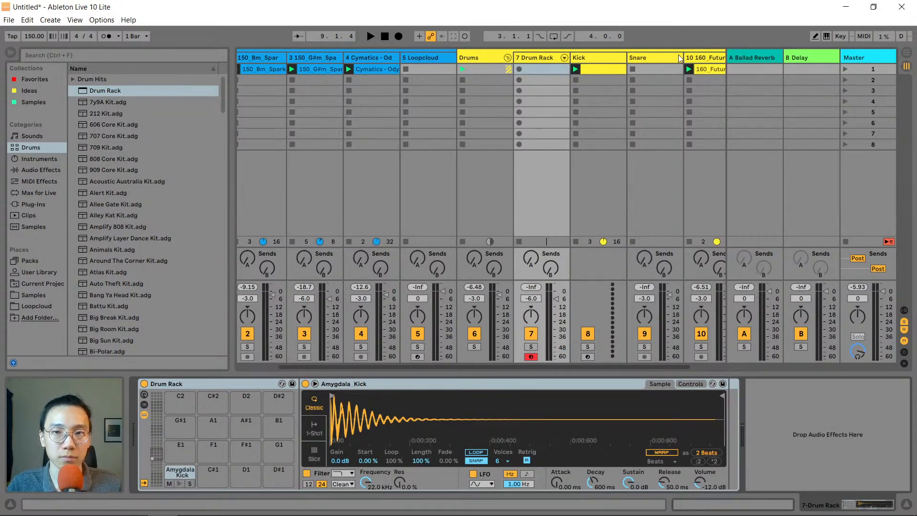
# Move the kick clip to the first slot of the Drum Rack track and delete the Snare and Kick tracks
pyautogui.click(677, 56)
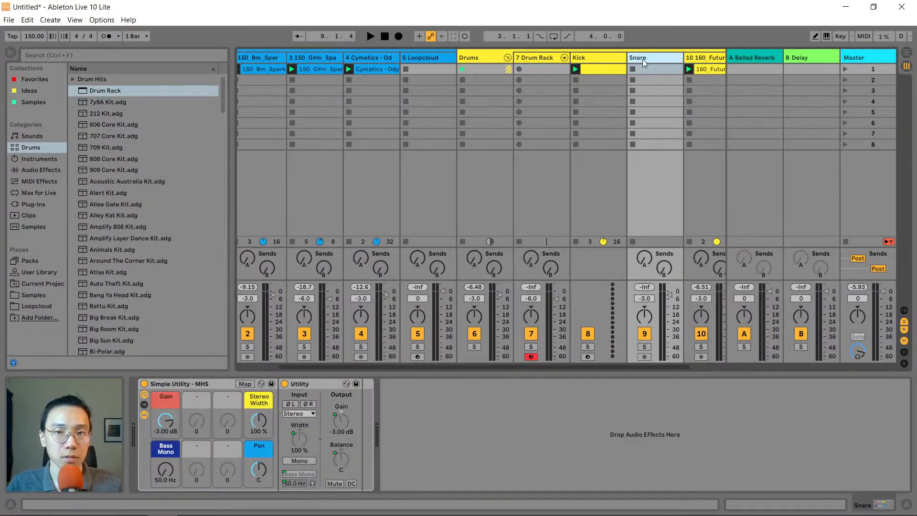
pyautogui.press('Delete')
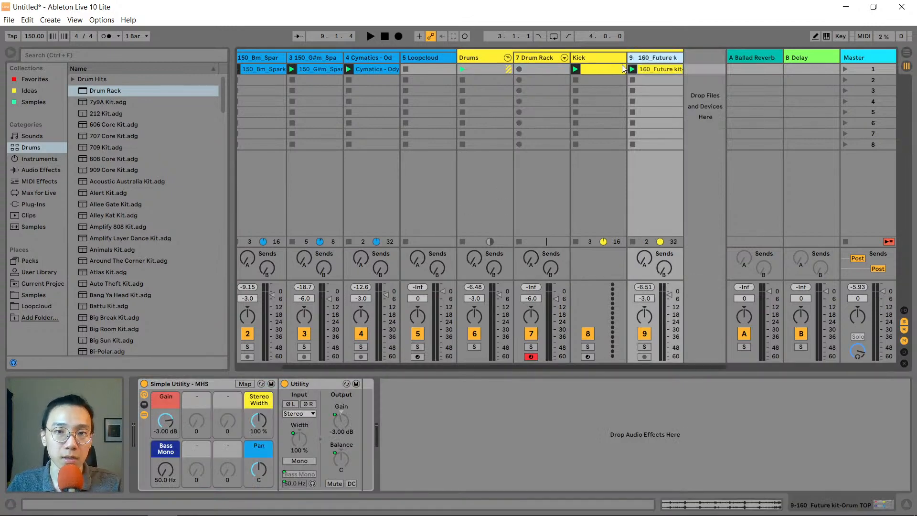
pyautogui.click(581, 60)
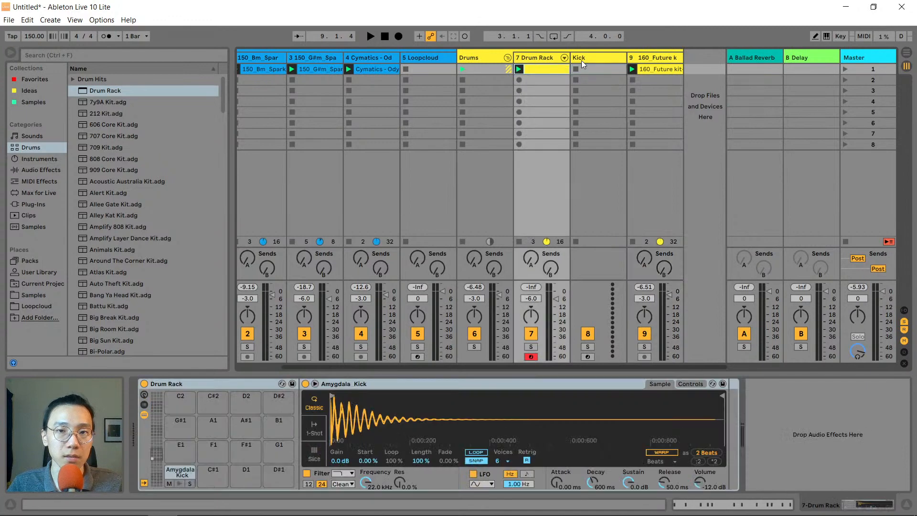
pyautogui.press('Delete')
pyautogui.click(581, 59)
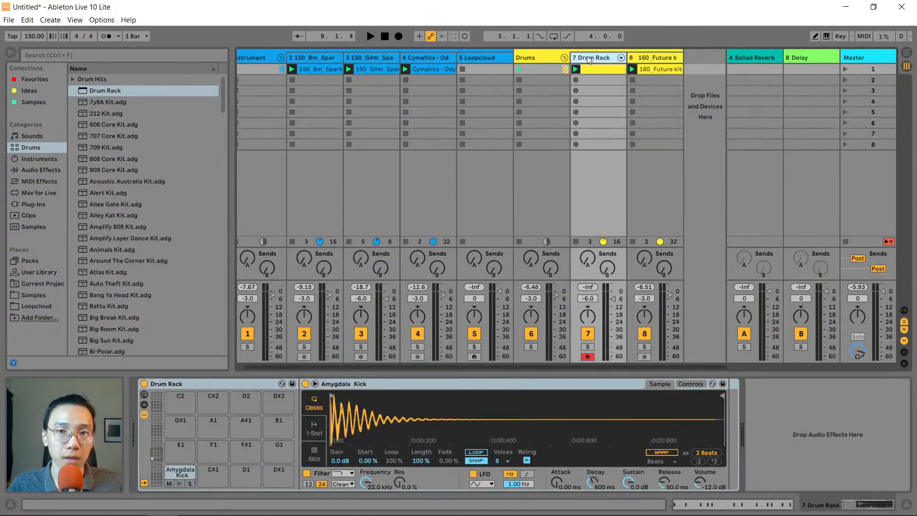
# Move all notes in the Drum Rack clip from C#3 down to the Amygdala Kick row
pyautogui.click(597, 69)
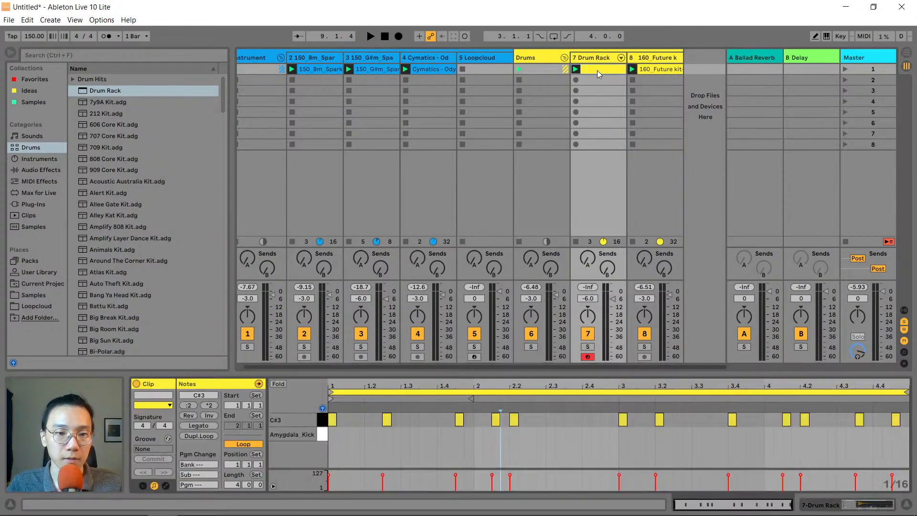
pyautogui.moveTo(901, 435); pyautogui.dragTo(319, 397)
pyautogui.press('Down')
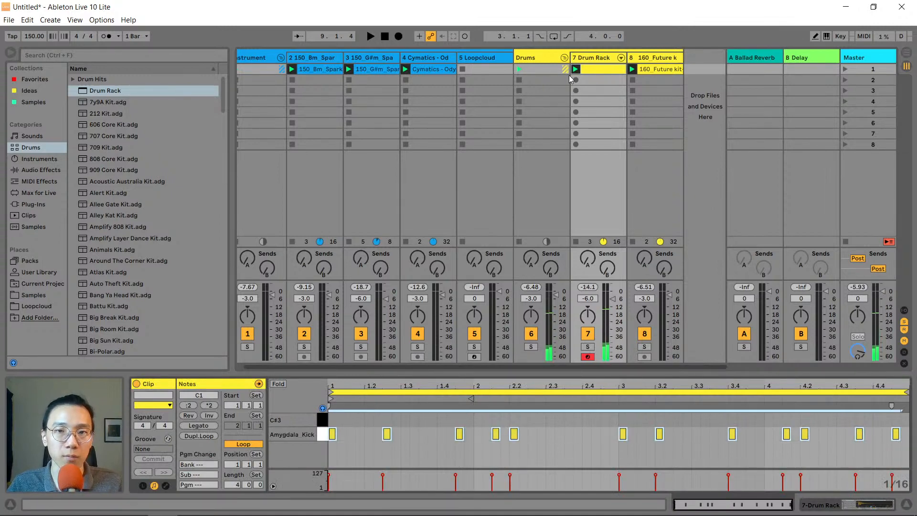
# Select the empty D1 pad of the Drum Rack and search the samples for "snare"
pyautogui.click(593, 60)
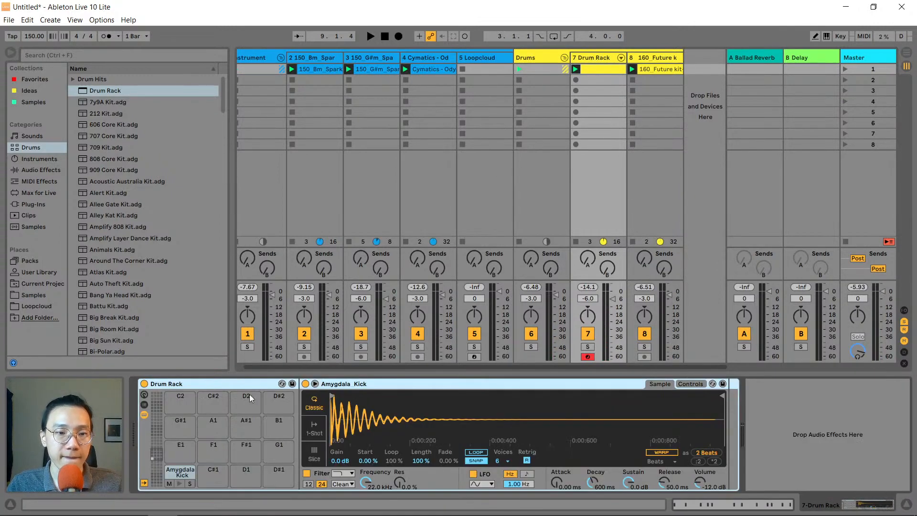
pyautogui.click(246, 472)
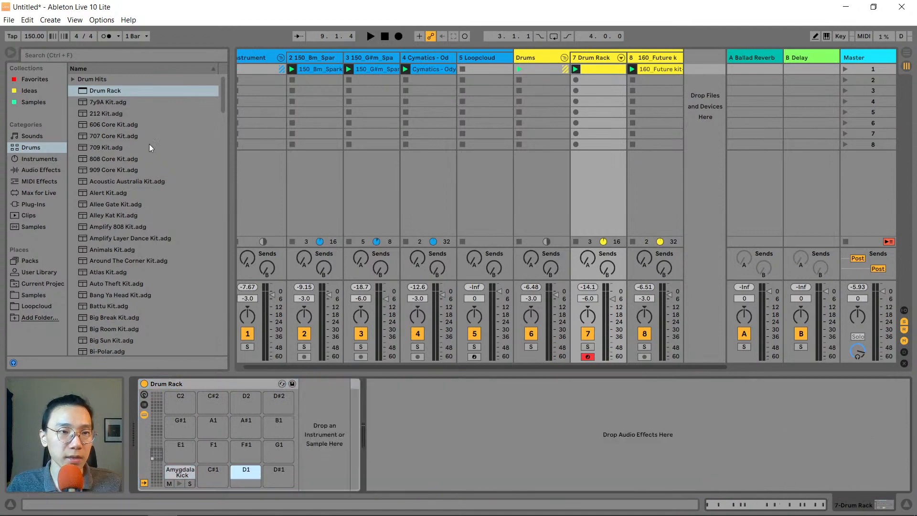
pyautogui.click(73, 56)
pyautogui.write('snare')
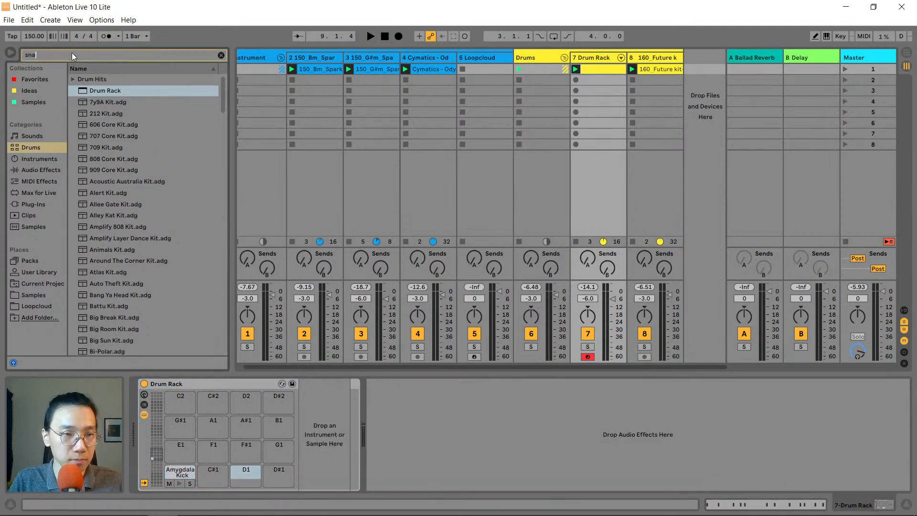
pyautogui.click(31, 229)
# Try to audition the Bipolar Snare samples from Bipolar Snare1.aif through Bipolar Snare9.aif
pyautogui.click(107, 238)
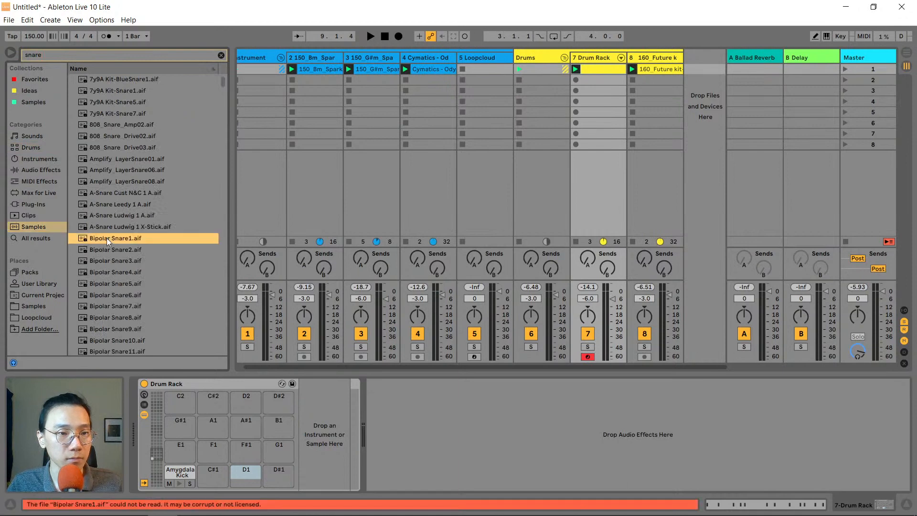
pyautogui.press('Down')
pyautogui.press('Down')
pyautogui.press('Down')
pyautogui.press('Down')
pyautogui.press('Down')
pyautogui.press('Down')
pyautogui.press('Down')
pyautogui.press('Down')
pyautogui.scroll(-3, 118, 245)
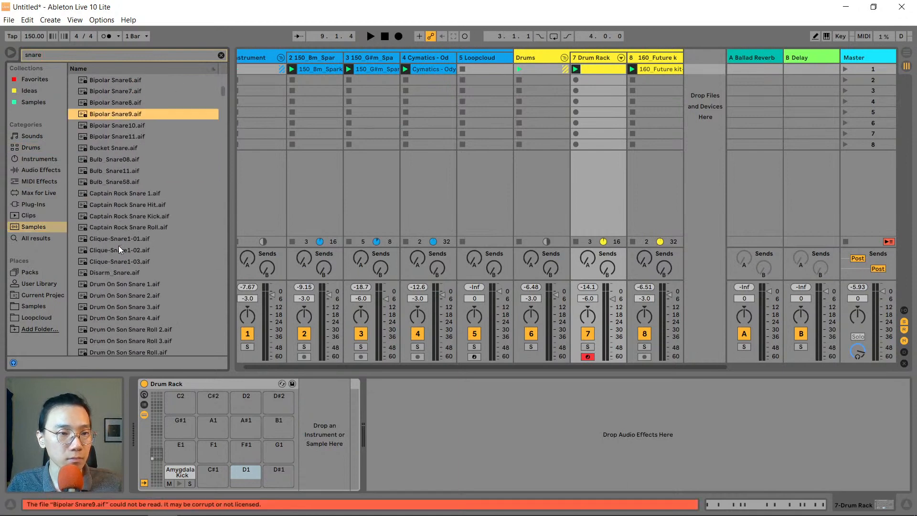
# Search all results for snare sounds and audition samples from 01-dt snare 3.wav through 02 Snare (Blessed Up Drum Kit).wav
pyautogui.click(38, 237)
pyautogui.click(111, 214)
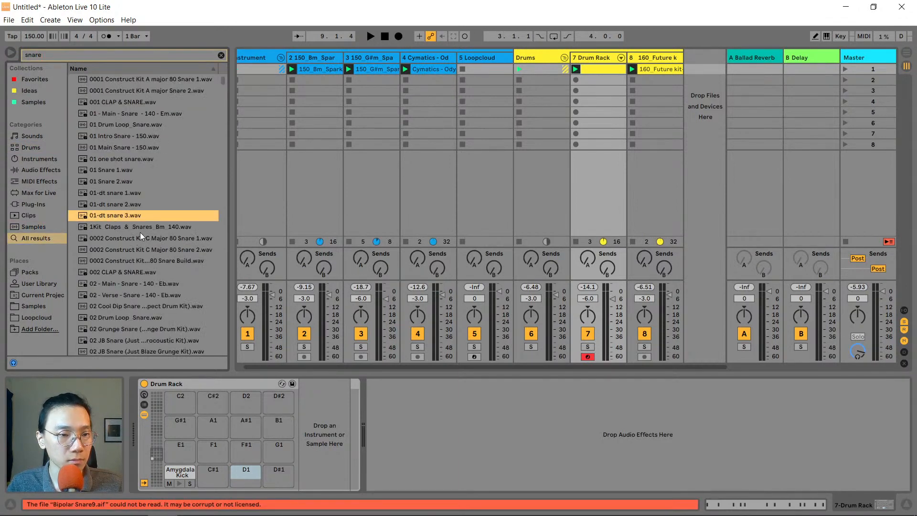
pyautogui.press('Down')
pyautogui.press('Down')
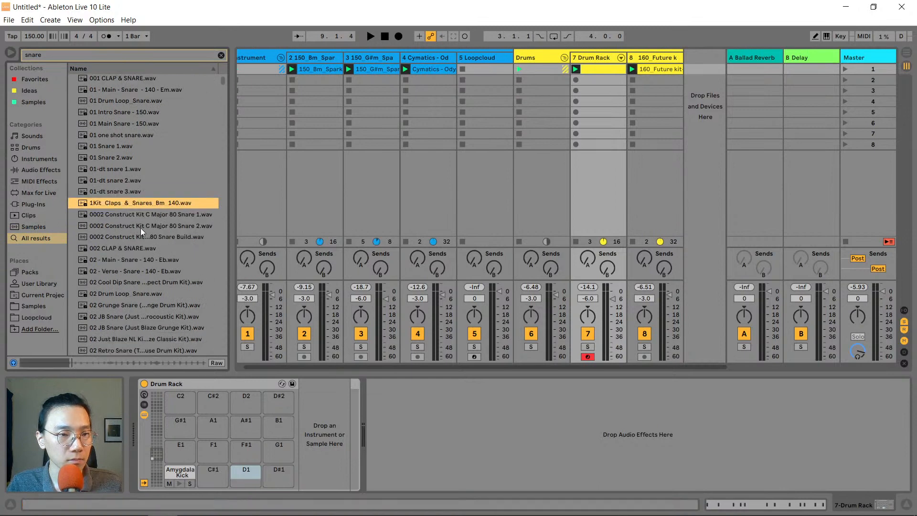
pyautogui.click(148, 238)
pyautogui.scroll(-1, 151, 242)
pyautogui.click(147, 226)
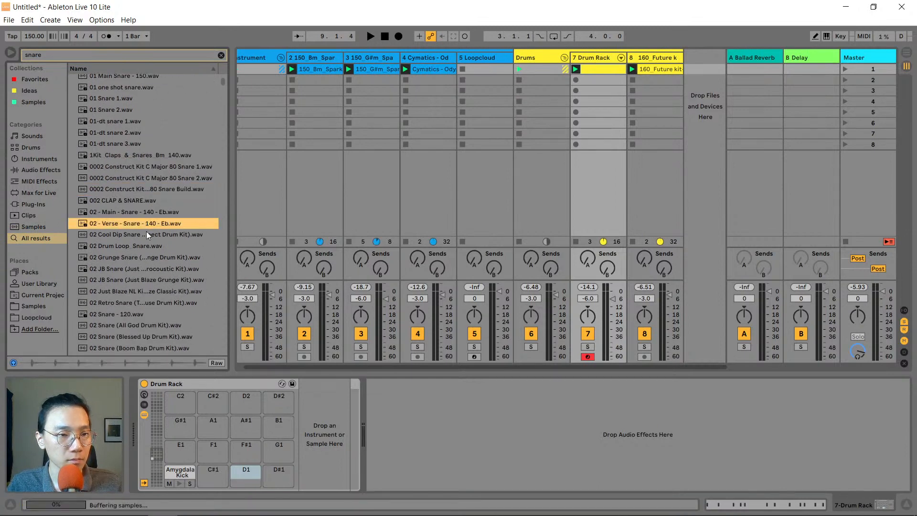
pyautogui.click(147, 243)
pyautogui.scroll(-1, 147, 241)
pyautogui.click(148, 233)
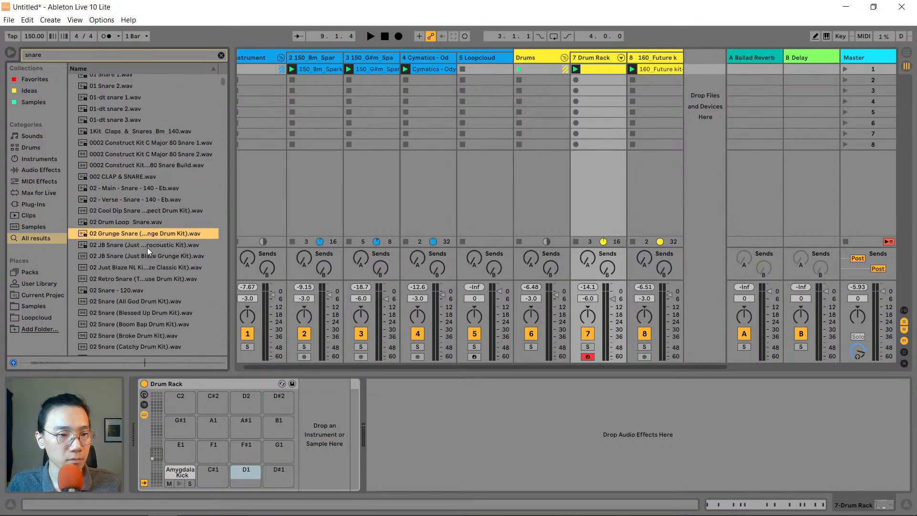
pyautogui.click(147, 246)
pyautogui.scroll(-1, 147, 247)
pyautogui.click(145, 208)
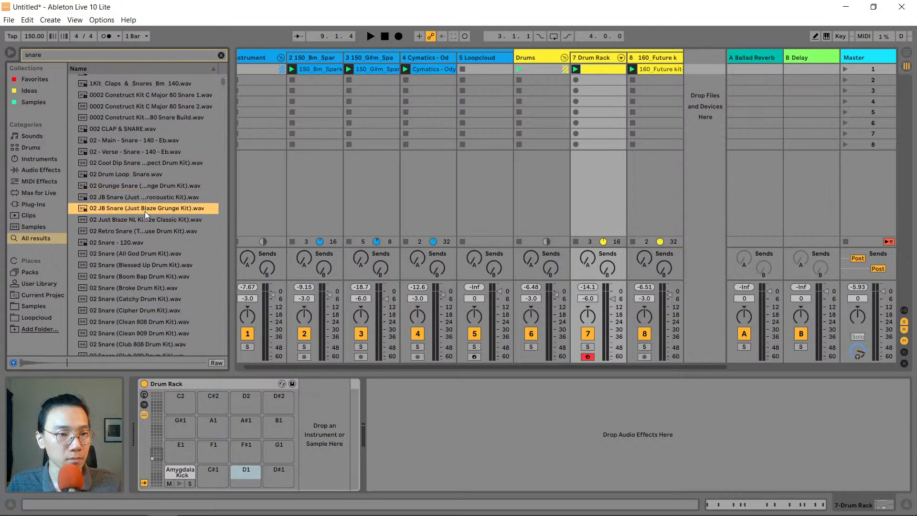
pyautogui.click(146, 219)
pyautogui.click(148, 231)
pyautogui.scroll(-1, 148, 231)
pyautogui.click(148, 232)
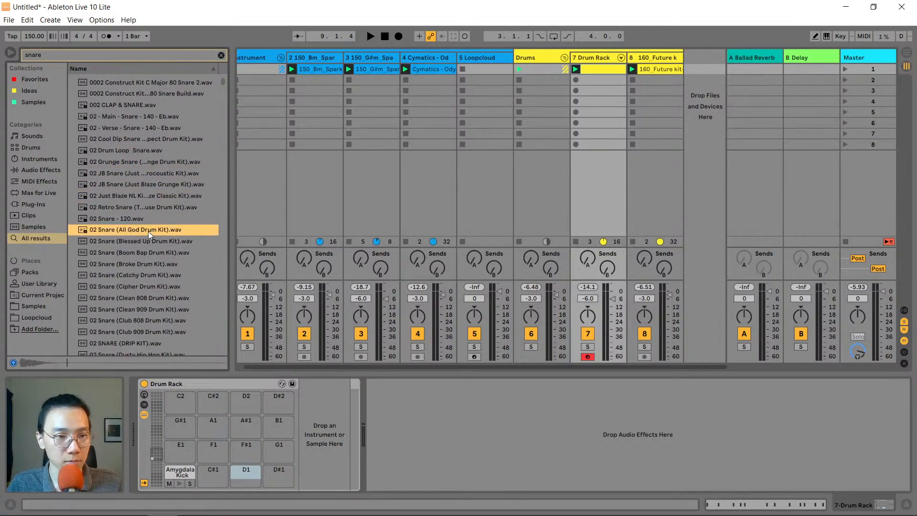
pyautogui.click(146, 240)
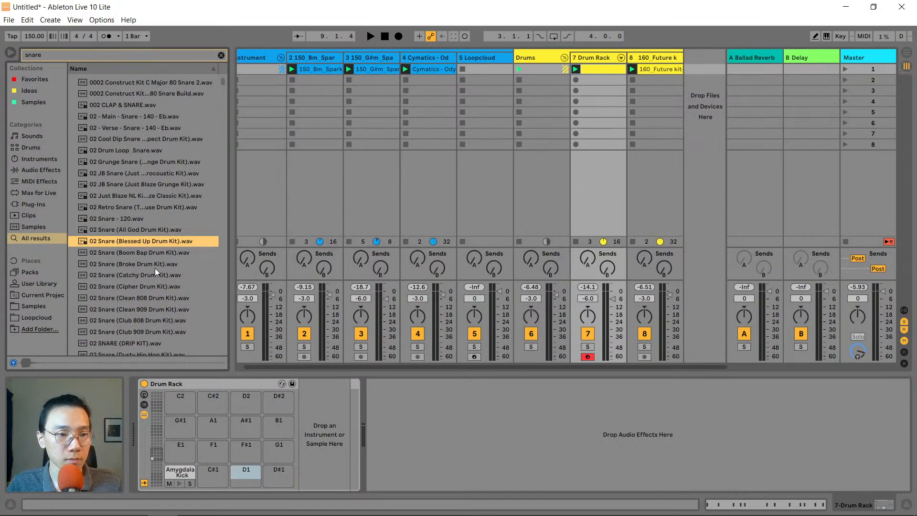
# Load 02 Snare (Blessed Up Drum Kit).wav onto the D1 pad and trim its start to the snare's onset
pyautogui.moveTo(141, 245); pyautogui.dragTo(244, 476)
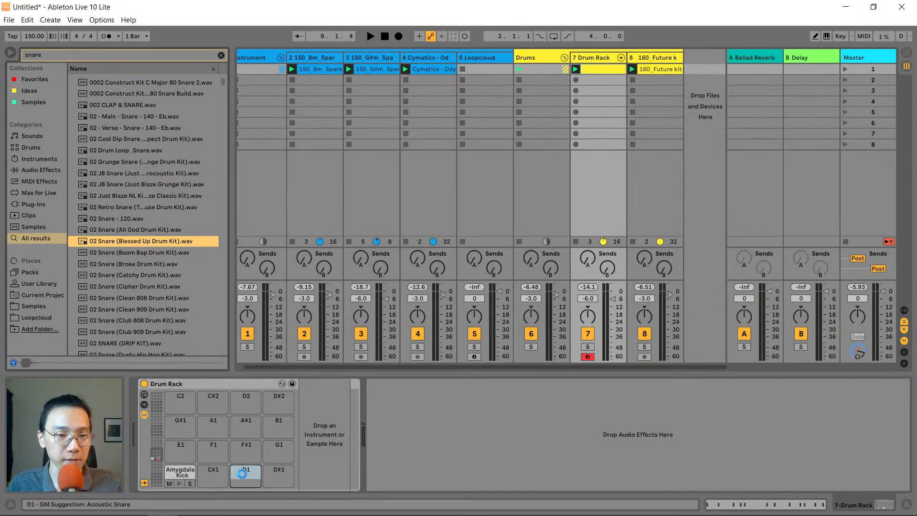
pyautogui.moveTo(342, 408); pyautogui.dragTo(358, 463)
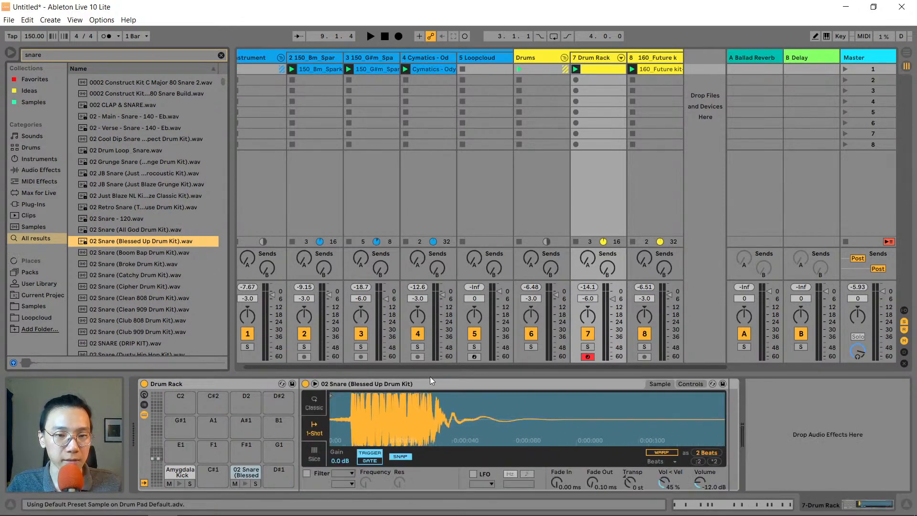
pyautogui.moveTo(331, 396); pyautogui.dragTo(354, 393)
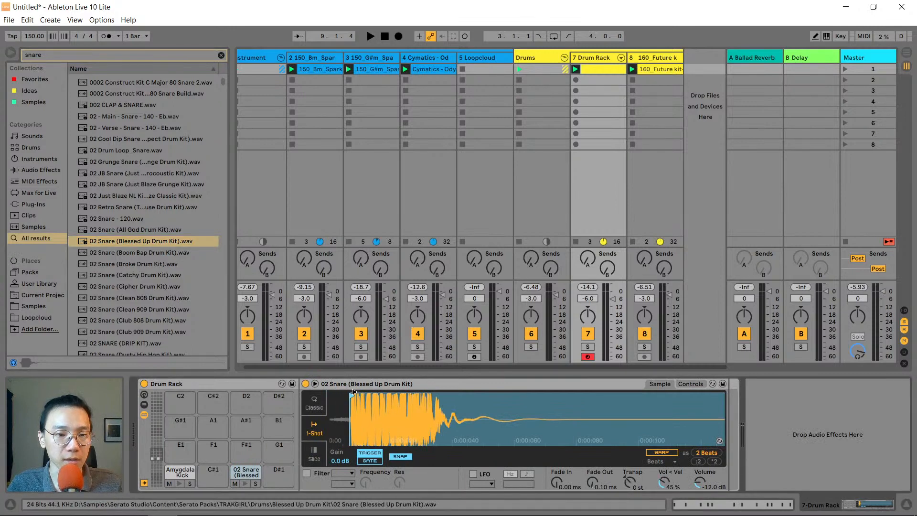
pyautogui.scroll(-5, 559, 418)
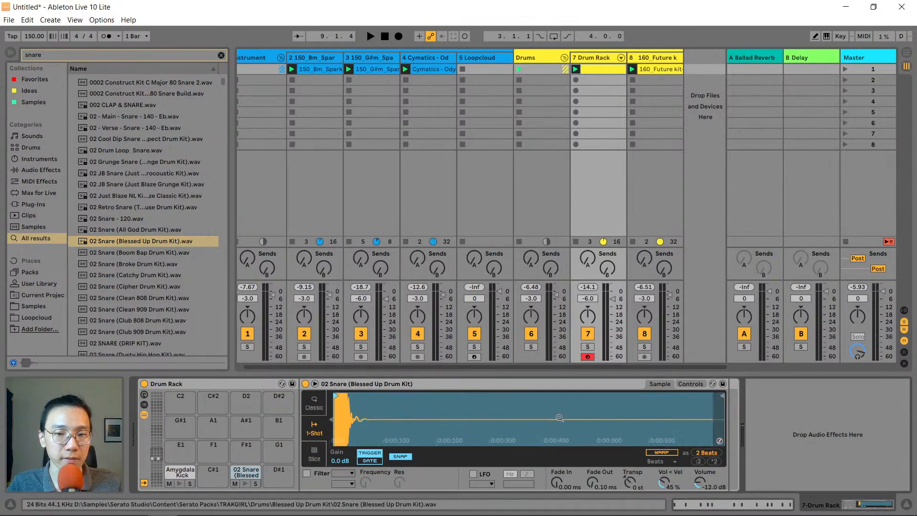
# Audition the new snare pad against the Amygdala Kick pad in the Drum Rack
pyautogui.click(243, 483)
pyautogui.click(179, 483)
pyautogui.click(247, 485)
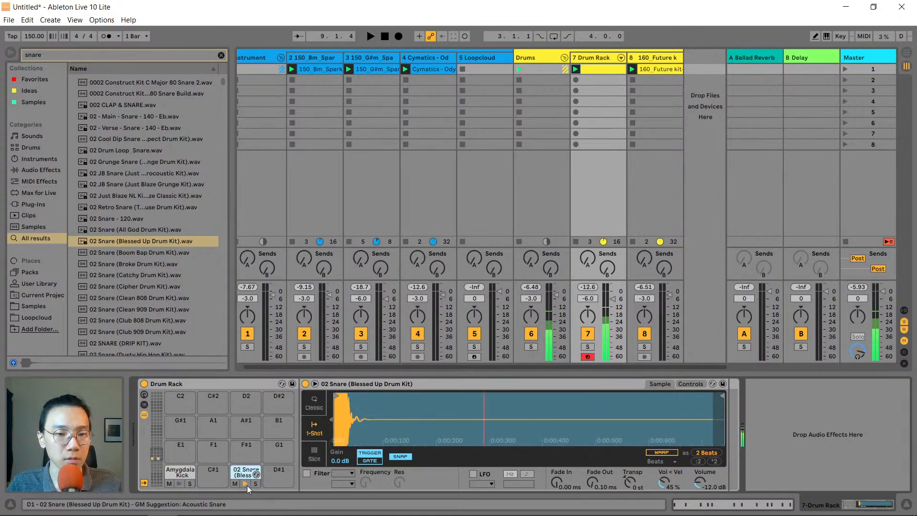
pyautogui.click(247, 485)
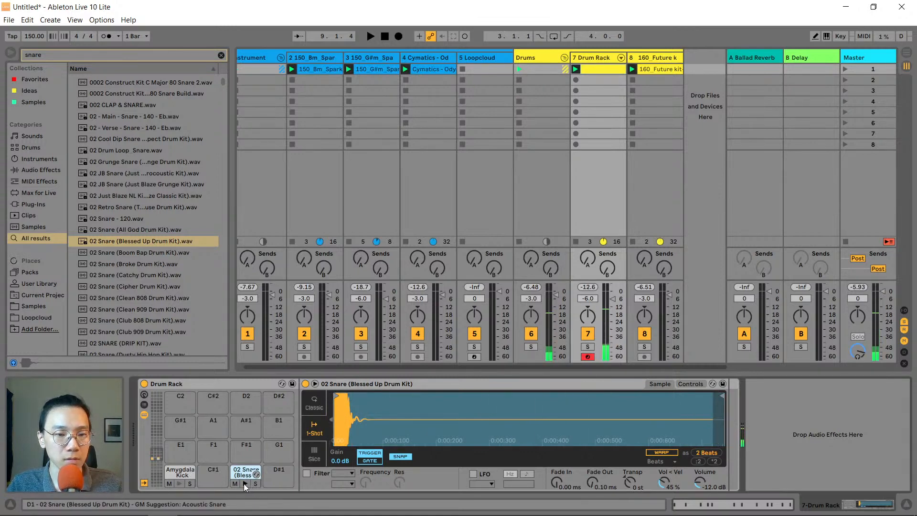
pyautogui.click(245, 484)
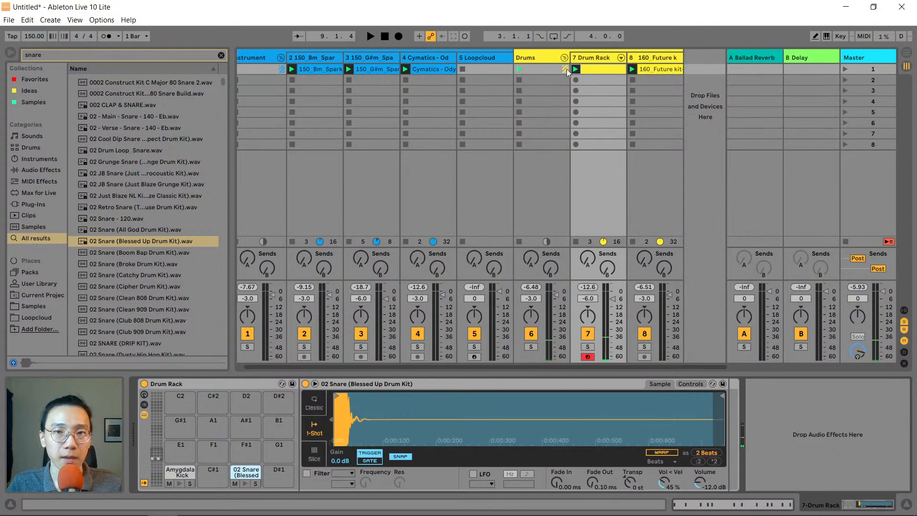
# Add snare notes on beat 3 of all four bars in the Drum Rack clip and play the pattern with the track
pyautogui.click(594, 69)
pyautogui.press('space')
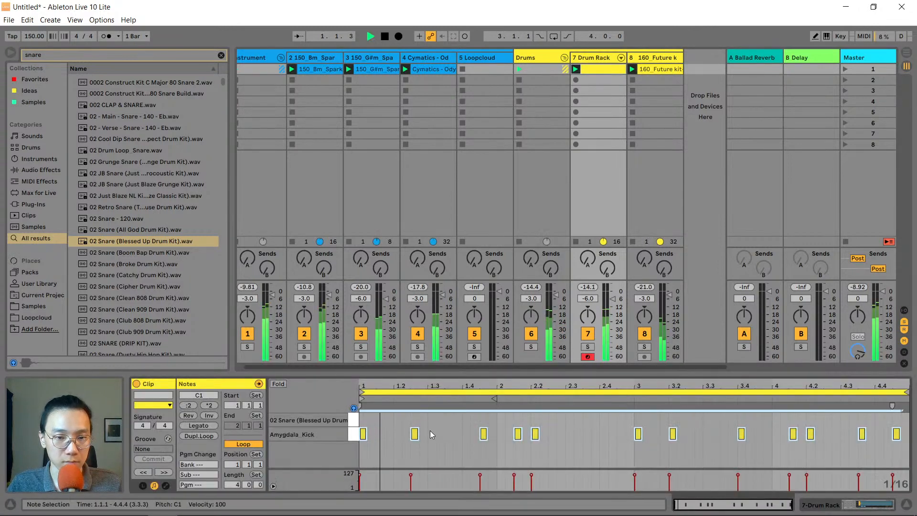
pyautogui.doubleClick(431, 419)
pyautogui.press('space')
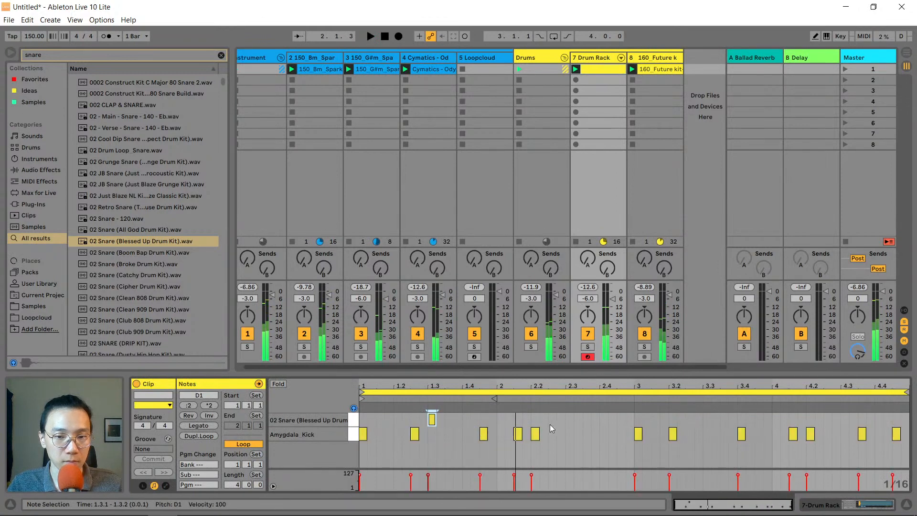
pyautogui.doubleClick(569, 420)
pyautogui.doubleClick(705, 419)
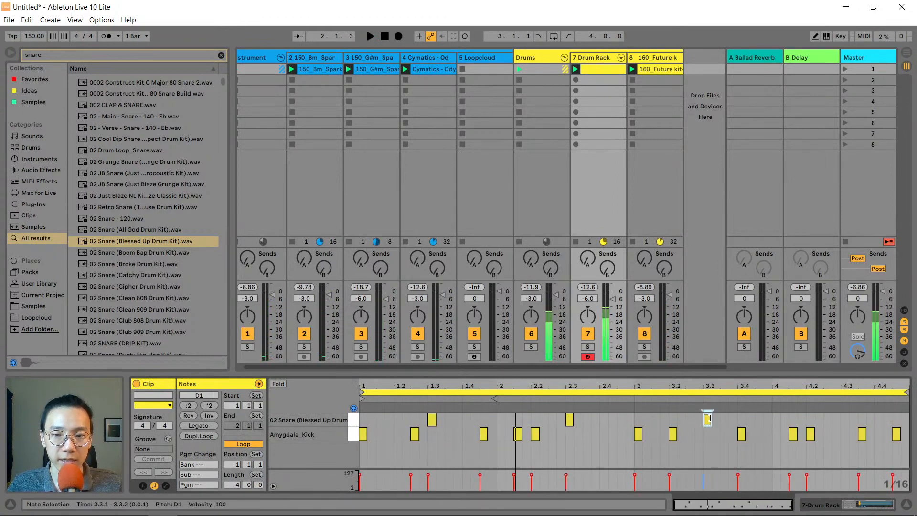
pyautogui.doubleClick(845, 418)
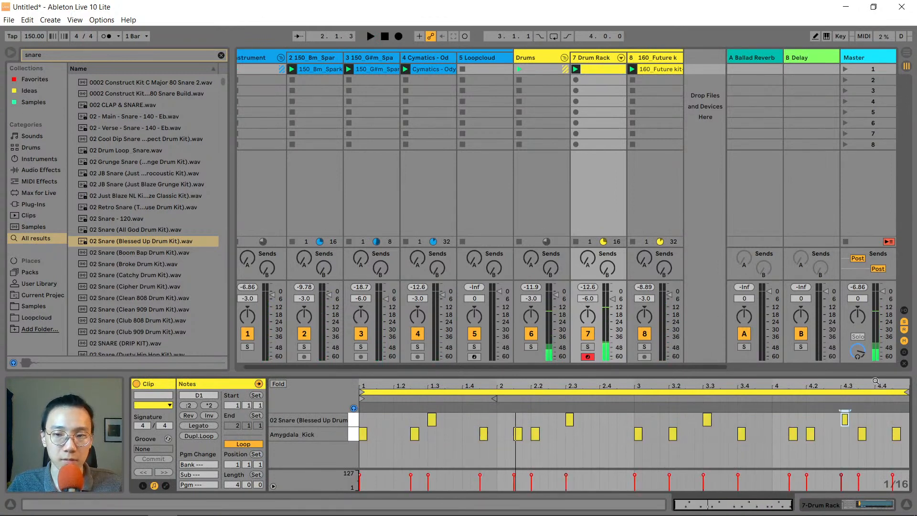
pyautogui.press('space')
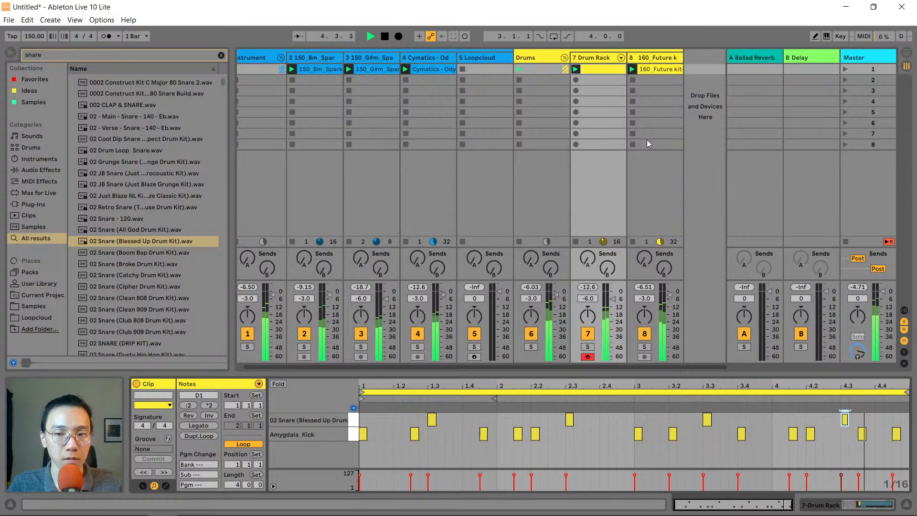
pyautogui.press('space')
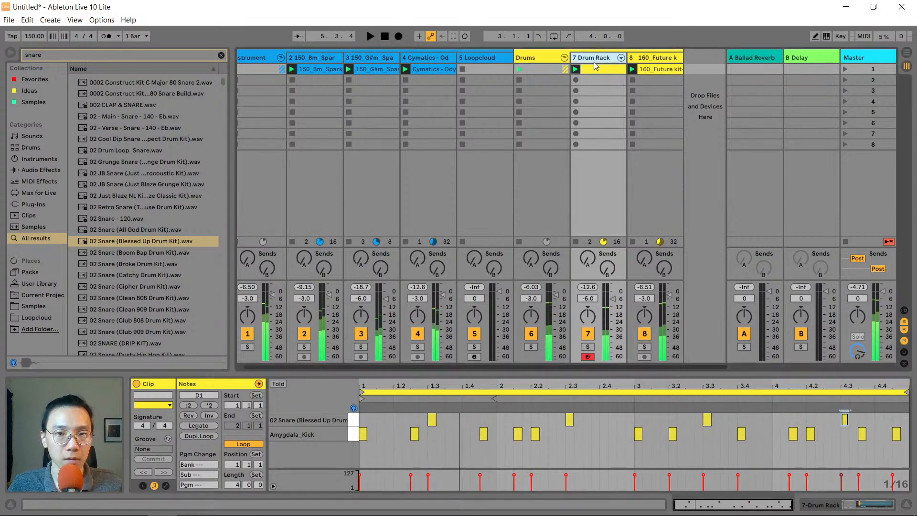
# Set the Amygdala Kick's volume in the Drum Rack to -6 dB
pyautogui.doubleClick(594, 58)
pyautogui.click(180, 471)
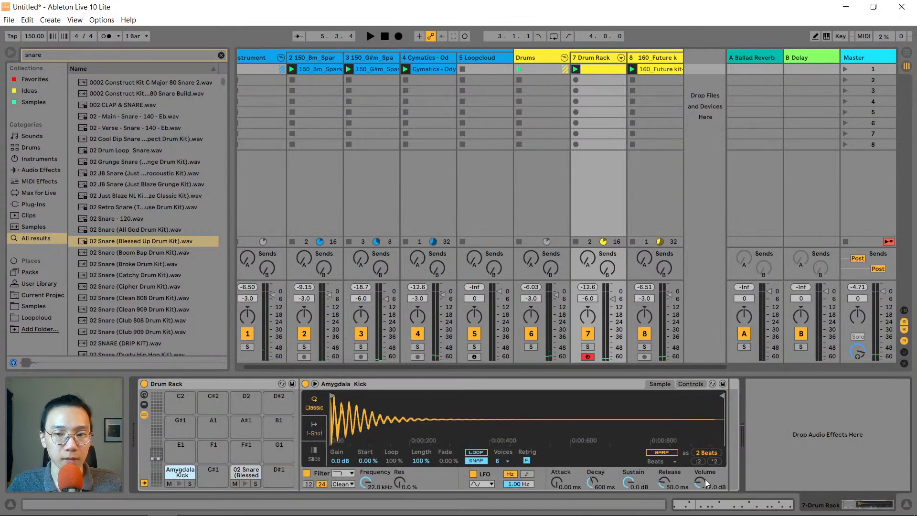
pyautogui.moveTo(702, 481); pyautogui.dragTo(701, 482)
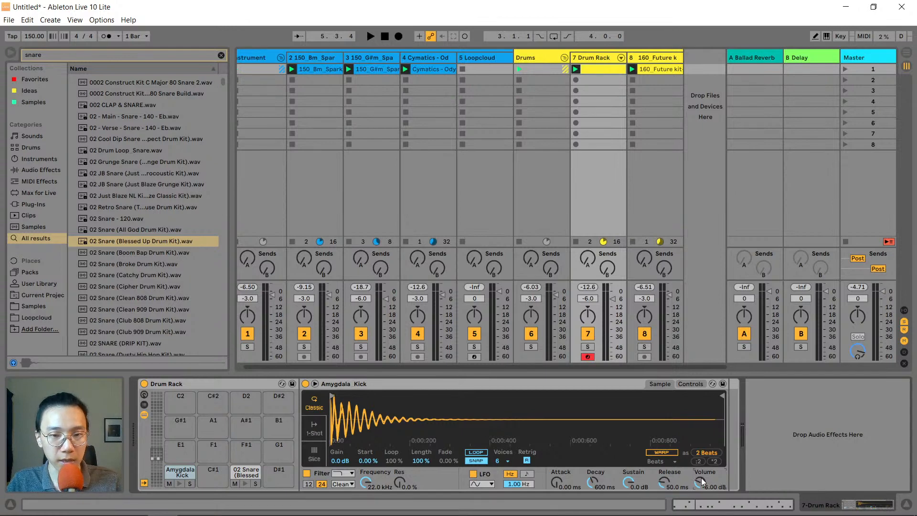
# Set the snare pad's volume to -15 dB and play the track to check the balance
pyautogui.click(243, 473)
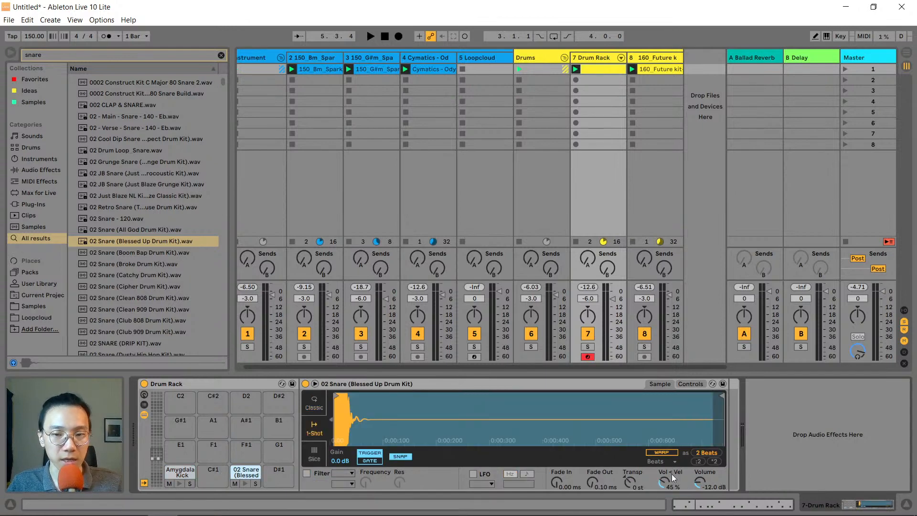
pyautogui.moveTo(698, 483); pyautogui.dragTo(698, 488)
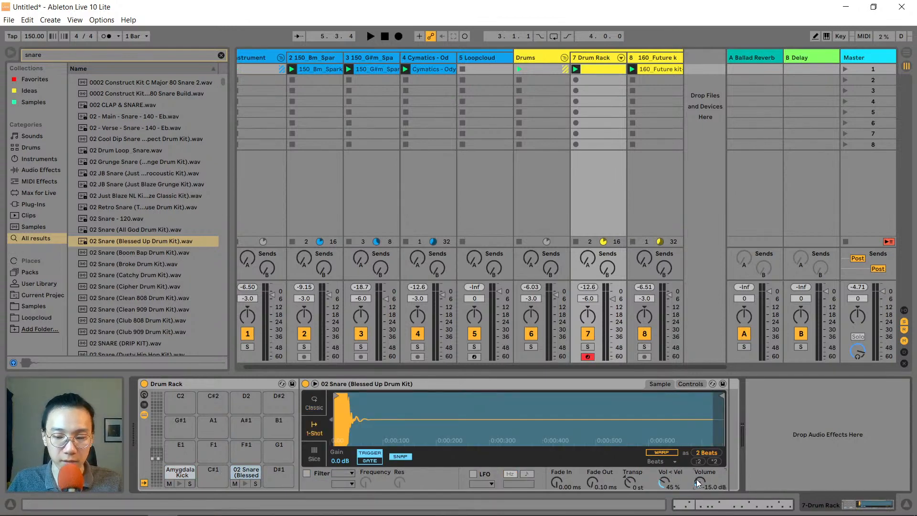
pyautogui.press('space')
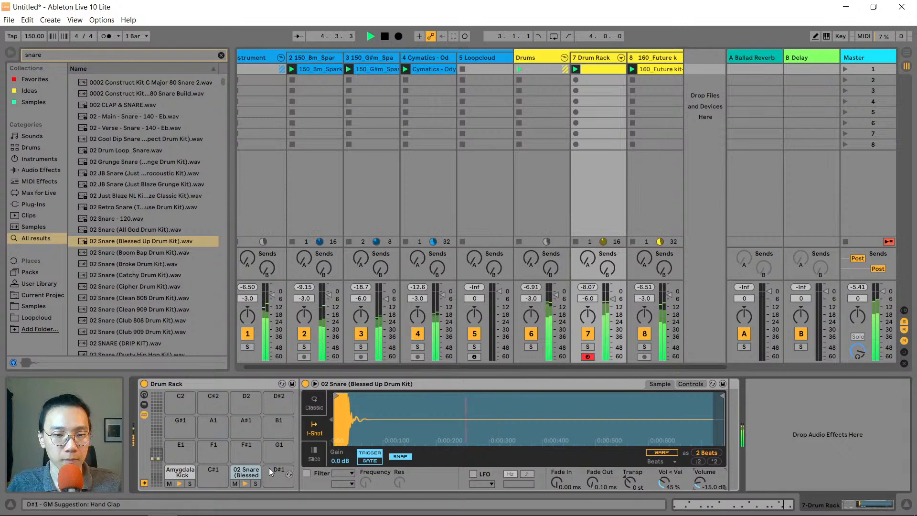
pyautogui.click(248, 472)
pyautogui.press('space')
# Set the snare pad's volume to -14 dB and listen to the mix again
pyautogui.click(698, 480)
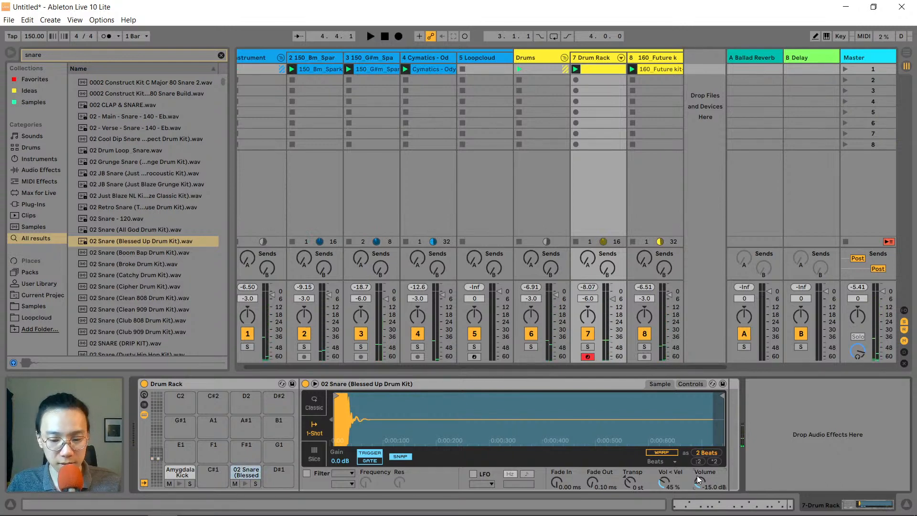
pyautogui.write('-14')
pyautogui.press('Return')
pyautogui.press('space')
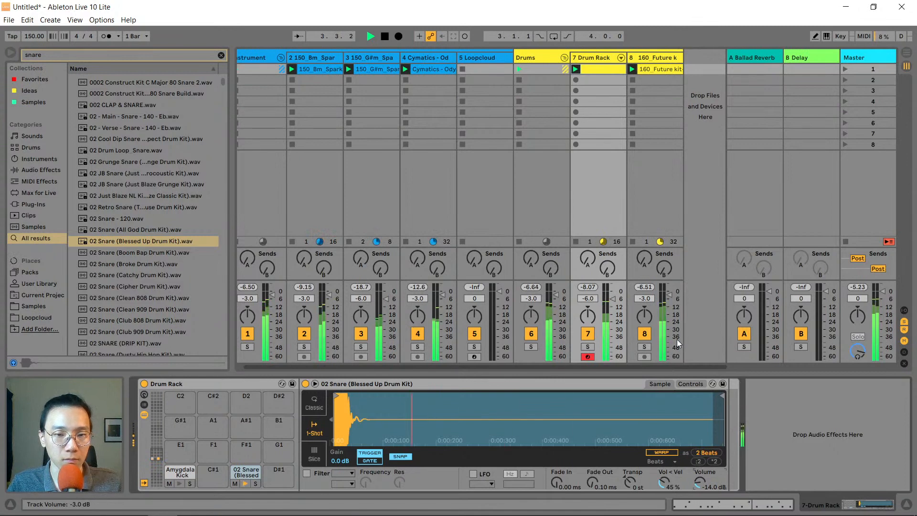
pyautogui.press('space')
# Try the snare's volume at -12 dB during playback, then set it to -13 dB
pyautogui.moveTo(701, 483); pyautogui.dragTo(700, 477)
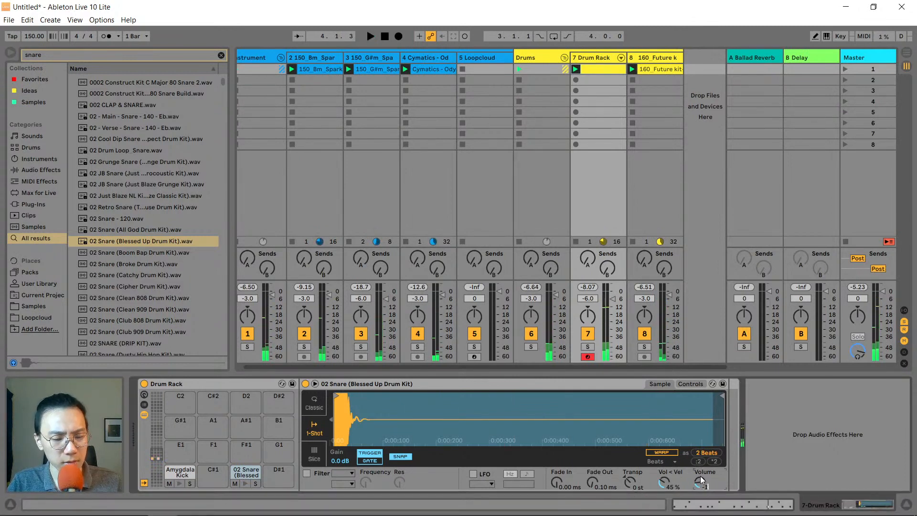
pyautogui.press('space')
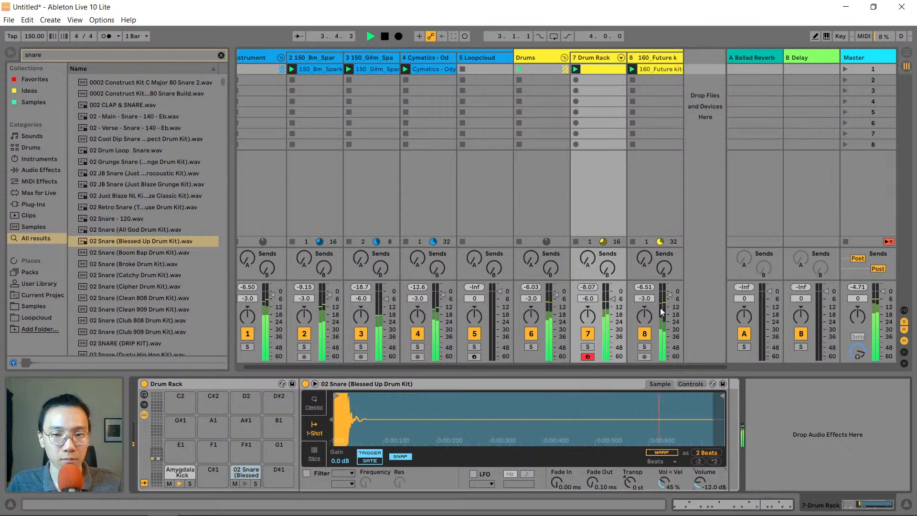
pyautogui.press('space')
pyautogui.moveTo(701, 483); pyautogui.dragTo(700, 506)
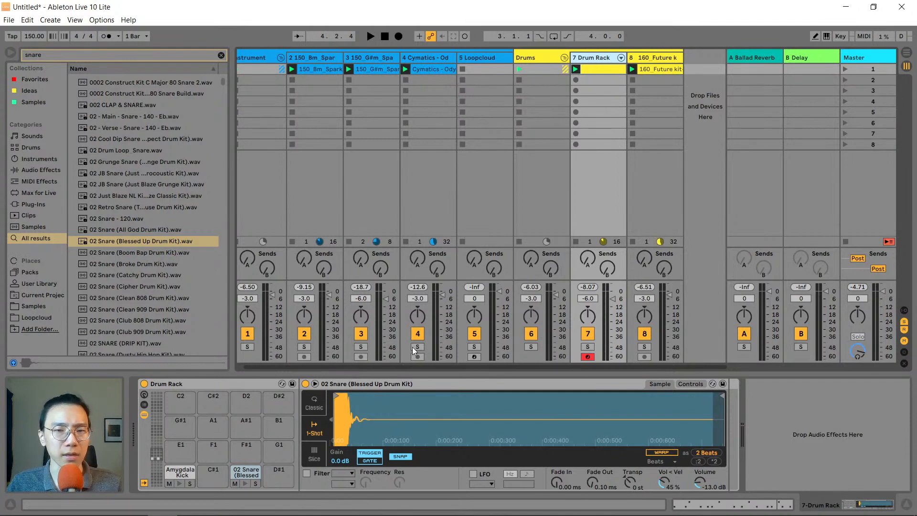
# Compare the devices on the 160_Future kit and Drum Rack tracks and play all the layers together
pyautogui.click(657, 61)
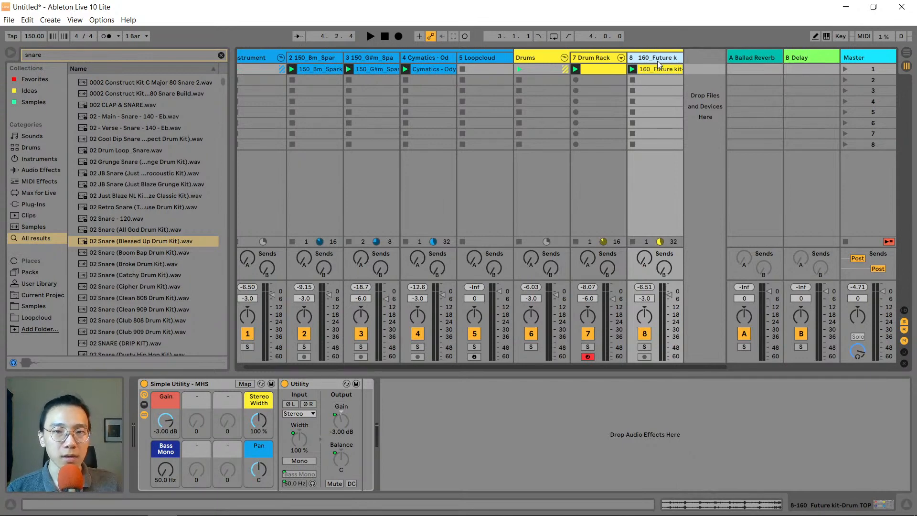
pyautogui.click(603, 58)
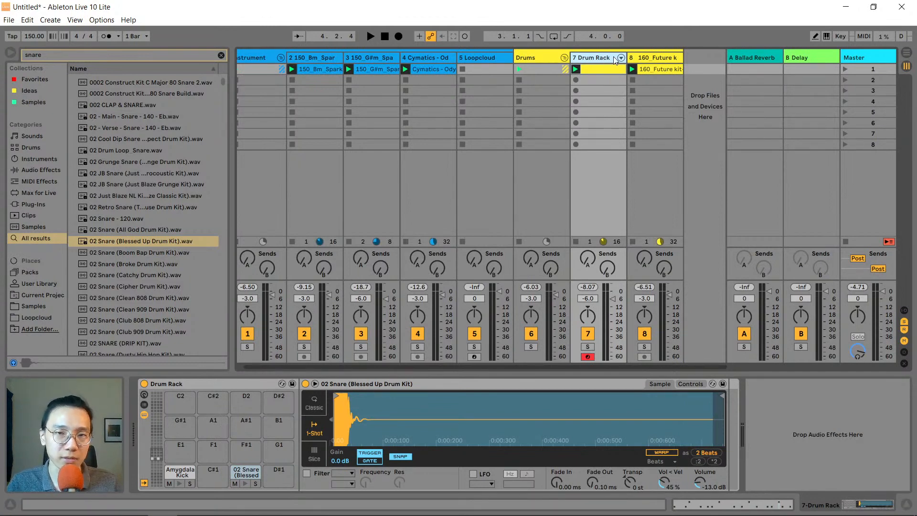
pyautogui.press('space')
pyautogui.click(660, 57)
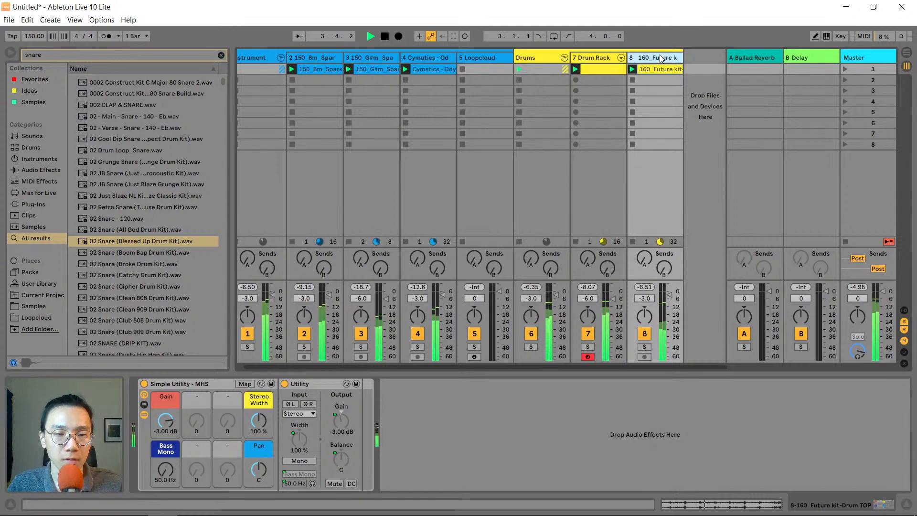
pyautogui.press('space')
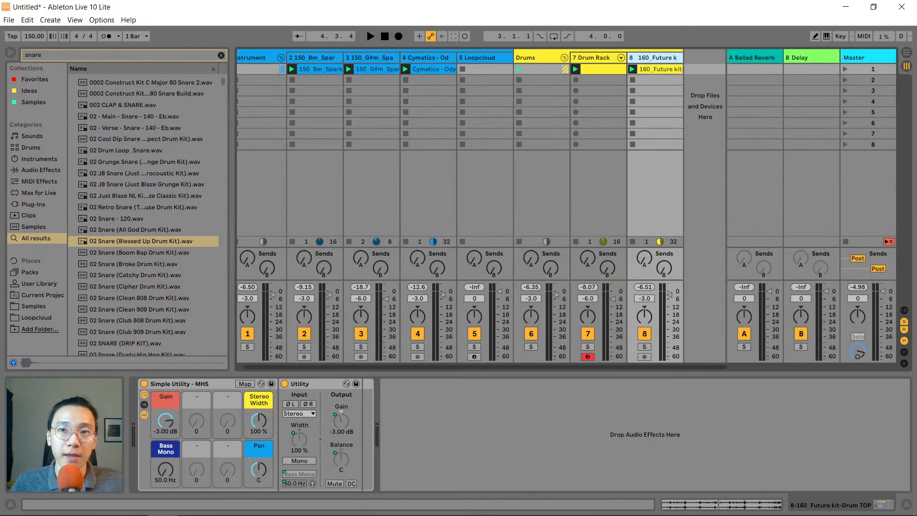
# Insert an audio track after the 160_Future kit track and show the whole Samples collection without the snare search
pyautogui.rightClick(645, 61)
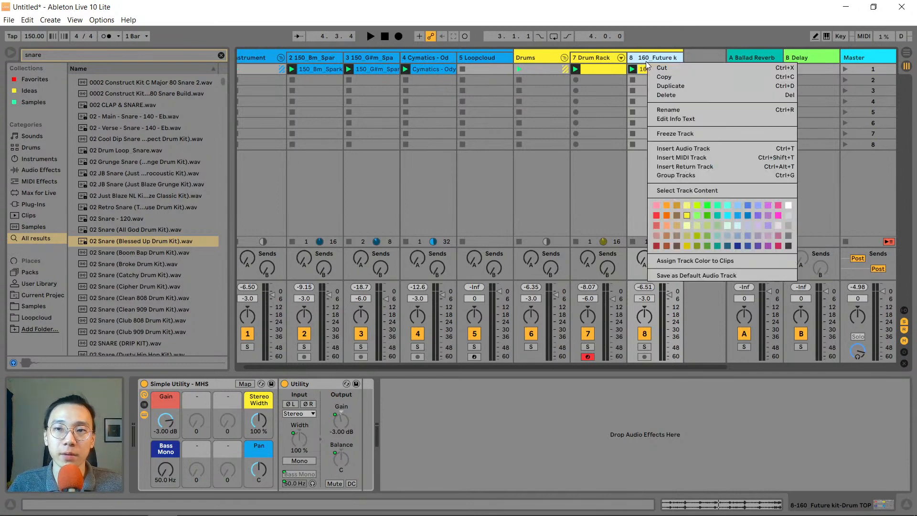
pyautogui.click(683, 148)
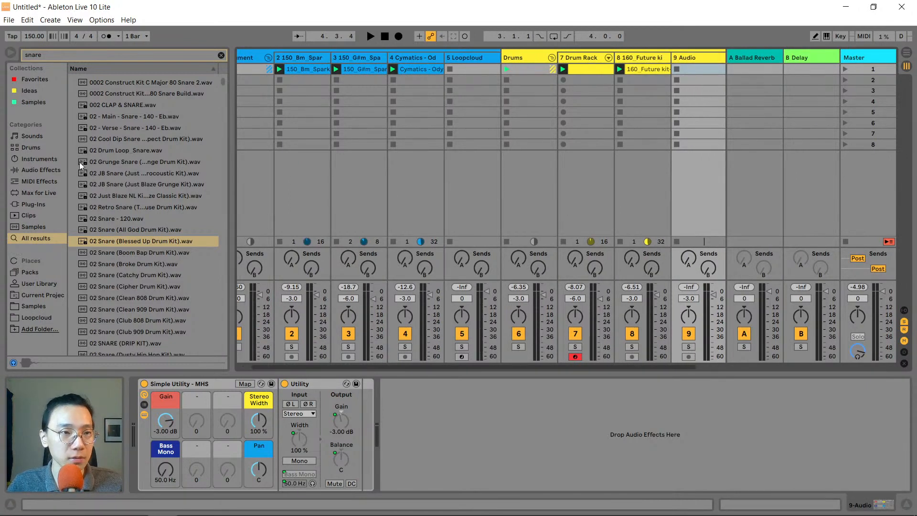
pyautogui.click(32, 101)
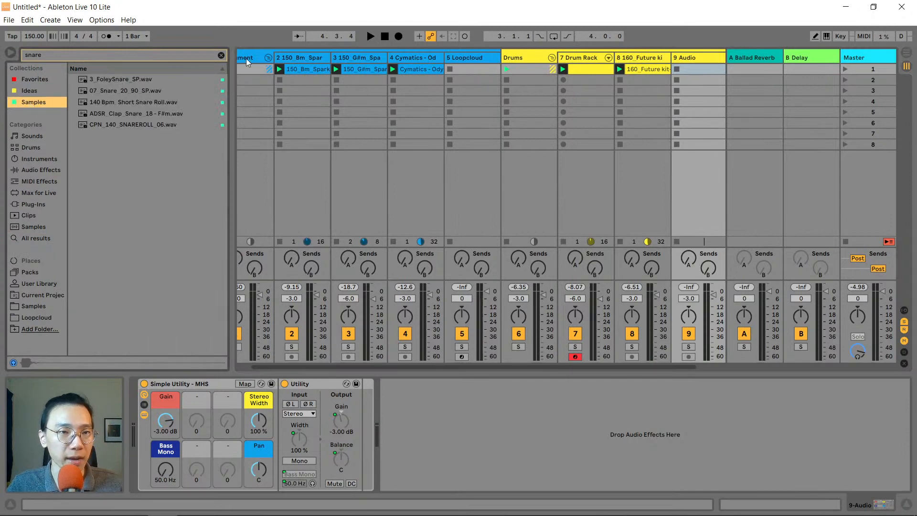
pyautogui.click(221, 55)
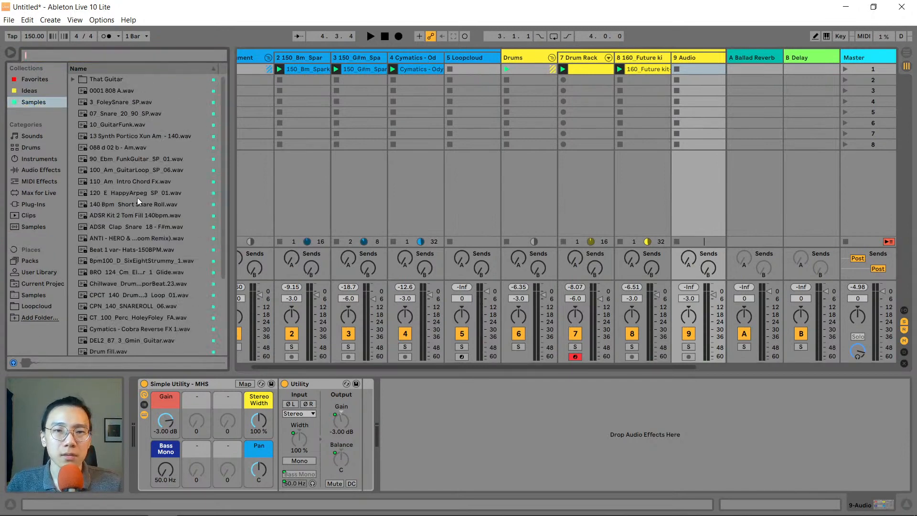
# Load the Beat 1 var- Hats-150BPM.wav loop from the Samples collection into the first slot of the new audio track
pyautogui.scroll(-3, 138, 203)
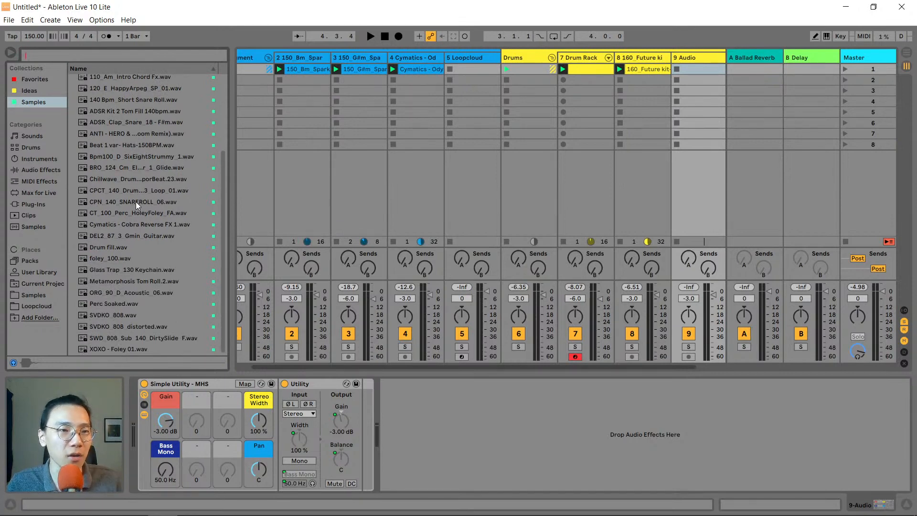
pyautogui.scroll(3, 137, 205)
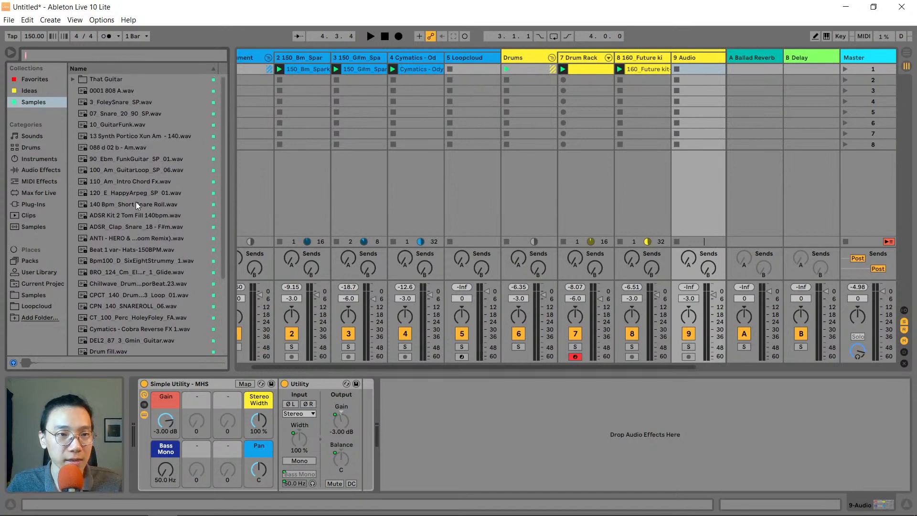
pyautogui.scroll(-1, 137, 205)
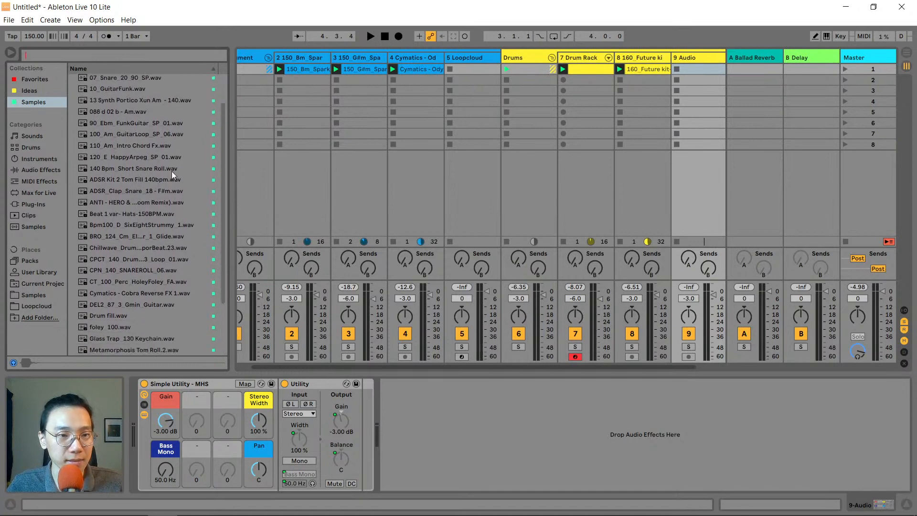
pyautogui.click(147, 216)
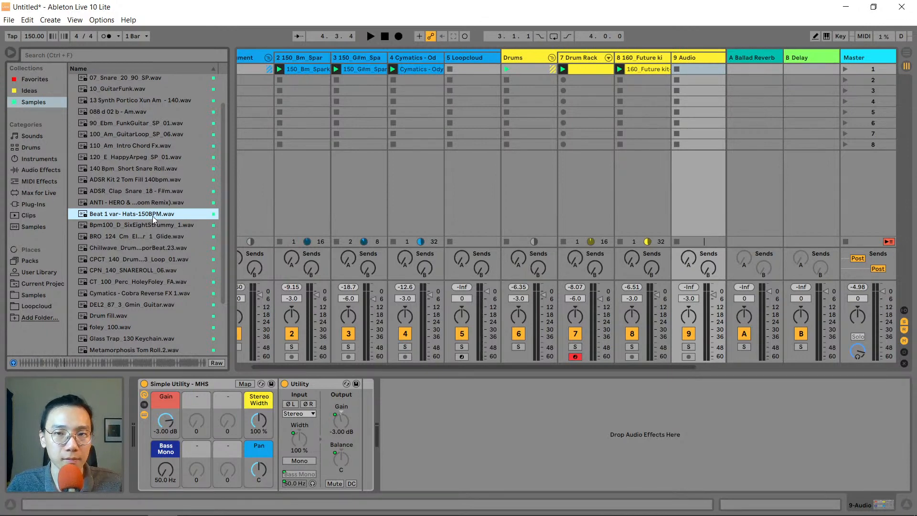
pyautogui.click(31, 105)
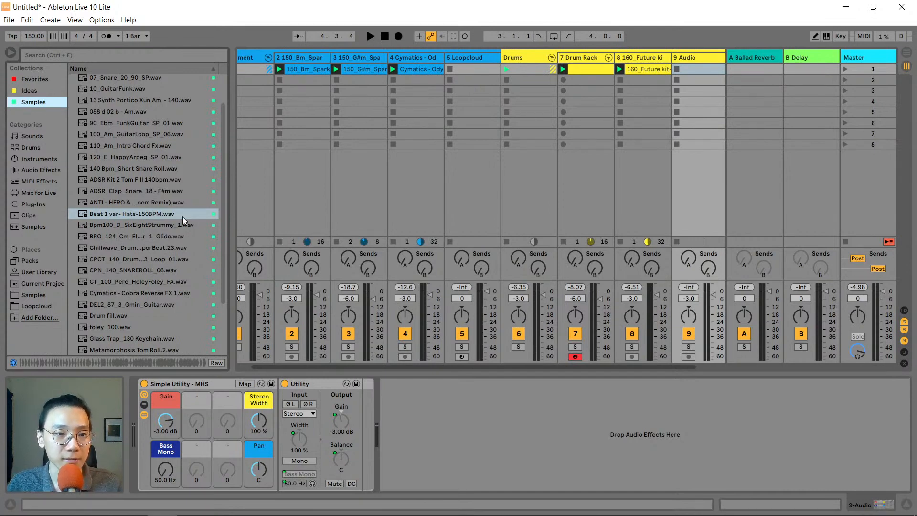
pyautogui.moveTo(161, 214); pyautogui.dragTo(698, 70)
pyautogui.moveTo(108, 215); pyautogui.dragTo(652, 68)
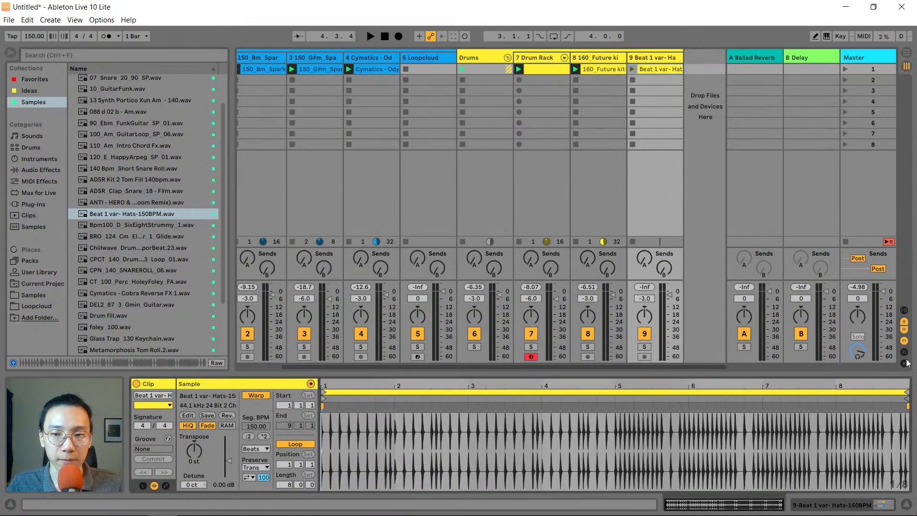
# Loop only the first four bars of the hats clip and play it in the mix with its track volume at -6 dB
pyautogui.moveTo(710, 400); pyautogui.dragTo(614, 401)
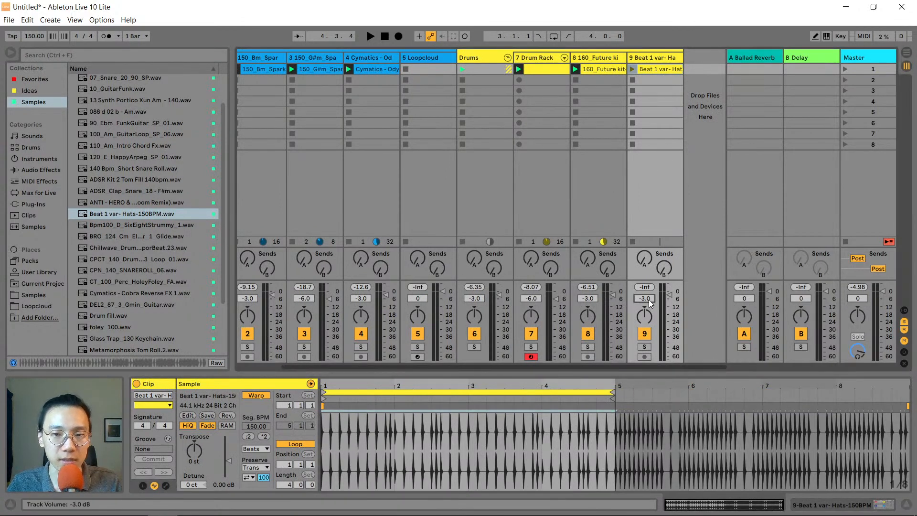
pyautogui.click(633, 69)
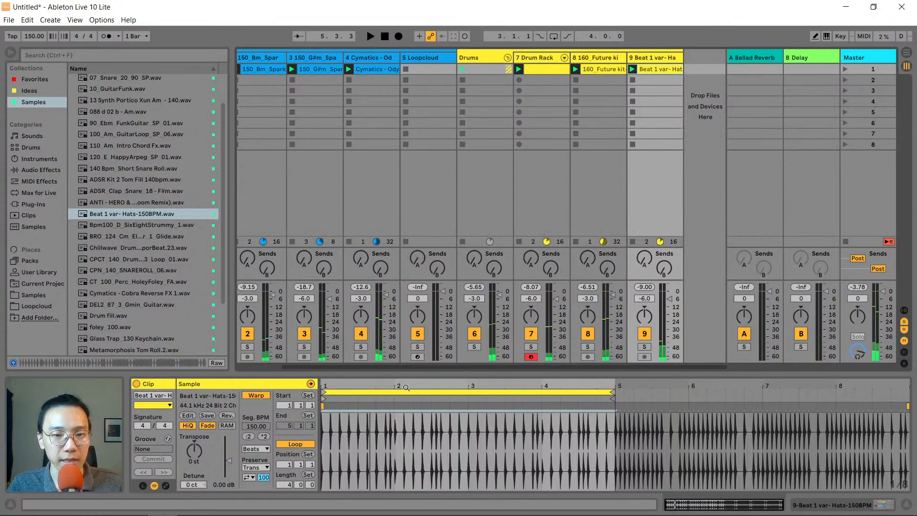
pyautogui.press('space')
# Try looping bars 5 to 8 of the hats clip during playback and return the loop to bars 1 to 4
pyautogui.moveTo(343, 391); pyautogui.dragTo(644, 386)
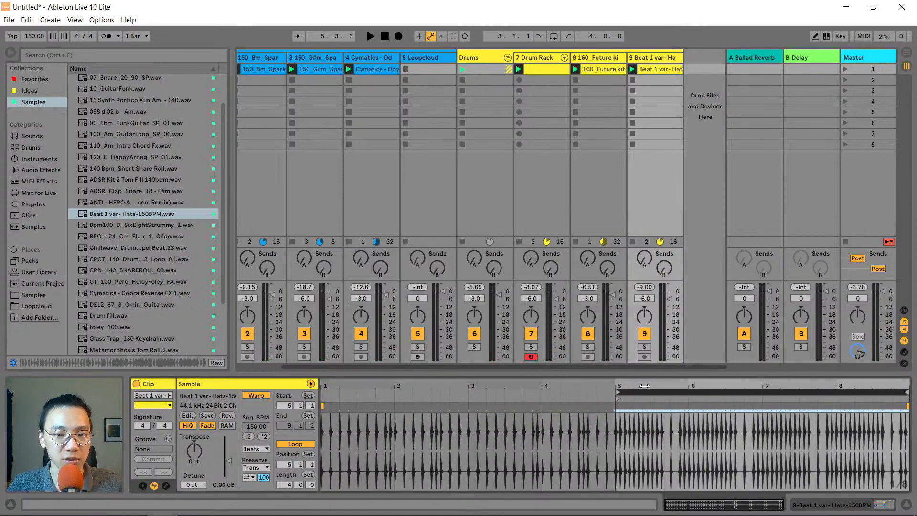
pyautogui.press('space')
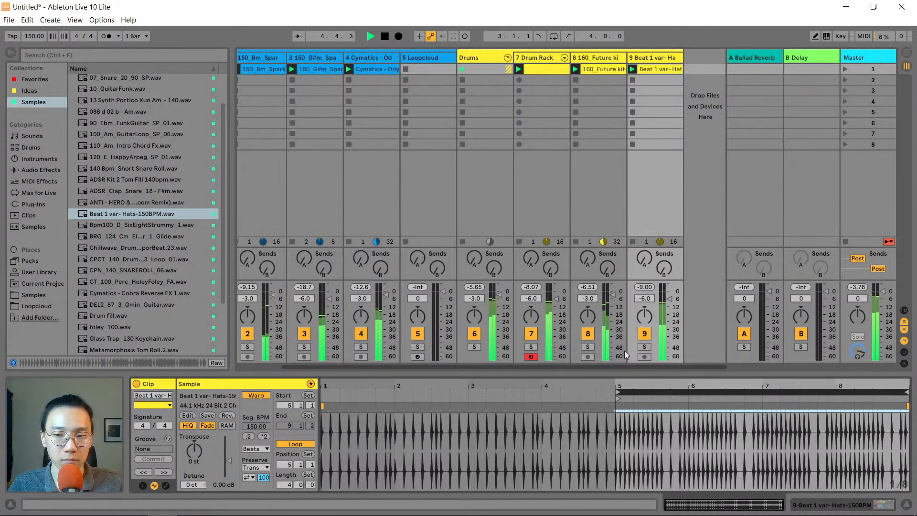
pyautogui.press('space')
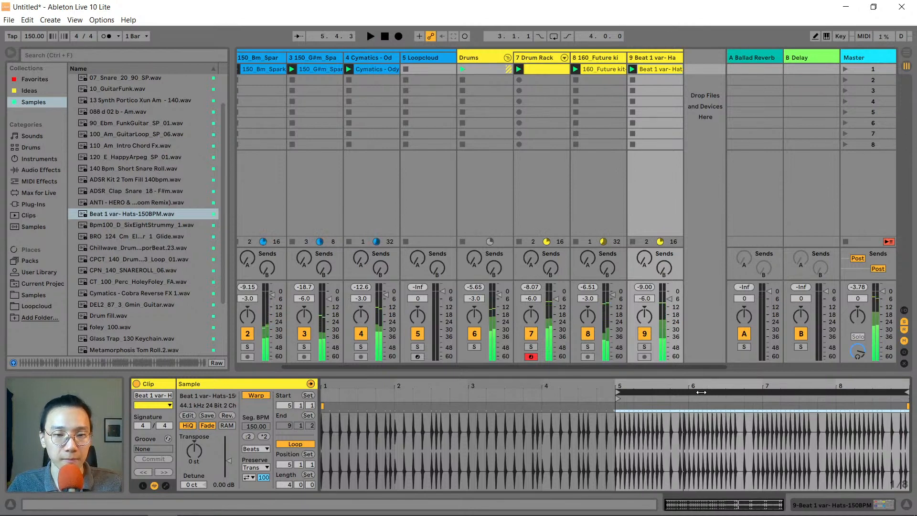
pyautogui.moveTo(705, 392); pyautogui.dragTo(400, 395)
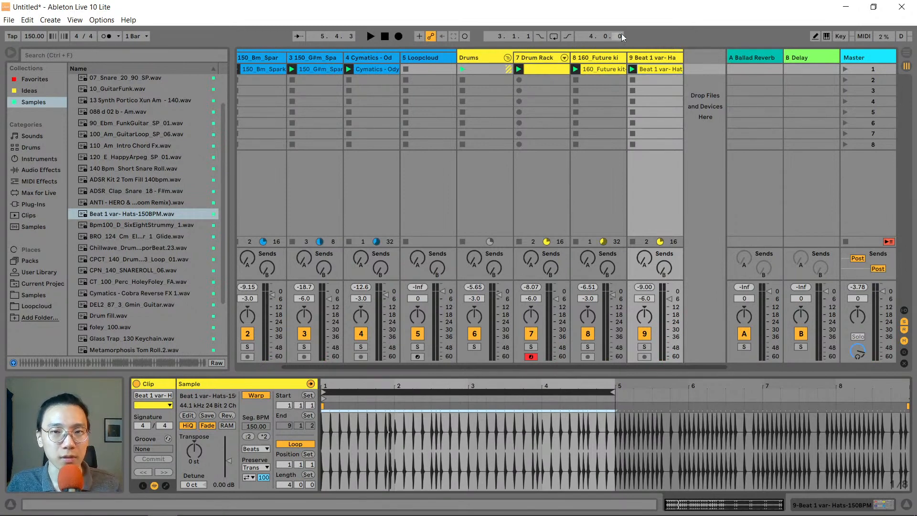
# Delete the empty Loopcloud track from the session
pyautogui.click(422, 57)
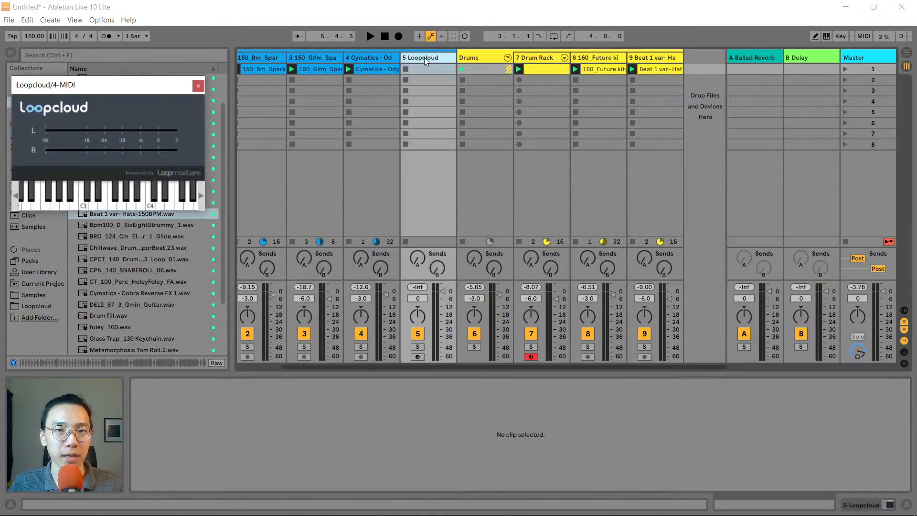
pyautogui.rightClick(424, 57)
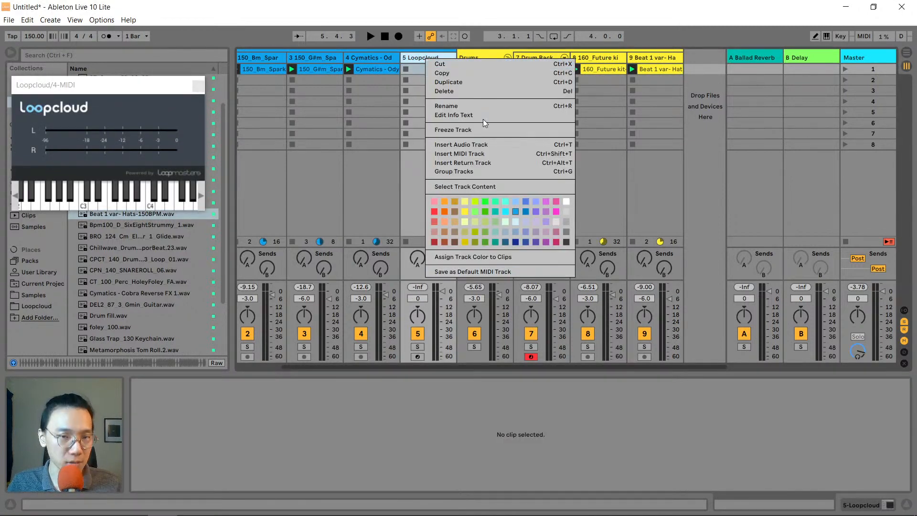
pyautogui.click(460, 90)
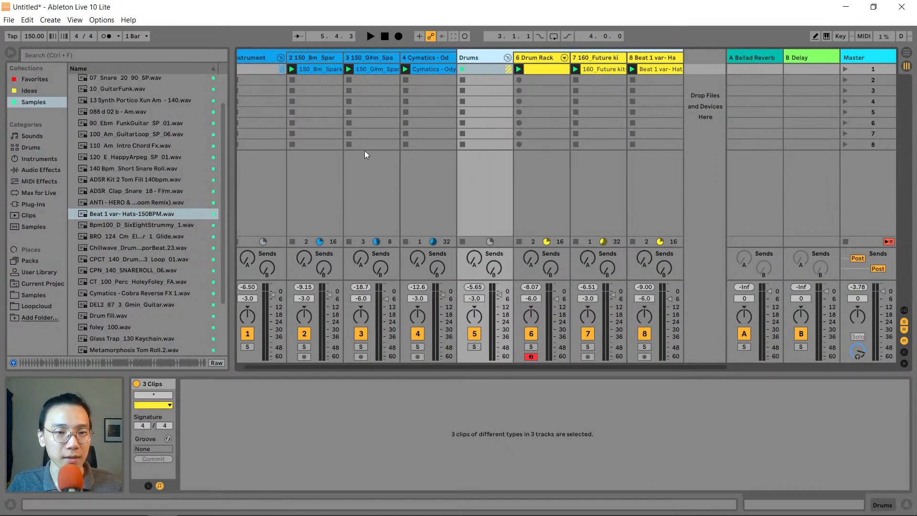
# Switch to the Loopcloud app and quit it
pyautogui.click(191, 508)
pyautogui.moveTo(735, 88); pyautogui.dragTo(604, 55)
pyautogui.press('space')
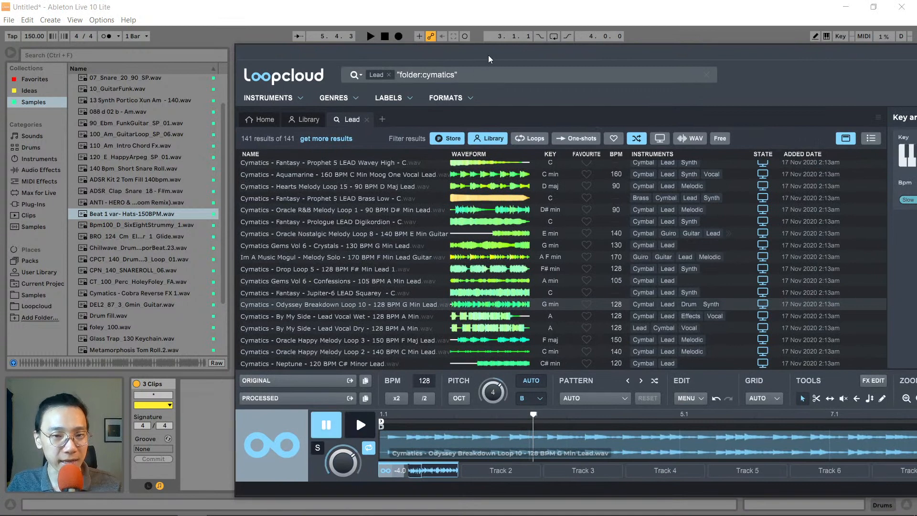
pyautogui.moveTo(488, 56); pyautogui.dragTo(353, 55)
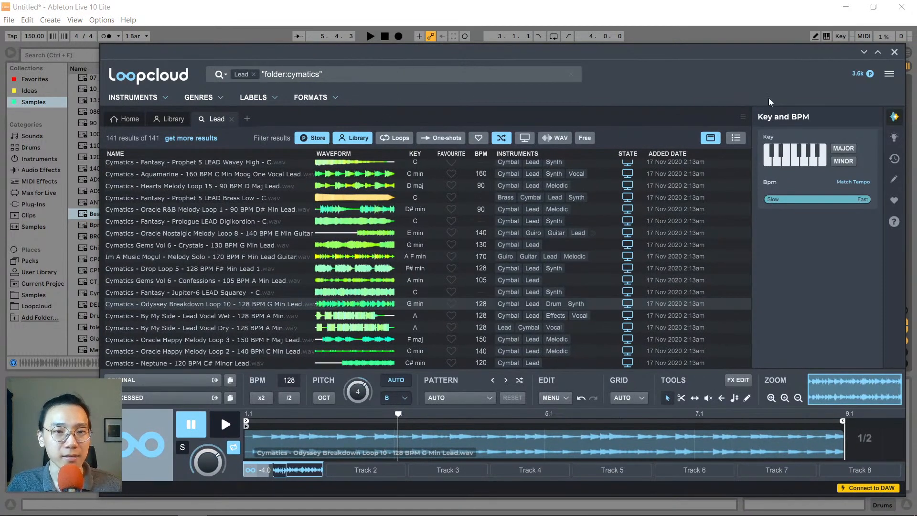
pyautogui.click(894, 51)
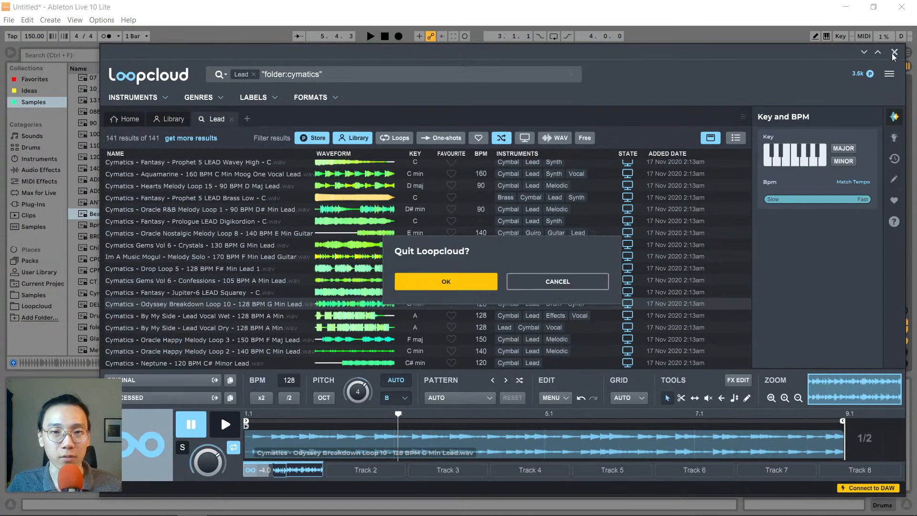
pyautogui.click(426, 284)
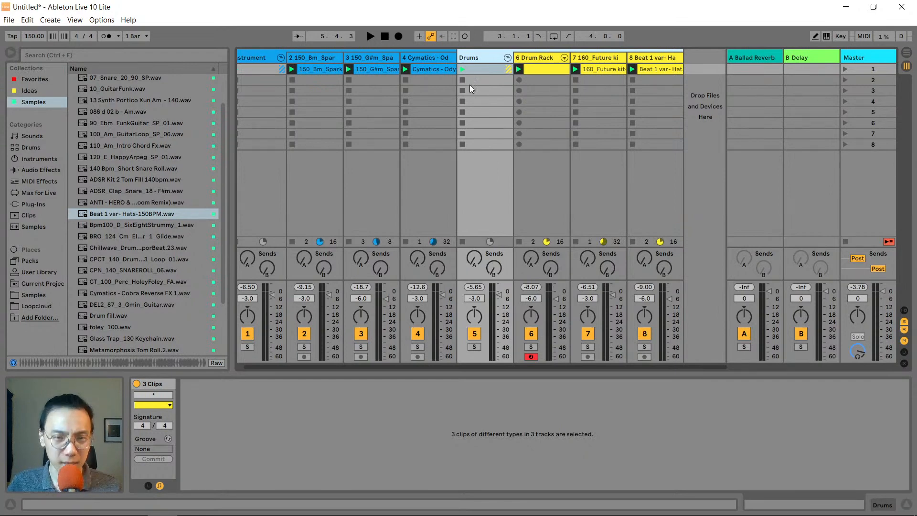
# Insert two MIDI tracks after the Cymatics lead track in the Instrument group
pyautogui.rightClick(444, 60)
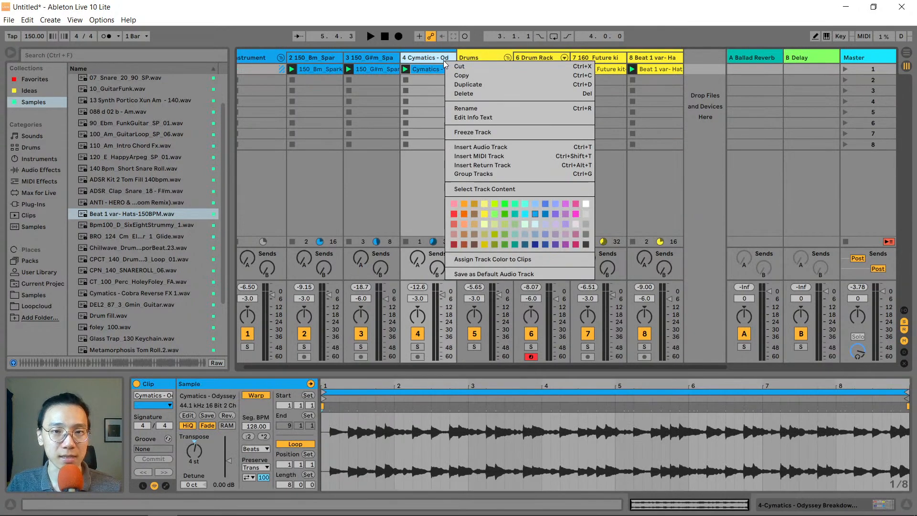
pyautogui.click(485, 157)
pyautogui.rightClick(470, 60)
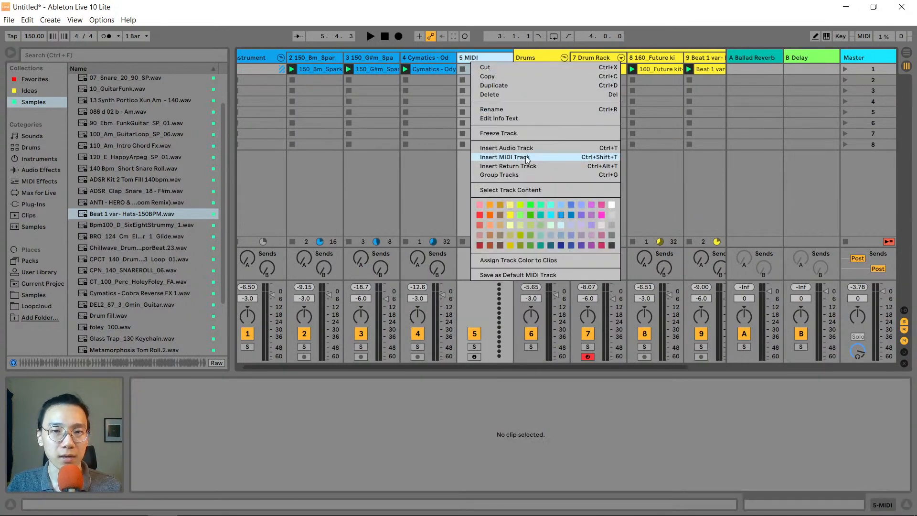
pyautogui.click(524, 157)
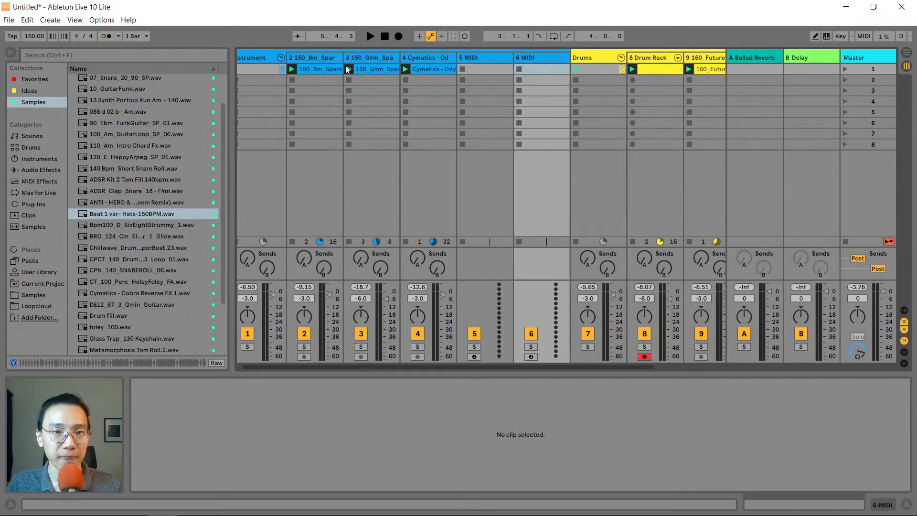
# Review the track layout across the Instrument and Drums groups, including the two new MIDI tracks
pyautogui.press('Right')
pyautogui.press('Right')
pyautogui.press('Right')
pyautogui.press('Right')
pyautogui.press('Right')
pyautogui.press('Right')
pyautogui.press('Right')
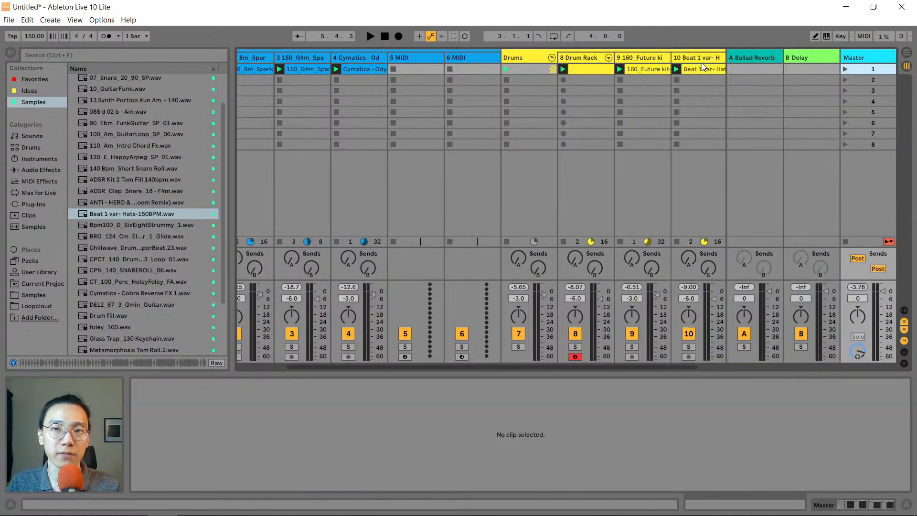
pyautogui.click(631, 57)
pyautogui.press('Left')
pyautogui.press('Left')
pyautogui.press('Left')
pyautogui.press('Left')
pyautogui.press('Left')
pyautogui.press('Left')
pyautogui.press('Left')
pyautogui.press('Left')
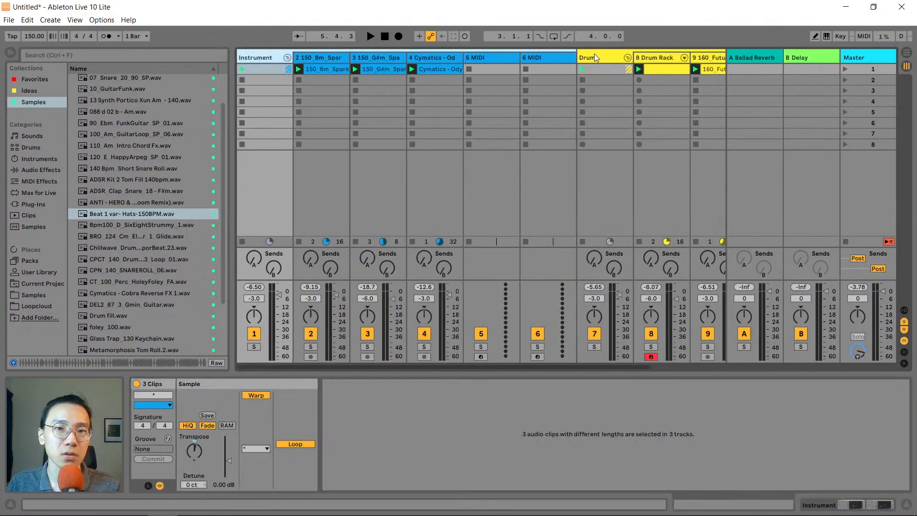
pyautogui.click(486, 58)
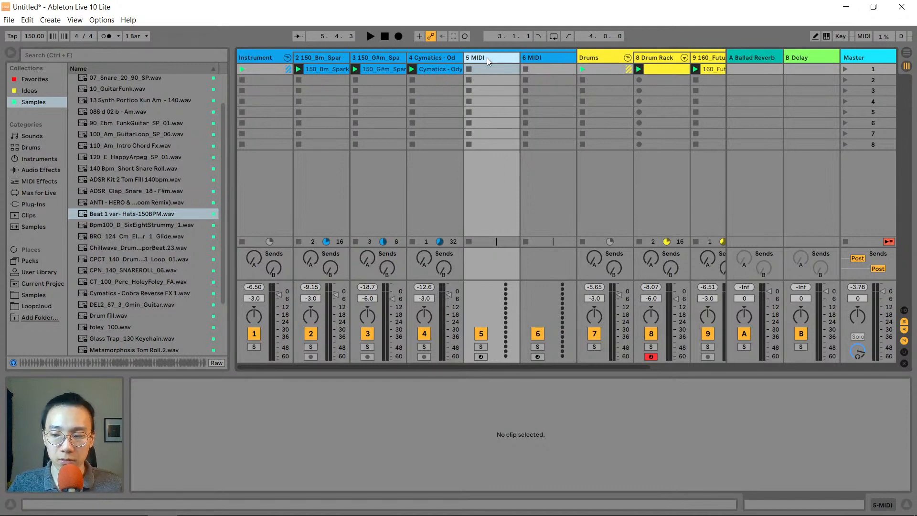
pyautogui.click(527, 57)
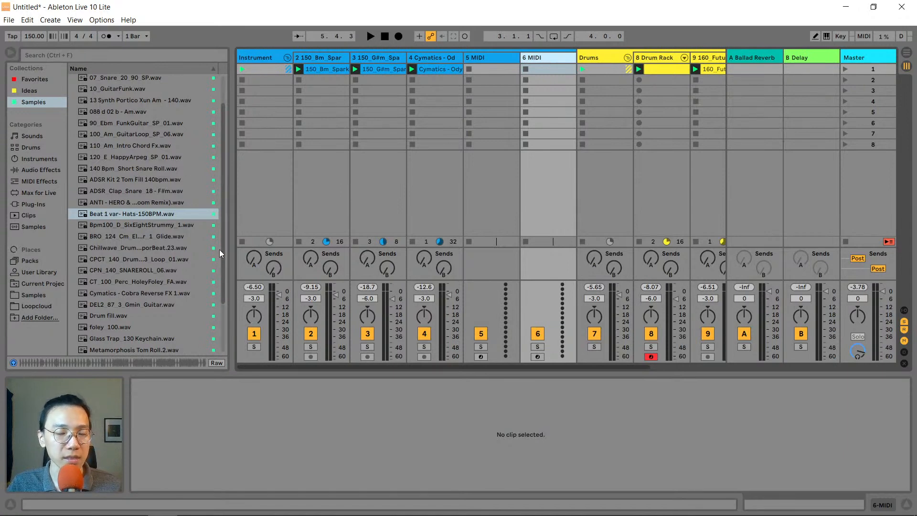
# Search the Samples category for 808 and look through the matching sounds
pyautogui.moveTo(149, 513)
pyautogui.click(33, 227)
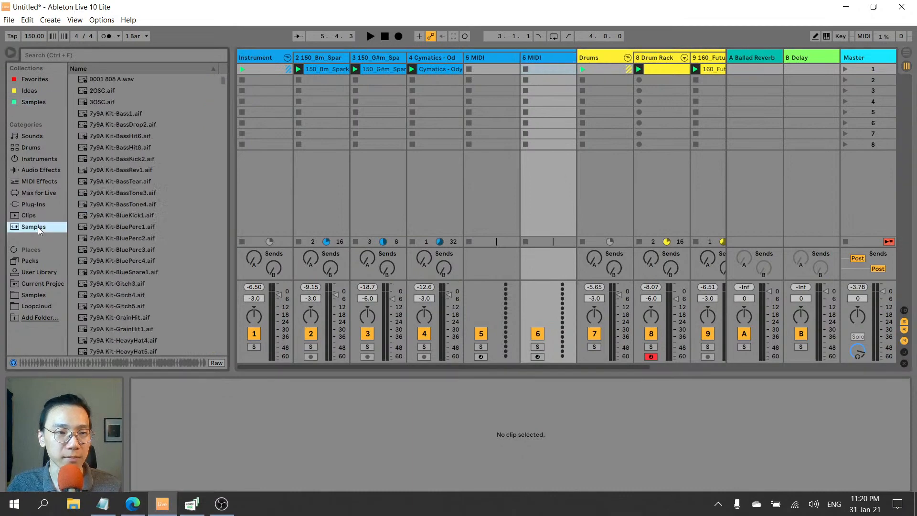
pyautogui.click(75, 56)
pyautogui.write('808')
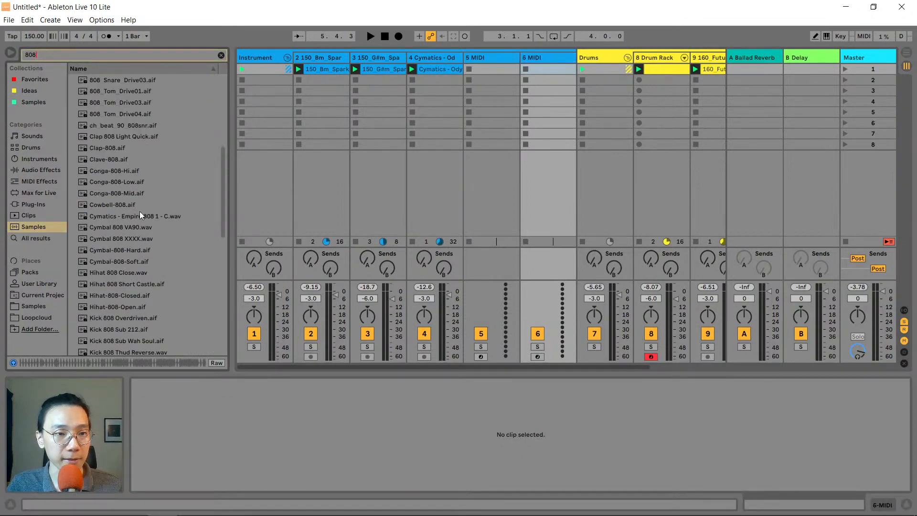
pyautogui.scroll(-8, 139, 211)
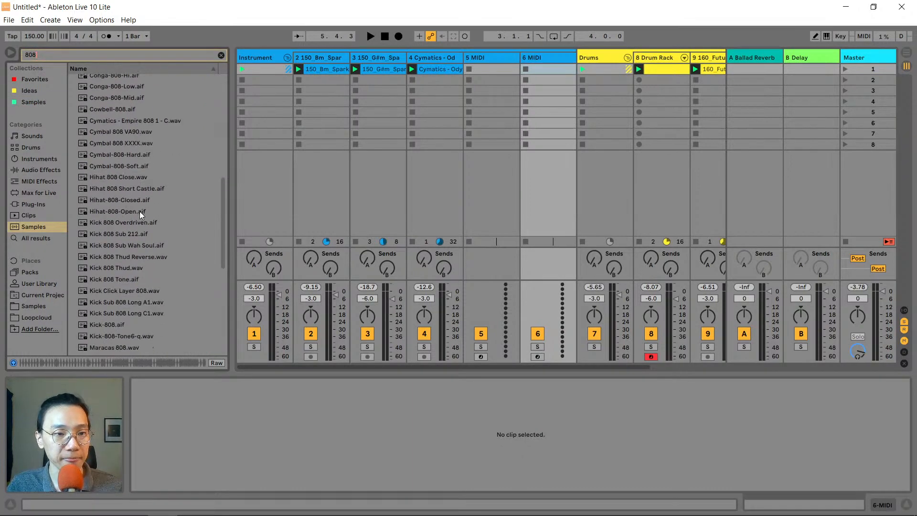
# Browse the Samples place to the Bonus folder of Cymatics - 808 Day Collection and audition Bonus 808 1 and 2
pyautogui.click(36, 238)
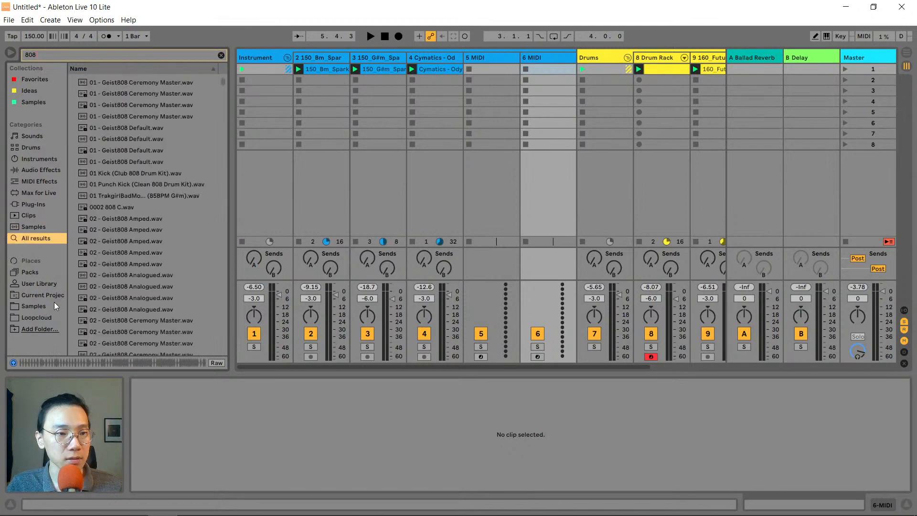
pyautogui.click(36, 305)
pyautogui.scroll(-4, 94, 184)
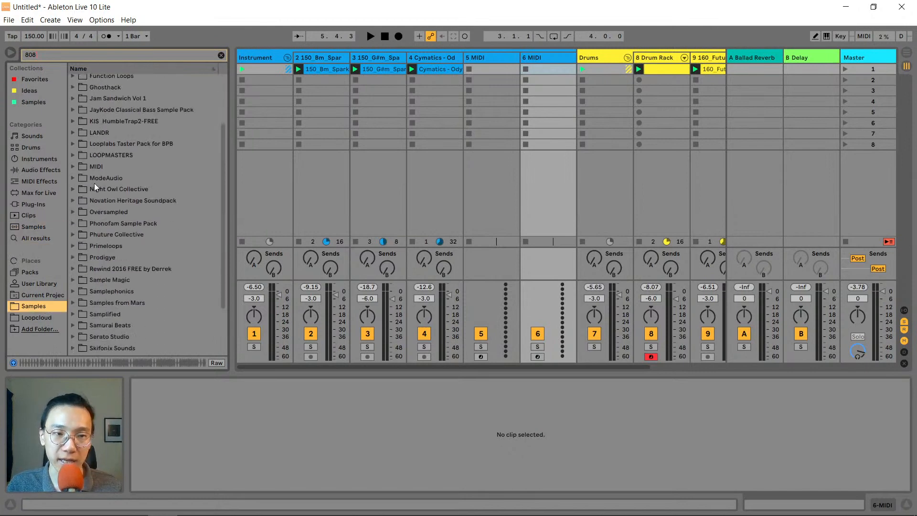
pyautogui.scroll(4, 89, 187)
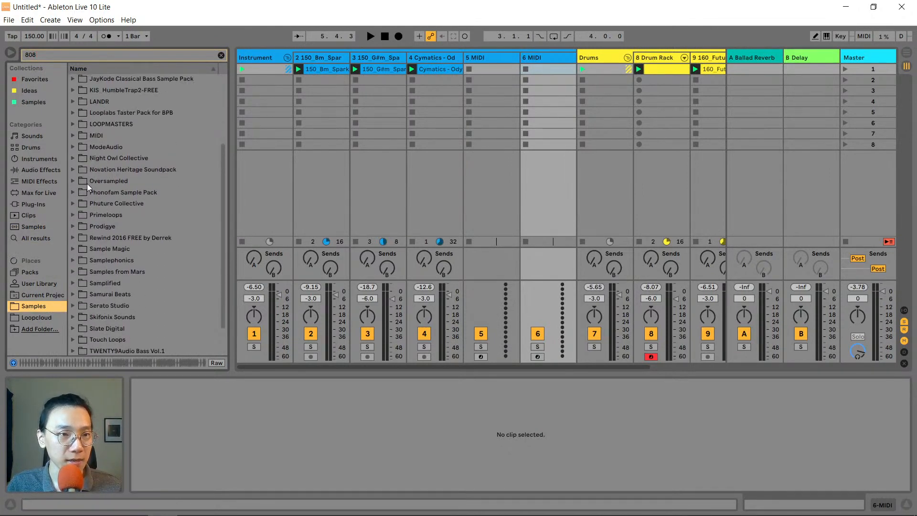
pyautogui.click(73, 136)
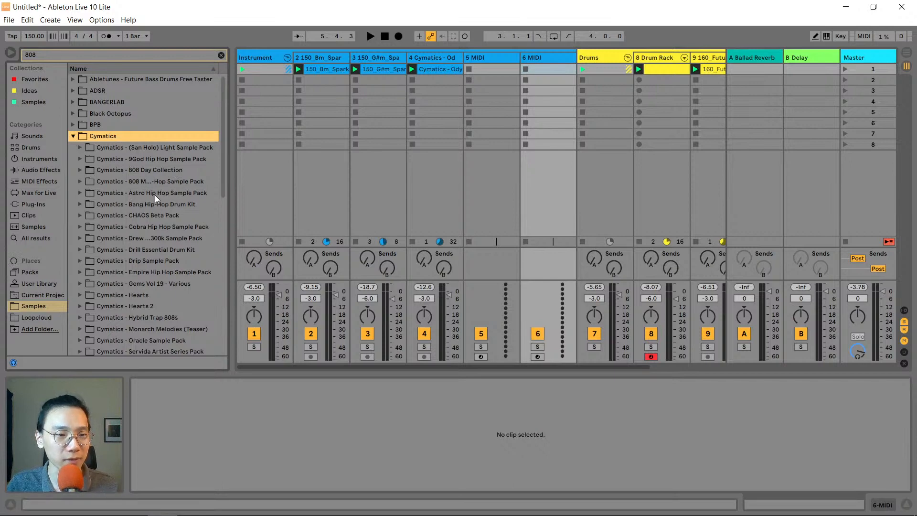
pyautogui.click(81, 171)
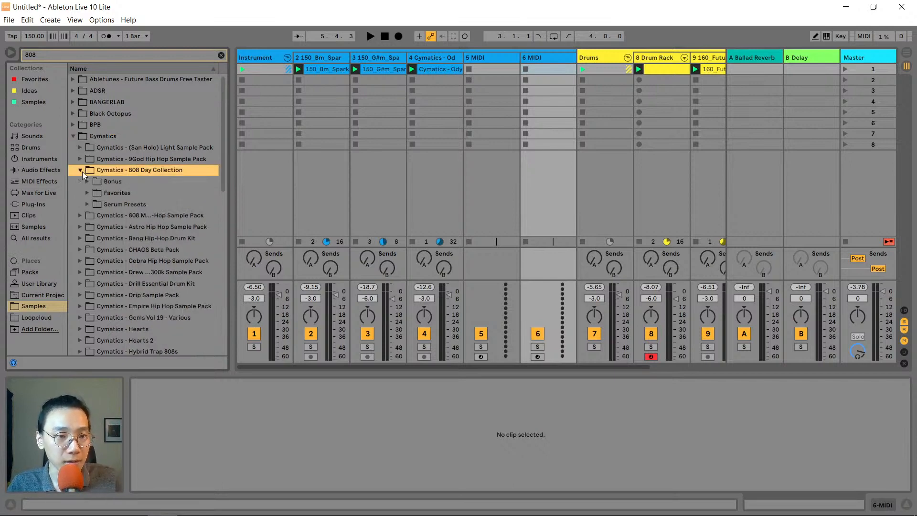
pyautogui.click(87, 180)
pyautogui.click(114, 193)
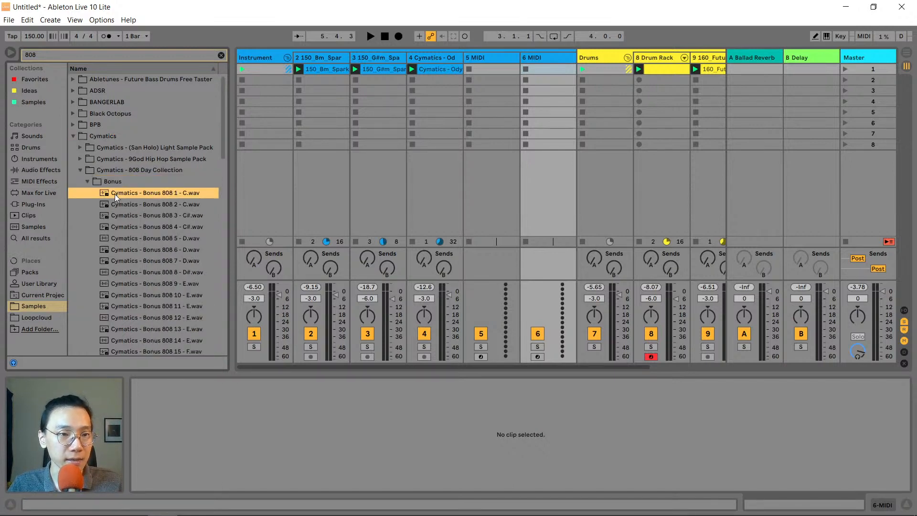
pyautogui.click(152, 202)
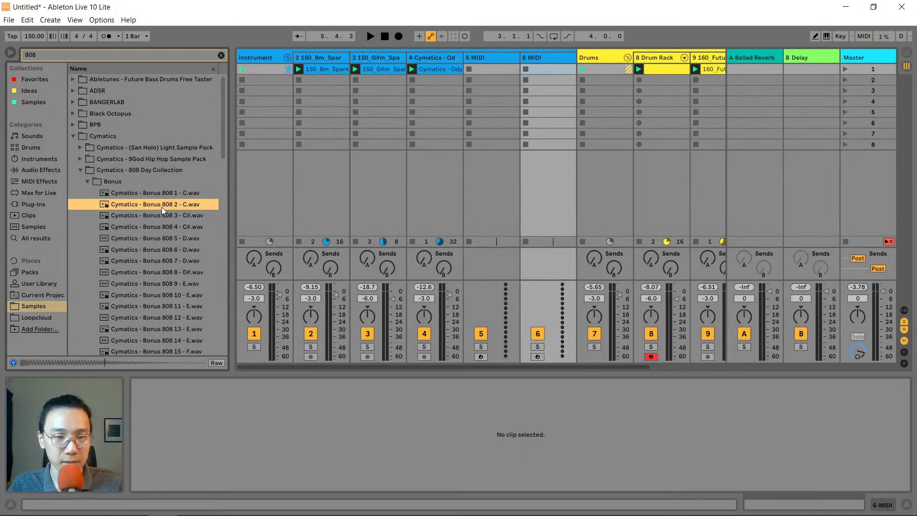
# Load Cymatics - Bonus 808 2 - C.wav onto the 6 MIDI track and play test notes with the computer MIDI keyboard
pyautogui.click(548, 61)
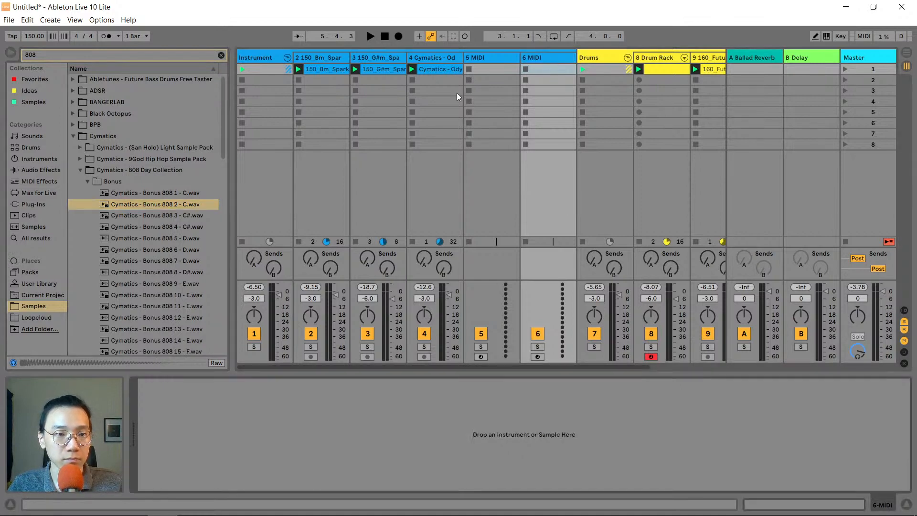
pyautogui.moveTo(156, 205); pyautogui.dragTo(275, 381)
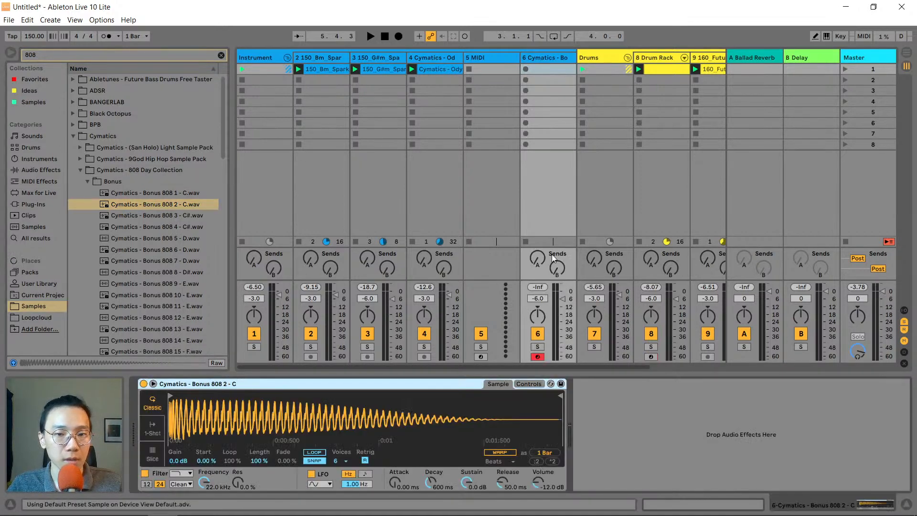
pyautogui.press('m')
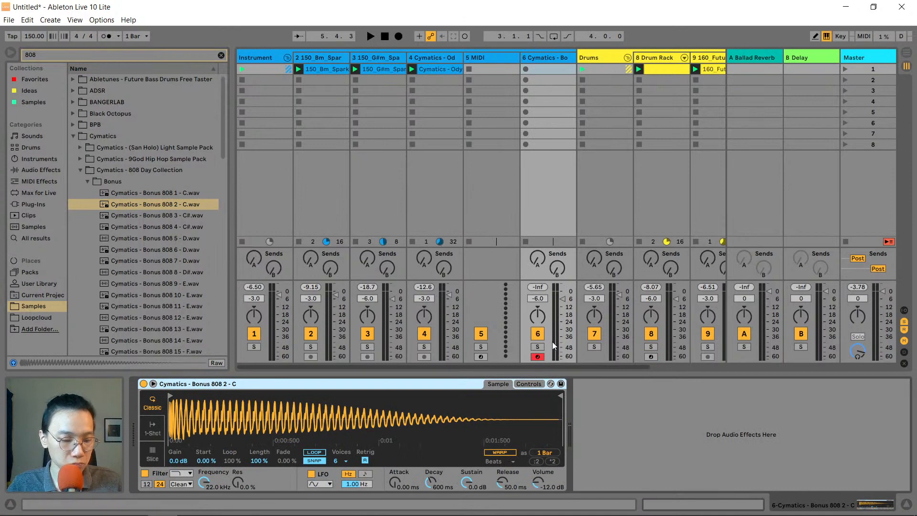
pyautogui.press('a')
pyautogui.press('a')
pyautogui.press('a')
pyautogui.press('a')
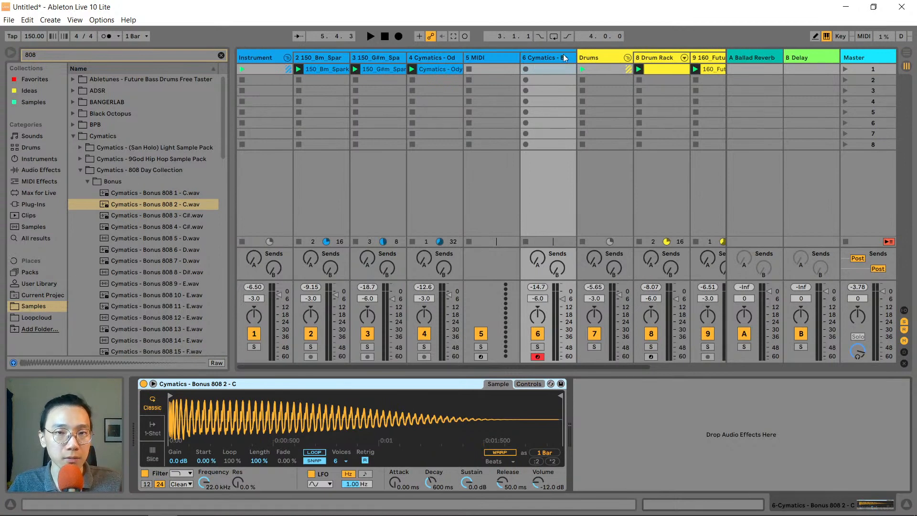
# Solo the 150_Bm_Sparkly loop track together with the 808 track
pyautogui.click(544, 60)
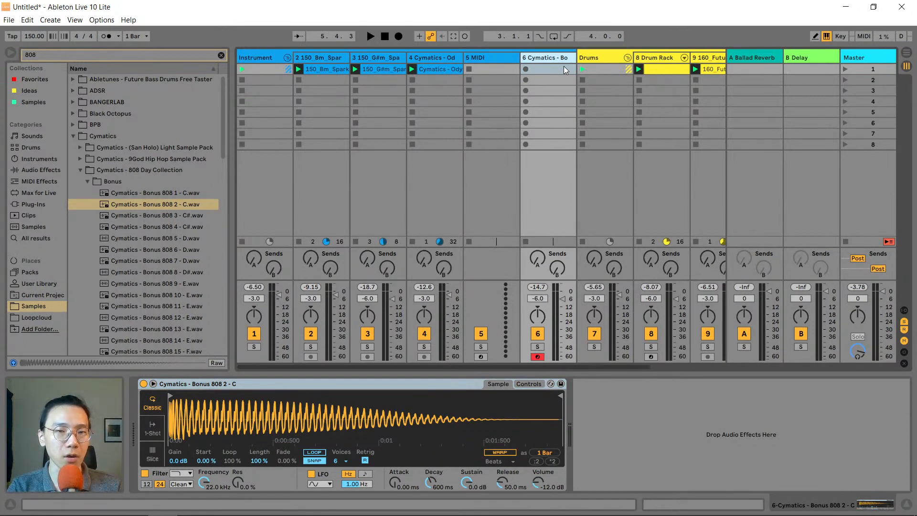
pyautogui.doubleClick(328, 69)
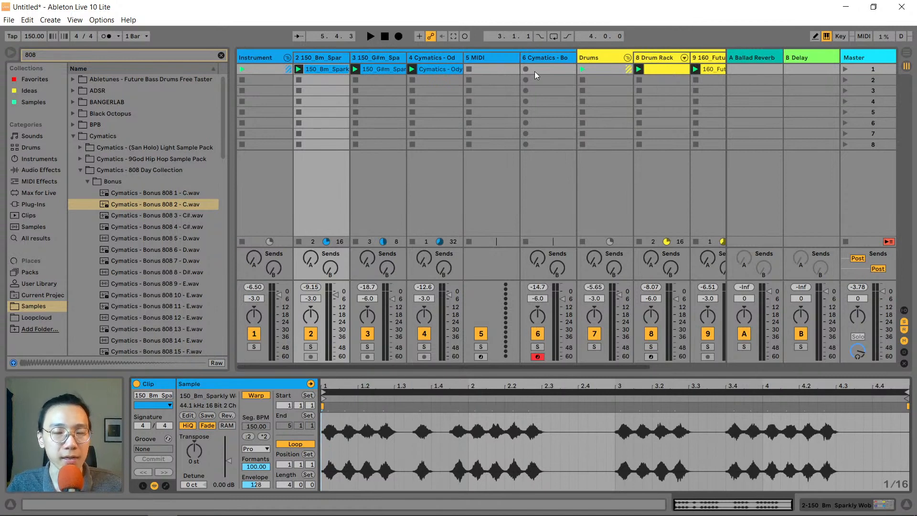
pyautogui.press('space')
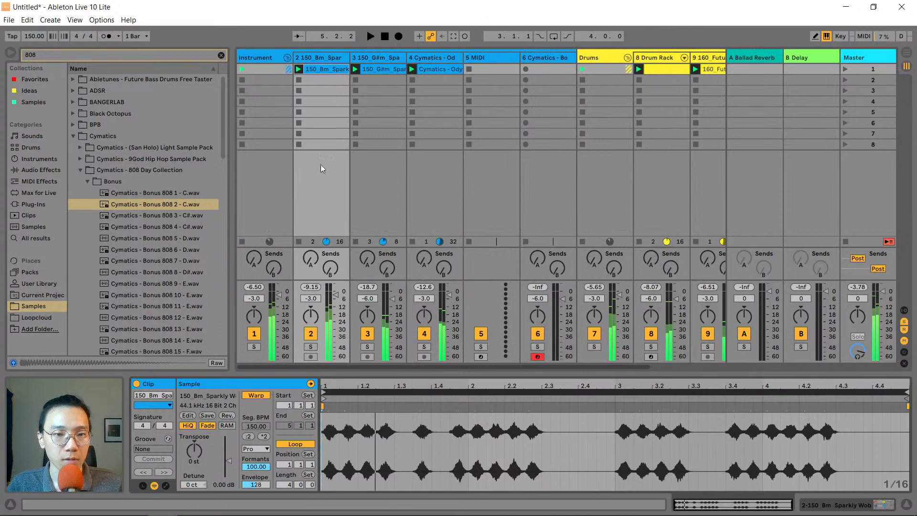
pyautogui.click(311, 347)
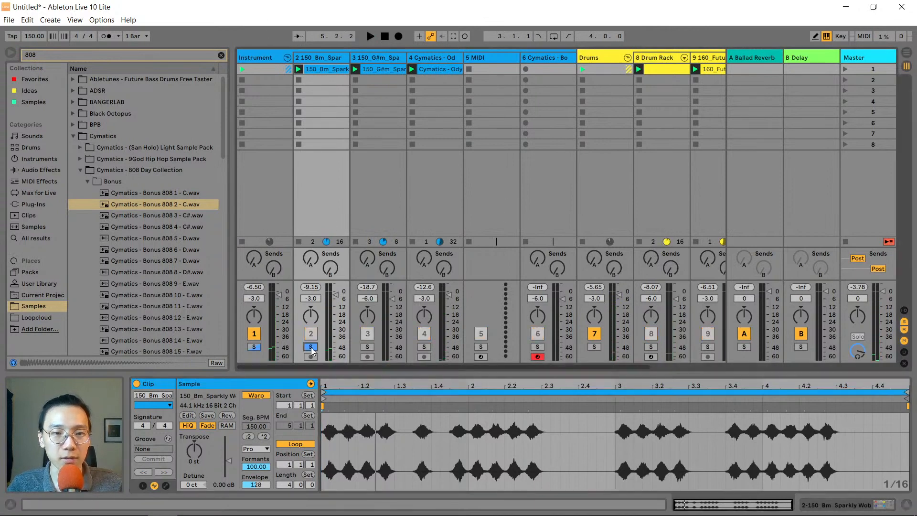
pyautogui.click(538, 346)
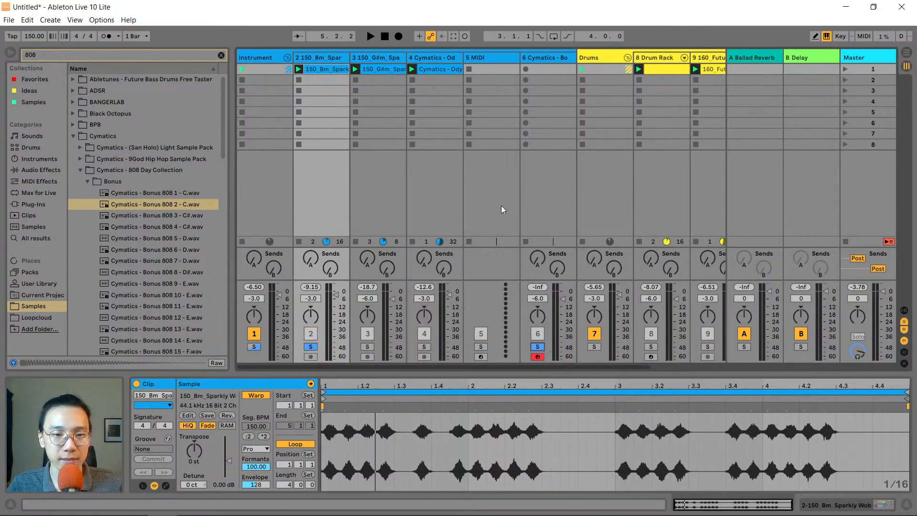
# Play the soloed loop several times while performing an 808 bass line over it
pyautogui.press('space')
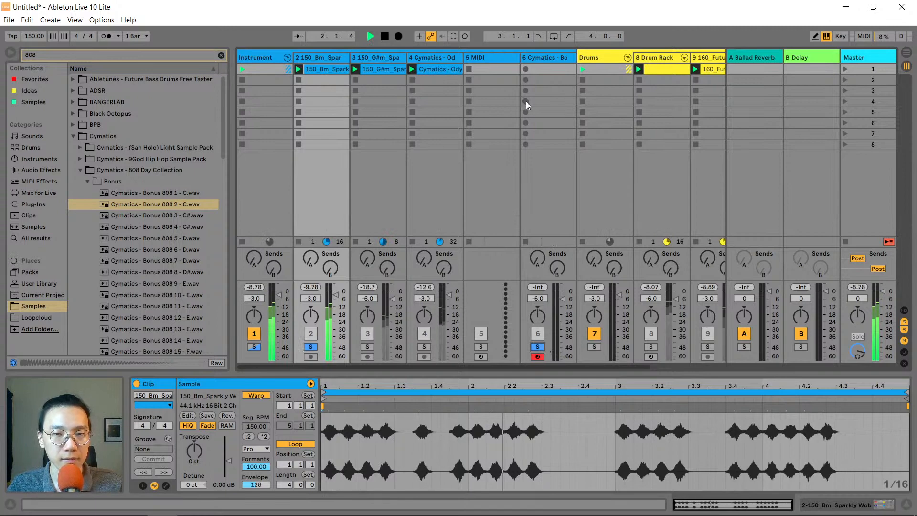
pyautogui.press('space')
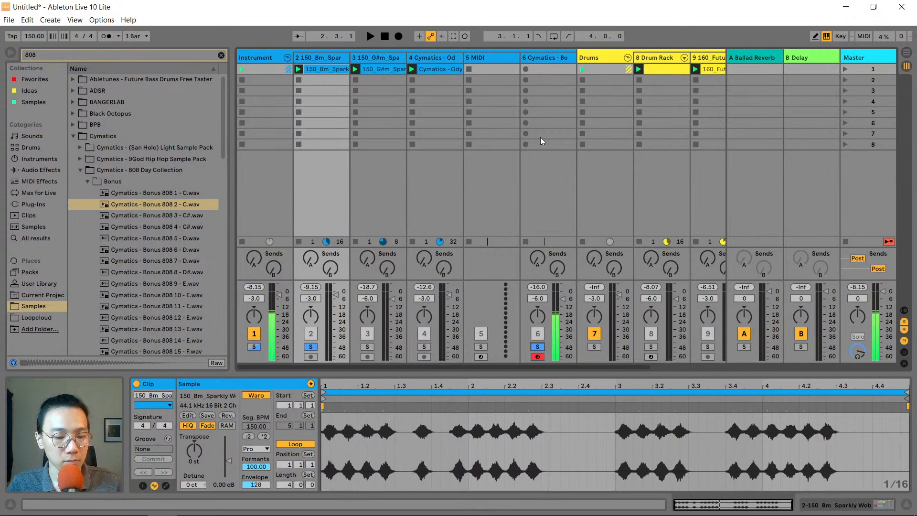
pyautogui.press('space')
pyautogui.press('space')
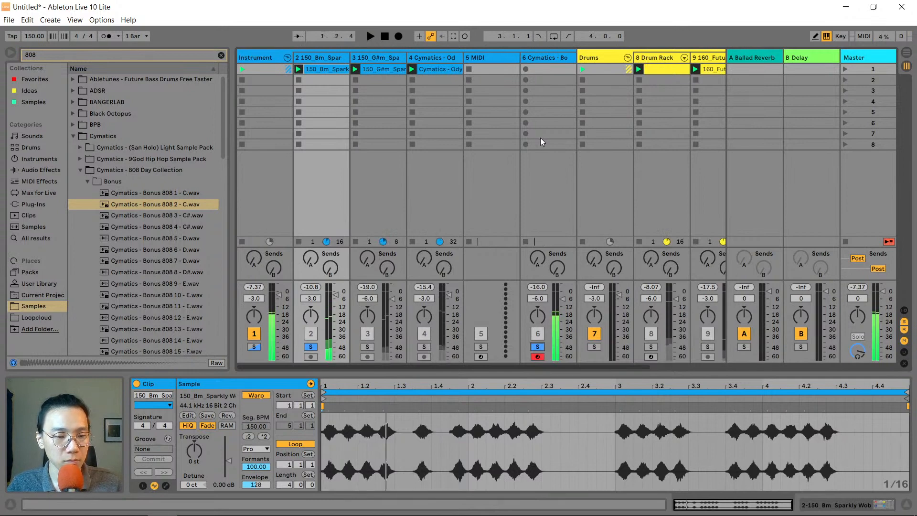
pyautogui.press('space')
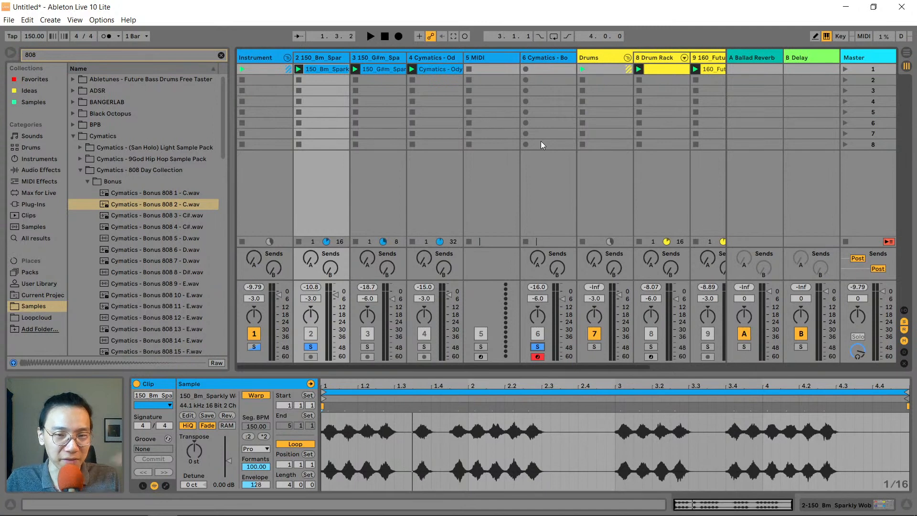
pyautogui.press('space')
pyautogui.press('space')
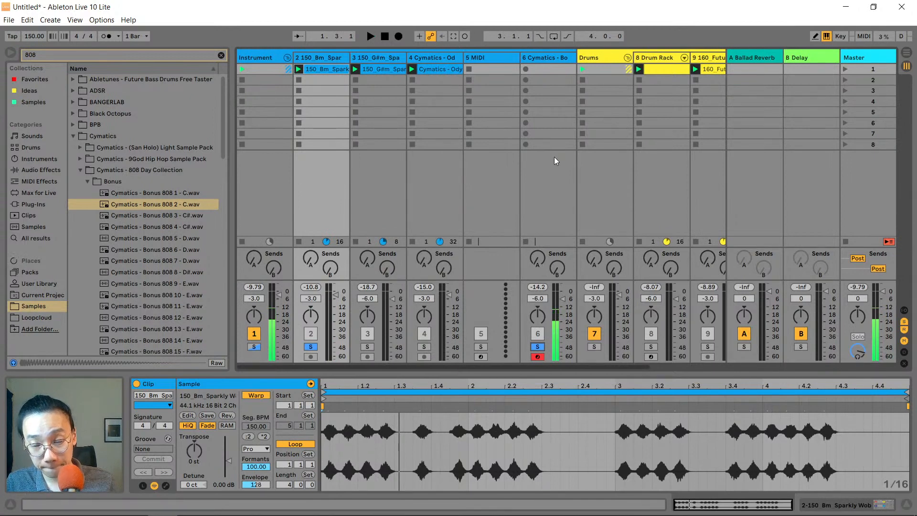
pyautogui.press('space')
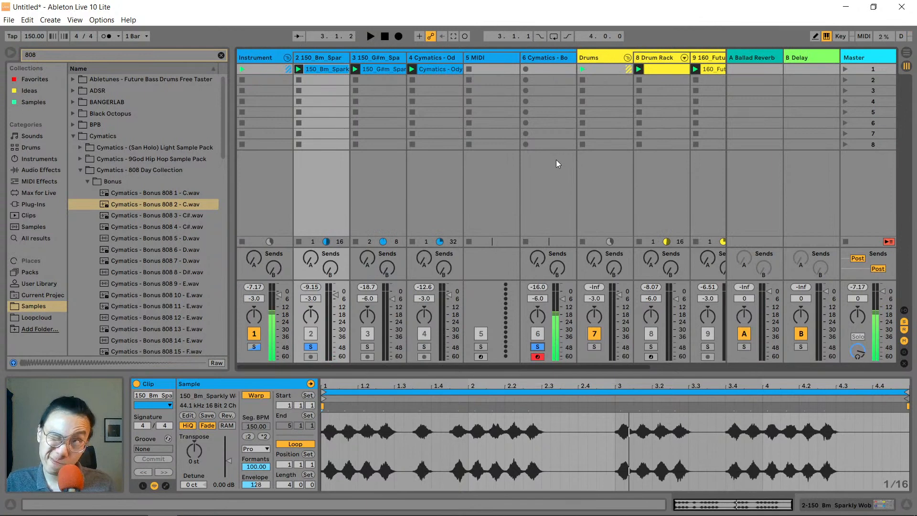
pyautogui.press('space')
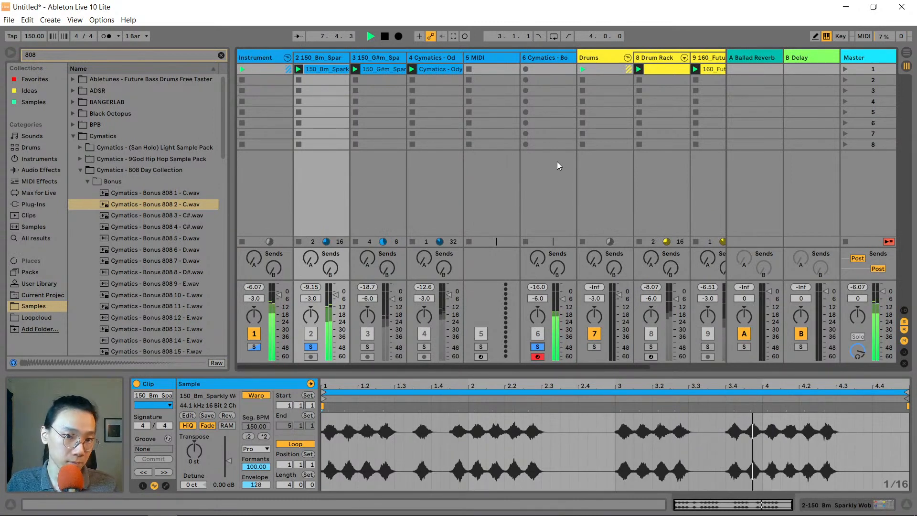
pyautogui.press('space')
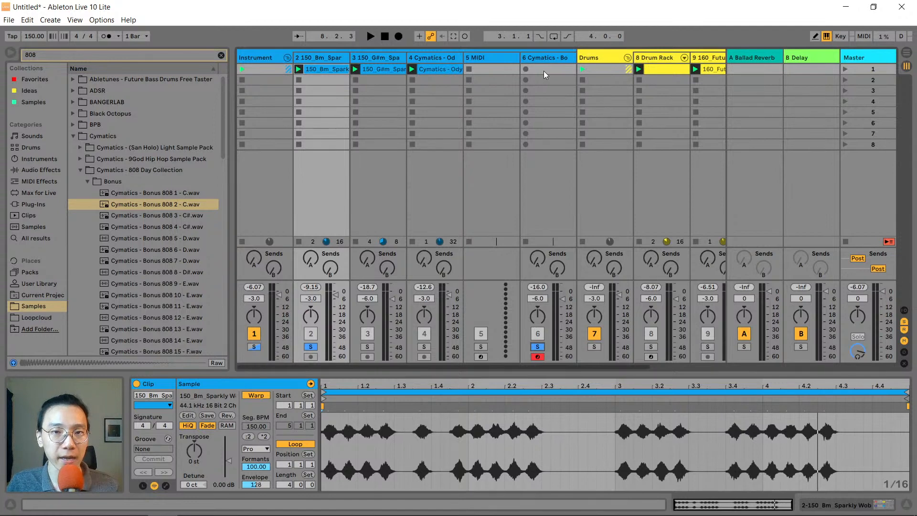
# Capture the performed 808 notes into a MIDI clip and enlarge the note editor
pyautogui.click(454, 36)
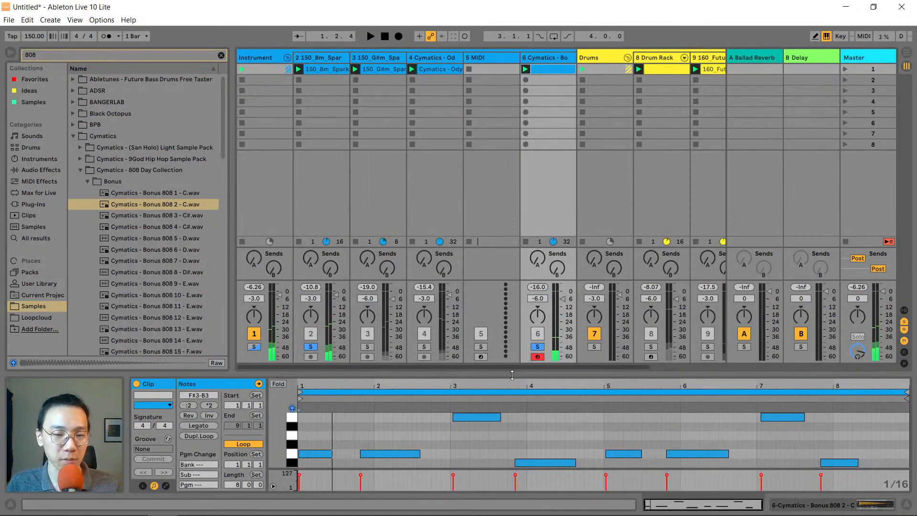
pyautogui.moveTo(510, 372); pyautogui.dragTo(516, 296)
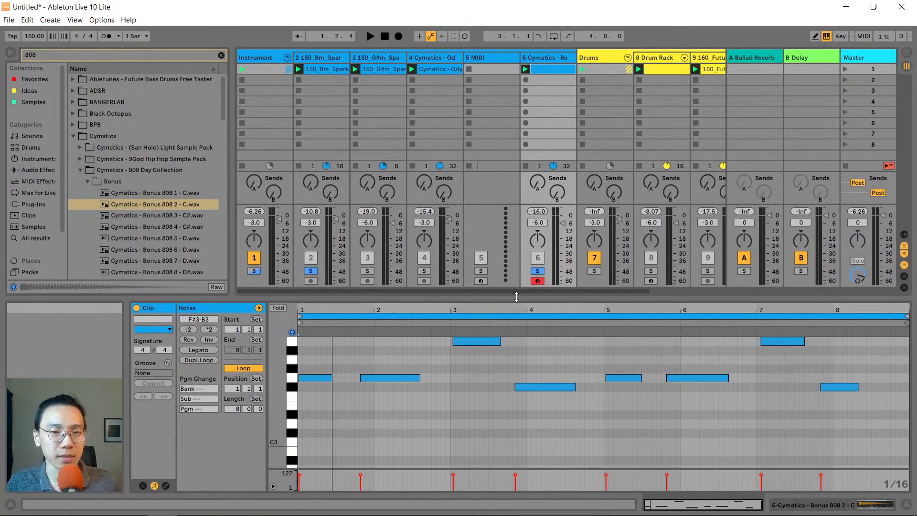
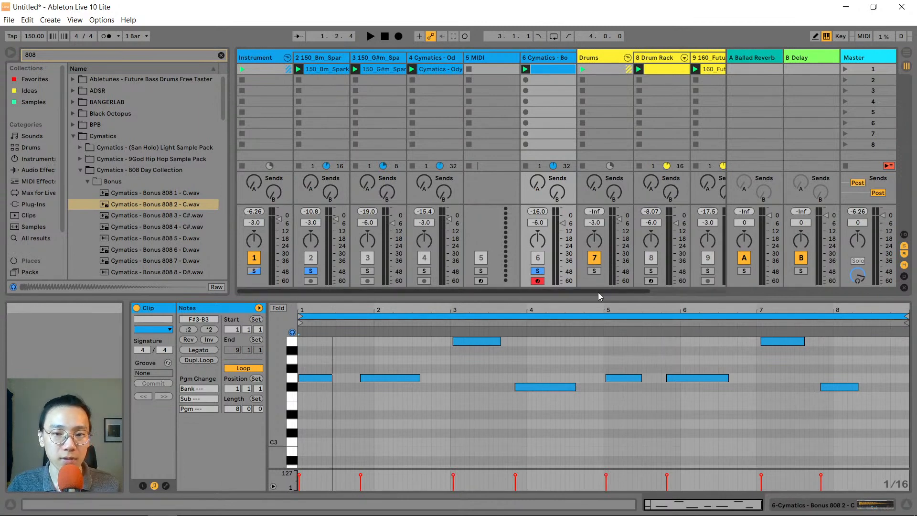
# Delete the four 808 notes in bars 5 to 8, keeping the phrase in the first four bars
pyautogui.click(614, 381)
pyautogui.click(614, 381)
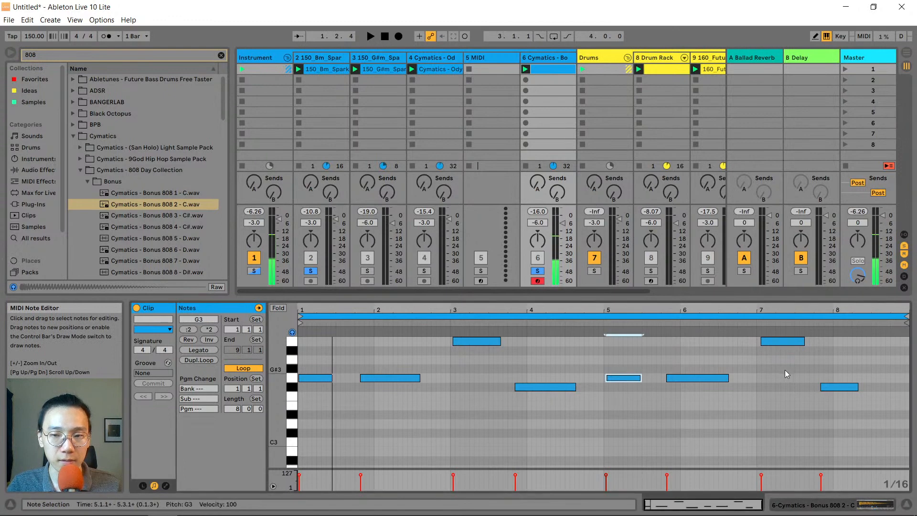
pyautogui.click(839, 387)
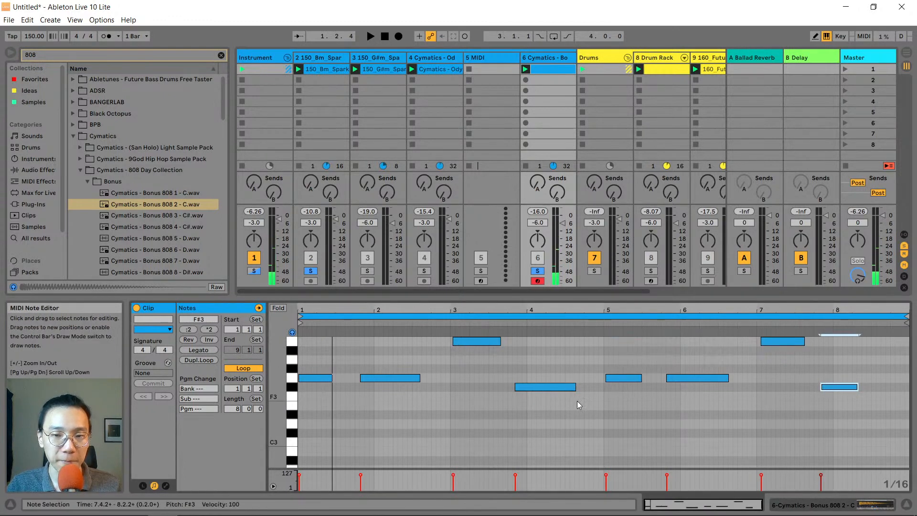
pyautogui.moveTo(579, 405); pyautogui.dragTo(298, 336)
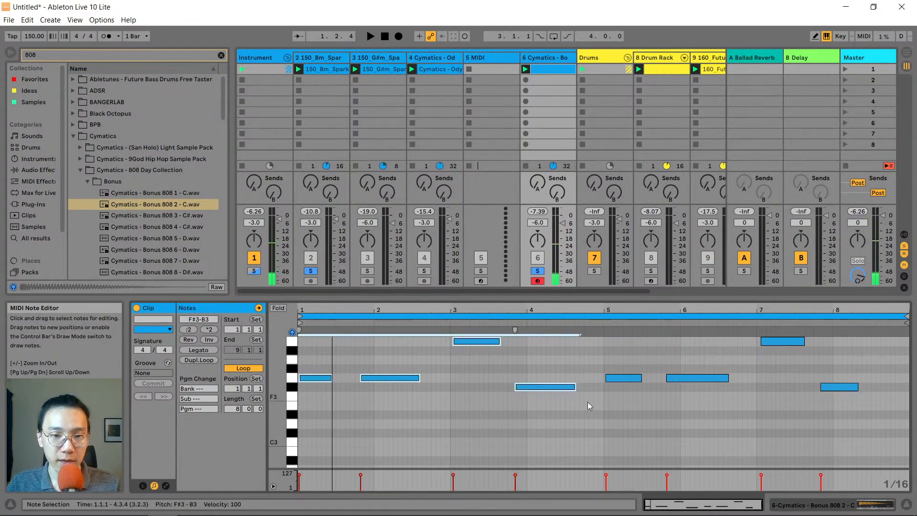
pyautogui.click(513, 420)
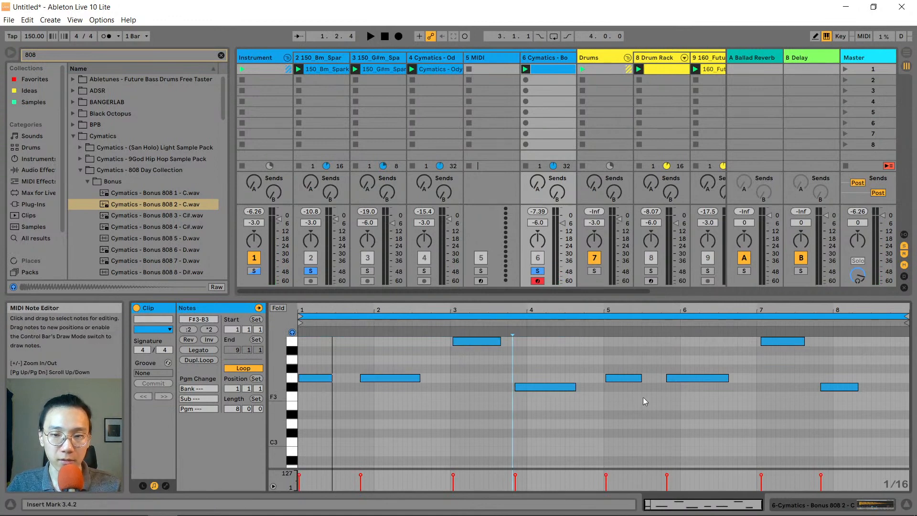
pyautogui.moveTo(880, 428); pyautogui.dragTo(604, 330)
pyautogui.press('Delete')
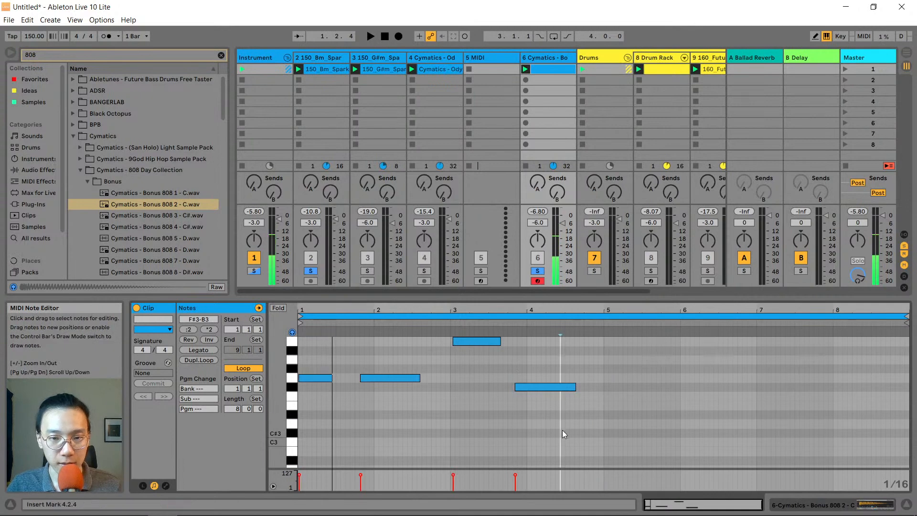
# Quantize the four remaining 808 notes to the grid and play the clip to check the timing
pyautogui.moveTo(565, 432); pyautogui.dragTo(299, 329)
pyautogui.click(350, 374)
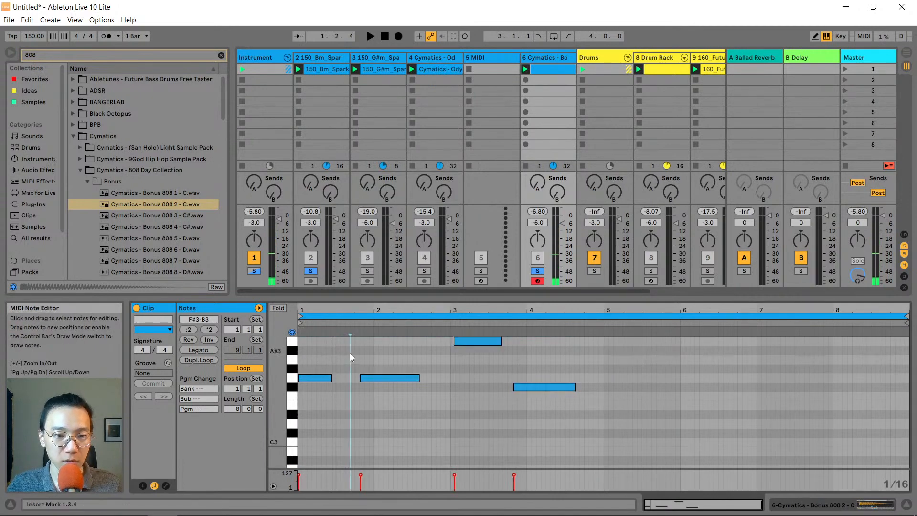
pyautogui.press('space')
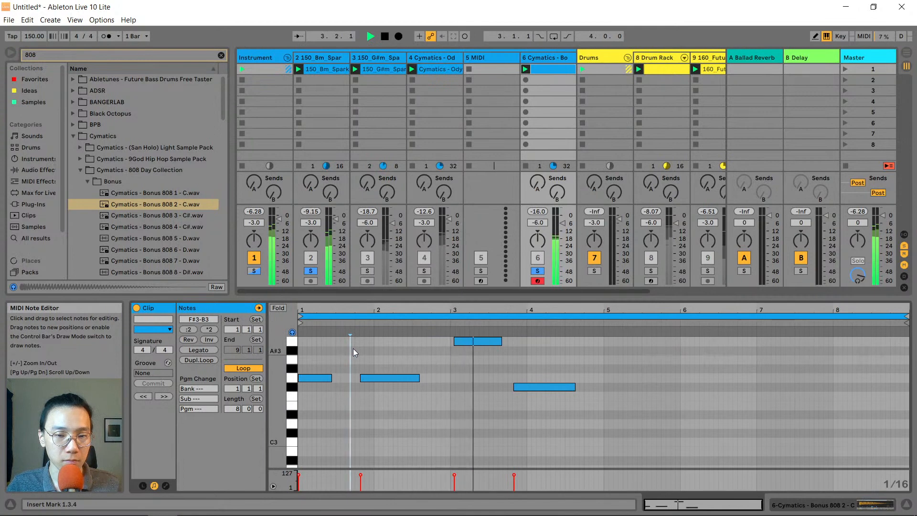
pyautogui.press('space')
# Nudge the three 808 notes after the first one slightly earlier, placing the final F#3 note at 3.4.1
pyautogui.click(534, 387)
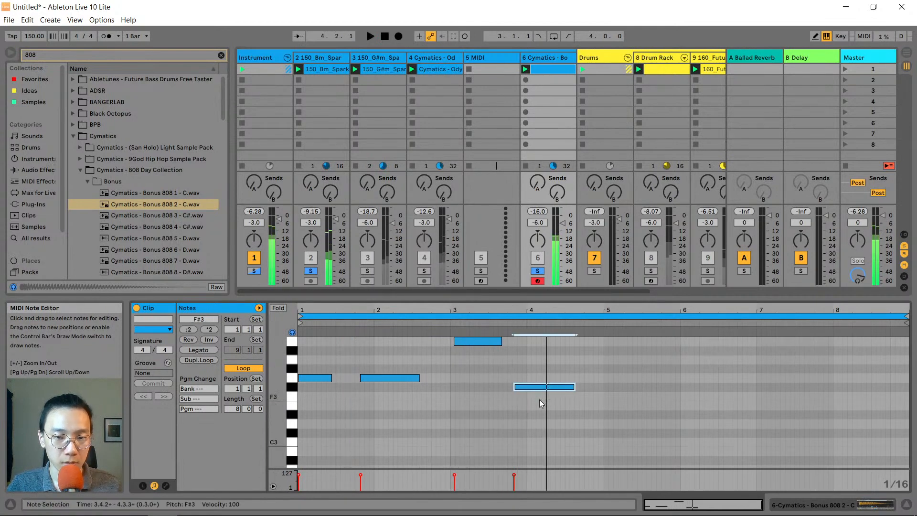
pyautogui.press('Left')
pyautogui.press('Left')
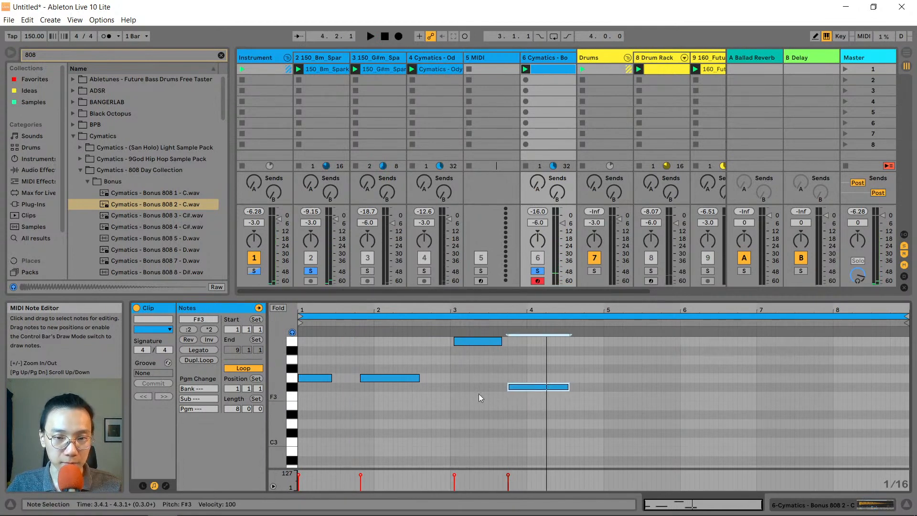
pyautogui.click(457, 342)
pyautogui.press('Left')
pyautogui.click(385, 378)
pyautogui.press('Left')
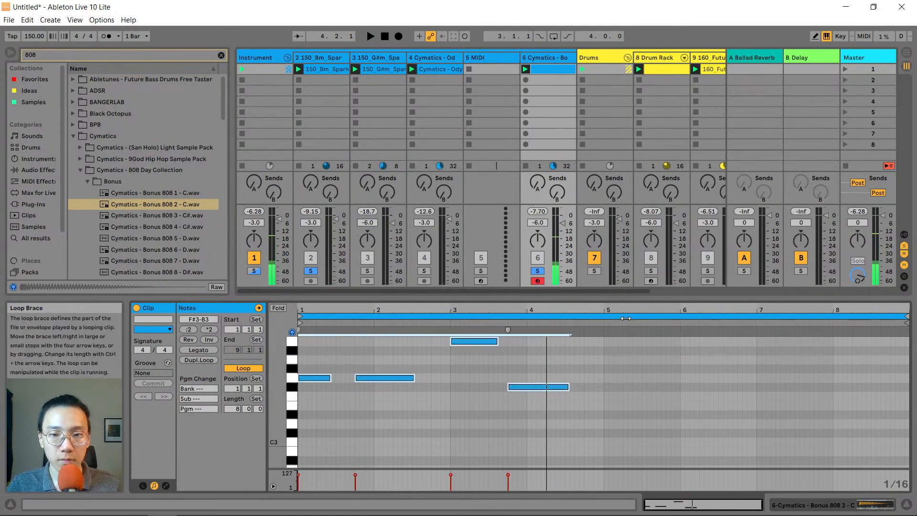
pyautogui.click(595, 386)
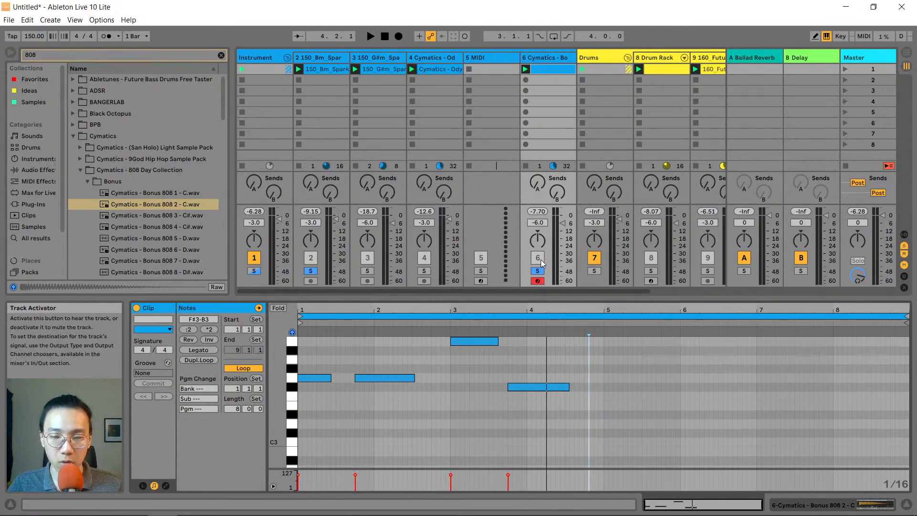
# Unsolo the tracks to play the full mix, and show the Drum Rack and 808 clips together in an enlarged note editor
pyautogui.click(540, 271)
pyautogui.press('space')
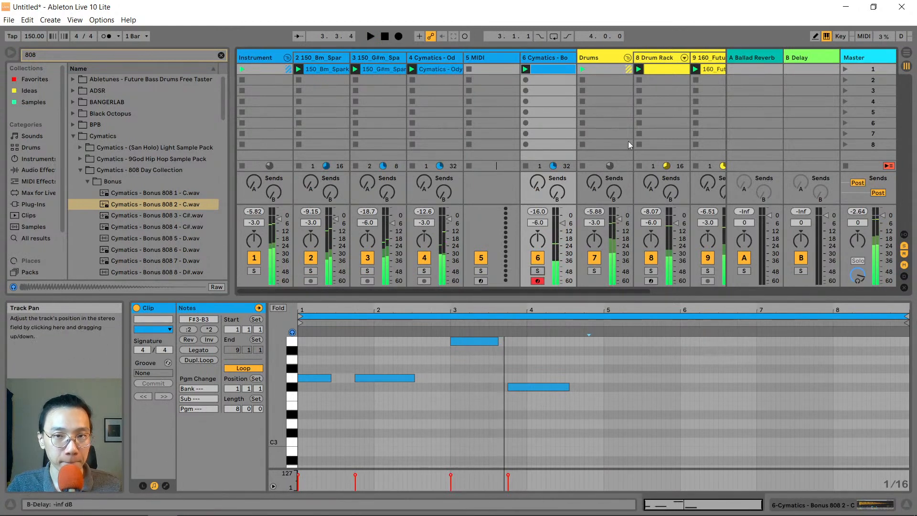
pyautogui.click(658, 75)
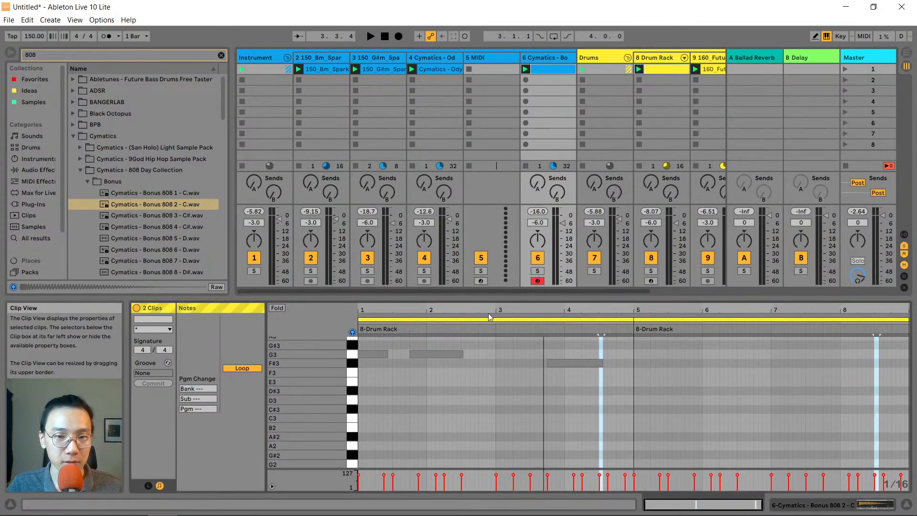
pyautogui.moveTo(485, 298); pyautogui.dragTo(472, 89)
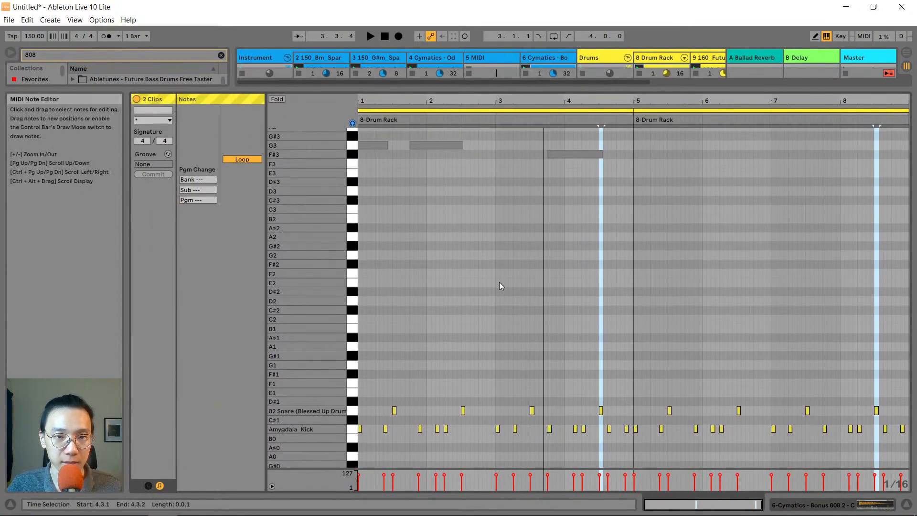
pyautogui.scroll(2, 501, 285)
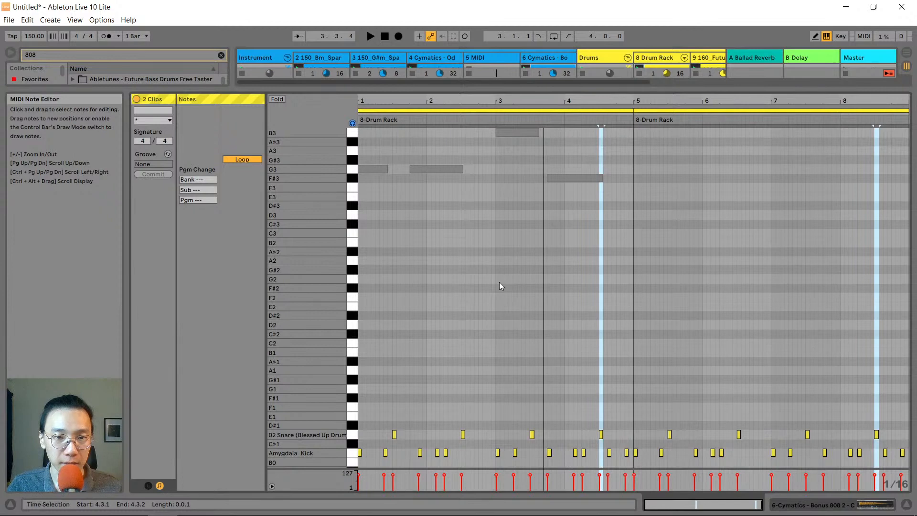
# Move the second G3 808 note to 1.2.3, shorten it to end at 1.3.1, and add a G3 note from 1.4.3 to 2.3.1
pyautogui.moveTo(372, 98); pyautogui.dragTo(393, 160)
pyautogui.click(509, 170)
pyautogui.moveTo(506, 170); pyautogui.dragTo(458, 169)
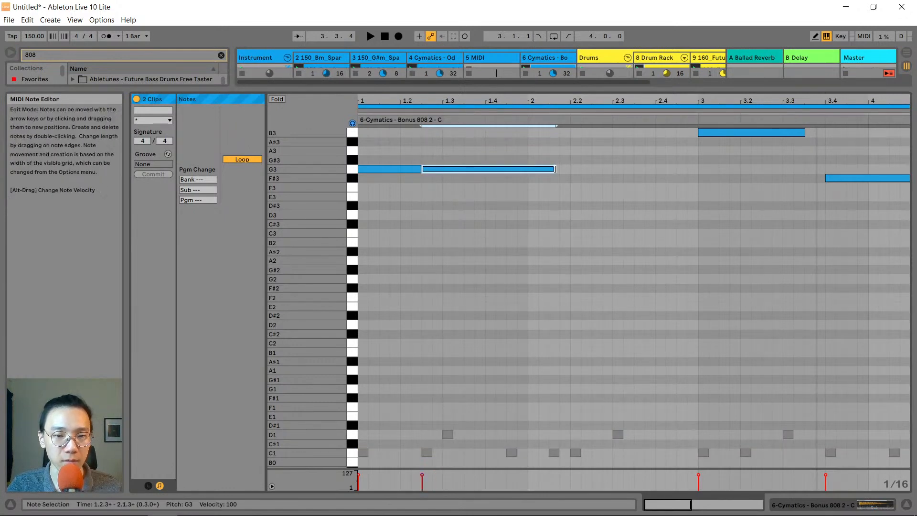
pyautogui.moveTo(557, 169); pyautogui.dragTo(442, 168)
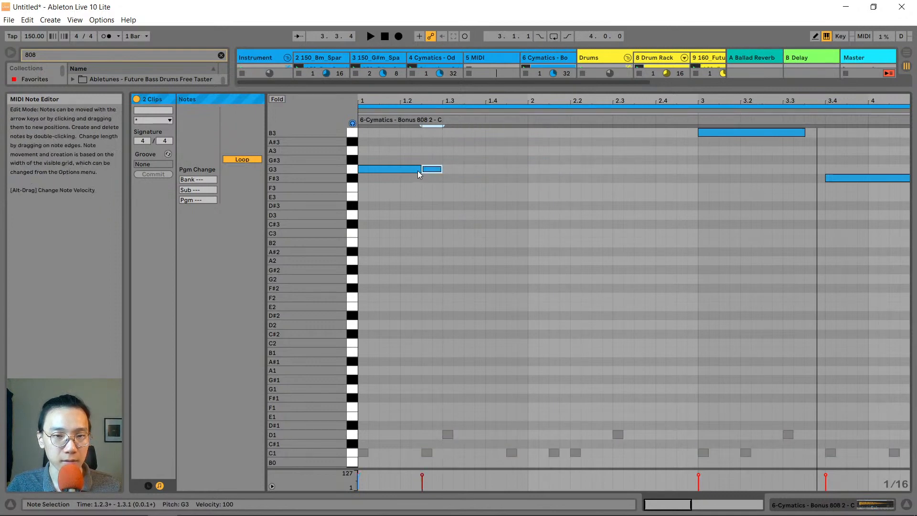
pyautogui.doubleClick(512, 169)
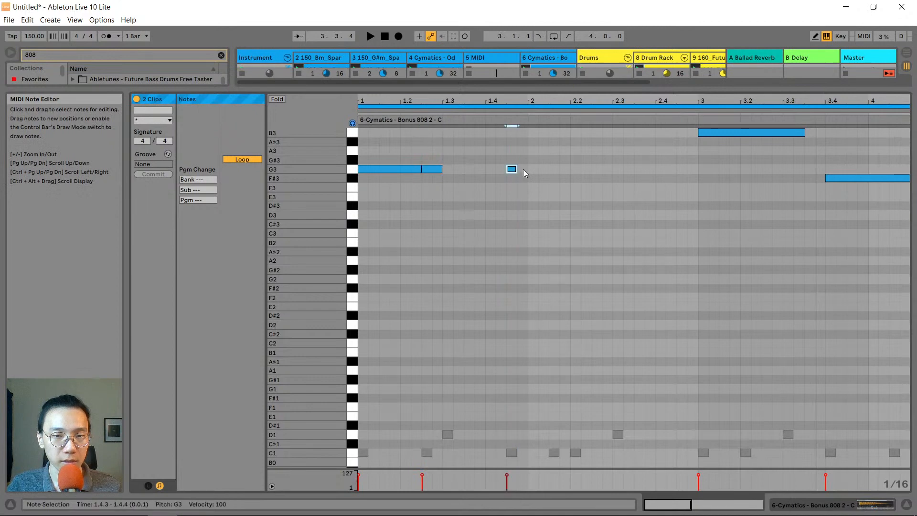
pyautogui.moveTo(518, 167); pyautogui.dragTo(613, 167)
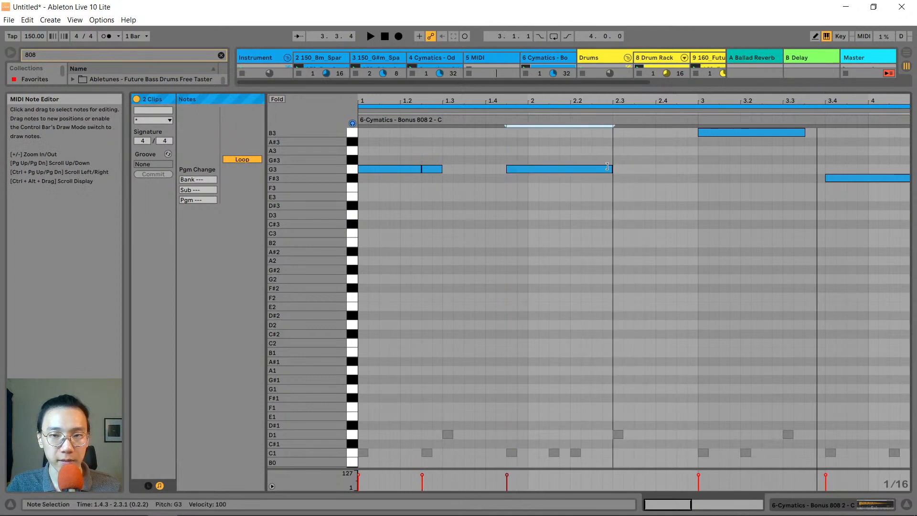
# Shorten the B3 note to end at 3.3.1 and the F#3 note to end at 4.2.4, and play the result
pyautogui.moveTo(691, 101); pyautogui.dragTo(691, 79)
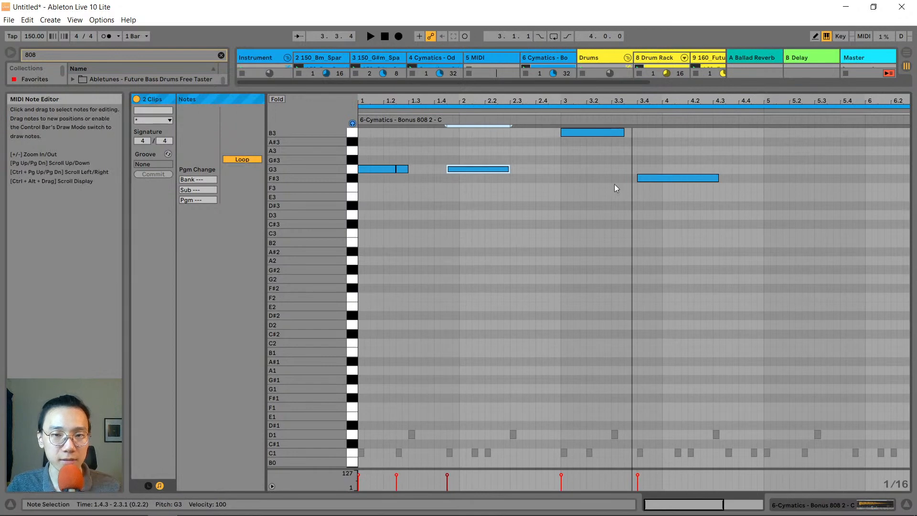
pyautogui.moveTo(623, 132); pyautogui.dragTo(611, 132)
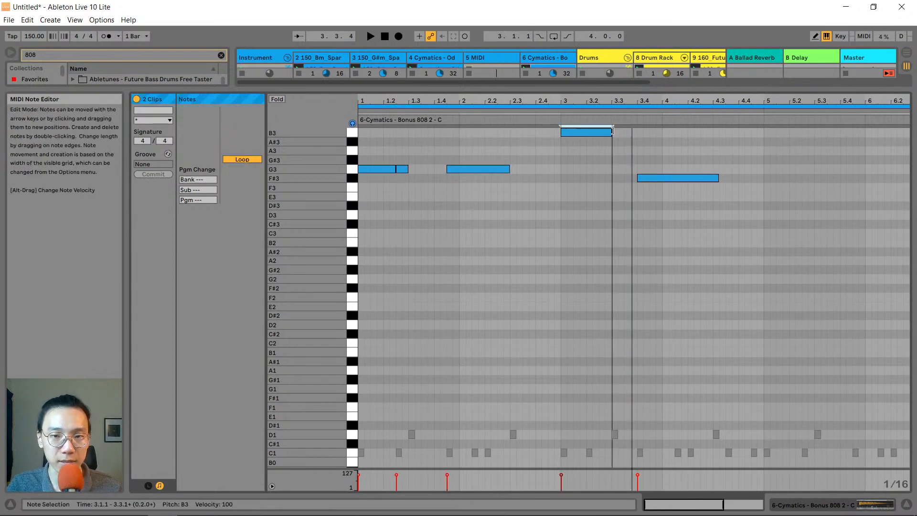
pyautogui.click(682, 178)
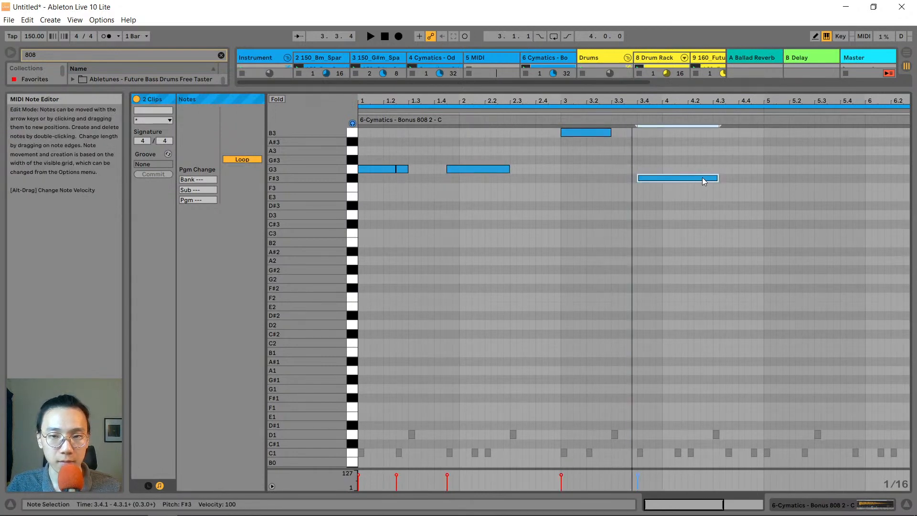
pyautogui.moveTo(717, 177); pyautogui.dragTo(709, 177)
pyautogui.press('space')
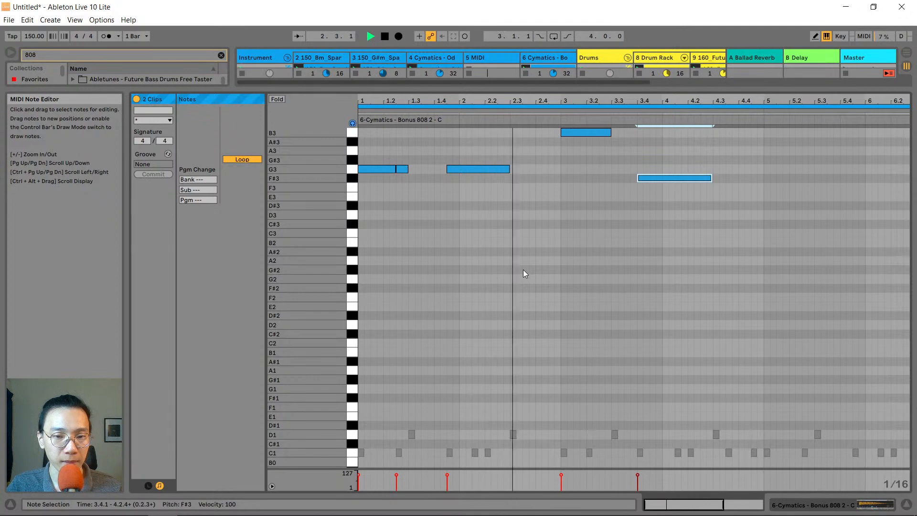
pyautogui.press('space')
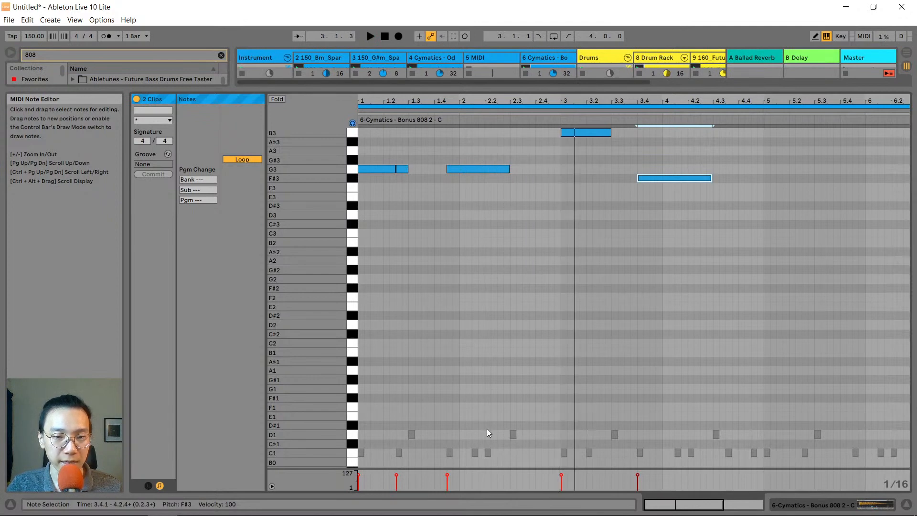
# Split the long G3 note by adding G3 notes at 2.1.3 and 2.2.1, the last one ending at 2.3.1
pyautogui.moveTo(510, 169)
pyautogui.mouseDown()
pyautogui.moveTo(472, 168)
pyautogui.moveTo(509, 169)
pyautogui.mouseUp()
pyautogui.click(477, 166)
pyautogui.doubleClick(477, 166)
pyautogui.doubleClick(494, 168)
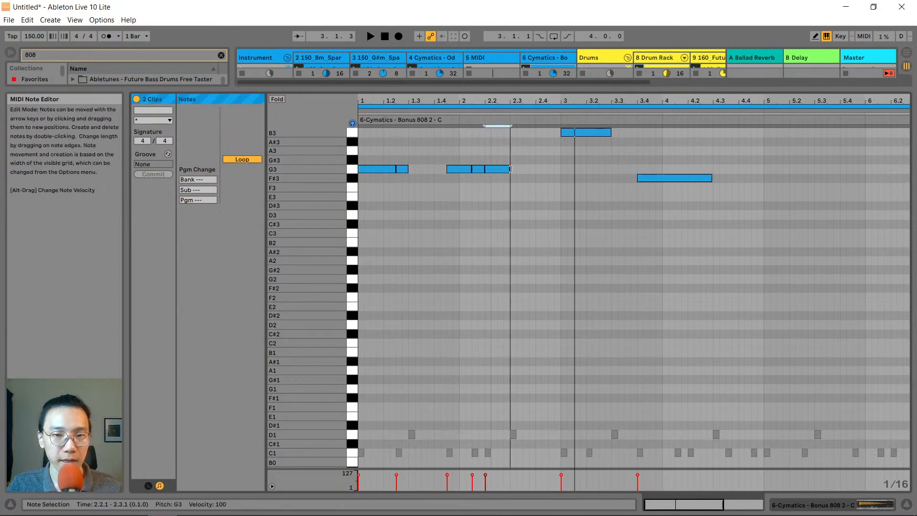
# Raise the short 808 note at 2.1.3 an octave to G4 and play the bass line with the mix
pyautogui.click(478, 169)
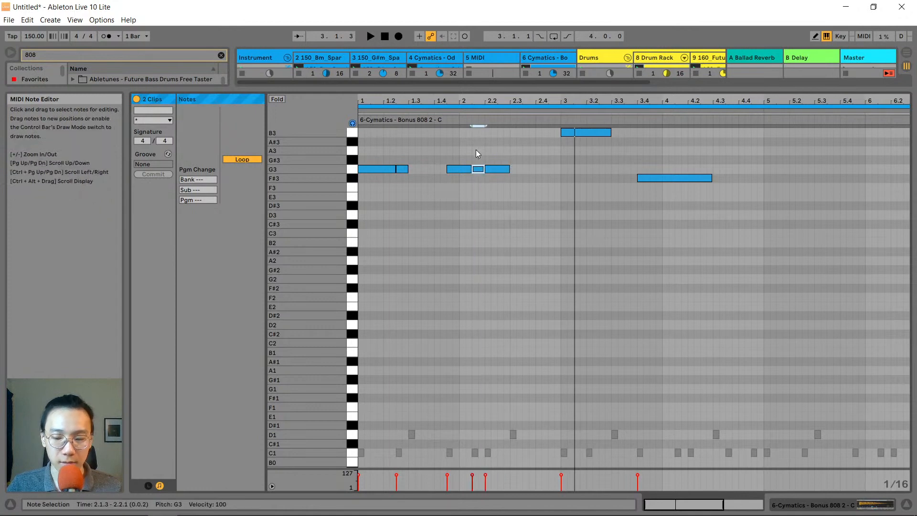
pyautogui.hotkey('shift', 'Up')
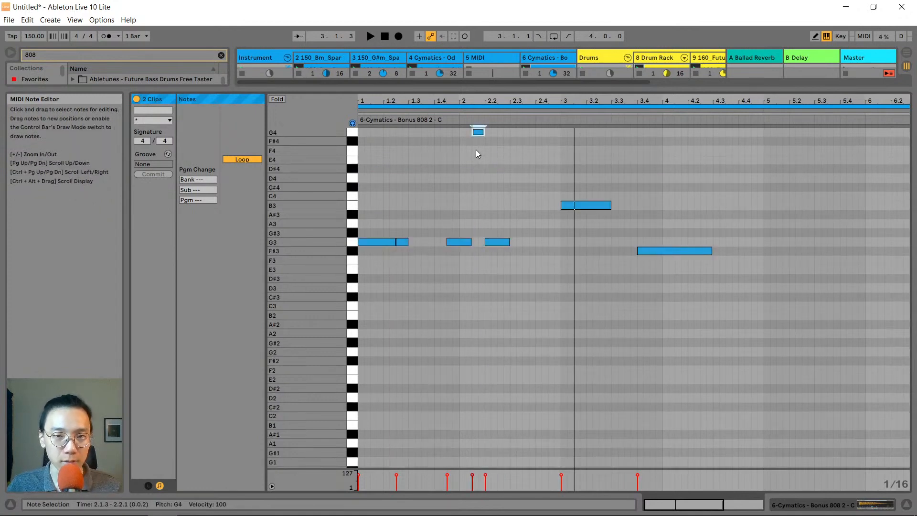
pyautogui.press('space')
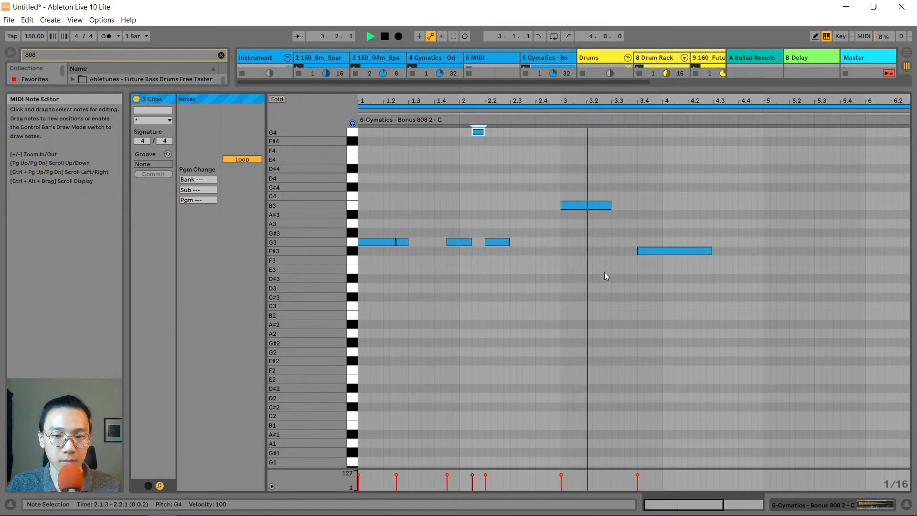
pyautogui.scroll(-2, 619, 279)
pyautogui.scroll(-1, 621, 280)
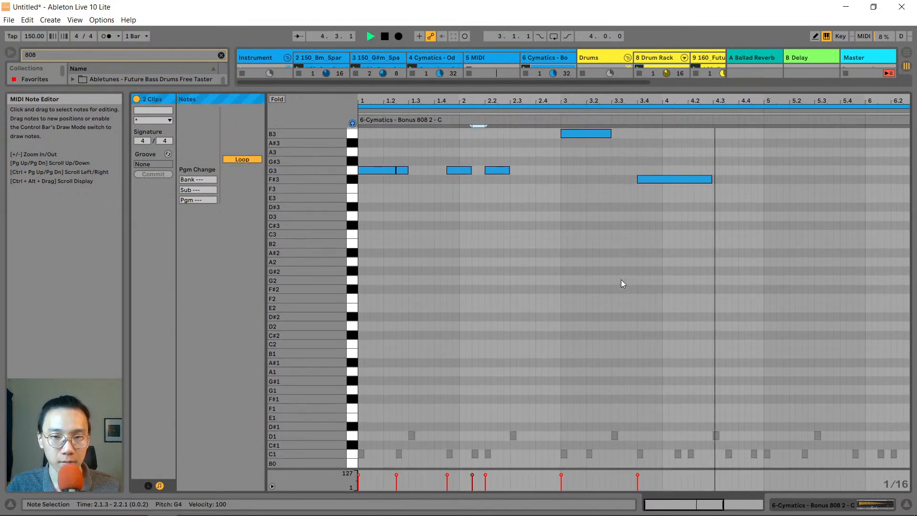
pyautogui.press('space')
# Shorten the B3 note at bar 3 to end at 3.1.3 and add a second B3 note from 3.2.1 to 3.4.1
pyautogui.scroll(1, 620, 279)
pyautogui.moveTo(608, 158); pyautogui.dragTo(573, 158)
pyautogui.scroll(-2, 594, 188)
pyautogui.scroll(1, 588, 143)
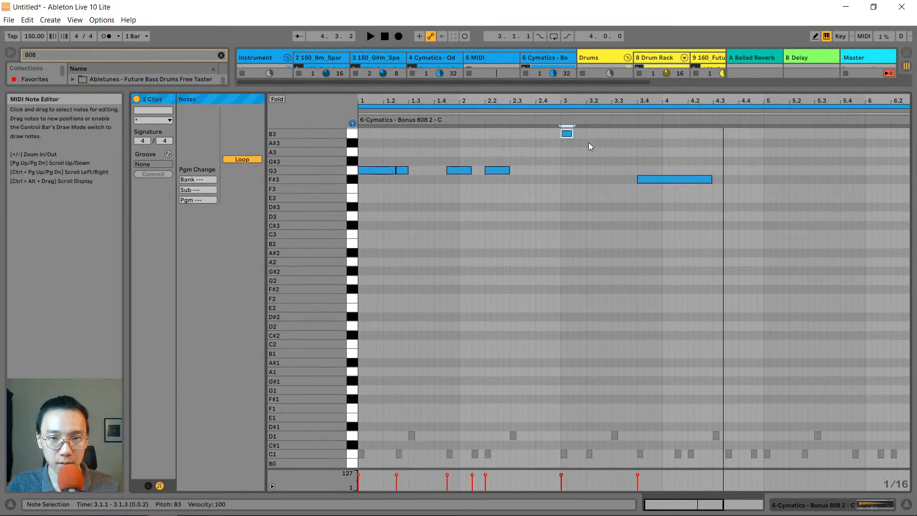
pyautogui.doubleClick(590, 134)
pyautogui.moveTo(595, 134); pyautogui.dragTo(636, 134)
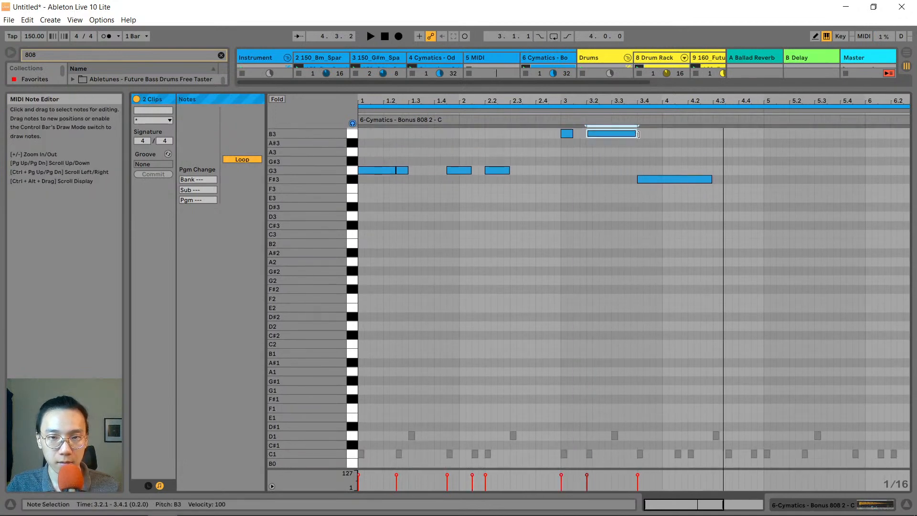
# Extend the B3 note at bar 3 to 3.2.1, raise it one octave to B4, and audition it
pyautogui.scroll(1, 574, 156)
pyautogui.moveTo(573, 146); pyautogui.dragTo(584, 146)
pyautogui.scroll(3, 580, 213)
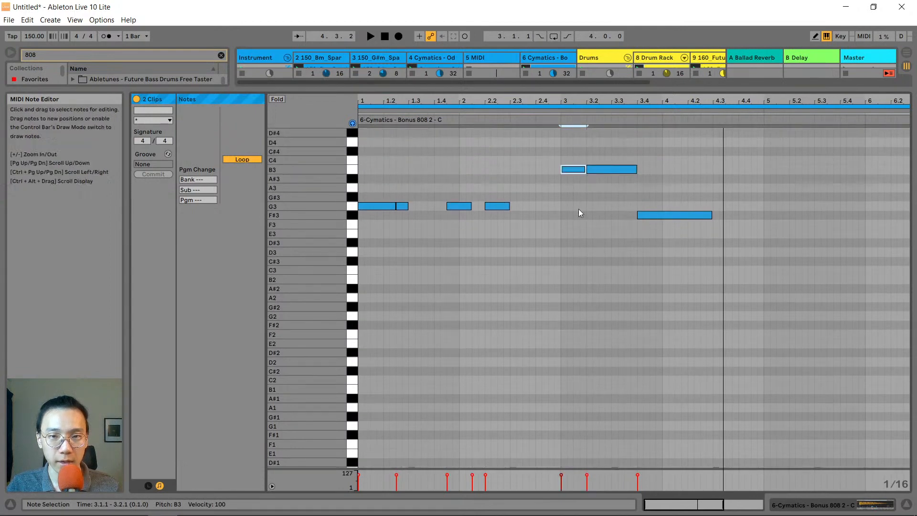
pyautogui.hotkey('shift', 'Up')
pyautogui.press('space')
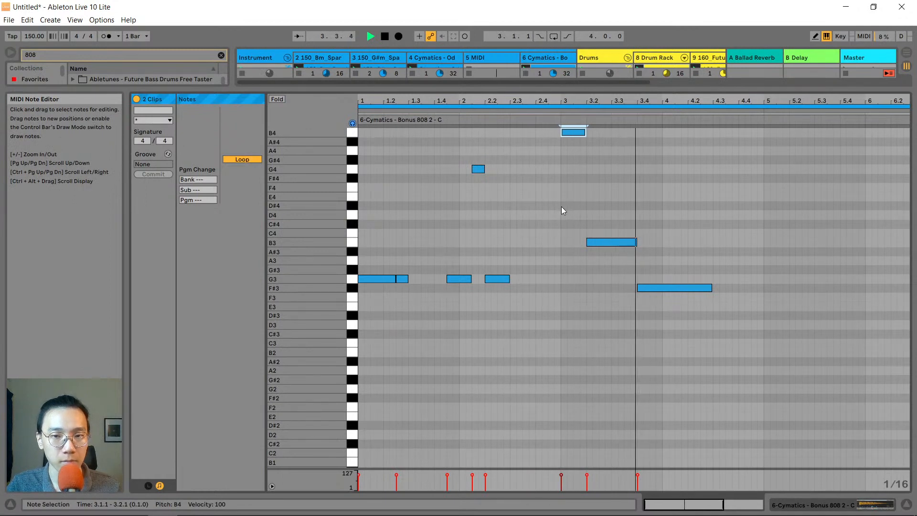
pyautogui.scroll(2, 563, 204)
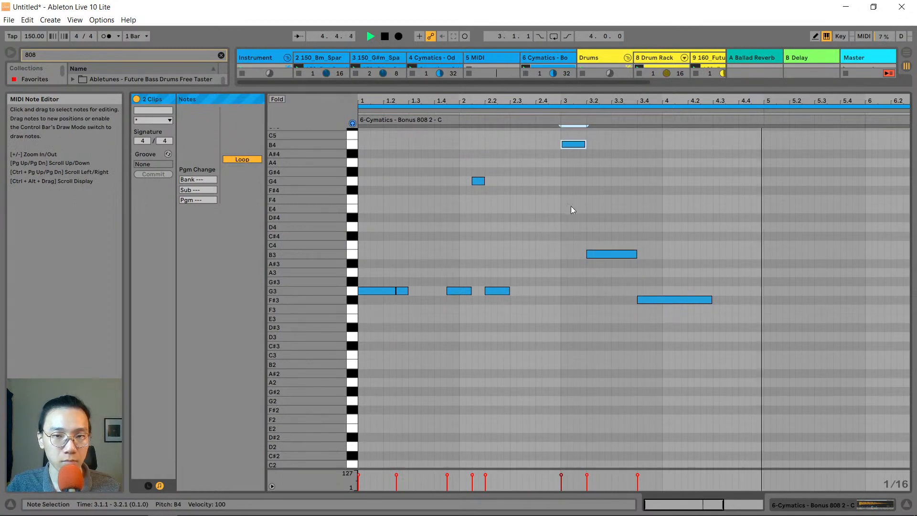
pyautogui.press('space')
# Shorten the B4 note to end at 3.1.3, add an F#4 note from 3.1.3 to 3.2.1, and listen back
pyautogui.moveTo(586, 167); pyautogui.dragTo(574, 166)
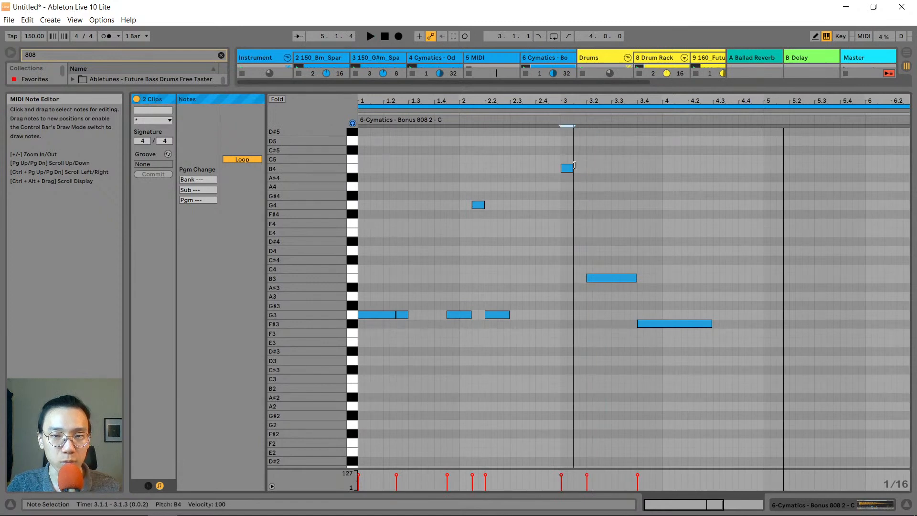
pyautogui.doubleClick(578, 213)
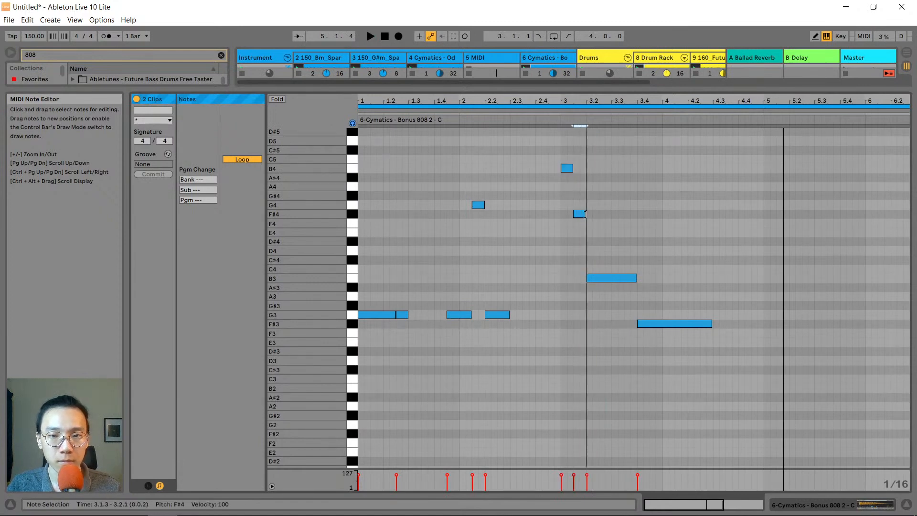
pyautogui.press('space')
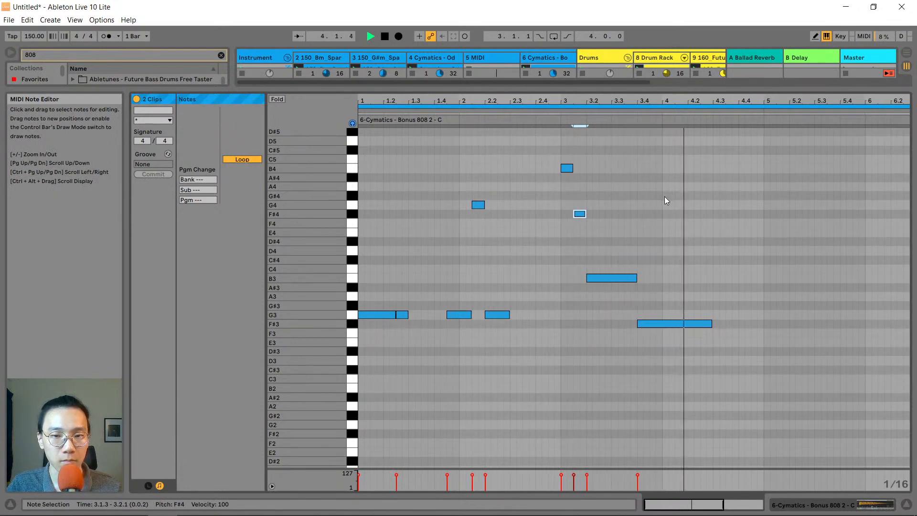
pyautogui.scroll(3, 664, 196)
pyautogui.scroll(-5, 664, 200)
pyautogui.press('space')
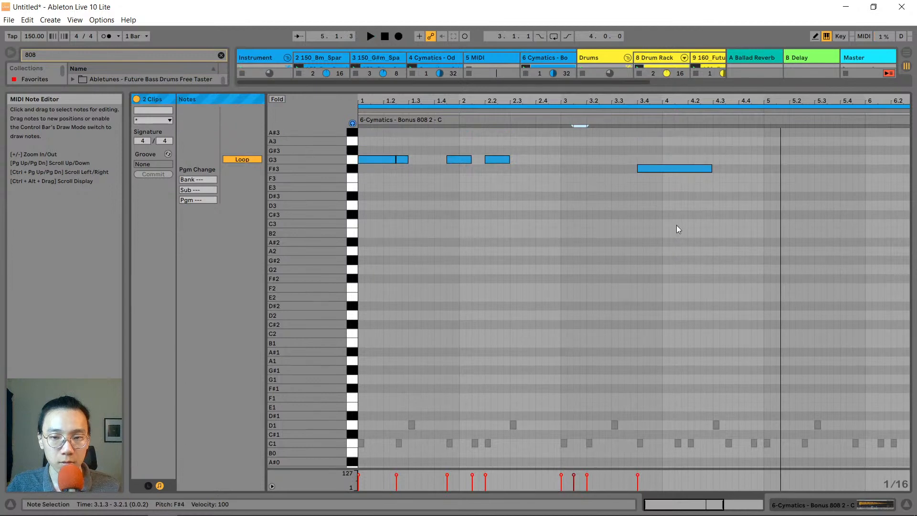
# Divide the long F#3 note at 4.1.3 into two notes, the second ending at 4.3.1, and listen back
pyautogui.moveTo(715, 168)
pyautogui.mouseDown()
pyautogui.moveTo(674, 168)
pyautogui.moveTo(712, 168)
pyautogui.mouseUp()
pyautogui.doubleClick(677, 168)
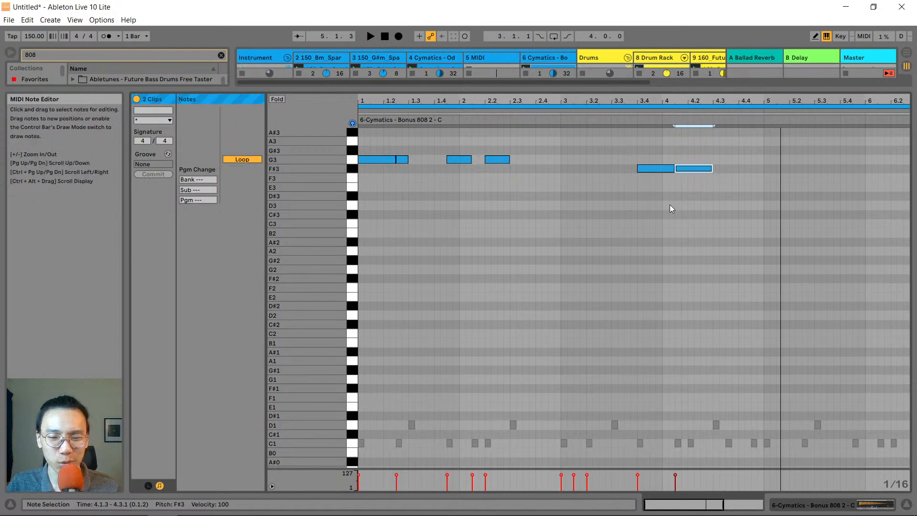
pyautogui.press('space')
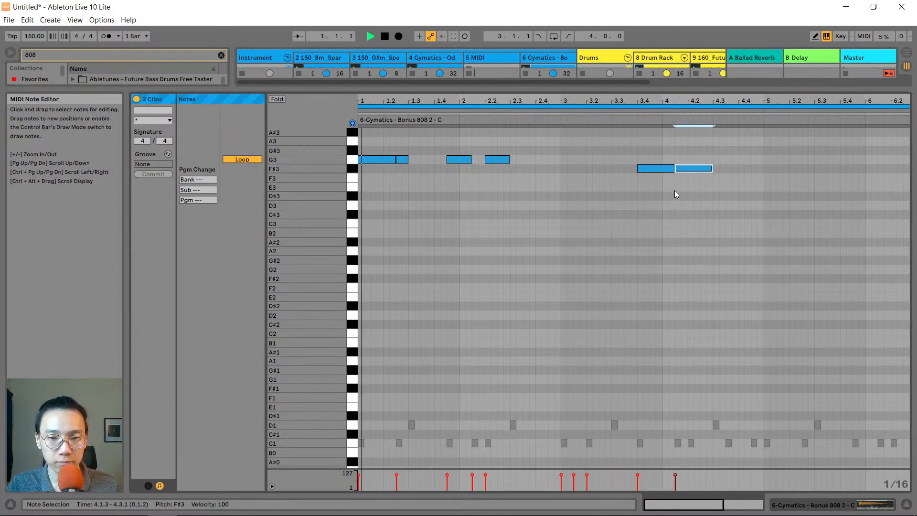
pyautogui.scroll(6, 674, 190)
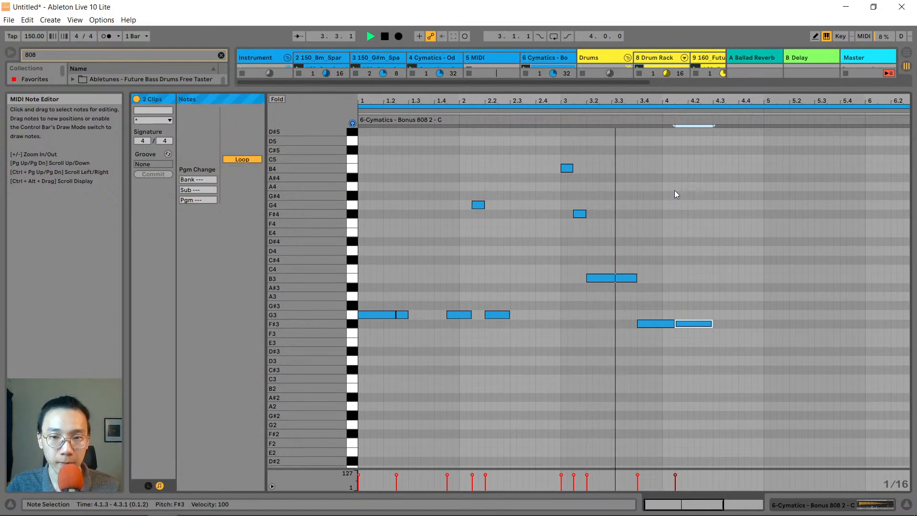
pyautogui.scroll(-1, 653, 223)
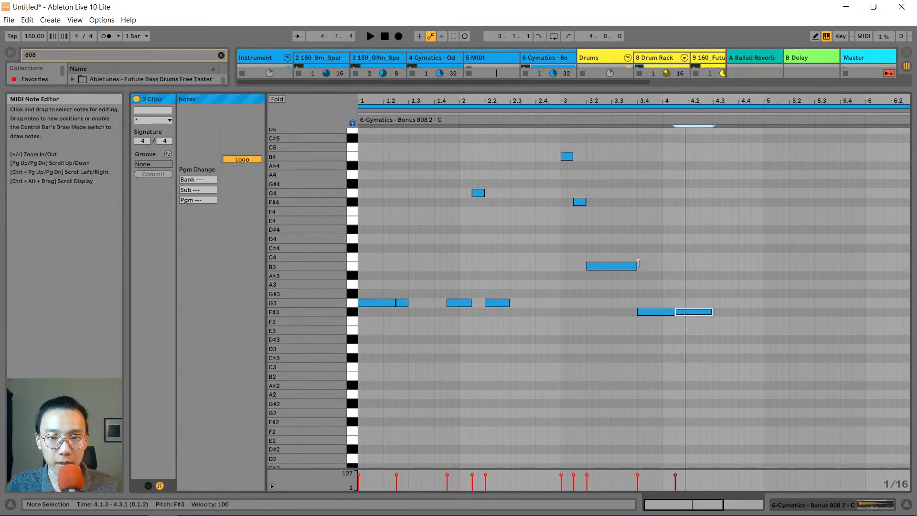
# Shorten the B3 note in bar 3 to end at 3.3.1 and audition the bassline
pyautogui.moveTo(638, 263); pyautogui.dragTo(610, 266)
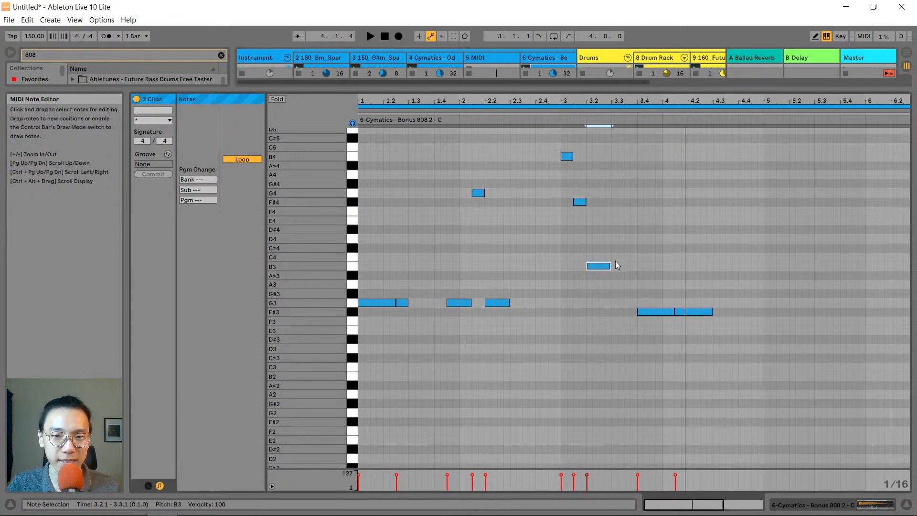
pyautogui.press('space')
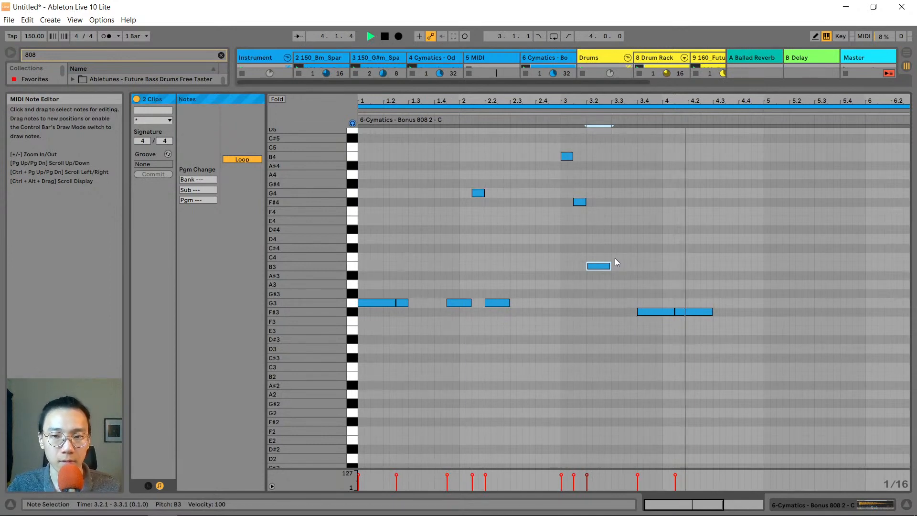
pyautogui.press('space')
# Shorten the F#3 note at 4.1.3 to end at 4.2.1 and add another F#3 note from 4.2.1 to 4.3.1
pyautogui.scroll(-6, 678, 260)
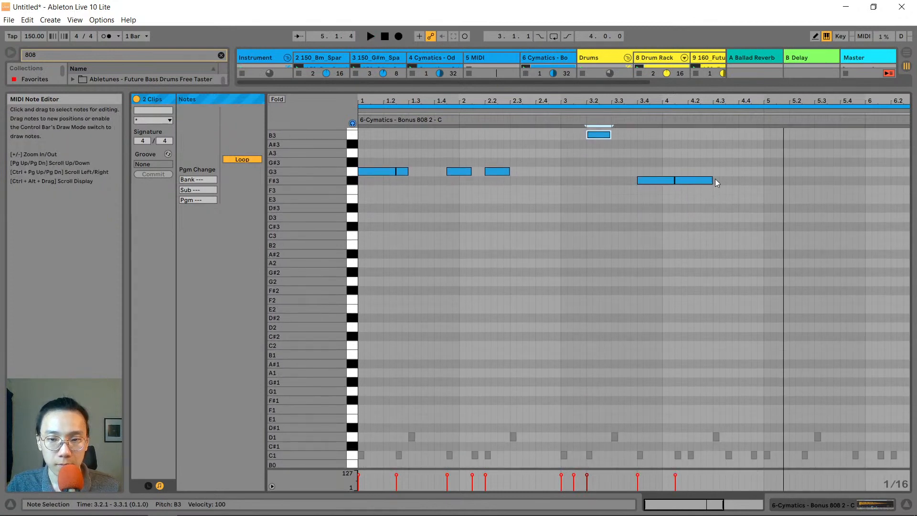
pyautogui.moveTo(711, 180); pyautogui.dragTo(692, 181)
pyautogui.scroll(-1, 694, 182)
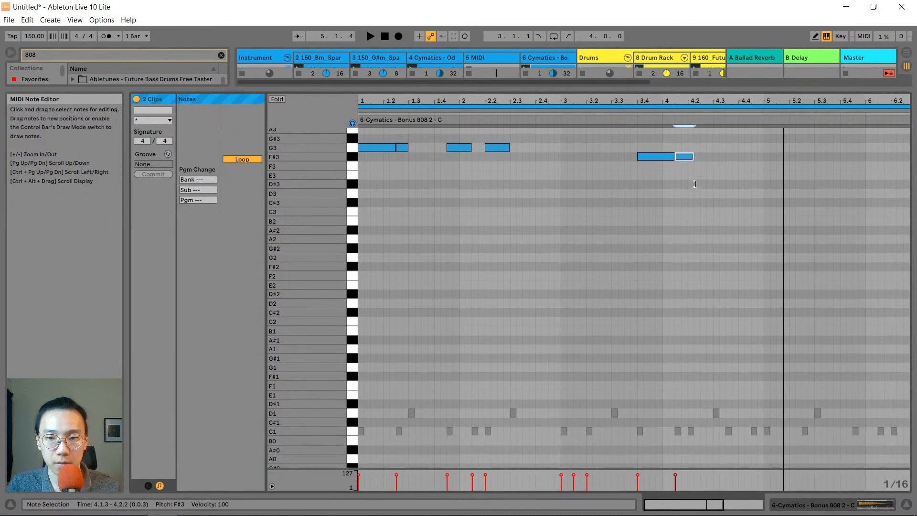
pyautogui.click(678, 242)
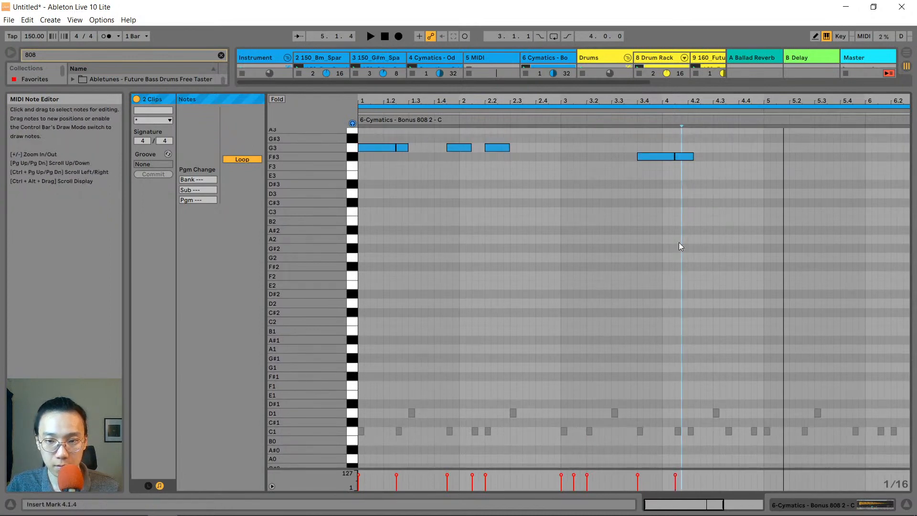
pyautogui.click(673, 243)
pyautogui.click(686, 233)
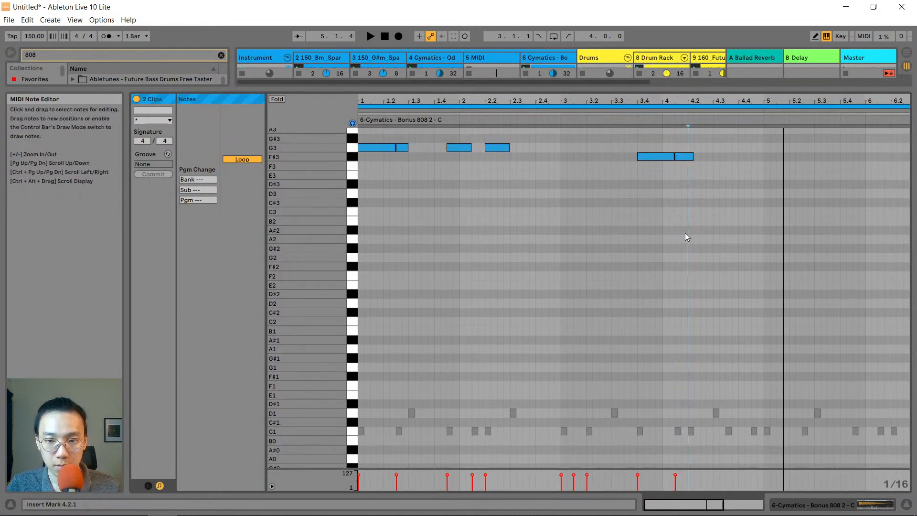
pyautogui.hotkey('ctrl', 'e')
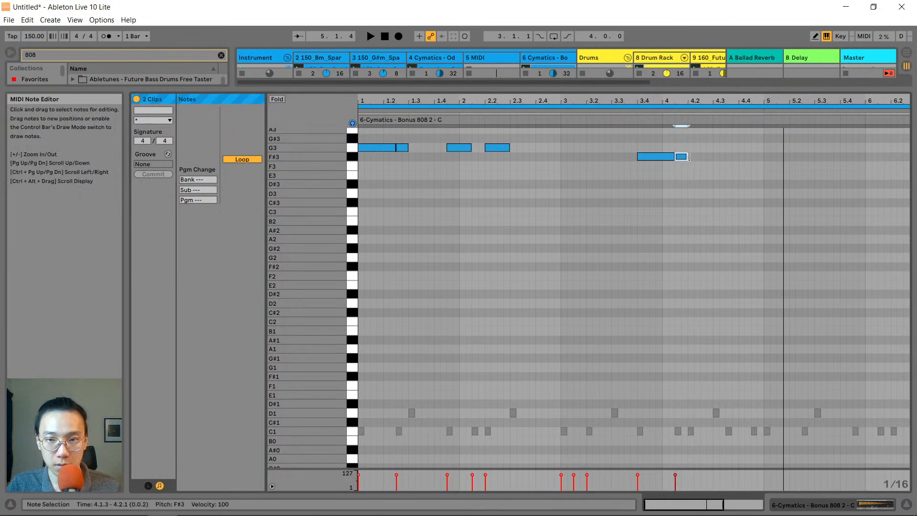
pyautogui.moveTo(691, 157); pyautogui.dragTo(710, 157)
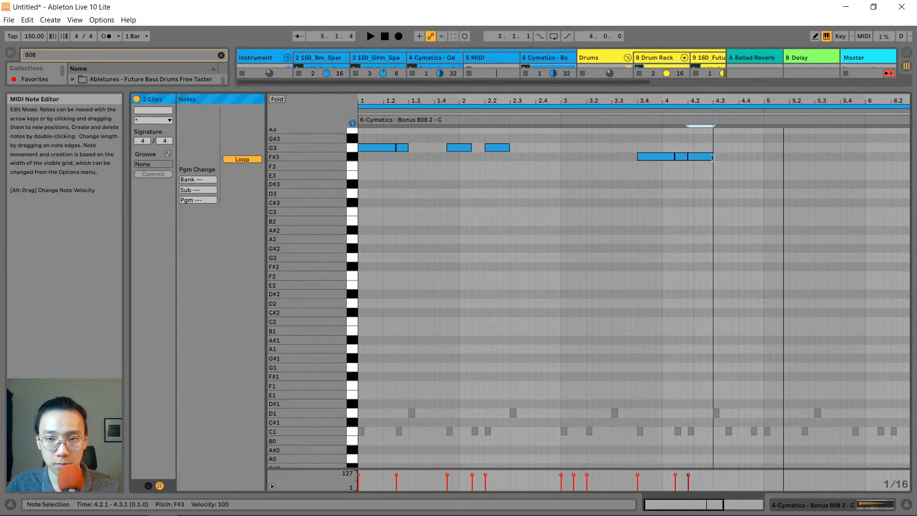
# Raise the short F#3 note at 4.1.3 one octave to F#4 and audition the pattern
pyautogui.scroll(2, 664, 190)
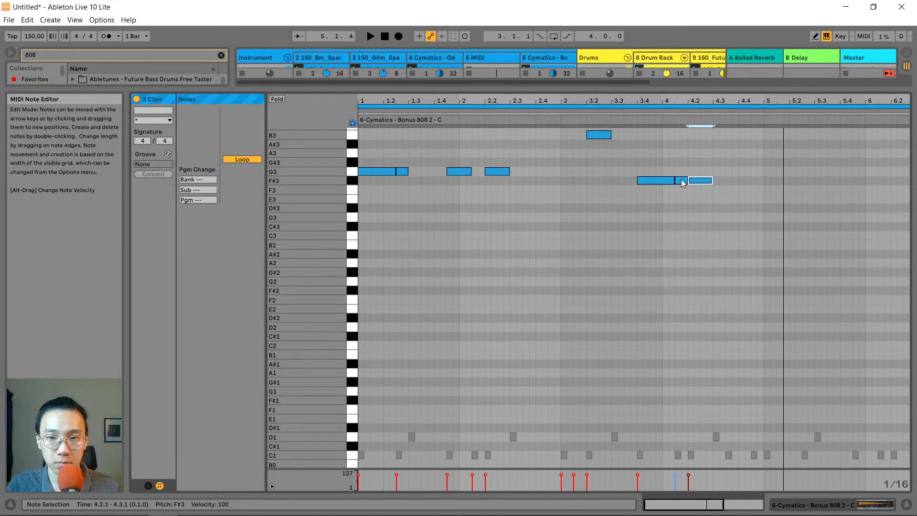
pyautogui.click(681, 180)
pyautogui.hotkey('shift', 'Up')
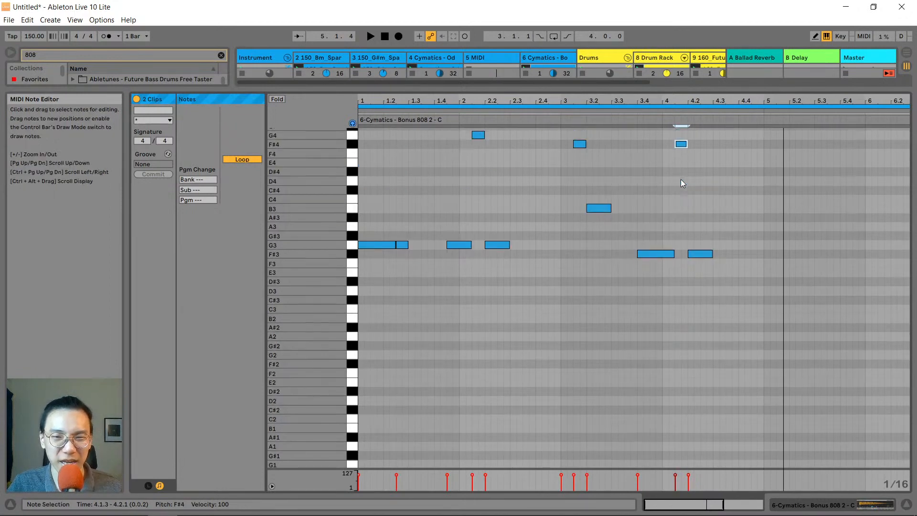
pyautogui.press('space')
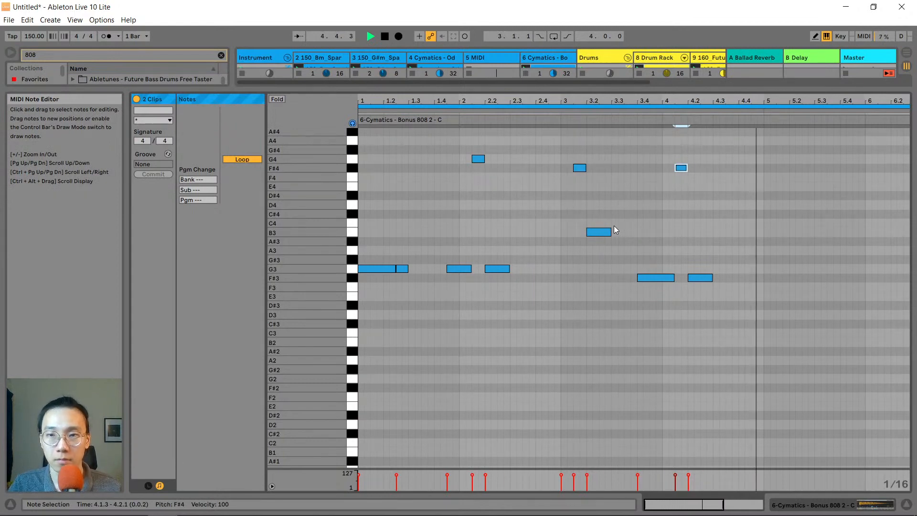
pyautogui.press('space')
# Add an F#3 note from 4.3.3 to 5.1.1, matching the kick hits at the end of bar 4
pyautogui.scroll(-2, 689, 234)
pyautogui.scroll(-8, 689, 234)
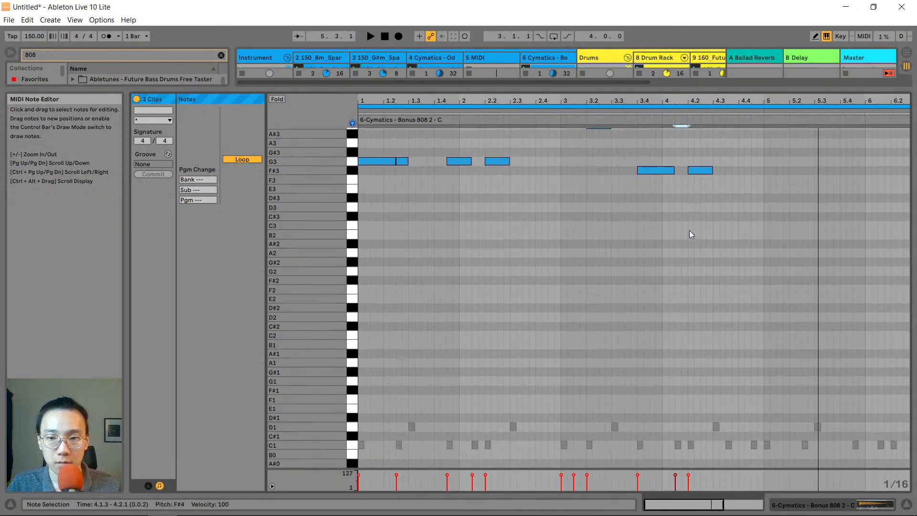
pyautogui.scroll(4, 689, 234)
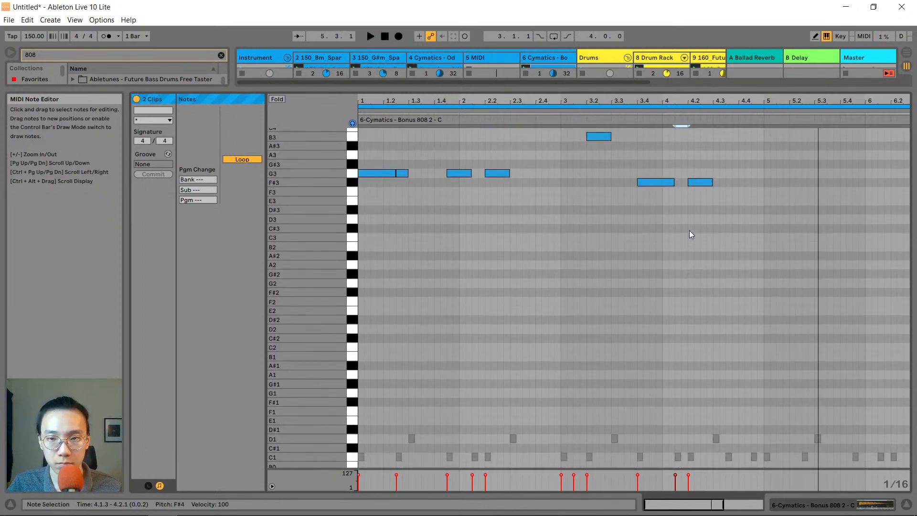
pyautogui.doubleClick(727, 182)
pyautogui.moveTo(732, 181); pyautogui.dragTo(763, 181)
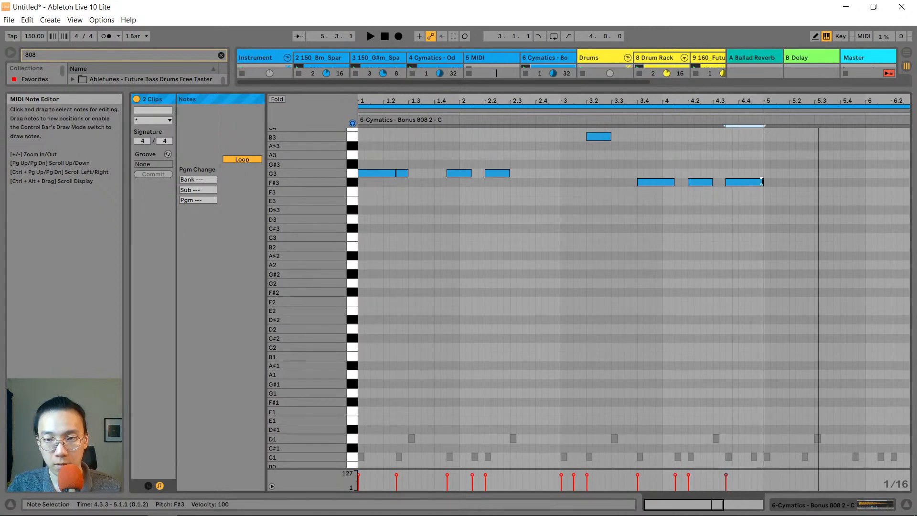
pyautogui.scroll(3, 717, 216)
pyautogui.press('space')
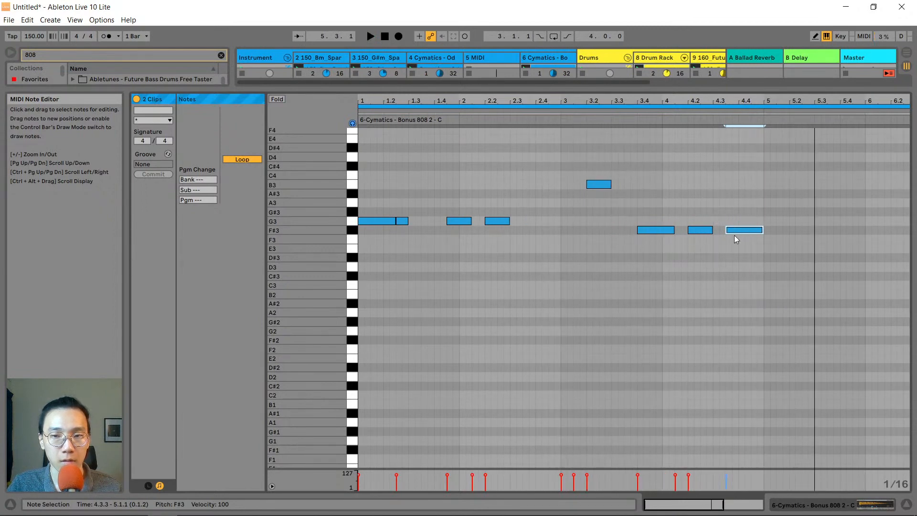
# Zoom the note editor out to all eight bars and shrink it to reveal the session's clip slots
pyautogui.scroll(-2, 734, 236)
pyautogui.moveTo(752, 99); pyautogui.dragTo(752, 72)
pyautogui.scroll(6, 589, 206)
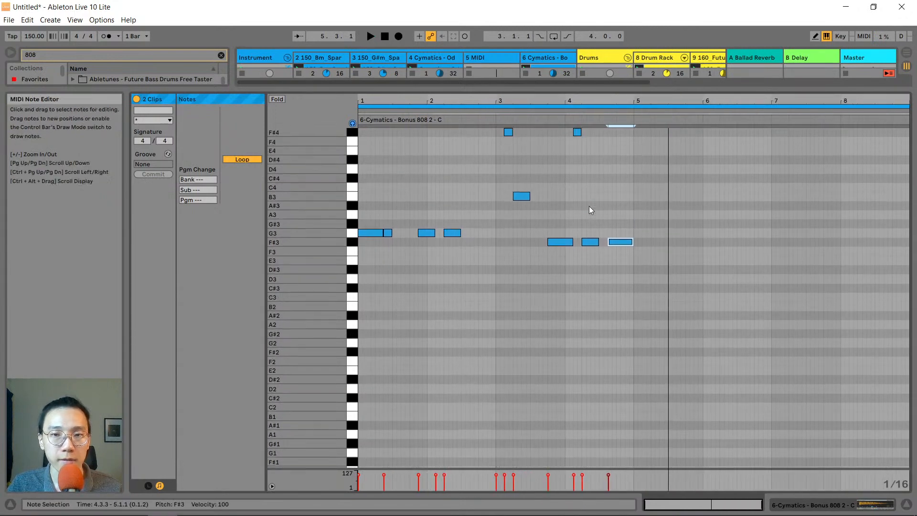
pyautogui.scroll(1, 589, 206)
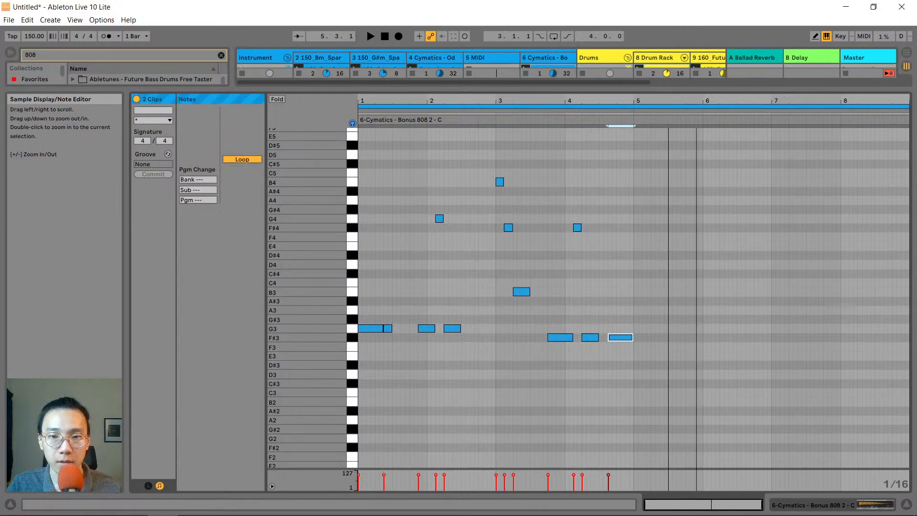
pyautogui.moveTo(605, 89); pyautogui.dragTo(616, 190)
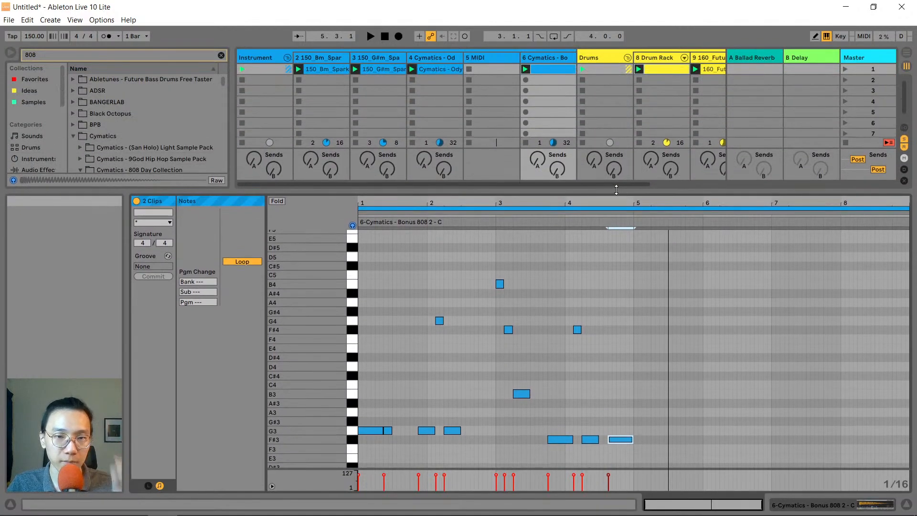
# Open only the Cymatics 808 clip and set its loop length to 4 bars
pyautogui.click(160, 486)
pyautogui.click(160, 485)
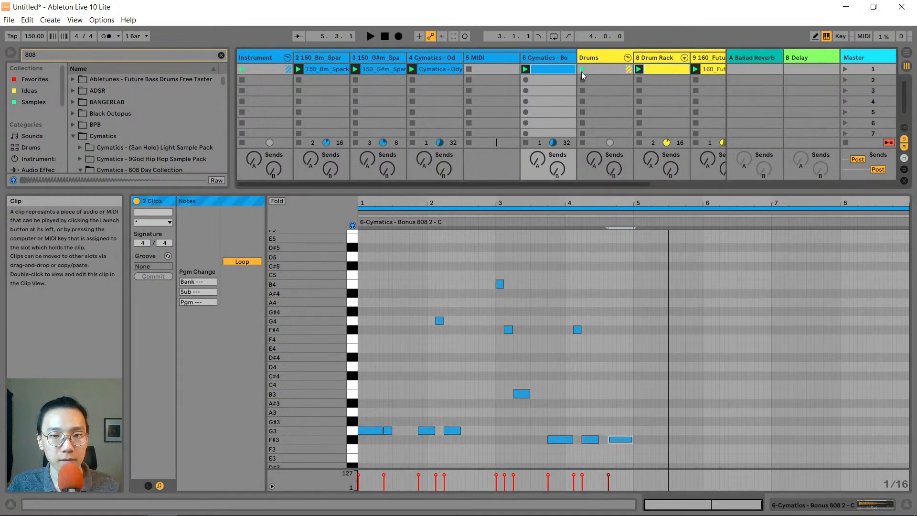
pyautogui.click(667, 71)
pyautogui.click(564, 71)
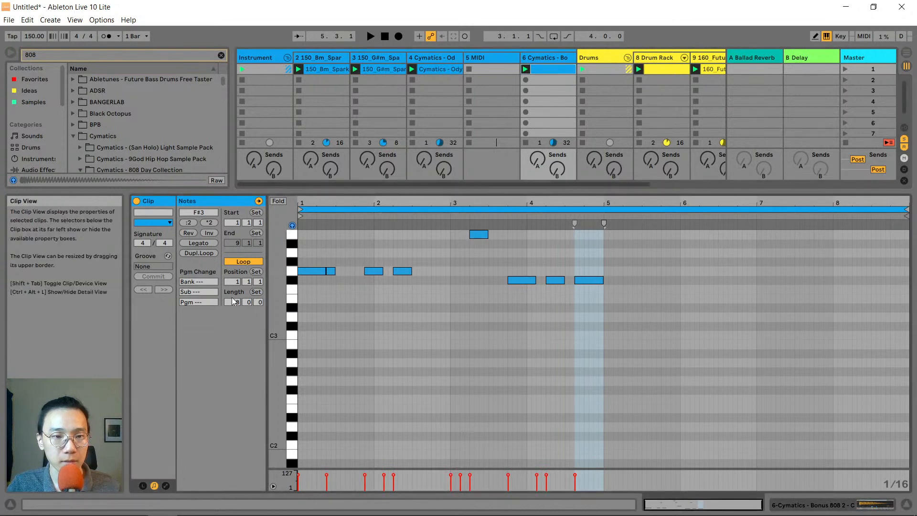
pyautogui.press('Return')
# Listen to the looped 808 bassline with the full beat and show the 808 track's sampler device
pyautogui.press('space')
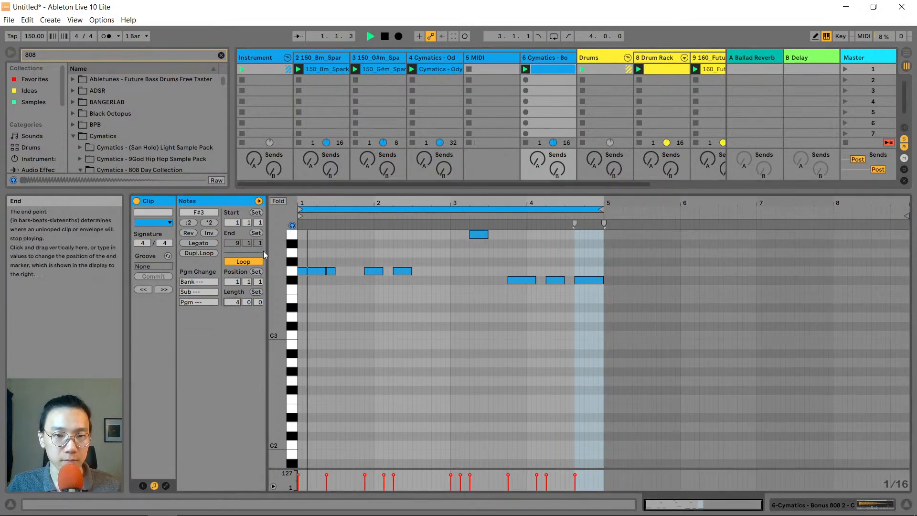
pyautogui.scroll(10, 376, 312)
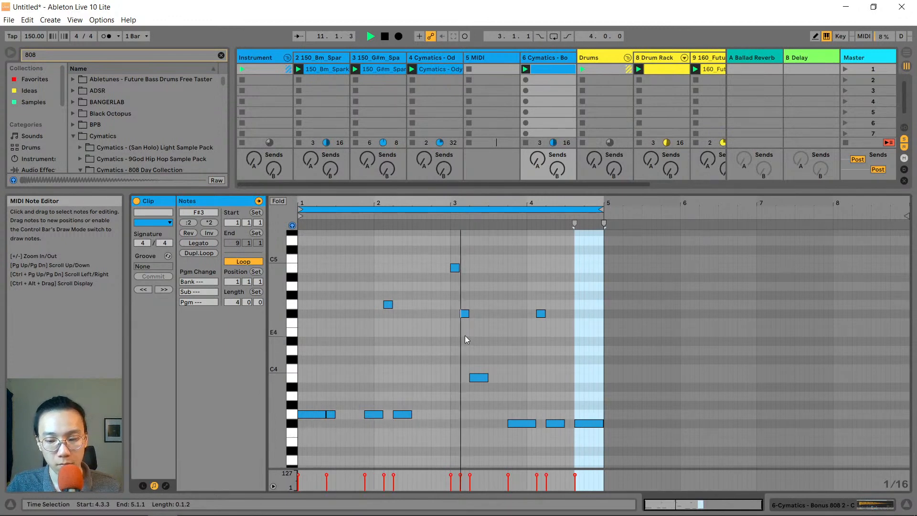
pyautogui.press('space')
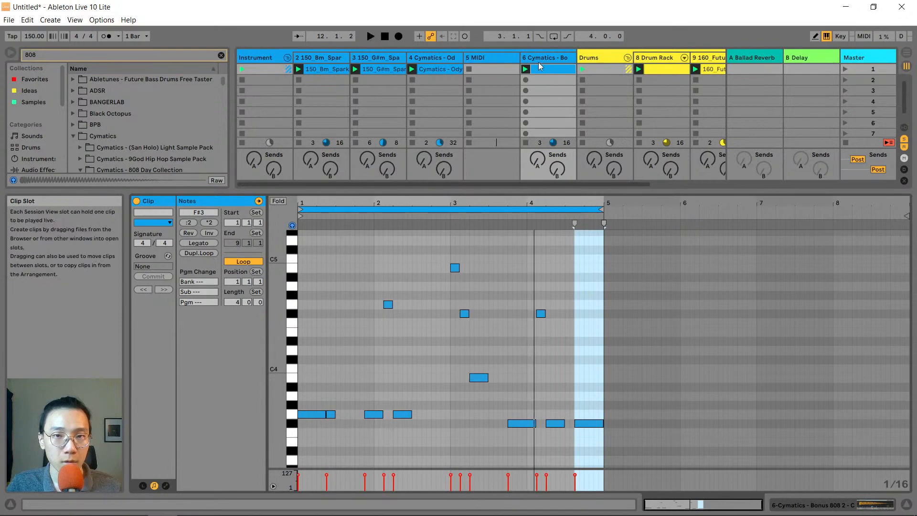
pyautogui.click(540, 58)
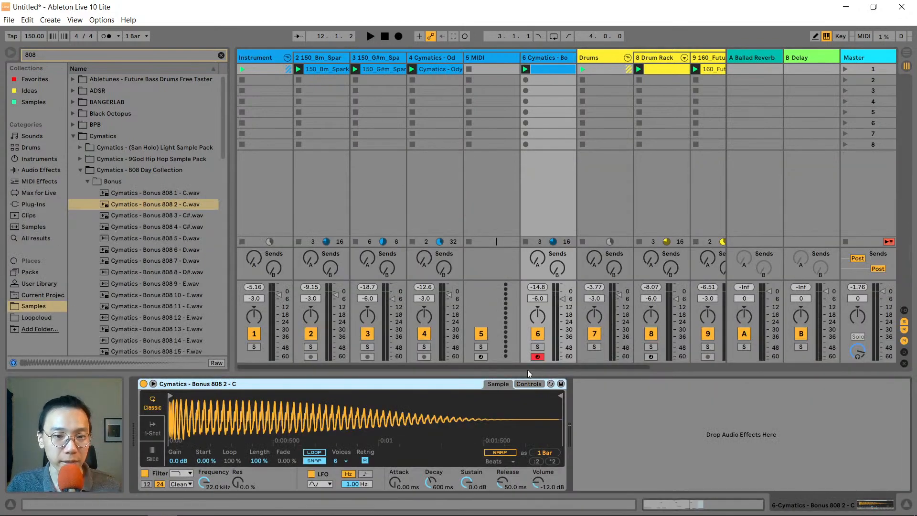
# Show the 808 sampler's controls and set its glide mode to Glide
pyautogui.click(528, 383)
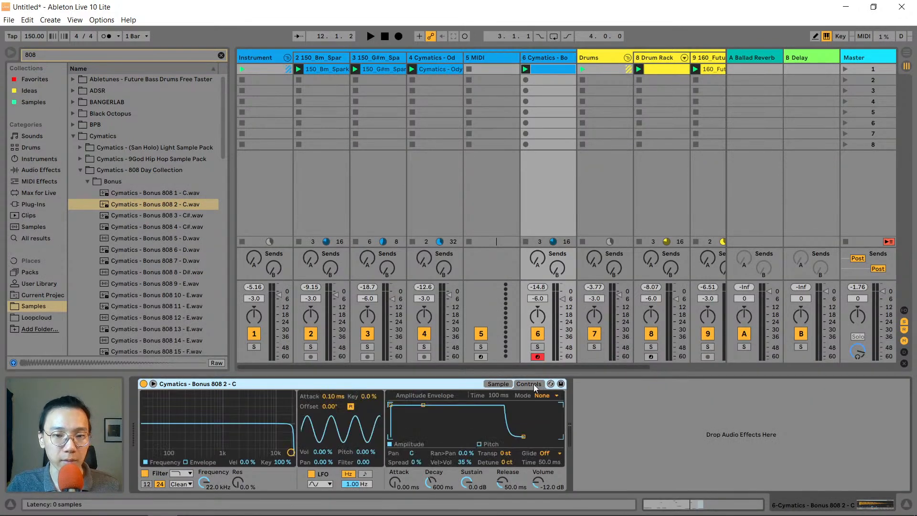
pyautogui.click(545, 453)
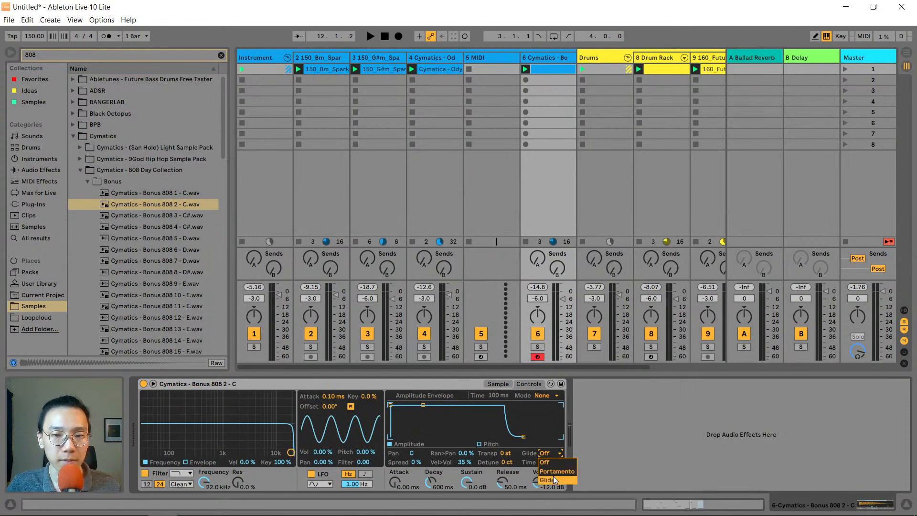
pyautogui.click(547, 479)
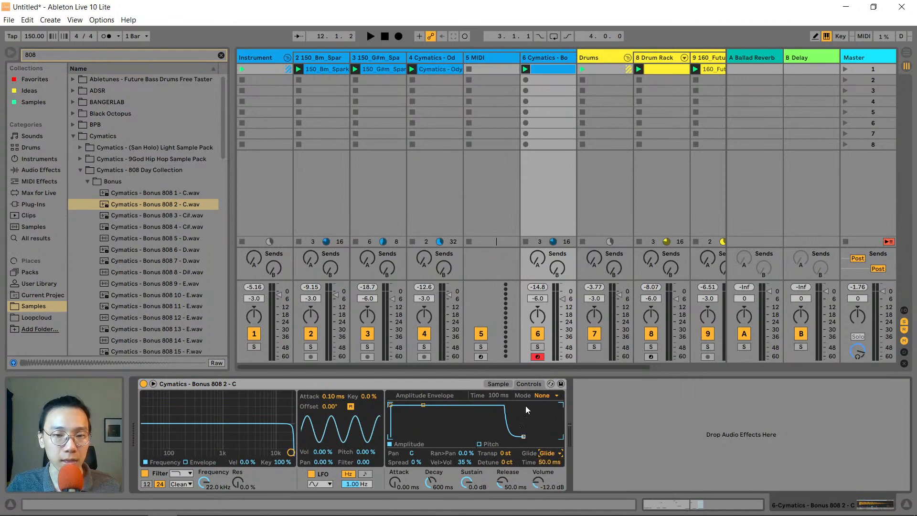
# Lengthen the B4 note at the start of bar 3 so it slightly overlaps the following F#4 note, and listen to the loop
pyautogui.doubleClick(549, 69)
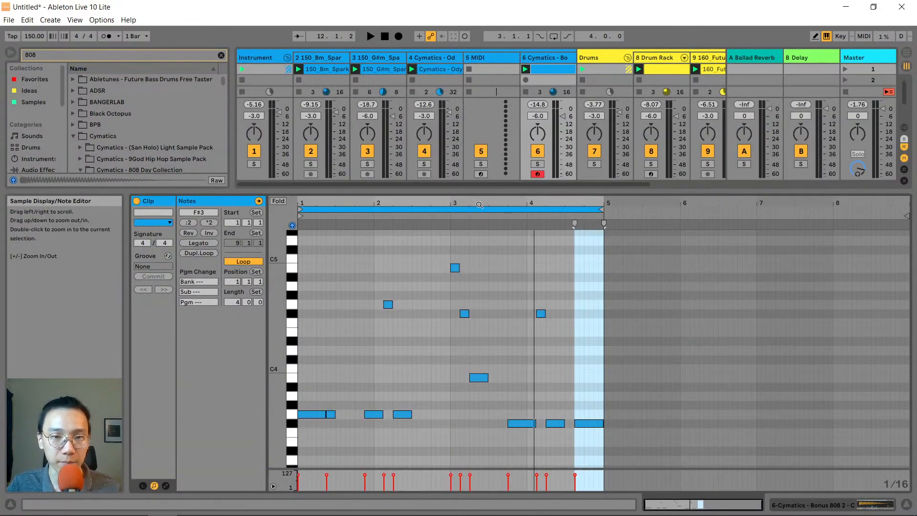
pyautogui.moveTo(478, 205); pyautogui.dragTo(406, 270)
pyautogui.rightClick(401, 243)
pyautogui.click(420, 363)
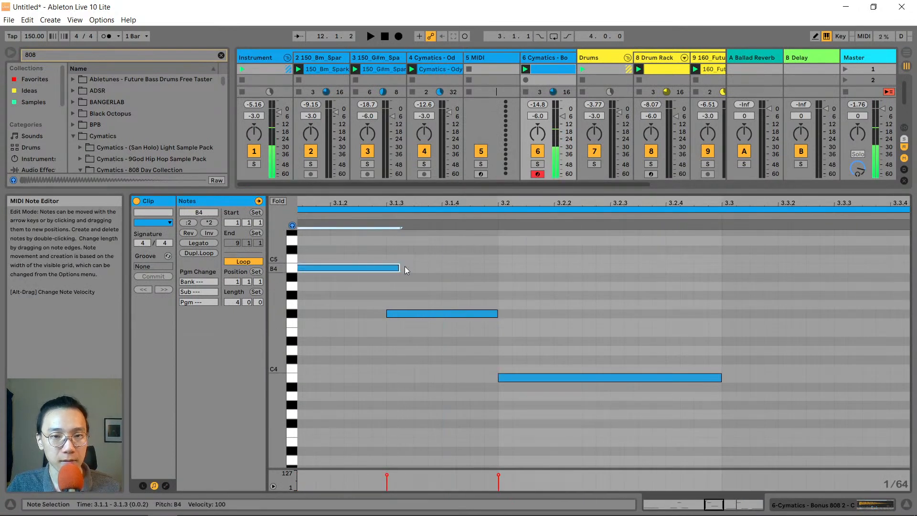
pyautogui.press('space')
pyautogui.moveTo(493, 203); pyautogui.dragTo(493, 162)
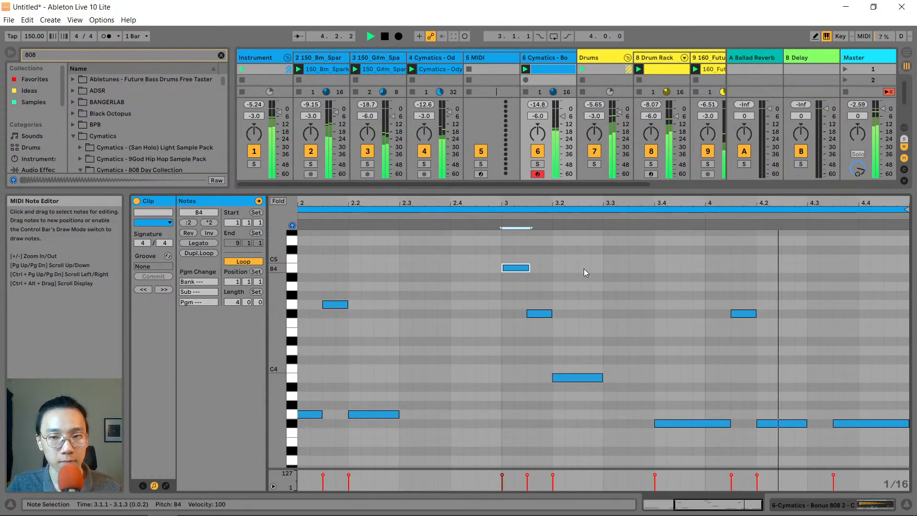
pyautogui.press('space')
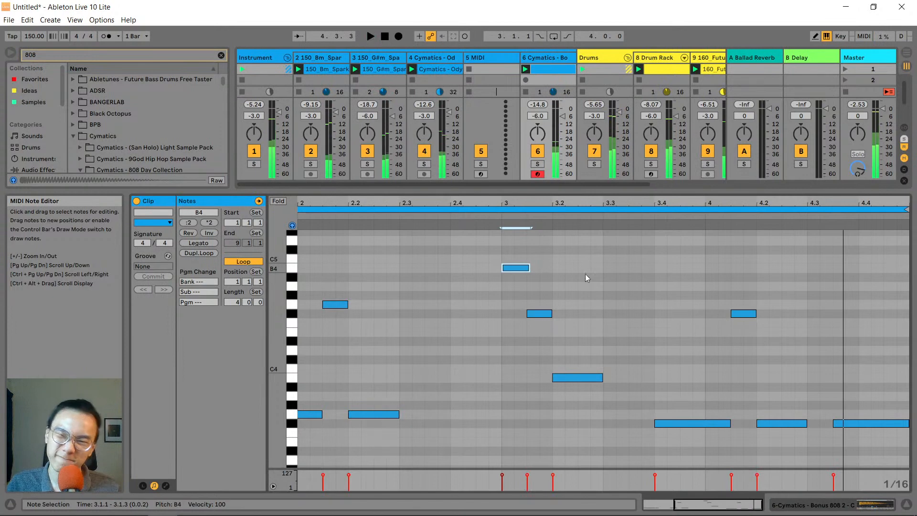
# Switch the 808 sampler's glide mode to Portamento
pyautogui.click(541, 61)
pyautogui.click(549, 452)
pyautogui.click(554, 477)
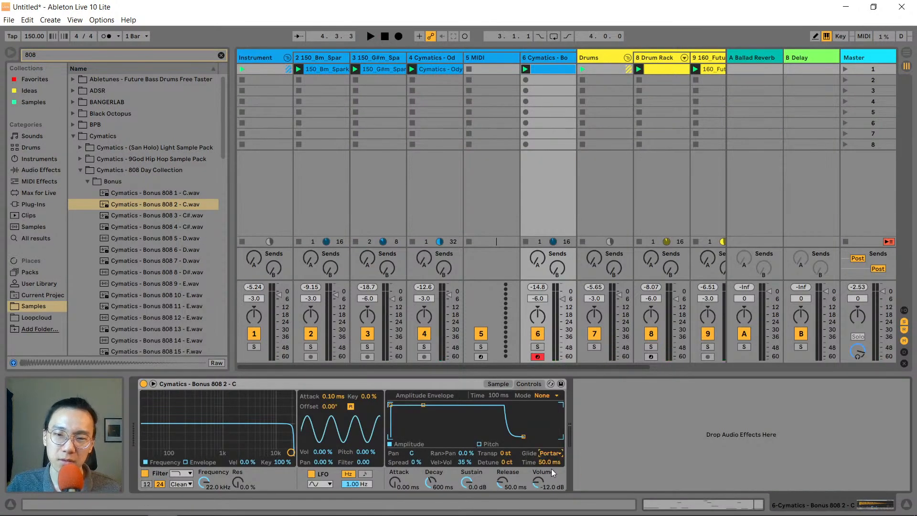
# Play the beat and examine the overlapping notes at the start of bar 3 in the 808 clip
pyautogui.press('space')
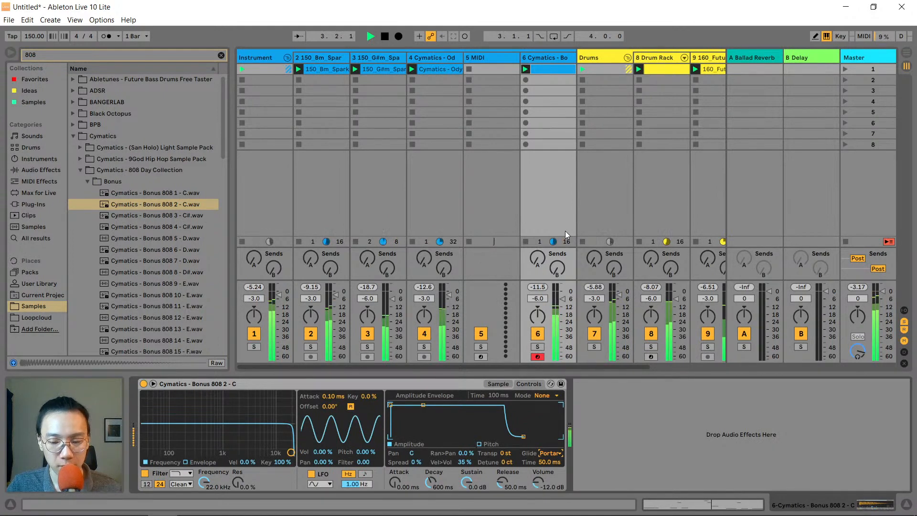
pyautogui.click(544, 69)
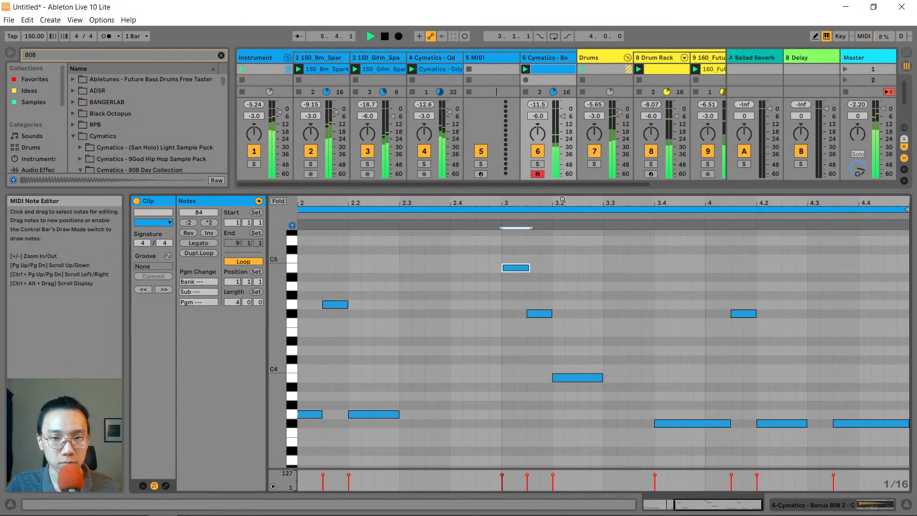
pyautogui.moveTo(562, 200); pyautogui.dragTo(542, 238)
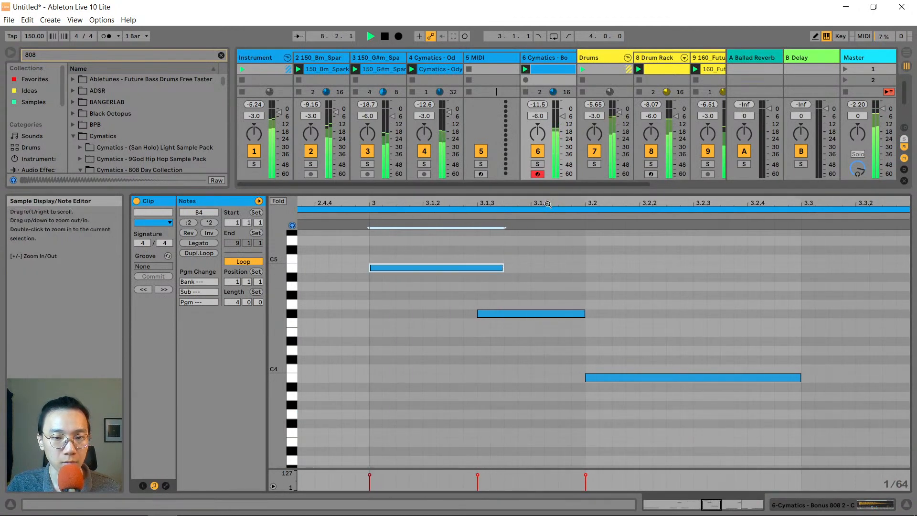
pyautogui.moveTo(547, 204); pyautogui.dragTo(633, 179)
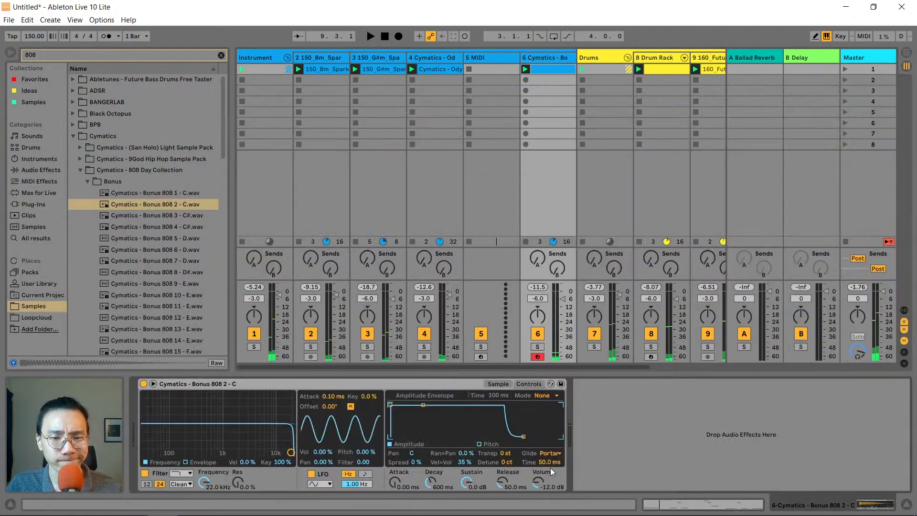
# Audition the sampler's Glide mode with a 15 ms glide time, and set the glide mode back to Portamento
pyautogui.click(550, 453)
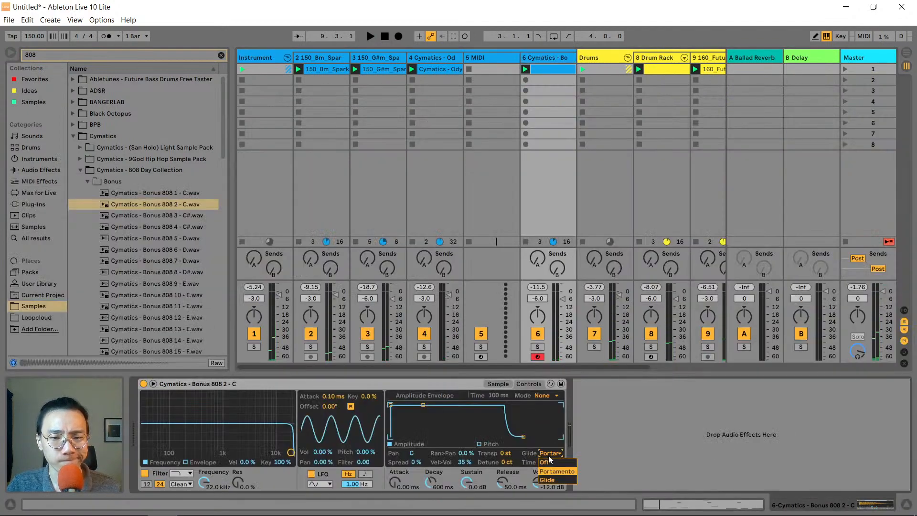
pyautogui.click(549, 479)
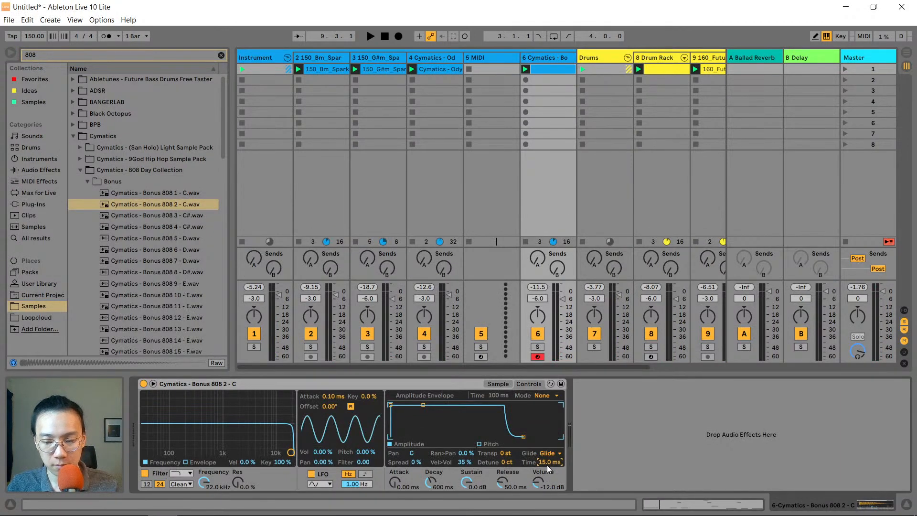
pyautogui.press('space')
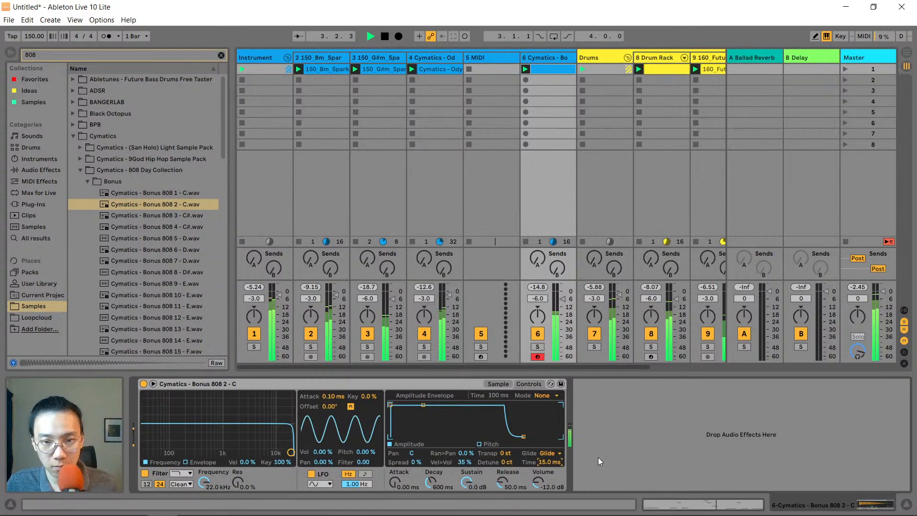
pyautogui.click(549, 454)
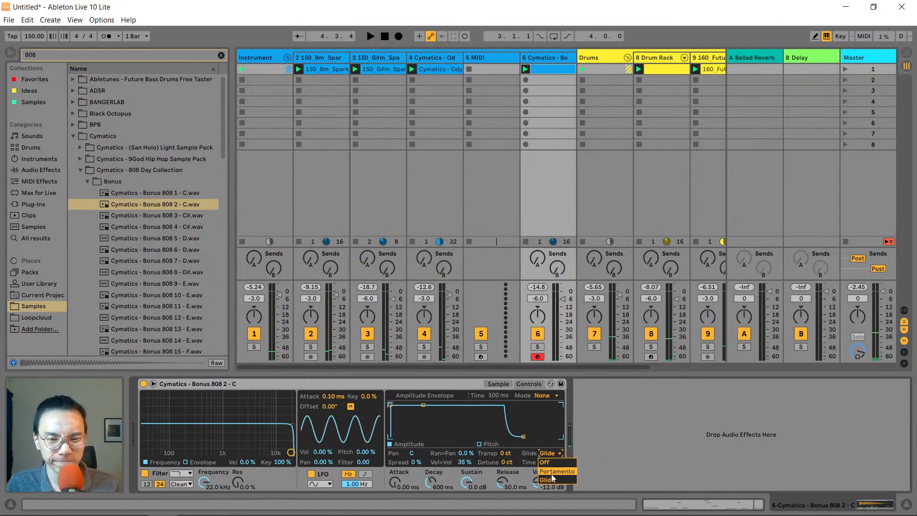
pyautogui.click(552, 471)
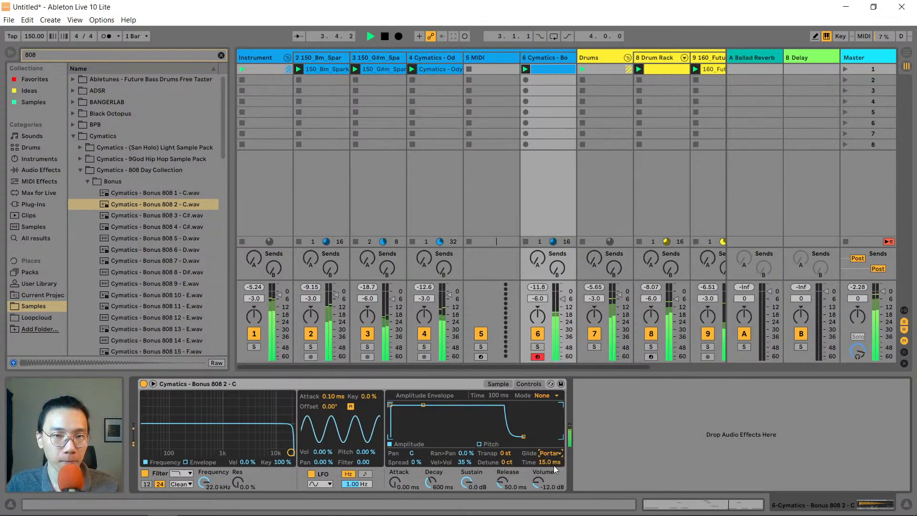
# Glance at the Arrangement View, reopen the 808 clip from its session slot and listen with all four bars in view
pyautogui.click(905, 56)
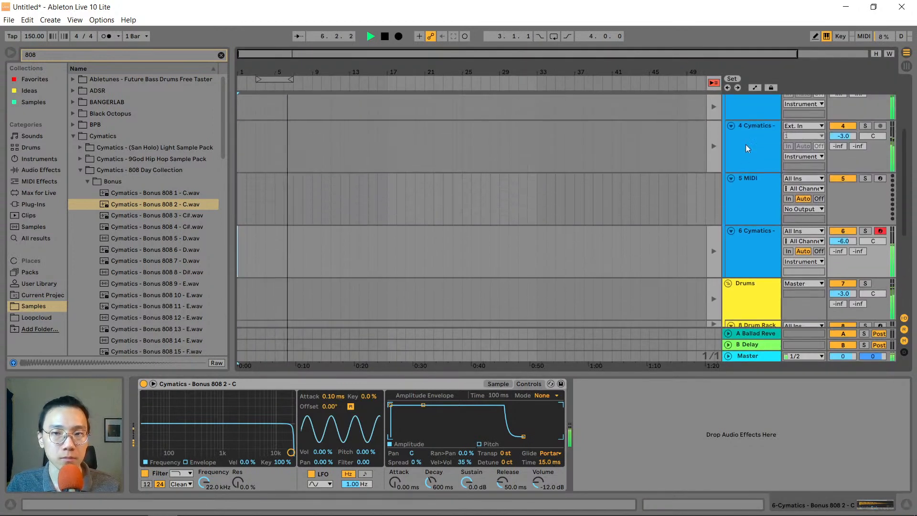
pyautogui.press('Tab')
pyautogui.doubleClick(545, 67)
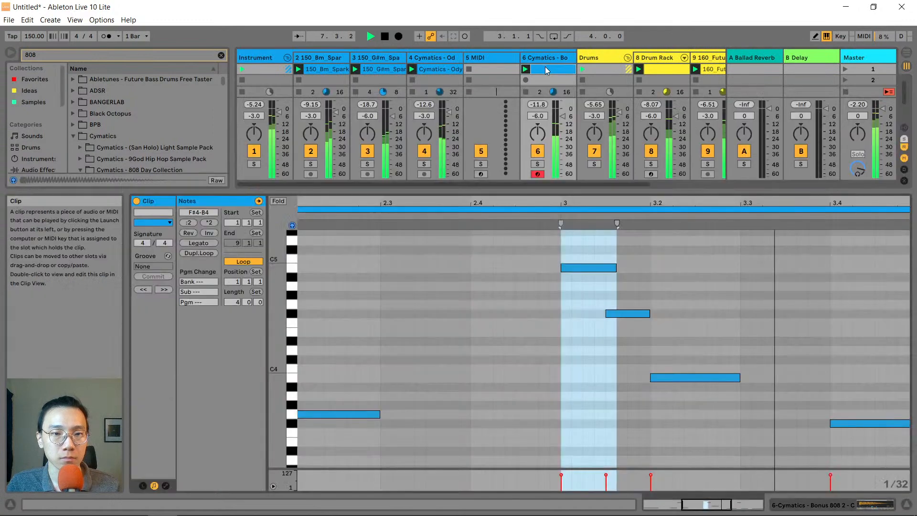
pyautogui.moveTo(593, 202); pyautogui.dragTo(617, 191)
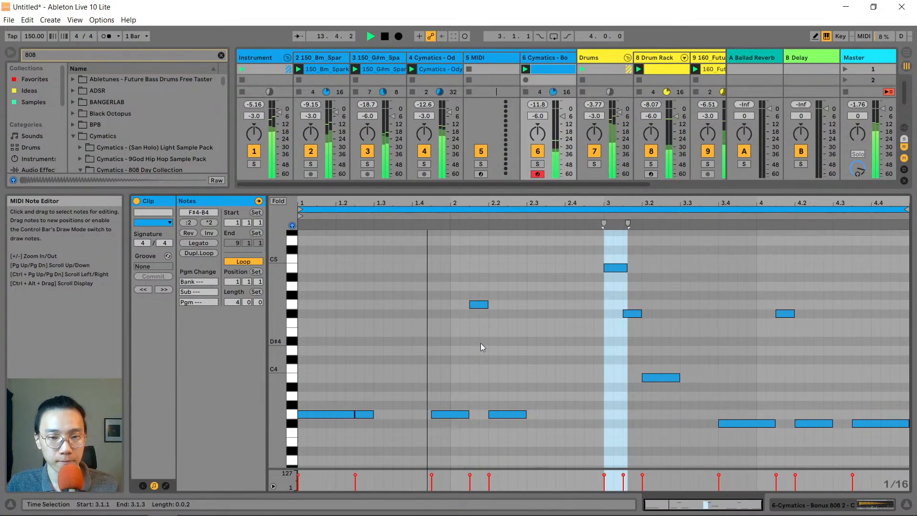
pyautogui.press('space')
pyautogui.scroll(3, 477, 348)
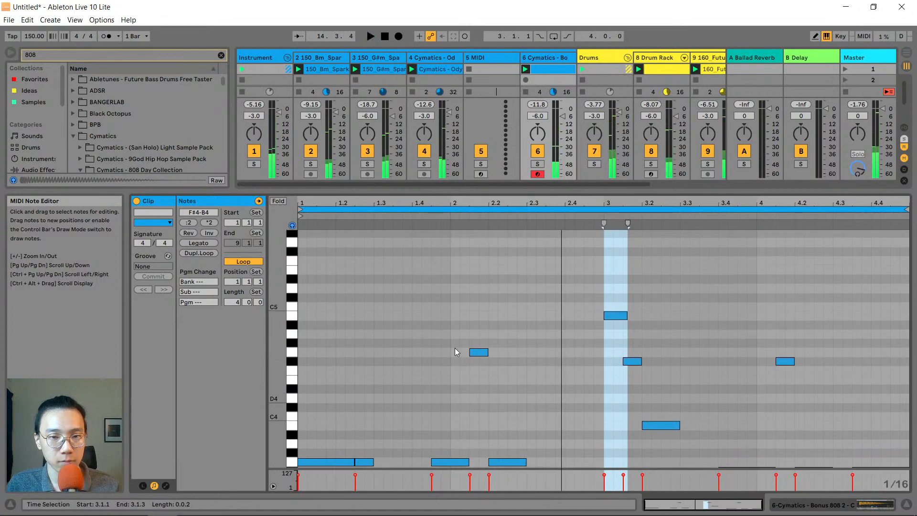
# Show the 808 clip's envelopes and choose the MIDI Ctrl Pitch Bend envelope
pyautogui.click(165, 485)
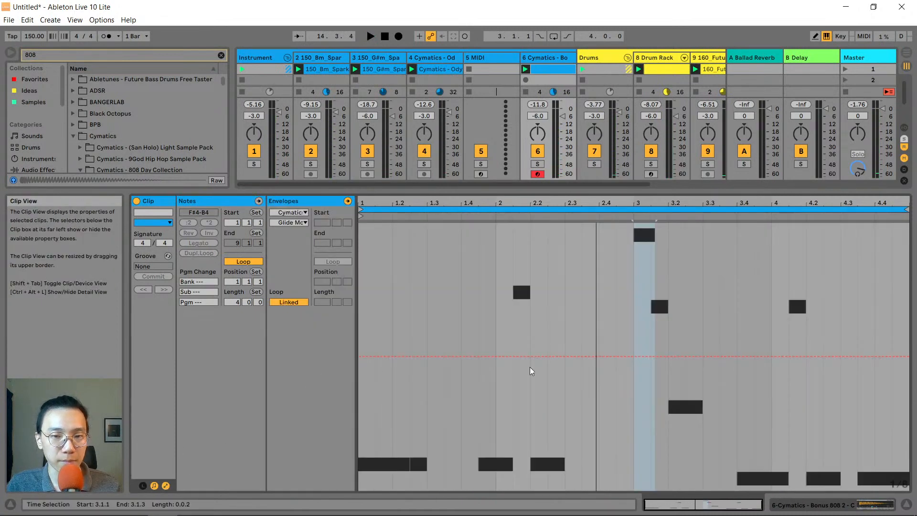
pyautogui.click(289, 212)
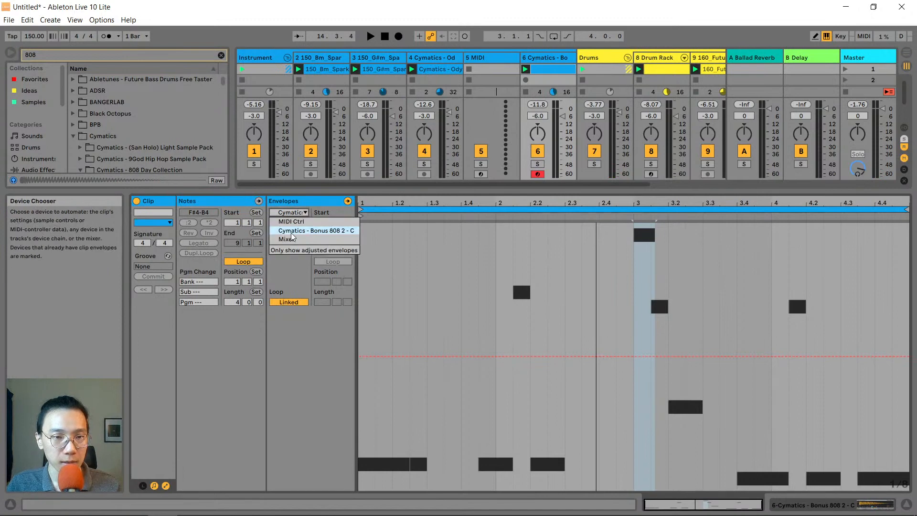
pyautogui.click(286, 214)
# Draw a pitch-bend dip to about -3151 at 1.4.3 that ramps back to 0 at 2.1.3, and listen to it
pyautogui.click(513, 358)
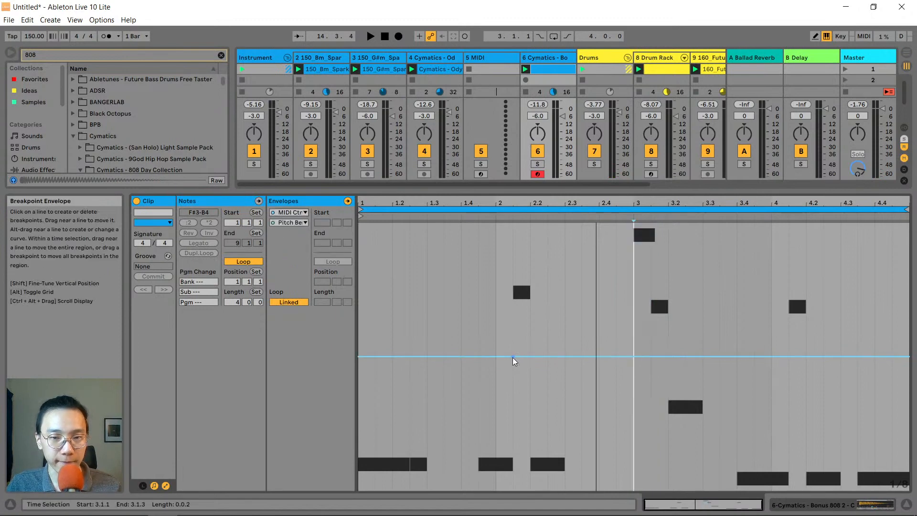
pyautogui.moveTo(493, 361); pyautogui.dragTo(478, 408)
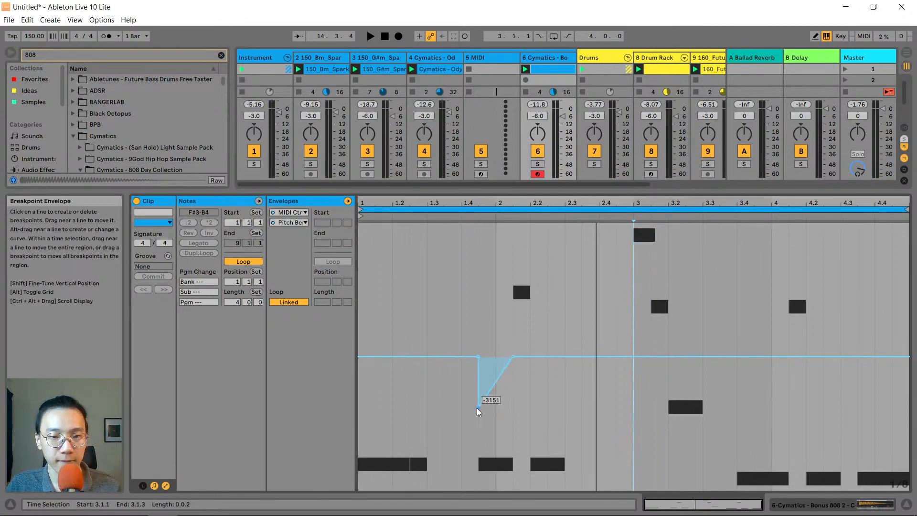
pyautogui.press('space')
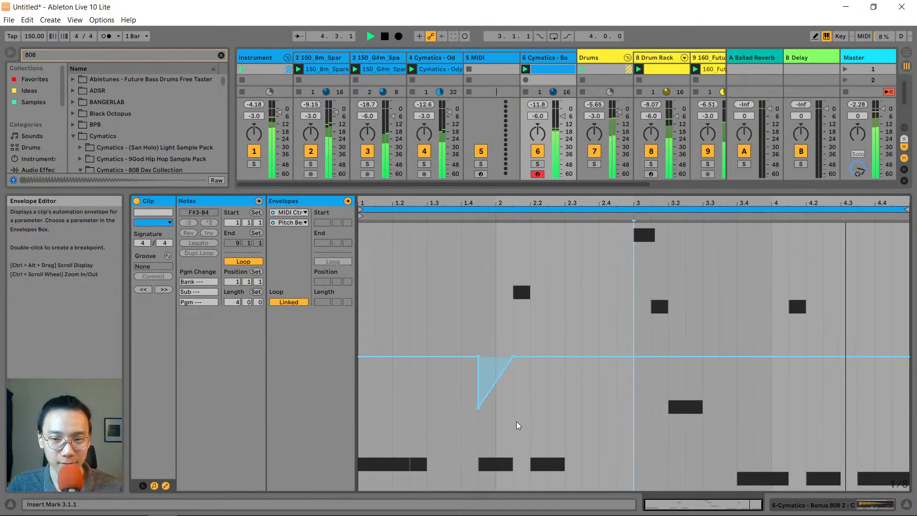
pyautogui.press('space')
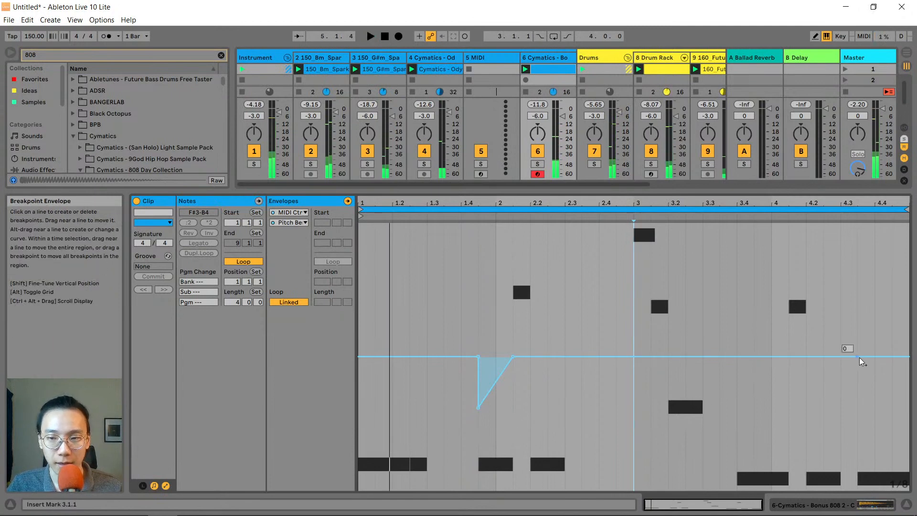
# Add a pitch-bend breakpoint at 4.3.3 and try a spike to the maximum there, falling to 0 at the clip's end
pyautogui.click(858, 356)
pyautogui.moveTo(878, 363); pyautogui.dragTo(857, 224)
pyautogui.press('space')
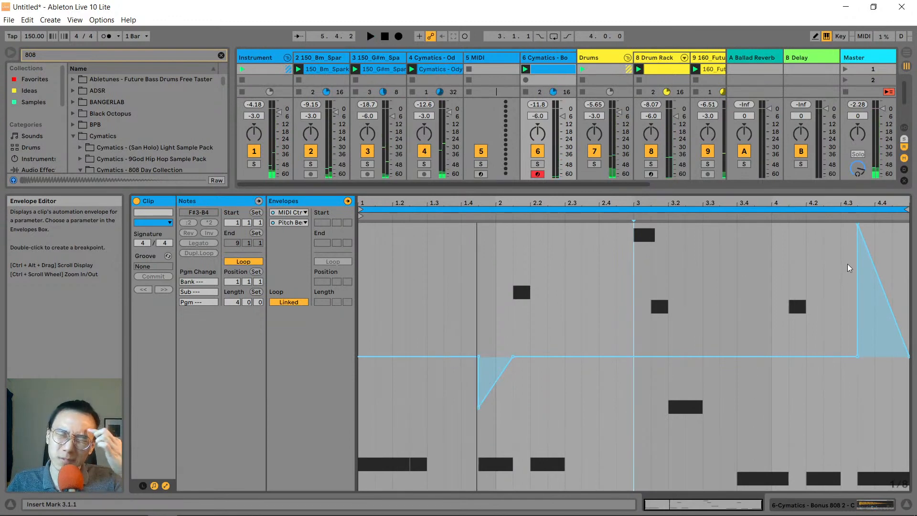
# Try a pitch bend over the last note falling from the maximum at 4.3.3 to the minimum at the clip's end, and listen
pyautogui.moveTo(857, 225); pyautogui.dragTo(857, 306)
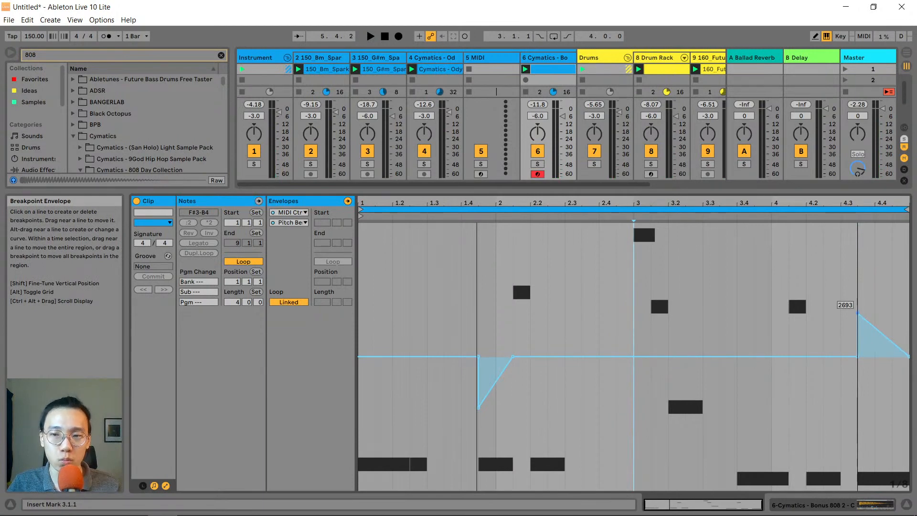
pyautogui.moveTo(857, 315); pyautogui.dragTo(857, 223)
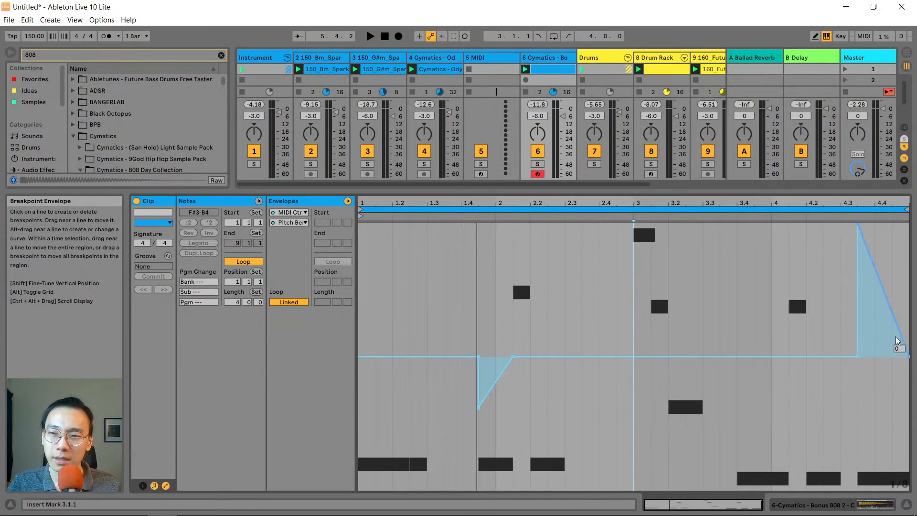
pyautogui.moveTo(908, 358); pyautogui.dragTo(907, 463)
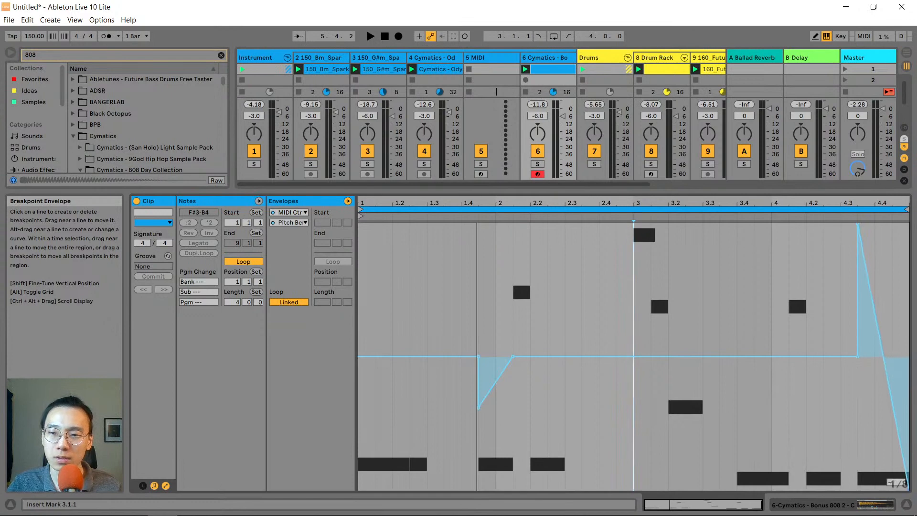
pyautogui.press('space')
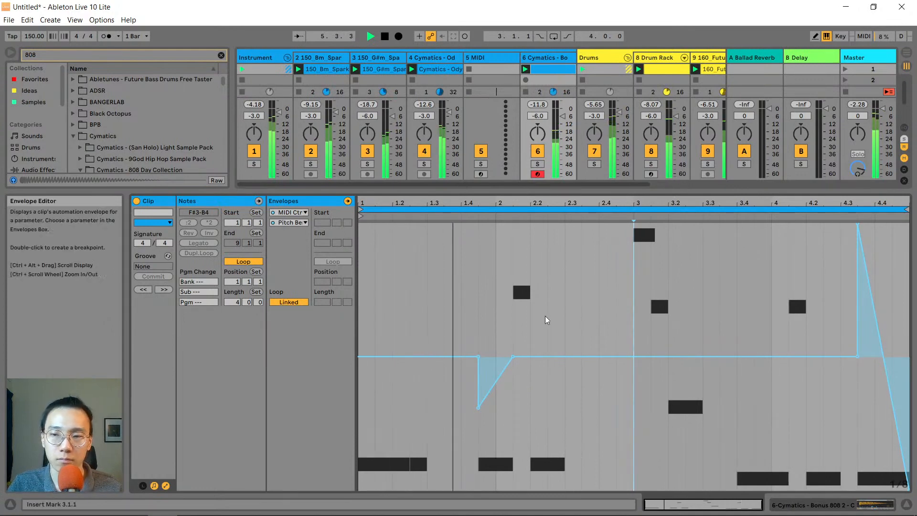
pyautogui.press('space')
# Undo the bends over the last note, add a pitch-bend dip to about -879 at 4.4.1, and play the loop
pyautogui.hotkey('ctrl', 'z')
pyautogui.hotkey('ctrl', 'z')
pyautogui.hotkey('ctrl', 'z')
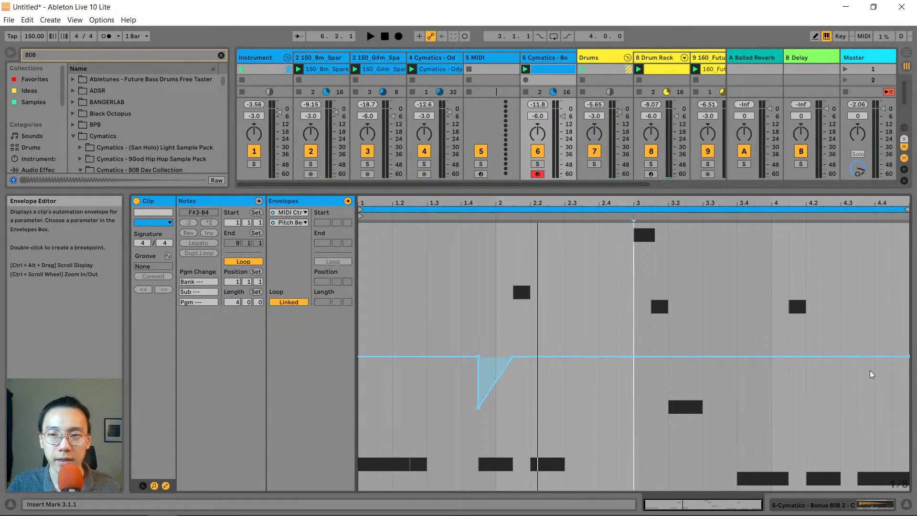
pyautogui.moveTo(874, 357); pyautogui.dragTo(874, 370)
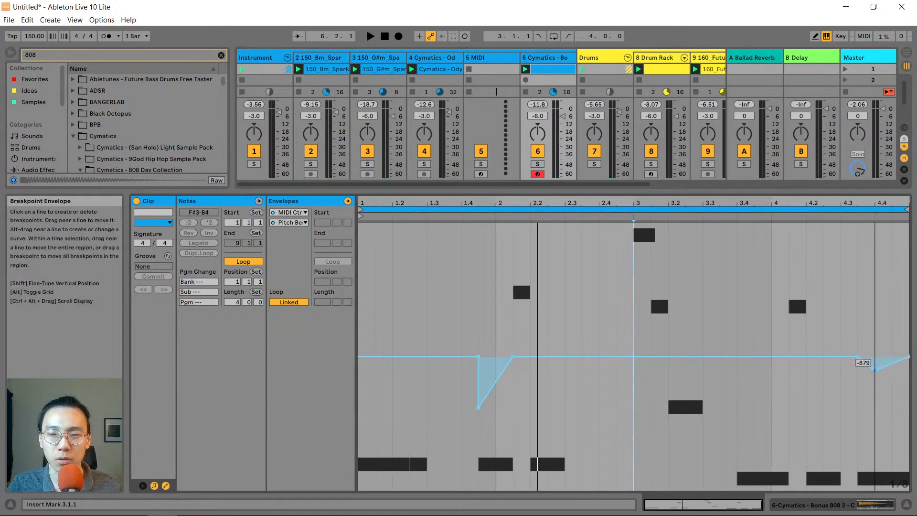
pyautogui.press('space')
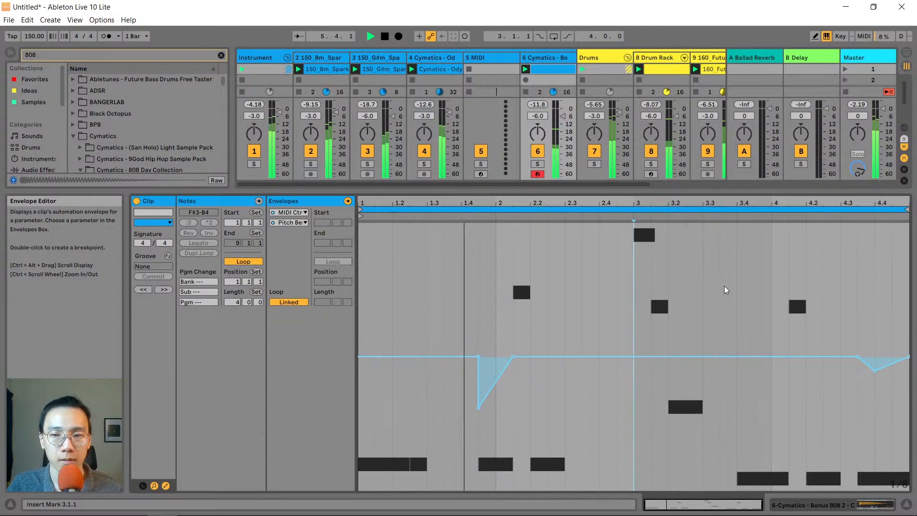
# Stop the loop and make the pitch-bend dip at 4.4.1 slightly shallower
pyautogui.press('space')
pyautogui.moveTo(874, 370); pyautogui.dragTo(874, 366)
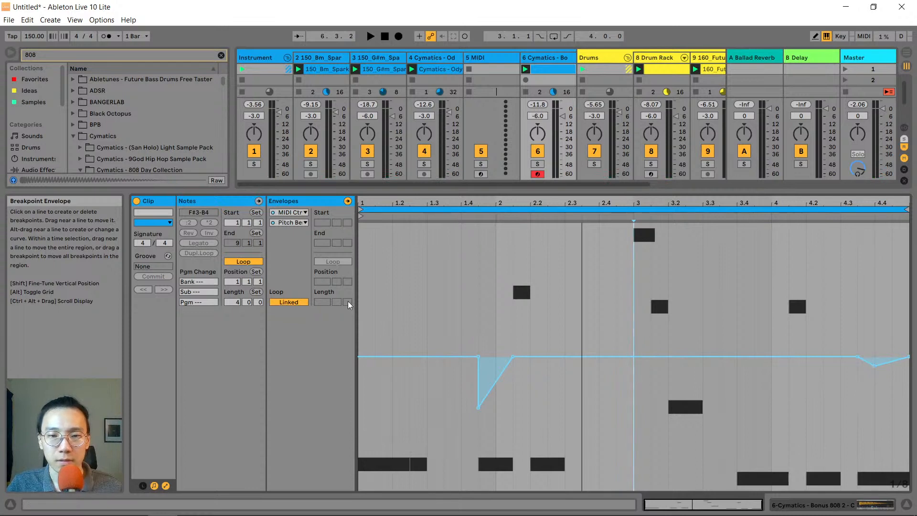
pyautogui.moveTo(480, 408); pyautogui.dragTo(480, 409)
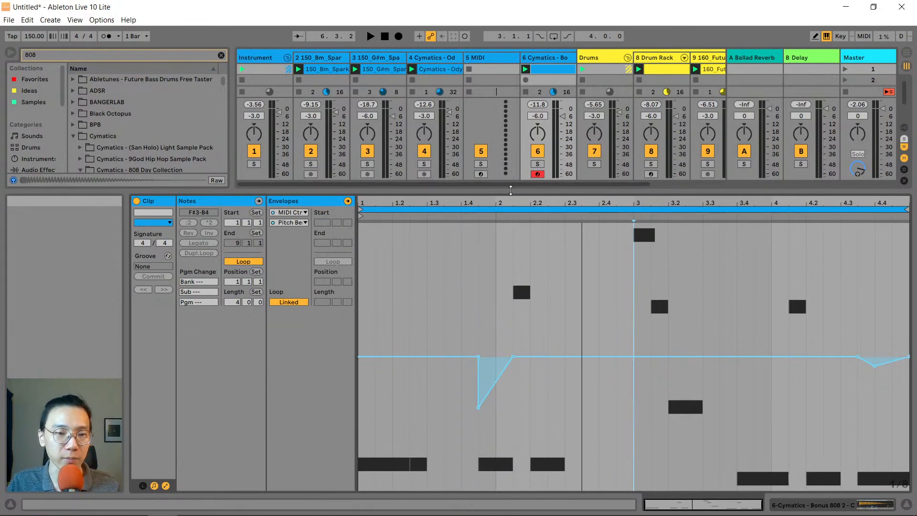
# Shrink the clip view, lower the 808 track's volume to -8.0 dB, and play the loop
pyautogui.moveTo(510, 187); pyautogui.dragTo(527, 399)
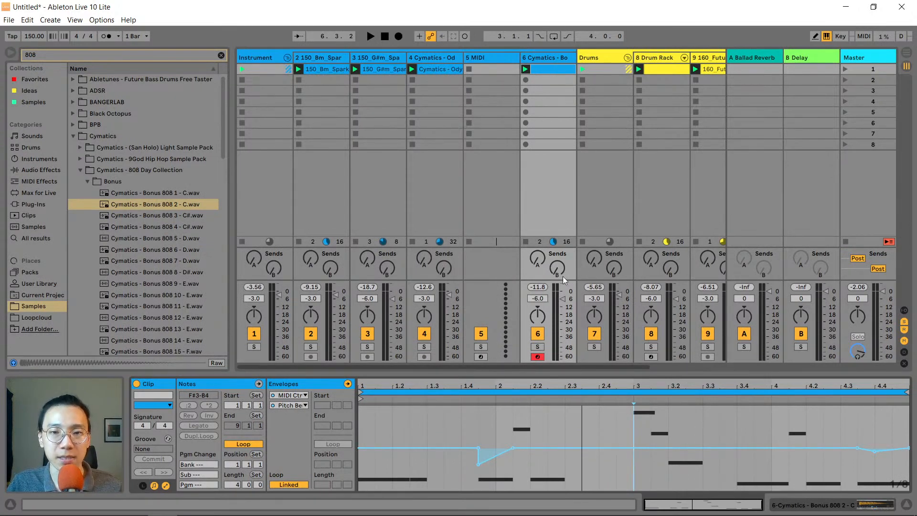
pyautogui.moveTo(546, 296); pyautogui.dragTo(546, 299)
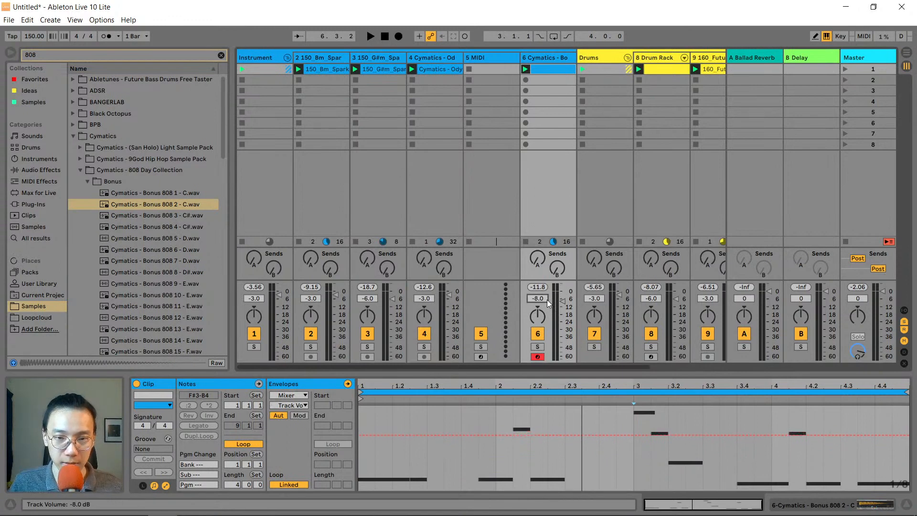
pyautogui.press('space')
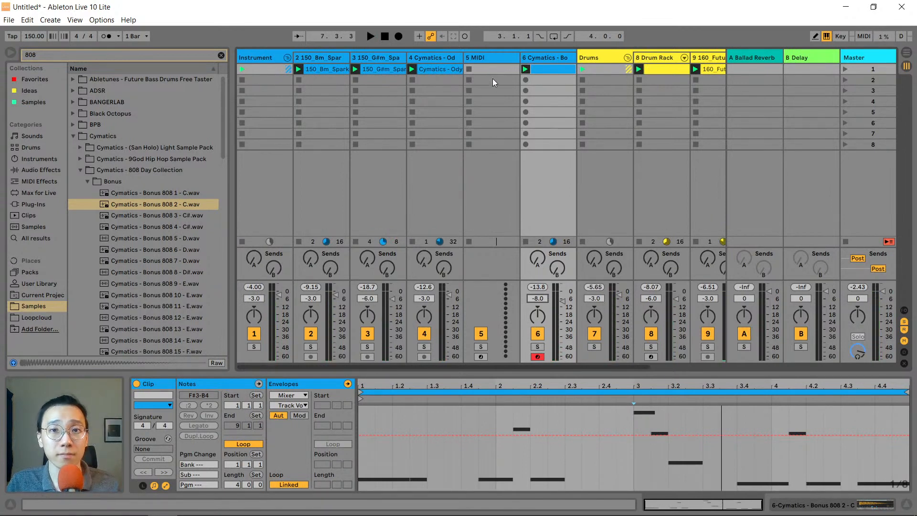
# Clear the sample search and load an Auto Filter audio effect onto track 2, 150_Bm_Spar
pyautogui.click(326, 69)
pyautogui.click(480, 57)
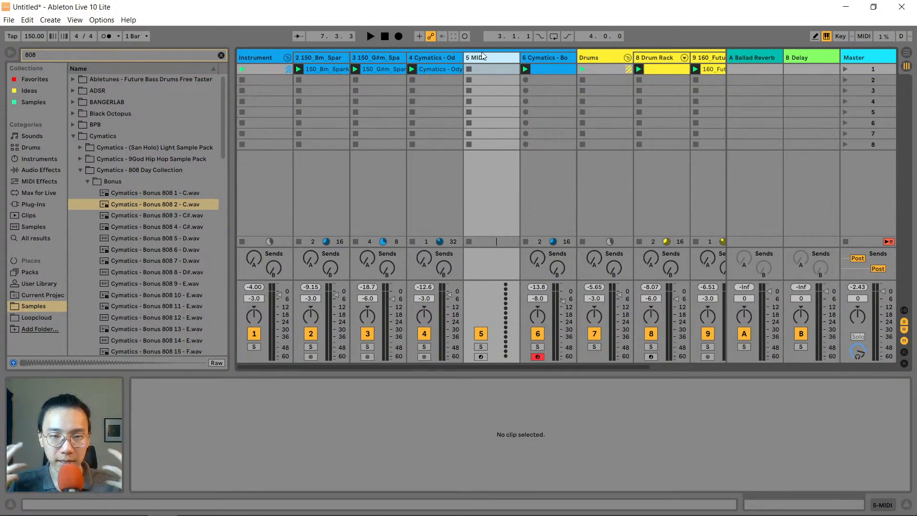
pyautogui.click(327, 58)
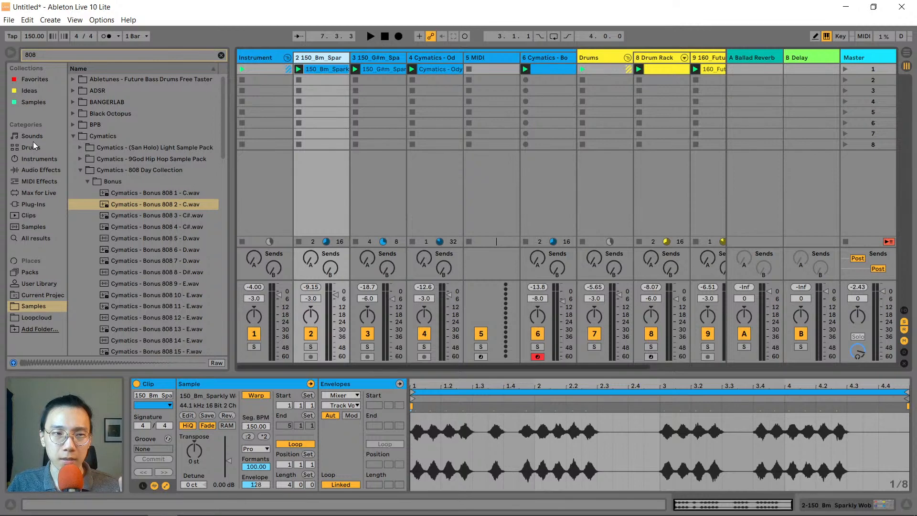
pyautogui.click(221, 57)
pyautogui.click(33, 159)
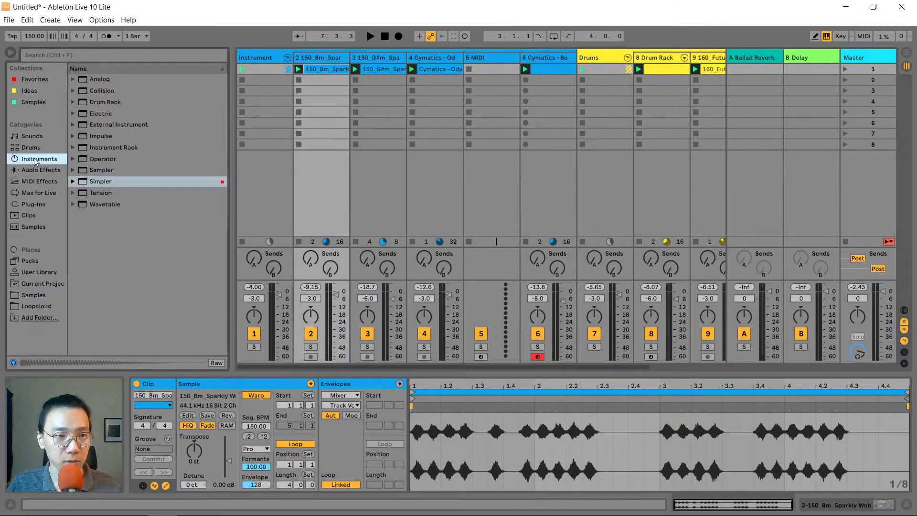
pyautogui.click(39, 172)
pyautogui.click(115, 102)
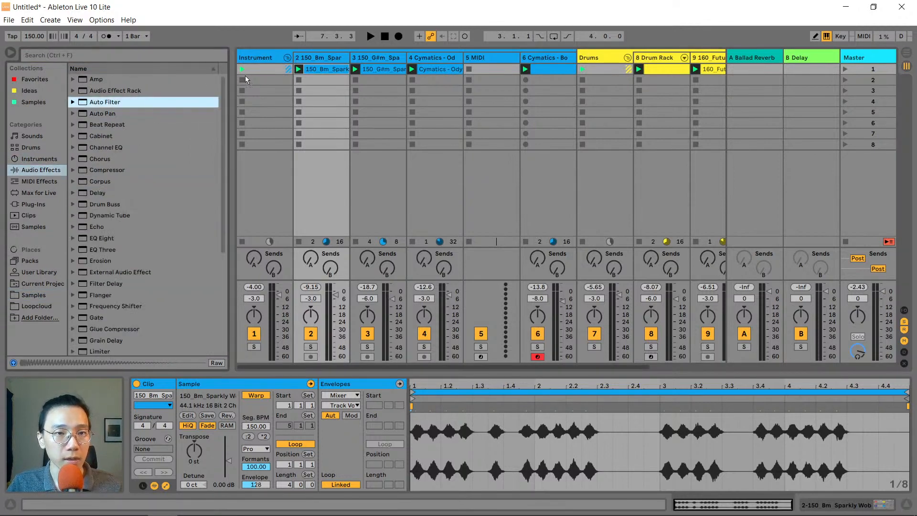
pyautogui.moveTo(313, 85); pyautogui.dragTo(320, 69)
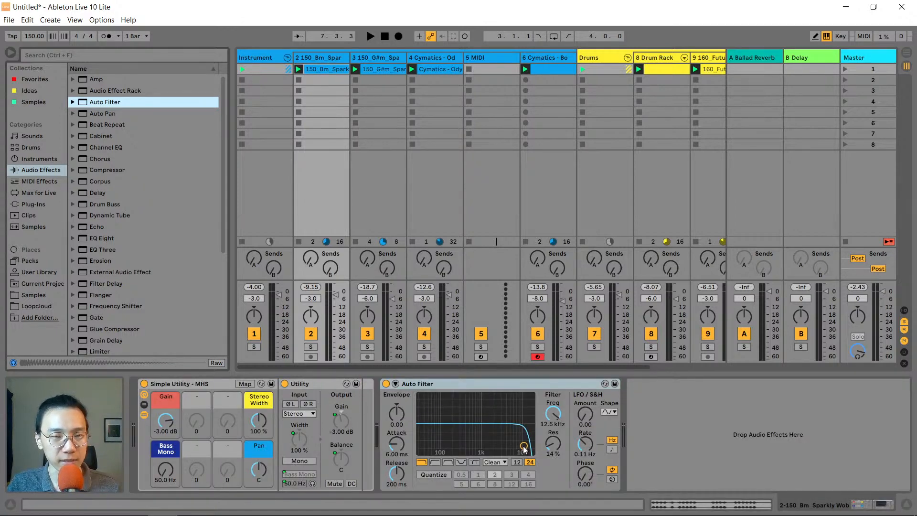
# Set the Auto Filter's low-pass to 1.10 kHz with 36 % resonance while listening to the loop
pyautogui.moveTo(523, 445); pyautogui.dragTo(482, 439)
pyautogui.press('space')
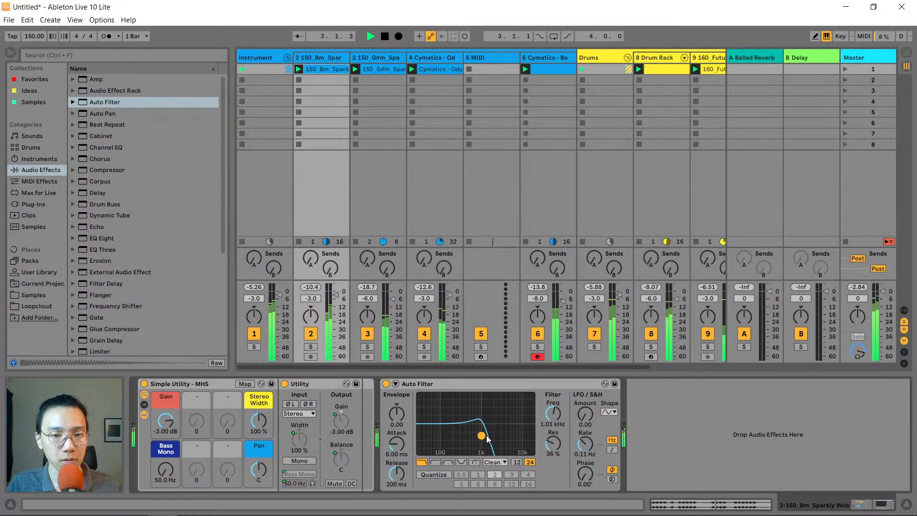
pyautogui.click(557, 425)
pyautogui.write('110')
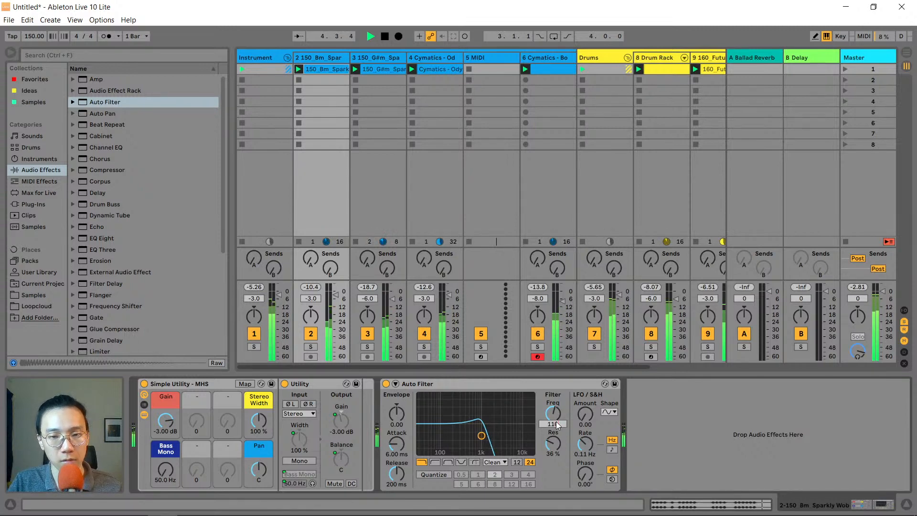
pyautogui.press('Return')
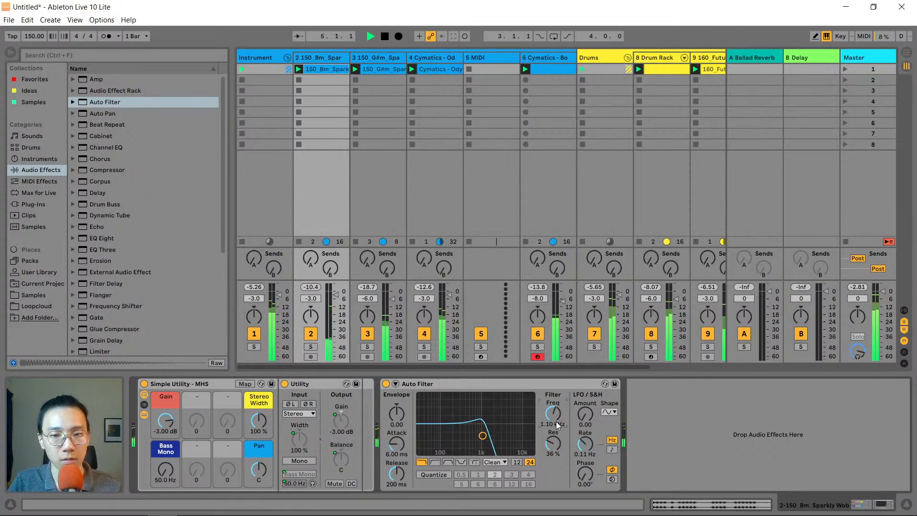
pyautogui.click(559, 453)
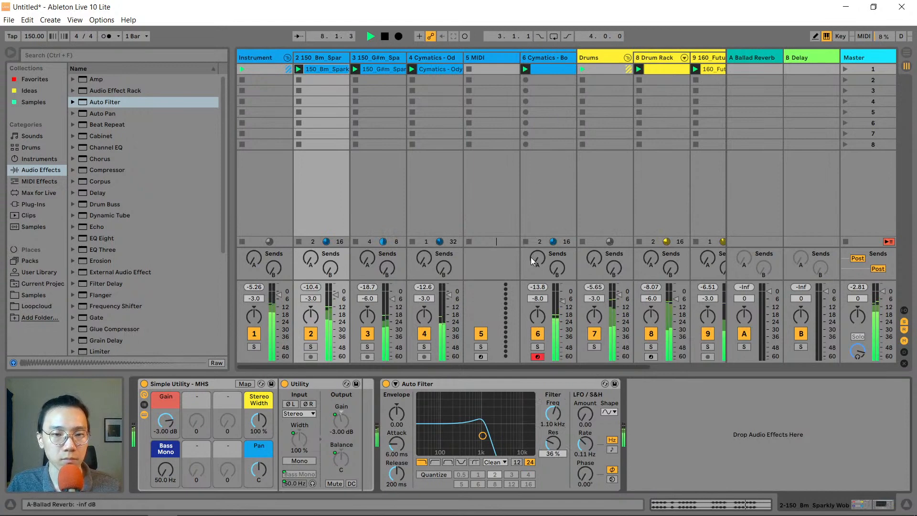
pyautogui.press('space')
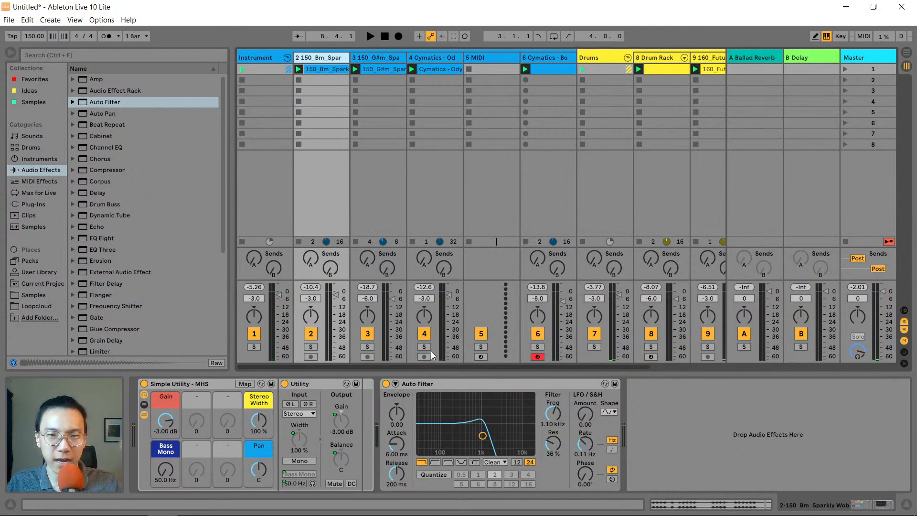
# Load the XLN Audio plug-in Addictive Keys onto MIDI track 5 and move its window clear of the browser
pyautogui.click(34, 204)
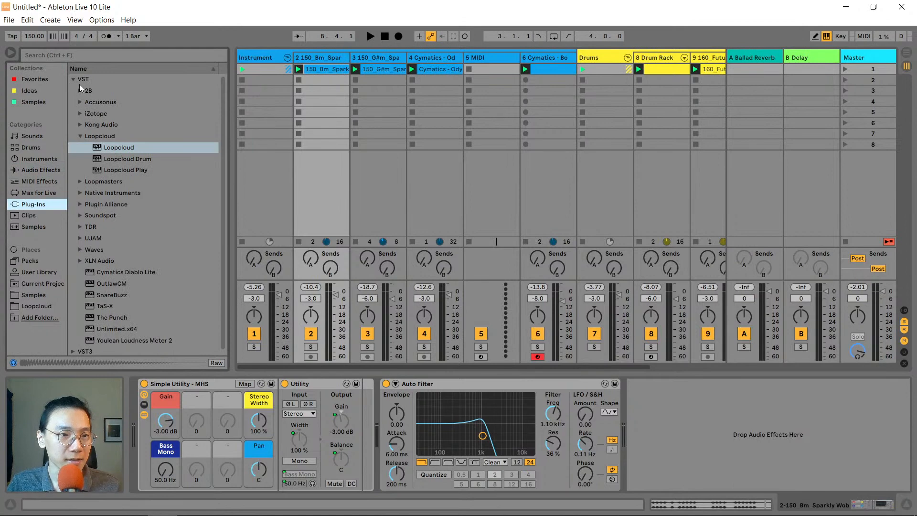
pyautogui.click(80, 136)
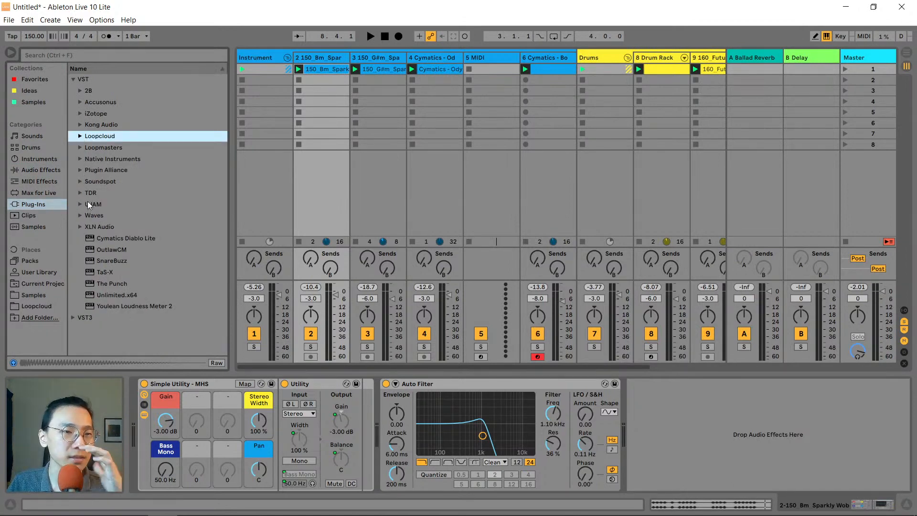
pyautogui.click(80, 227)
pyautogui.click(128, 240)
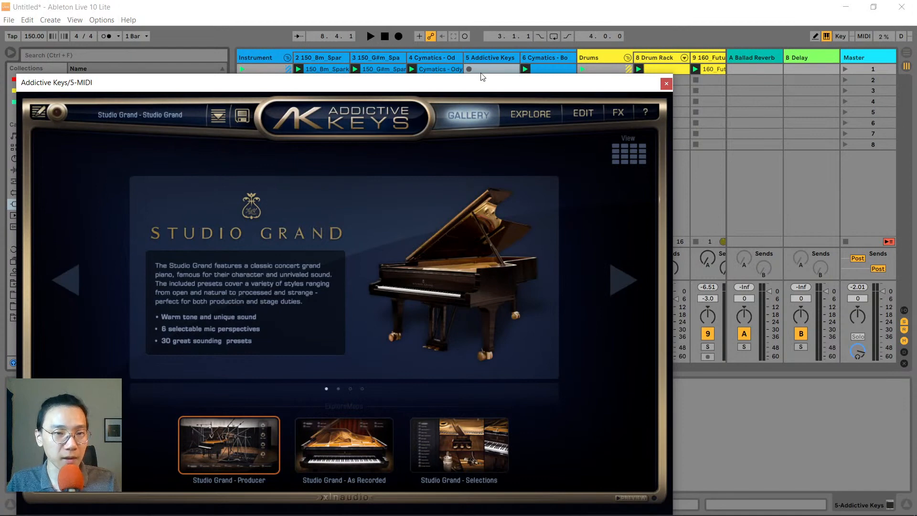
pyautogui.moveTo(462, 81); pyautogui.dragTo(472, 63)
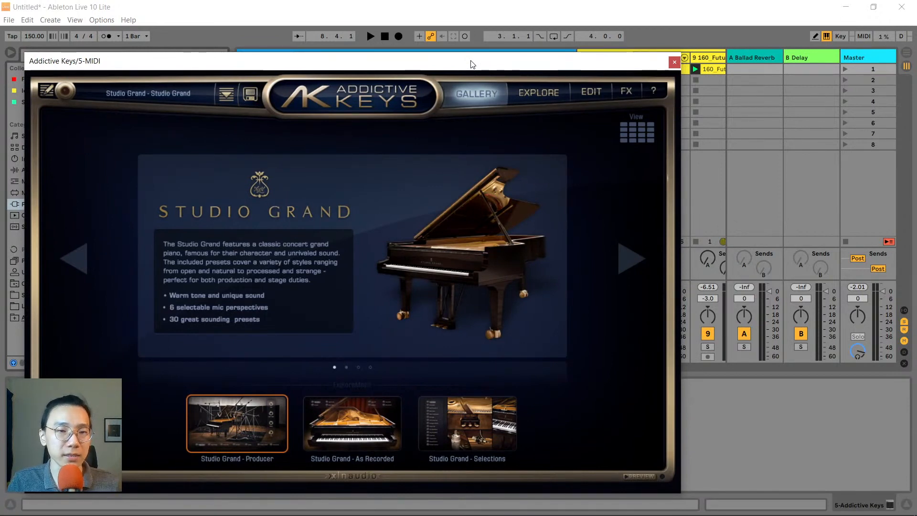
pyautogui.moveTo(196, 65); pyautogui.dragTo(362, 65)
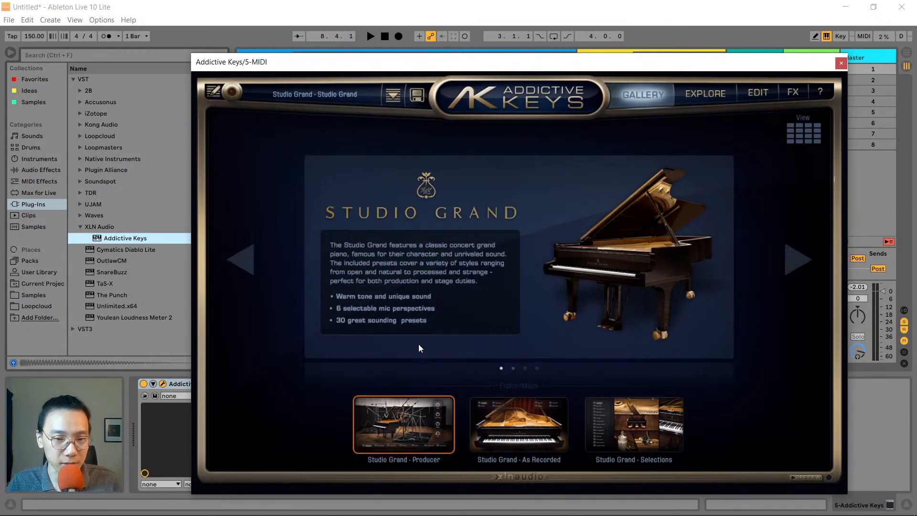
# Choose the Studio Grand preset Grand Noir in Addictive Keys and move the plug-in window off the clip slots
pyautogui.click(504, 430)
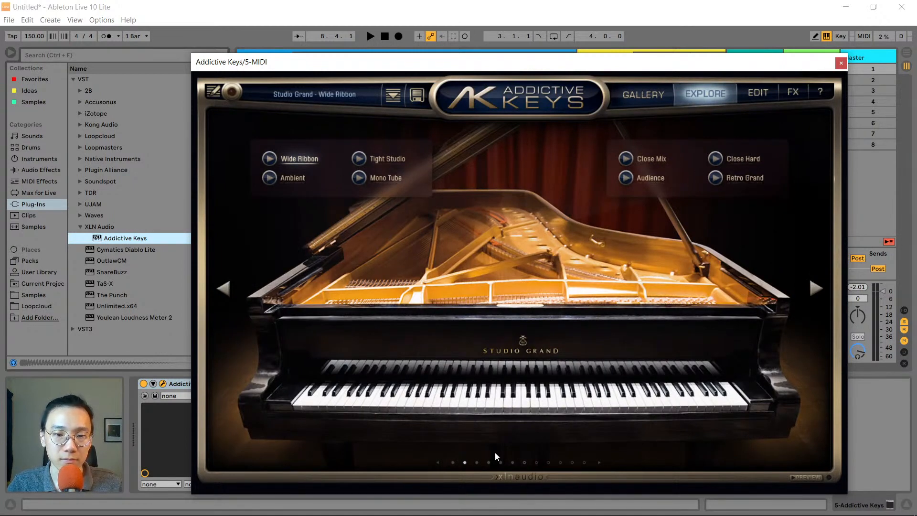
pyautogui.click(811, 290)
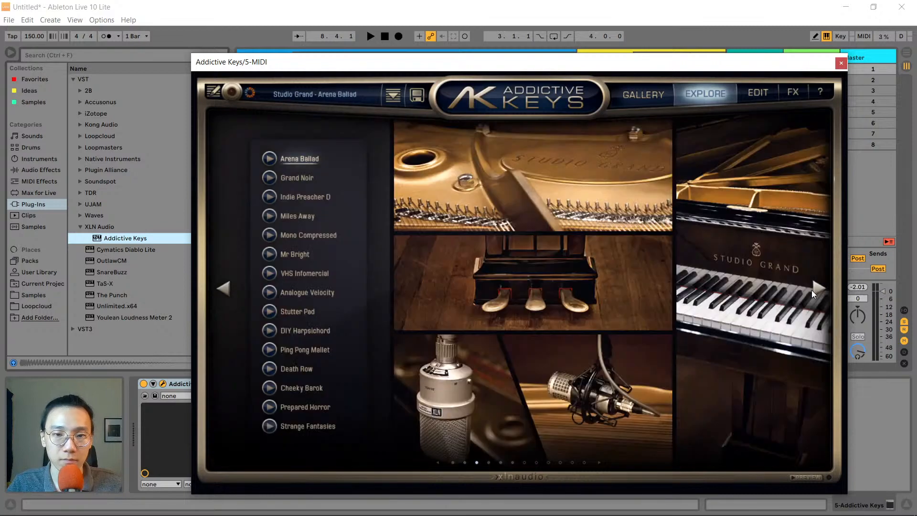
pyautogui.click(307, 182)
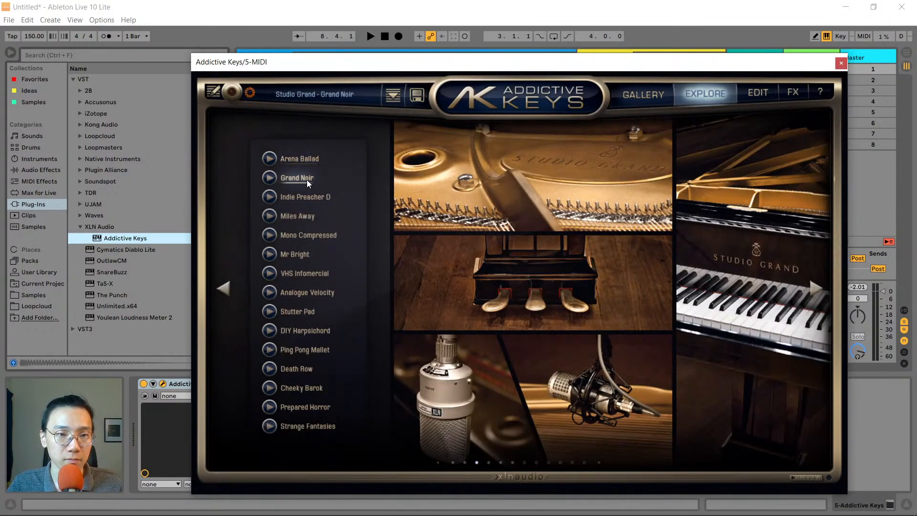
pyautogui.moveTo(431, 70); pyautogui.dragTo(386, 351)
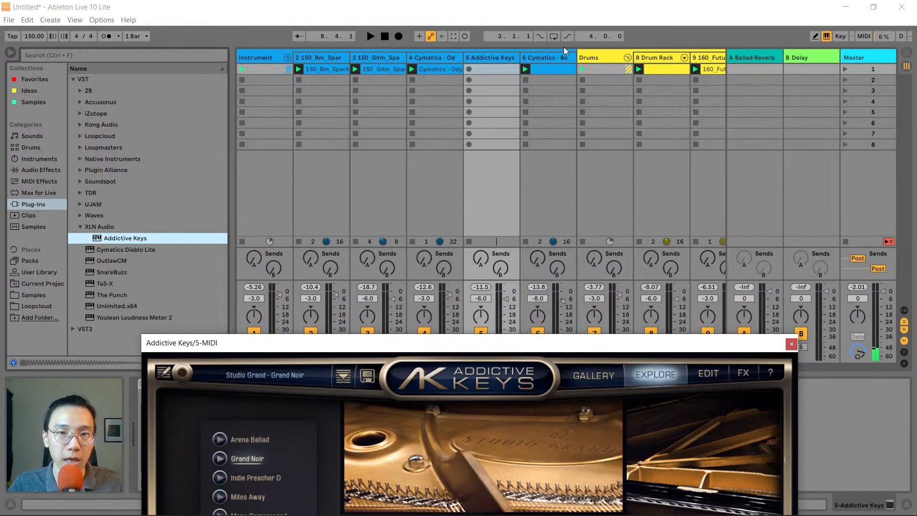
# Copy the 808 clip to the first slot of the Addictive Keys track and open it in an enlarged note editor without envelopes
pyautogui.click(547, 70)
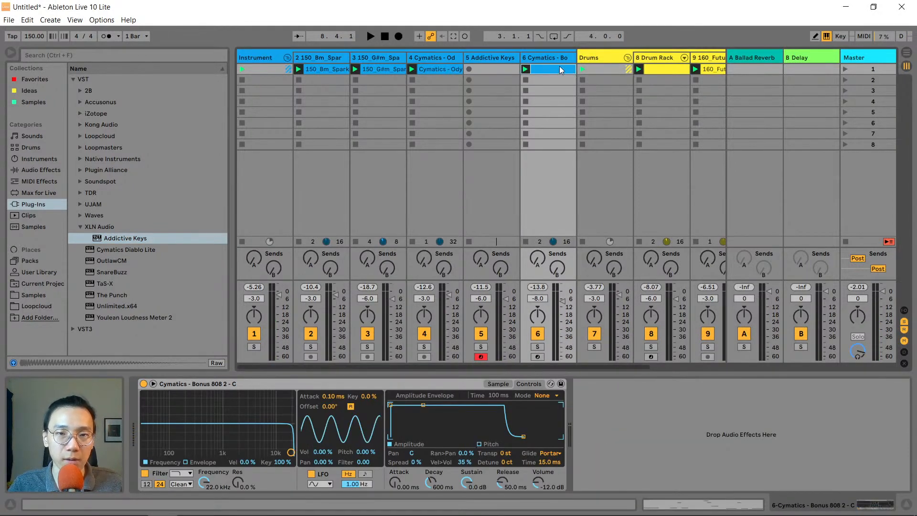
pyautogui.click(500, 71)
pyautogui.moveTo(502, 80); pyautogui.dragTo(497, 90)
pyautogui.doubleClick(495, 70)
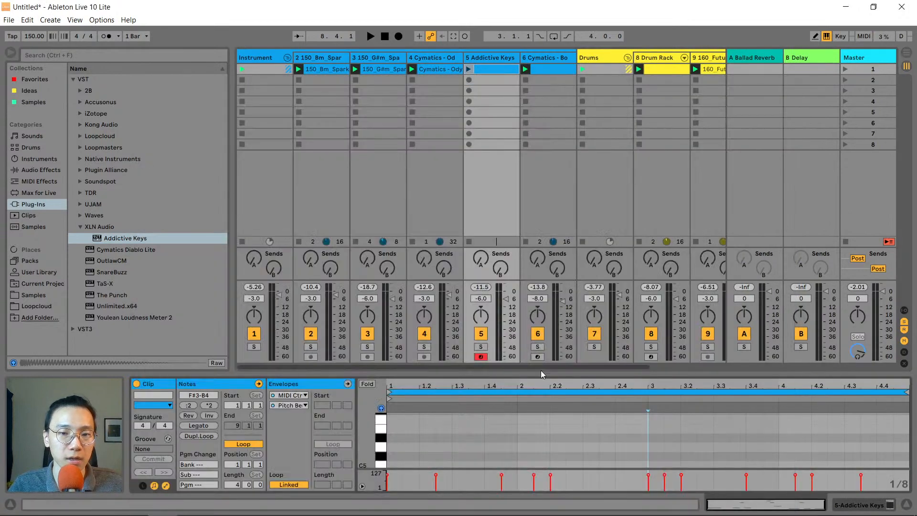
pyautogui.moveTo(540, 375); pyautogui.dragTo(522, 126)
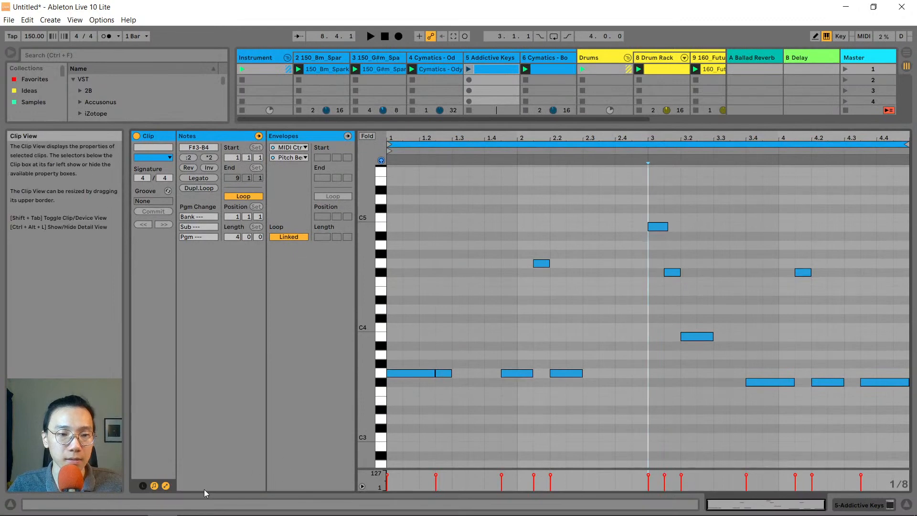
pyautogui.click(165, 485)
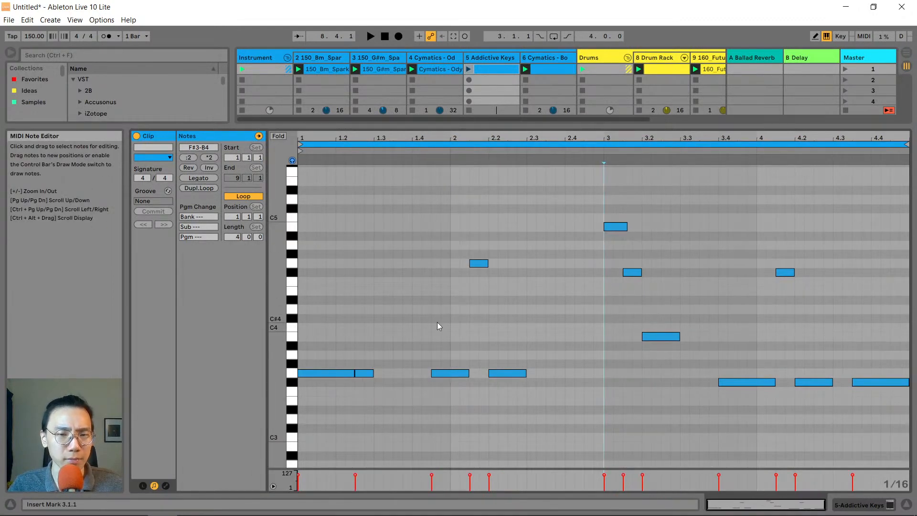
# Delete the high notes at 2.1.3, 3.1.1, 3.1.3 and 4.1.3 from the piano clip
pyautogui.scroll(2, 437, 322)
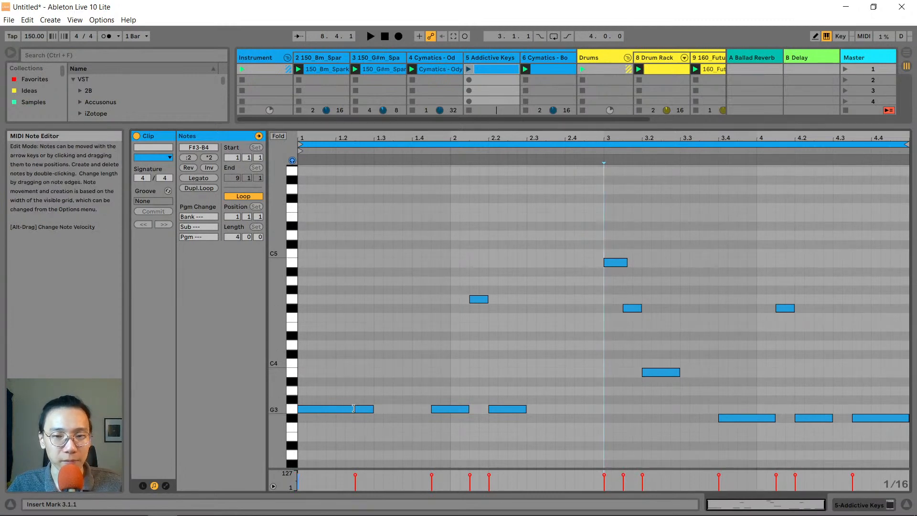
pyautogui.click(478, 299)
pyautogui.press('Delete')
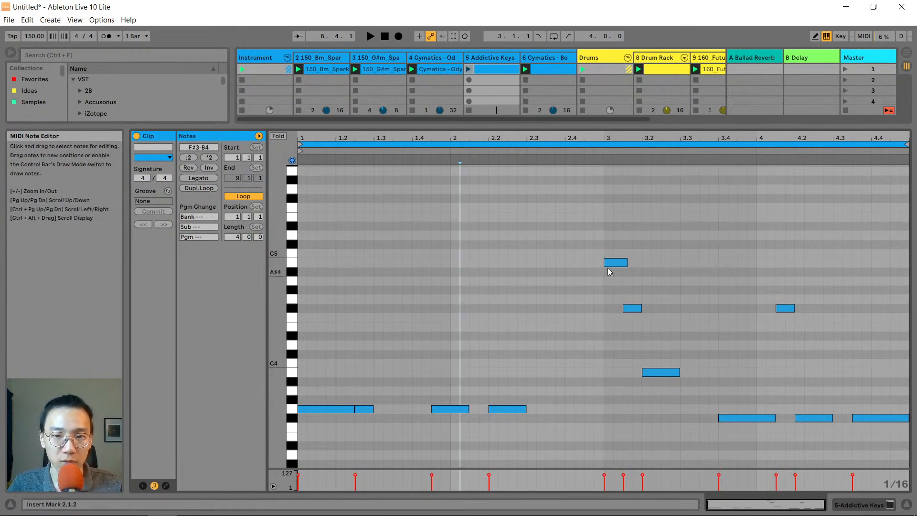
pyautogui.moveTo(630, 232)
pyautogui.mouseDown()
pyautogui.moveTo(609, 273)
pyautogui.moveTo(622, 279)
pyautogui.moveTo(587, 317)
pyautogui.mouseUp()
pyautogui.press('Delete')
pyautogui.press('Delete')
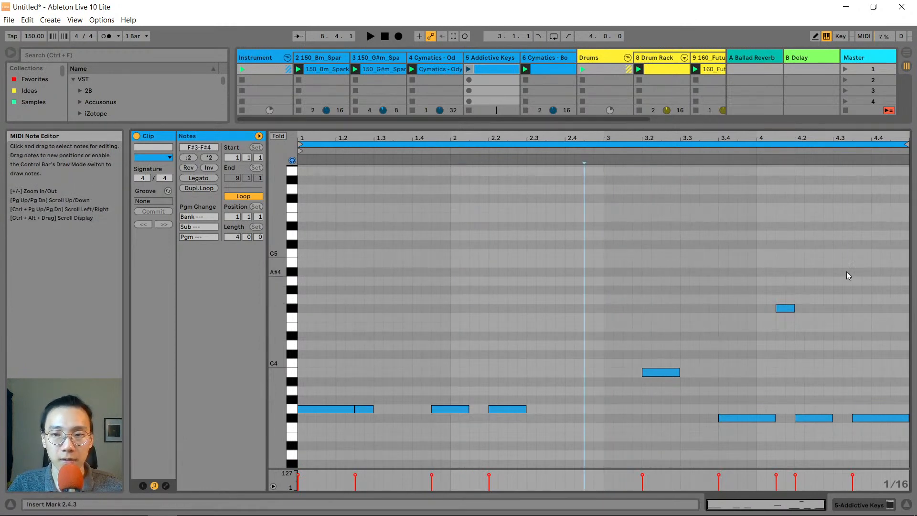
pyautogui.moveTo(848, 276); pyautogui.dragTo(754, 318)
pyautogui.press('Delete')
# Delete the surplus low notes, keeping only G3 at 1.1.1, B3 at 3.2.1 and F#3 at 3.4.1
pyautogui.moveTo(829, 378); pyautogui.dragTo(880, 433)
pyautogui.moveTo(365, 378); pyautogui.dragTo(311, 419)
pyautogui.press('Delete')
pyautogui.moveTo(729, 332); pyautogui.dragTo(780, 460)
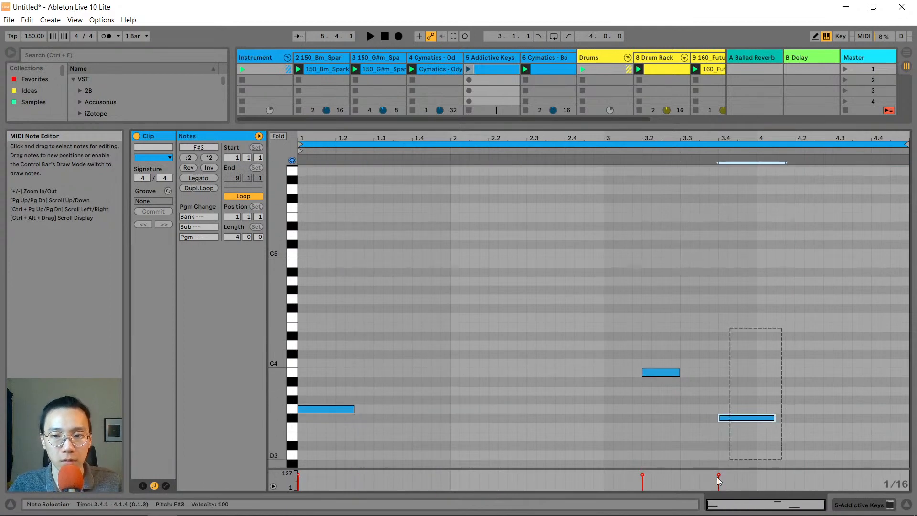
# Launch the piano clip with the playing loop, listen to it, and stop playback
pyautogui.press('space')
pyautogui.click(468, 68)
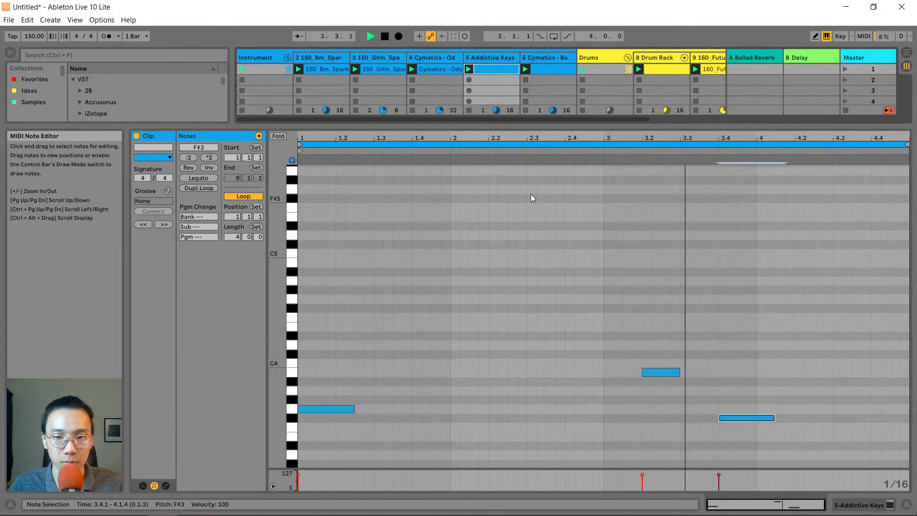
pyautogui.press('space')
# Move the B3 note in the piano clip earlier so that it starts at 3.1.1
pyautogui.click(660, 374)
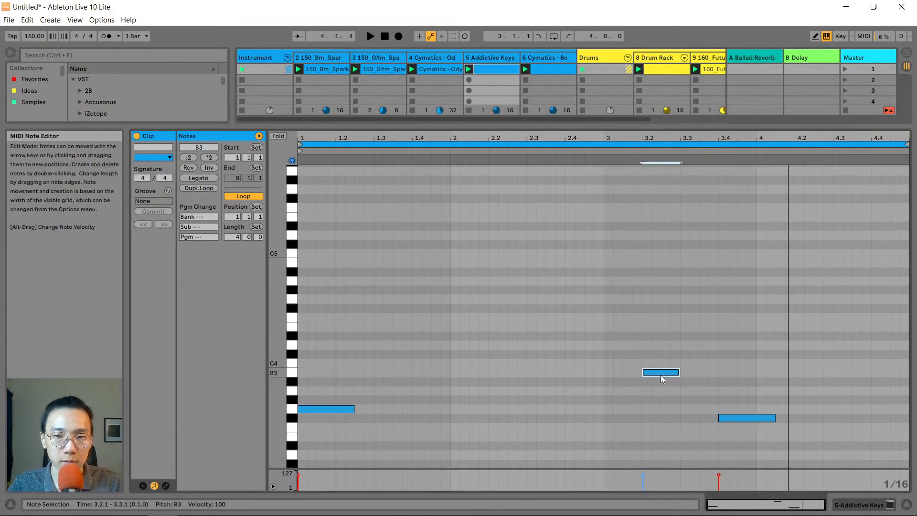
pyautogui.press('Left')
pyautogui.press('Left')
pyautogui.press('Left')
pyautogui.press('Left')
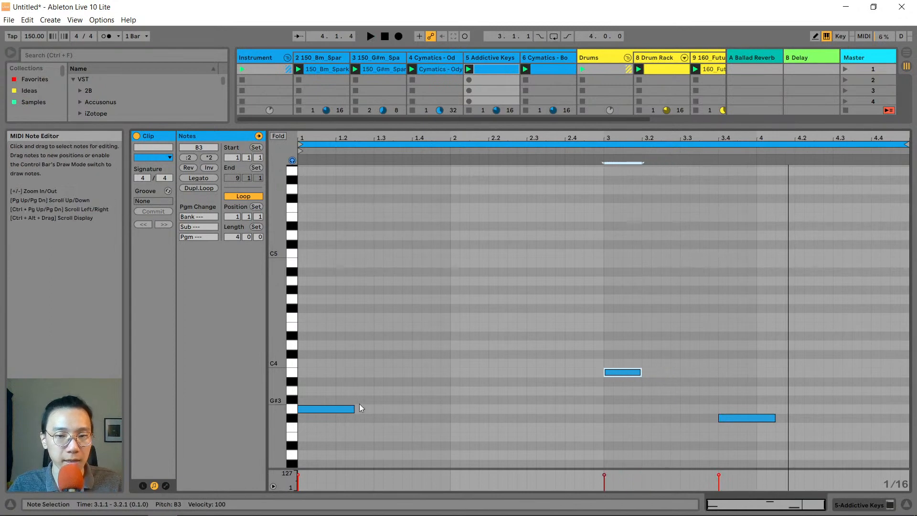
# Apply Legato to all notes in the piano clip so each one extends to the start of the following note
pyautogui.moveTo(749, 445); pyautogui.dragTo(563, 373)
pyautogui.hotkey('ctrl', 'a')
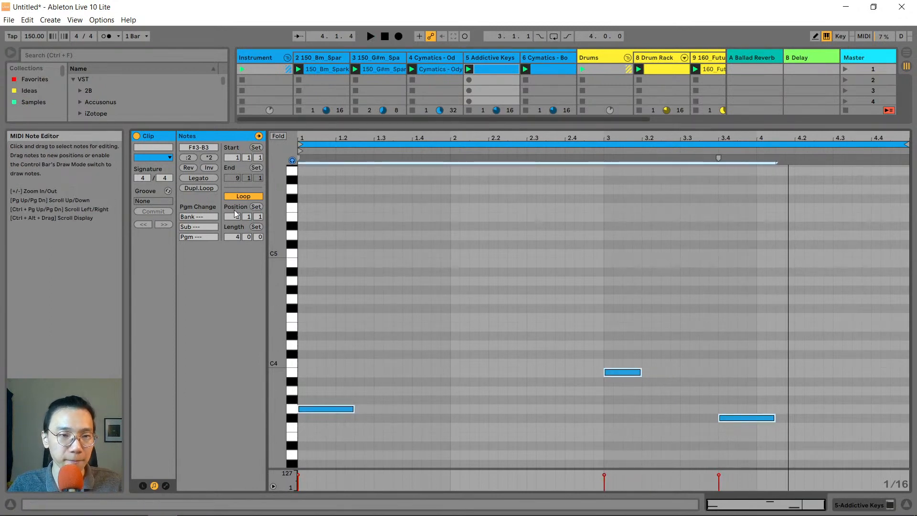
pyautogui.click(209, 178)
pyautogui.click(466, 324)
# Add B3 and D4 above the first G3 in the piano clip, both running from 1.1.1 to 3.1.1
pyautogui.click(309, 408)
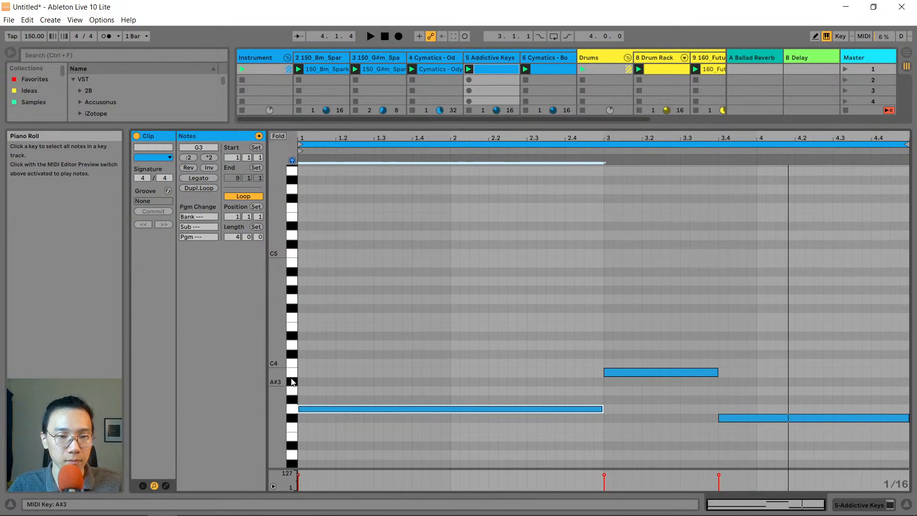
pyautogui.click(292, 381)
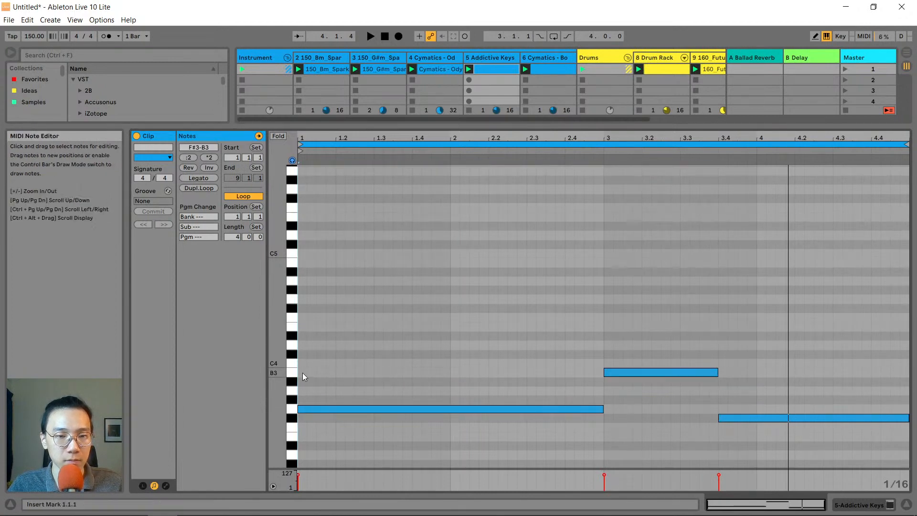
pyautogui.doubleClick(302, 372)
pyautogui.moveTo(306, 373); pyautogui.dragTo(604, 372)
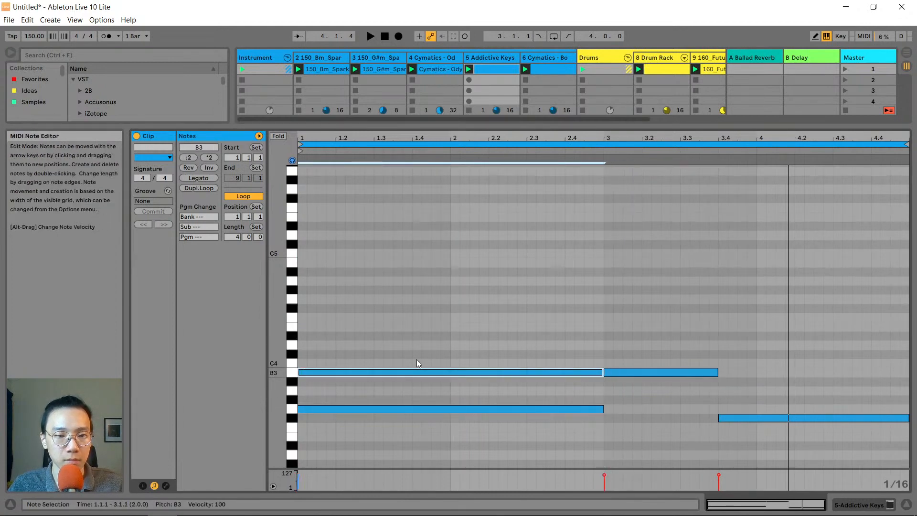
pyautogui.doubleClick(301, 344)
pyautogui.moveTo(308, 343); pyautogui.dragTo(603, 344)
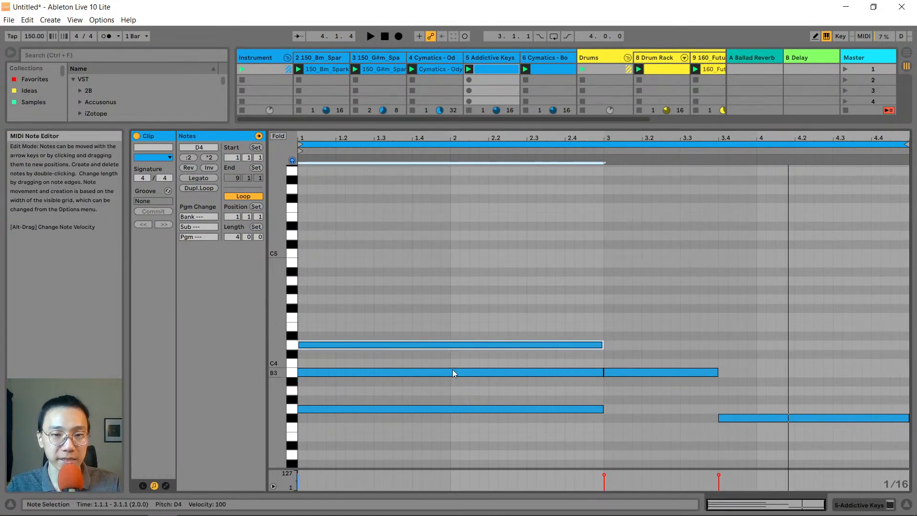
# Build the second chord above B3 by adding D4 and F#4 from 3.1.1 to 3.4.1
pyautogui.moveTo(460, 426); pyautogui.dragTo(435, 337)
pyautogui.moveTo(649, 392); pyautogui.dragTo(718, 347)
pyautogui.doubleClick(610, 347)
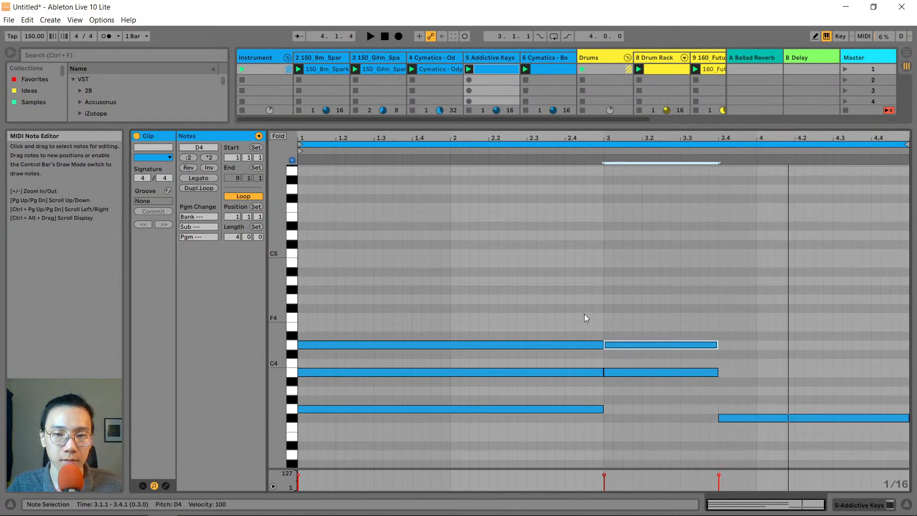
pyautogui.click(608, 309)
pyautogui.doubleClick(608, 308)
pyautogui.moveTo(610, 308); pyautogui.dragTo(717, 308)
# Build the third chord above F#3 by adding A3 and C#4 from 3.4.1 to 5.1.1
pyautogui.click(720, 392)
pyautogui.doubleClick(721, 391)
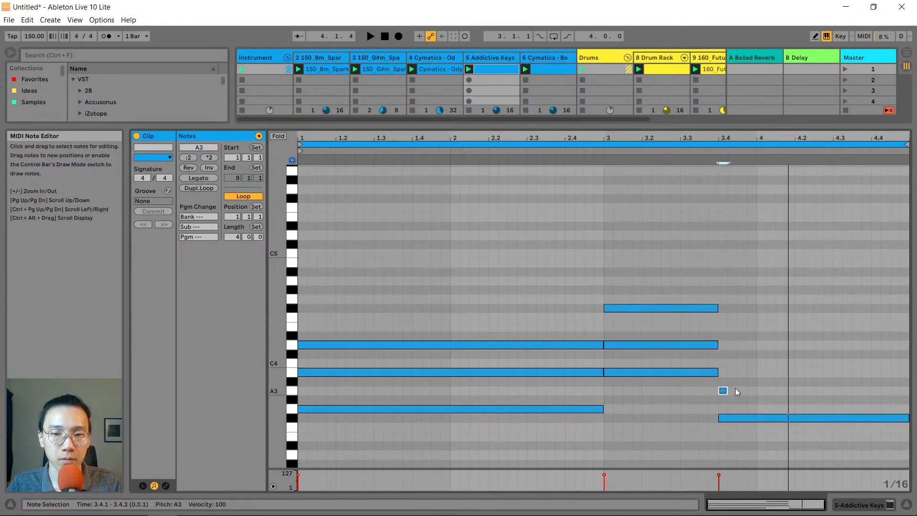
pyautogui.moveTo(727, 390); pyautogui.dragTo(899, 390)
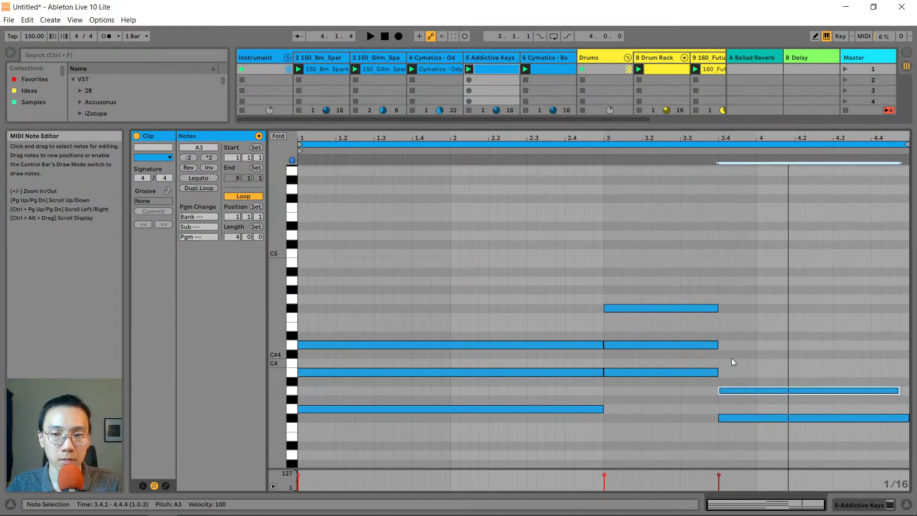
pyautogui.doubleClick(723, 354)
pyautogui.moveTo(725, 354); pyautogui.dragTo(908, 390)
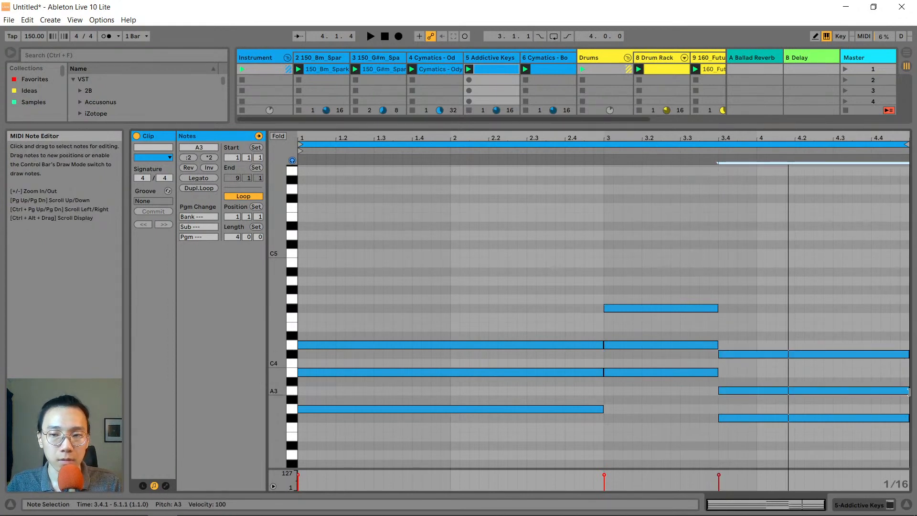
pyautogui.click(789, 324)
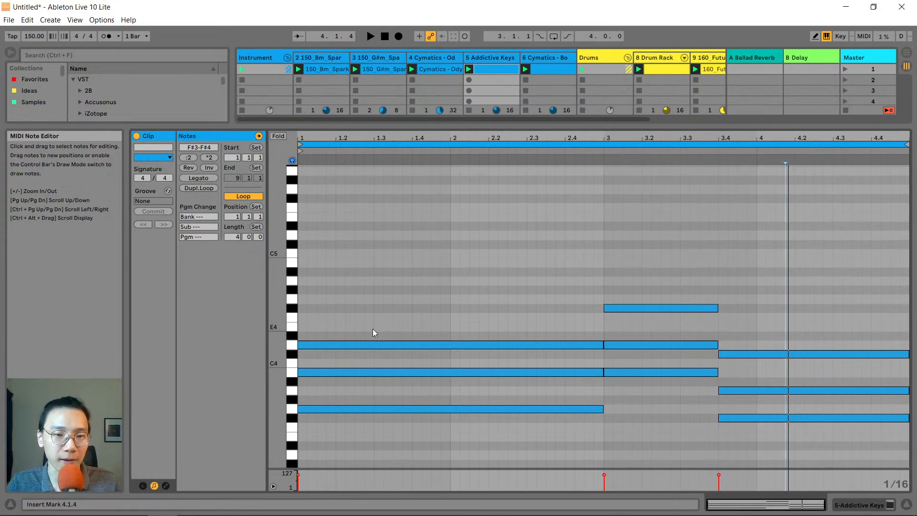
# Add sevenths on top of the three chords: F#4 at 1.1.1, A4 at 3.1.1 and E4 at 3.4.1, each matching its chord's length
pyautogui.moveTo(335, 428); pyautogui.dragTo(603, 318)
pyautogui.doubleClick(302, 309)
pyautogui.moveTo(660, 406); pyautogui.dragTo(717, 279)
pyautogui.doubleClick(609, 271)
pyautogui.moveTo(763, 434); pyautogui.dragTo(907, 334)
pyautogui.doubleClick(722, 327)
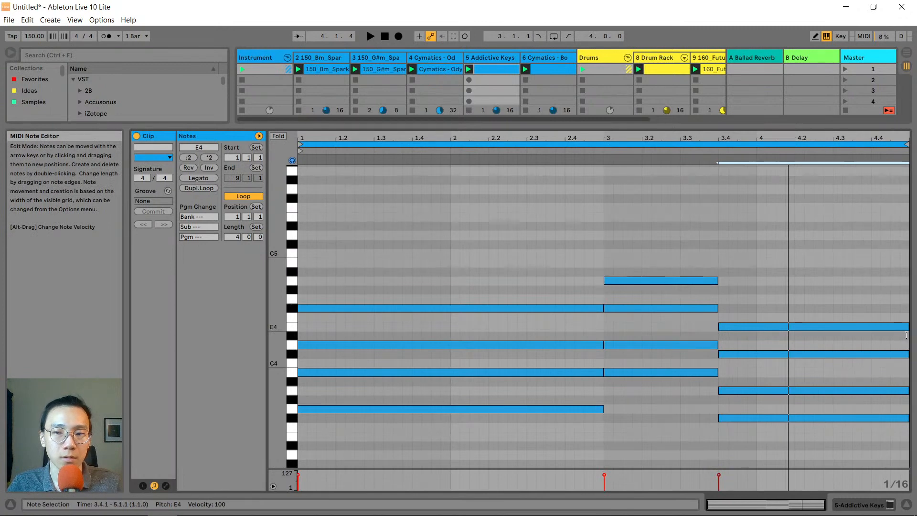
# Deactivate the added top notes F#4, A4 and E4 of the three chords
pyautogui.click(560, 307)
pyautogui.press('0')
pyautogui.click(657, 279)
pyautogui.press('0')
pyautogui.click(769, 327)
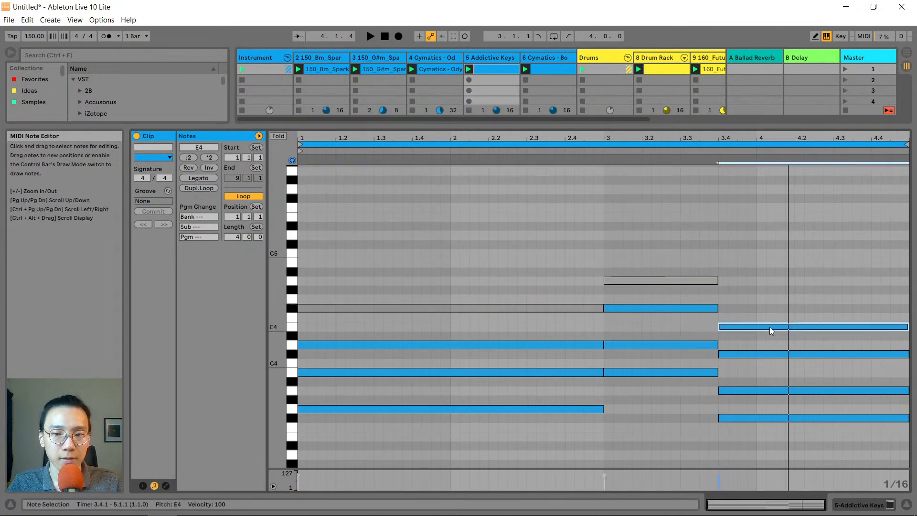
pyautogui.press('0')
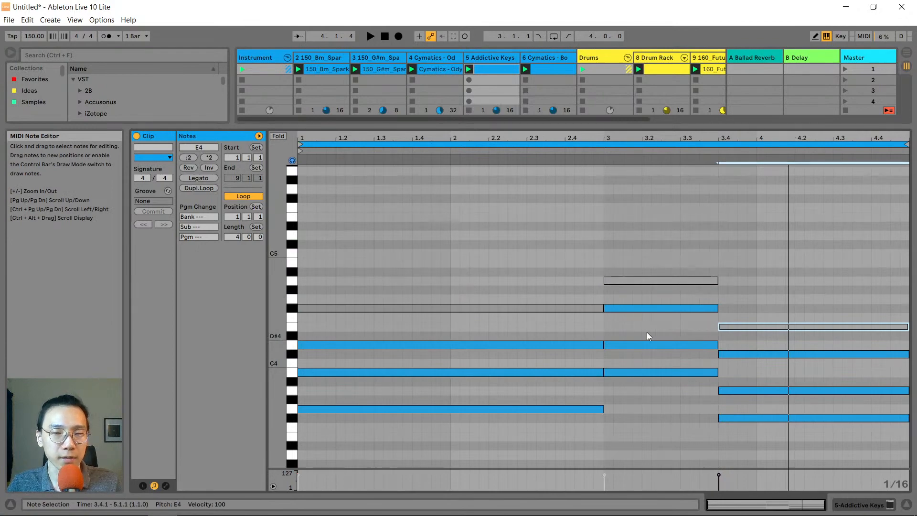
# Play the loop and set the Addictive Keys track volume to 0 dB, then listen again and stop playback
pyautogui.press('space')
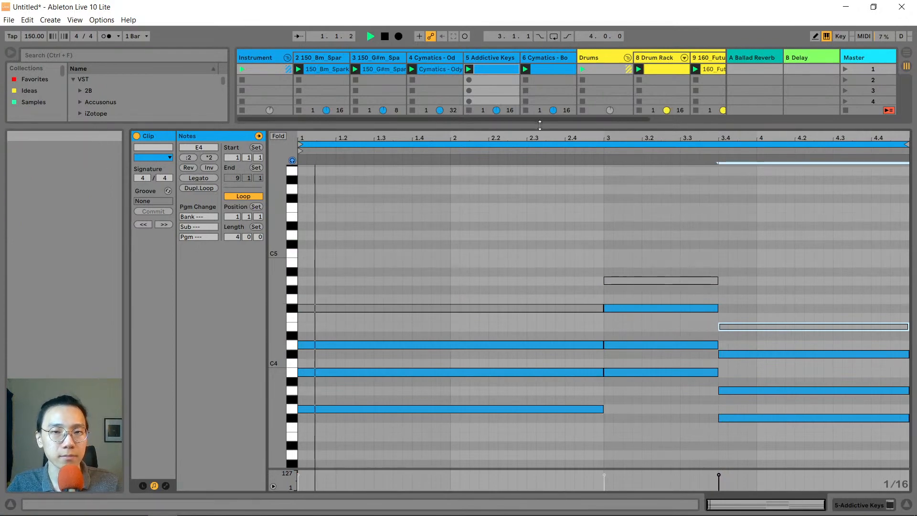
pyautogui.moveTo(540, 125); pyautogui.dragTo(540, 247)
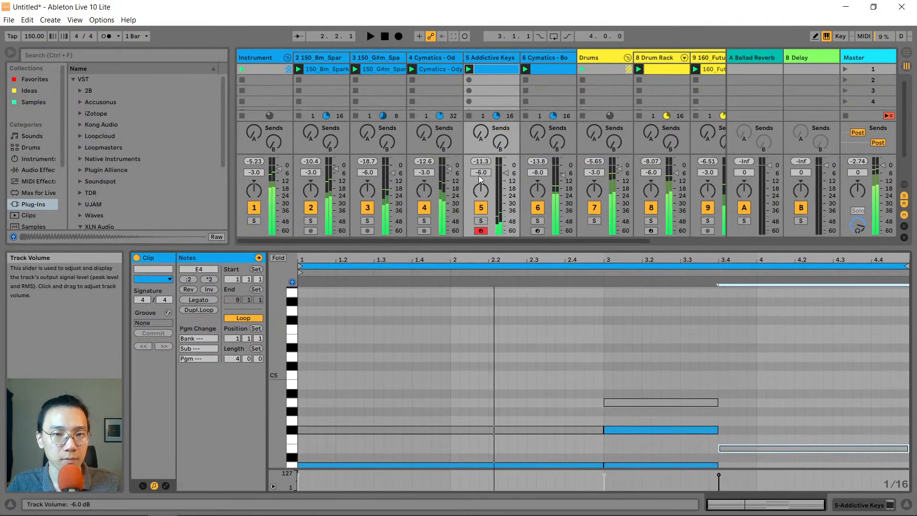
pyautogui.click(480, 175)
pyautogui.write('0')
pyautogui.press('Return')
pyautogui.press('space')
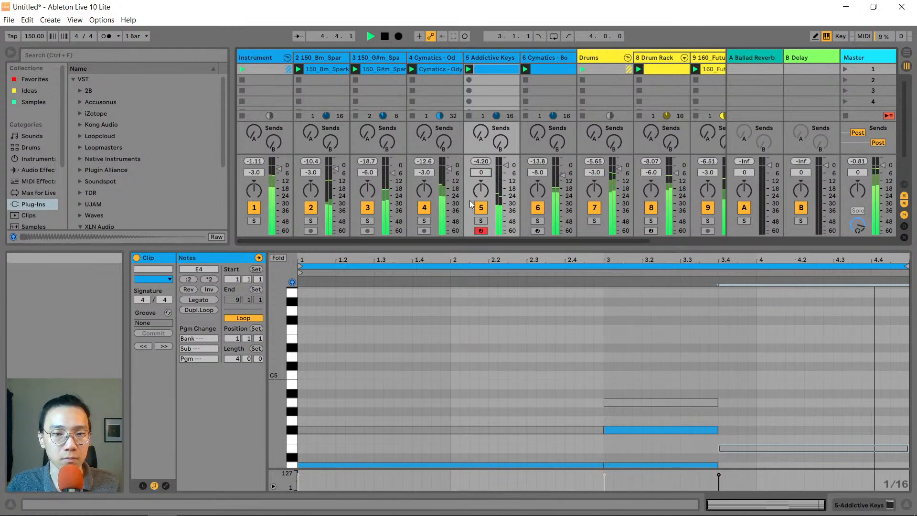
pyautogui.press('space')
pyautogui.moveTo(508, 248); pyautogui.dragTo(510, 123)
# Reactivate the top notes F#4, A4 and E4 and play the loop with the seventh chords
pyautogui.moveTo(562, 289); pyautogui.dragTo(547, 319)
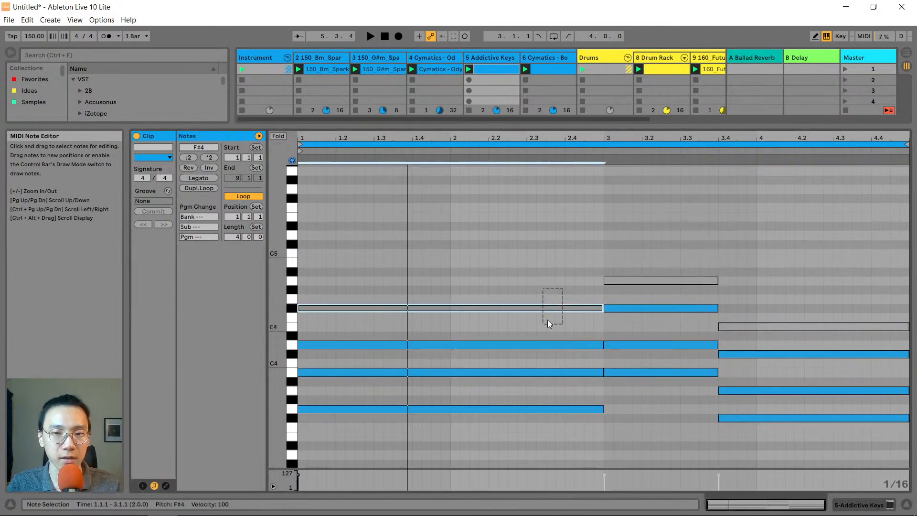
pyautogui.press('0')
pyautogui.moveTo(641, 269); pyautogui.dragTo(617, 302)
pyautogui.press('0')
pyautogui.moveTo(763, 304); pyautogui.dragTo(741, 337)
pyautogui.press('0')
pyautogui.press('space')
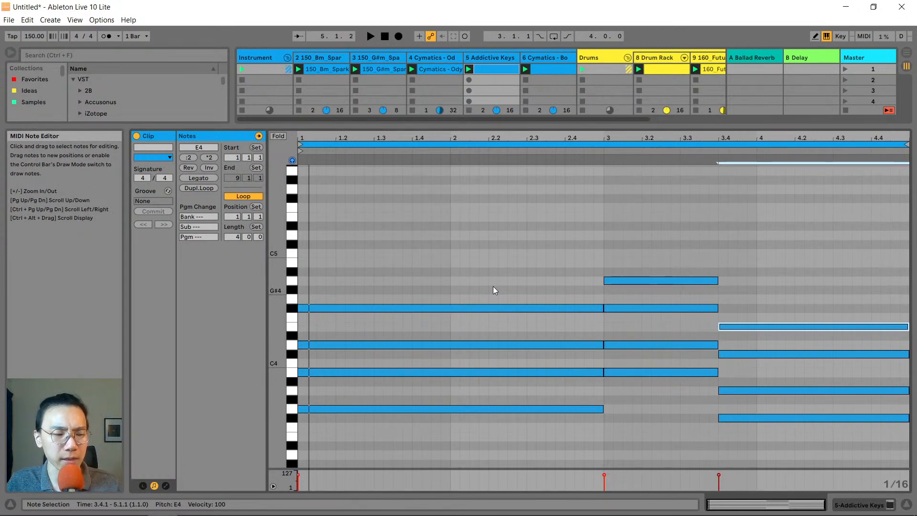
# Try an extra A4 on top of the first chord from 1.1.1 to 3.1.1, listen to it, and delete it
pyautogui.moveTo(360, 433); pyautogui.dragTo(601, 290)
pyautogui.doubleClick(303, 280)
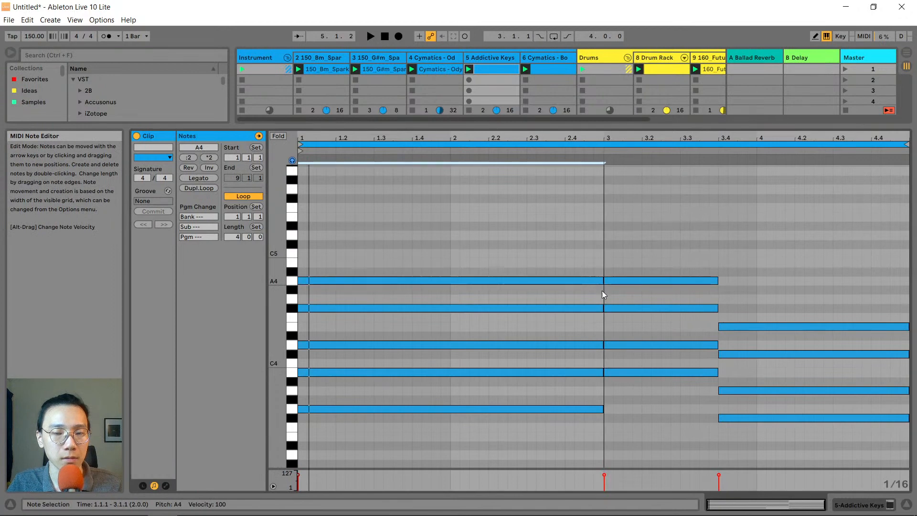
pyautogui.press('space')
pyautogui.press('space')
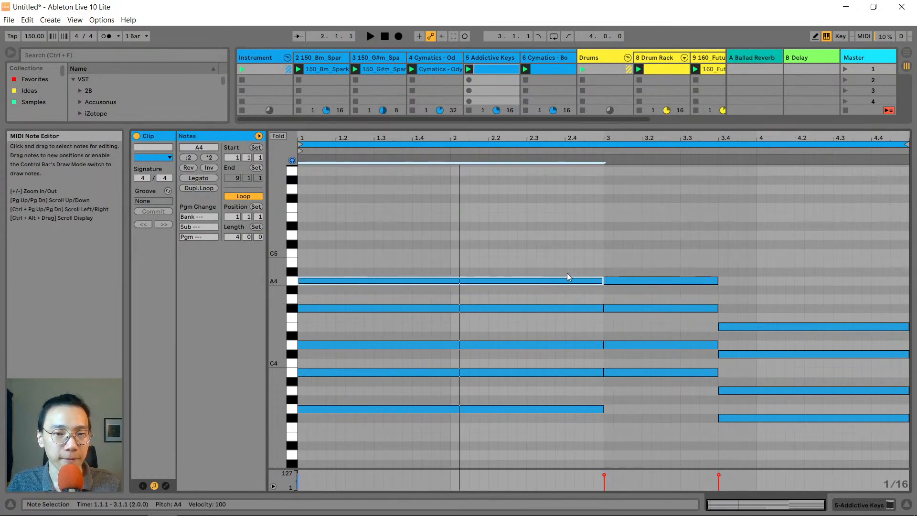
pyautogui.press('Delete')
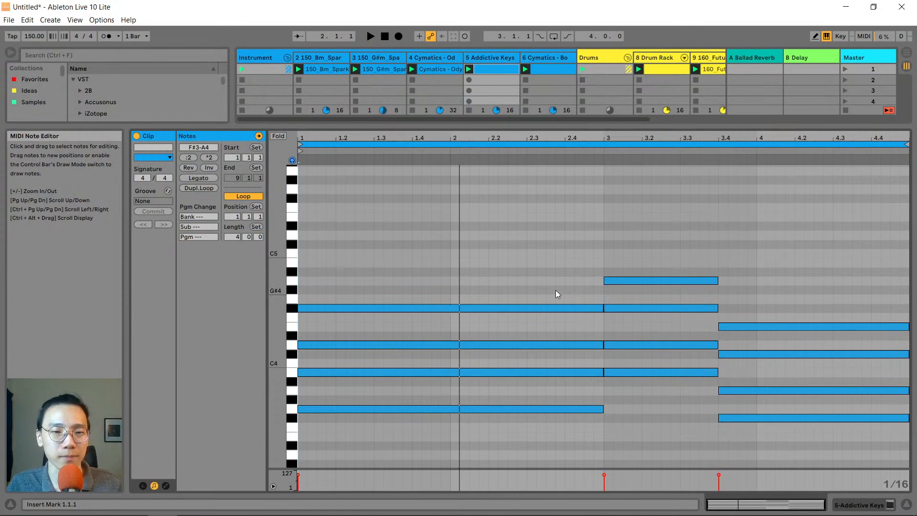
# Transpose the root notes G3, B3 and F#3 of the three chords down one octave and listen to the loop
pyautogui.scroll(-3, 566, 296)
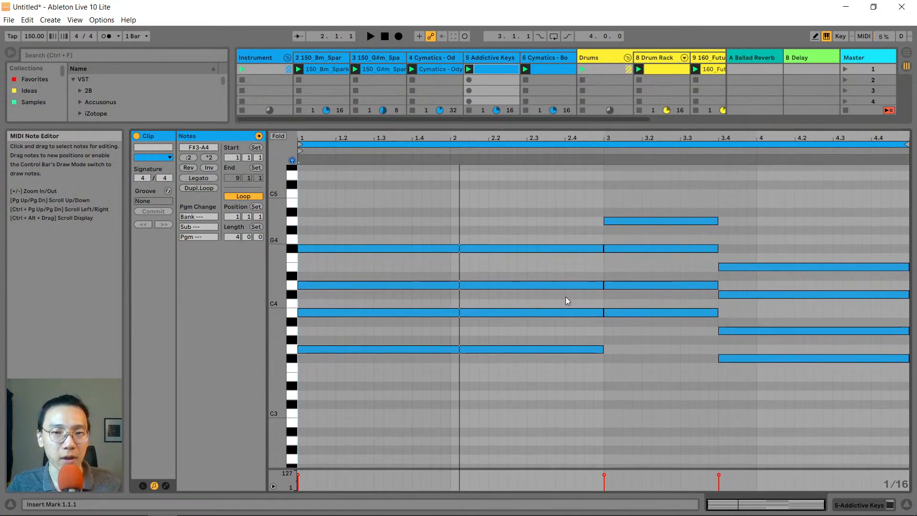
pyautogui.moveTo(610, 371); pyautogui.dragTo(582, 346)
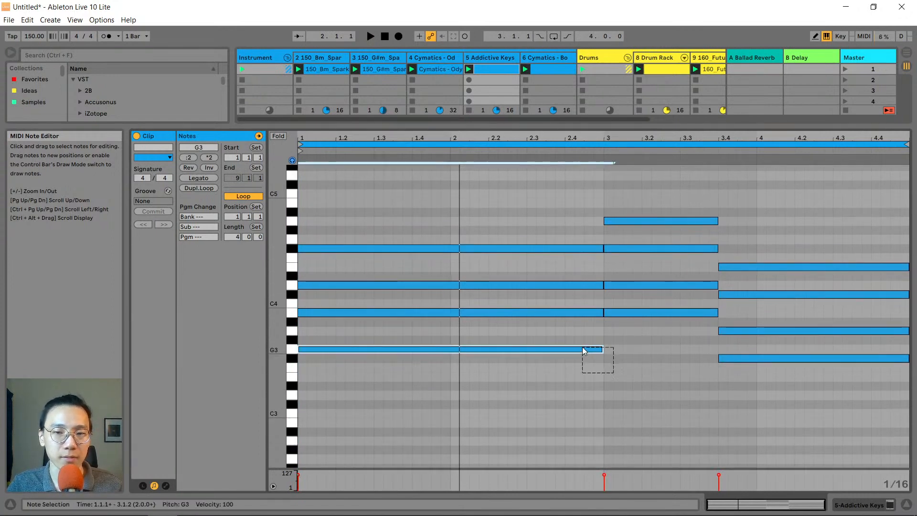
pyautogui.keyDown('shift'); pyautogui.click(644, 311); pyautogui.keyUp('shift')
pyautogui.keyDown('shift'); pyautogui.click(751, 356); pyautogui.keyUp('shift')
pyautogui.hotkey('shift', 'Down')
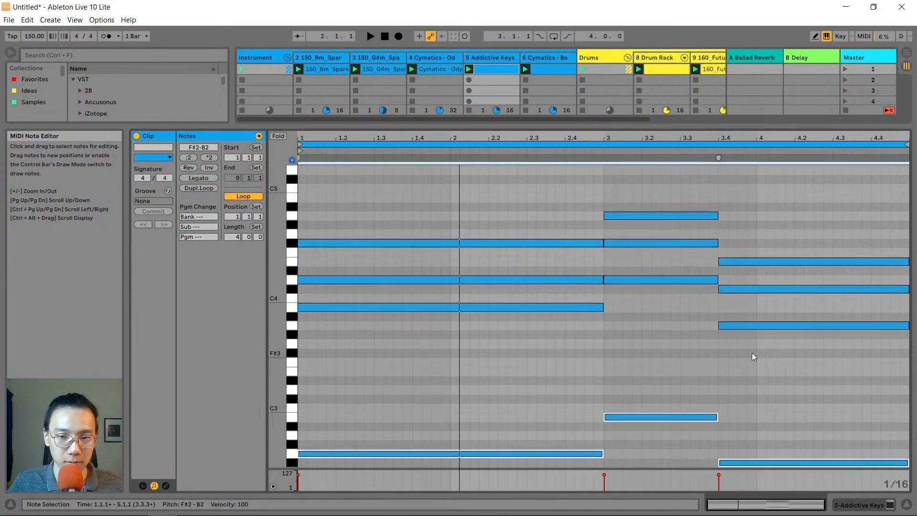
pyautogui.click(522, 343)
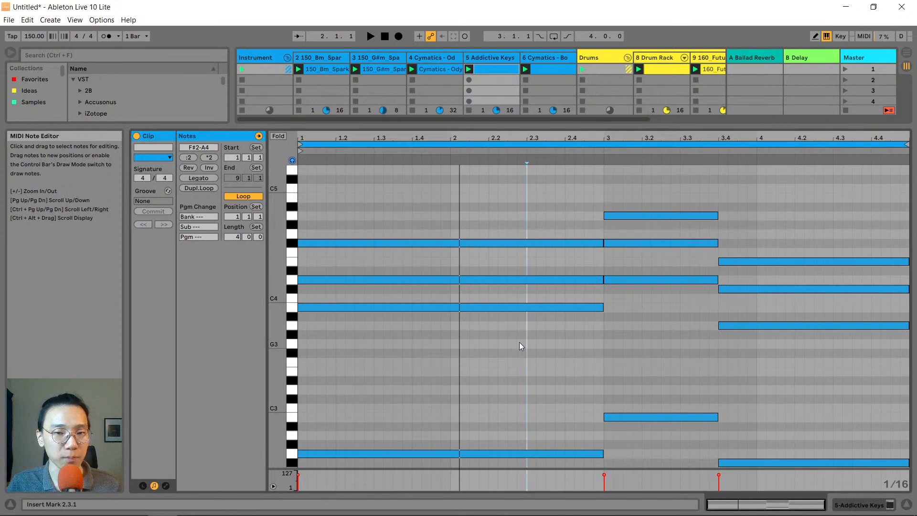
pyautogui.scroll(-1, 520, 342)
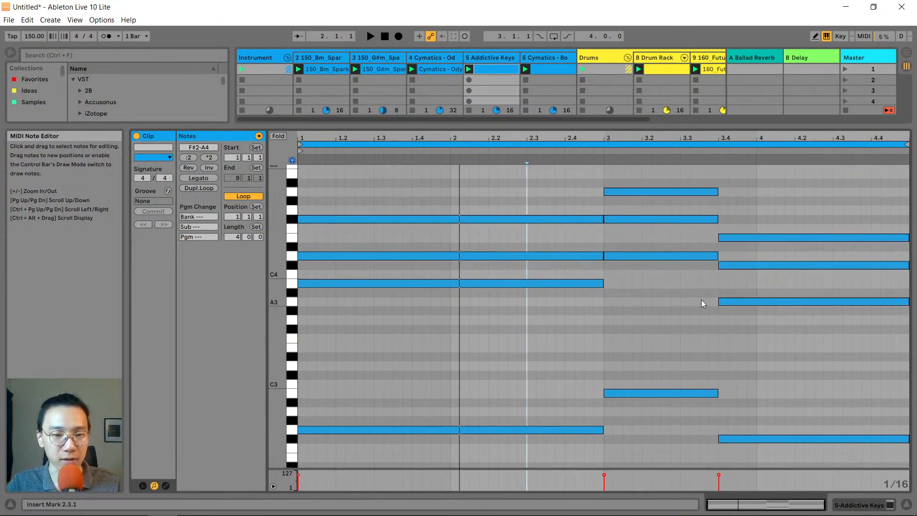
pyautogui.press('space')
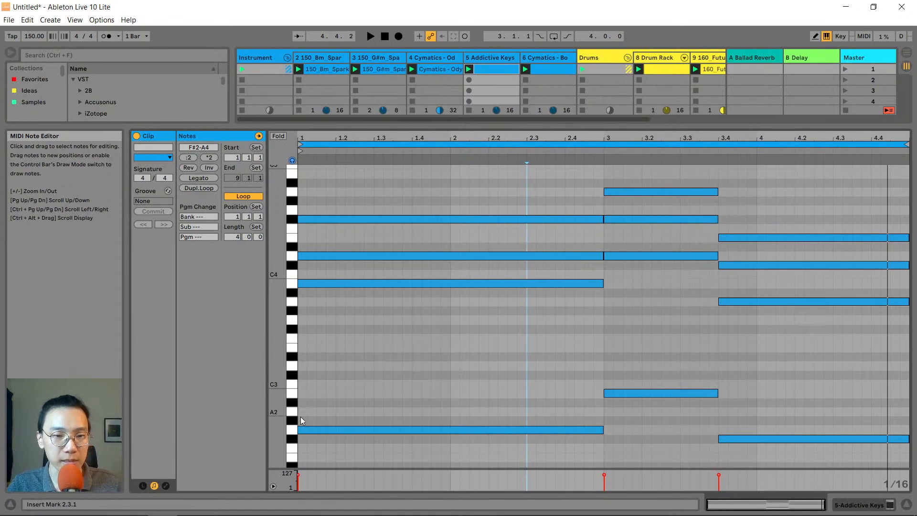
# Add low thirds above the octave-down roots: B2 from 1.1.1 to 3.1.1 and D3 from 3.1.1 to 3.4.1
pyautogui.click(306, 429)
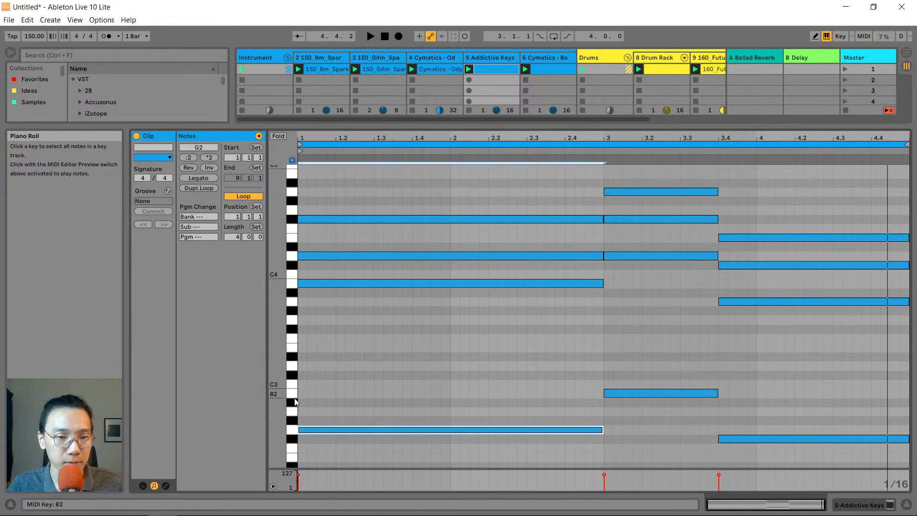
pyautogui.click(295, 397)
pyautogui.doubleClick(303, 393)
pyautogui.moveTo(304, 394); pyautogui.dragTo(720, 365)
pyautogui.click(615, 393)
pyautogui.doubleClick(611, 366)
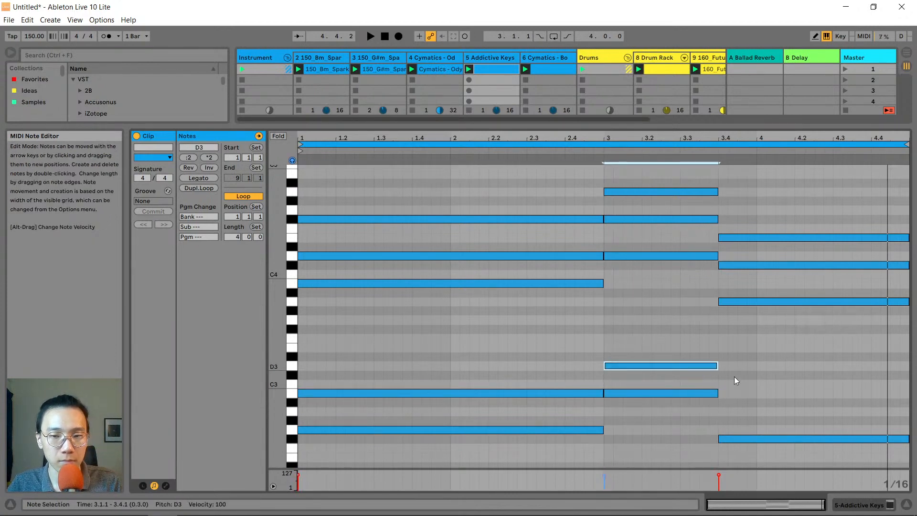
# Add a low A2 above F#2 from 3.4.1 to 5.1.1, play the loop, and stop playback
pyautogui.click(738, 435)
pyautogui.doubleClick(733, 411)
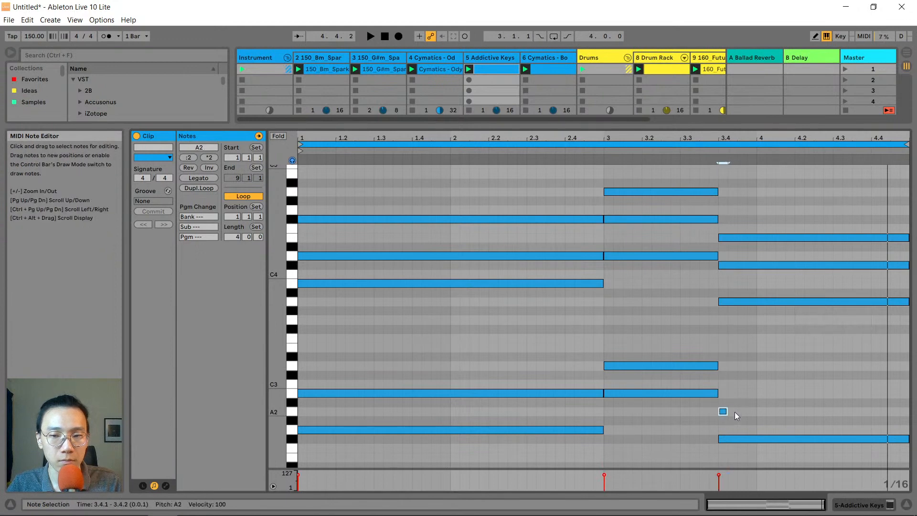
pyautogui.moveTo(738, 413); pyautogui.dragTo(906, 405)
pyautogui.press('space')
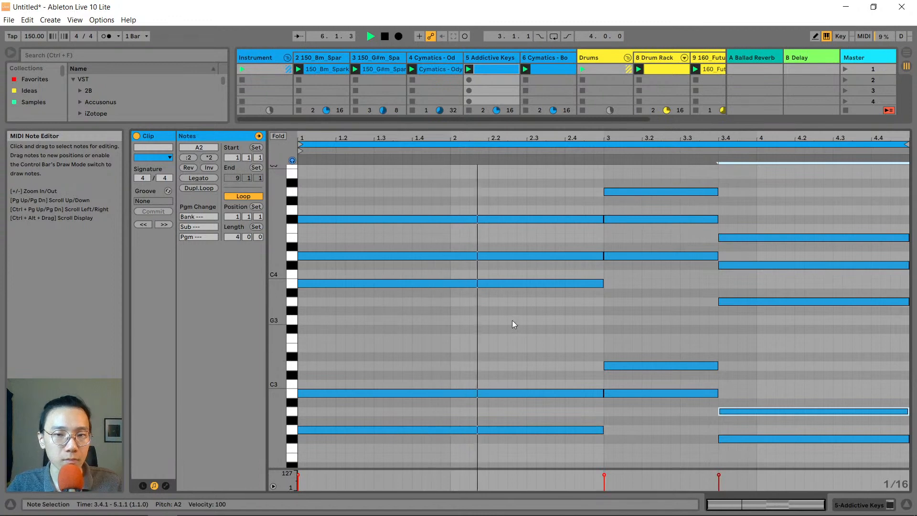
pyautogui.press('space')
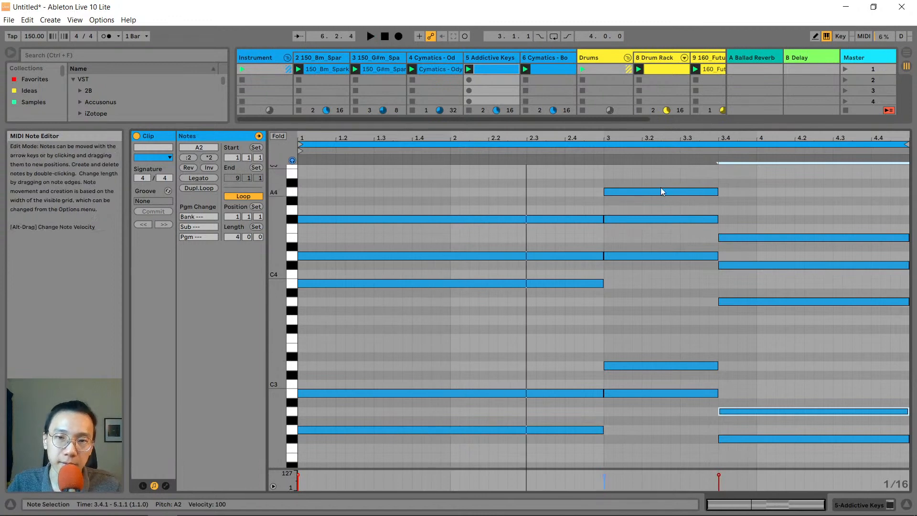
# Move the first chord's B2 note to G3, trying other pitches along the way
pyautogui.moveTo(551, 353)
pyautogui.mouseDown()
pyautogui.moveTo(520, 425)
pyautogui.moveTo(472, 366)
pyautogui.mouseUp()
pyautogui.click(522, 437)
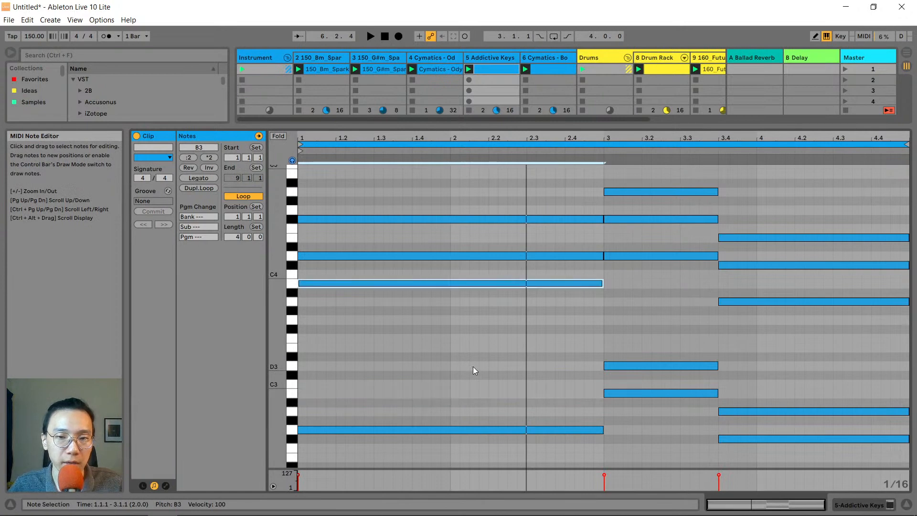
pyautogui.press('Down')
pyautogui.press('Down')
pyautogui.press('Down')
pyautogui.press('Down')
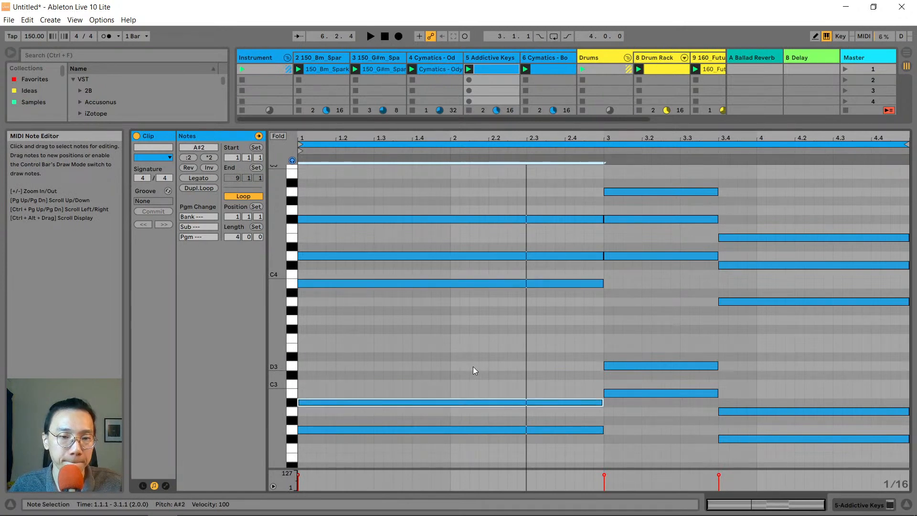
pyautogui.hotkey('shift', 'Up')
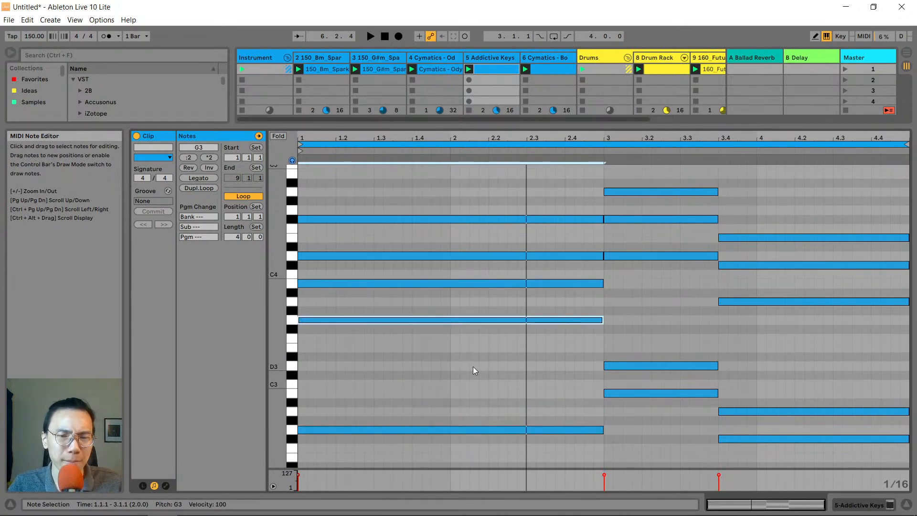
# Lower the first chord's G3 note to D3 in the Addictive Keys clip and listen to the loop
pyautogui.press('space')
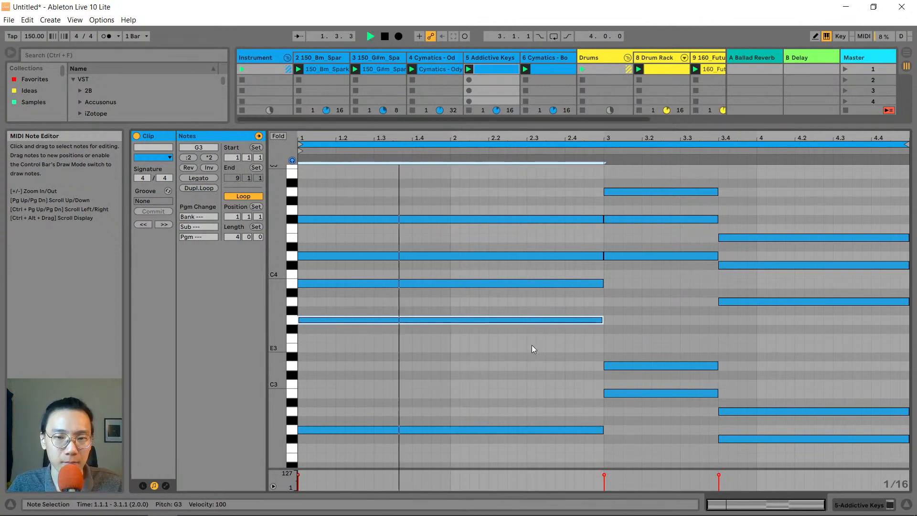
pyautogui.press('space')
pyautogui.press('Down')
pyautogui.press('Down')
pyautogui.press('Down')
pyautogui.press('Down')
pyautogui.press('Down')
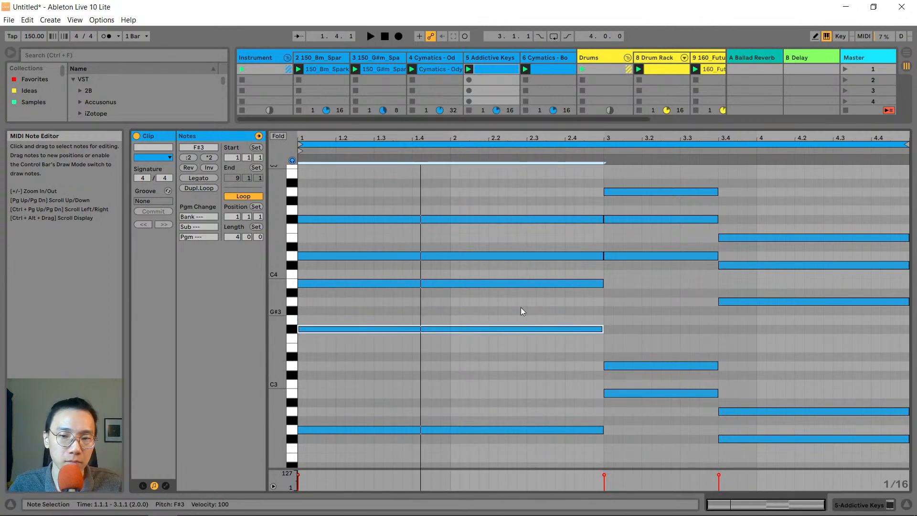
pyautogui.press('space')
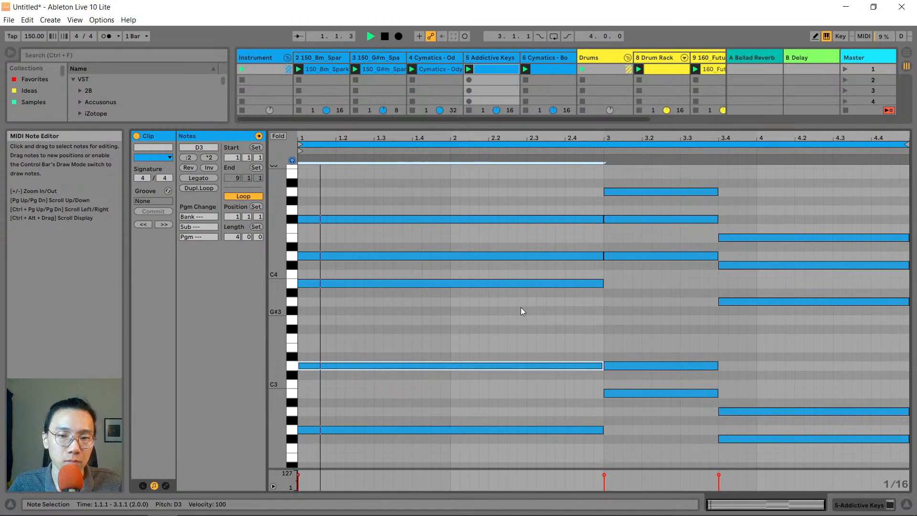
pyautogui.press('space')
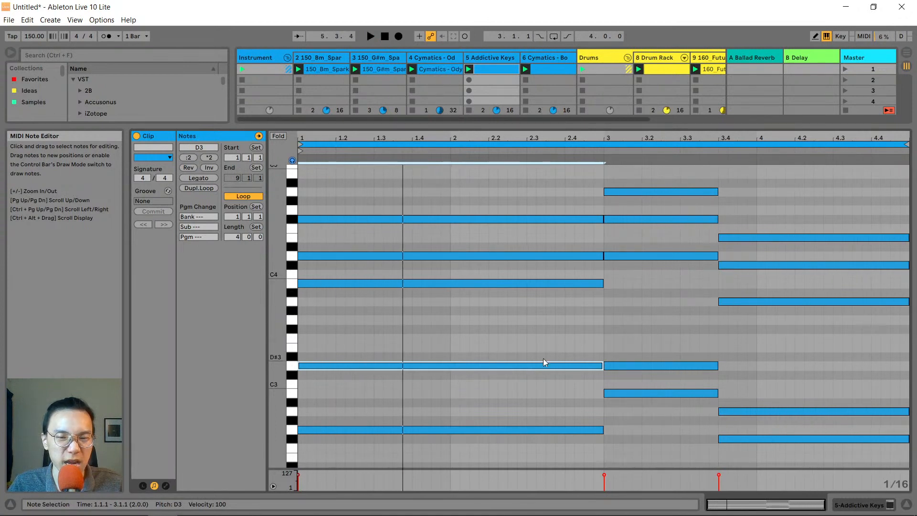
# Move the first chord's second-lowest note down to B2 and play the loop to check it
pyautogui.moveTo(540, 365); pyautogui.dragTo(540, 391)
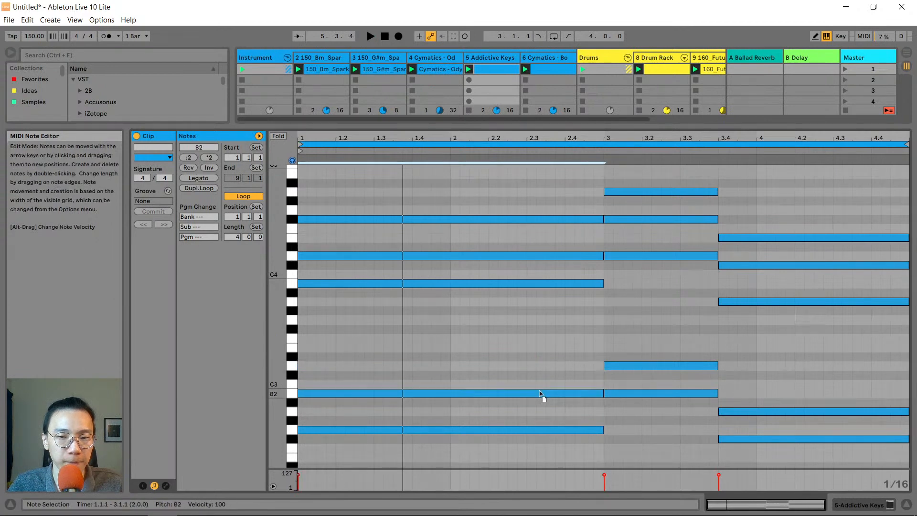
pyautogui.press('space')
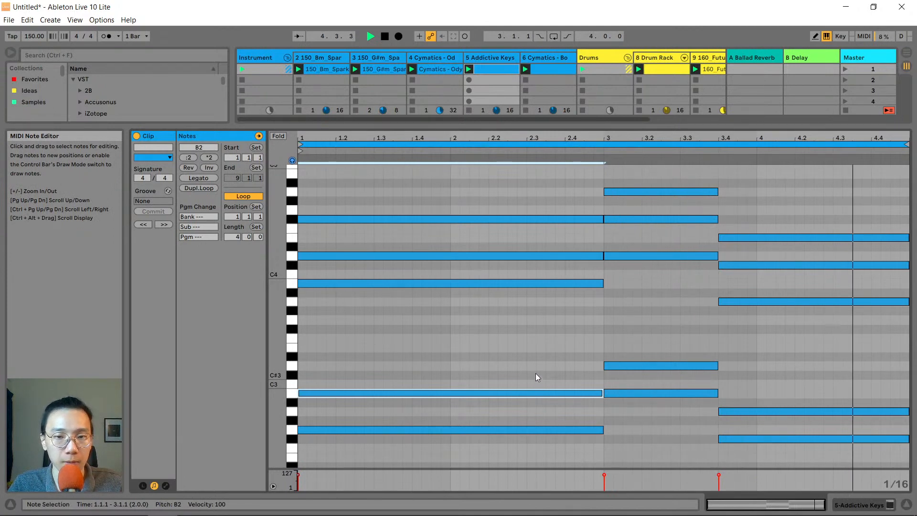
pyautogui.press('space')
# Transpose the second chord's top note A4 down one octave to A3 and listen to the loop
pyautogui.scroll(2, 566, 314)
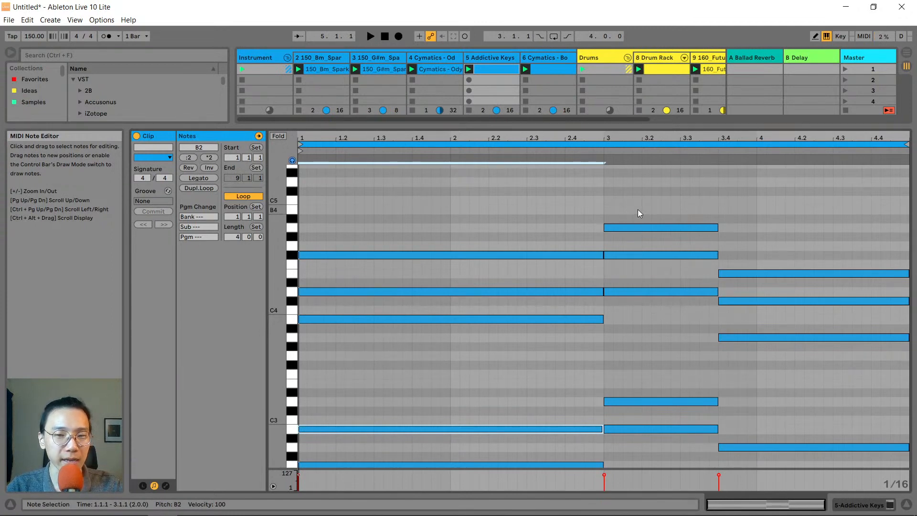
pyautogui.click(634, 228)
pyautogui.hotkey('shift', 'Down')
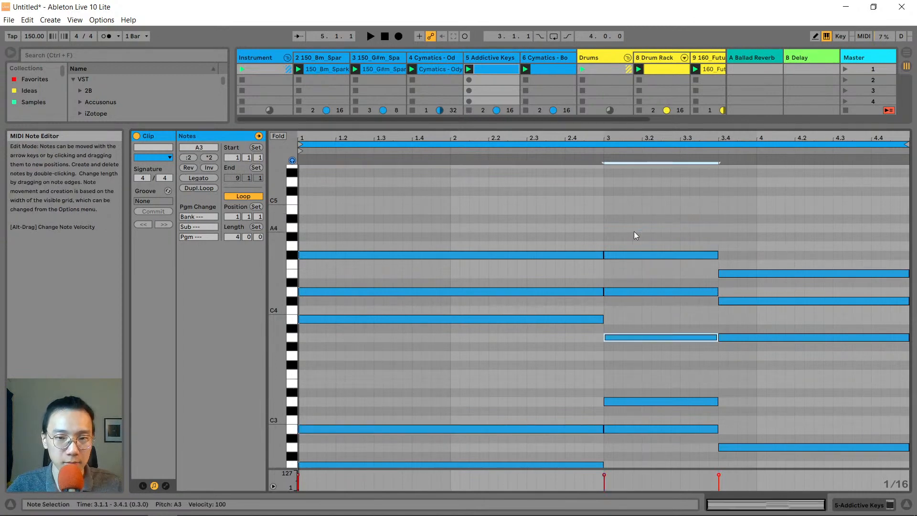
pyautogui.press('space')
pyautogui.scroll(-1, 637, 224)
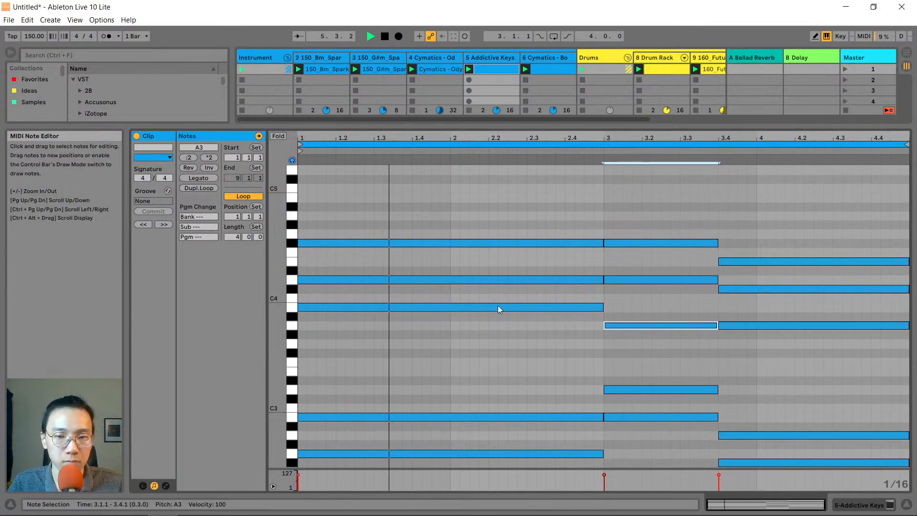
pyautogui.scroll(-1, 566, 408)
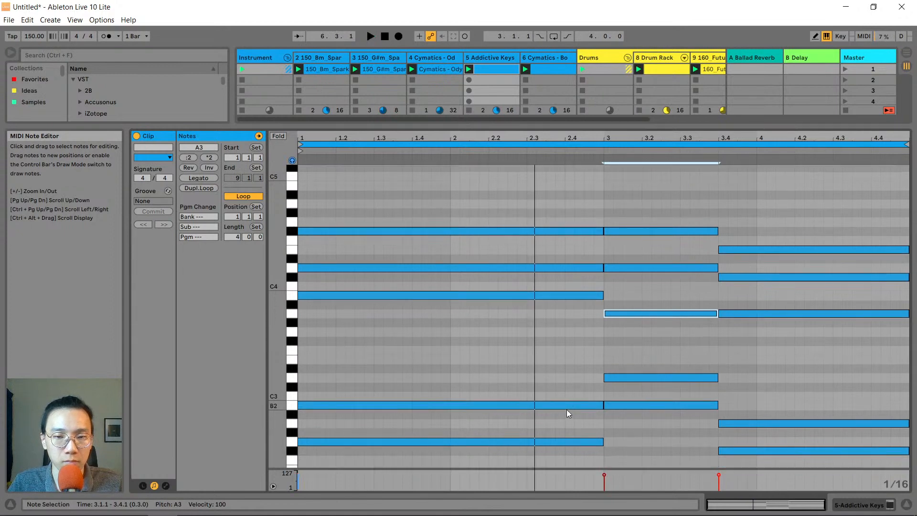
# Select the notes of the three chords one chord at a time to compare their voicings
pyautogui.moveTo(565, 453); pyautogui.dragTo(512, 142)
pyautogui.moveTo(670, 427); pyautogui.dragTo(620, 156)
pyautogui.moveTo(767, 462); pyautogui.dragTo(720, 206)
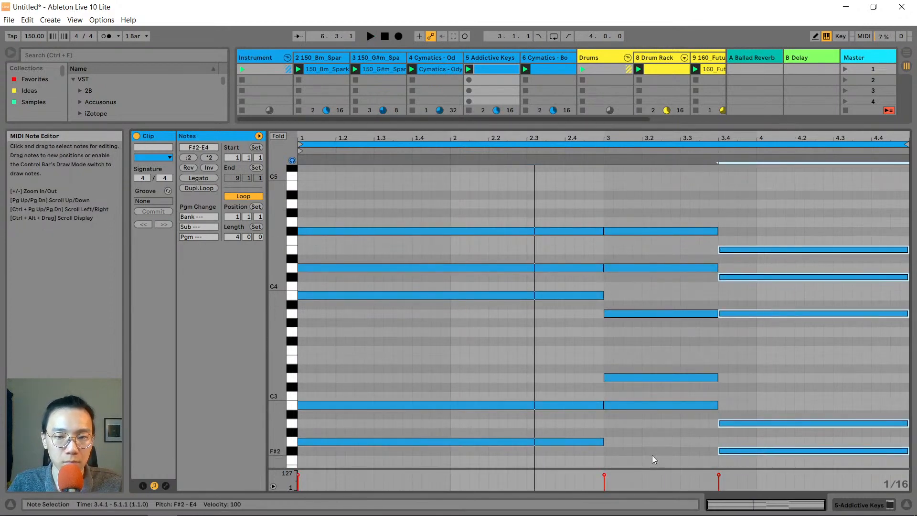
pyautogui.moveTo(663, 442); pyautogui.dragTo(615, 230)
# Try the second chord's D4 note at C#4, compare it with the neighbouring chords, and restore it to D4
pyautogui.moveTo(630, 249); pyautogui.dragTo(628, 286)
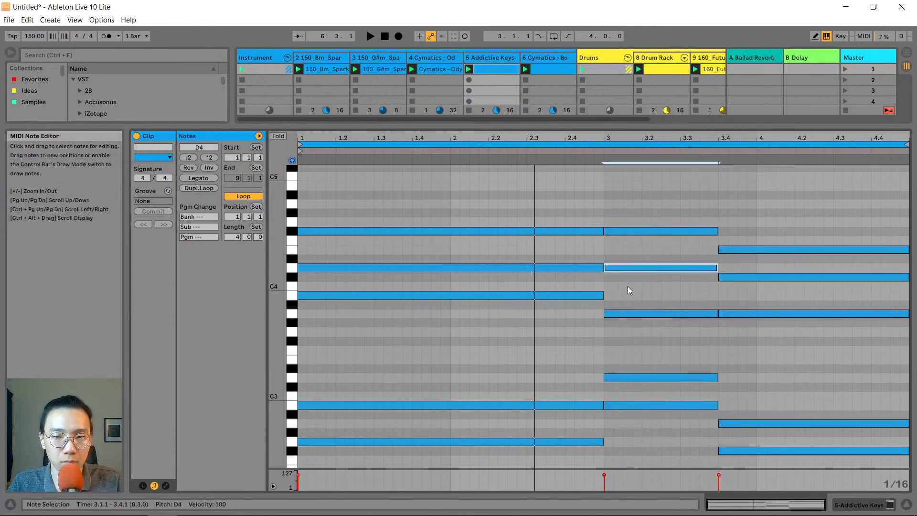
pyautogui.moveTo(661, 436); pyautogui.dragTo(628, 199)
pyautogui.moveTo(557, 210); pyautogui.dragTo(522, 476)
pyautogui.moveTo(641, 440); pyautogui.dragTo(624, 216)
pyautogui.moveTo(810, 233); pyautogui.dragTo(781, 420)
pyautogui.click(681, 280)
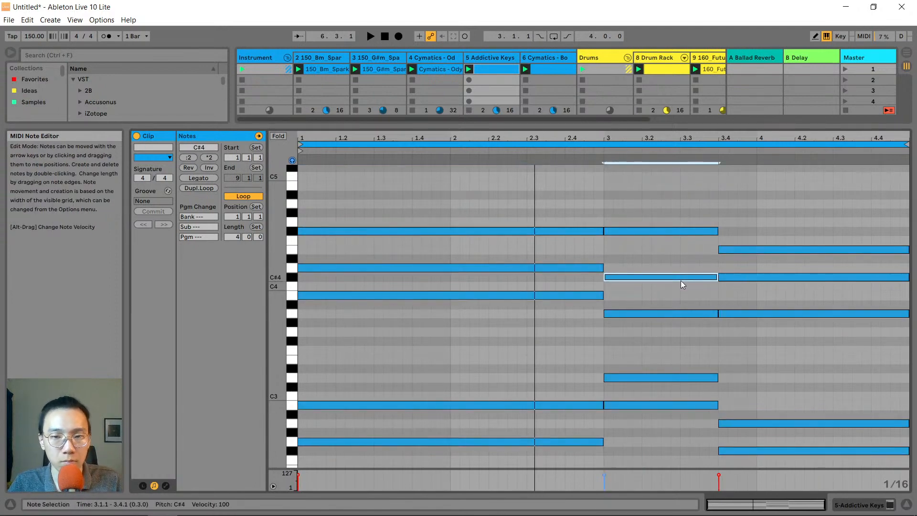
pyautogui.press('Up')
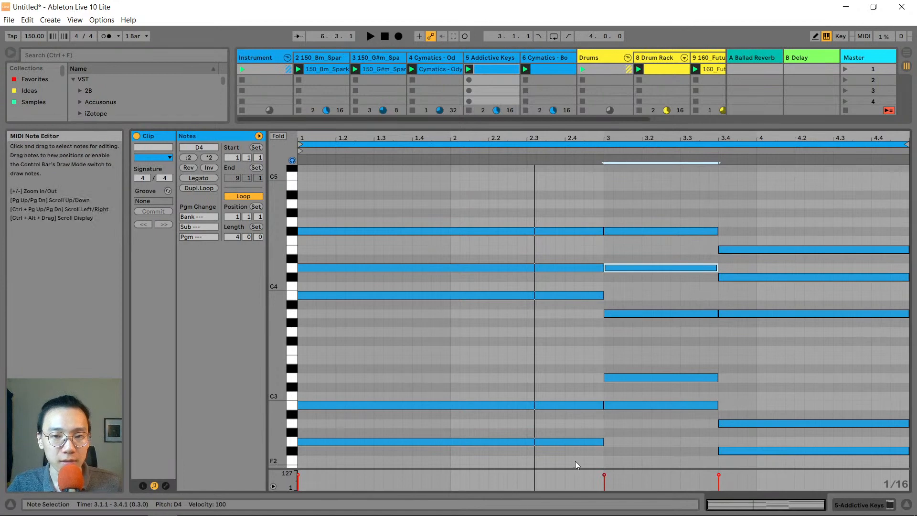
# Lower the first chord's top note F#4 to E4, select the whole chord, and listen to the loop
pyautogui.moveTo(575, 457); pyautogui.dragTo(535, 222)
pyautogui.click(537, 233)
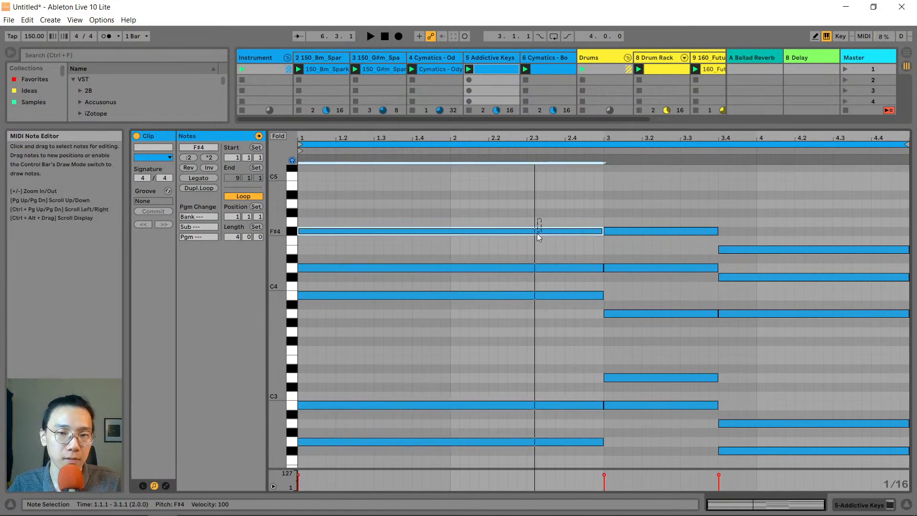
pyautogui.press('Down')
pyautogui.press('Down')
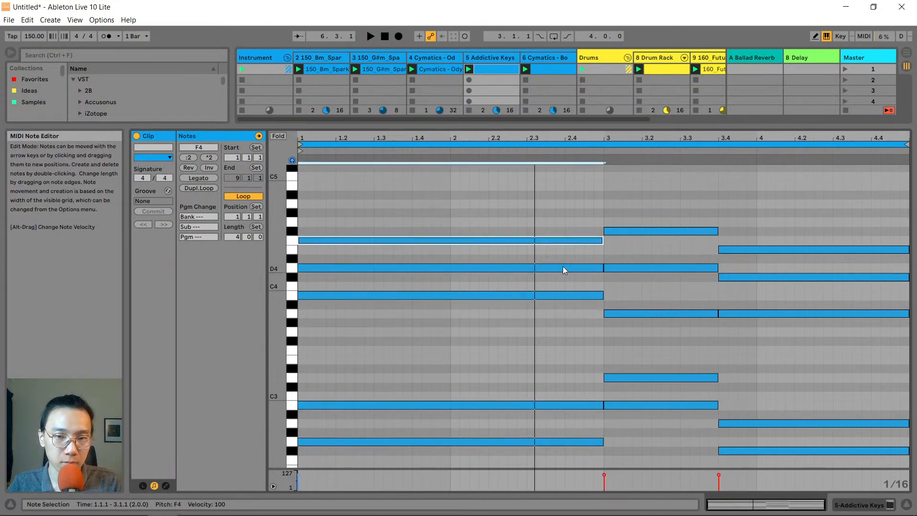
pyautogui.moveTo(563, 256); pyautogui.dragTo(543, 451)
pyautogui.press('space')
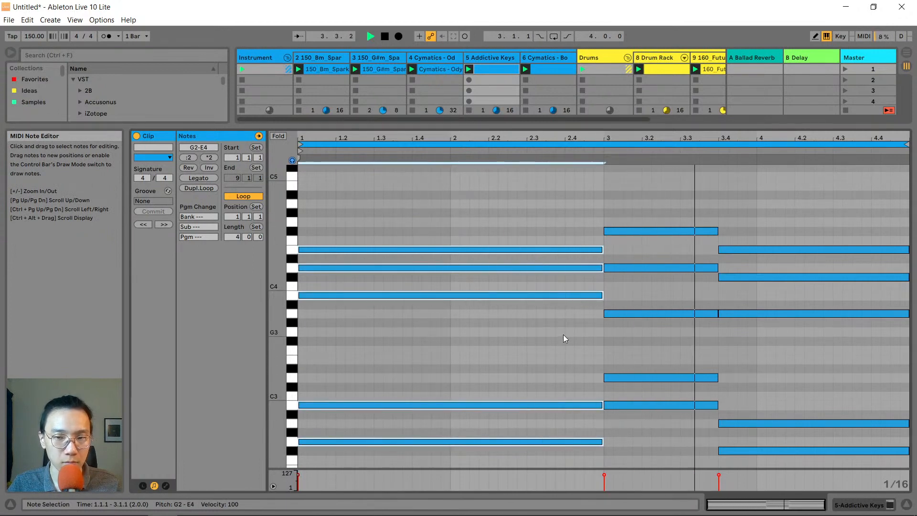
pyautogui.press('space')
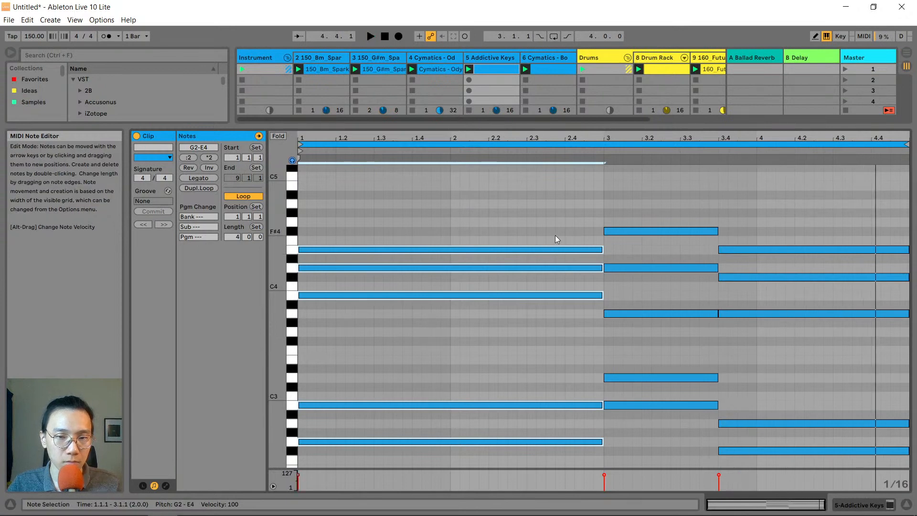
# Raise the first chord's top note E4 back to F#4 and listen to the loop
pyautogui.click(552, 248)
pyautogui.press('Up')
pyautogui.press('Up')
pyautogui.press('space')
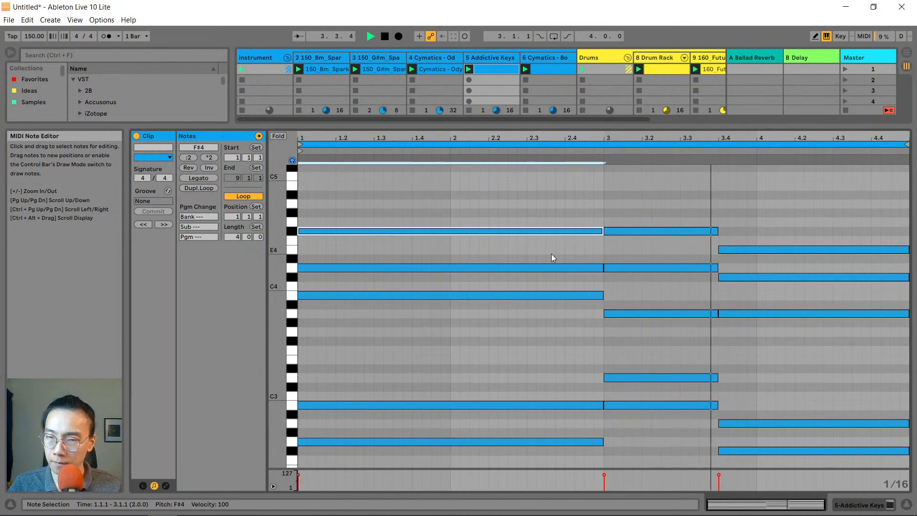
pyautogui.press('space')
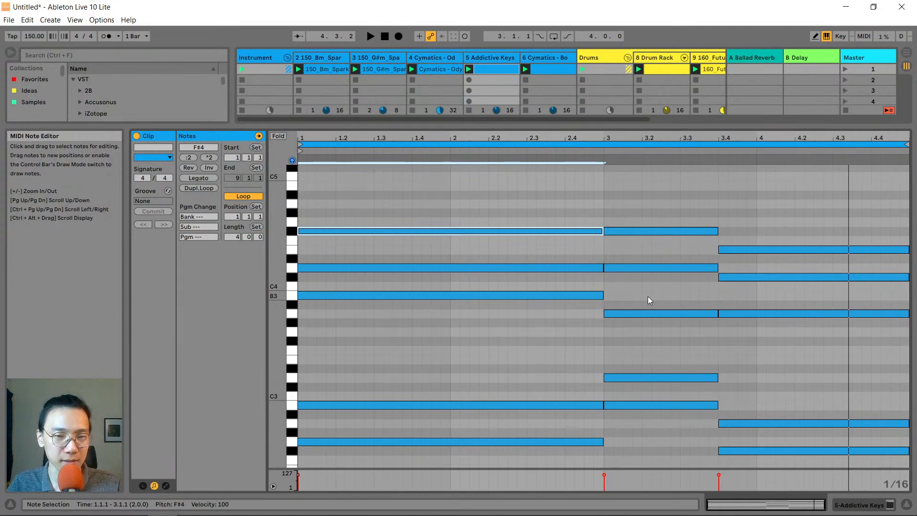
# Transpose the second chord's A3 note back up one octave to A4 and listen to the loop
pyautogui.click(643, 313)
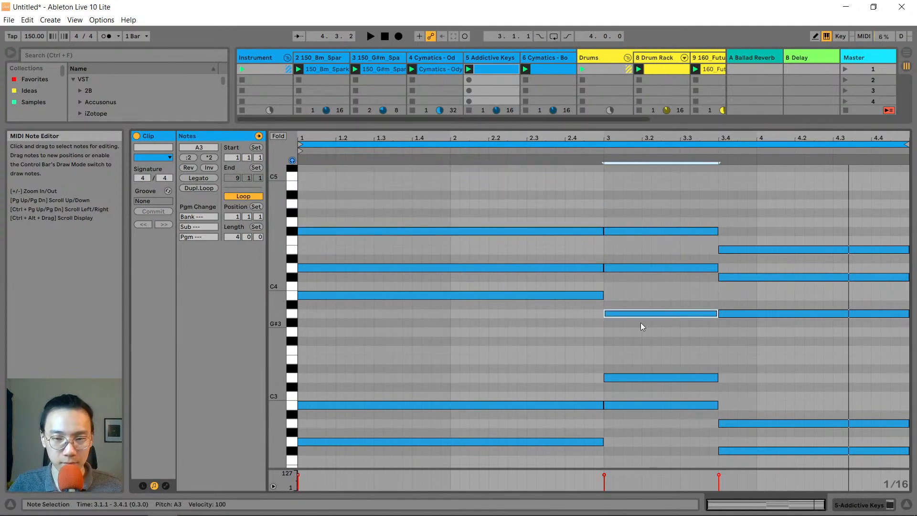
pyautogui.hotkey('shift', 'Up')
pyautogui.press('space')
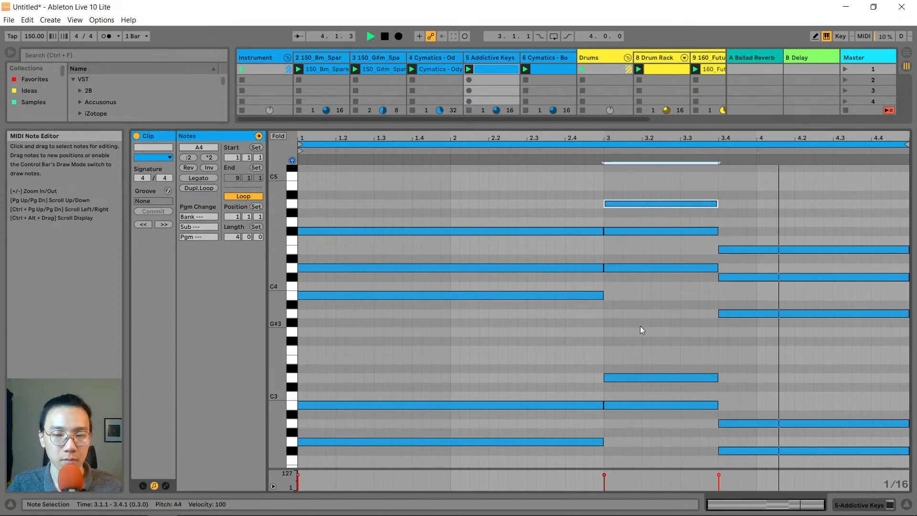
pyautogui.press('space')
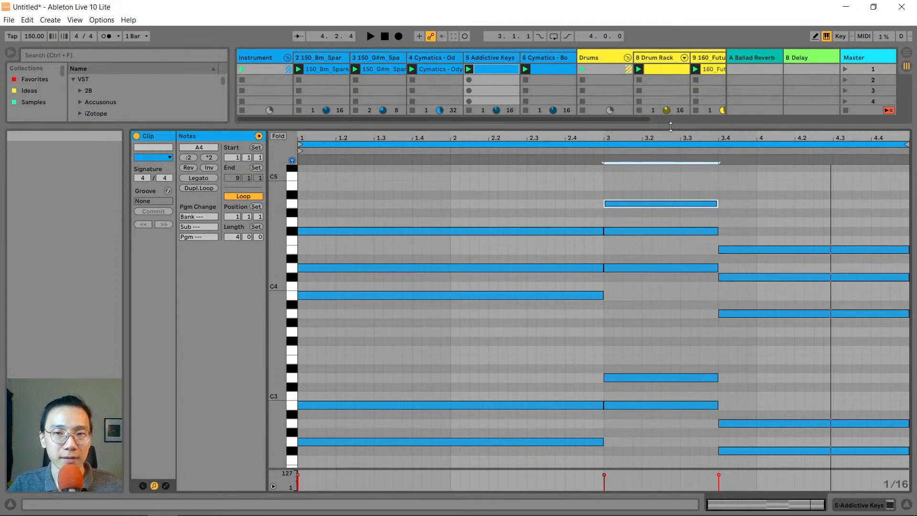
# Shrink the clip's note editor so the session view shows more scene rows and the mixer
pyautogui.moveTo(671, 126); pyautogui.dragTo(673, 389)
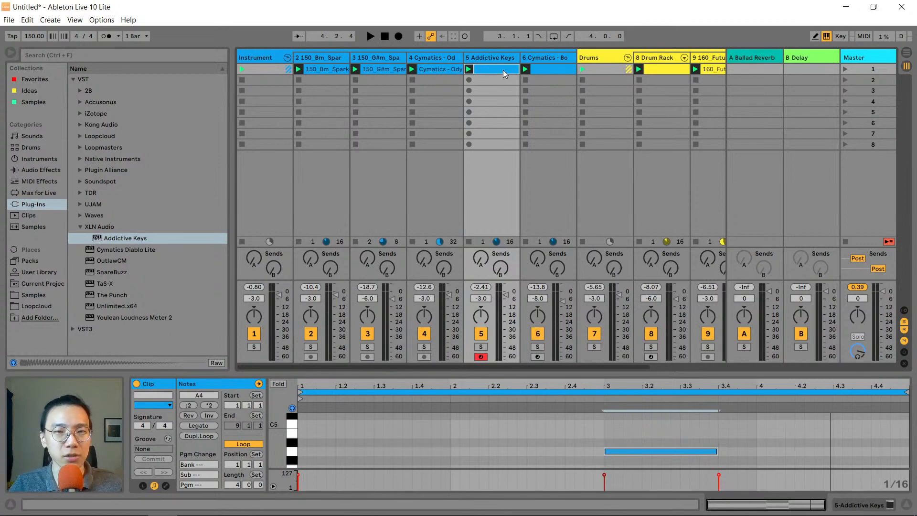
pyautogui.moveTo(550, 361); pyautogui.dragTo(596, 370)
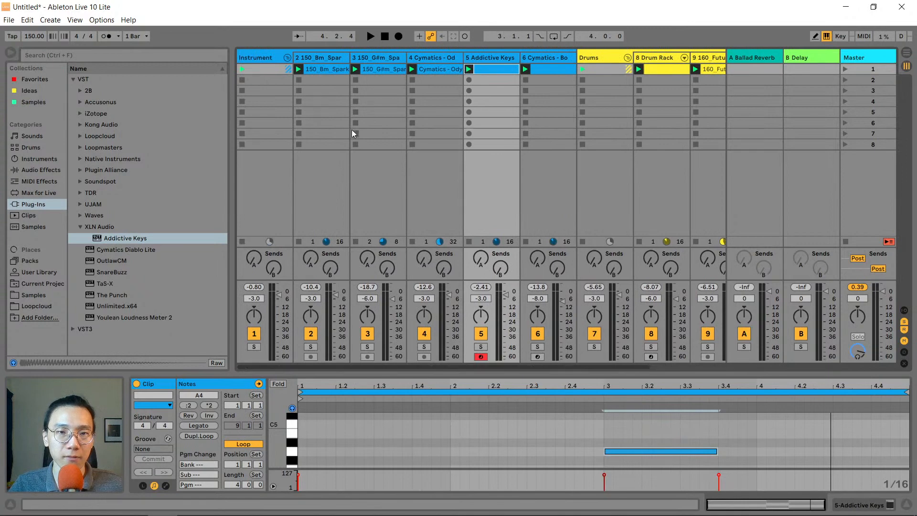
pyautogui.moveTo(561, 371); pyautogui.dragTo(494, 377)
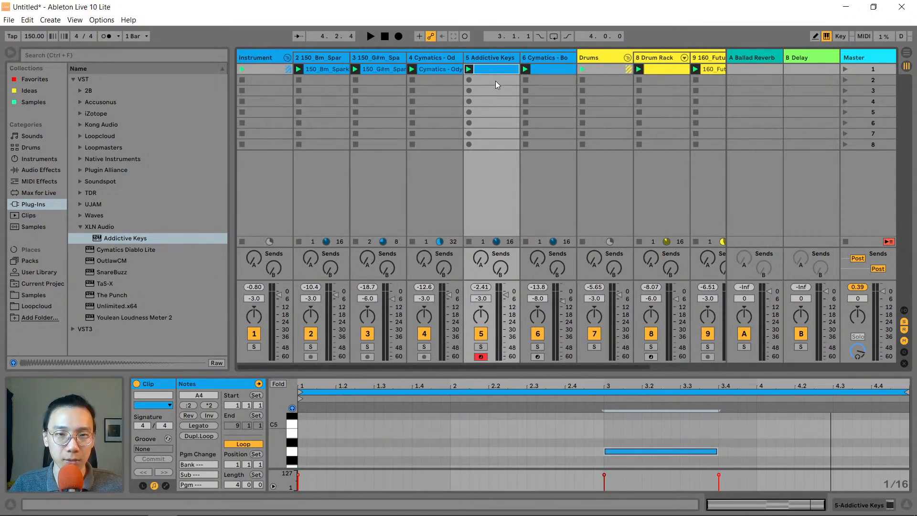
pyautogui.click(440, 61)
pyautogui.click(489, 59)
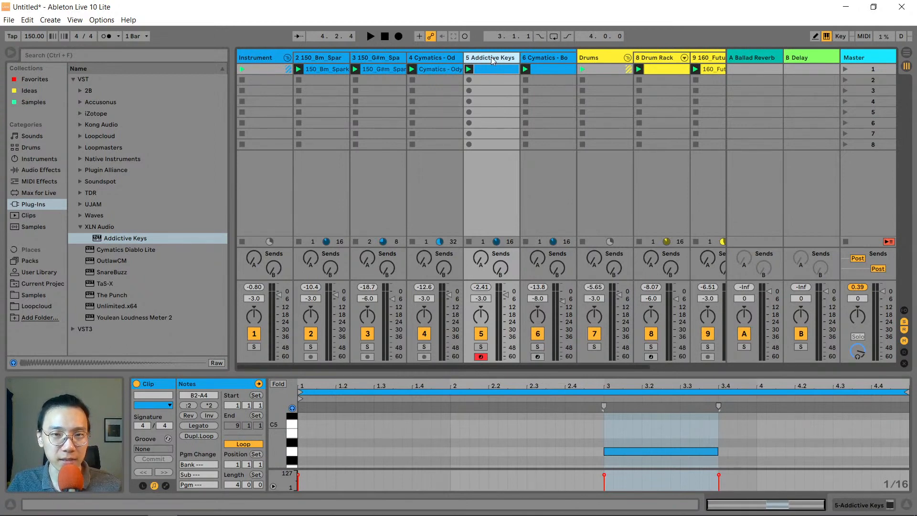
pyautogui.rightClick(492, 60)
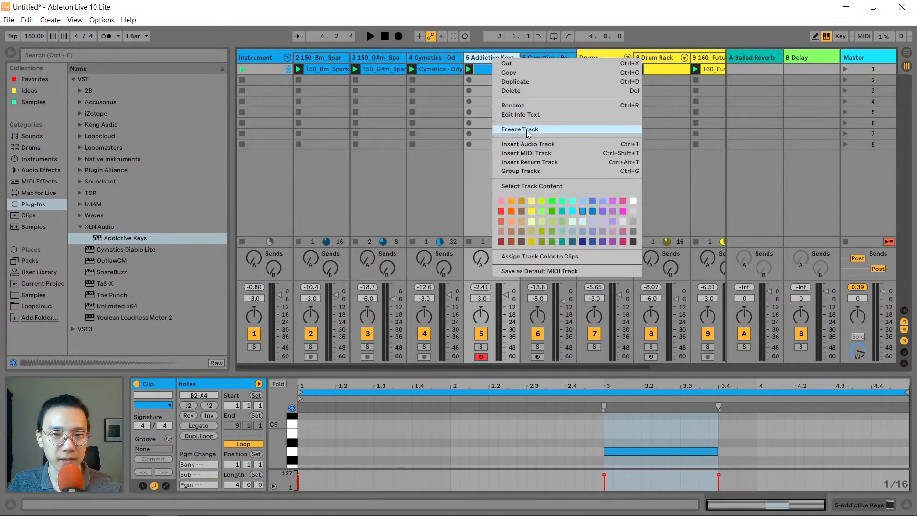
pyautogui.click(482, 61)
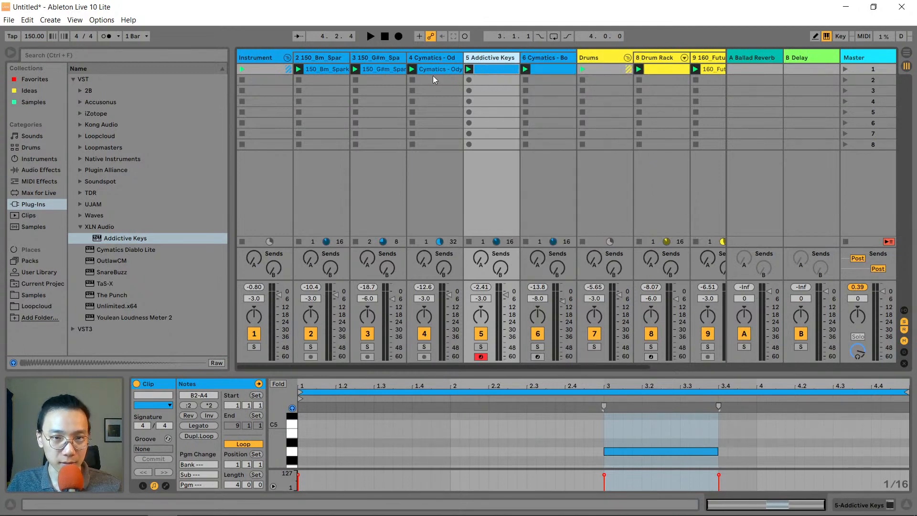
pyautogui.click(429, 61)
pyautogui.click(396, 61)
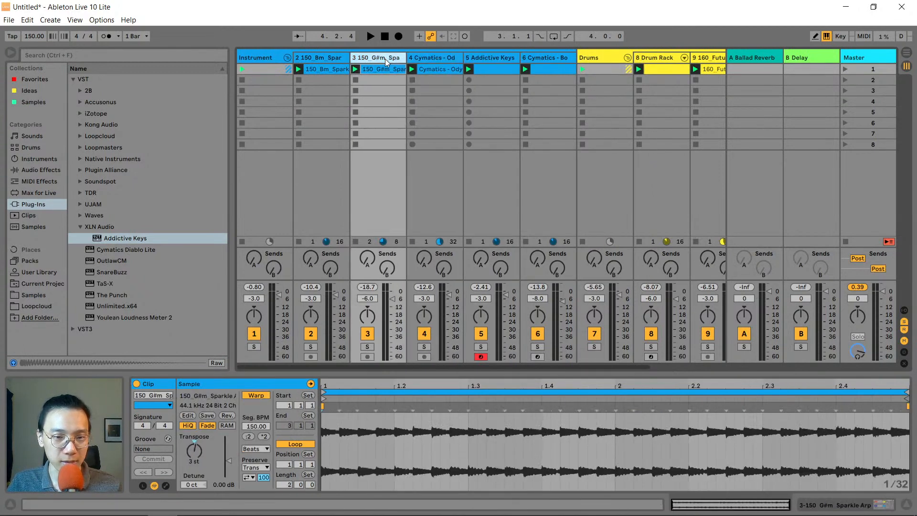
# Freeze the Addictive Keys track and move its frozen clip as audio to the second slot of track 4
pyautogui.rightClick(491, 61)
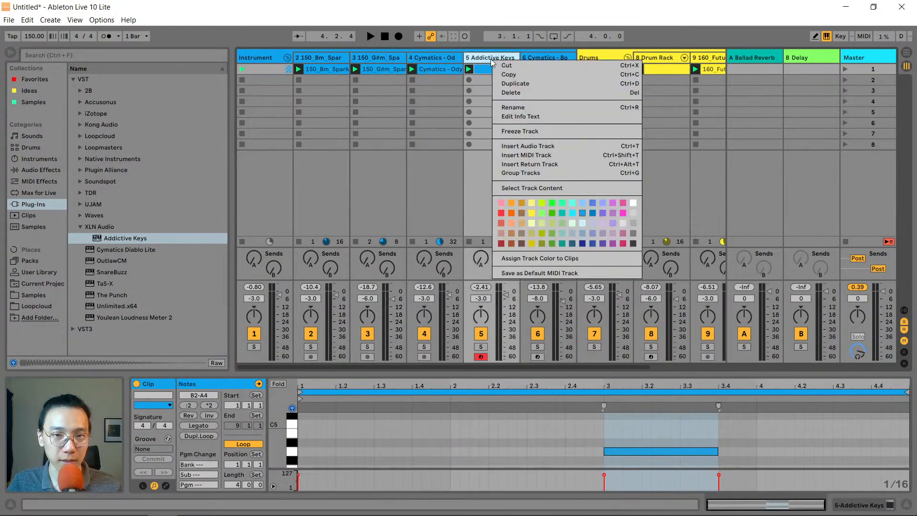
pyautogui.click(520, 130)
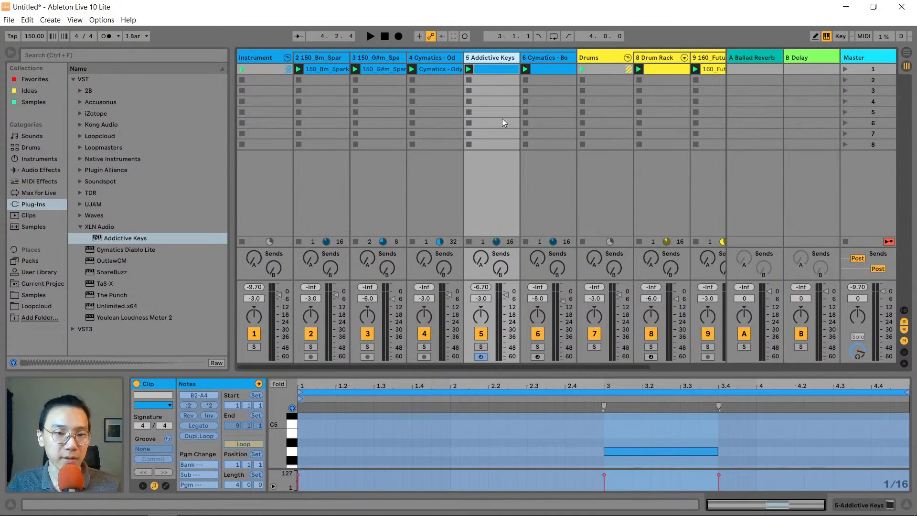
pyautogui.scroll(-2, 509, 437)
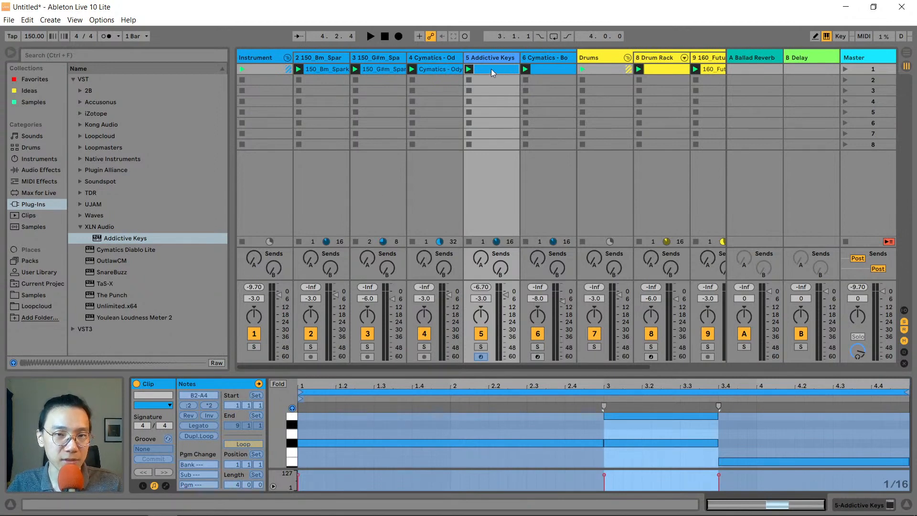
pyautogui.moveTo(493, 72); pyautogui.dragTo(427, 87)
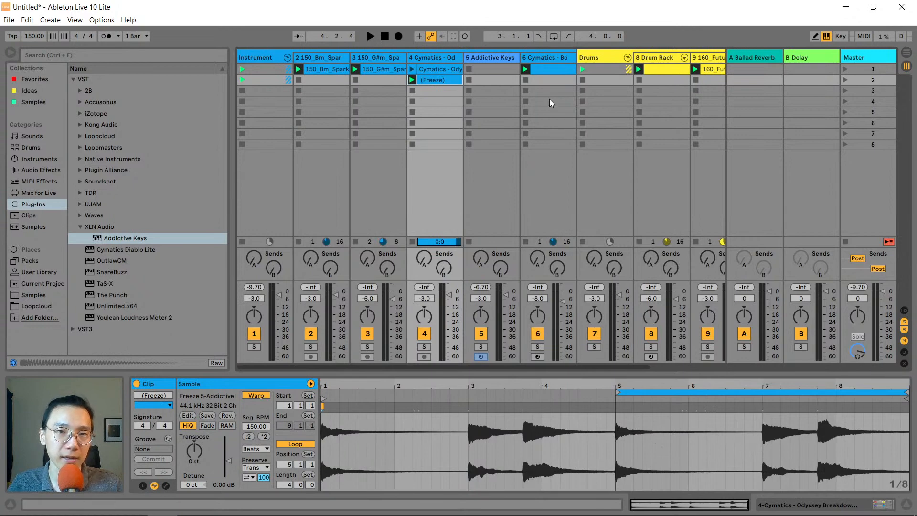
pyautogui.click(489, 59)
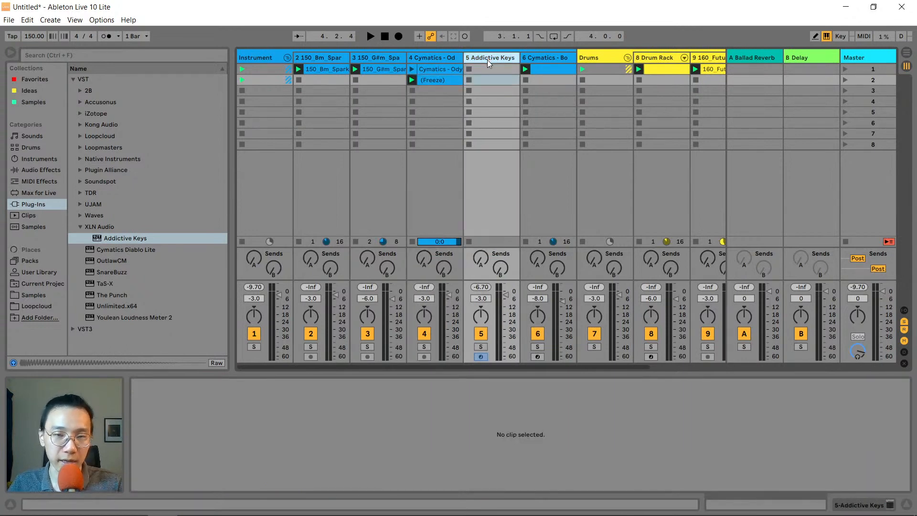
# Delete the Addictive Keys track and move the frozen piano clip into the first slot of a new audio track after the 808 track
pyautogui.press('Delete')
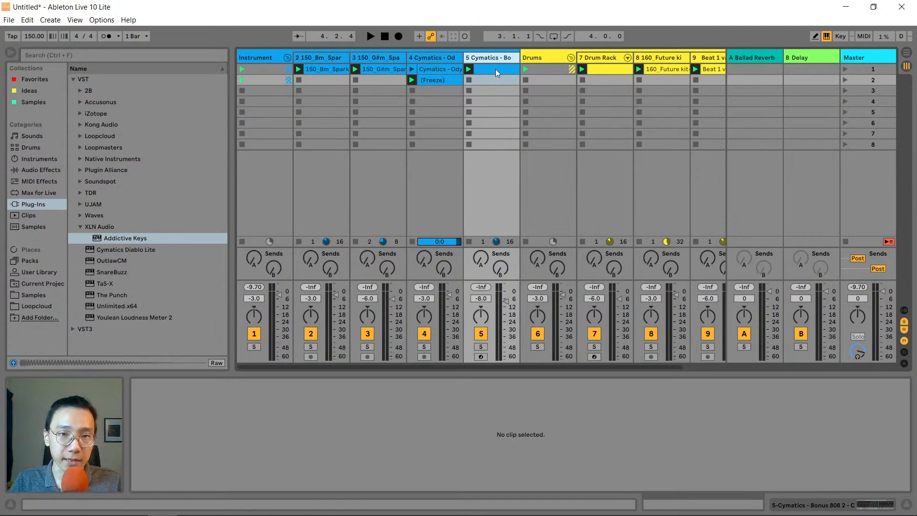
pyautogui.rightClick(497, 60)
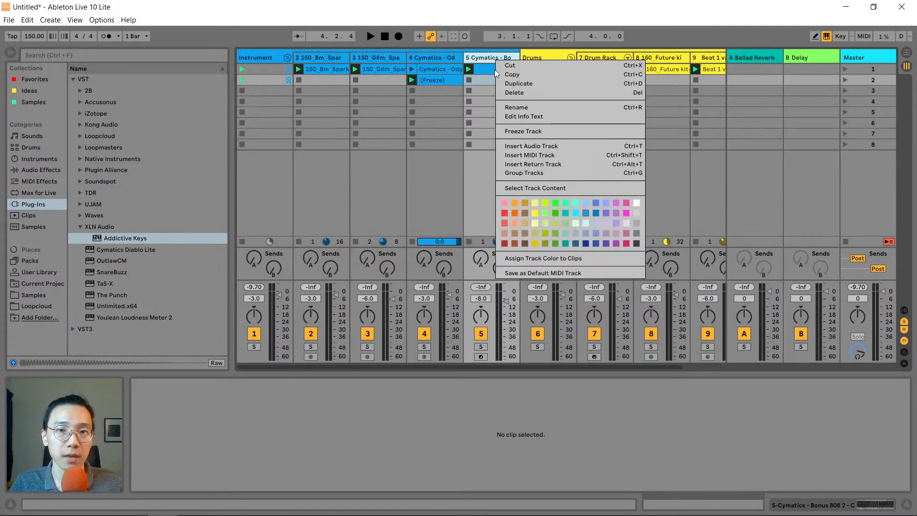
pyautogui.click(526, 147)
pyautogui.moveTo(444, 80); pyautogui.dragTo(537, 72)
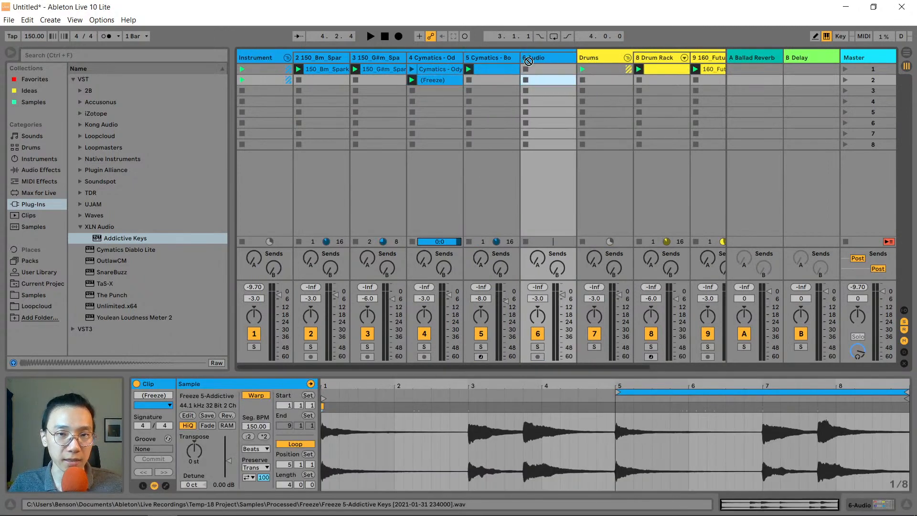
# Rename the new audio track holding the frozen clip as Piano
pyautogui.doubleClick(552, 58)
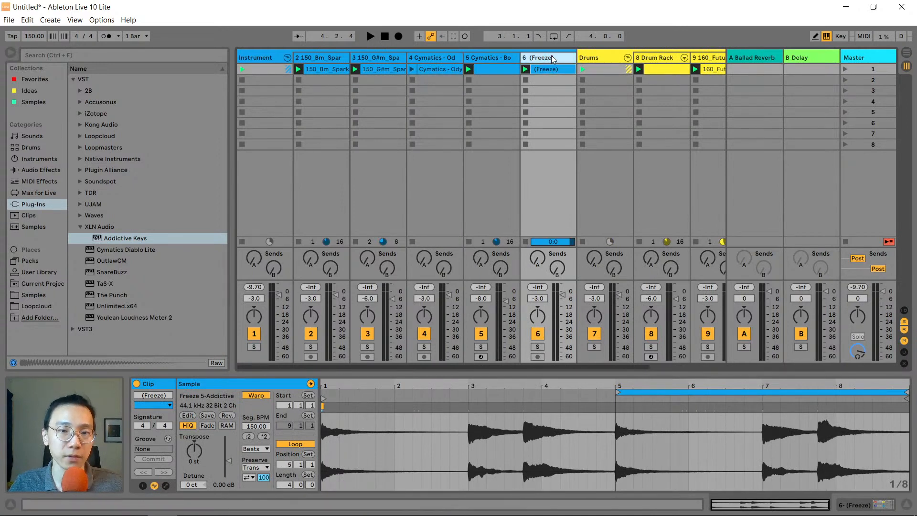
pyautogui.write('Pui')
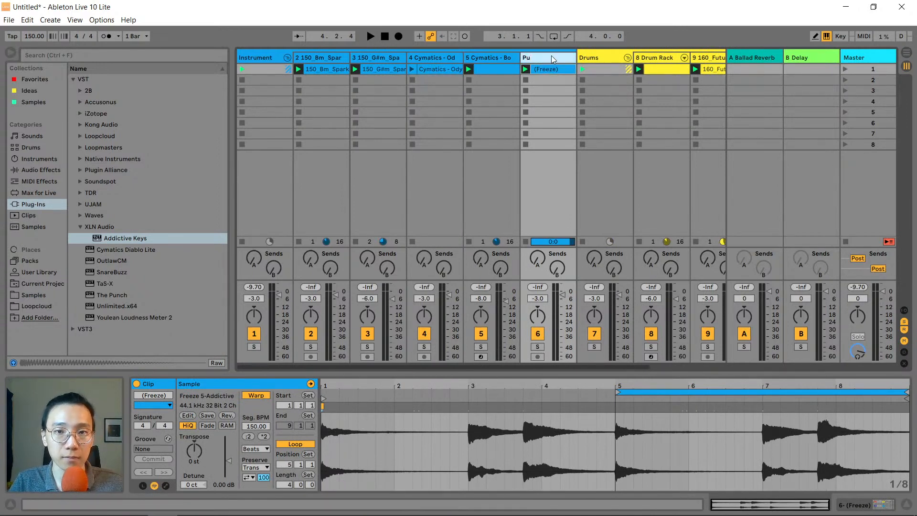
pyautogui.press('BackSpace')
pyautogui.write('iano')
pyautogui.press('Return')
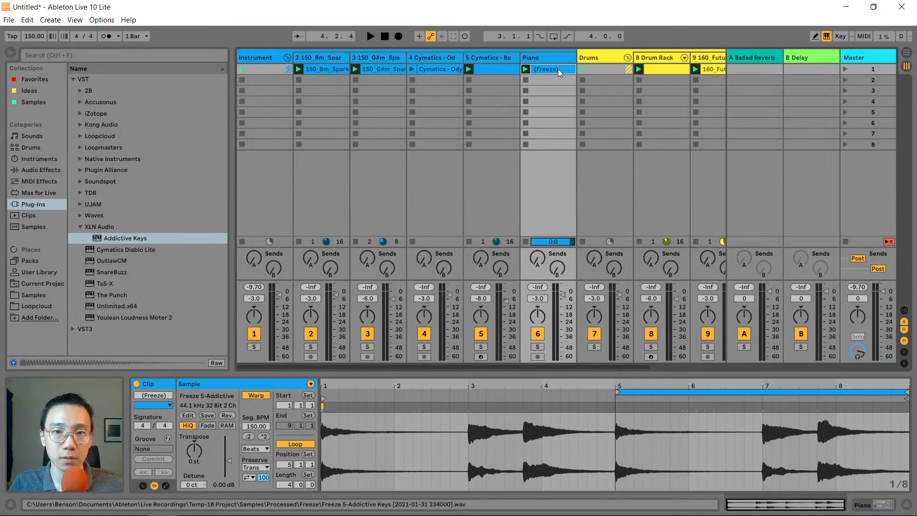
# Copy all the scene 1 clips, from the Sparkly Wob track through the hats track, to bar 1 of the arrangement
pyautogui.click(508, 61)
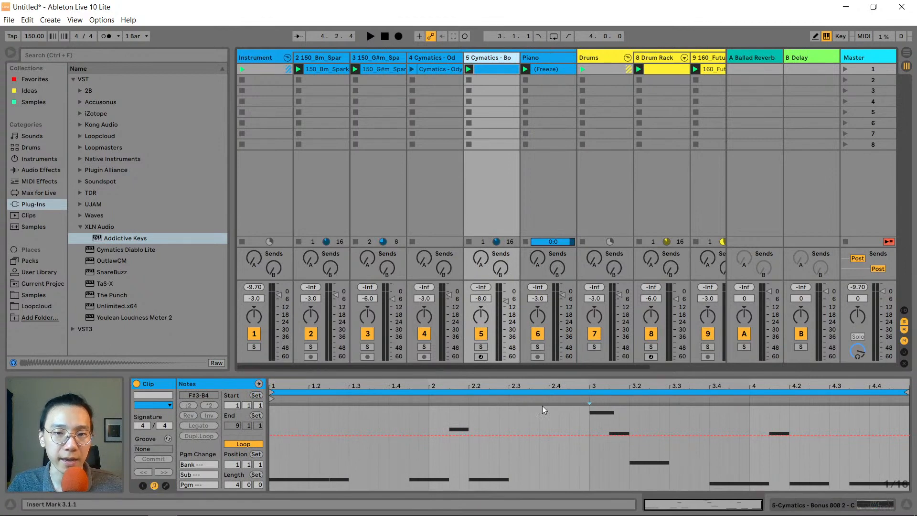
pyautogui.moveTo(635, 368); pyautogui.dragTo(516, 369)
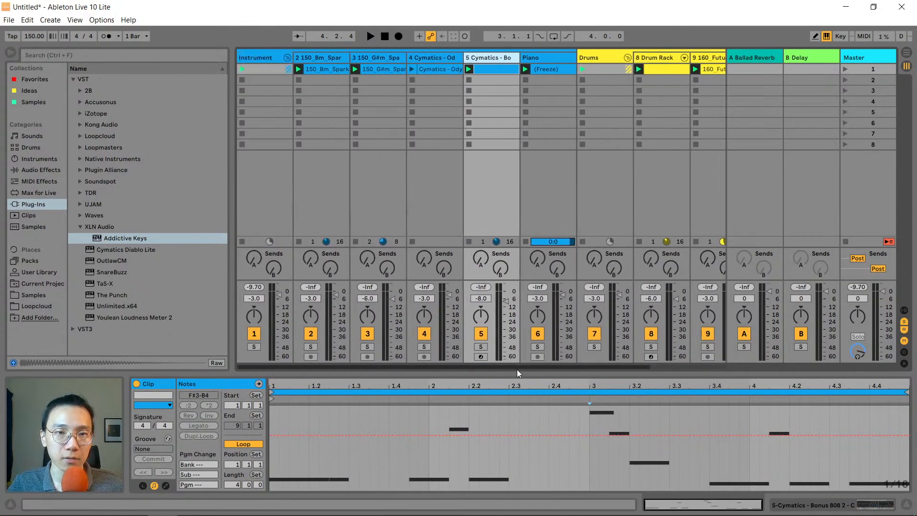
pyautogui.click(328, 70)
pyautogui.moveTo(579, 371); pyautogui.dragTo(655, 371)
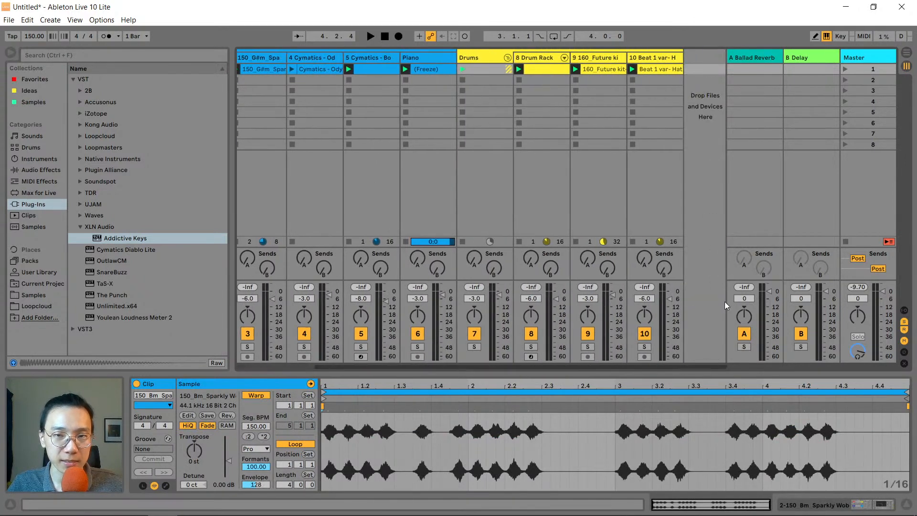
pyautogui.keyDown('shift'); pyautogui.click(658, 70); pyautogui.keyUp('shift')
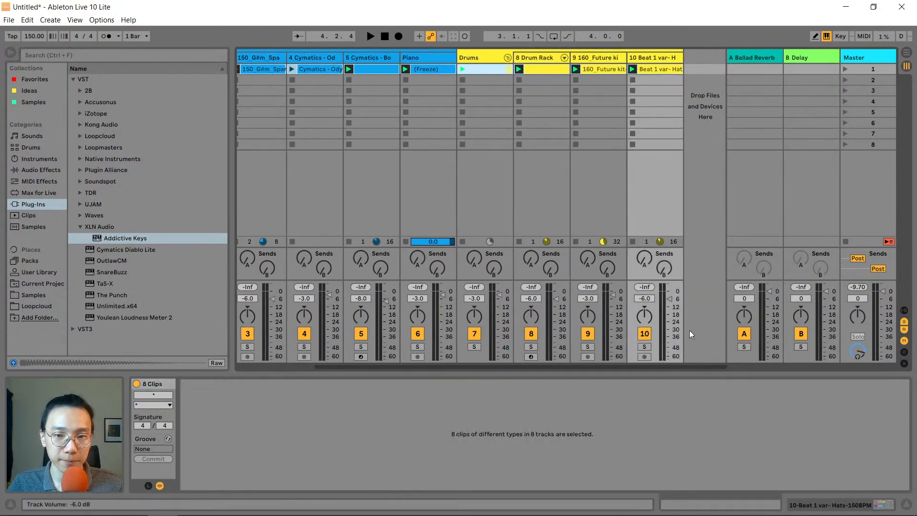
pyautogui.press('Tab')
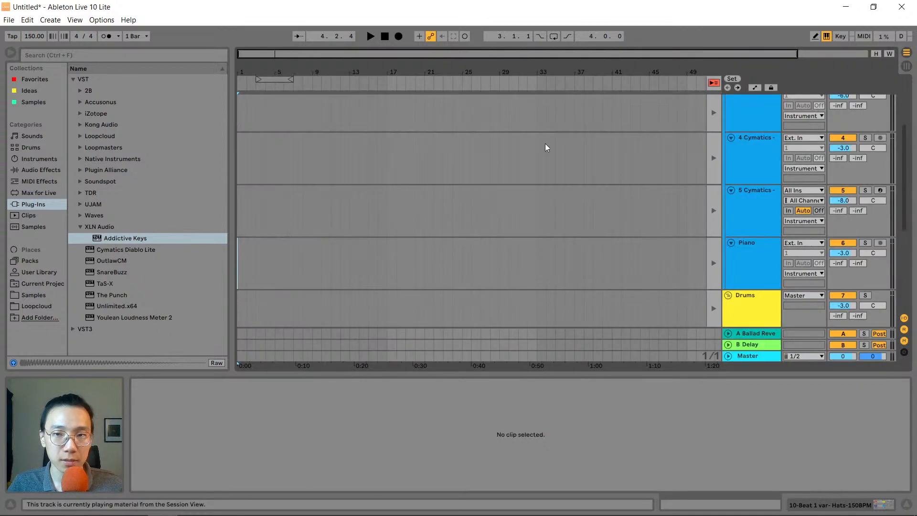
pyautogui.scroll(5, 400, 168)
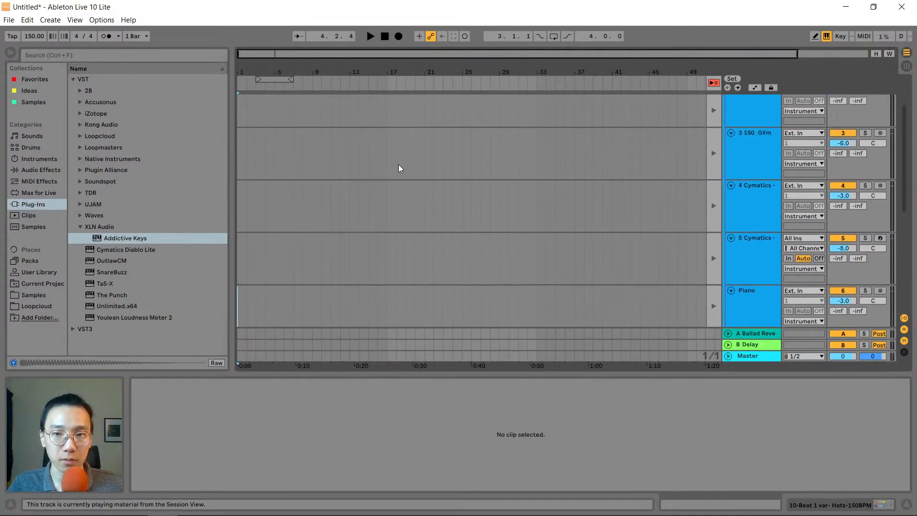
pyautogui.click(241, 156)
pyautogui.hotkey('ctrl', 'v')
pyautogui.click(343, 167)
pyautogui.moveTo(253, 68); pyautogui.dragTo(285, 96)
# Return to the session view and narrow the browser so more of the track columns fit
pyautogui.press('Tab')
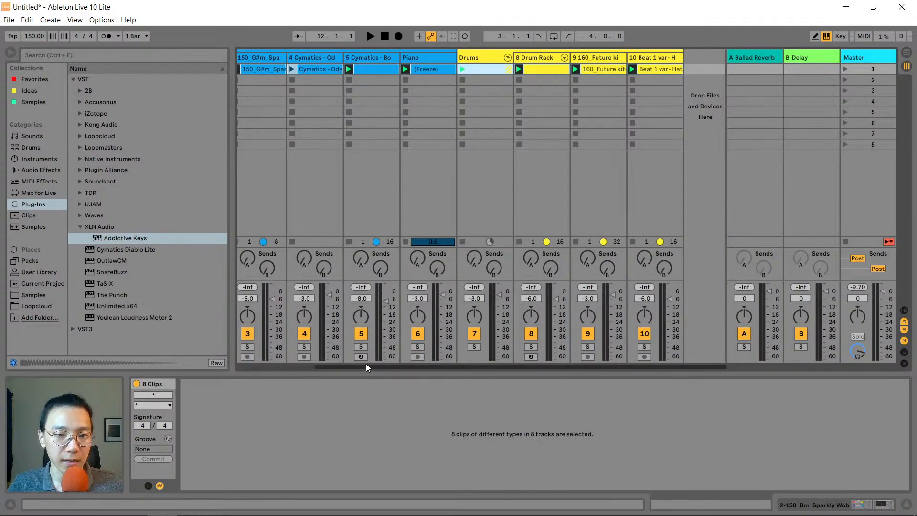
pyautogui.moveTo(365, 367); pyautogui.dragTo(244, 366)
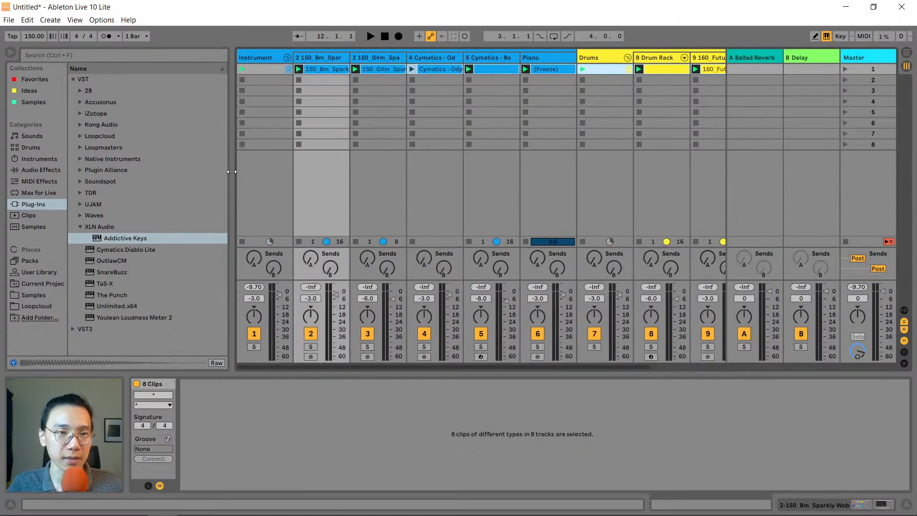
pyautogui.moveTo(231, 172); pyautogui.dragTo(208, 169)
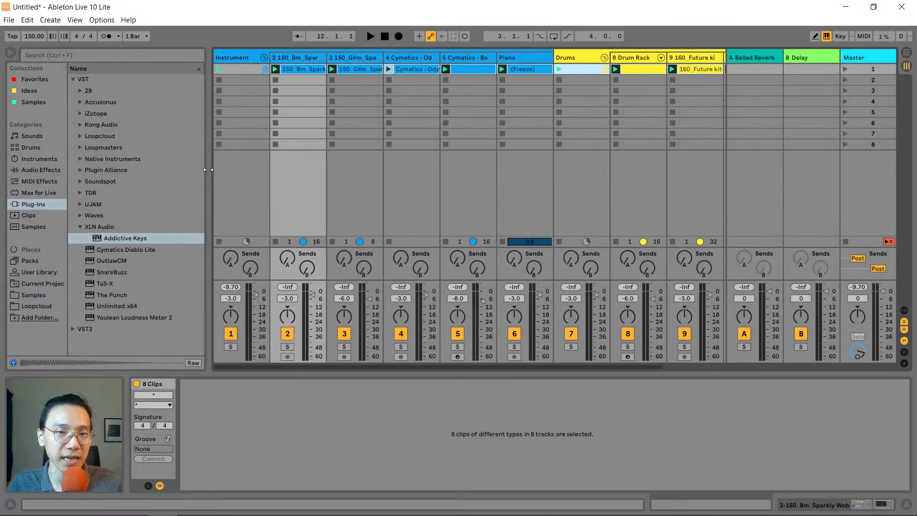
pyautogui.moveTo(447, 366)
pyautogui.mouseDown()
pyautogui.moveTo(643, 364)
pyautogui.moveTo(447, 366)
pyautogui.mouseUp()
pyautogui.click(289, 78)
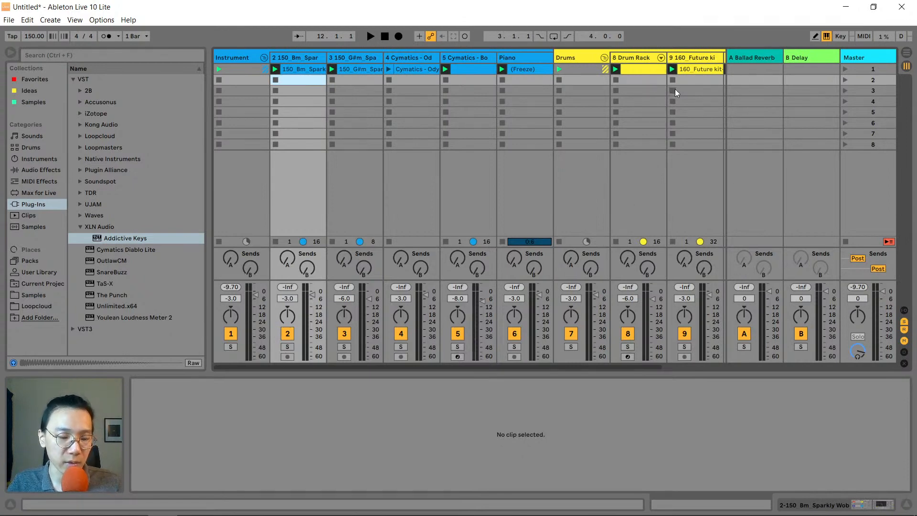
# Review the pasted clips in the arrangement and switch all tracks back to playing the arrangement's material
pyautogui.press('Tab')
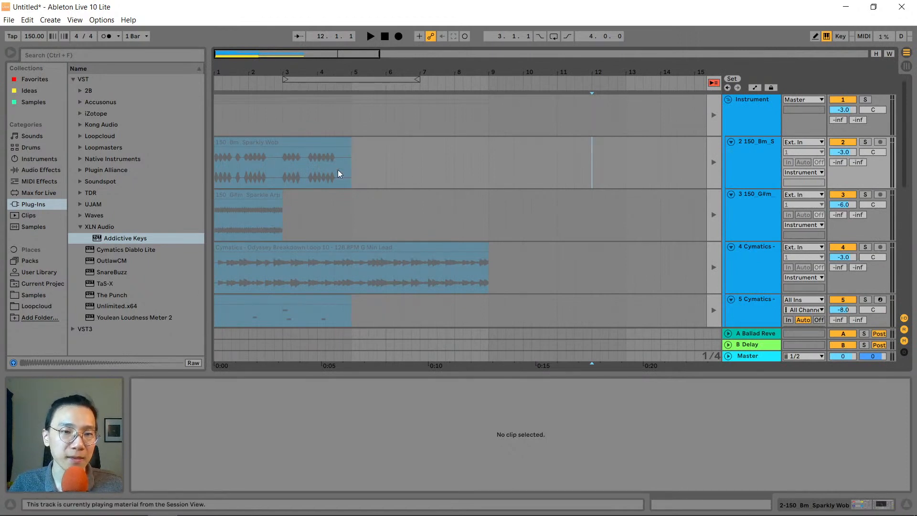
pyautogui.scroll(-3, 348, 172)
pyautogui.scroll(-1, 349, 183)
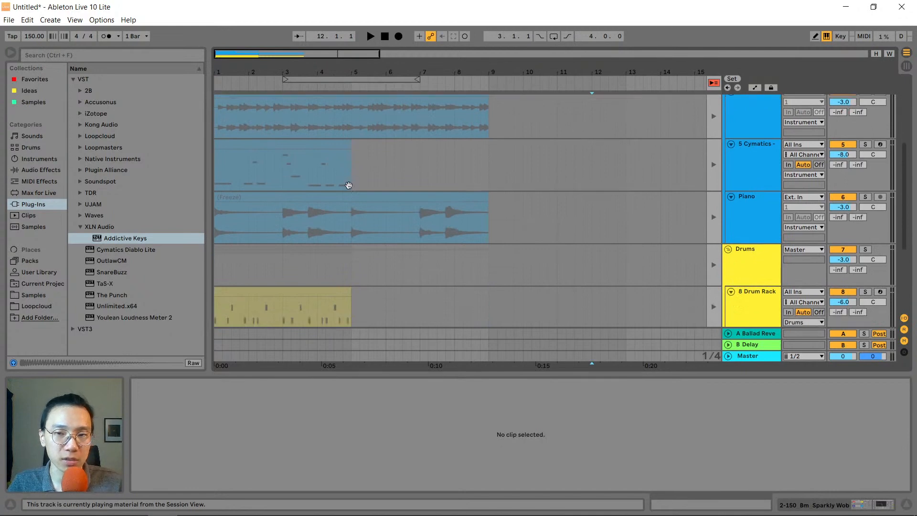
pyautogui.click(349, 189)
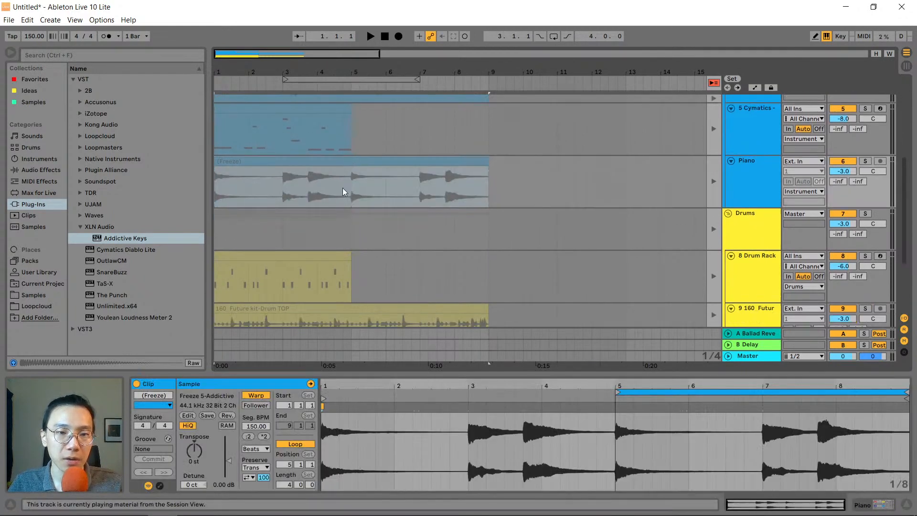
pyautogui.scroll(-1, 343, 191)
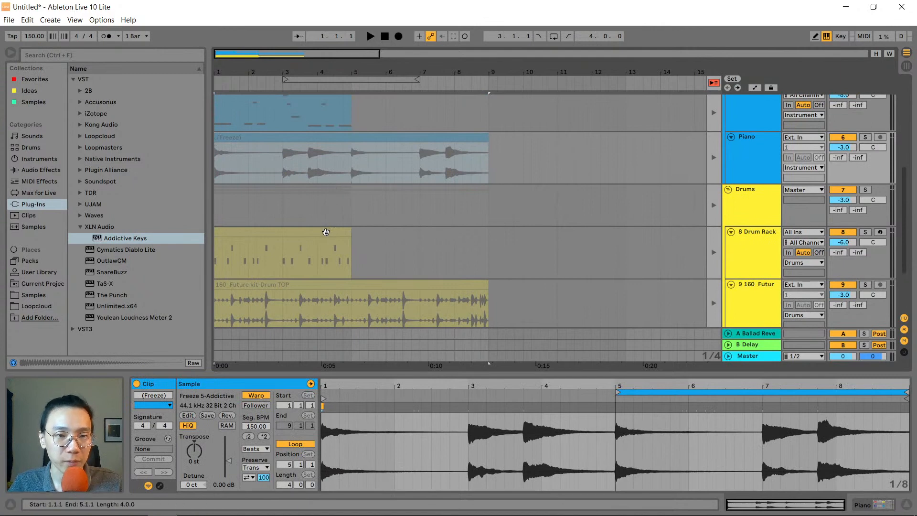
pyautogui.click(322, 231)
pyautogui.scroll(-1, 368, 243)
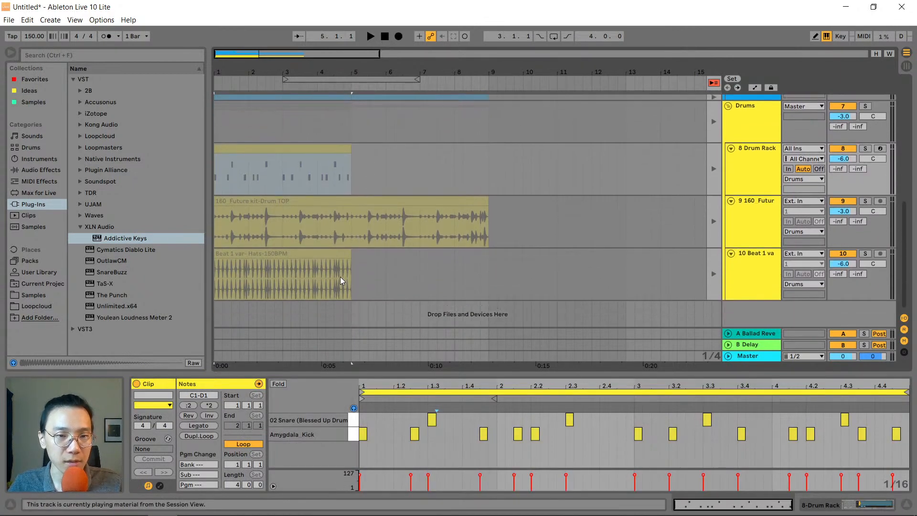
pyautogui.scroll(-1, 343, 282)
pyautogui.scroll(5, 349, 255)
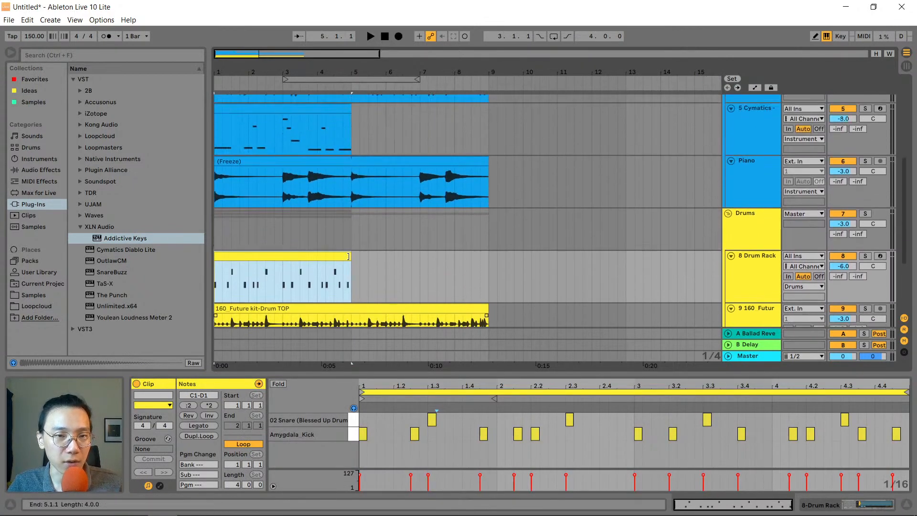
pyautogui.scroll(1, 349, 256)
# Extend the looped Sparkle Arp, Sparkly Wob and 808 clips in the arrangement to bar 9
pyautogui.moveTo(284, 200); pyautogui.dragTo(483, 201)
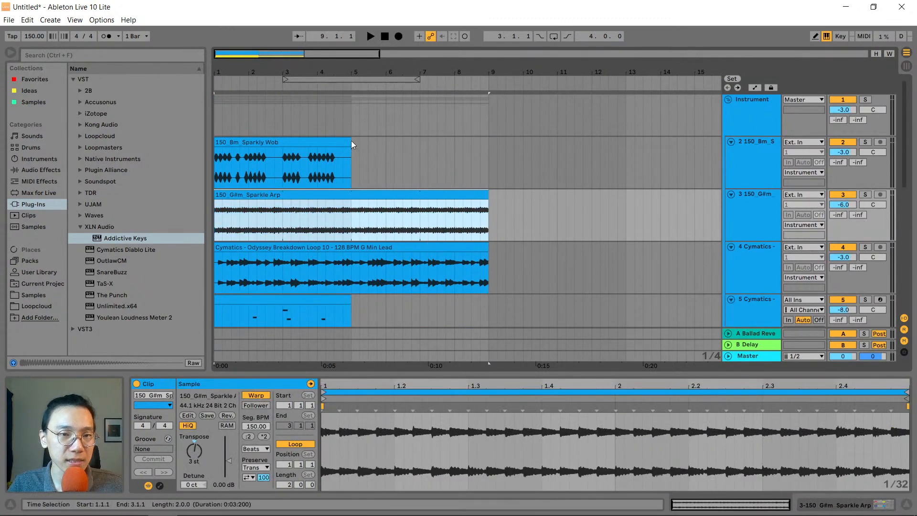
pyautogui.moveTo(351, 149); pyautogui.dragTo(487, 149)
pyautogui.scroll(-4, 440, 181)
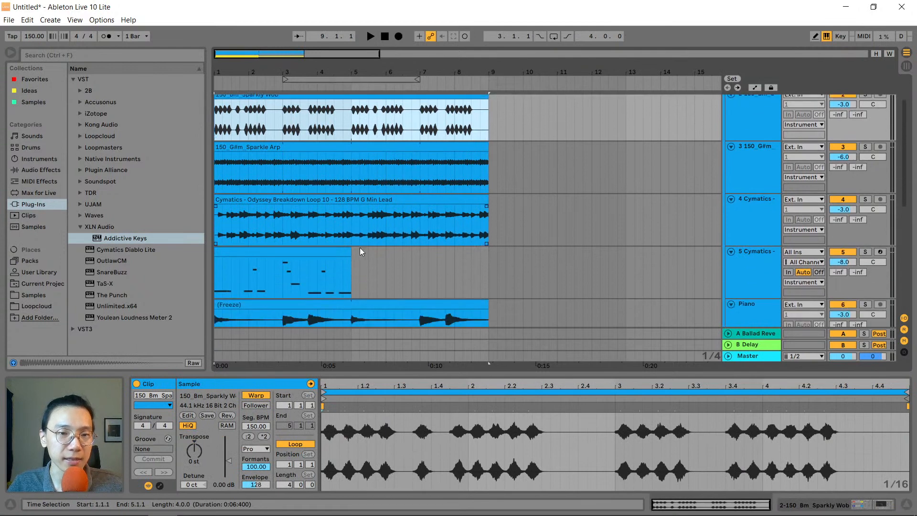
pyautogui.moveTo(352, 248); pyautogui.dragTo(489, 248)
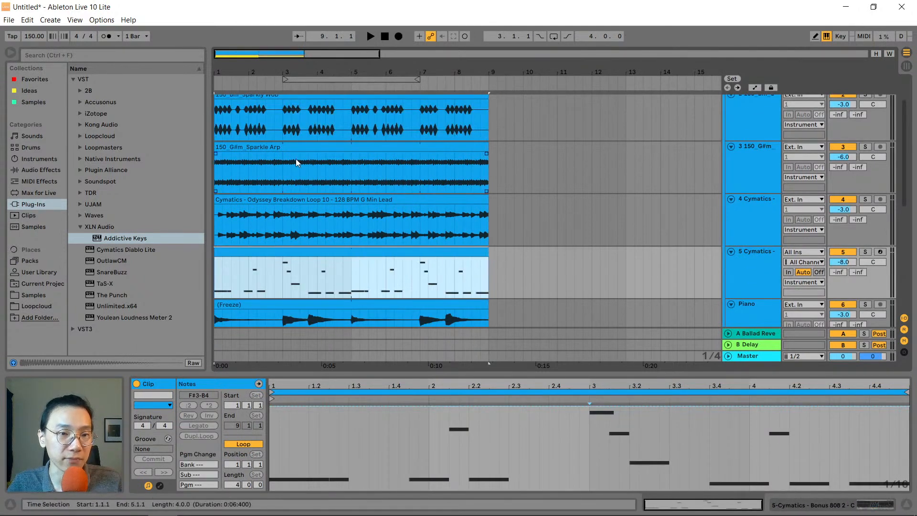
pyautogui.scroll(-2, 296, 159)
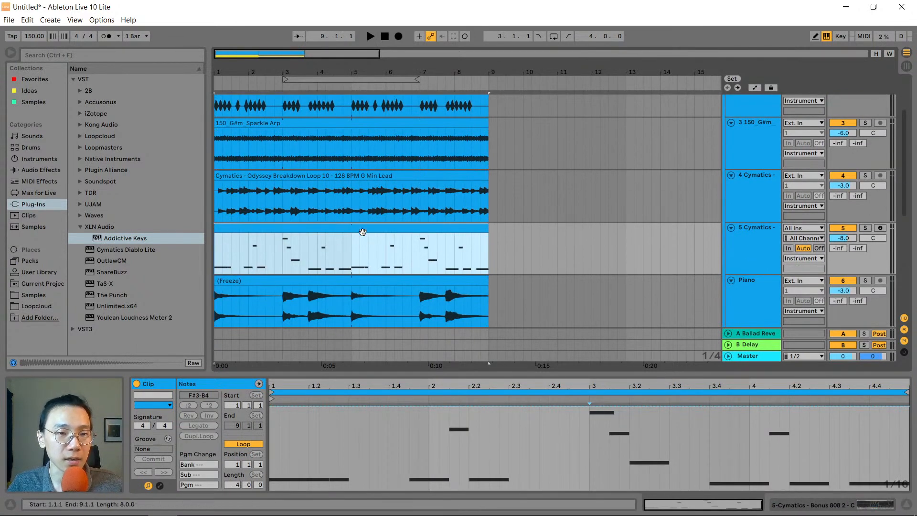
pyautogui.click(318, 251)
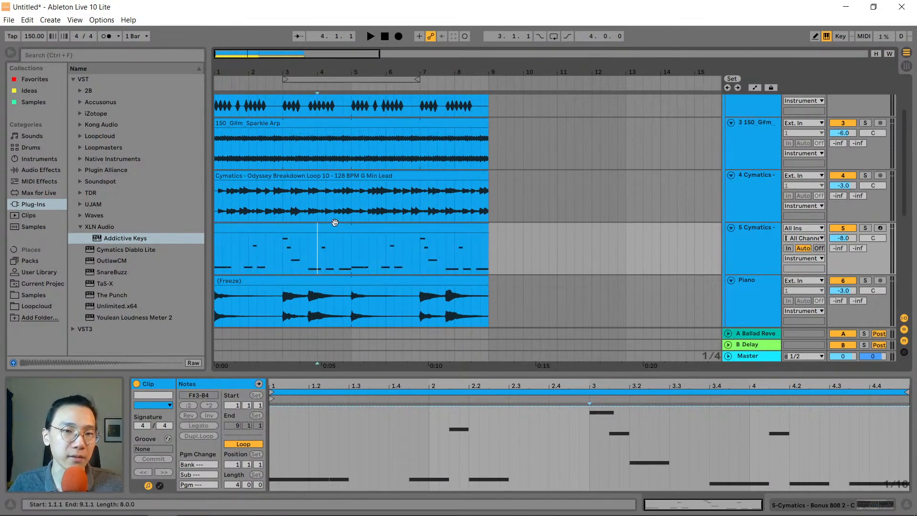
pyautogui.click(348, 177)
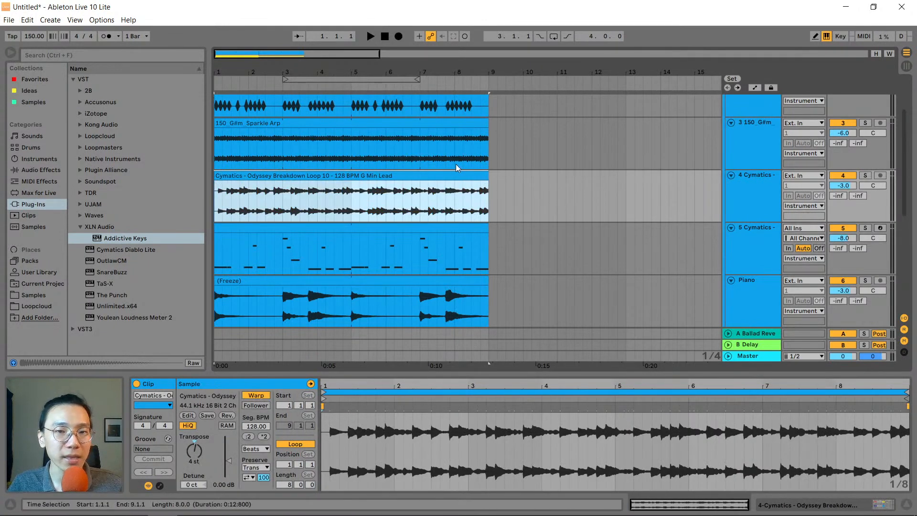
# Extend the looped Drum Rack and hats clips in the arrangement to bar 9
pyautogui.scroll(-8, 454, 243)
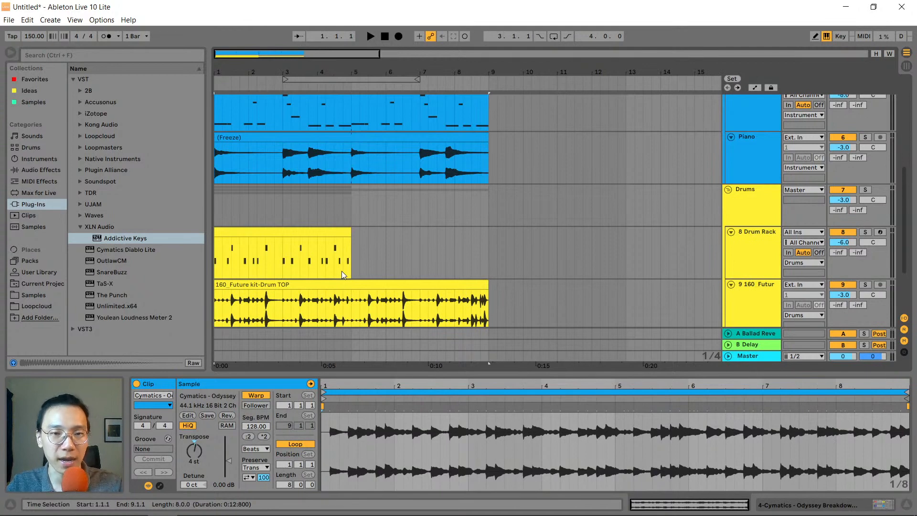
pyautogui.moveTo(353, 239); pyautogui.dragTo(488, 238)
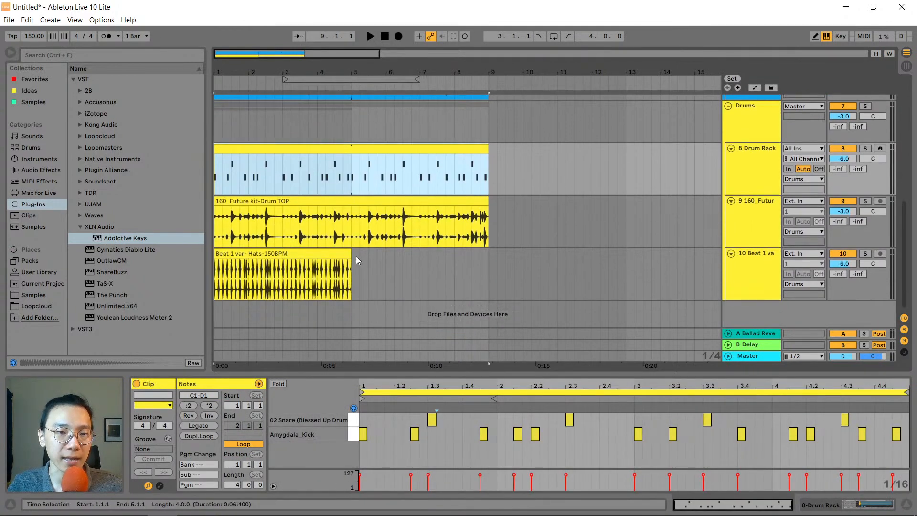
pyautogui.moveTo(352, 255); pyautogui.dragTo(489, 249)
pyautogui.click(288, 217)
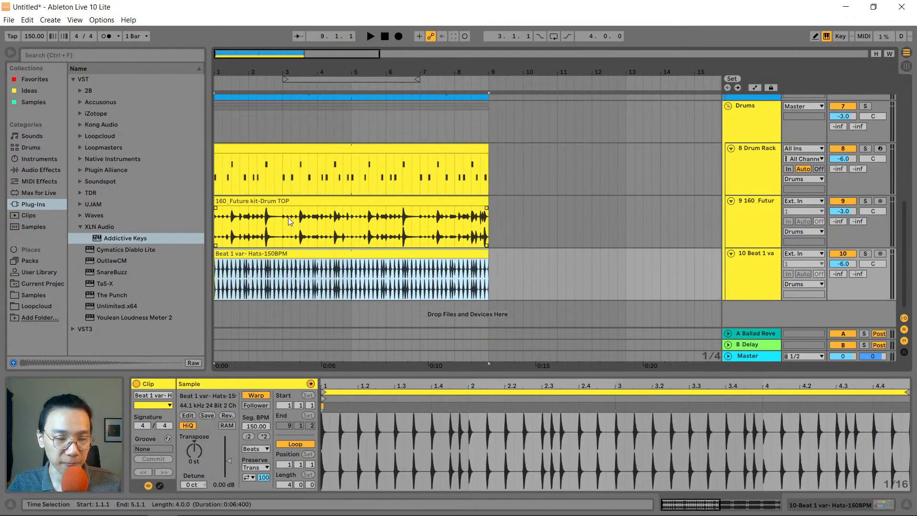
pyautogui.scroll(10, 316, 205)
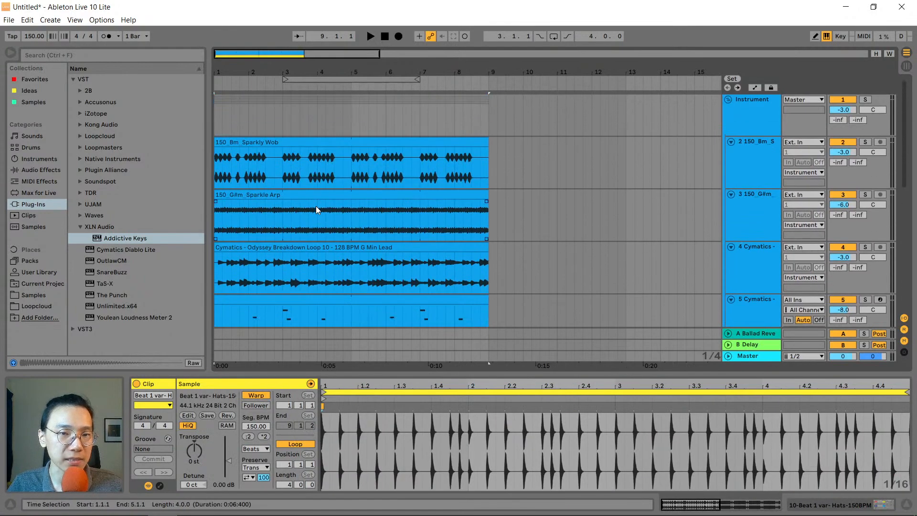
# Add a locator at bar 1 of the arrangement and name it Intro
pyautogui.moveTo(291, 72); pyautogui.dragTo(289, 39)
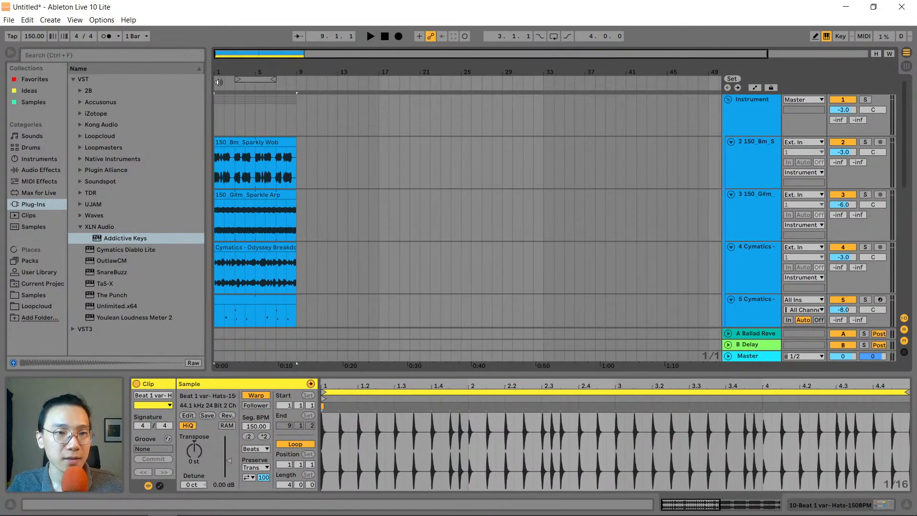
pyautogui.click(229, 89)
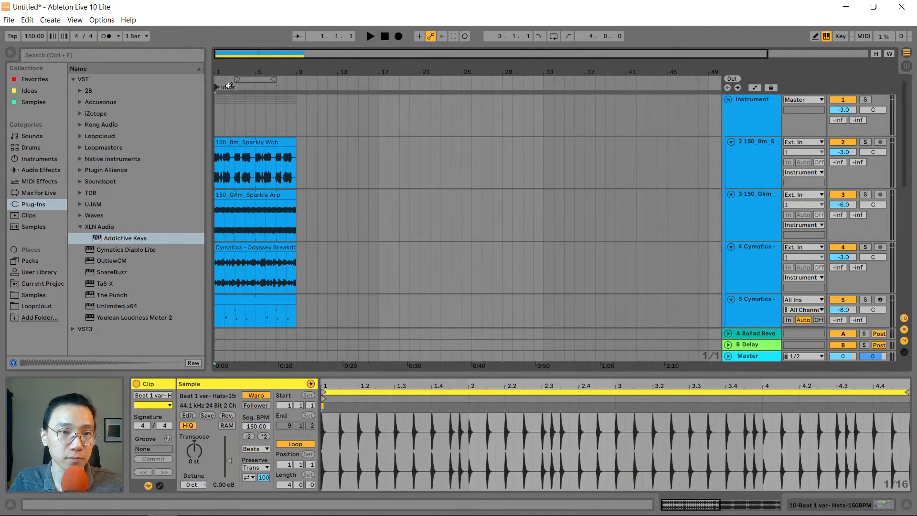
pyautogui.rightClick(214, 86)
pyautogui.click(228, 101)
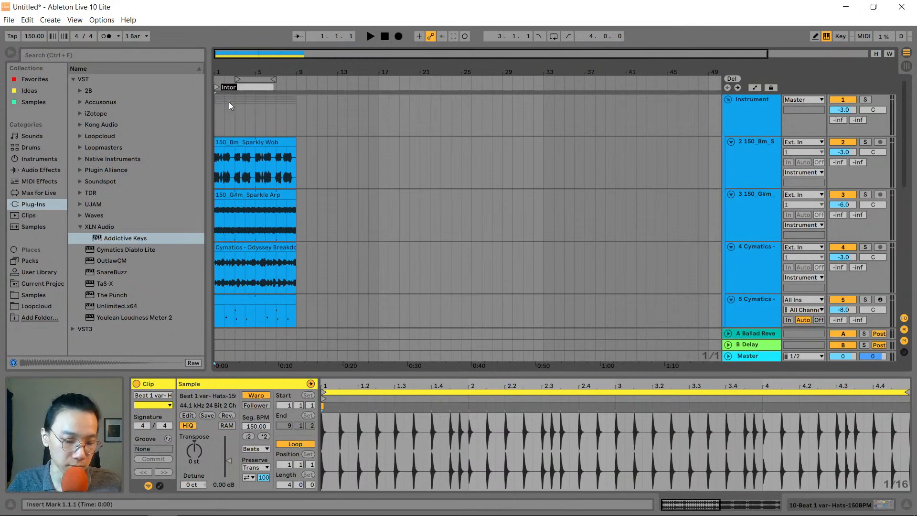
pyautogui.write('Intro')
pyautogui.press('Return')
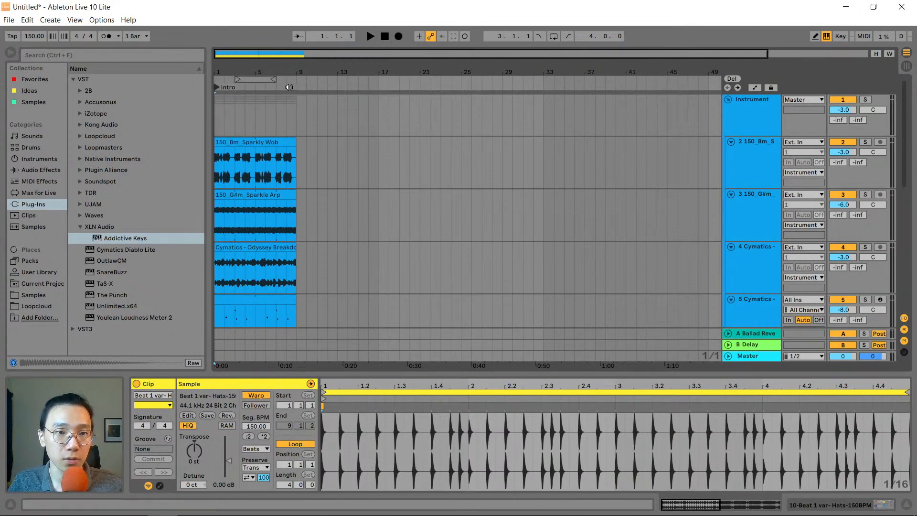
# Add a locator at bar 9, where the looped clips end, and name it Verse
pyautogui.rightClick(295, 87)
pyautogui.click(322, 118)
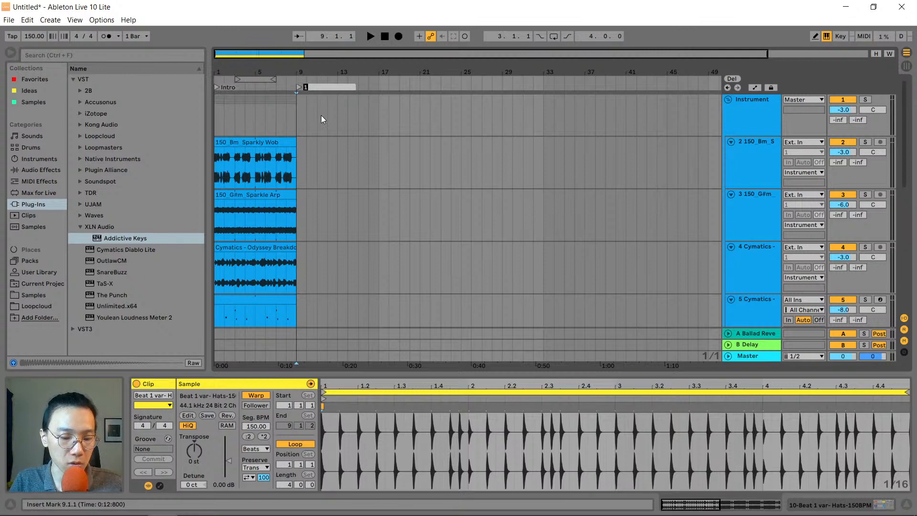
pyautogui.write('Verse')
pyautogui.press('Return')
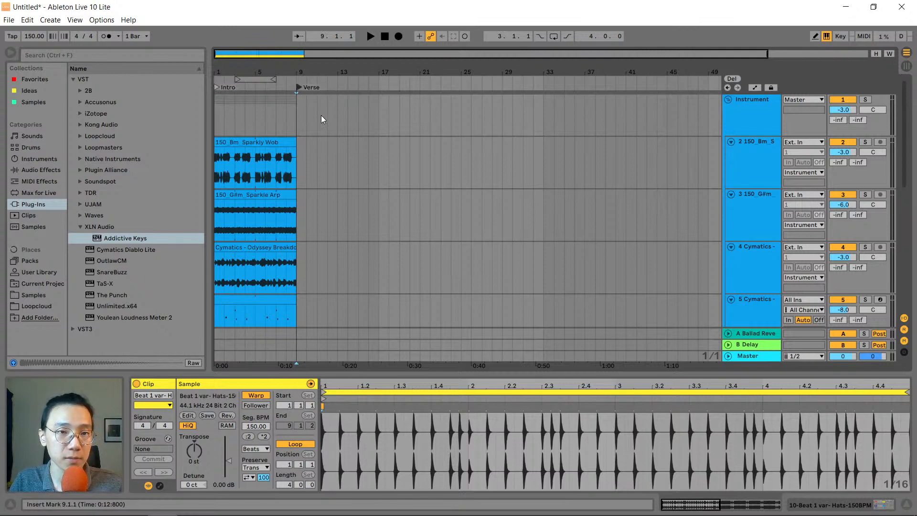
# Play the Intro section through to the Verse locator and look over the clips on all tracks
pyautogui.rightClick(379, 87)
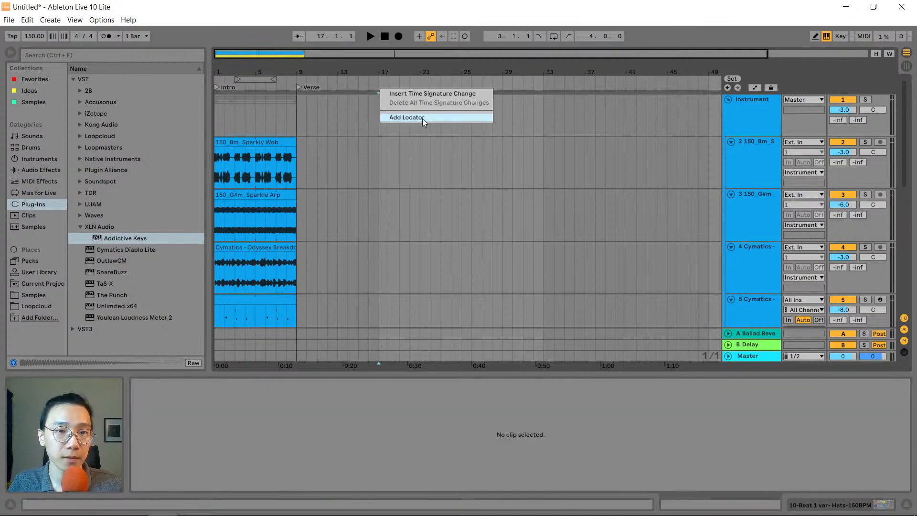
pyautogui.click(307, 101)
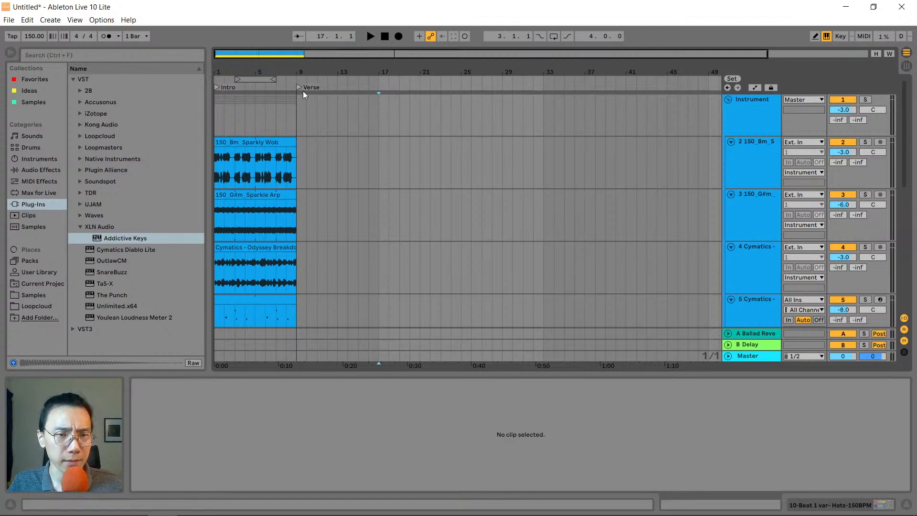
pyautogui.moveTo(223, 67); pyautogui.dragTo(240, 110)
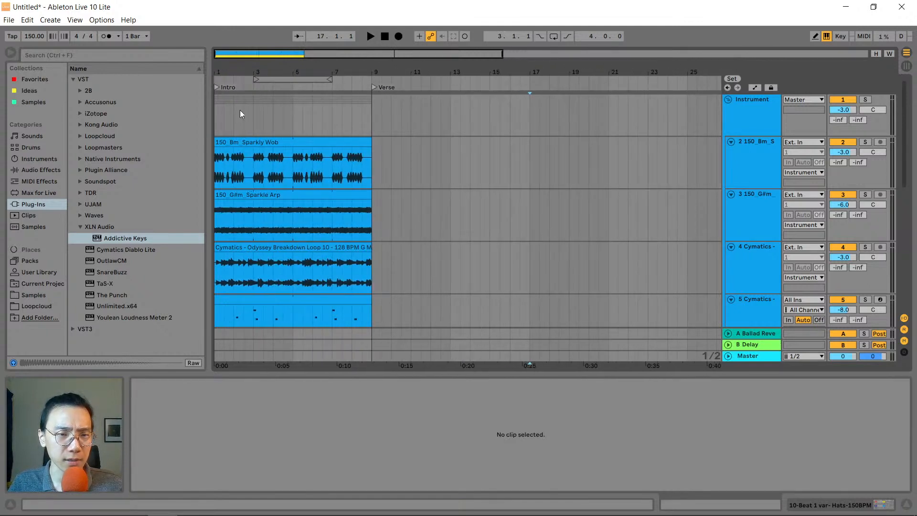
pyautogui.click(296, 195)
pyautogui.press('space')
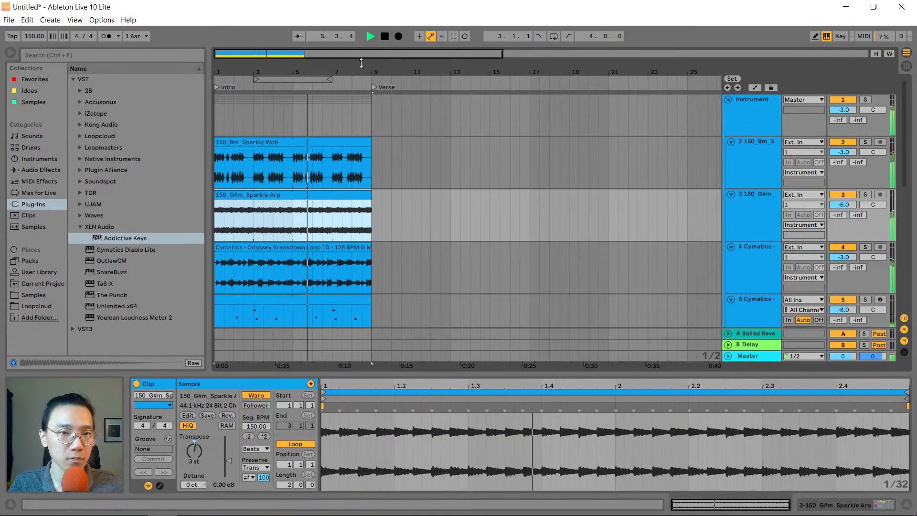
pyautogui.moveTo(364, 70); pyautogui.dragTo(362, 53)
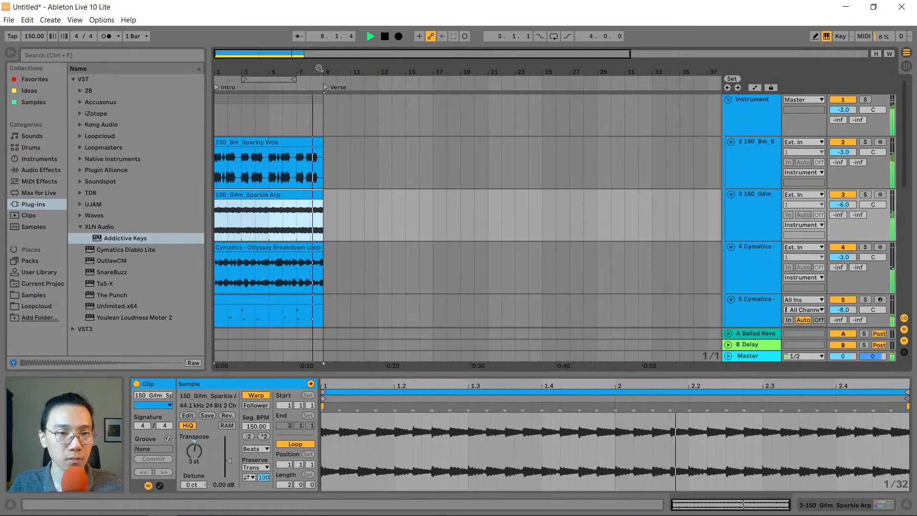
pyautogui.press('space')
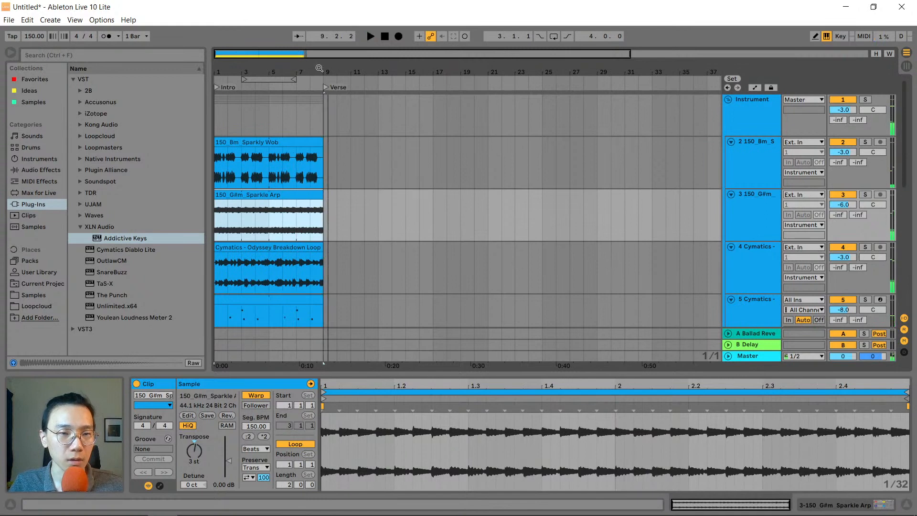
pyautogui.scroll(-5, 336, 257)
pyautogui.scroll(-5, 335, 253)
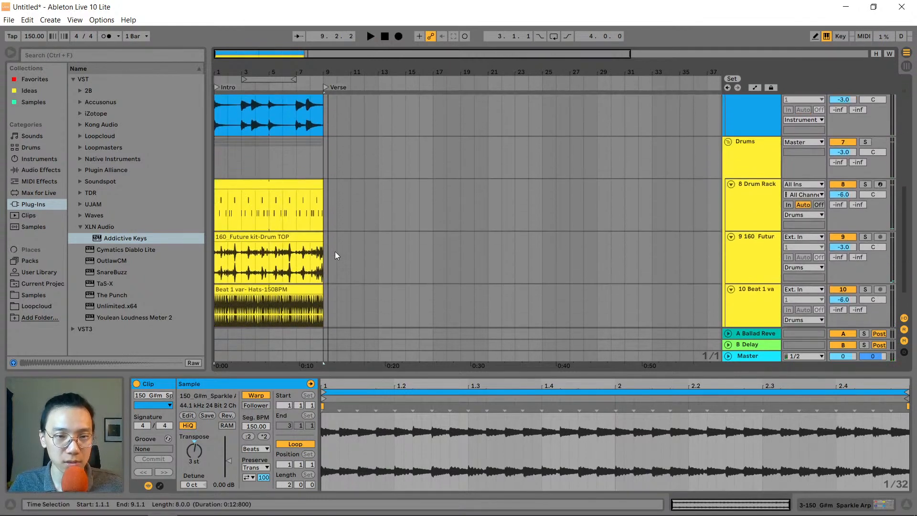
pyautogui.scroll(5, 335, 253)
pyautogui.scroll(8, 334, 251)
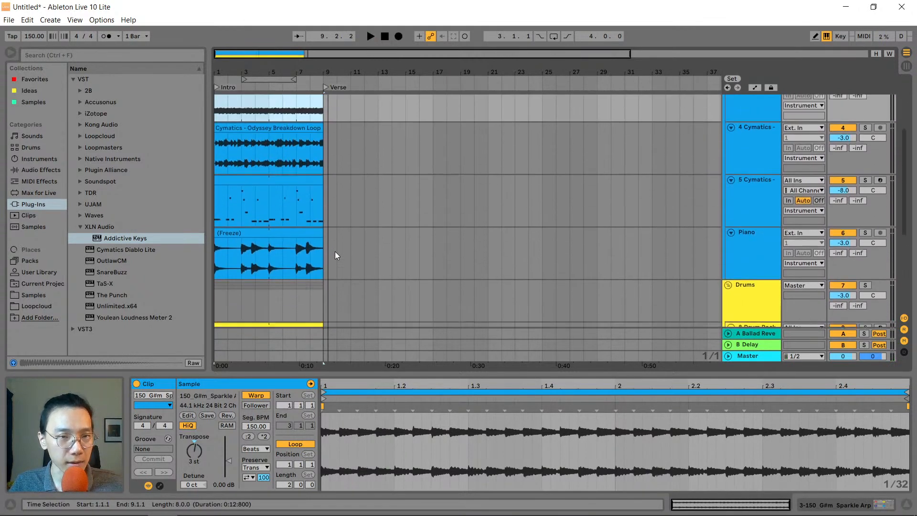
# Add a locator at bar 17 of the arrangement and name it Build
pyautogui.rightClick(435, 87)
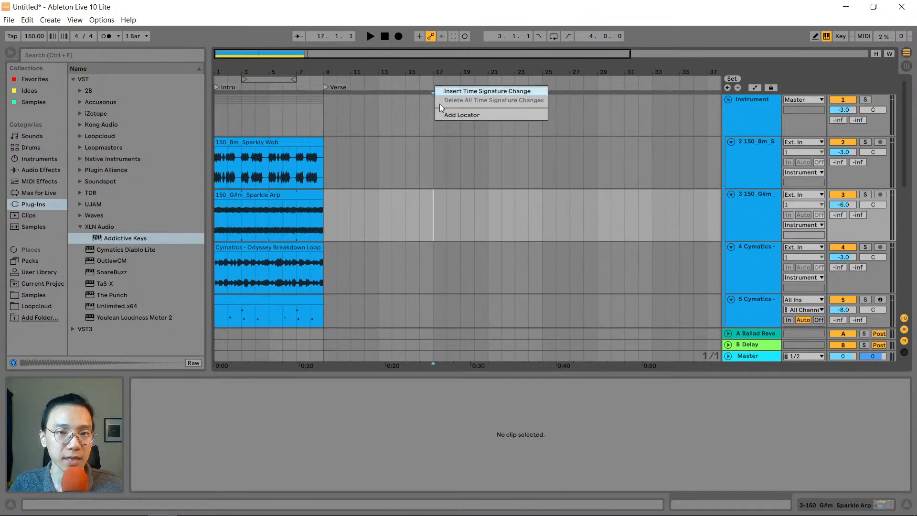
pyautogui.click(446, 112)
pyautogui.write('Bu')
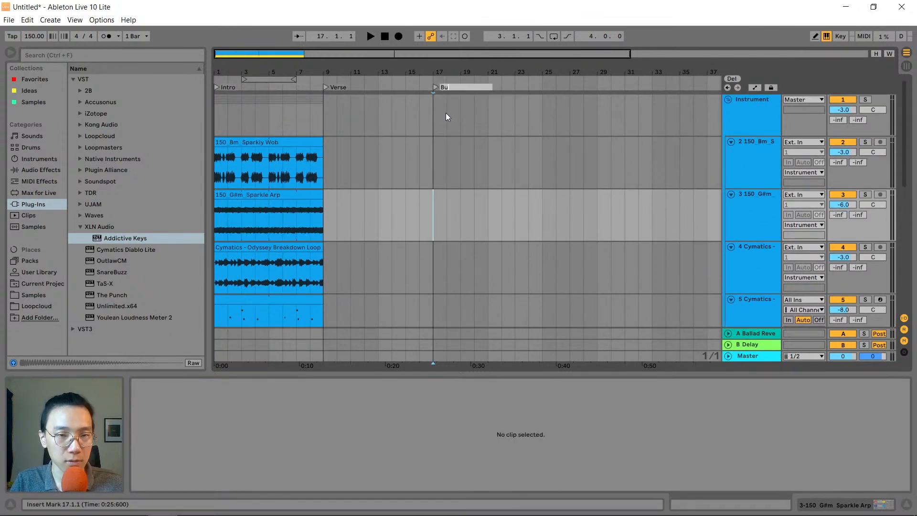
pyautogui.write('ild')
pyautogui.press('Return')
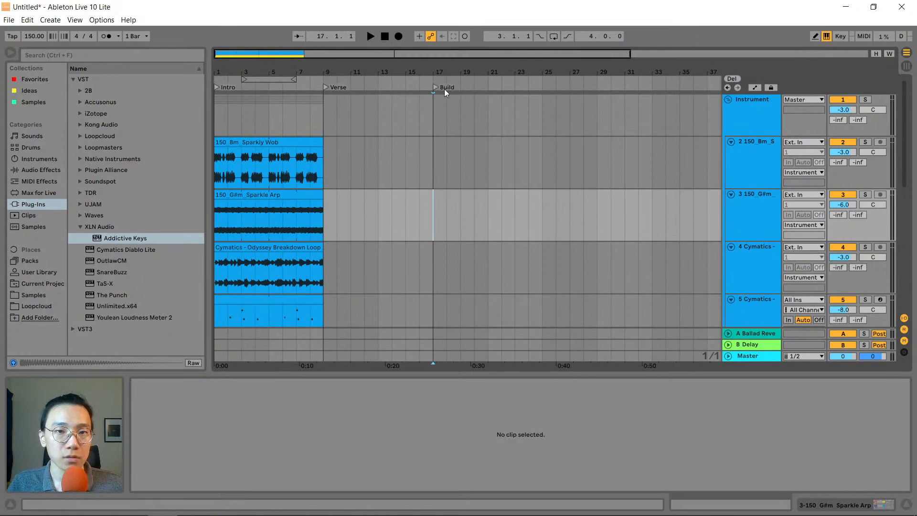
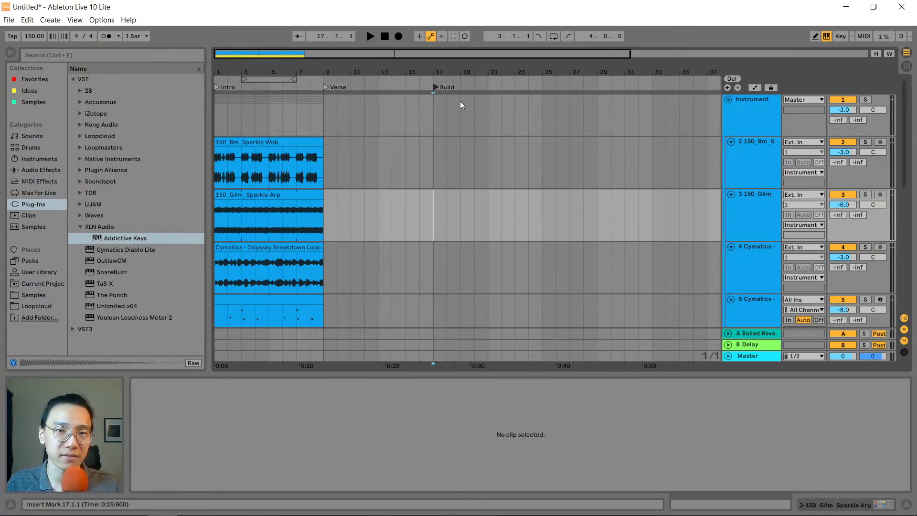
# Add a locator at bar 25 of the arrangement and name it Drop
pyautogui.click(542, 87)
pyautogui.rightClick(542, 86)
pyautogui.click(560, 119)
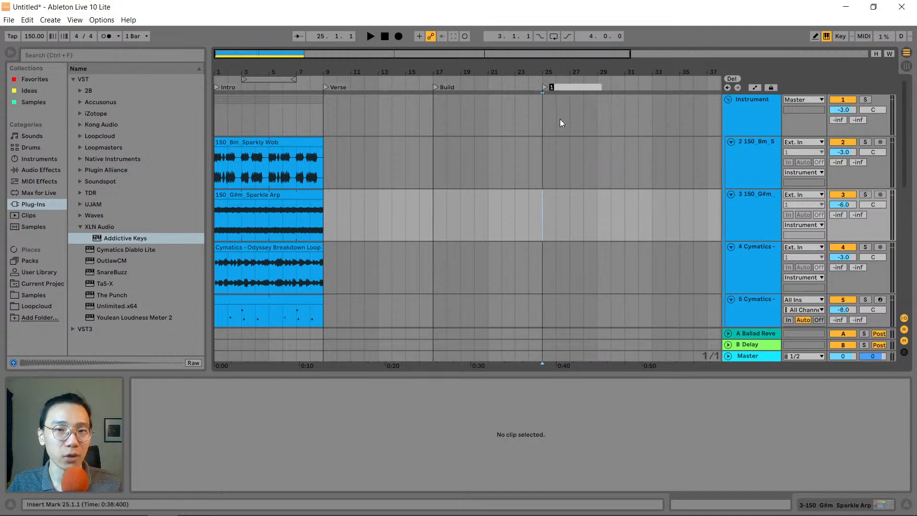
pyautogui.write('Drop')
pyautogui.press('Return')
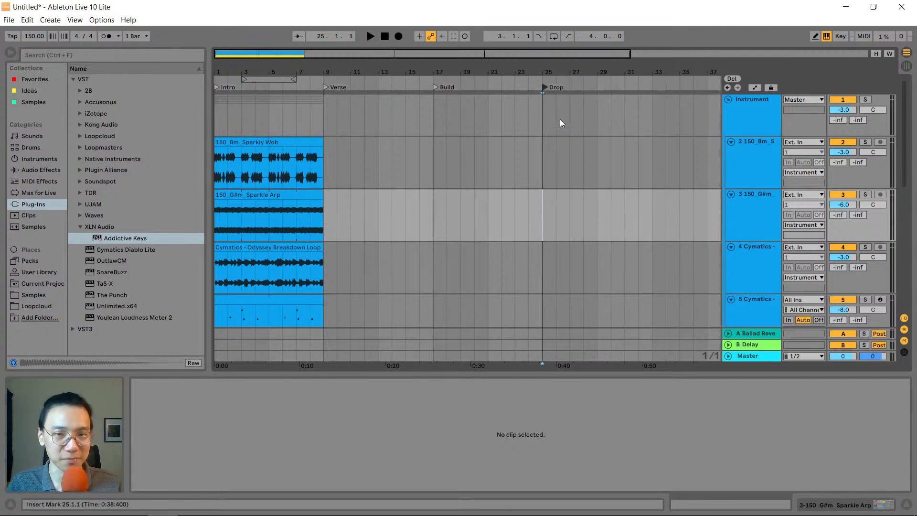
# Add a locator at bar 33 of the arrangement and name it Outro
pyautogui.moveTo(546, 87)
pyautogui.mouseDown()
pyautogui.moveTo(557, 87)
pyautogui.moveTo(544, 87)
pyautogui.mouseUp()
pyautogui.moveTo(603, 67); pyautogui.dragTo(529, 57)
pyautogui.click(567, 87)
pyautogui.rightClick(567, 87)
pyautogui.click(587, 118)
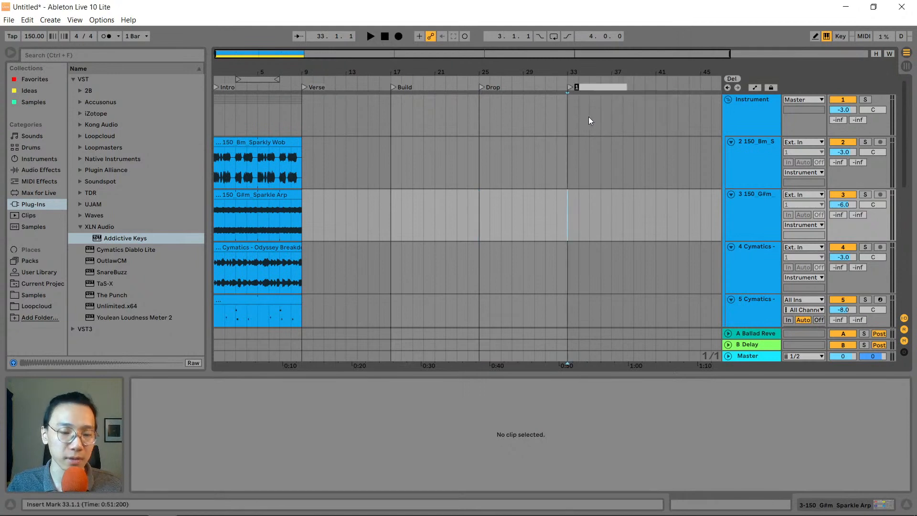
pyautogui.write('O')
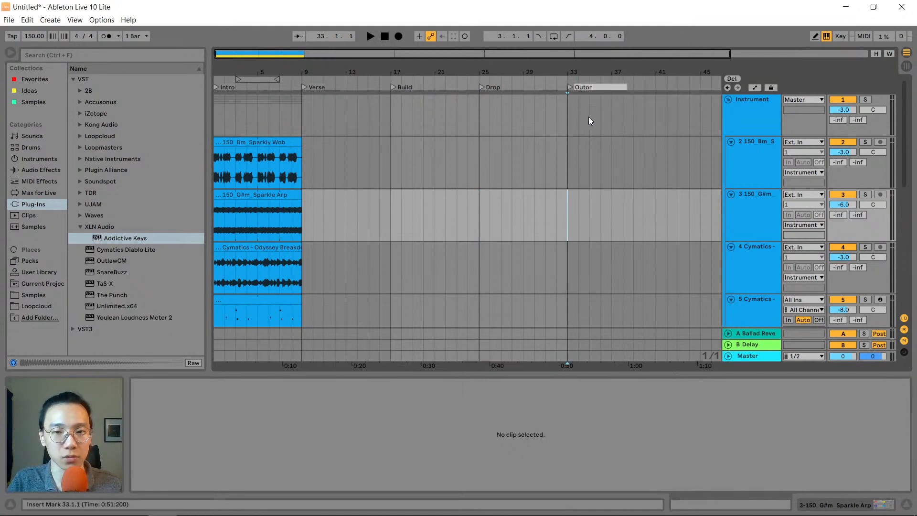
pyautogui.write('utro')
pyautogui.press('Return')
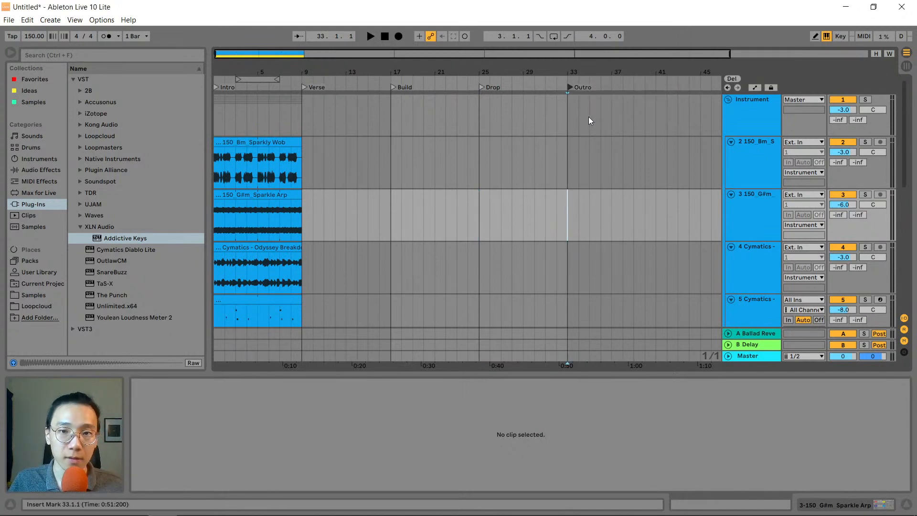
# Place the insert marker at bar 41 and review the section layout from Intro to Outro
pyautogui.moveTo(601, 69); pyautogui.dragTo(594, 68)
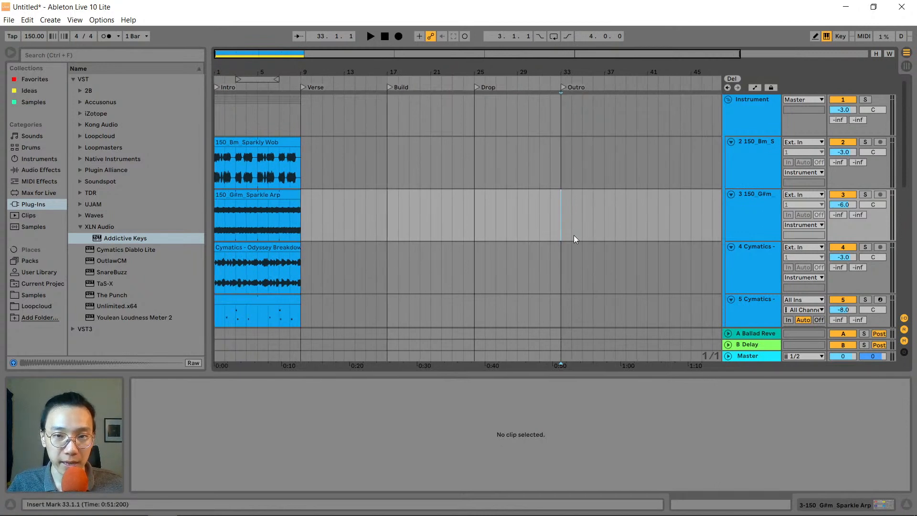
pyautogui.click(647, 113)
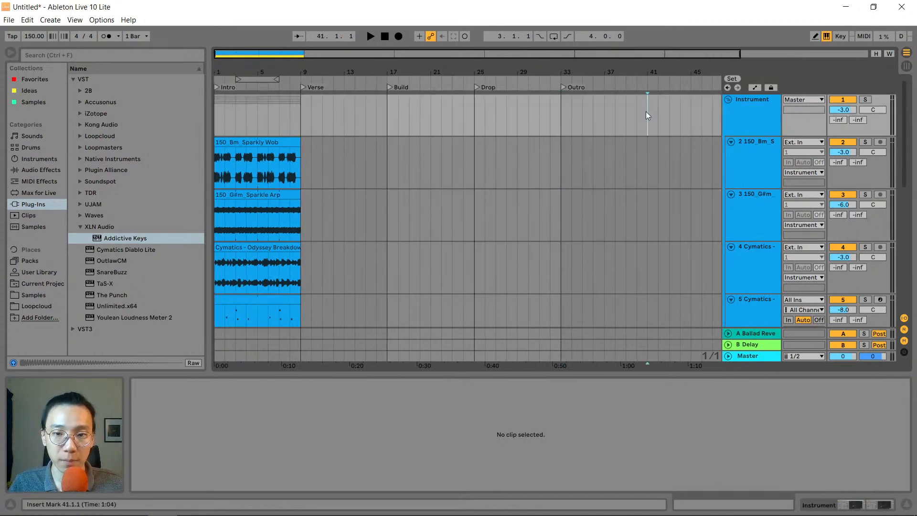
pyautogui.moveTo(336, 74); pyautogui.dragTo(324, 61)
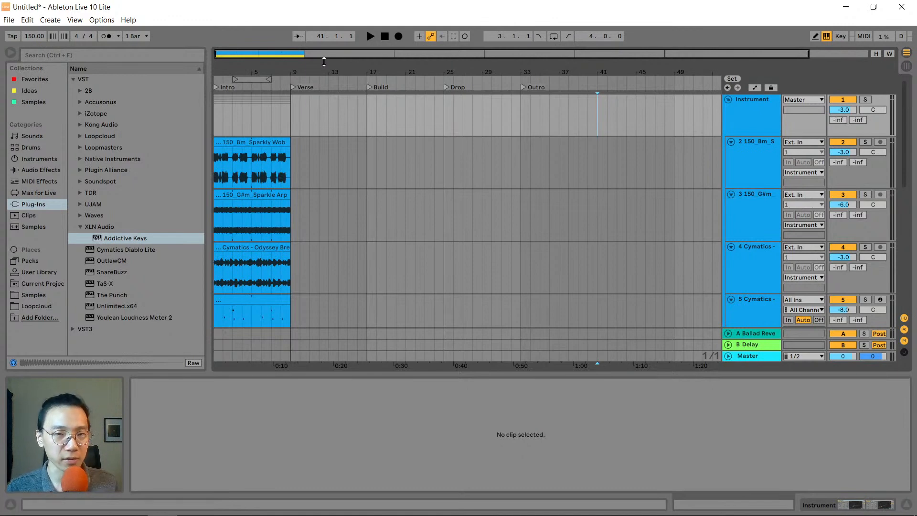
pyautogui.moveTo(319, 72); pyautogui.dragTo(310, 71)
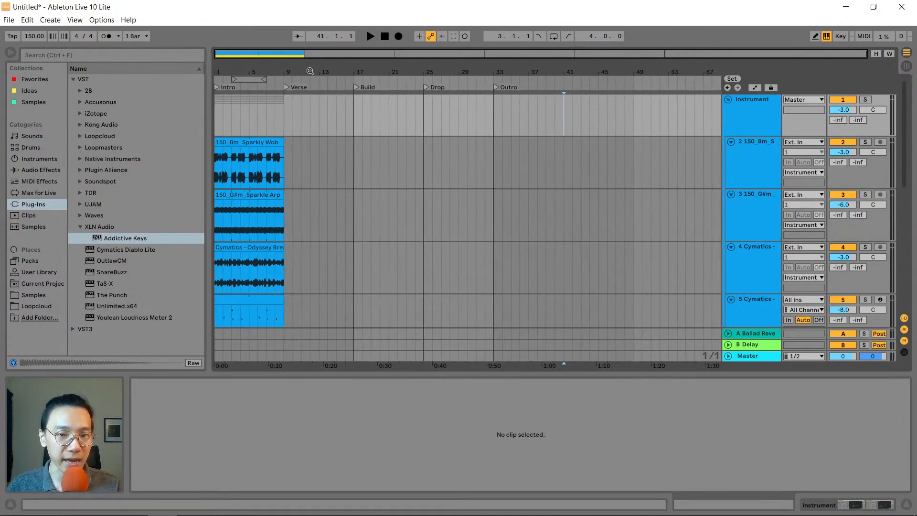
pyautogui.click(311, 71)
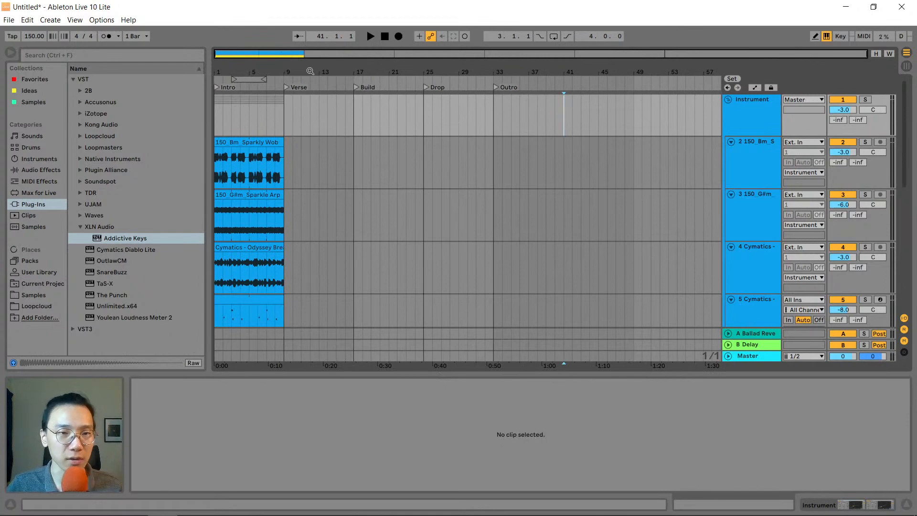
pyautogui.moveTo(310, 71); pyautogui.dragTo(273, 69)
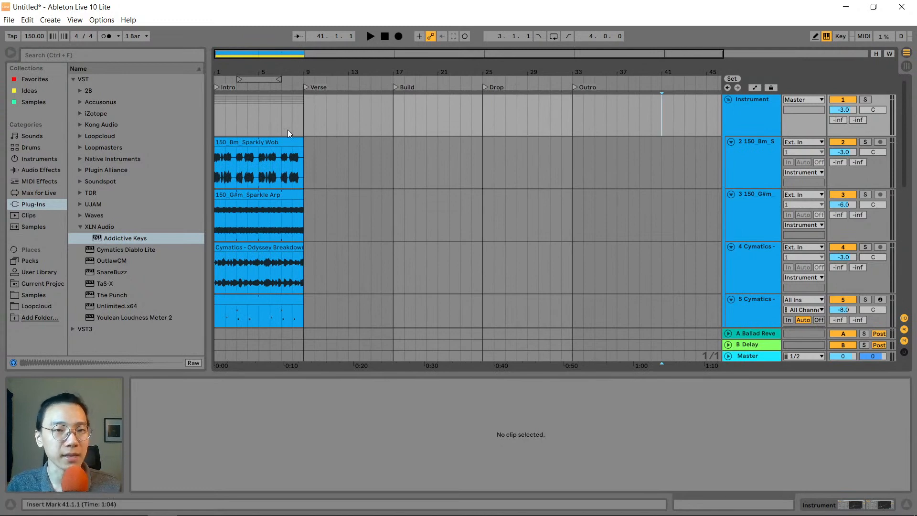
# Move the Sparkly Wob, Sparkle Arp and Odyssey Breakdown Loop clips from the Intro to the Build section at bar 17
pyautogui.click(289, 162)
pyautogui.scroll(-1, 291, 193)
pyautogui.scroll(-2, 291, 194)
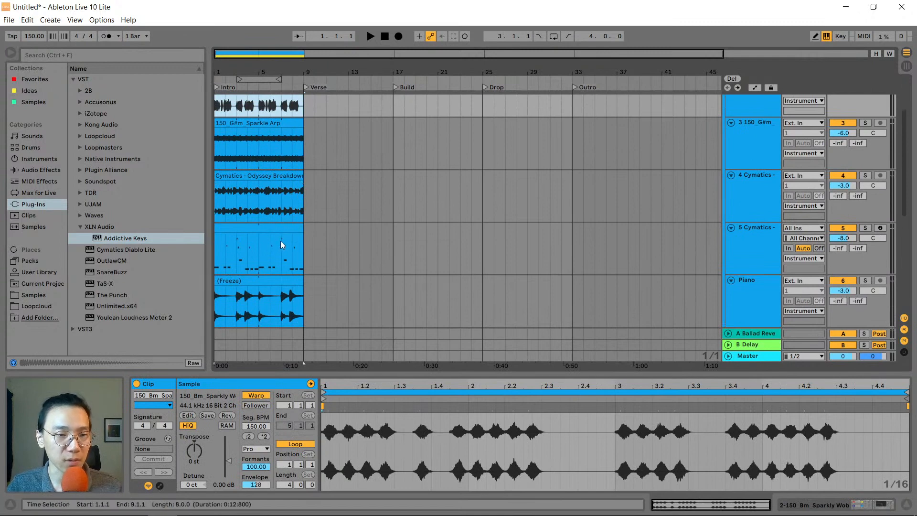
pyautogui.scroll(3, 282, 246)
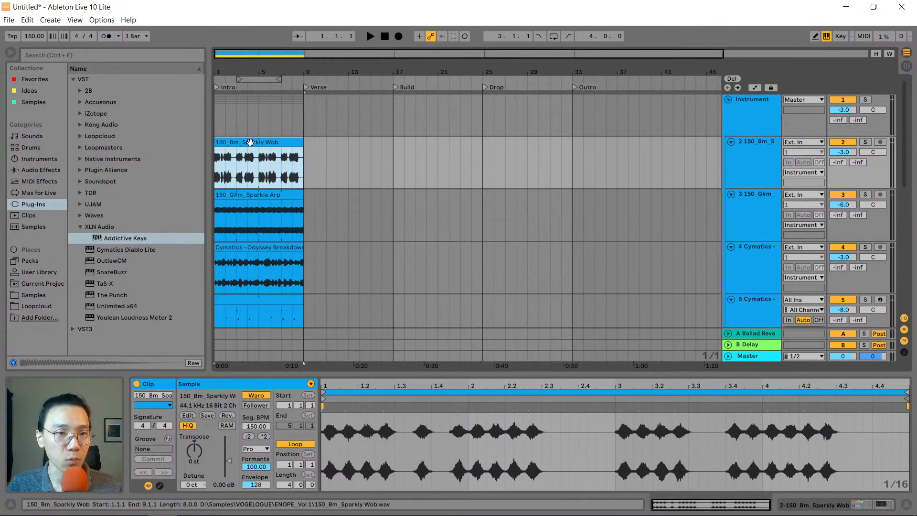
pyautogui.moveTo(253, 142); pyautogui.dragTo(428, 136)
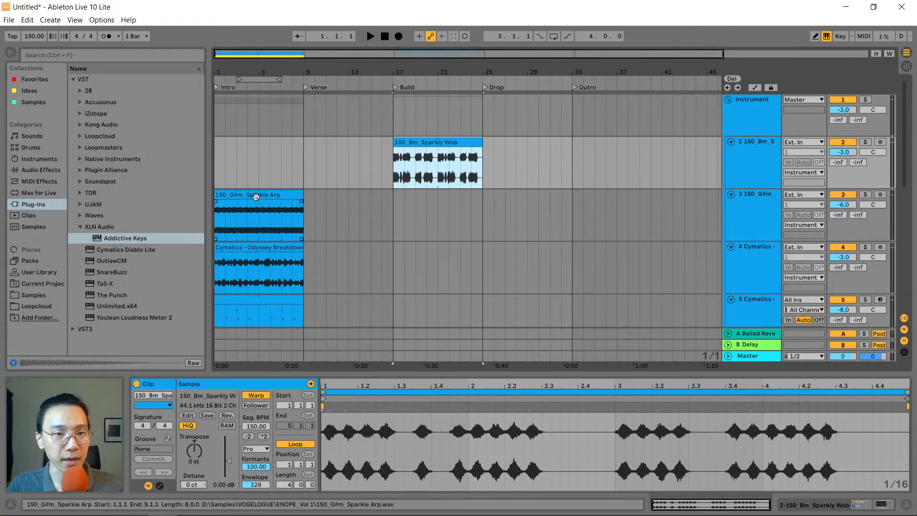
pyautogui.moveTo(267, 205); pyautogui.dragTo(445, 205)
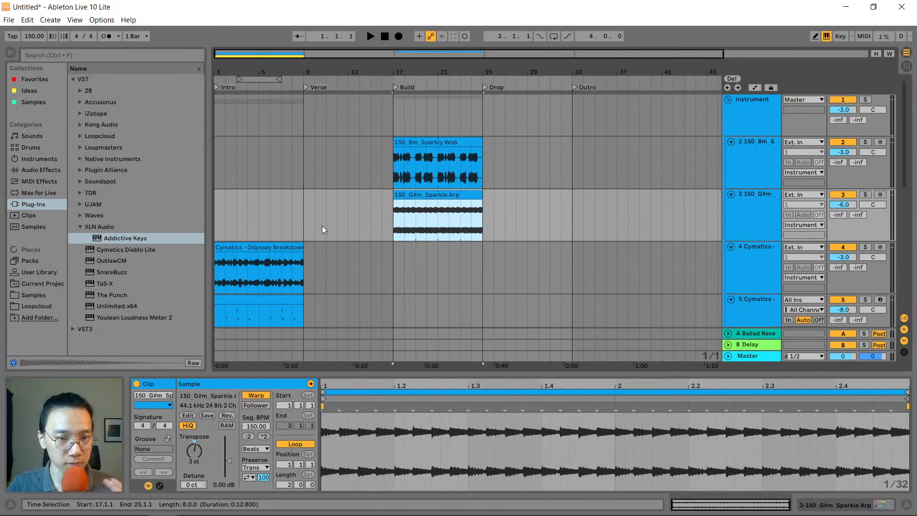
pyautogui.scroll(-1, 389, 213)
pyautogui.moveTo(282, 236); pyautogui.dragTo(413, 223)
# Move the 808 MIDI clip from the Intro to the Verse at bar 9 and copy the Intro's frozen piano clip there
pyautogui.scroll(-3, 334, 224)
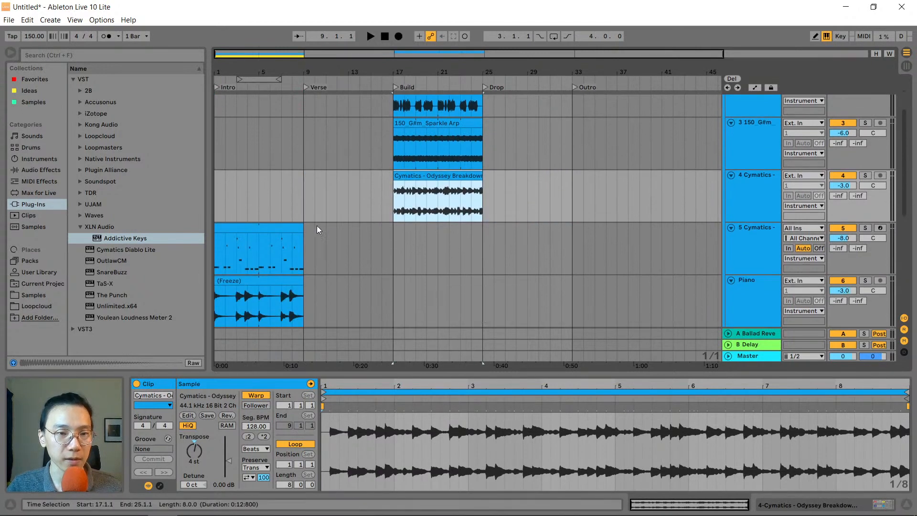
pyautogui.moveTo(272, 296); pyautogui.dragTo(361, 295)
pyautogui.press('Delete')
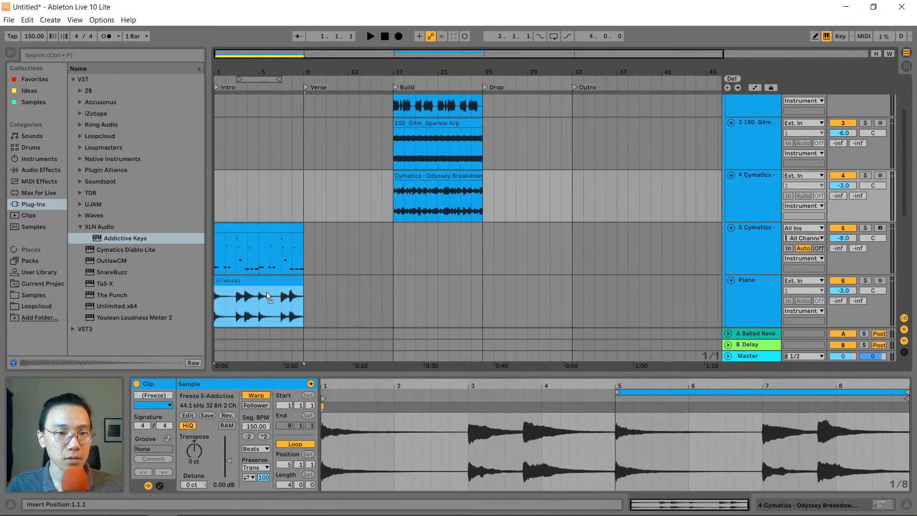
pyautogui.moveTo(256, 228); pyautogui.dragTo(342, 227)
pyautogui.click(285, 281)
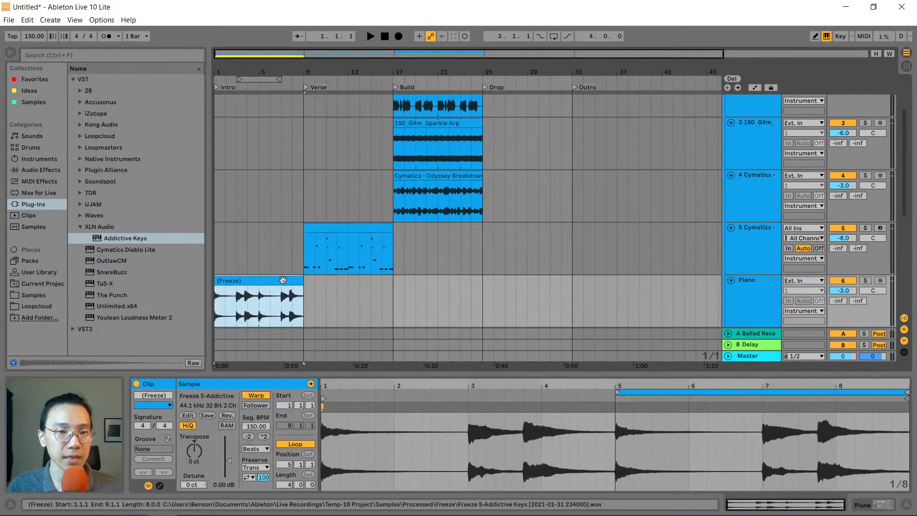
pyautogui.hotkey('ctrl', 'c')
pyautogui.click(306, 281)
pyautogui.hotkey('ctrl', 'v')
# Copy the 808 MIDI clip and the frozen piano clip from the Verse to the Drop at bar 25
pyautogui.scroll(-1, 354, 279)
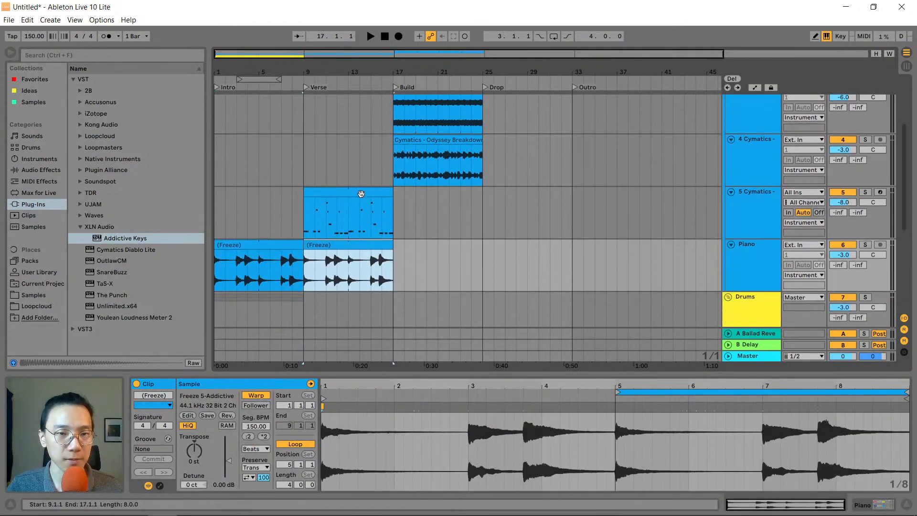
pyautogui.click(361, 192)
pyautogui.hotkey('ctrl', 'c')
pyautogui.click(484, 203)
pyautogui.hotkey('ctrl', 'v')
pyautogui.click(383, 245)
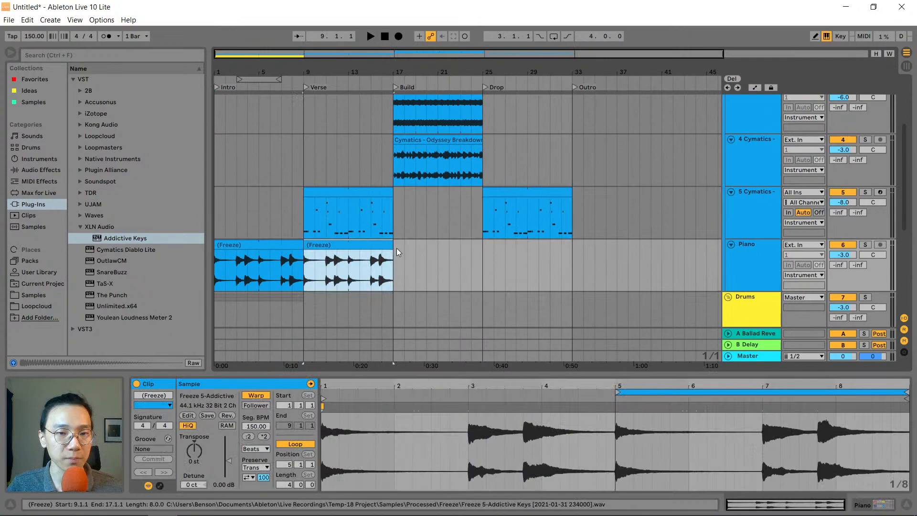
pyautogui.hotkey('ctrl', 'c')
pyautogui.click(484, 247)
pyautogui.hotkey('ctrl', 'v')
# Copy the Sparkly Wob, Sparkle Arp and Odyssey Breakdown Loop clips from the Build to the Drop at bar 25
pyautogui.scroll(3, 485, 248)
pyautogui.click(475, 236)
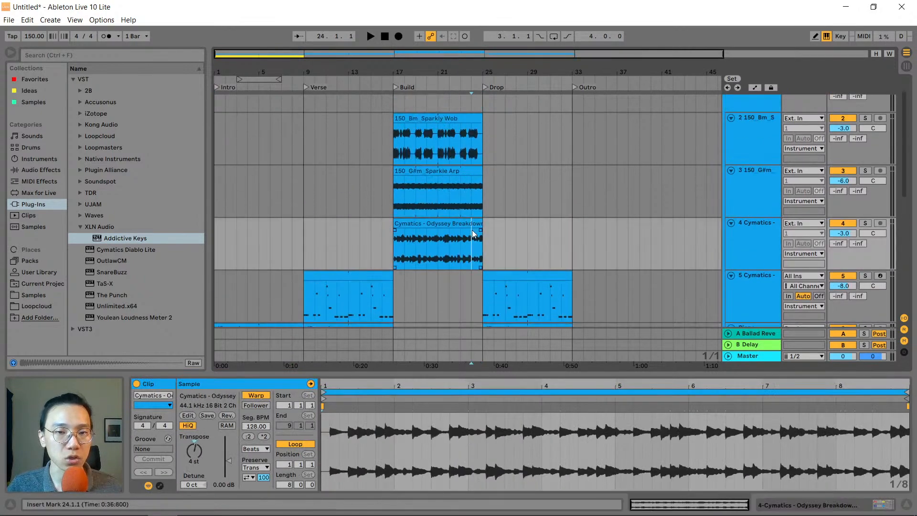
pyautogui.keyDown('shift'); pyautogui.click(460, 132); pyautogui.keyUp('shift')
pyautogui.hotkey('ctrl', 'c')
pyautogui.click(485, 127)
pyautogui.hotkey('ctrl', 'v')
# Hide the clip detail view and the browser to enlarge the arrangement area
pyautogui.scroll(-4, 521, 201)
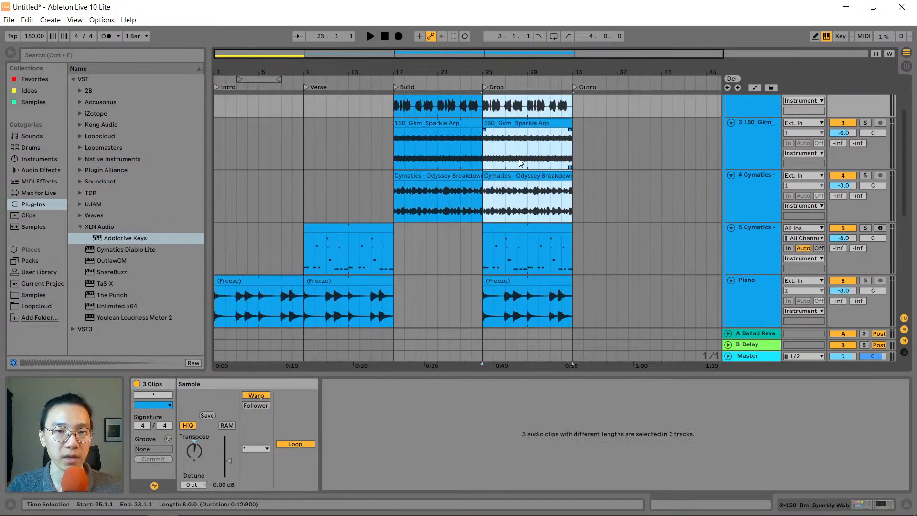
pyautogui.scroll(4, 521, 200)
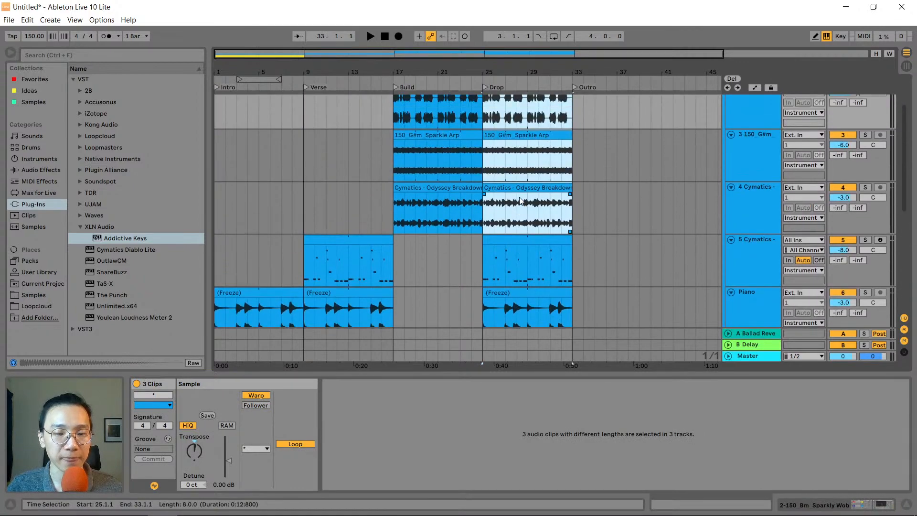
pyautogui.moveTo(446, 375); pyautogui.dragTo(446, 492)
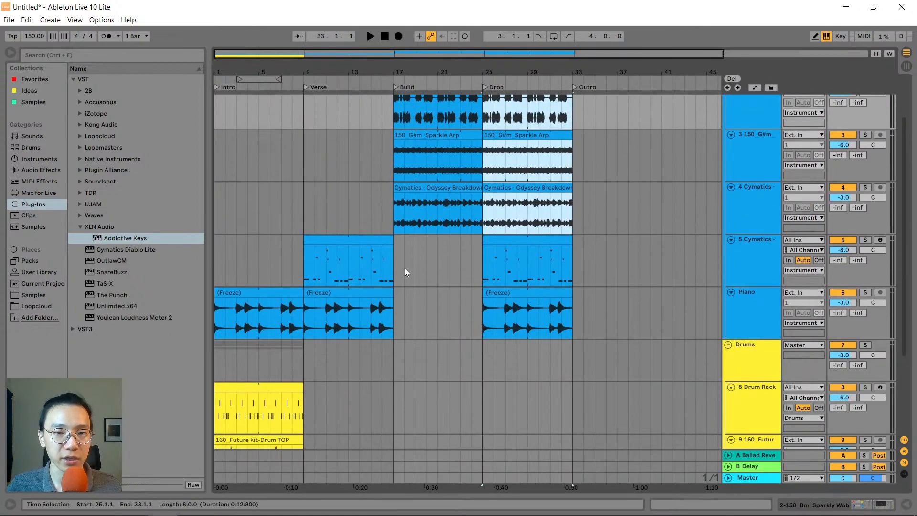
pyautogui.scroll(-2, 405, 272)
pyautogui.scroll(3, 405, 272)
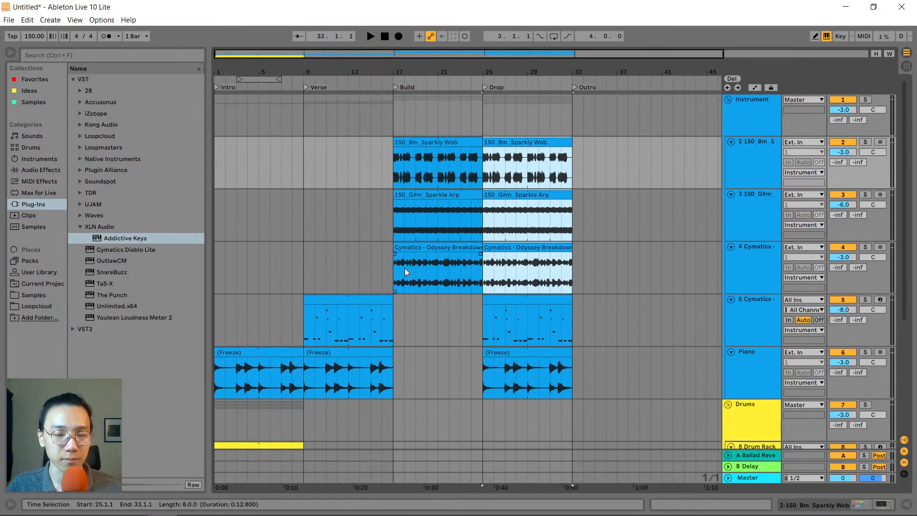
pyautogui.scroll(-3, 347, 291)
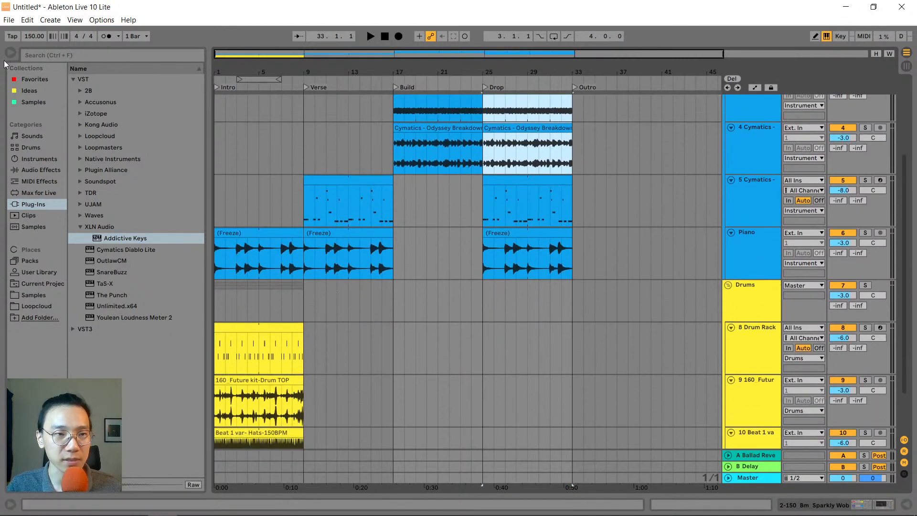
pyautogui.click(10, 53)
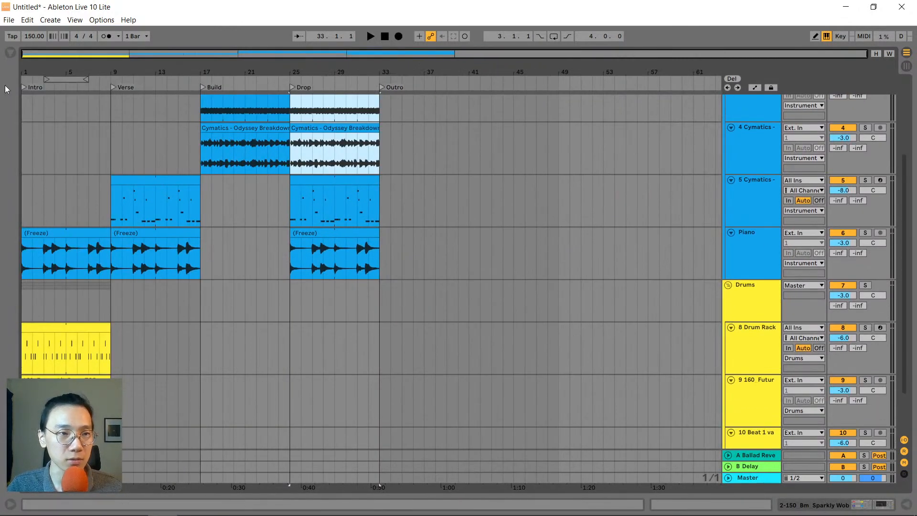
pyautogui.keyDown('ctrl'); pyautogui.scroll(2, 131, 199); pyautogui.keyUp('ctrl')
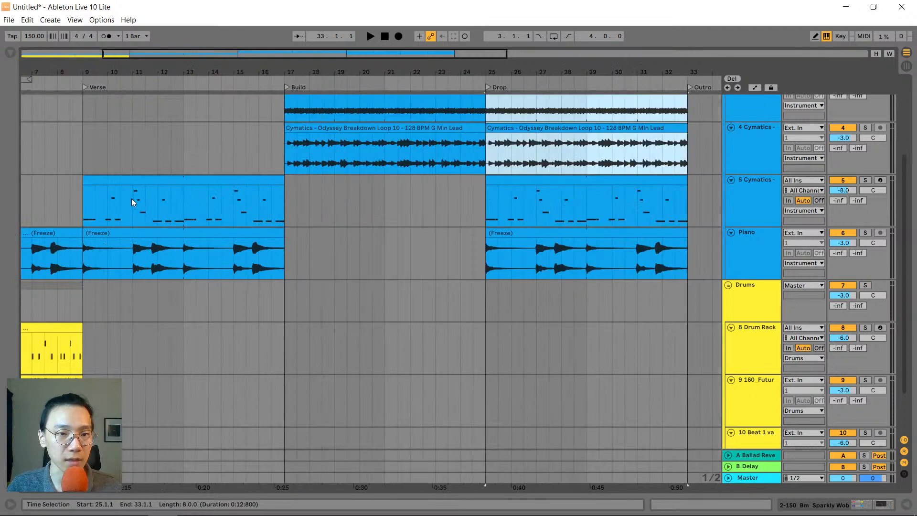
pyautogui.keyDown('ctrl'); pyautogui.scroll(-2, 131, 199); pyautogui.keyUp('ctrl')
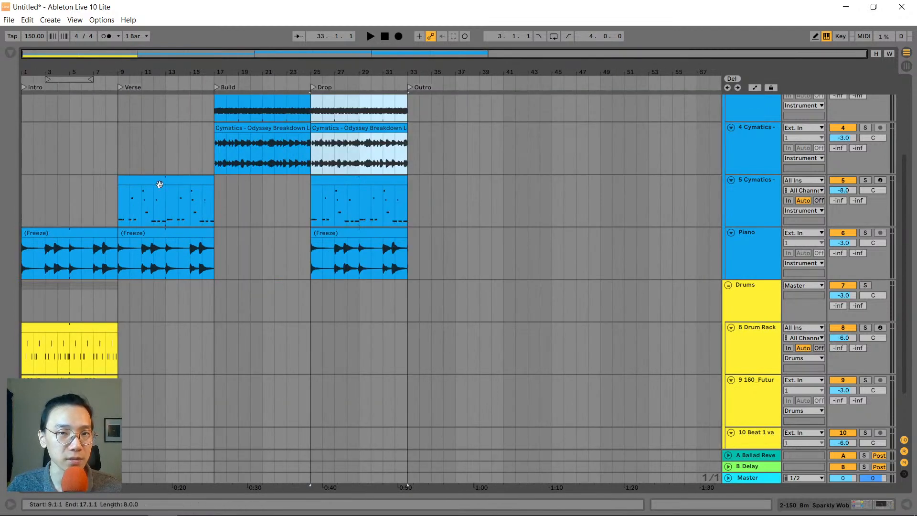
# Move the Drum Rack clip from the Intro to the Verse at bar 9 and paste a copy in the Drop at bar 25
pyautogui.click(215, 285)
pyautogui.scroll(-2, 205, 292)
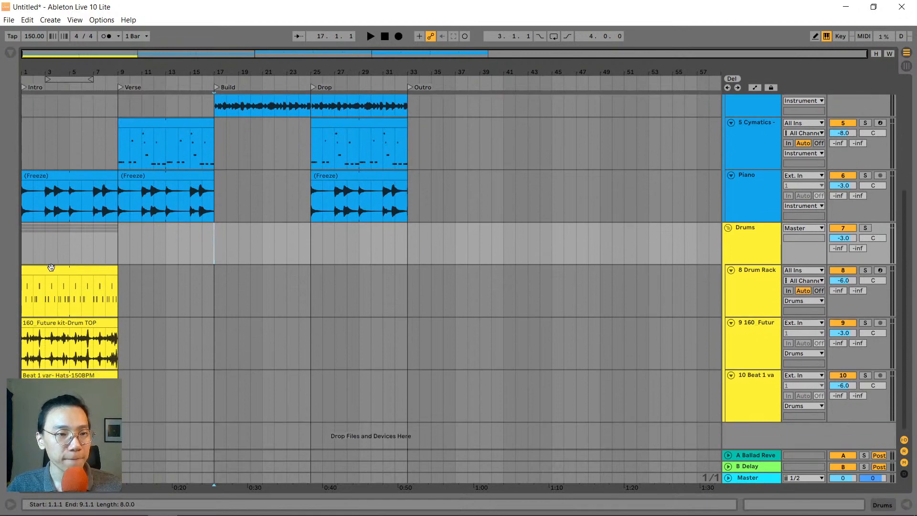
pyautogui.moveTo(51, 267); pyautogui.dragTo(149, 273)
pyautogui.click(315, 273)
pyautogui.hotkey('ctrl', 'v')
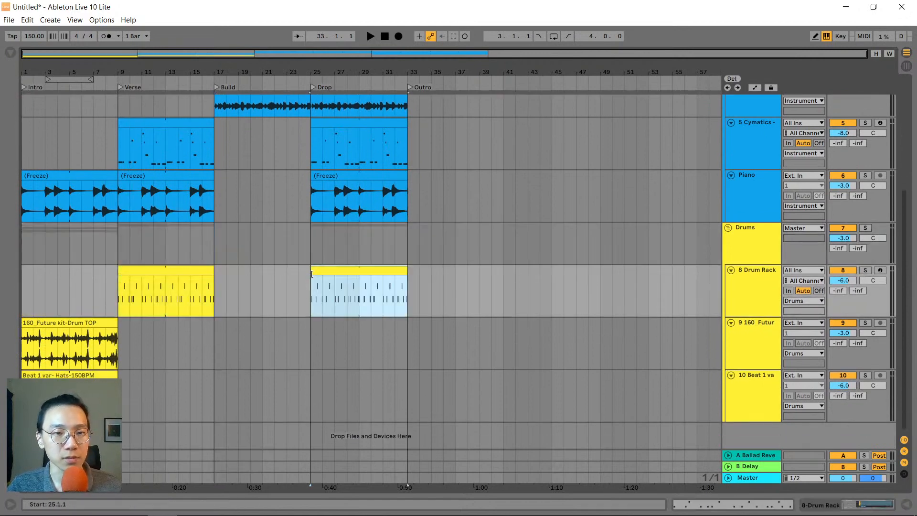
# Move the Future kit-Drum TOP clip from the Intro to the Verse and the Beat 1 var- Hats clip to the Drop
pyautogui.click(137, 342)
pyautogui.hotkey('ctrl', 'd')
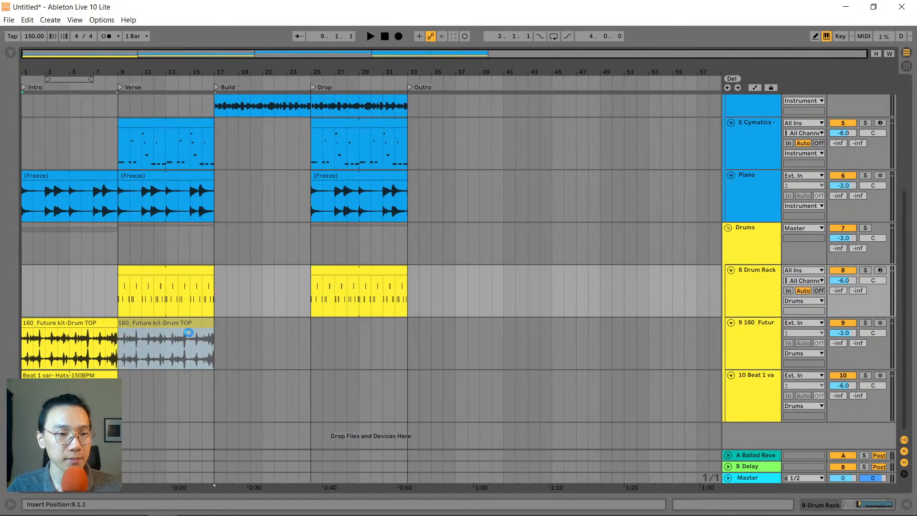
pyautogui.moveTo(95, 374); pyautogui.dragTo(385, 373)
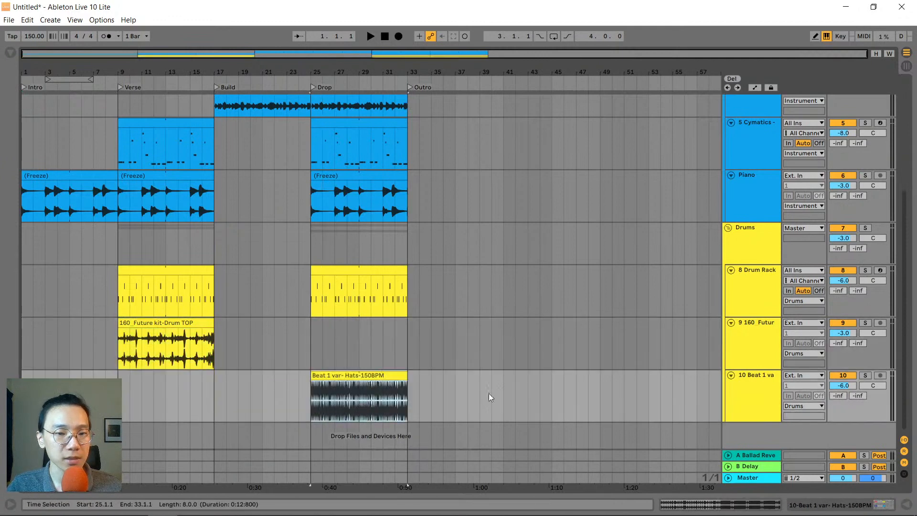
# Copy the Future kit-Drum TOP clip from the Verse to the Drop at bar 25
pyautogui.click(165, 308)
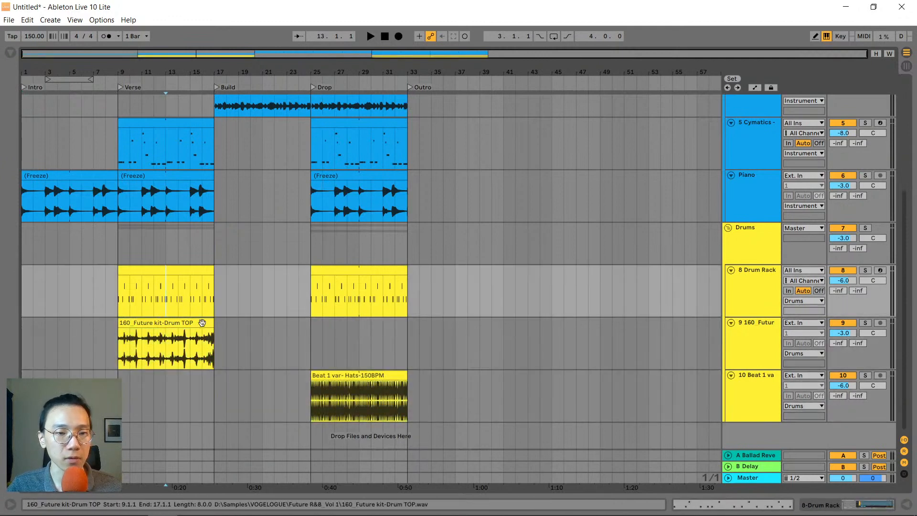
pyautogui.click(200, 323)
pyautogui.hotkey('ctrl', 'c')
pyautogui.click(309, 333)
pyautogui.hotkey('ctrl', 'v')
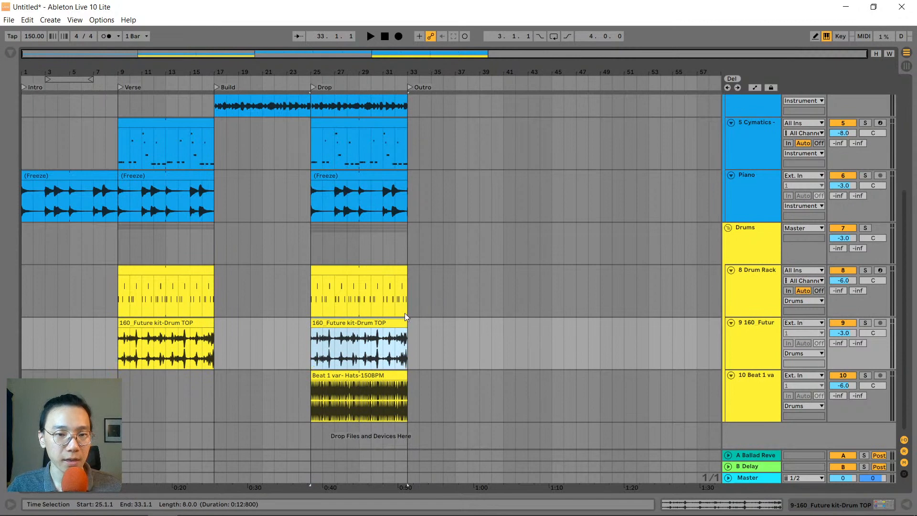
# Paste the Future kit-Drum TOP clip in the Outro at bar 33 and shorten it to four bars, ending at bar 37
pyautogui.click(419, 337)
pyautogui.hotkey('ctrl', 'v')
pyautogui.moveTo(442, 323); pyautogui.dragTo(431, 323)
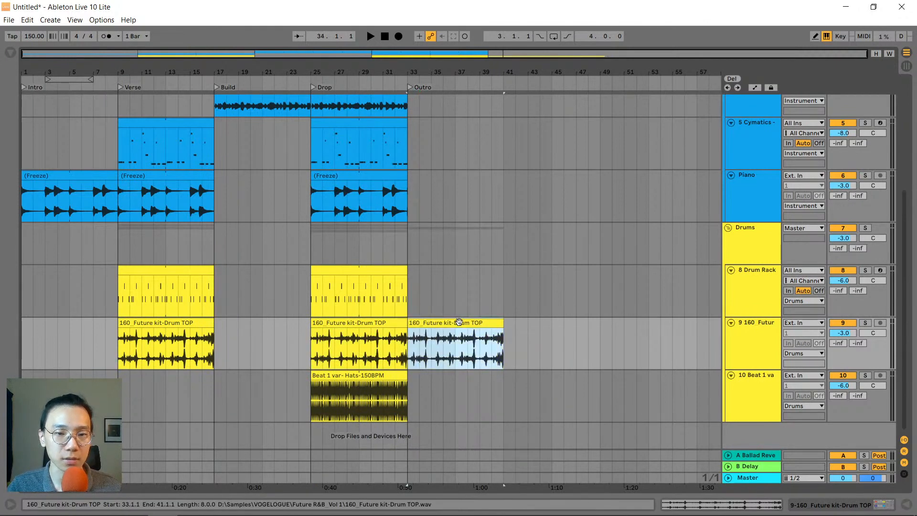
pyautogui.moveTo(502, 324); pyautogui.dragTo(456, 324)
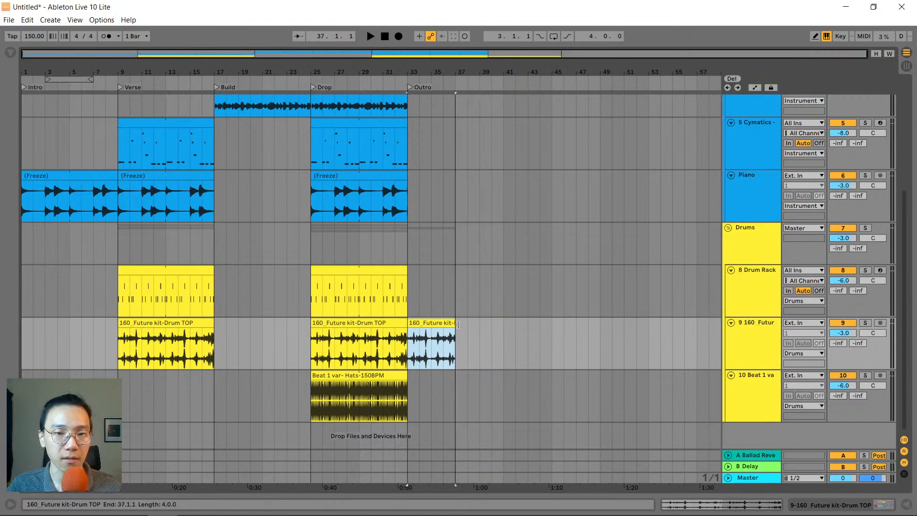
# Duplicate the Drop's Sparkly Wob clip into the Outro at bar 33
pyautogui.scroll(5, 402, 287)
pyautogui.scroll(1, 402, 286)
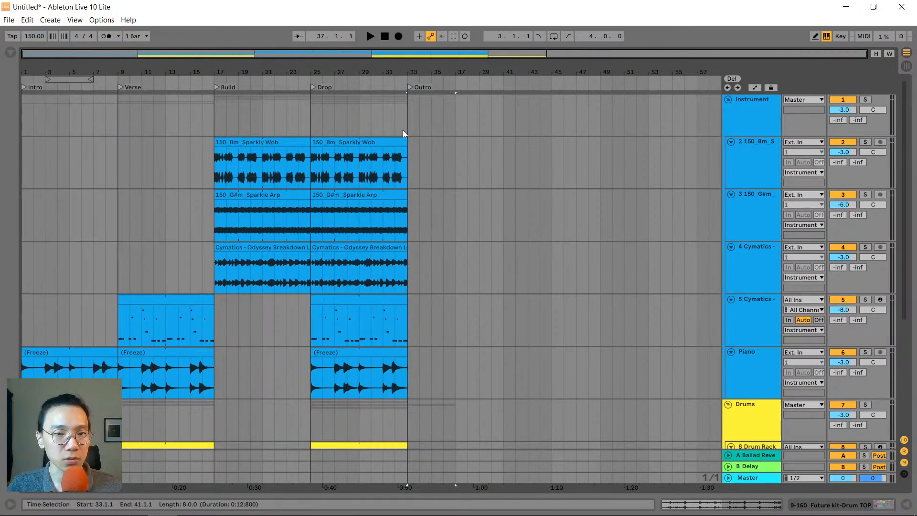
pyautogui.click(404, 153)
pyautogui.hotkey('ctrl', 'd')
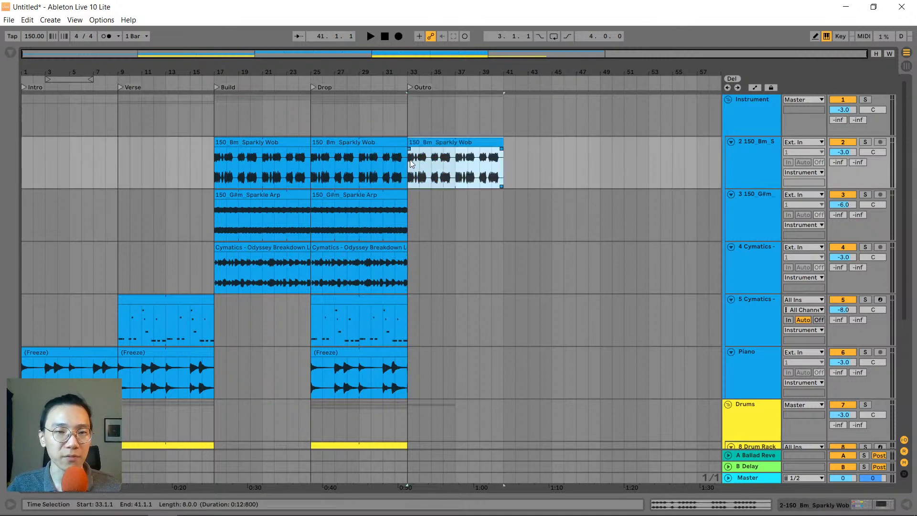
# Duplicate the Drop's Odyssey Breakdown Loop clip into the Outro at bar 33
pyautogui.scroll(-2, 422, 241)
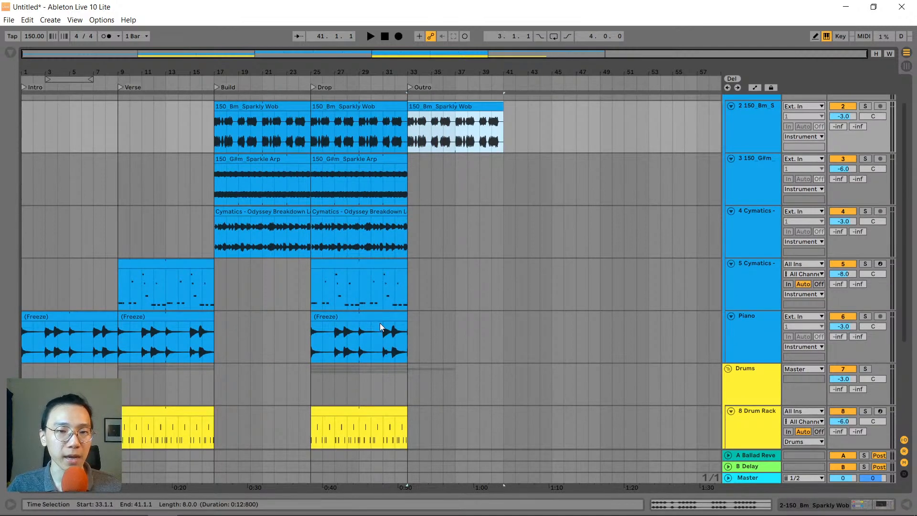
pyautogui.scroll(-2, 106, 268)
pyautogui.scroll(2, 382, 172)
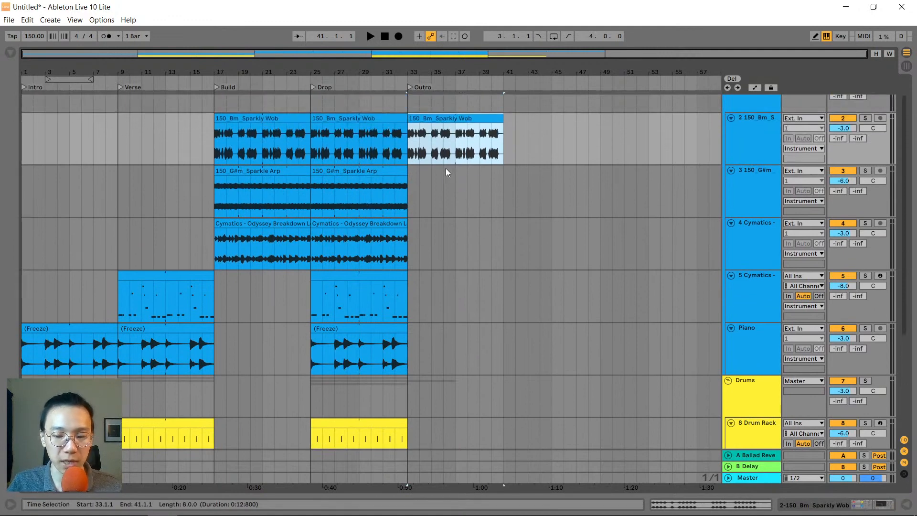
pyautogui.scroll(1, 445, 168)
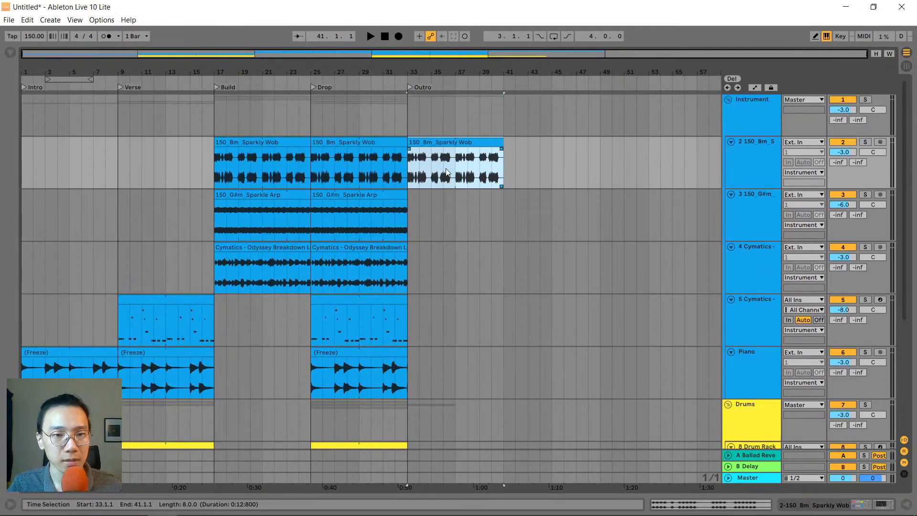
pyautogui.click(351, 247)
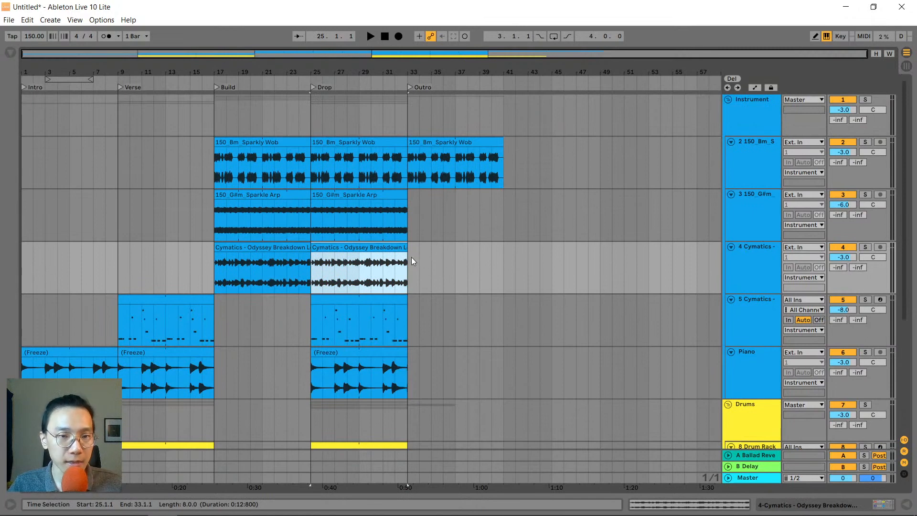
pyautogui.hotkey('ctrl', 'd')
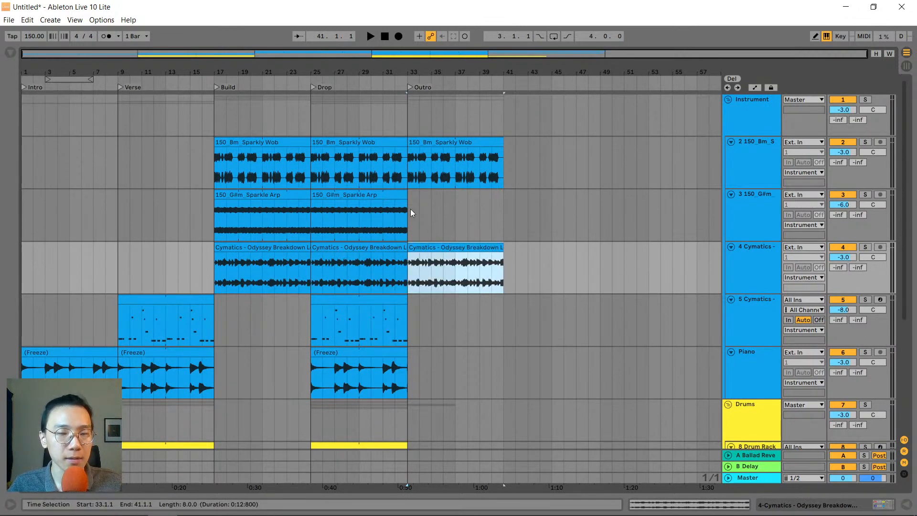
# Review the clips laid out across all sections and play the arrangement from bar 1 to hear the Intro
pyautogui.scroll(-5, 422, 237)
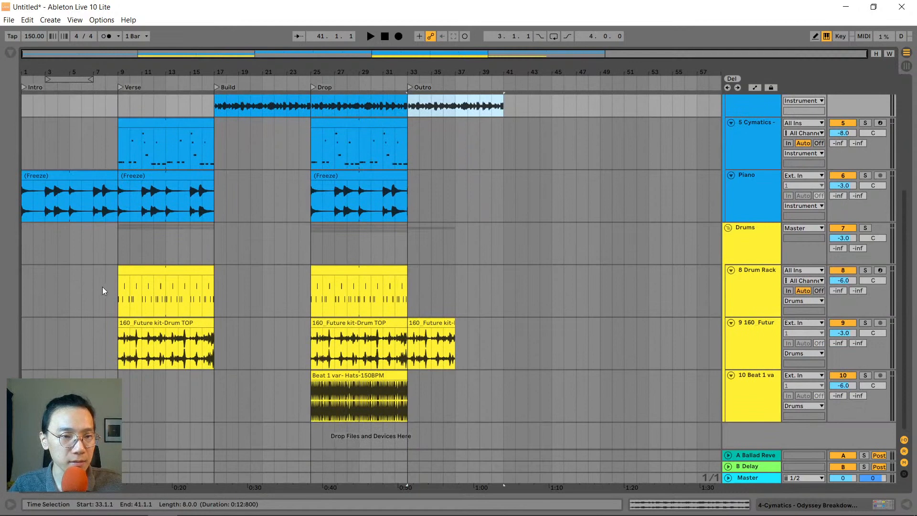
pyautogui.moveTo(64, 72)
pyautogui.mouseDown()
pyautogui.moveTo(64, 85)
pyautogui.moveTo(78, 74)
pyautogui.mouseUp()
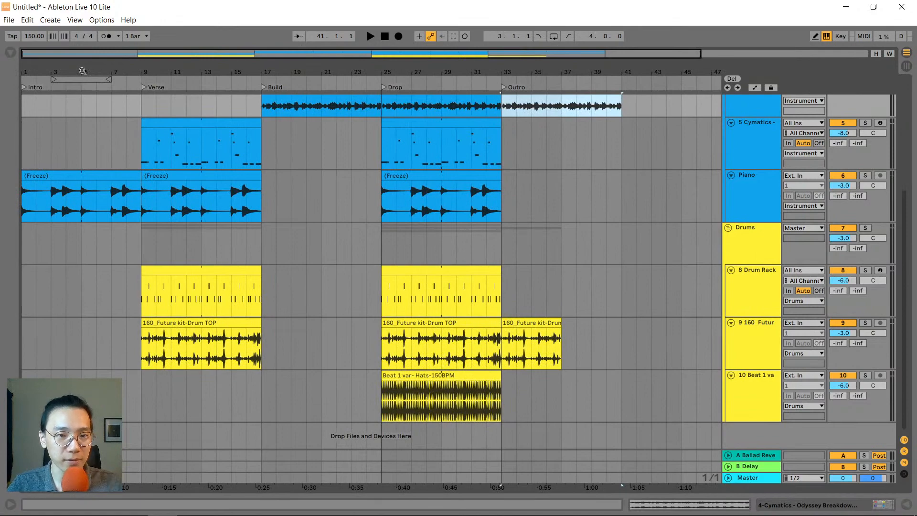
pyautogui.scroll(4, 264, 220)
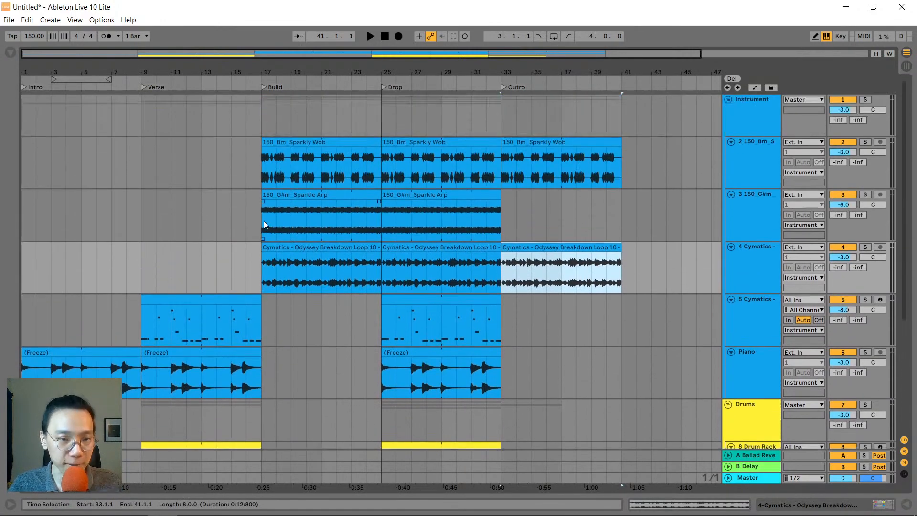
pyautogui.scroll(-4, 264, 221)
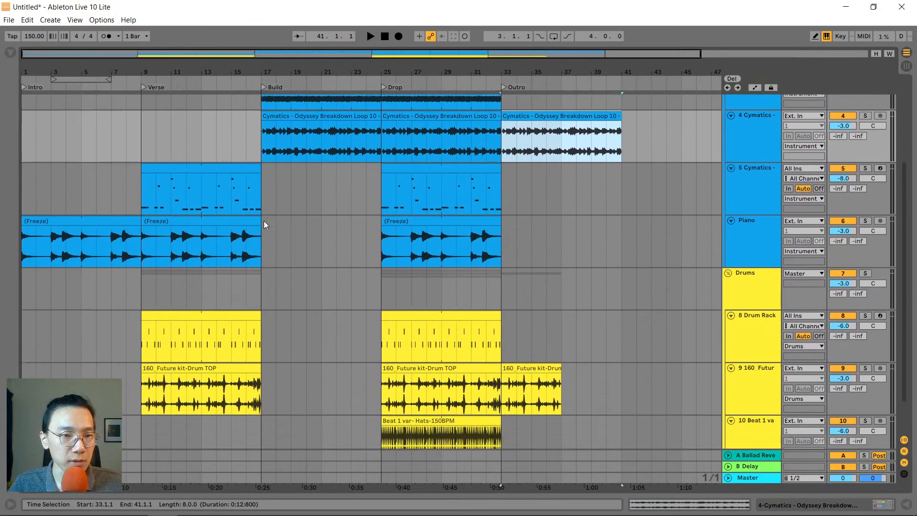
pyautogui.click(102, 180)
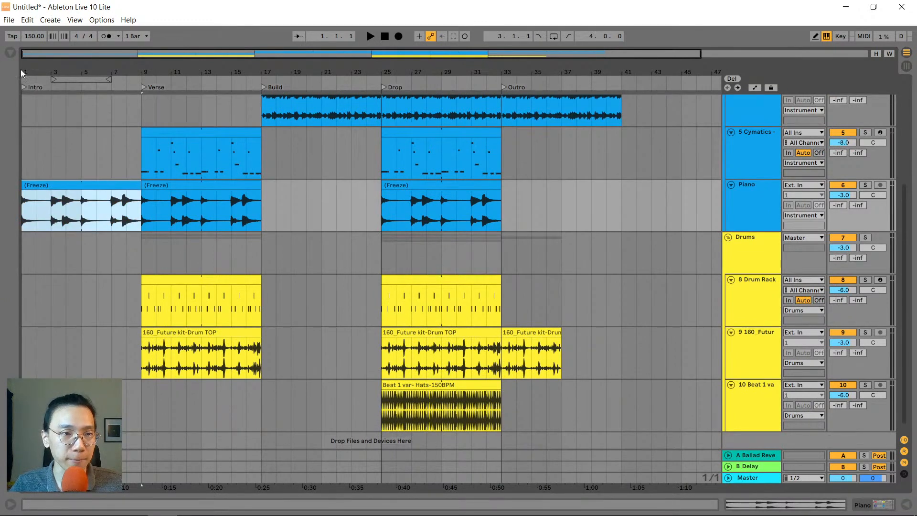
pyautogui.moveTo(24, 67); pyautogui.dragTo(24, 84)
pyautogui.press('space')
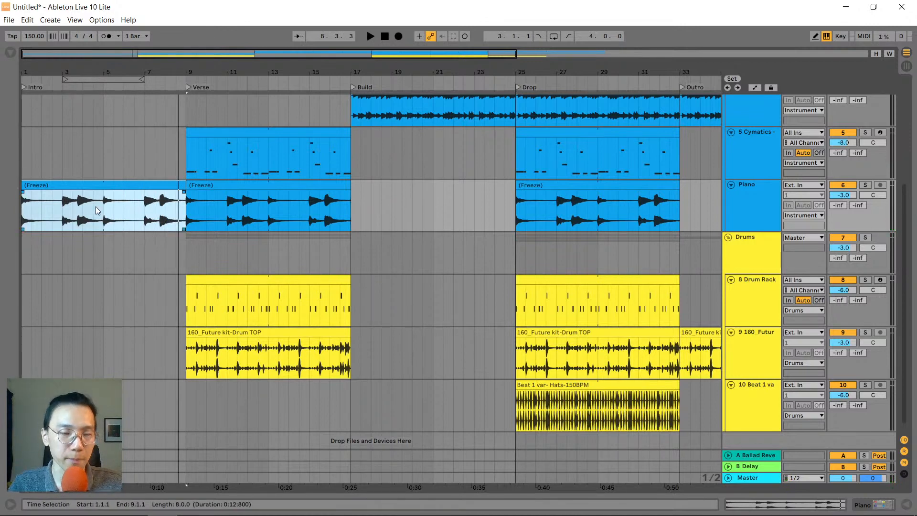
# Copy the first bar of the Intro's piano chord into bar 2 and reverse it so it swells into bar 3
pyautogui.moveTo(37, 72); pyautogui.dragTo(49, 77)
pyautogui.click(115, 212)
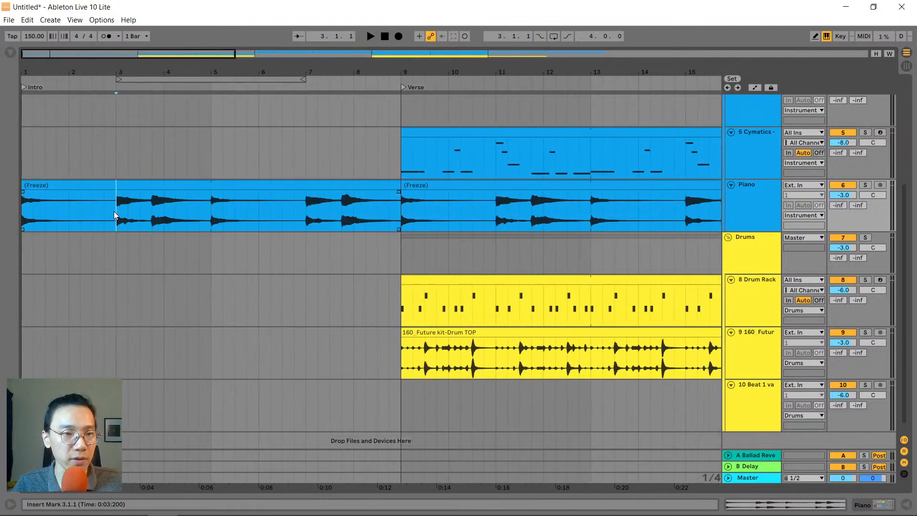
pyautogui.hotkey('ctrl', 'e')
pyautogui.click(96, 186)
pyautogui.moveTo(71, 186); pyautogui.dragTo(101, 204)
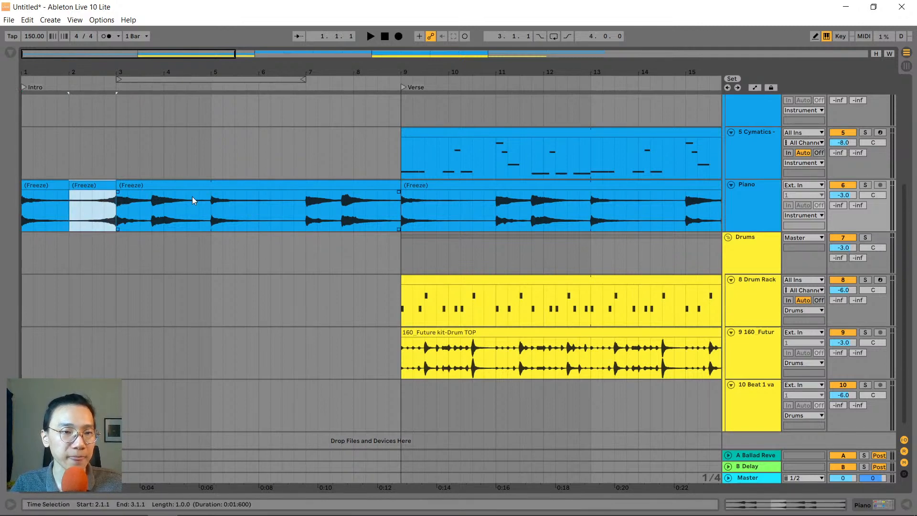
# Copy the half-bar piano chord starting at 3.4.1, paste it at 4.3.1, and reverse the copy to lead into bar 5
pyautogui.doubleClick(201, 186)
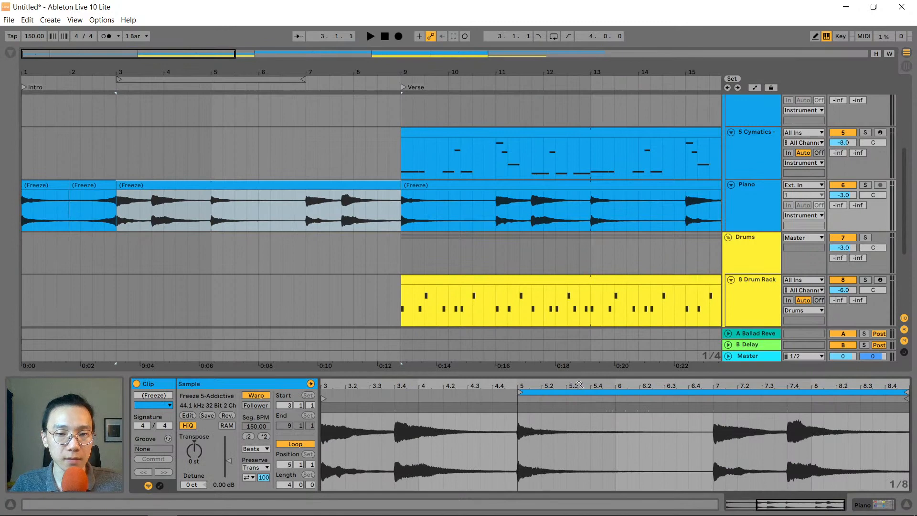
pyautogui.moveTo(579, 384); pyautogui.dragTo(579, 365)
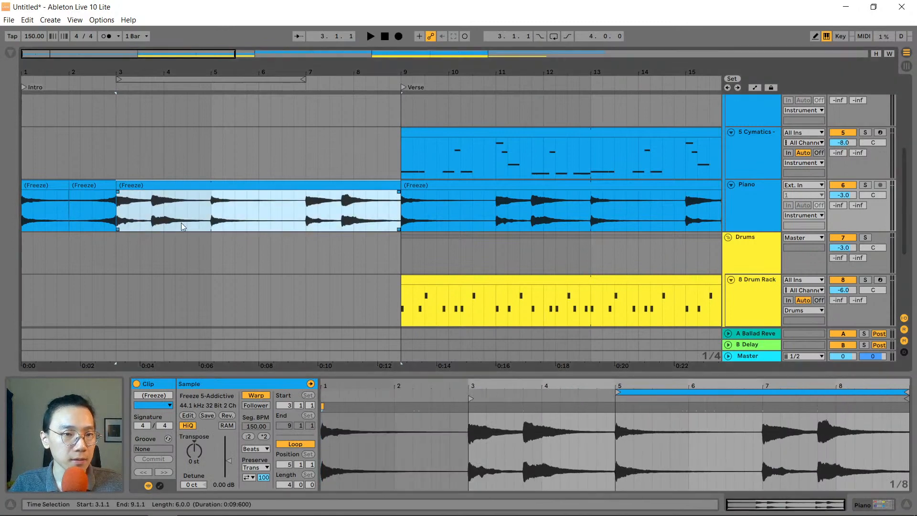
pyautogui.moveTo(182, 212); pyautogui.dragTo(154, 199)
pyautogui.hotkey('ctrl', 'c')
pyautogui.click(191, 203)
pyautogui.hotkey('ctrl', 'v')
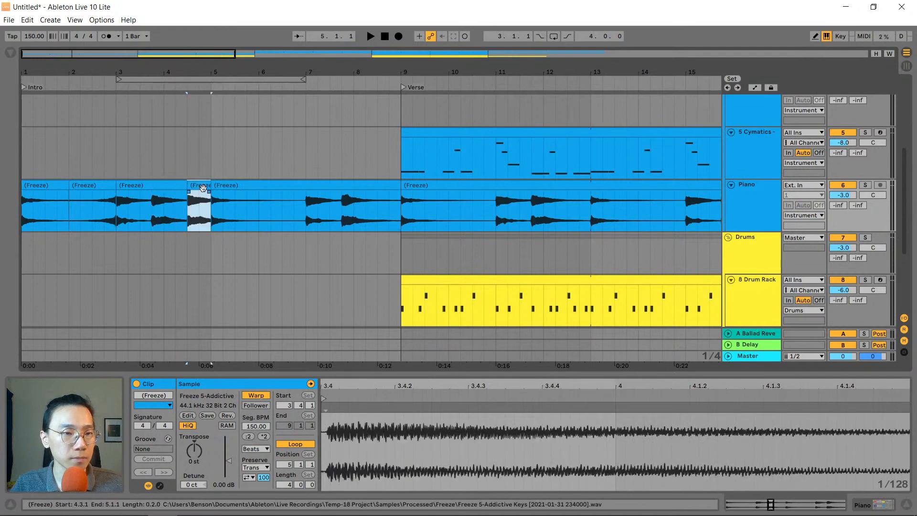
# Try placing a copy of the bar 5 piano chord in bar 6, and delete the bar 6 clip
pyautogui.moveTo(236, 204); pyautogui.dragTo(216, 195)
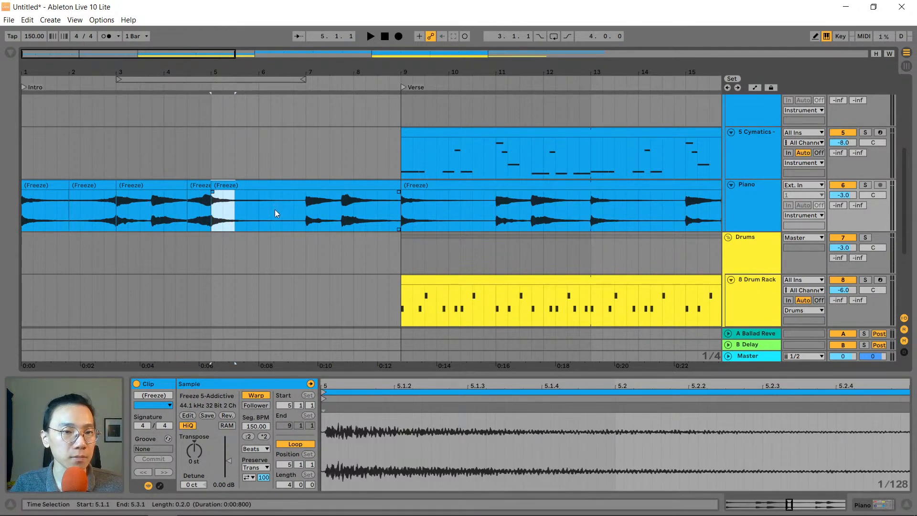
pyautogui.hotkey('ctrl', 'c')
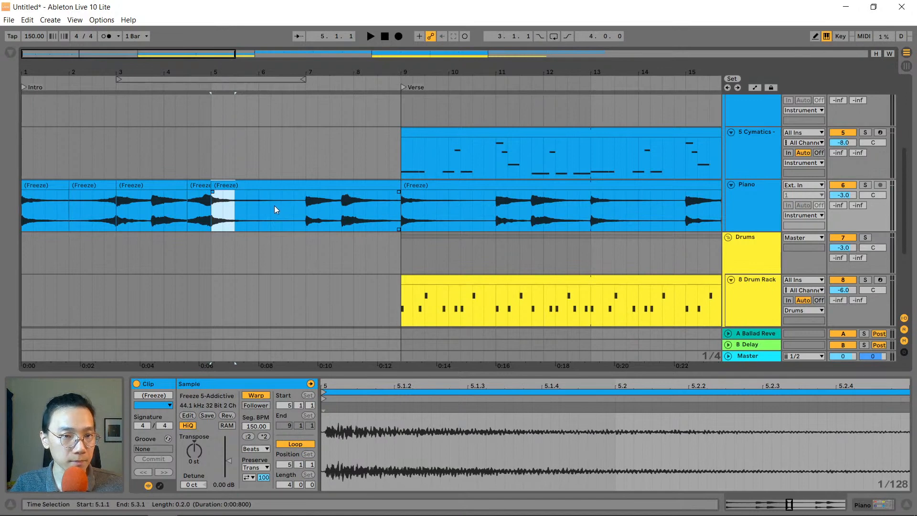
pyautogui.click(274, 208)
pyautogui.hotkey('ctrl', 'v')
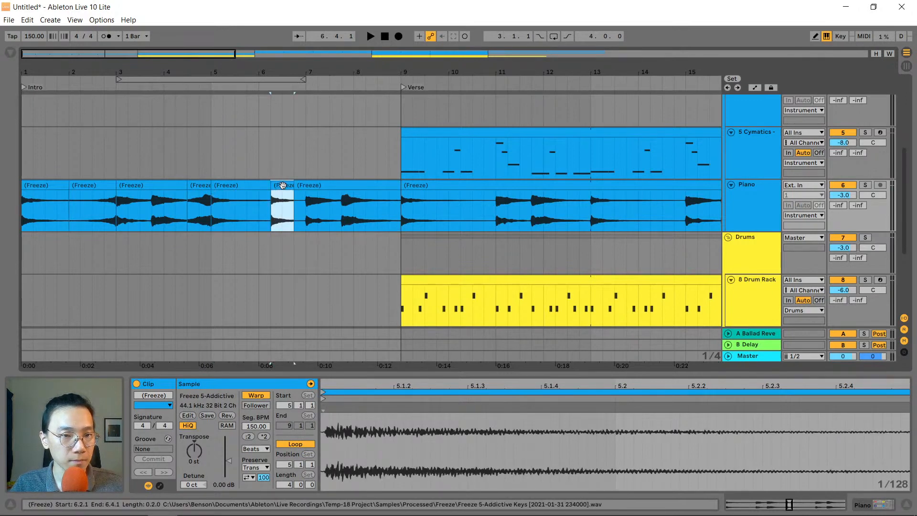
pyautogui.moveTo(282, 186); pyautogui.dragTo(305, 186)
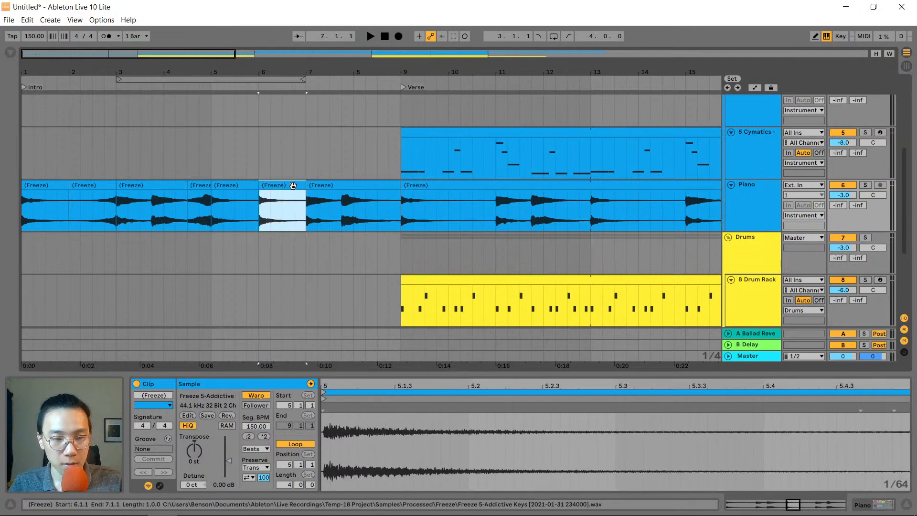
pyautogui.press('Delete')
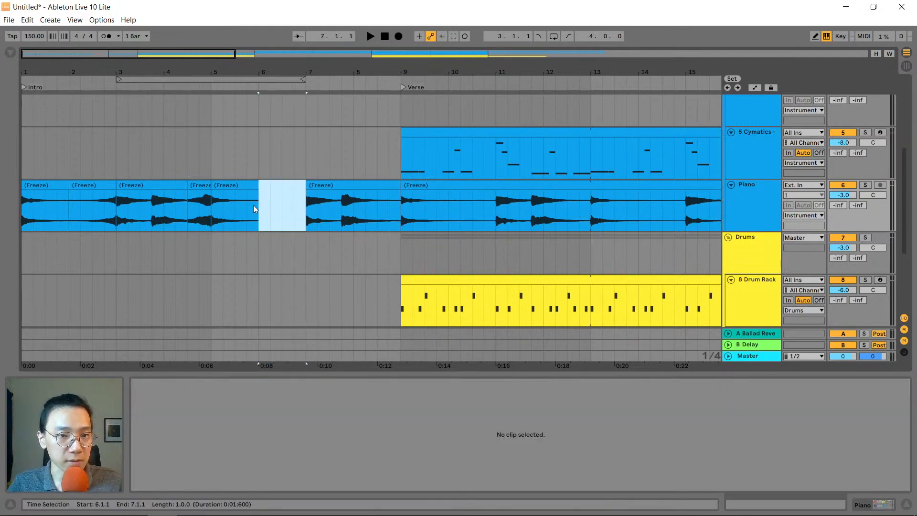
# Duplicate the four piano clips in bars 1 to 4 so they repeat from bar 5 up to the Verse
pyautogui.click(105, 187)
pyautogui.click(198, 186)
pyautogui.keyDown('shift'); pyautogui.click(64, 184); pyautogui.keyUp('shift')
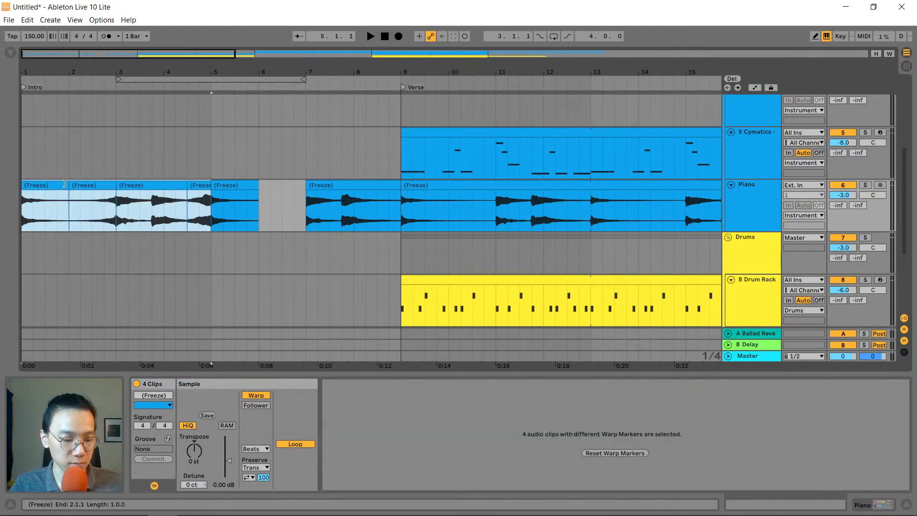
pyautogui.hotkey('ctrl', 'd')
# Play the arrangement from bar 1 through the Verse into the Build to check the reversed piano chords and transitions
pyautogui.click(65, 186)
pyautogui.press('space')
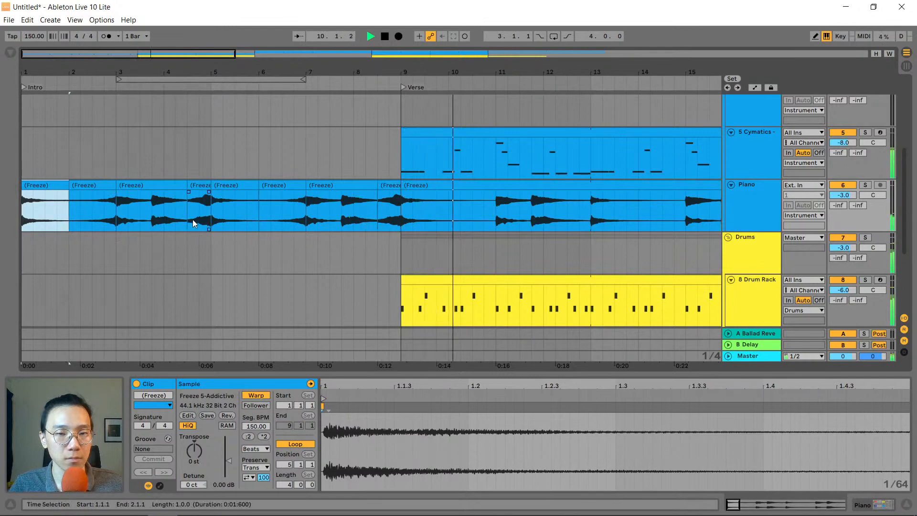
pyautogui.moveTo(199, 72); pyautogui.dragTo(199, 68)
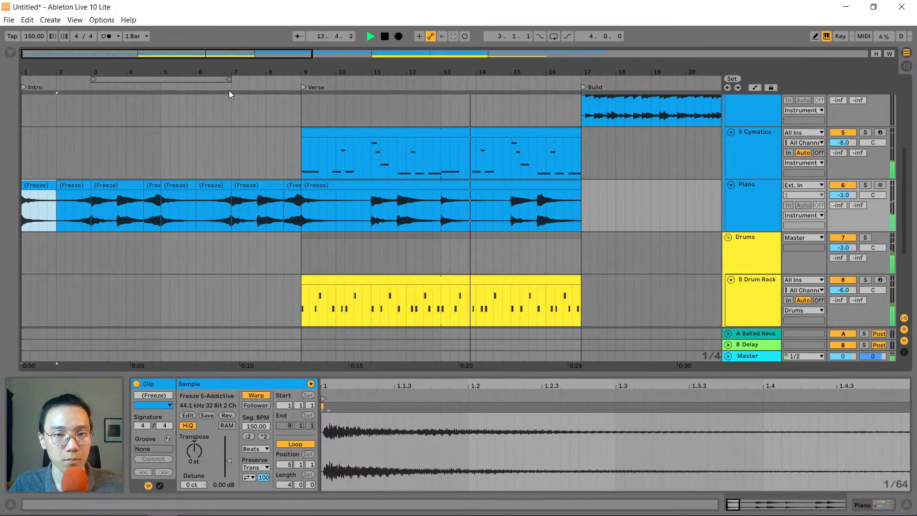
pyautogui.moveTo(286, 73); pyautogui.dragTo(286, 66)
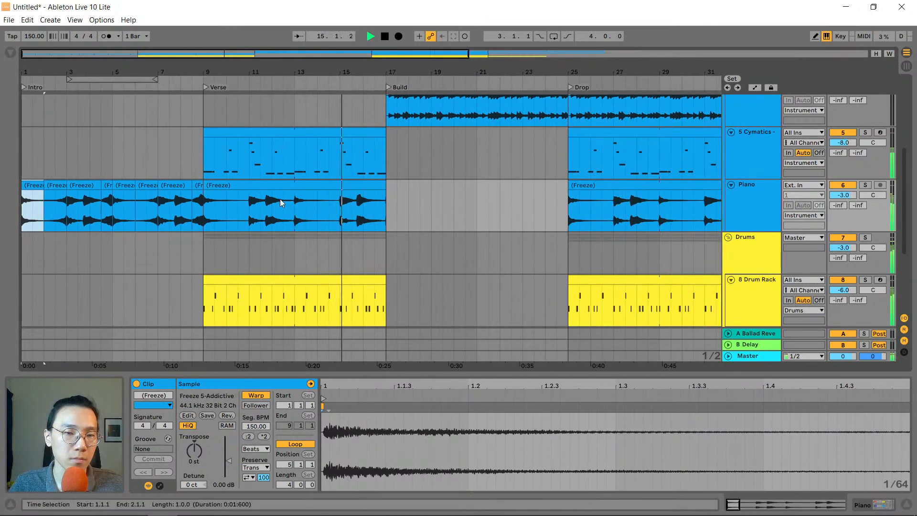
pyautogui.scroll(4, 274, 197)
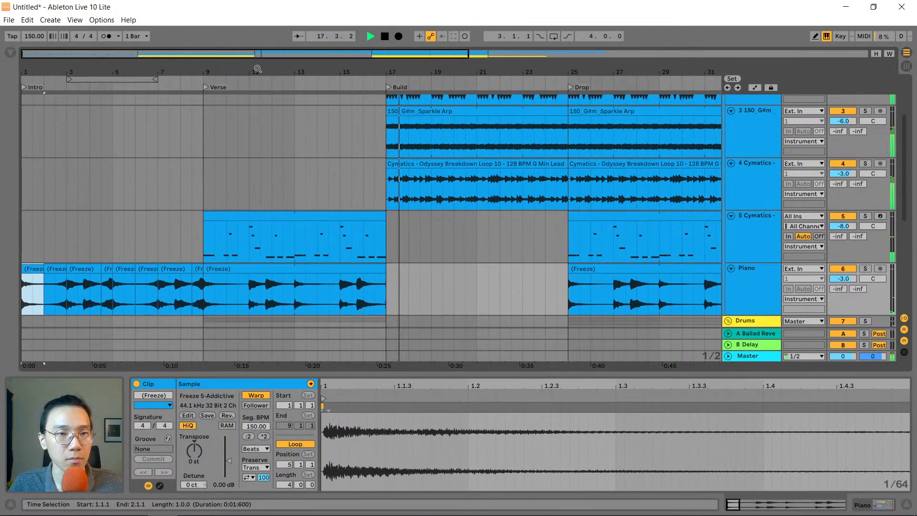
pyautogui.scroll(3, 428, 218)
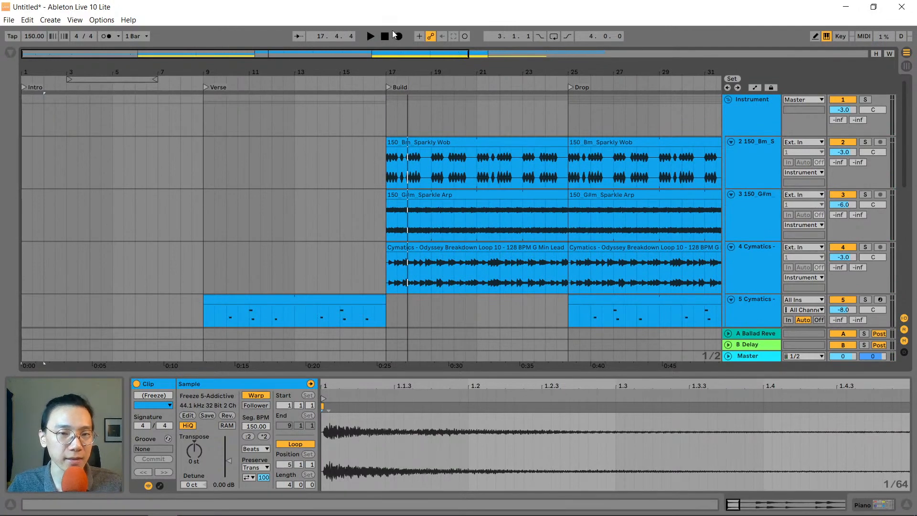
# Set the gain of the reversed piano clip at 4.3.1 to -3 dB
pyautogui.scroll(-5, 355, 134)
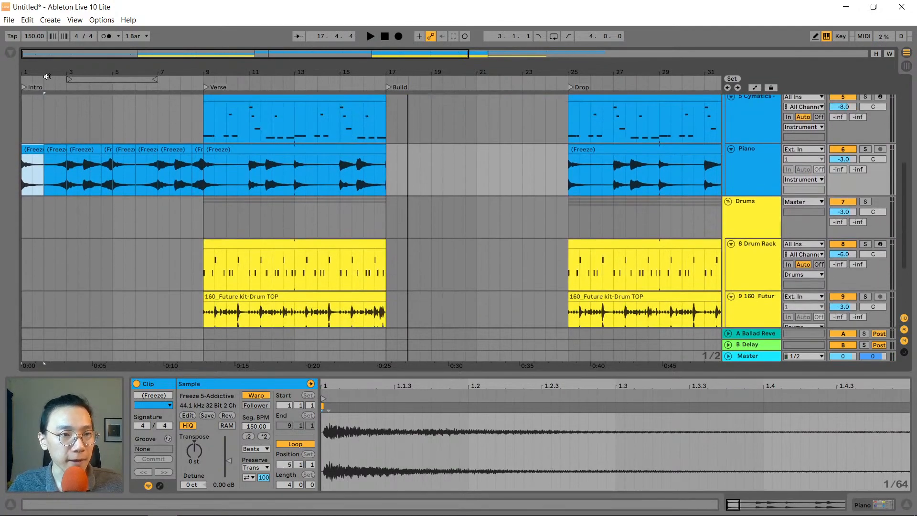
pyautogui.moveTo(47, 76); pyautogui.dragTo(177, 99)
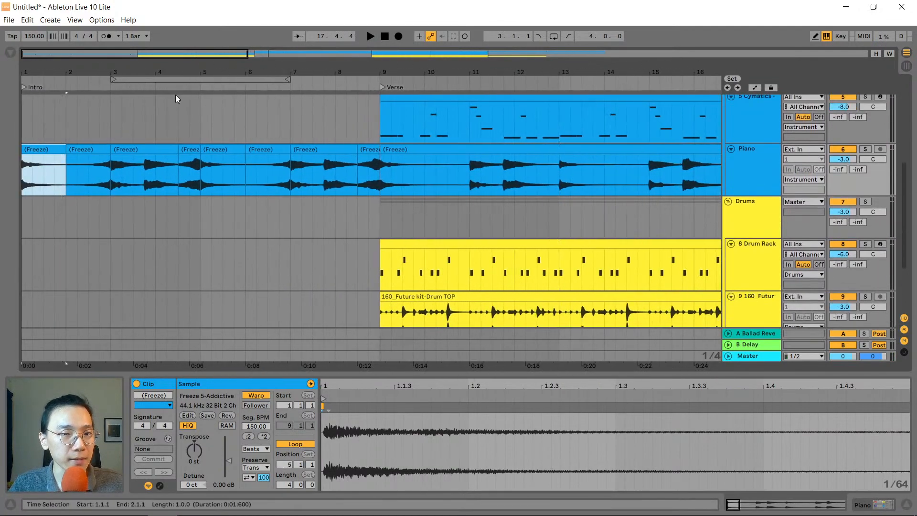
pyautogui.click(190, 149)
pyautogui.scroll(3, 224, 148)
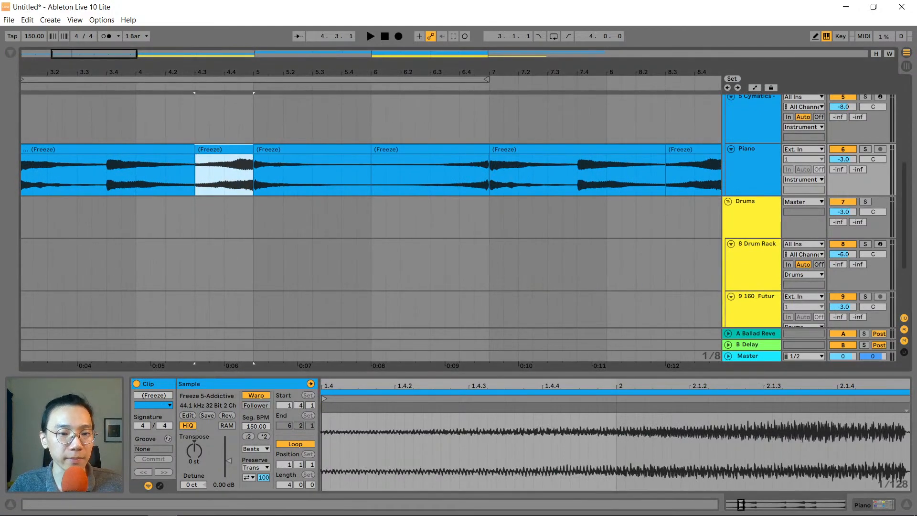
pyautogui.click(216, 487)
pyautogui.write('-3')
pyautogui.press('Return')
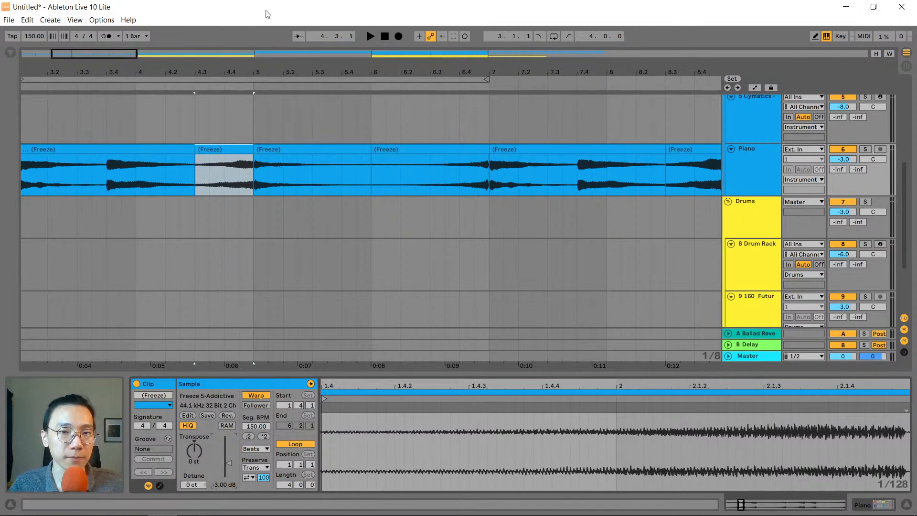
# Set the gain of the reversed piano clip at 8.3.1 to -3 dB
pyautogui.moveTo(491, 71); pyautogui.dragTo(322, 67)
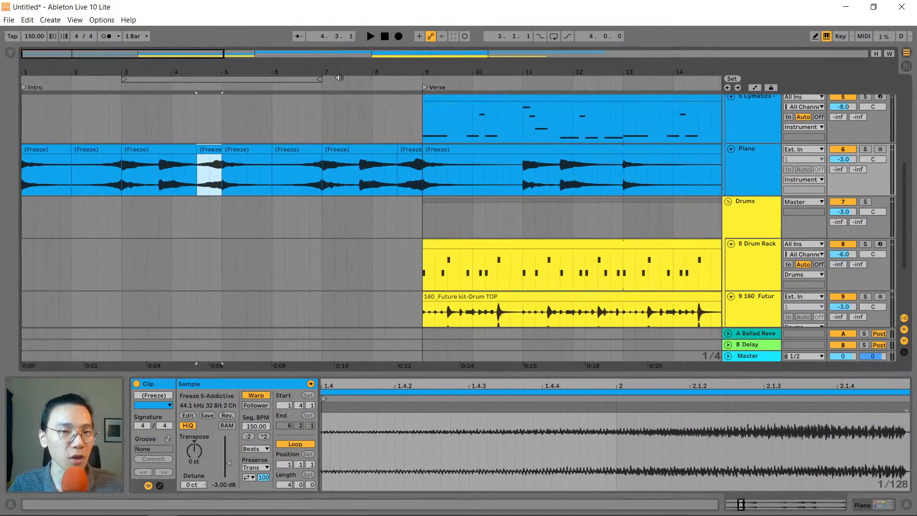
pyautogui.click(402, 162)
pyautogui.click(232, 486)
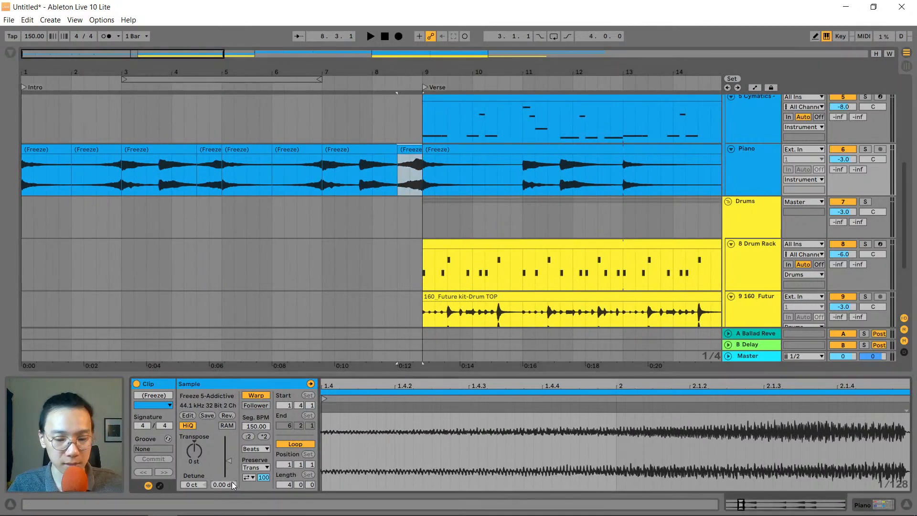
pyautogui.write('-3')
pyautogui.press('Return')
# Trim the reversed piano clip before bar 5 to start at beat 4.4, crossfade it with the preceding clip, and play the transition
pyautogui.moveTo(173, 64); pyautogui.dragTo(264, 160)
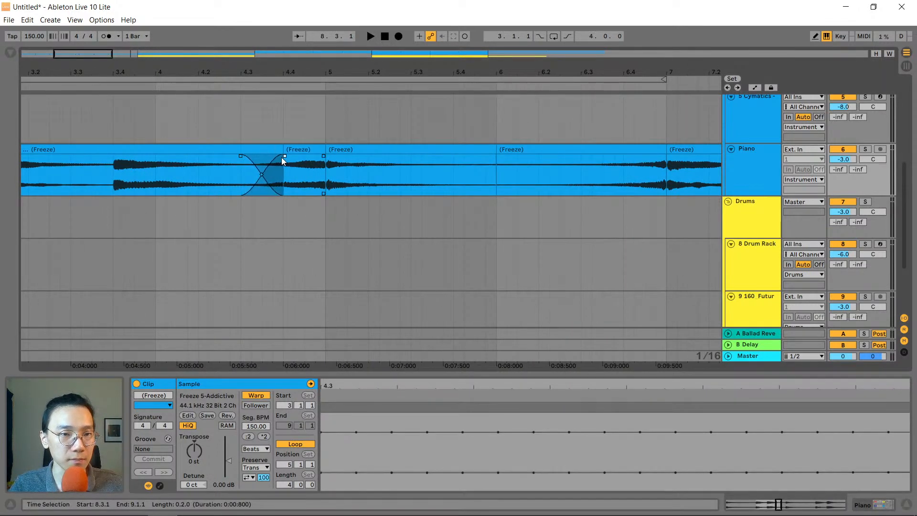
pyautogui.click(95, 173)
pyautogui.press('space')
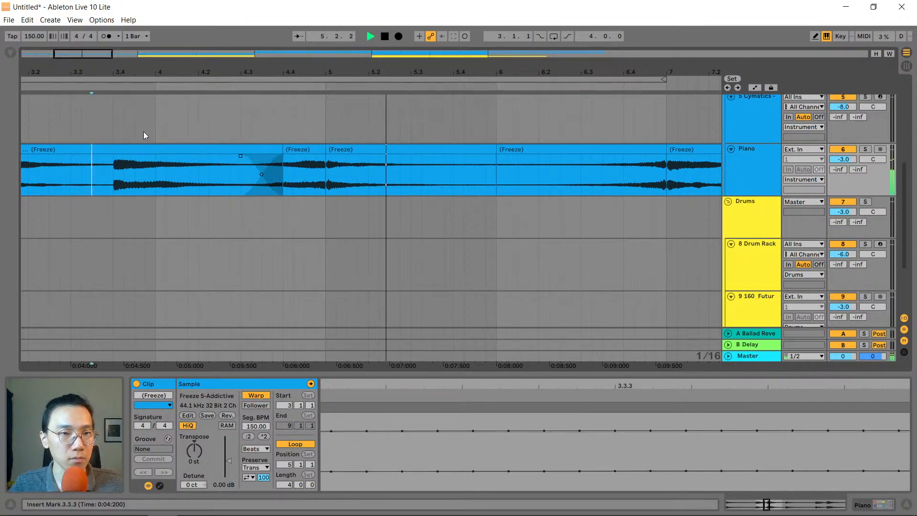
# Duplicate the edited piano clips of bars 1 to 4 over bars 5 to 8, and stop playback
pyautogui.moveTo(293, 72); pyautogui.dragTo(286, 28)
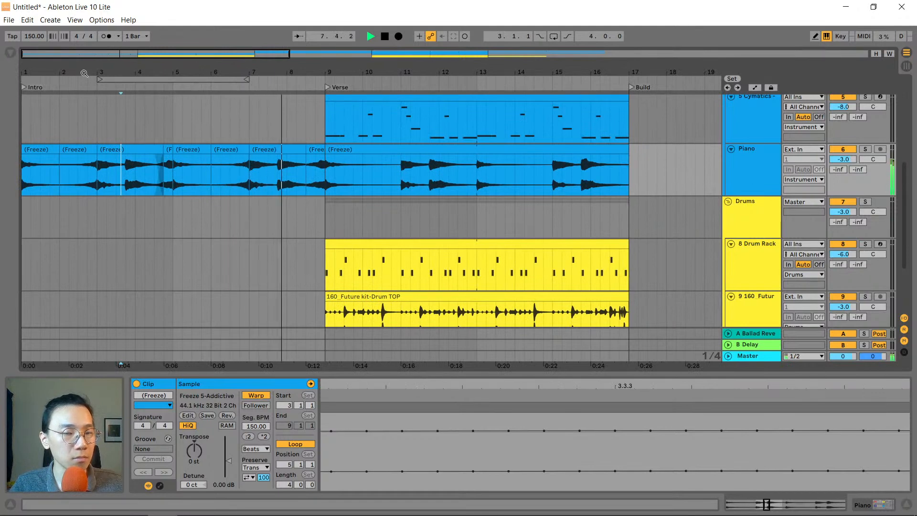
pyautogui.click(168, 148)
pyautogui.keyDown('shift'); pyautogui.click(50, 149); pyautogui.keyUp('shift')
pyautogui.hotkey('ctrl', 'd')
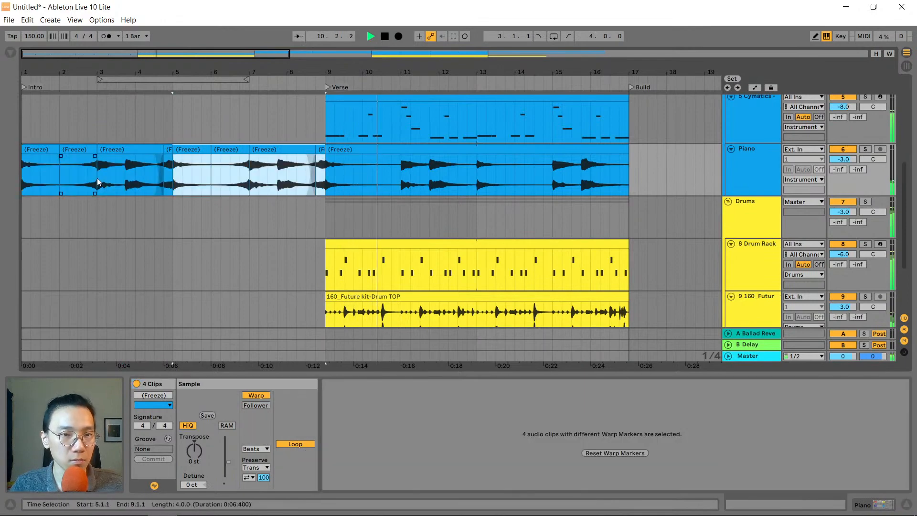
pyautogui.click(288, 88)
pyautogui.moveTo(288, 72); pyautogui.dragTo(289, 43)
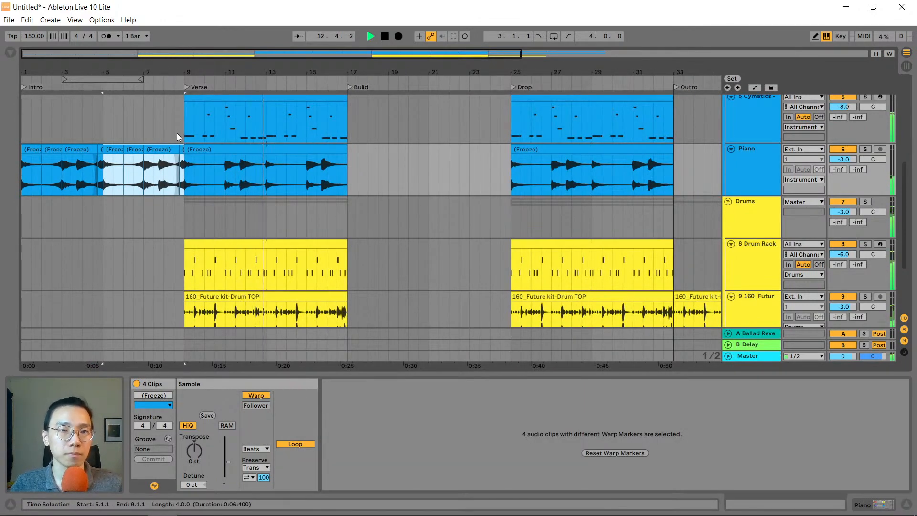
pyautogui.press('space')
# Duplicate the Build's Odyssey Breakdown Loop clip into the Intro at bar 1 and play the Intro with it
pyautogui.scroll(5, 185, 206)
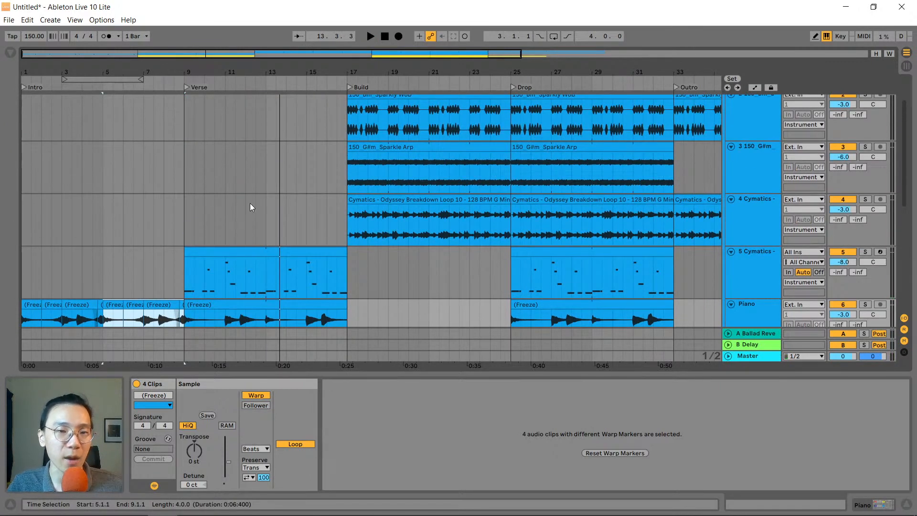
pyautogui.click(420, 200)
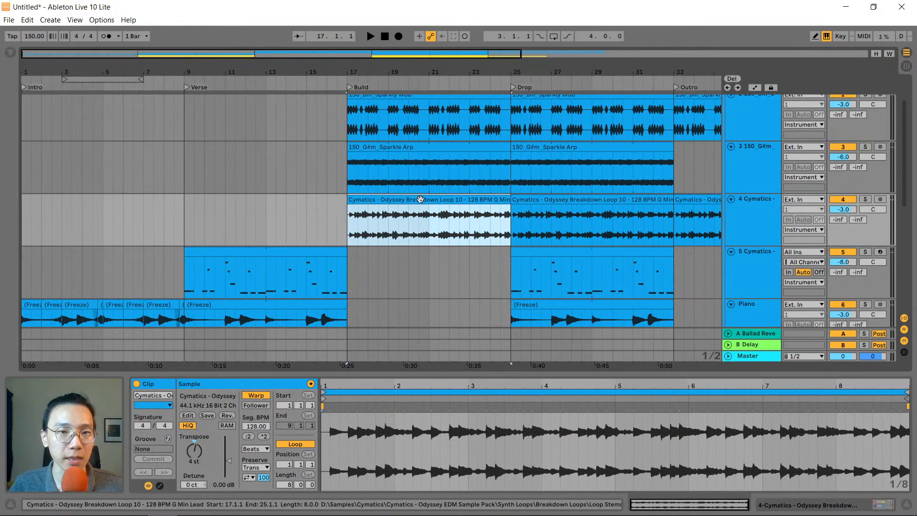
pyautogui.click(23, 213)
pyautogui.hotkey('ctrl', 'v')
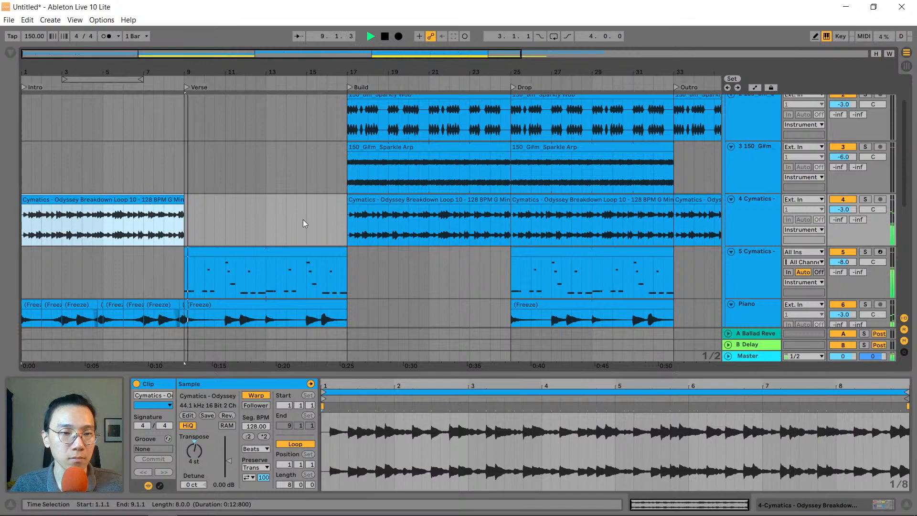
pyautogui.moveTo(244, 72)
pyautogui.mouseDown()
pyautogui.moveTo(245, 57)
pyautogui.moveTo(249, 67)
pyautogui.mouseUp()
pyautogui.press('space')
# Solo the Odyssey Breakdown Loop track and play its Intro clip from bar 1
pyautogui.moveTo(41, 70); pyautogui.dragTo(109, 70)
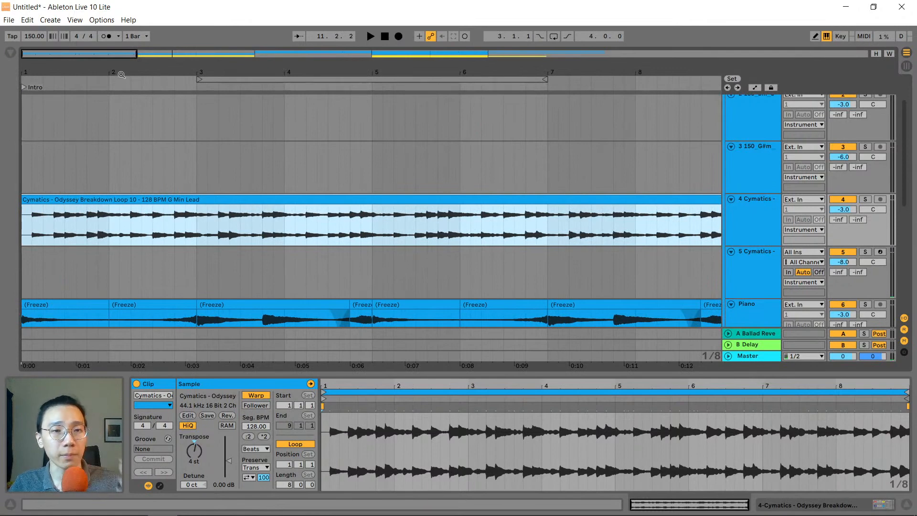
pyautogui.moveTo(123, 72); pyautogui.dragTo(668, 74)
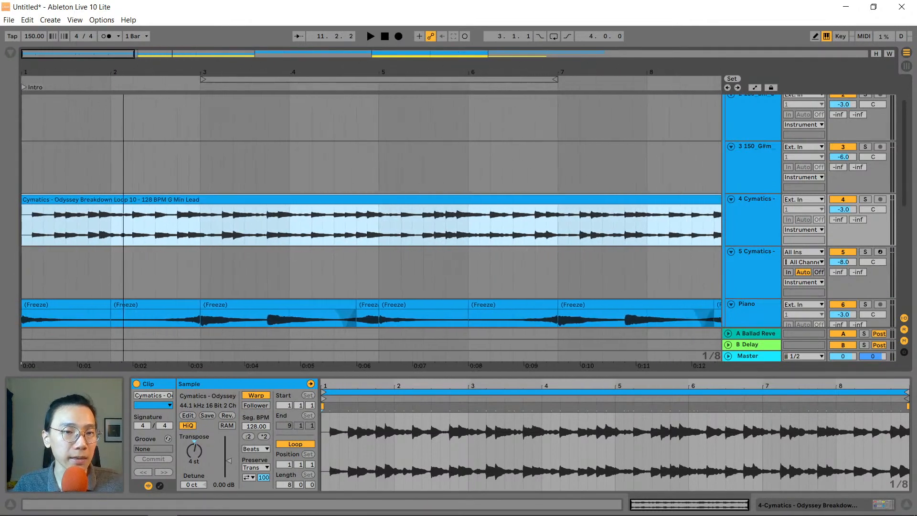
pyautogui.click(865, 200)
pyautogui.click(27, 200)
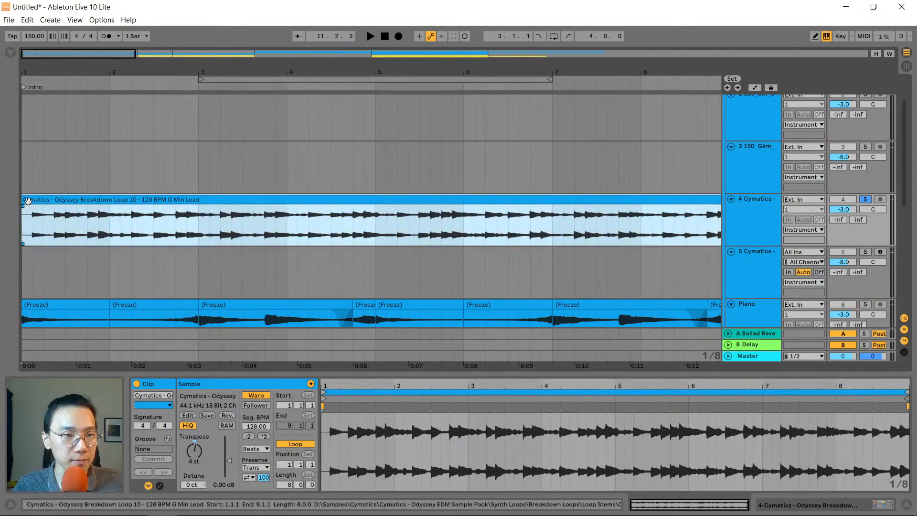
pyautogui.press('space')
pyautogui.press('+')
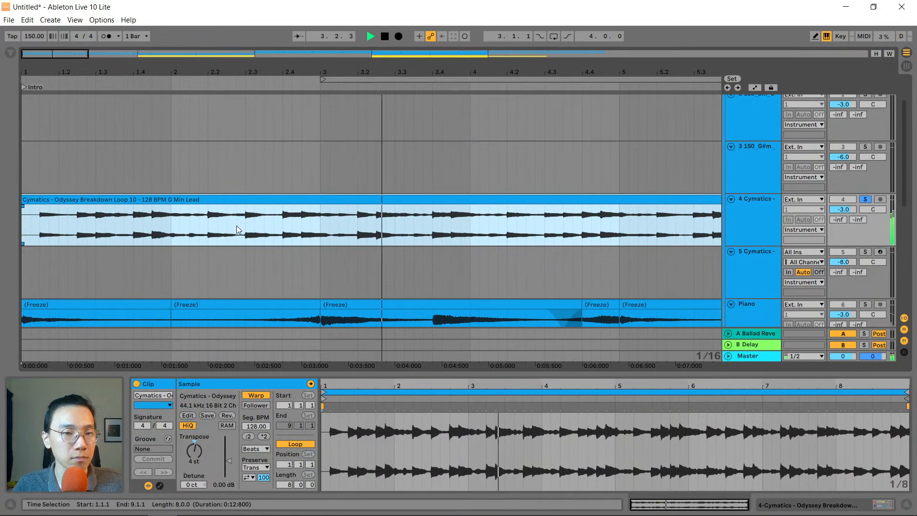
pyautogui.press('space')
# Cut beat 2.2 out of the Intro's Odyssey Breakdown Loop clip and play the part that follows
pyautogui.moveTo(242, 223); pyautogui.dragTo(207, 205)
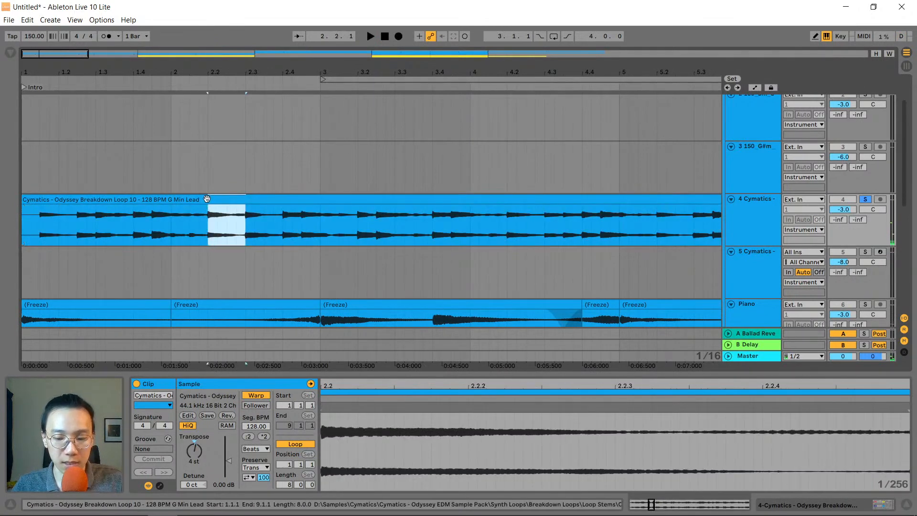
pyautogui.press('Delete')
pyautogui.click(190, 201)
pyautogui.press('space')
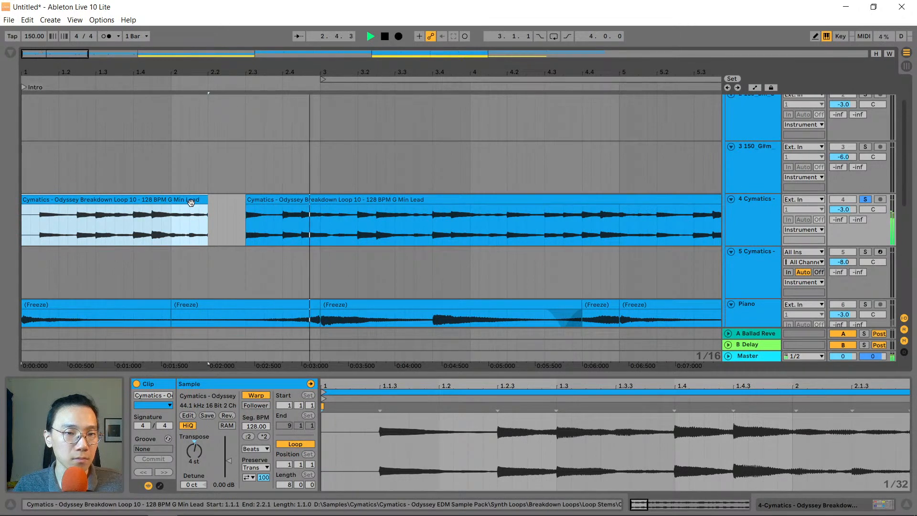
# Cut the half beat from 3.2.1 to 3.2.3 out of the Odyssey loop and listen through to bar 5
pyautogui.moveTo(374, 221); pyautogui.dragTo(358, 221)
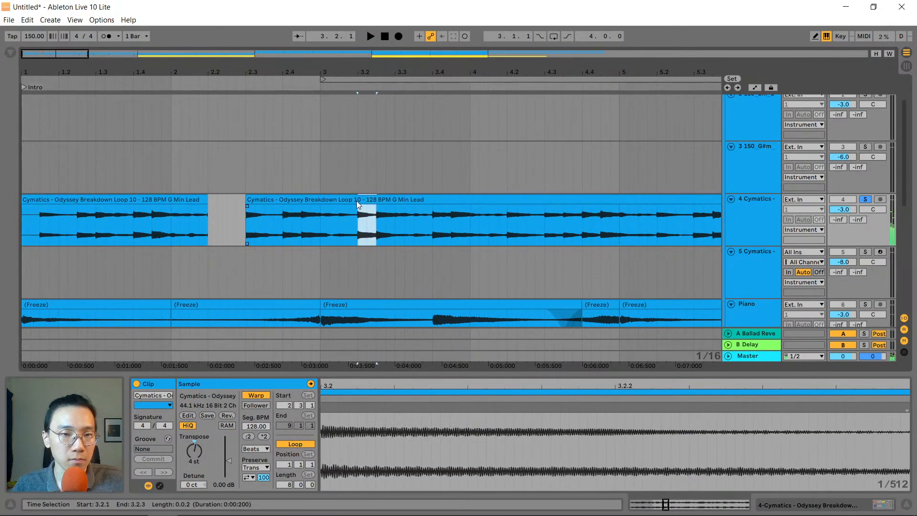
pyautogui.press('Delete')
pyautogui.click(233, 230)
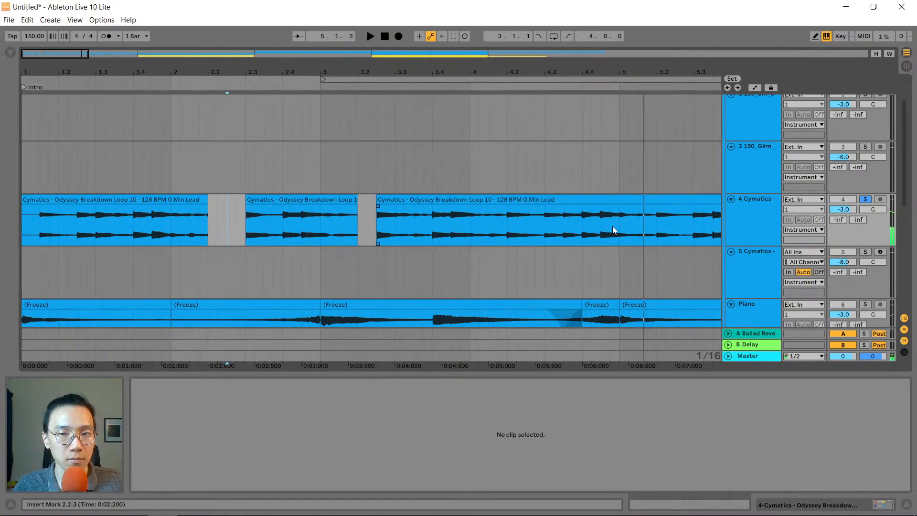
pyautogui.press('space')
# Delete the Odyssey loop section from beat 4.2 to the start of bar 5 and play from bar 4
pyautogui.moveTo(612, 225); pyautogui.dragTo(507, 204)
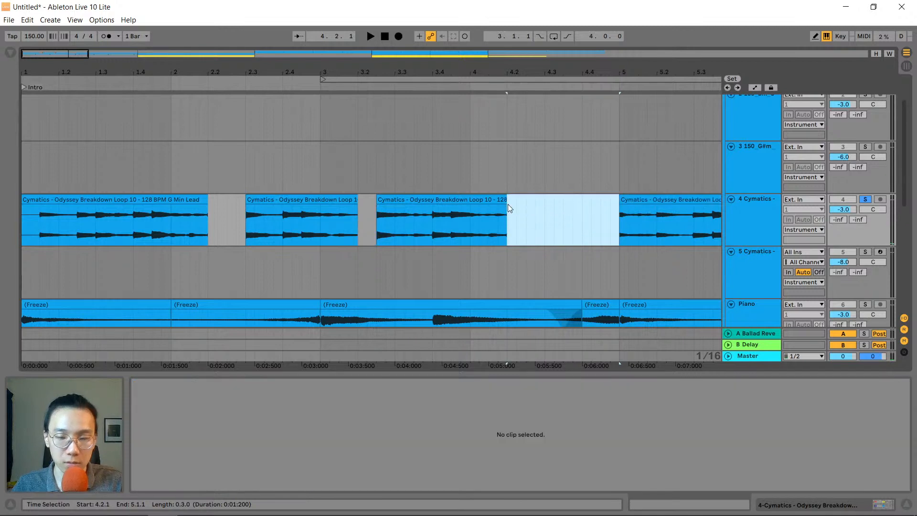
pyautogui.press('Delete')
pyautogui.click(466, 237)
pyautogui.press('space')
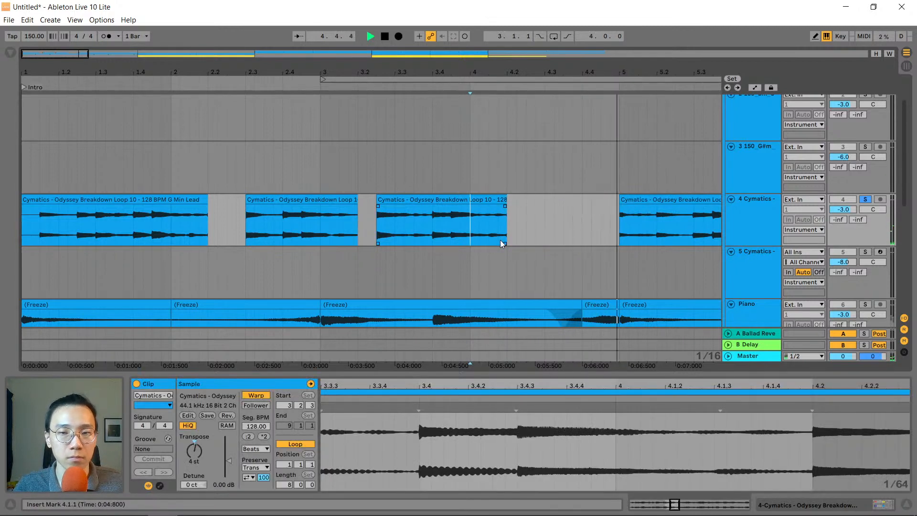
# Trim the start of the Odyssey clip at bar 5 to beat 5.2 and listen to the rest of the Intro
pyautogui.moveTo(624, 198); pyautogui.dragTo(657, 199)
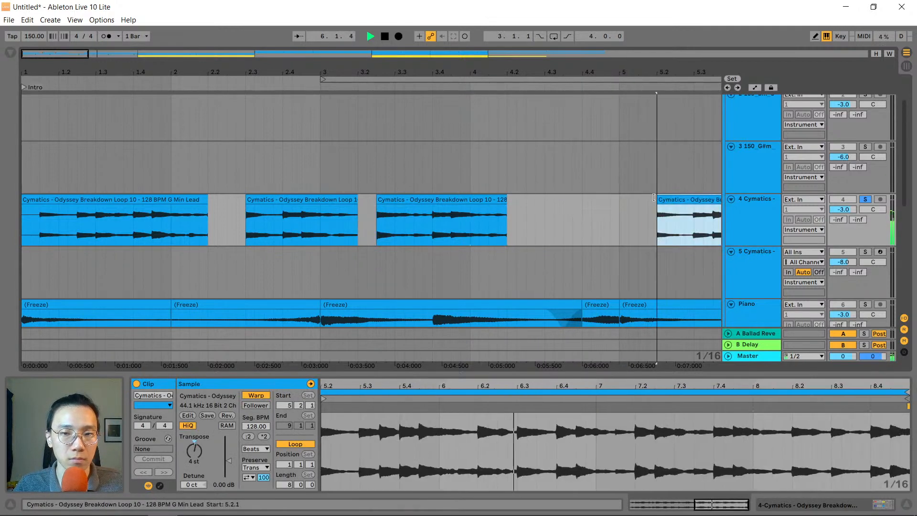
pyautogui.moveTo(669, 72); pyautogui.dragTo(669, 34)
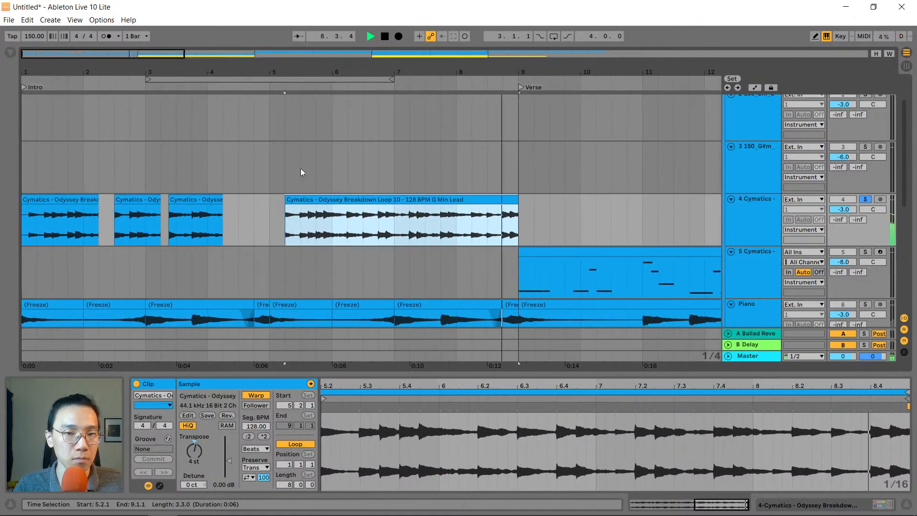
pyautogui.press('space')
# Play the Odyssey clip from beat 5.2, cut out beat 6.2, and play on from beat 6.3
pyautogui.moveTo(298, 74); pyautogui.dragTo(298, 110)
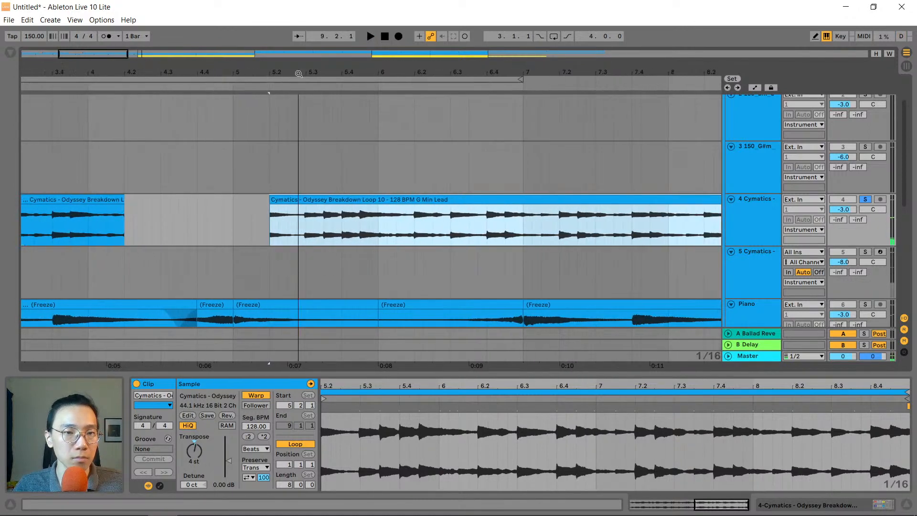
pyautogui.click(267, 218)
pyautogui.press('space')
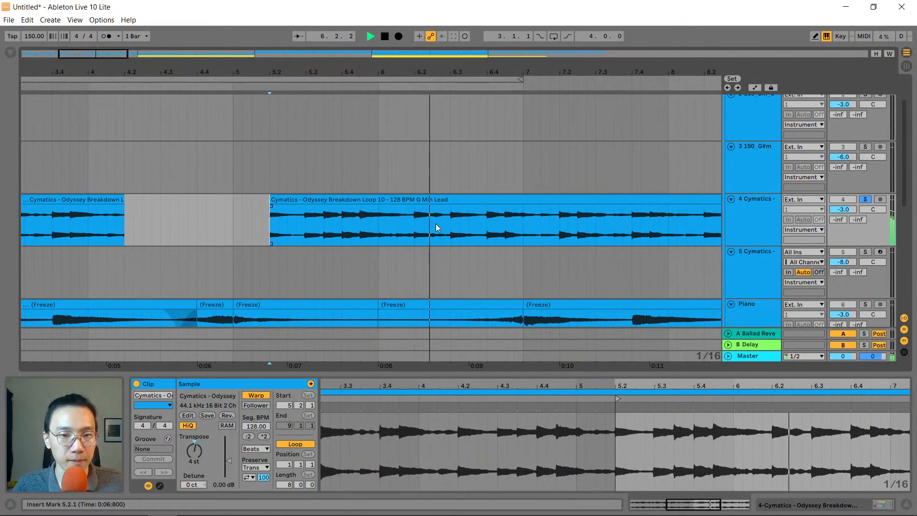
pyautogui.moveTo(448, 224); pyautogui.dragTo(417, 215)
pyautogui.press('Delete')
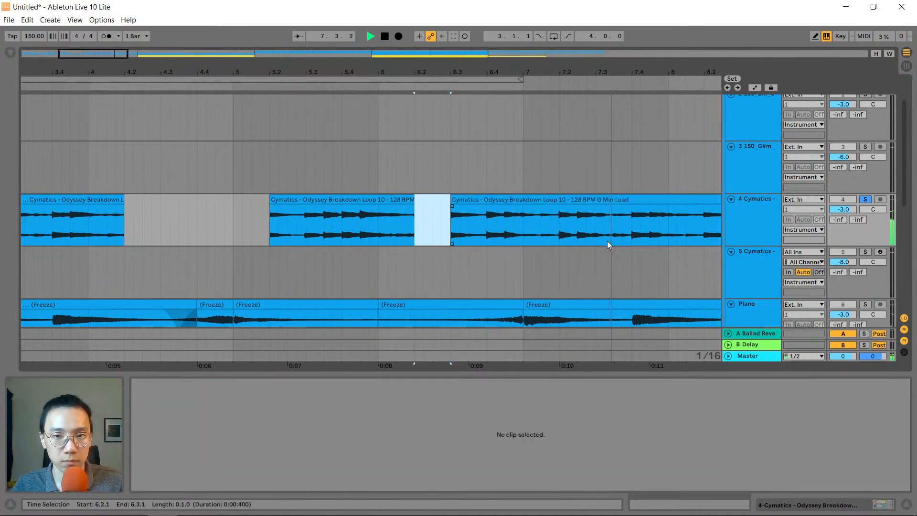
pyautogui.click(456, 198)
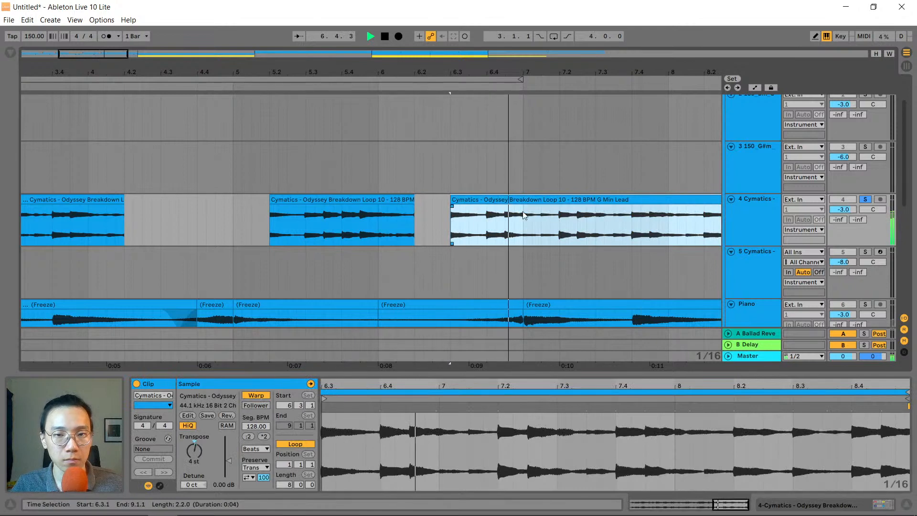
# Cut the half beat from 7.2.1 to 7.2.3 out of the Odyssey loop and audition the Intro's last bars
pyautogui.moveTo(579, 226); pyautogui.dragTo(559, 217)
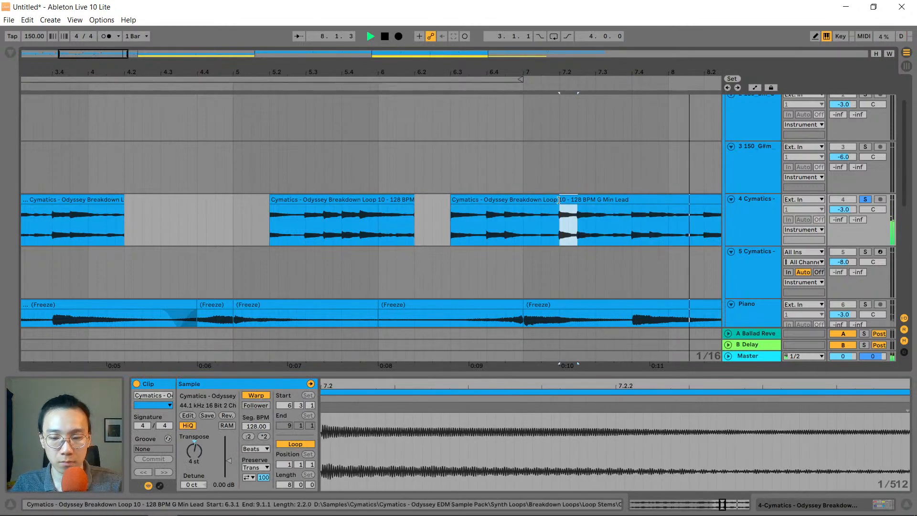
pyautogui.press('Delete')
pyautogui.click(577, 217)
pyautogui.moveTo(589, 71); pyautogui.dragTo(385, 37)
pyautogui.press('space')
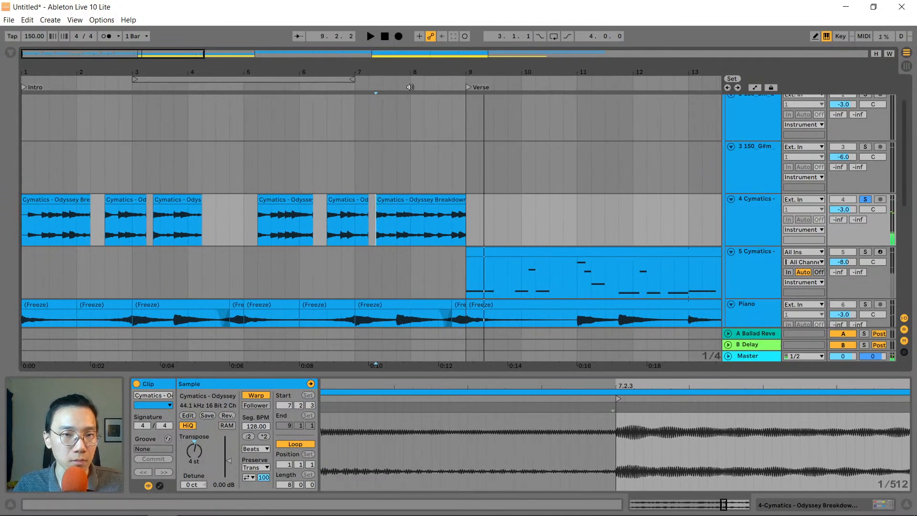
pyautogui.click(407, 89)
pyautogui.click(461, 89)
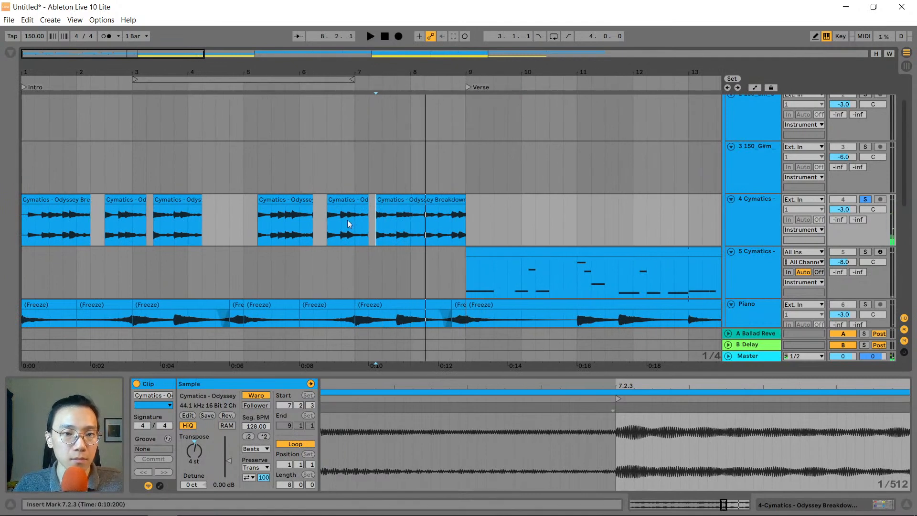
# Unsolo the Odyssey Breakdown Loop track and set its Delay send to -6.0 dB while playing the Intro
pyautogui.click(82, 199)
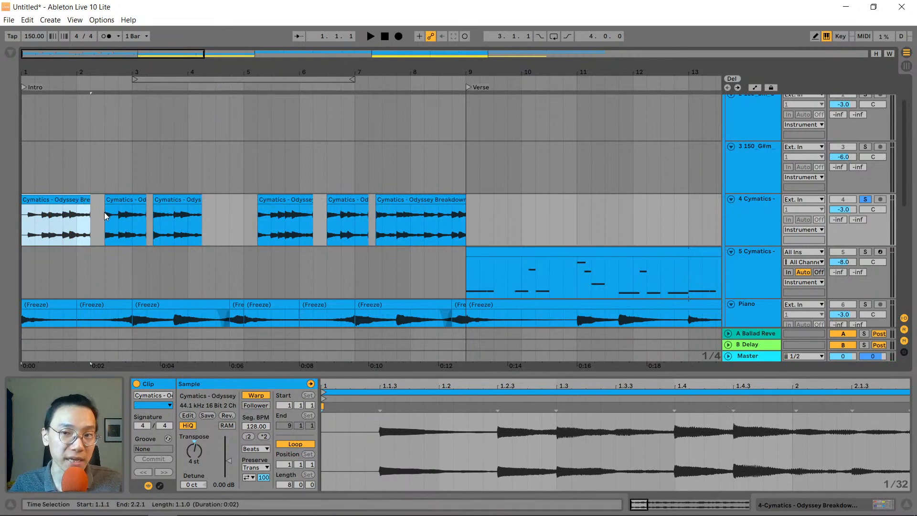
pyautogui.click(422, 200)
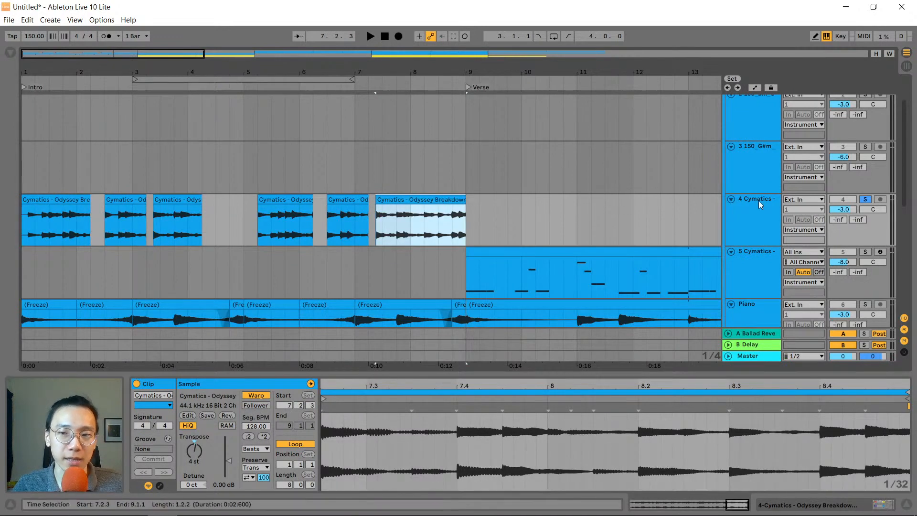
pyautogui.click(865, 199)
pyautogui.moveTo(78, 64); pyautogui.dragTo(180, 100)
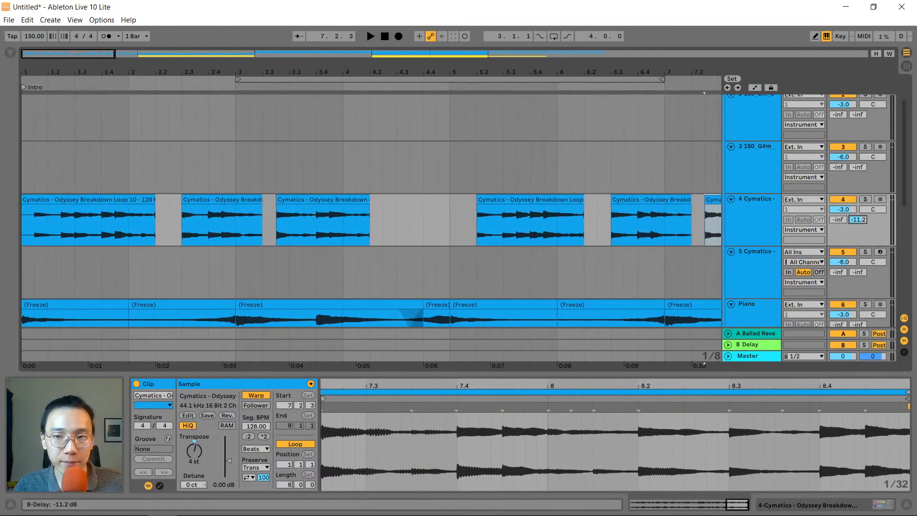
pyautogui.click(107, 222)
pyautogui.press('space')
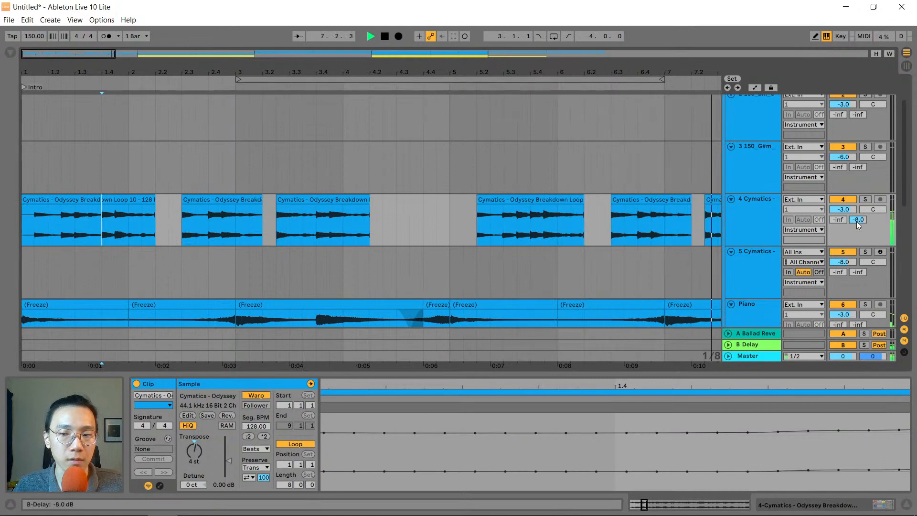
# Set track 4's B Delay send to -6.0 dB and stop playback
pyautogui.moveTo(858, 221); pyautogui.dragTo(858, 219)
pyautogui.press('space')
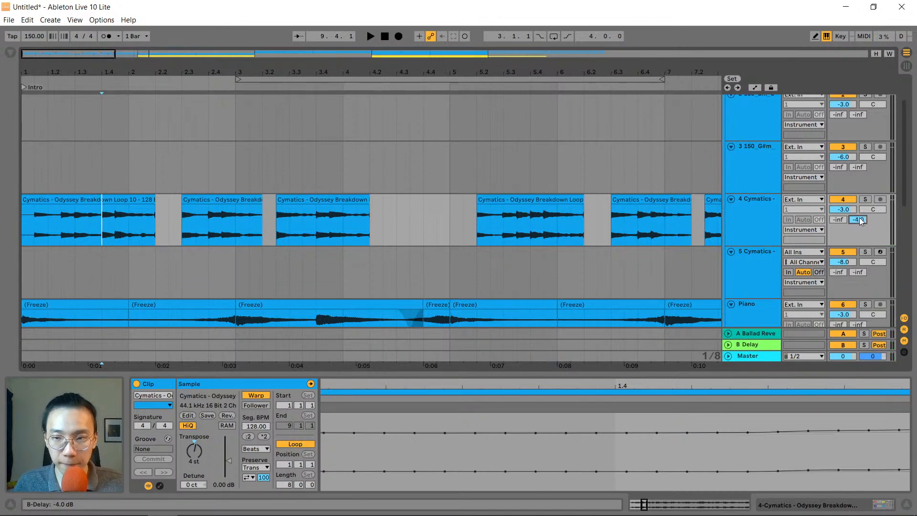
pyautogui.moveTo(164, 76); pyautogui.dragTo(130, 69)
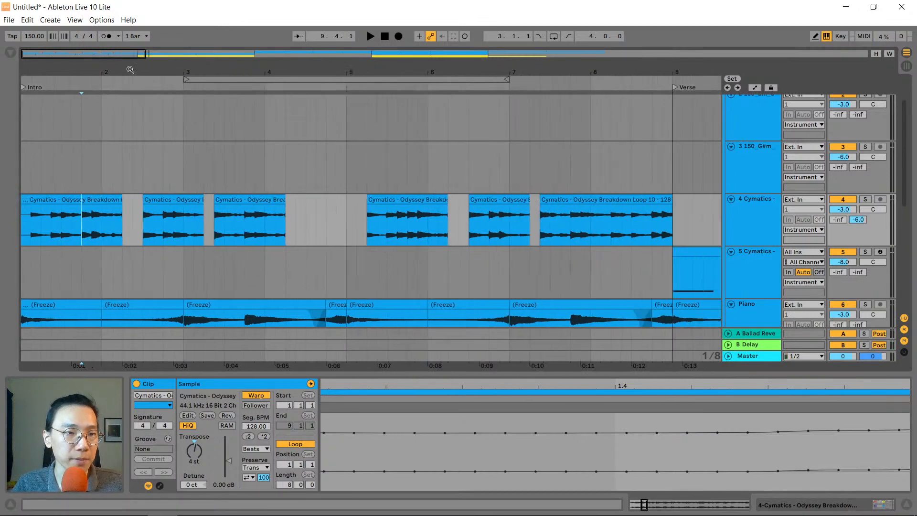
# Add an Auto Filter to track 4, set its cutoff to about 1.44 kHz with 39% resonance, and start playback
pyautogui.click(748, 220)
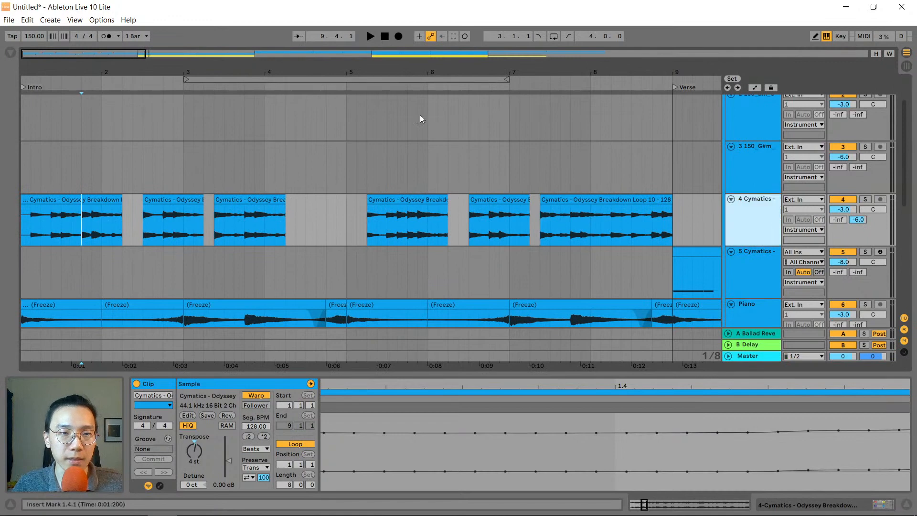
pyautogui.click(10, 53)
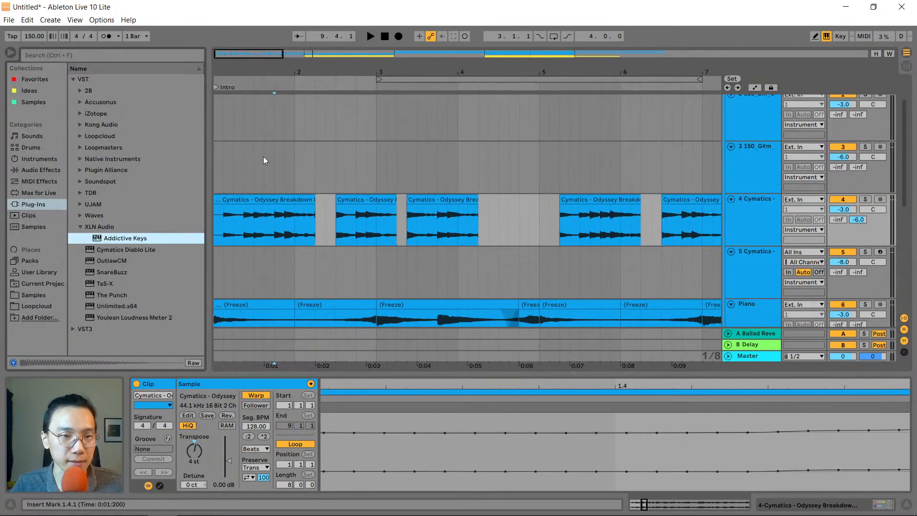
pyautogui.click(45, 169)
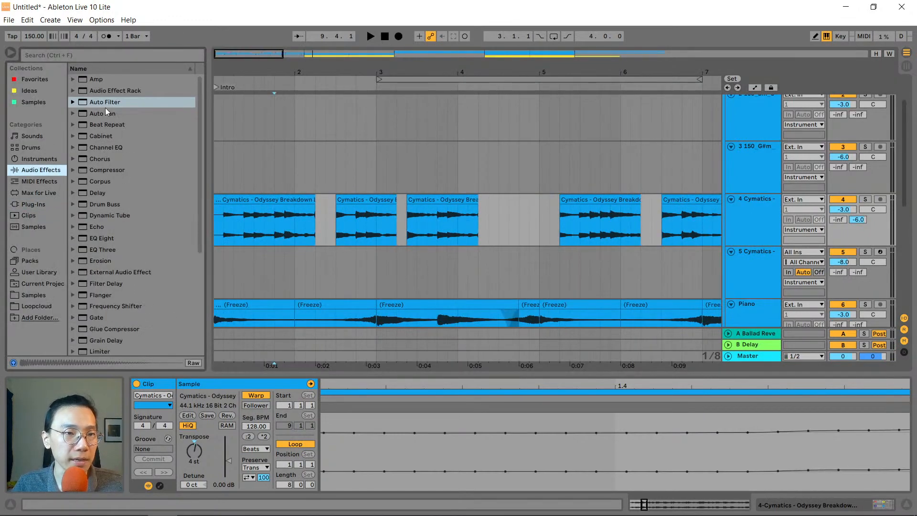
pyautogui.moveTo(105, 102); pyautogui.dragTo(346, 232)
pyautogui.moveTo(523, 442); pyautogui.dragTo(487, 435)
pyautogui.press('space')
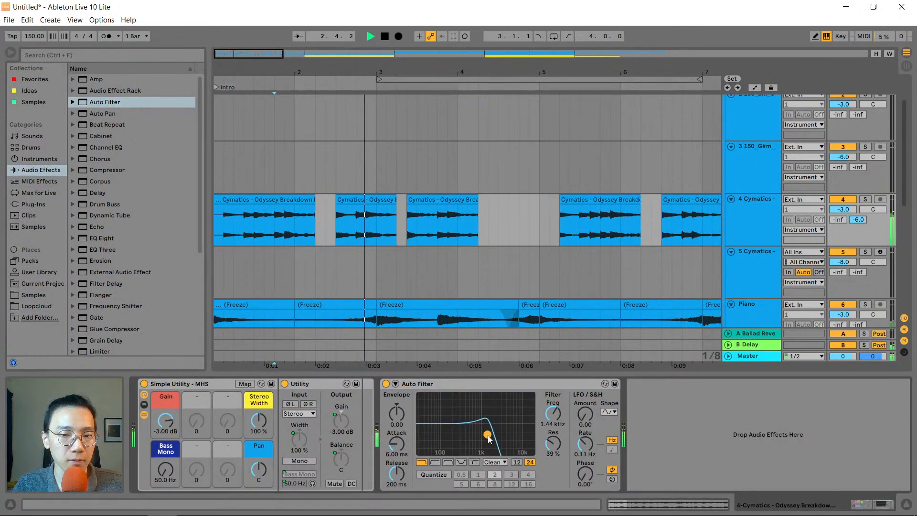
# Set the Auto Filter's resonance to 36% and its frequency to 1.50 kHz
pyautogui.click(553, 454)
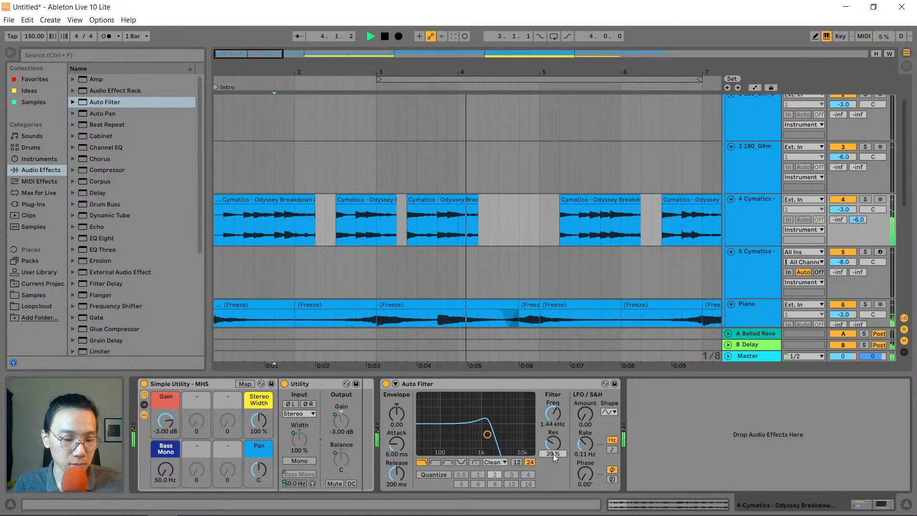
pyautogui.write('36')
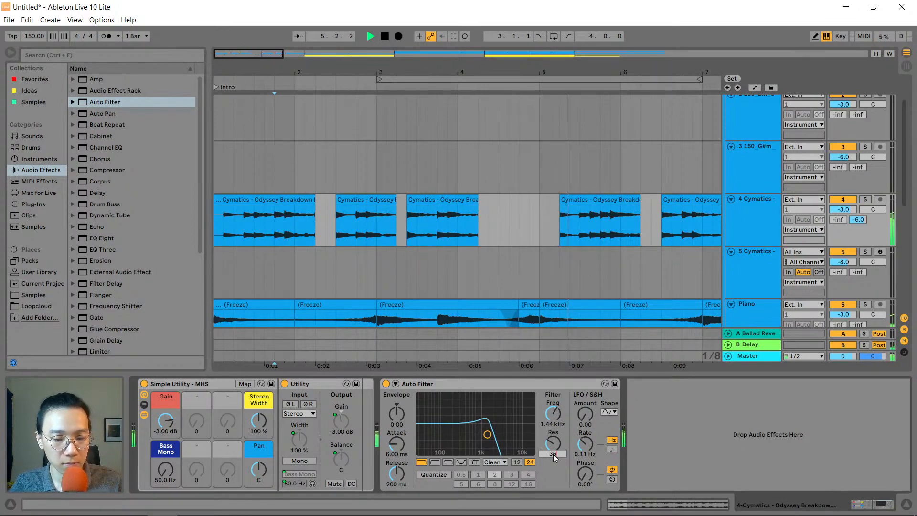
pyautogui.press('Return')
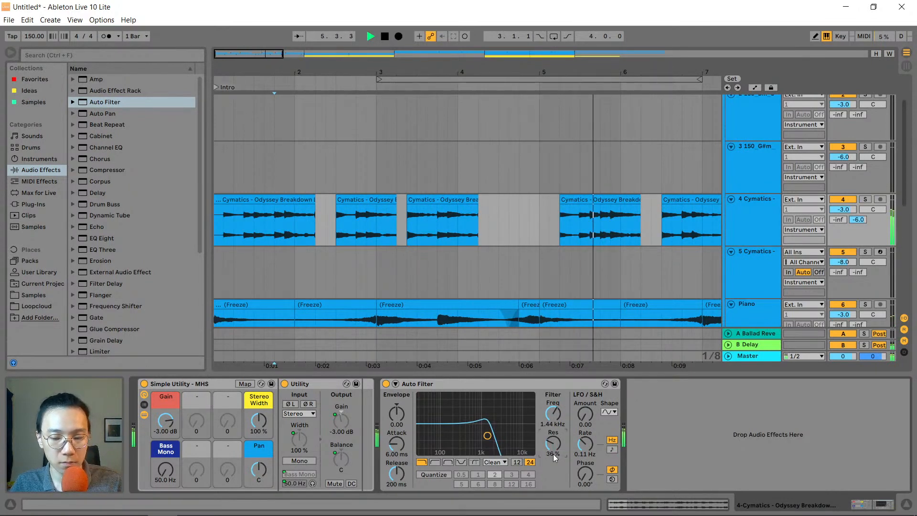
pyautogui.click(561, 425)
pyautogui.write('15')
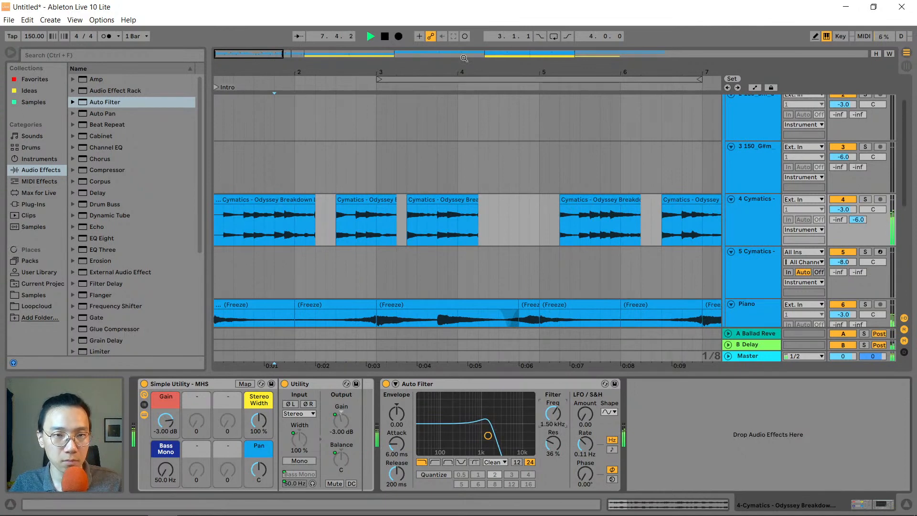
# Let the intro play into the verse, stop playback and show the arrangement's automation
pyautogui.moveTo(455, 71); pyautogui.dragTo(451, 47)
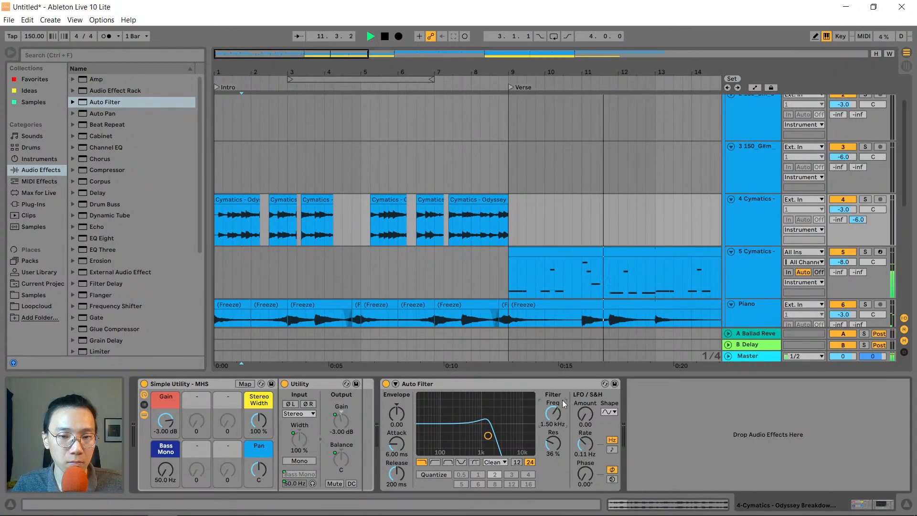
pyautogui.press('space')
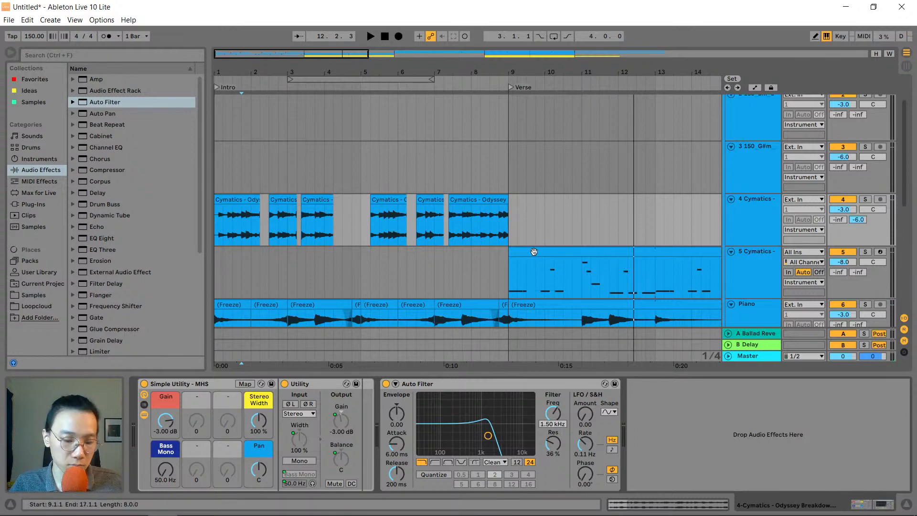
pyautogui.press('a')
# Try sloping track 4's Auto Filter frequency automation downward toward the end of the intro while listening to the result
pyautogui.click(508, 220)
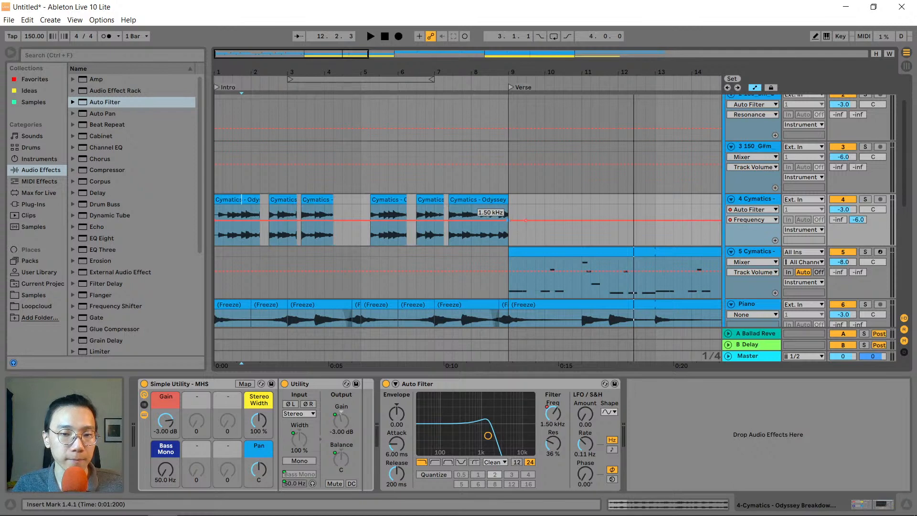
pyautogui.moveTo(505, 221); pyautogui.dragTo(506, 231)
pyautogui.click(479, 234)
pyautogui.press('space')
pyautogui.press('space')
pyautogui.press('space')
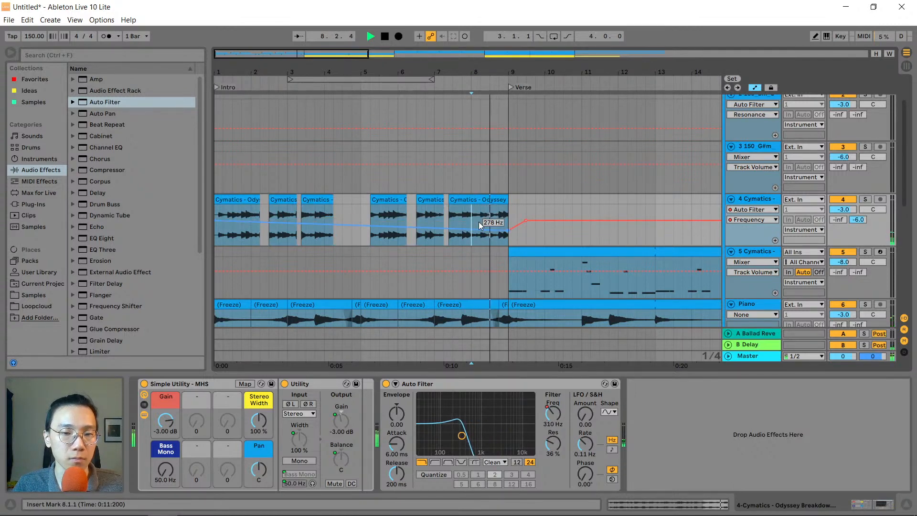
pyautogui.click(388, 221)
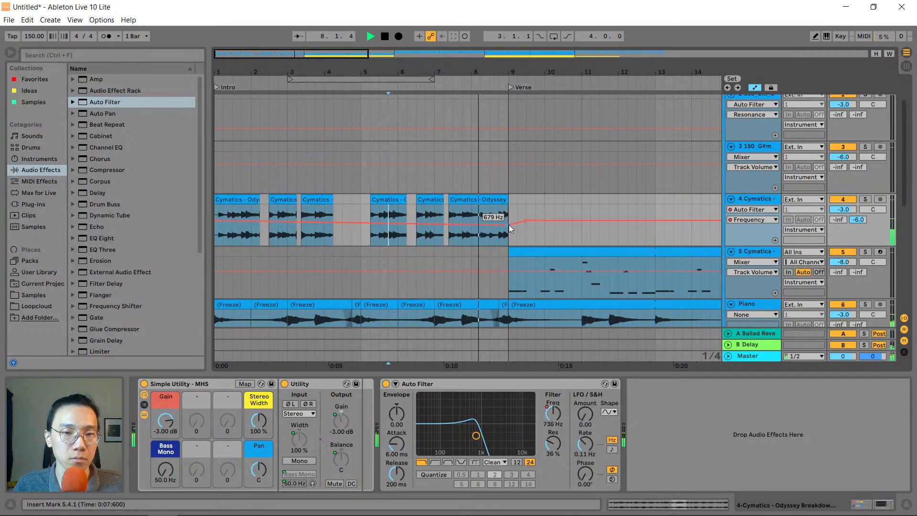
pyautogui.moveTo(509, 224); pyautogui.dragTo(508, 222)
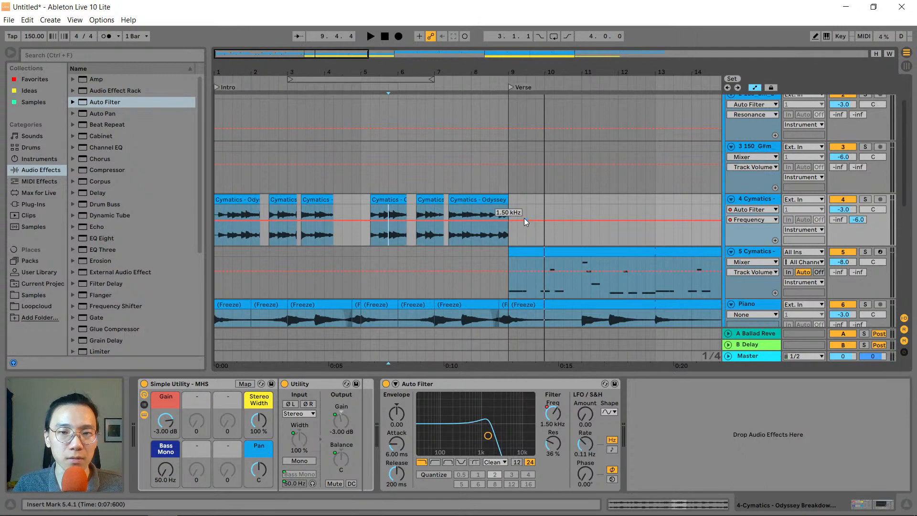
# Play the arrangement from bar 1 through the start of the verse to check the filtered intro
pyautogui.moveTo(225, 204); pyautogui.dragTo(260, 205)
pyautogui.press('space')
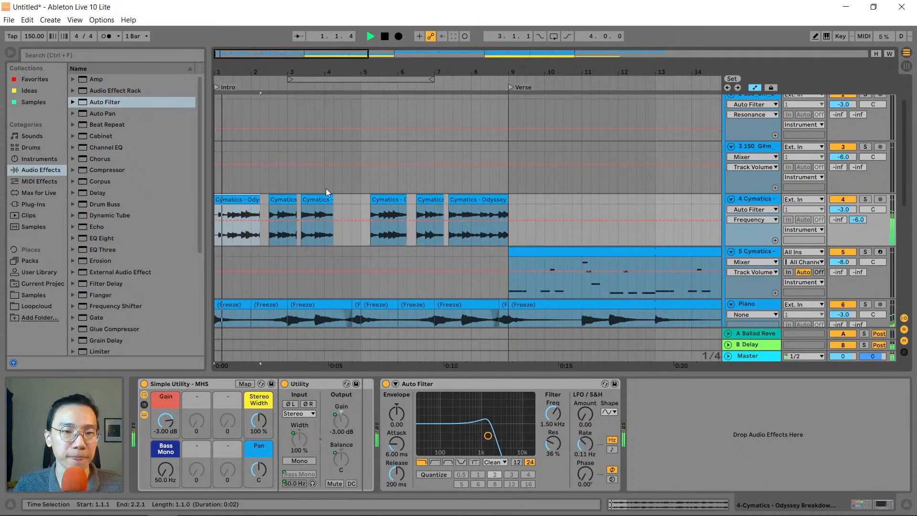
pyautogui.moveTo(385, 71); pyautogui.dragTo(356, 67)
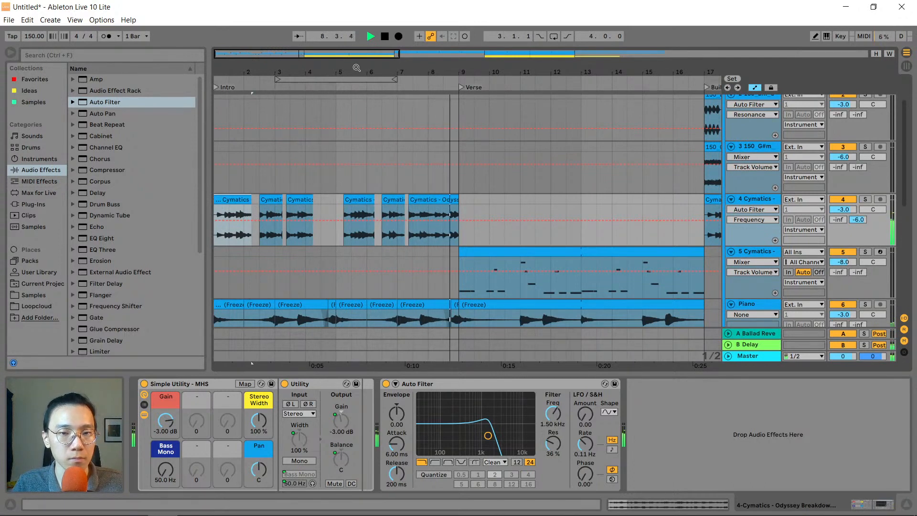
pyautogui.press('space')
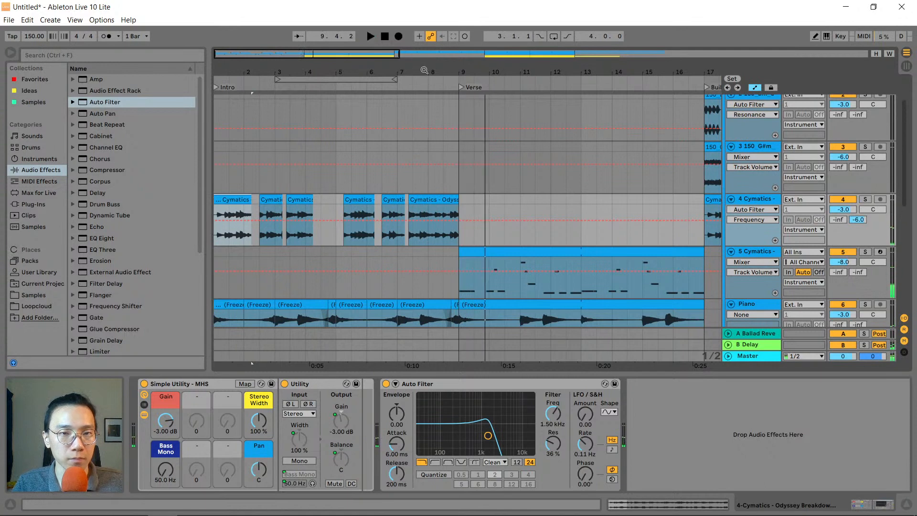
# Shorten track 4's last intro clip so it ends at 8.2.1, and play the transition into the verse from bar 7
pyautogui.moveTo(414, 74); pyautogui.dragTo(406, 119)
pyautogui.click(501, 202)
pyautogui.moveTo(501, 201); pyautogui.dragTo(453, 202)
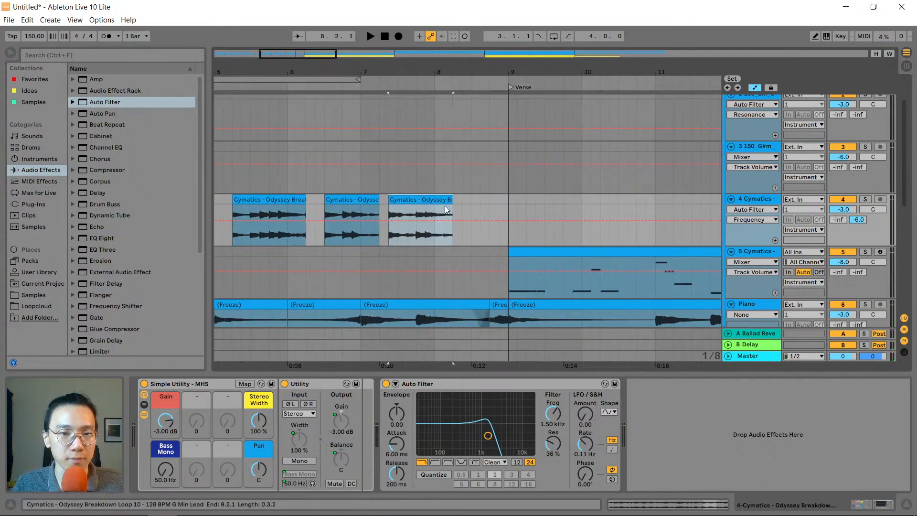
pyautogui.click(365, 251)
pyautogui.press('space')
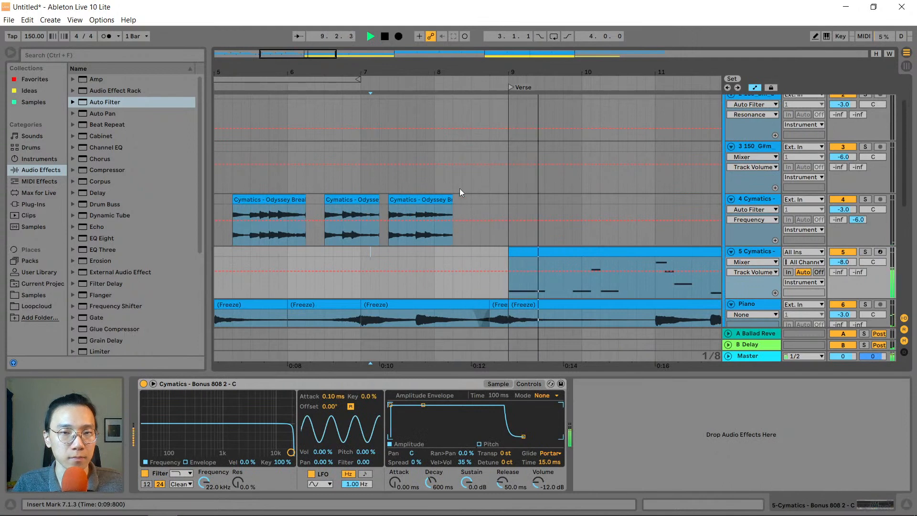
# Replace track 4's outro clip with a copy of the chopped intro clips starting at bar 33
pyautogui.moveTo(414, 75); pyautogui.dragTo(484, 61)
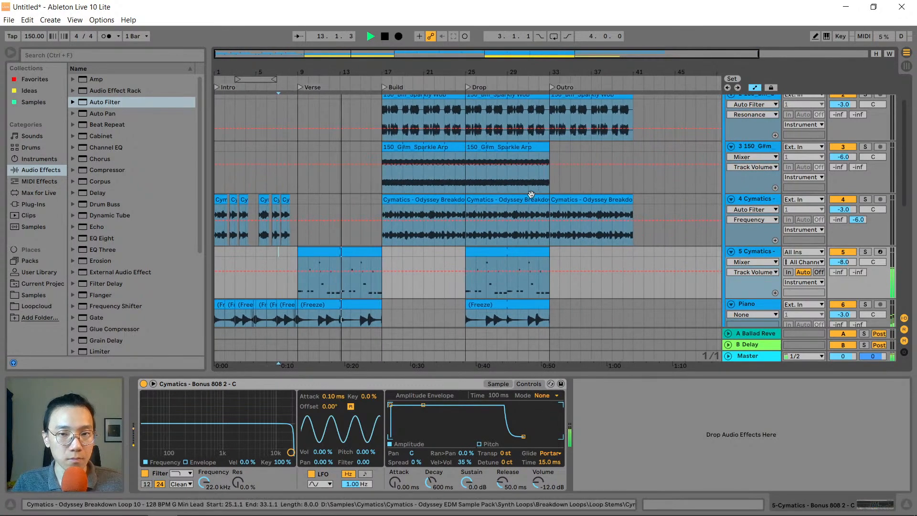
pyautogui.press('space')
pyautogui.click(570, 199)
pyautogui.press('Delete')
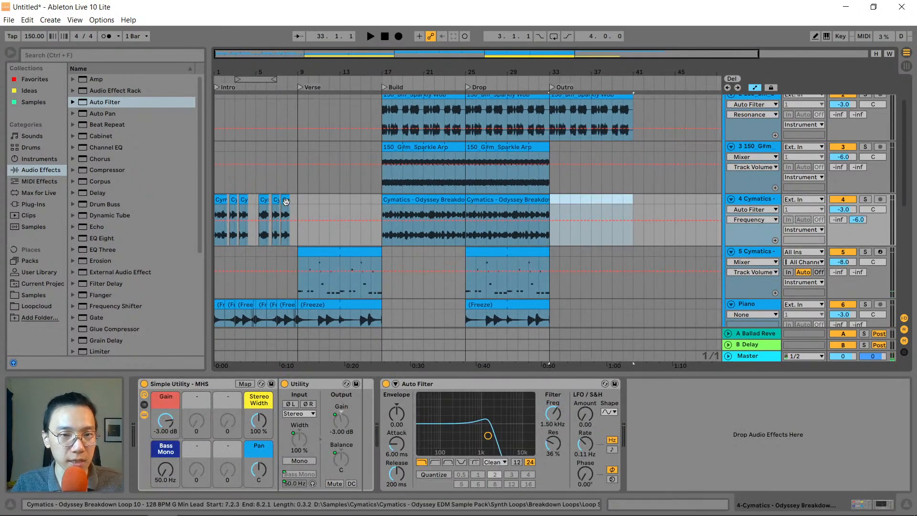
pyautogui.moveTo(296, 202); pyautogui.dragTo(215, 201)
pyautogui.hotkey('ctrl', 'c')
pyautogui.click(553, 197)
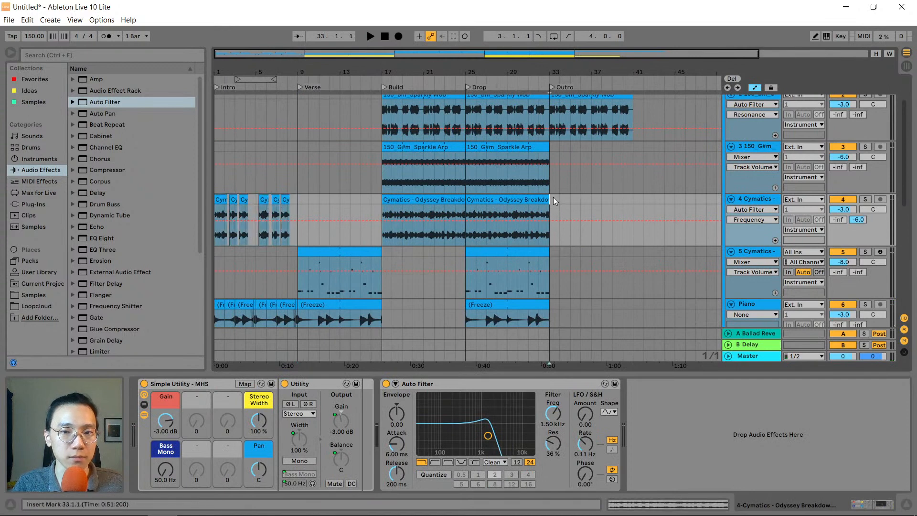
pyautogui.hotkey('ctrl', 'v')
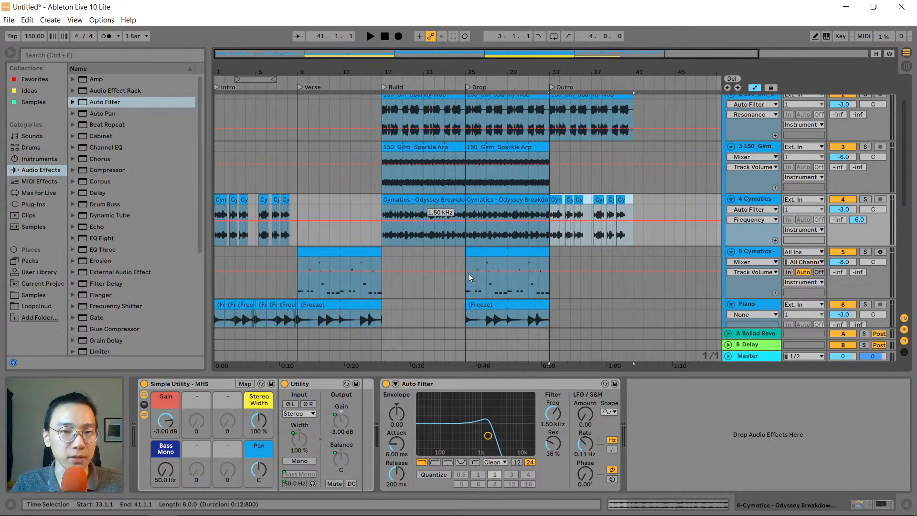
# Automate track 4's Auto Filter frequency to rise from 1.50 kHz at bar 17 to about 19.9 kHz at the drop
pyautogui.click(380, 222)
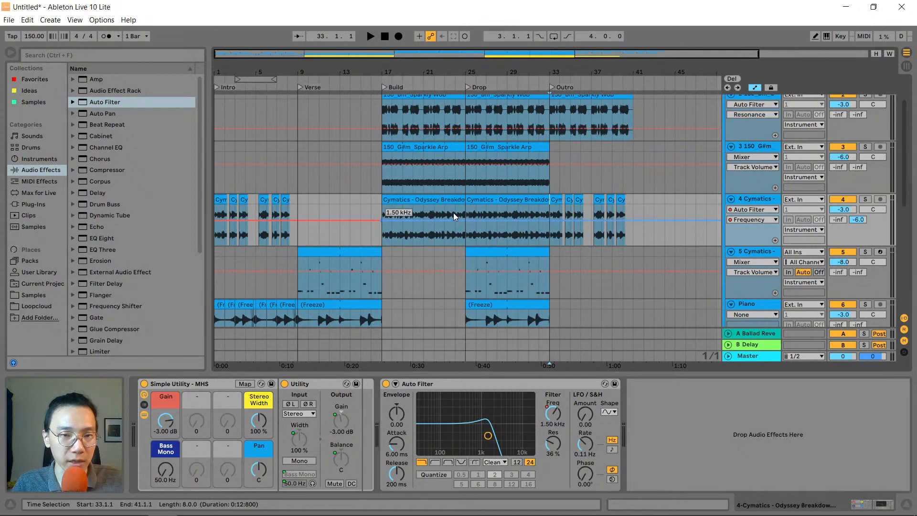
pyautogui.moveTo(463, 220); pyautogui.dragTo(465, 205)
pyautogui.click(381, 235)
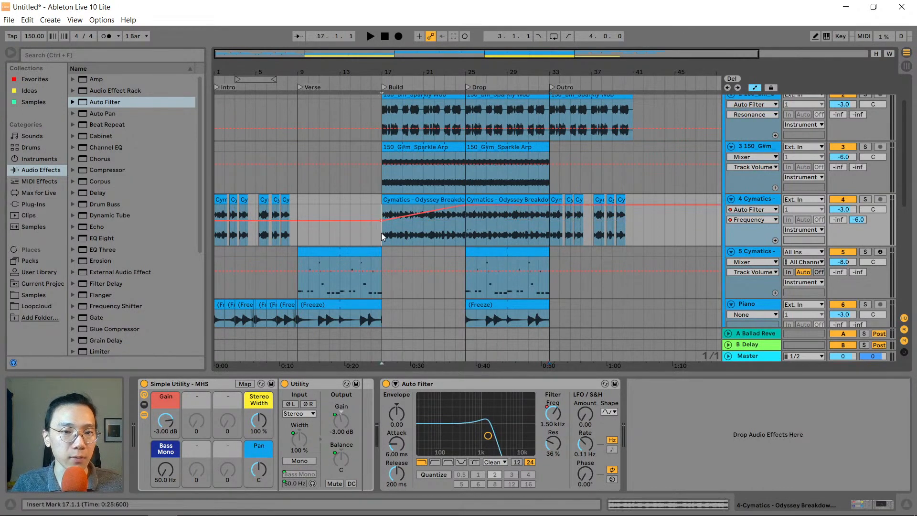
# Drop track 4's filter frequency to 1.50 kHz at bar 33, slope it to about 750 Hz by bar 41, and play the outro
pyautogui.click(551, 228)
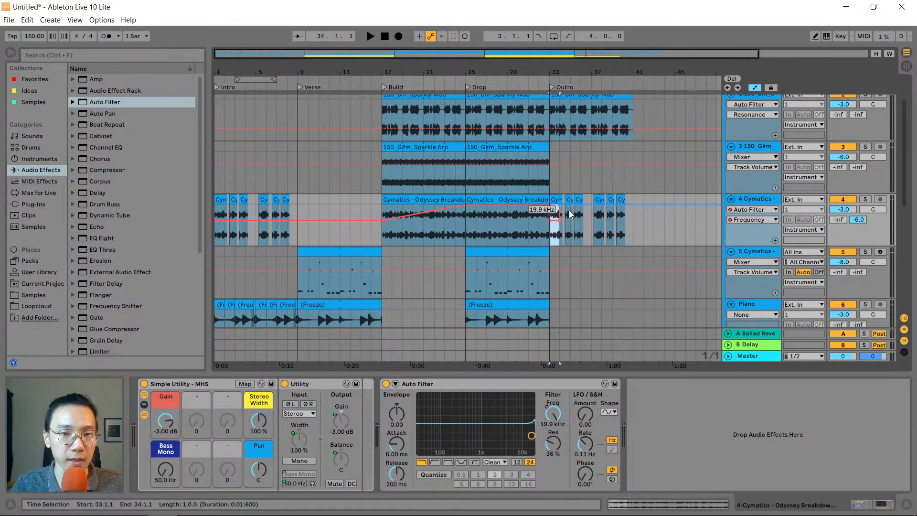
pyautogui.click(590, 226)
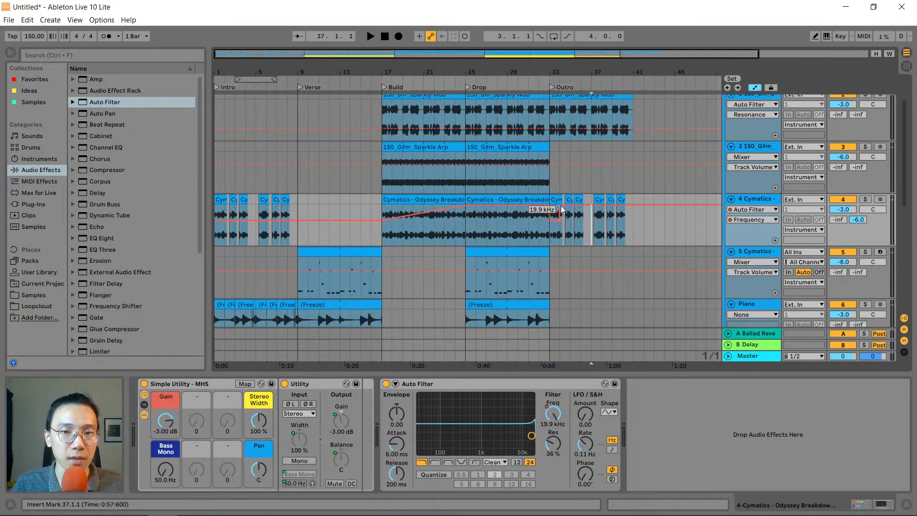
pyautogui.moveTo(562, 208); pyautogui.dragTo(634, 228)
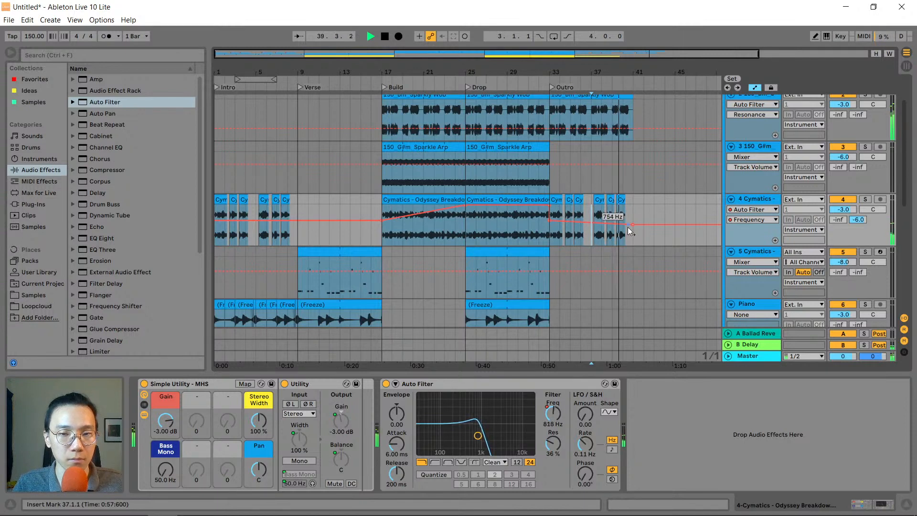
pyautogui.press('space')
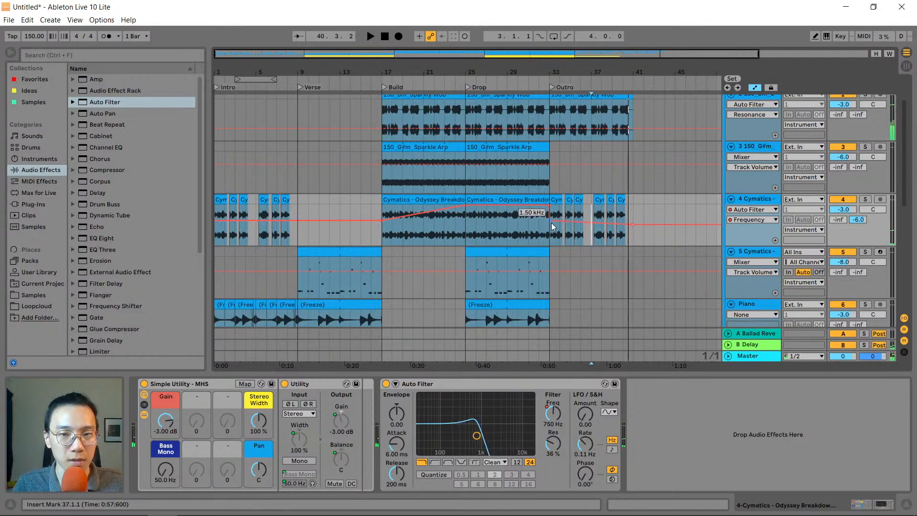
# Raise the filter frequency breakpoint at the end of the outro to 1.00 kHz and play the outro again
pyautogui.moveTo(633, 224); pyautogui.dragTo(633, 222)
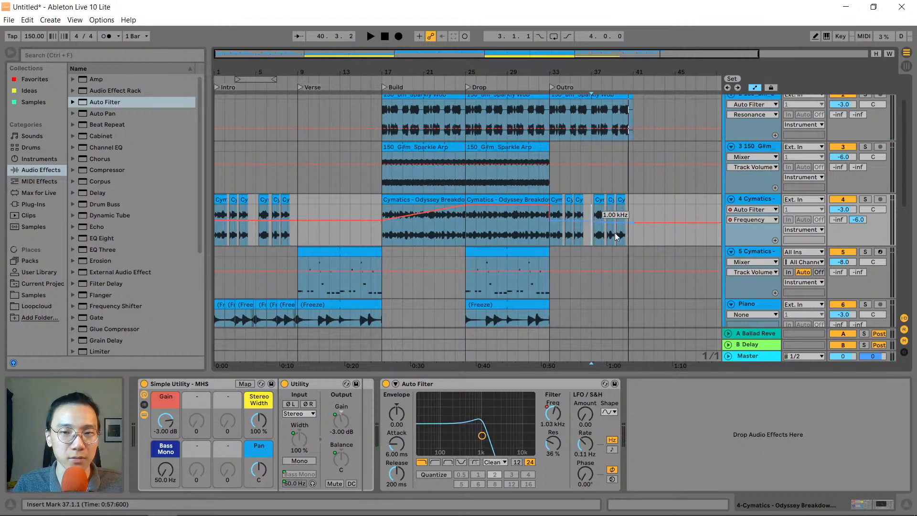
pyautogui.press('space')
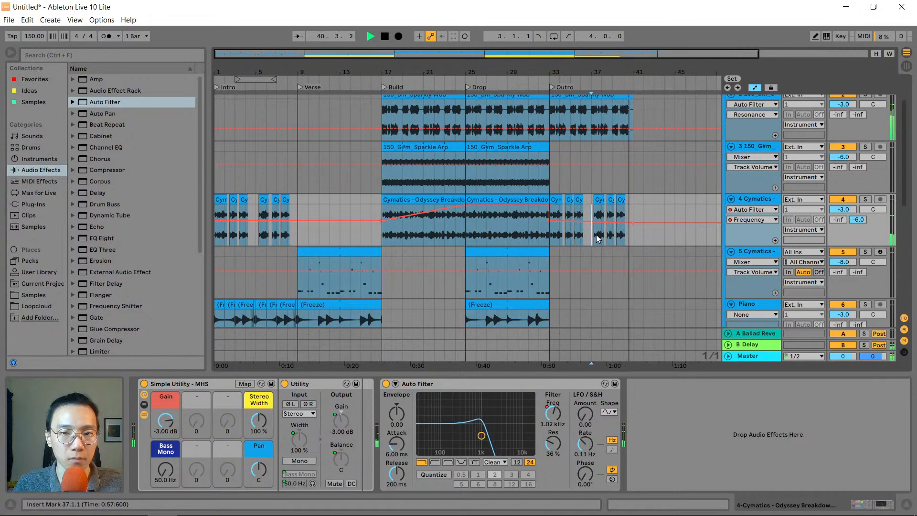
pyautogui.press('space')
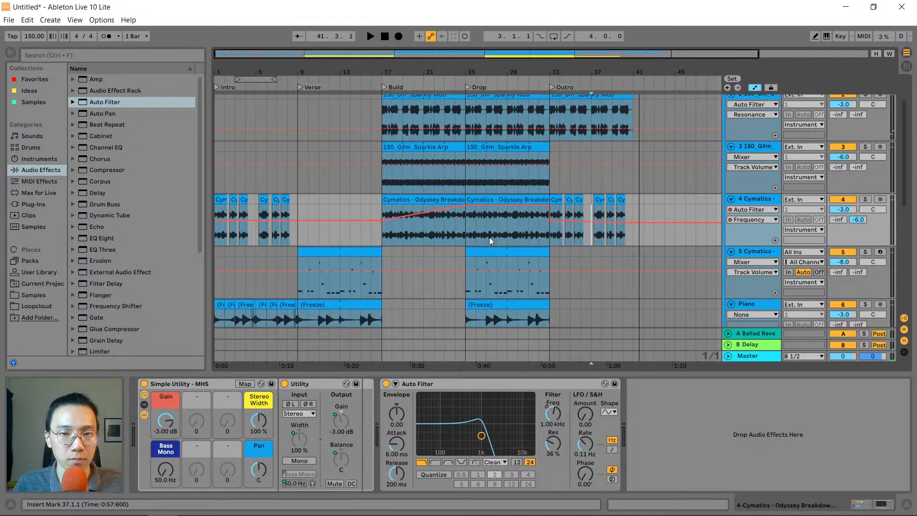
# Slope track 4's filter frequency to 1.00 kHz at the verse's start (bar 9) and hold that value until bar 17
pyautogui.moveTo(635, 237); pyautogui.dragTo(653, 237)
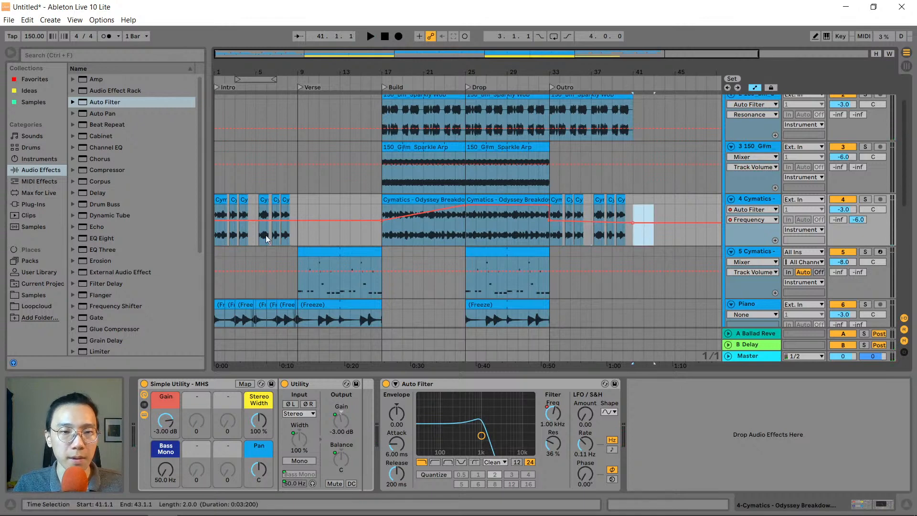
pyautogui.moveTo(296, 237); pyautogui.dragTo(319, 238)
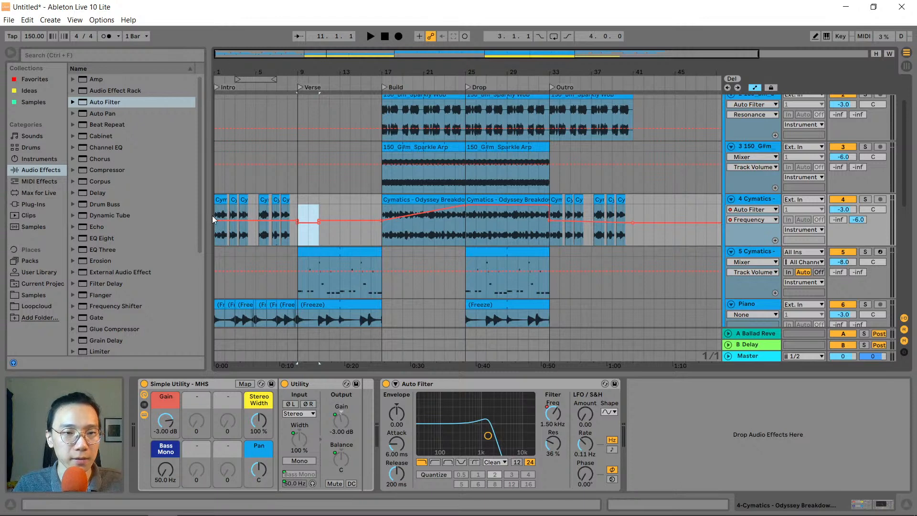
pyautogui.click(297, 222)
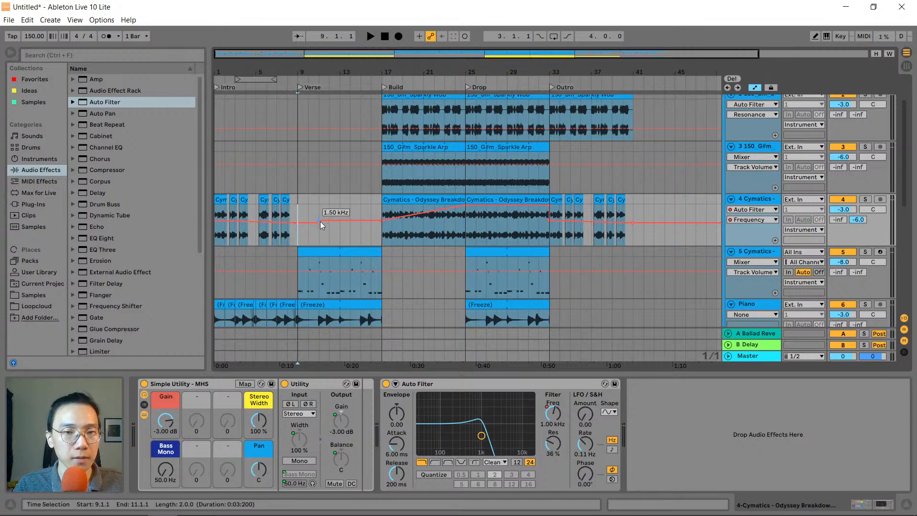
pyautogui.click(360, 220)
pyautogui.moveTo(319, 222); pyautogui.dragTo(383, 223)
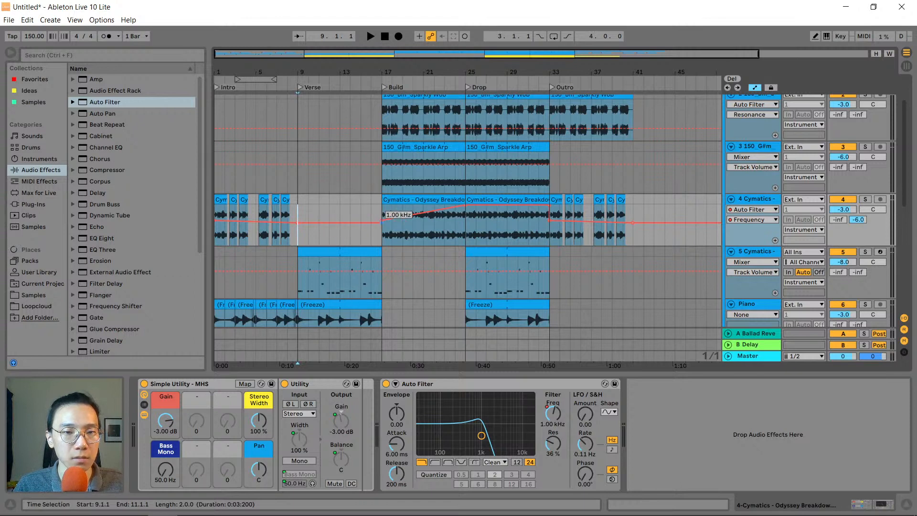
# Copy track 4's Auto Filter with its frequency automation onto the end of track 3's device chain
pyautogui.moveTo(402, 75); pyautogui.dragTo(403, 66)
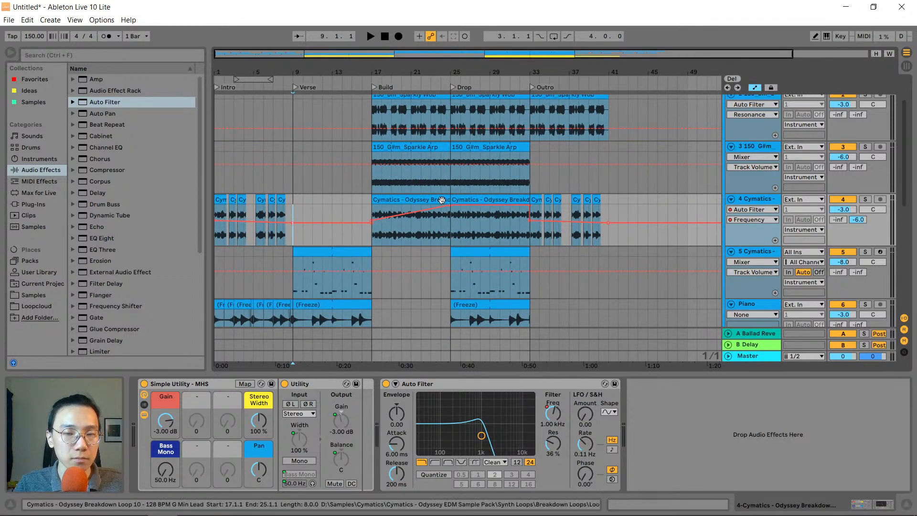
pyautogui.click(557, 383)
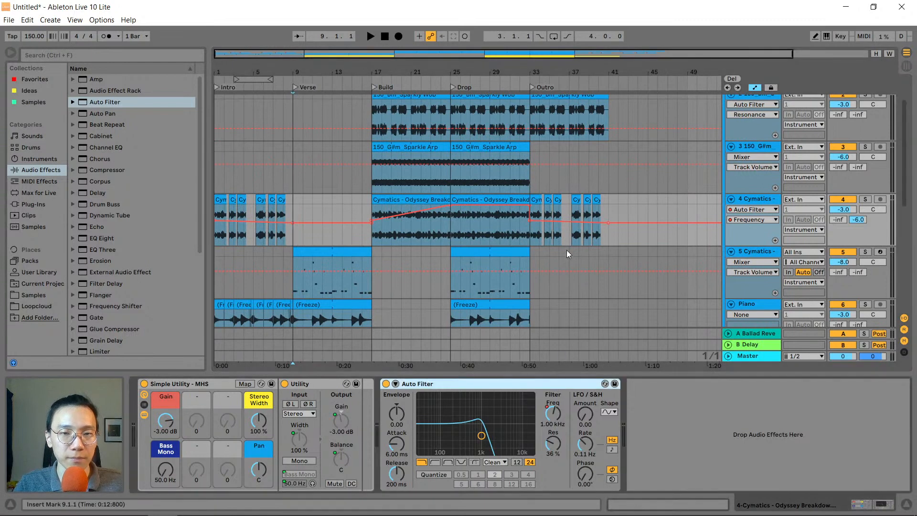
pyautogui.click(749, 148)
pyautogui.click(478, 452)
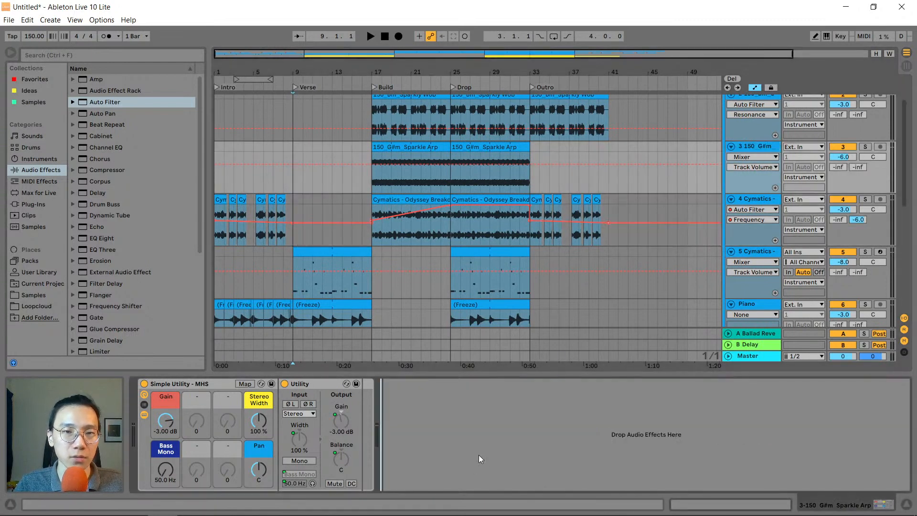
pyautogui.hotkey('ctrl', 'v')
# Replace track 2's existing Auto Filter with a copy of track 4's automated Auto Filter
pyautogui.click(753, 147)
pyautogui.scroll(2, 808, 124)
pyautogui.click(758, 145)
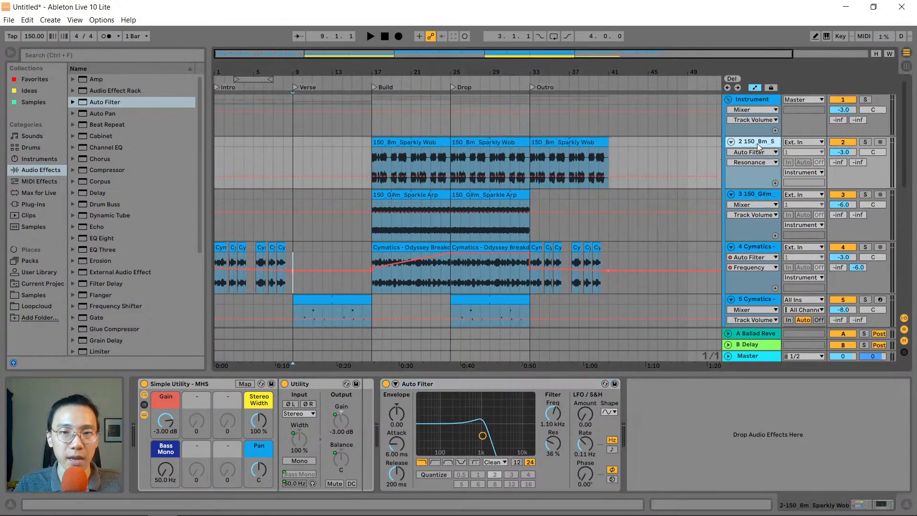
pyautogui.click(655, 433)
pyautogui.hotkey('ctrl', 'v')
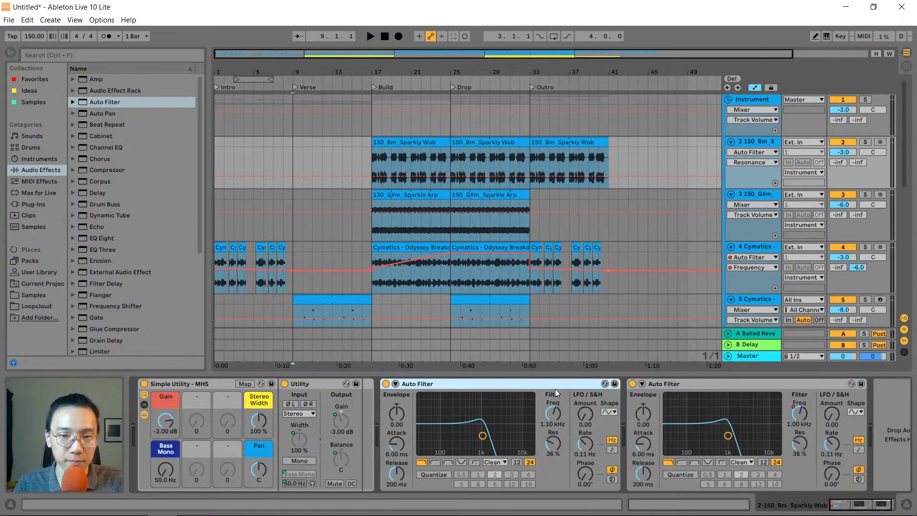
pyautogui.hotkey('ctrl', 'z')
# Play the song from bar 17 into the drop and display track 2's Auto Filter frequency automation
pyautogui.click(373, 160)
pyautogui.press('space')
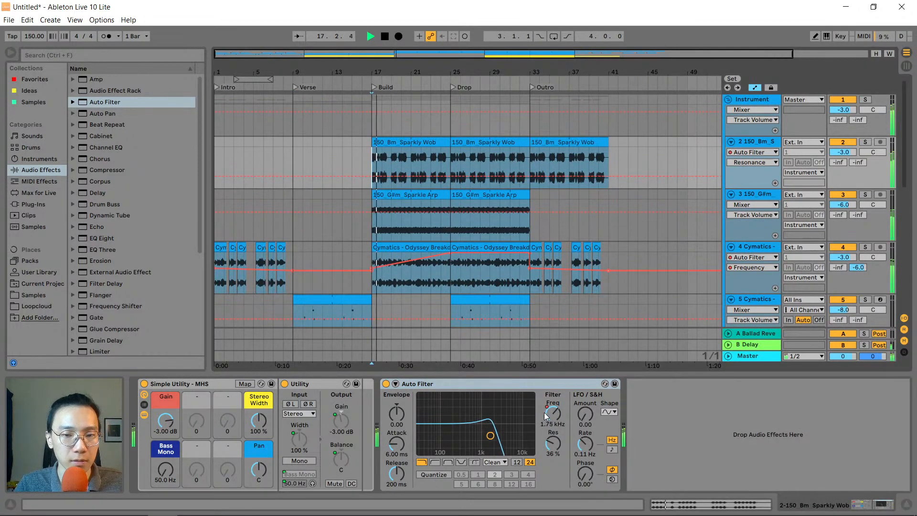
pyautogui.click(556, 414)
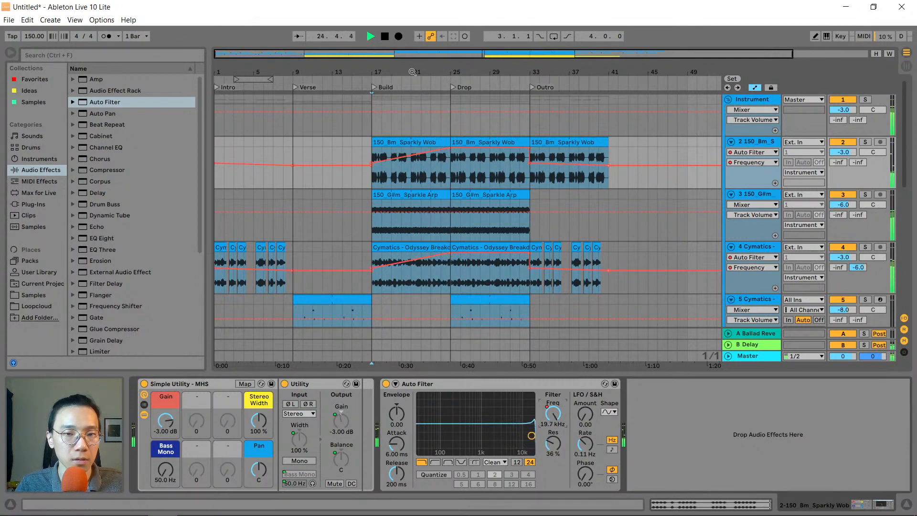
pyautogui.moveTo(413, 71); pyautogui.dragTo(417, 103)
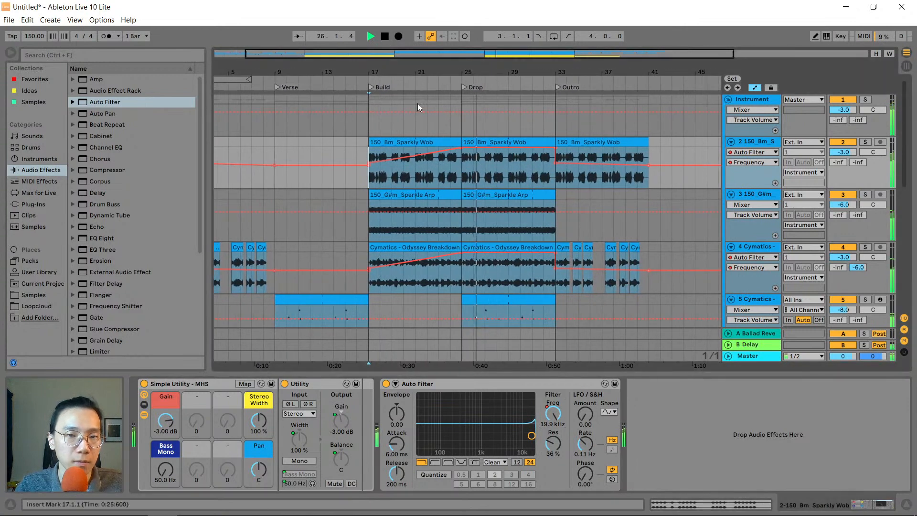
pyautogui.press('space')
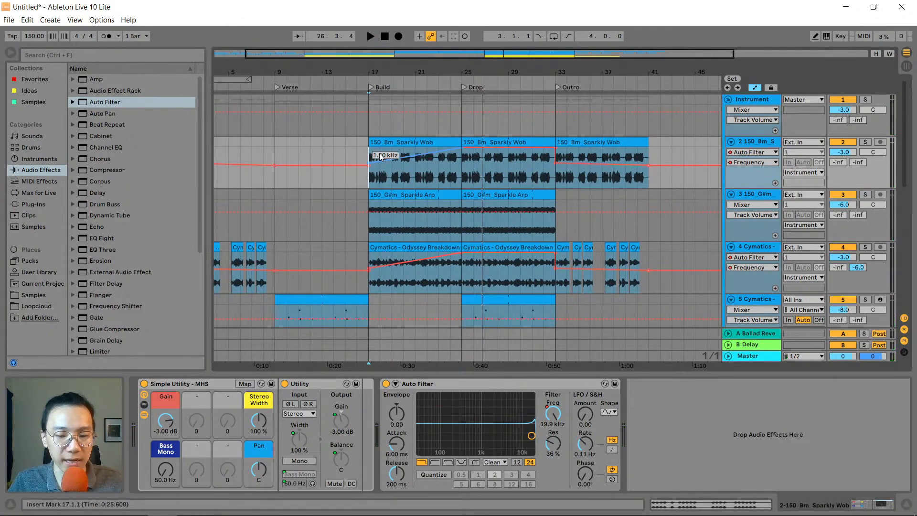
# Trim the build's Sparkle Arp clip on track 3 to start at bar 21 and play from bar 16 into the drop
pyautogui.moveTo(385, 74); pyautogui.dragTo(387, 108)
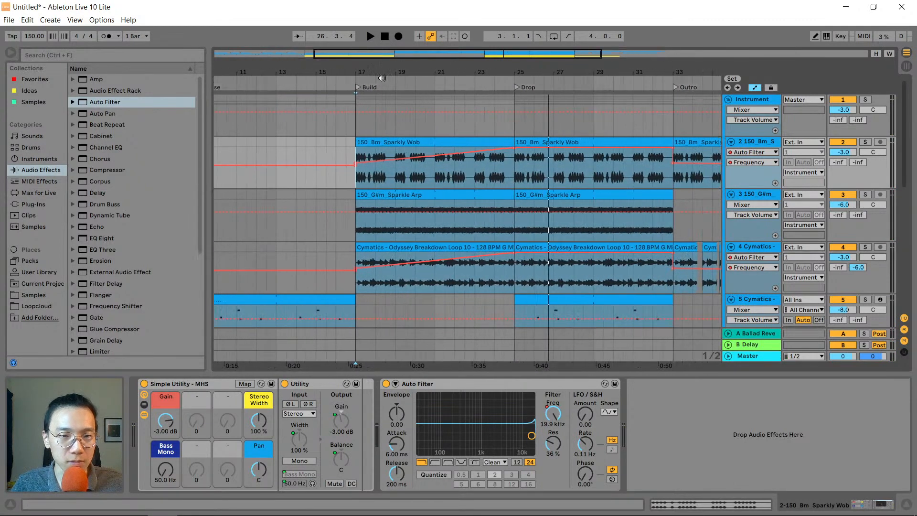
pyautogui.moveTo(357, 200); pyautogui.dragTo(436, 200)
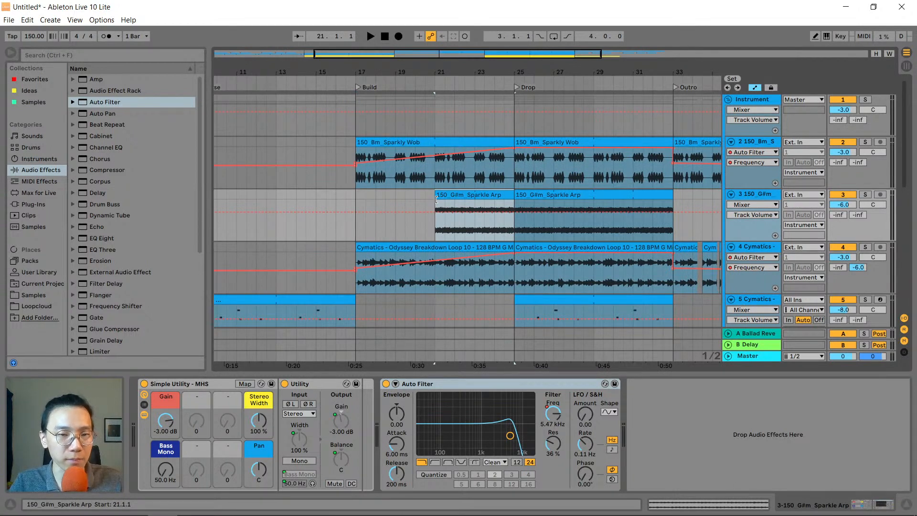
pyautogui.click(334, 196)
pyautogui.press('space')
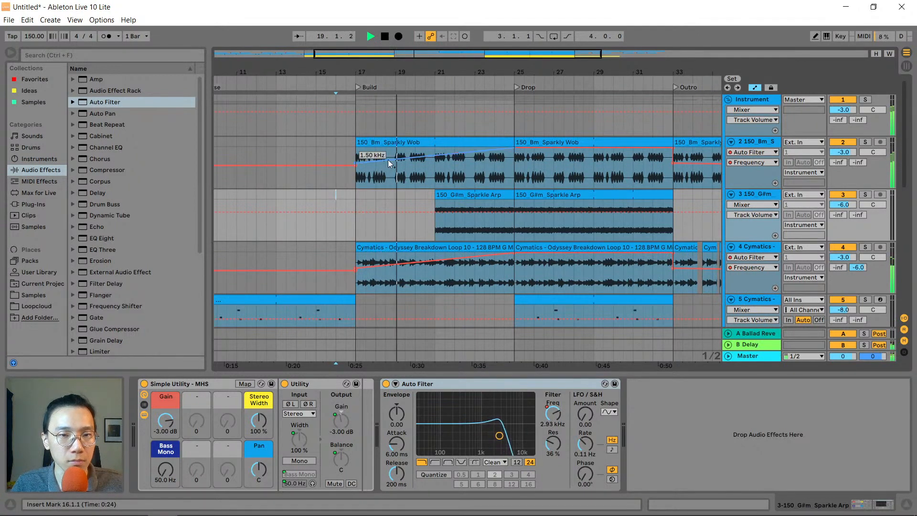
pyautogui.click(393, 143)
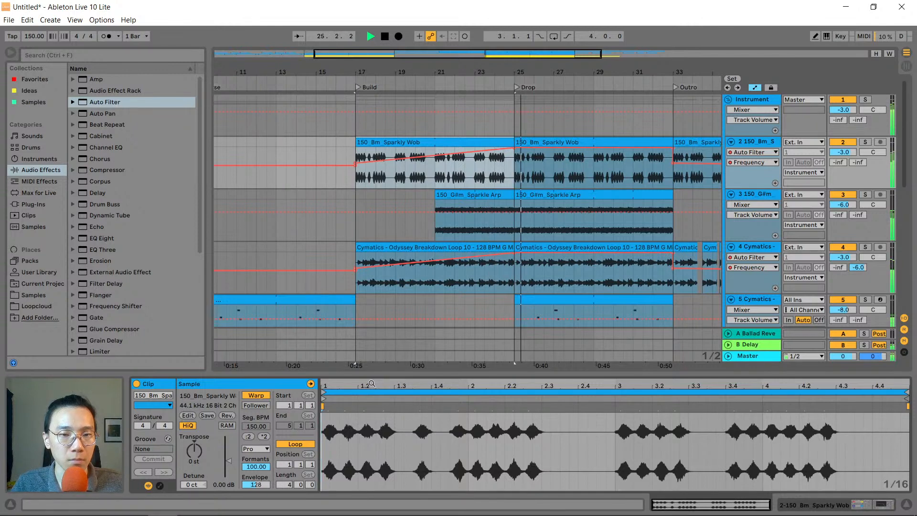
pyautogui.moveTo(406, 72); pyautogui.dragTo(406, 58)
pyautogui.press('space')
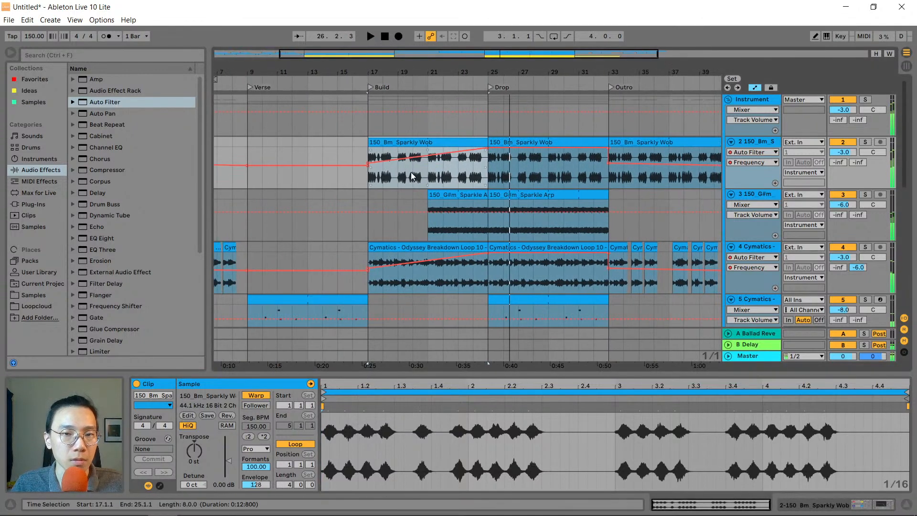
pyautogui.scroll(-1, 410, 178)
pyautogui.press('z')
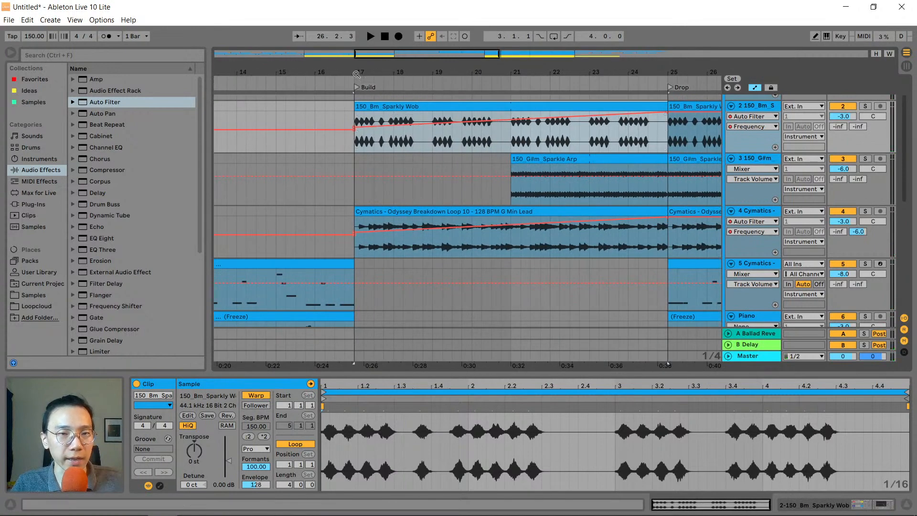
pyautogui.moveTo(356, 73)
pyautogui.mouseDown()
pyautogui.moveTo(355, 94)
pyautogui.moveTo(367, 79)
pyautogui.mouseUp()
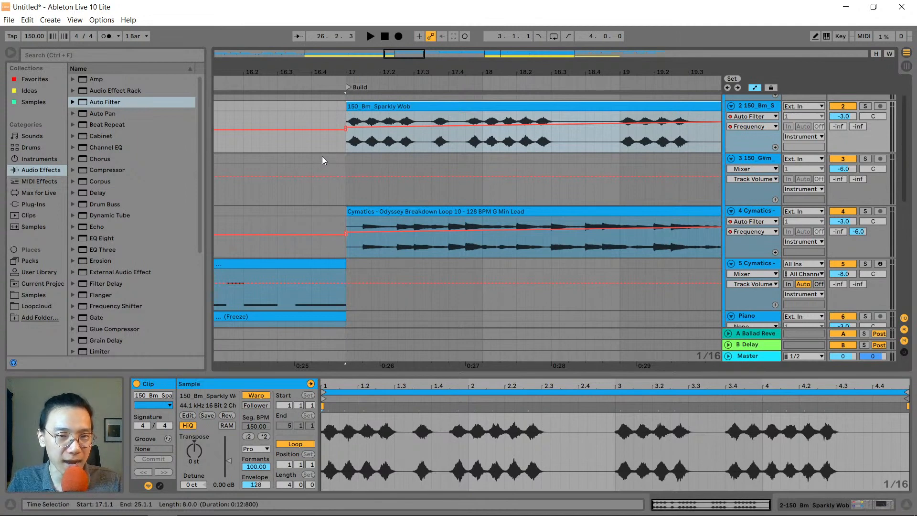
pyautogui.moveTo(371, 77)
pyautogui.mouseDown()
pyautogui.moveTo(366, 27)
pyautogui.moveTo(370, 73)
pyautogui.mouseUp()
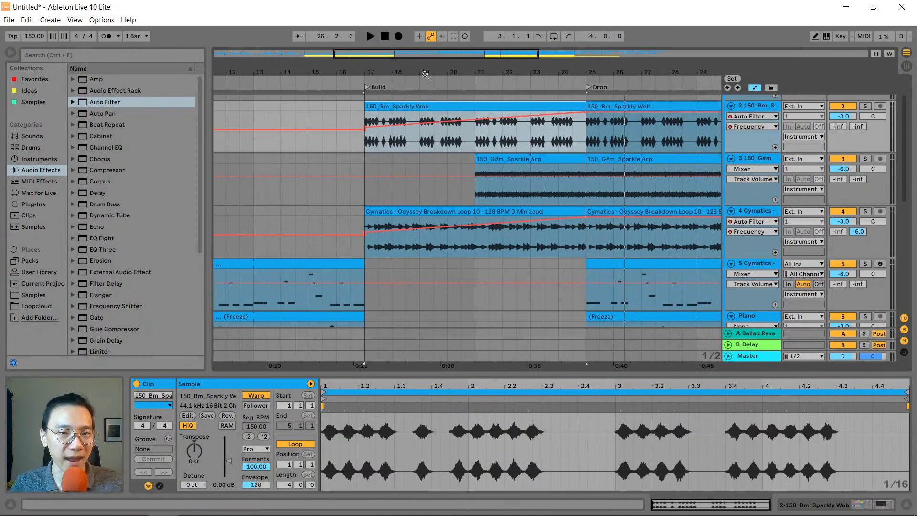
pyautogui.moveTo(442, 70); pyautogui.dragTo(442, 43)
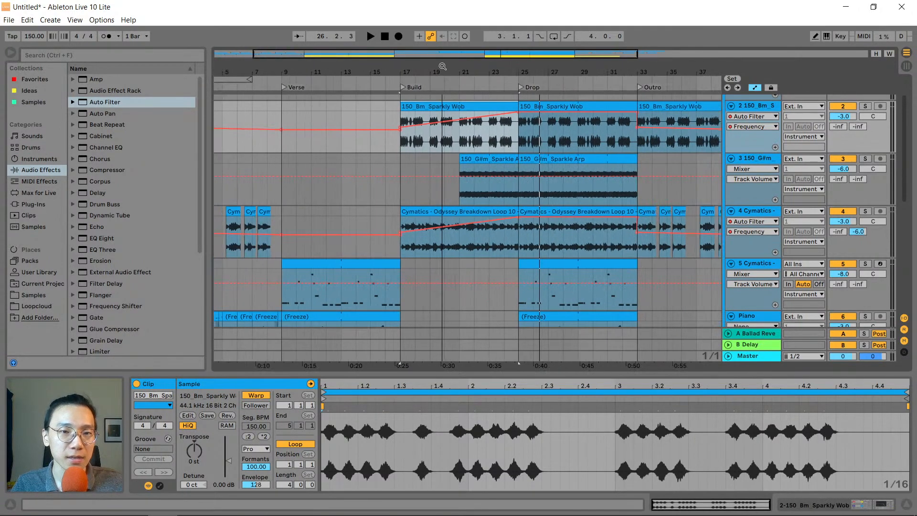
# Bring the drum tracks into view and search the Samples folder for "cymatics"
pyautogui.scroll(-2, 445, 163)
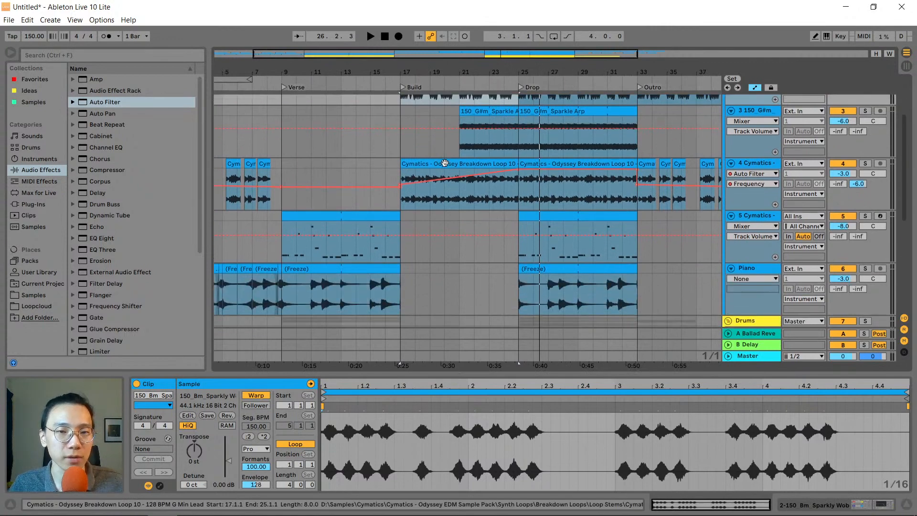
pyautogui.scroll(-8, 445, 163)
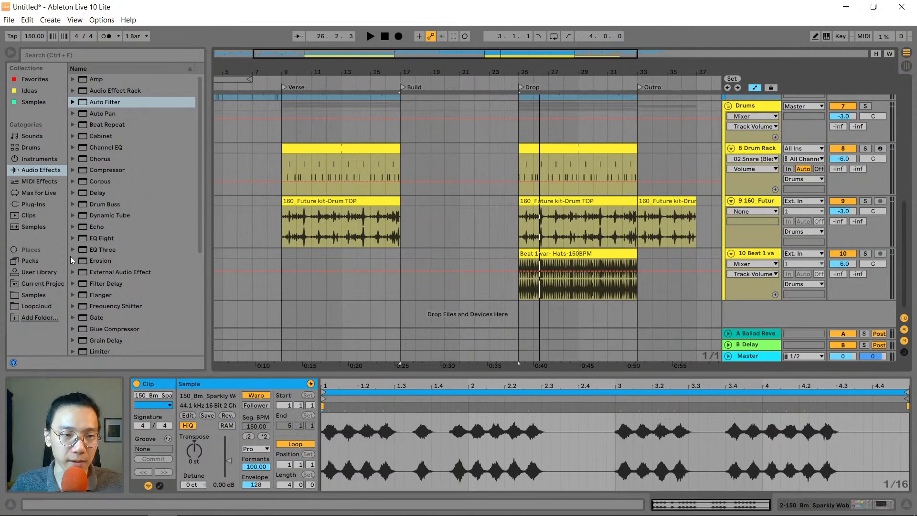
pyautogui.click(49, 308)
pyautogui.click(50, 56)
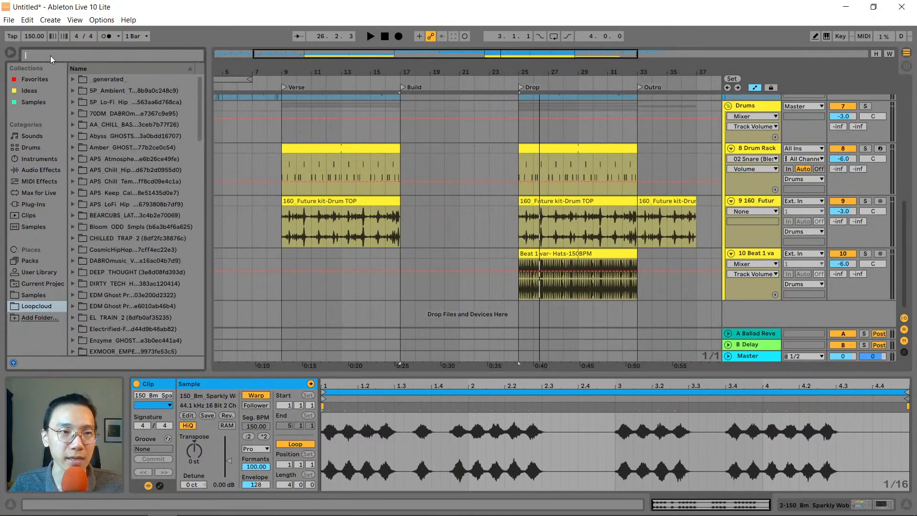
pyautogui.write('cymatics')
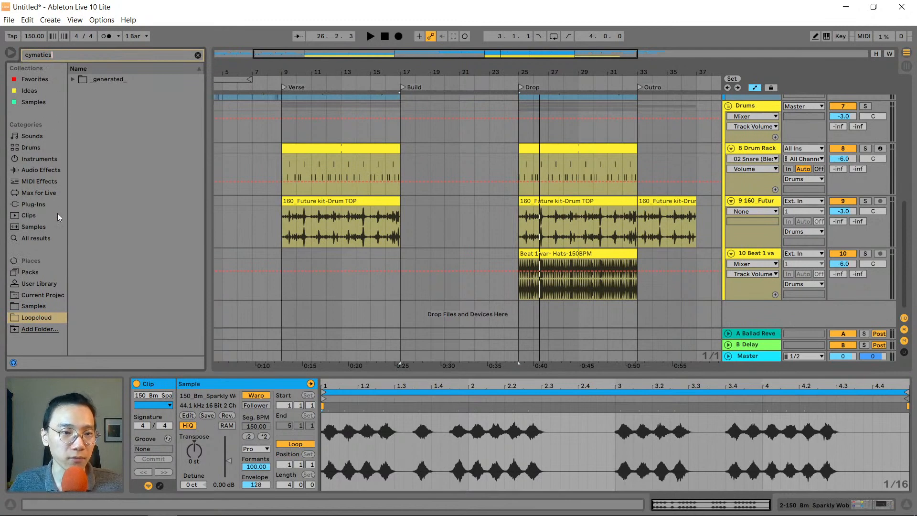
pyautogui.click(44, 304)
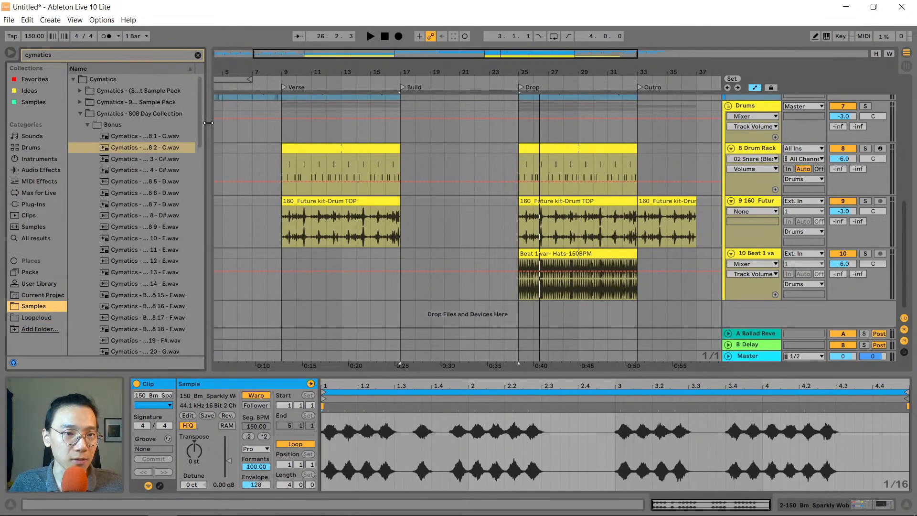
# Widen the browser, collapse the Cymatics - 808 Day Collection folder and open Cymatics - Buildup Drums Vol 1
pyautogui.moveTo(207, 124); pyautogui.dragTo(324, 123)
pyautogui.click(80, 114)
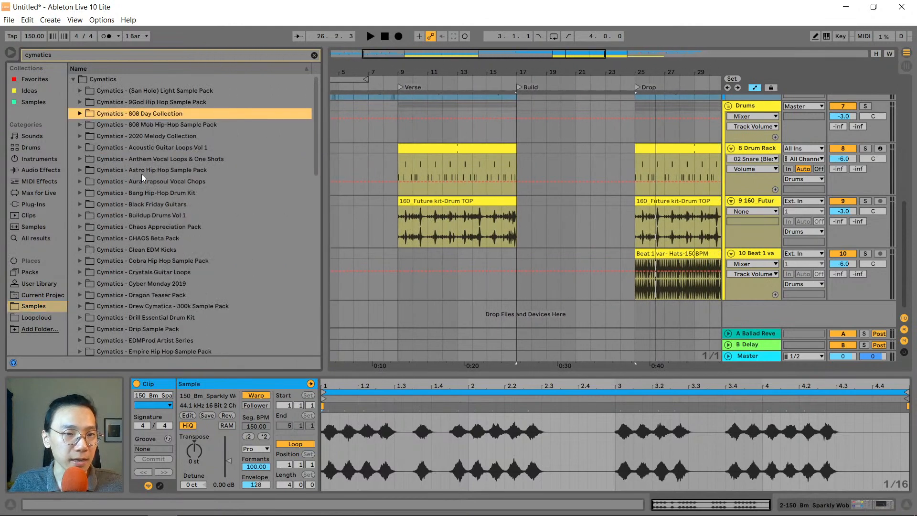
pyautogui.scroll(-1, 164, 183)
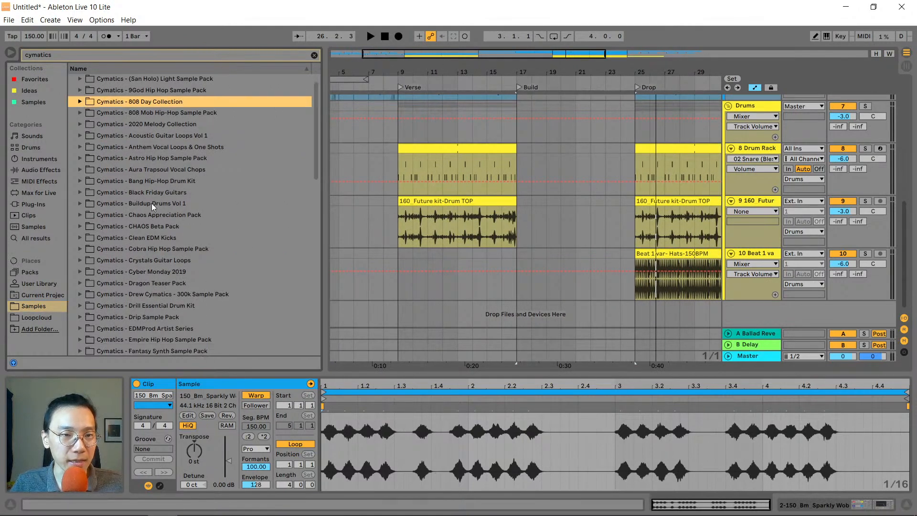
pyautogui.doubleClick(165, 206)
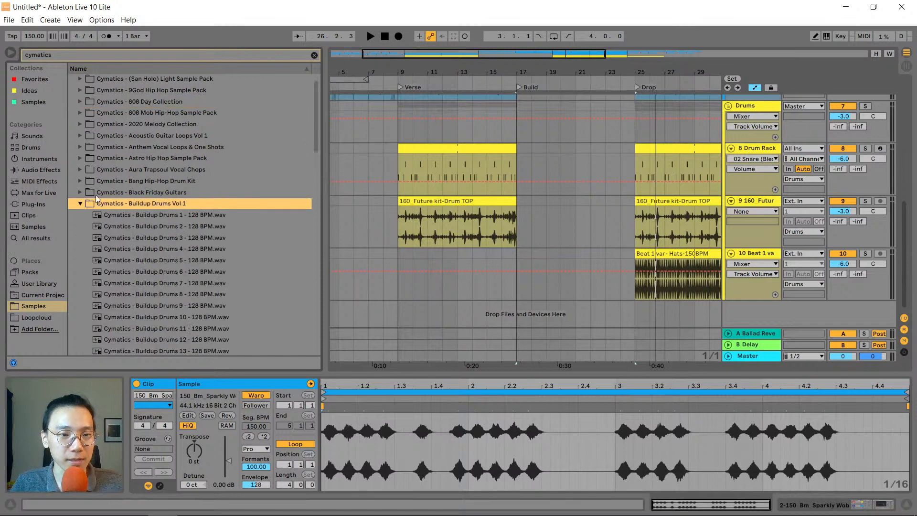
# Preview the 150 BPM buildup samples 21 to 25 and Buildup Drums 20 - 140 BPM in the Buildup Drums Vol 1 folder
pyautogui.scroll(-8, 136, 202)
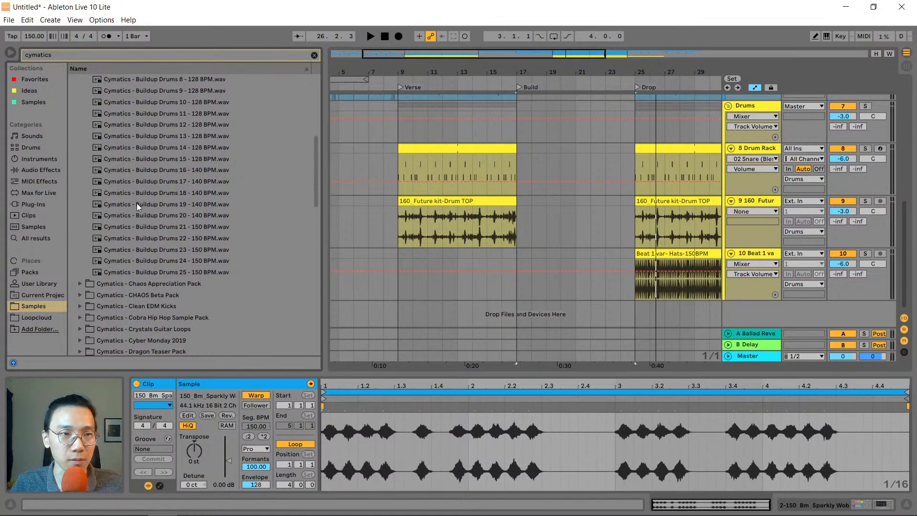
pyautogui.click(145, 228)
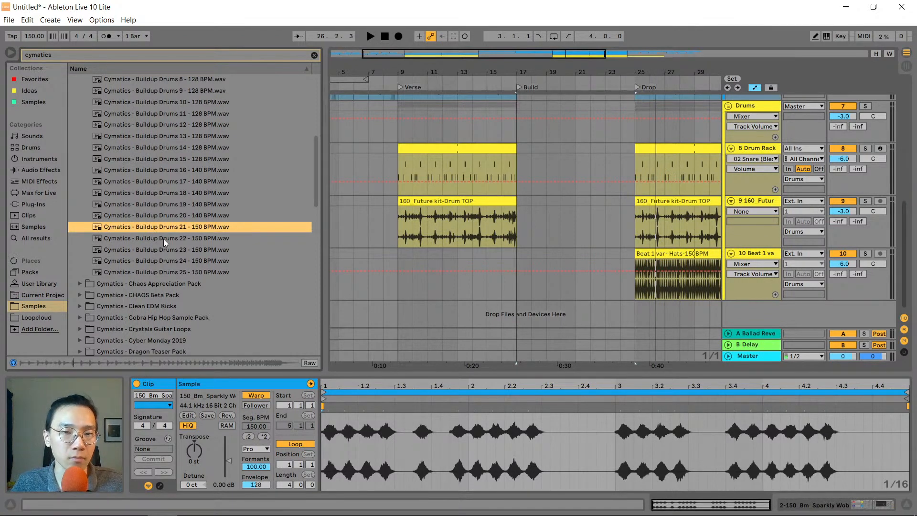
pyautogui.click(163, 238)
pyautogui.click(170, 249)
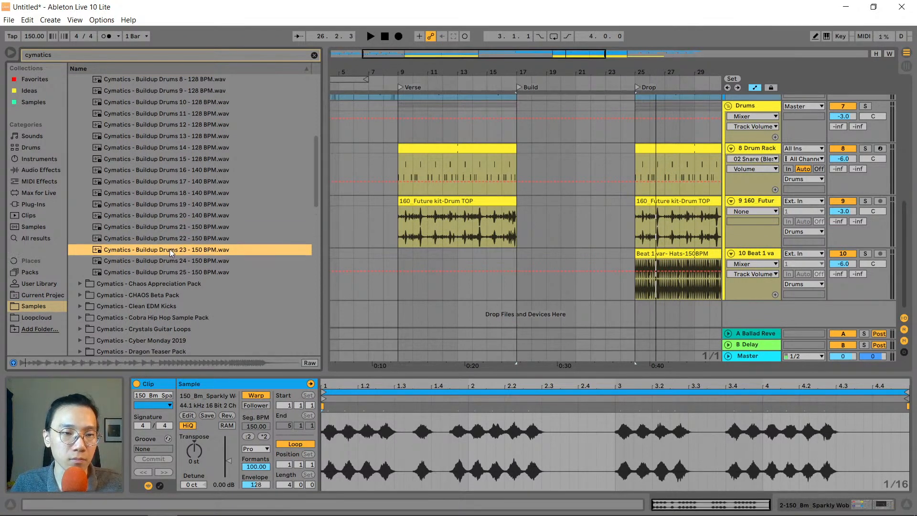
pyautogui.click(184, 261)
pyautogui.click(193, 271)
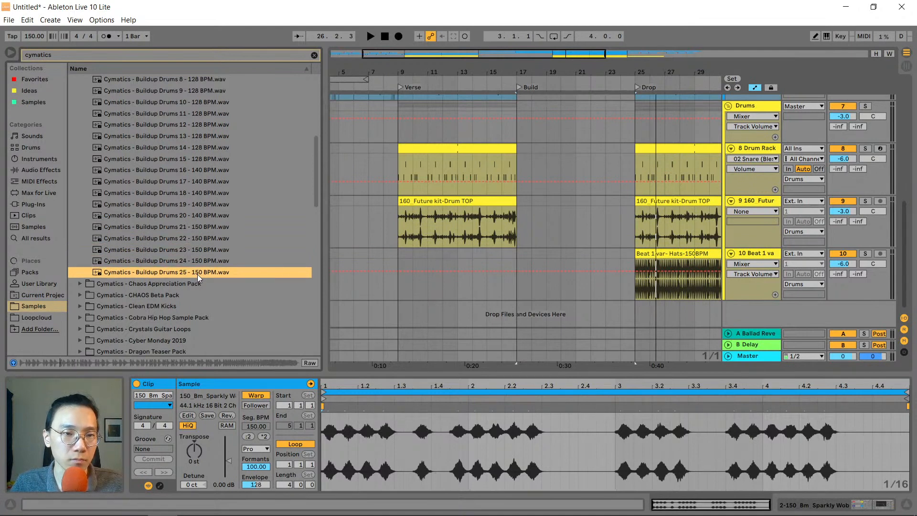
pyautogui.scroll(1, 197, 274)
pyautogui.click(209, 234)
pyautogui.click(208, 228)
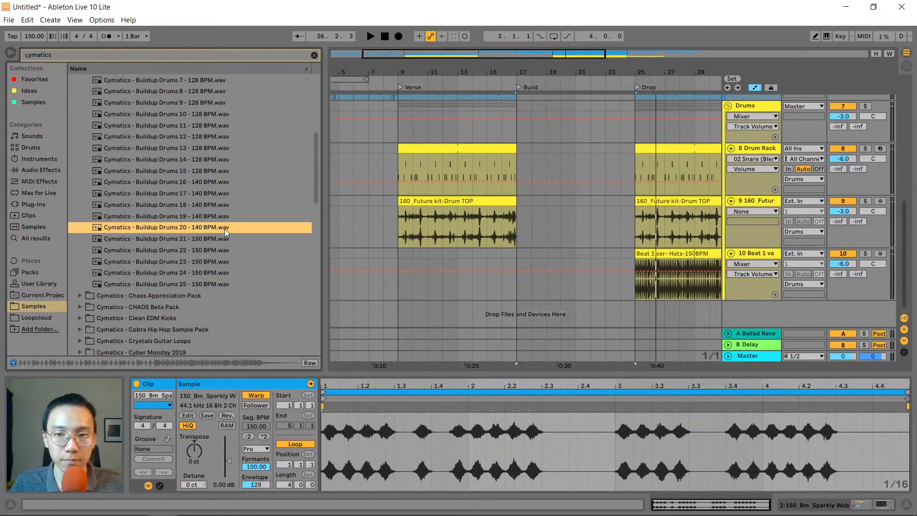
# Place Cymatics - Buildup Drums 20 - 140 BPM at bar 17 on track 9 and play it in context from bar 16
pyautogui.moveTo(216, 227); pyautogui.dragTo(516, 205)
pyautogui.click(502, 222)
pyautogui.press('space')
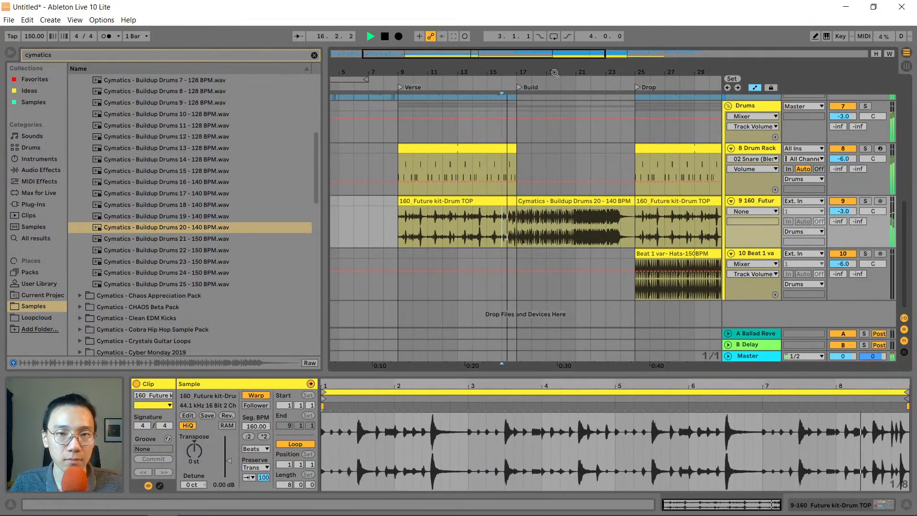
pyautogui.moveTo(550, 67); pyautogui.dragTo(495, 70)
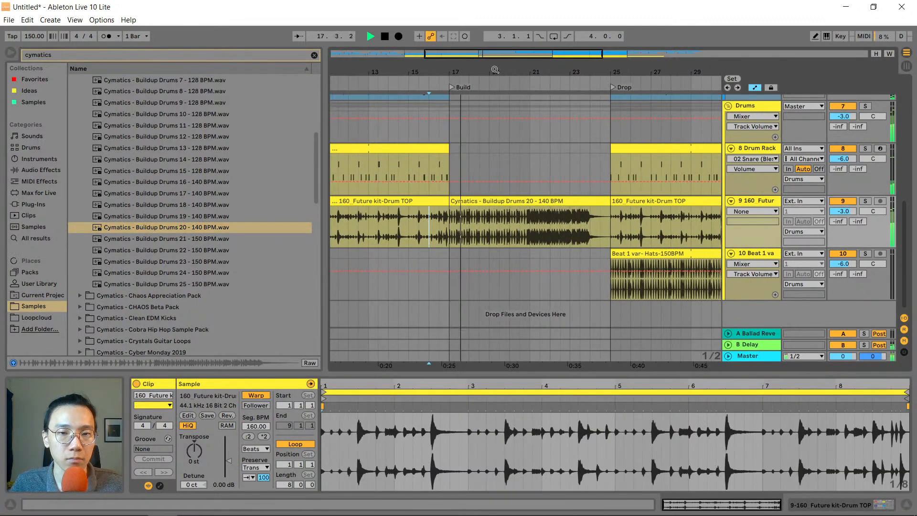
pyautogui.click(489, 211)
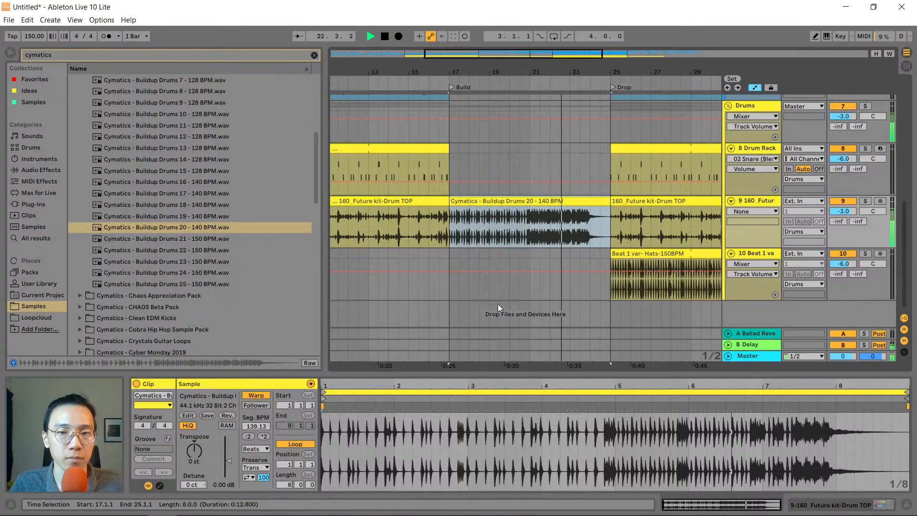
pyautogui.press('space')
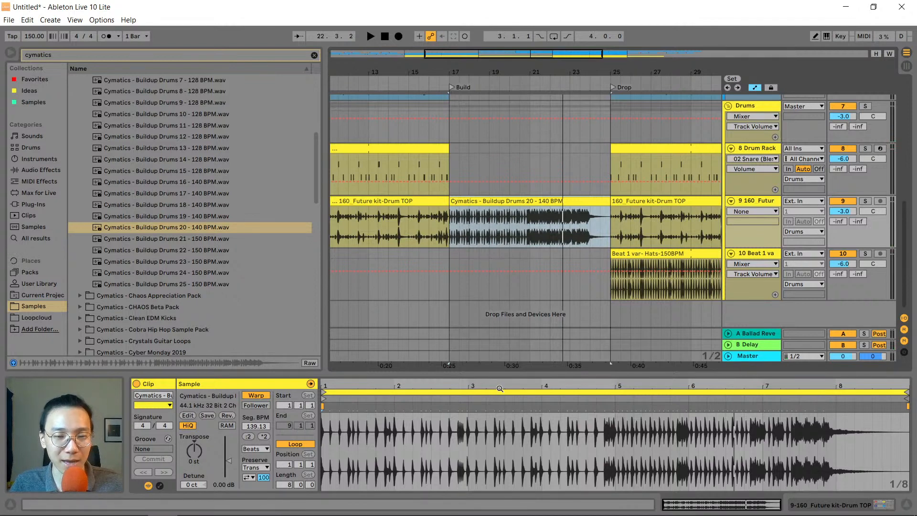
# Add warp markers at bars 5, 6 and 7 of the Buildup Drums 20 clip to align its hits with the grid
pyautogui.moveTo(499, 388)
pyautogui.mouseDown()
pyautogui.moveTo(521, 422)
pyautogui.moveTo(394, 368)
pyautogui.moveTo(334, 366)
pyautogui.mouseUp()
pyautogui.moveTo(574, 408); pyautogui.dragTo(431, 388)
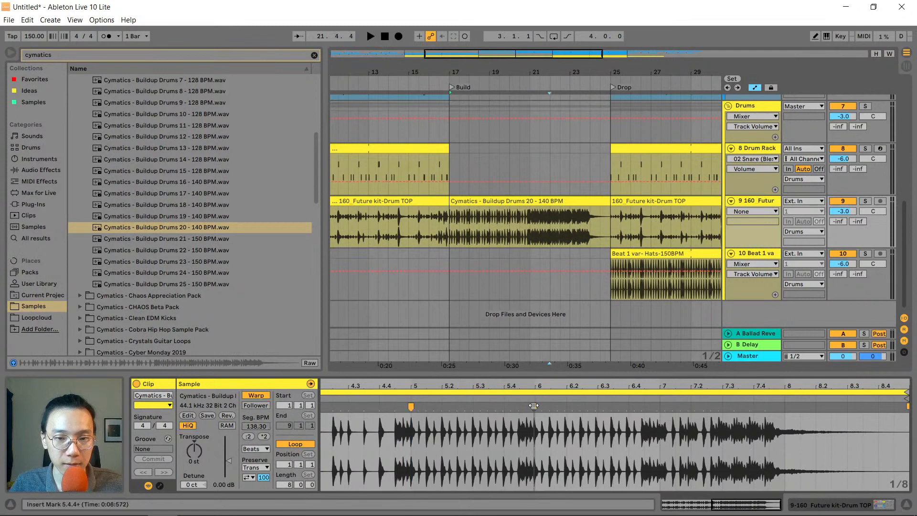
pyautogui.moveTo(533, 405); pyautogui.dragTo(536, 405)
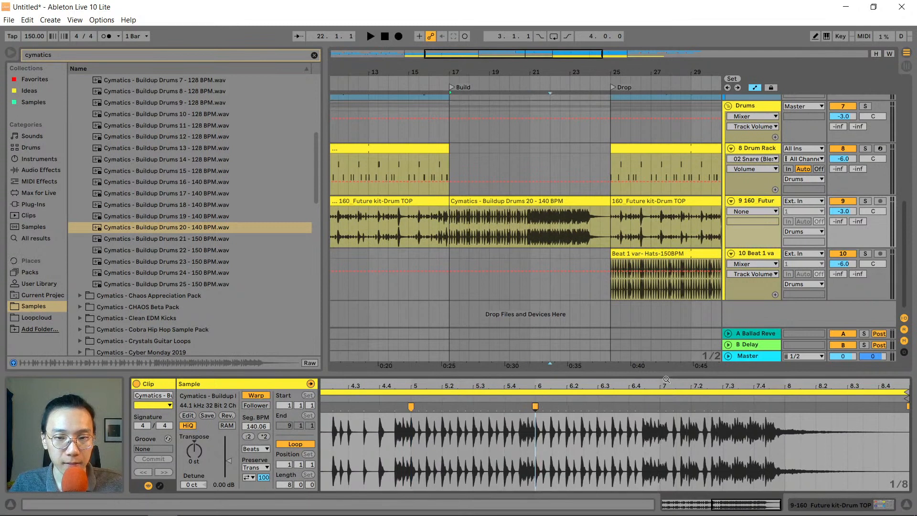
pyautogui.moveTo(666, 379); pyautogui.dragTo(657, 406)
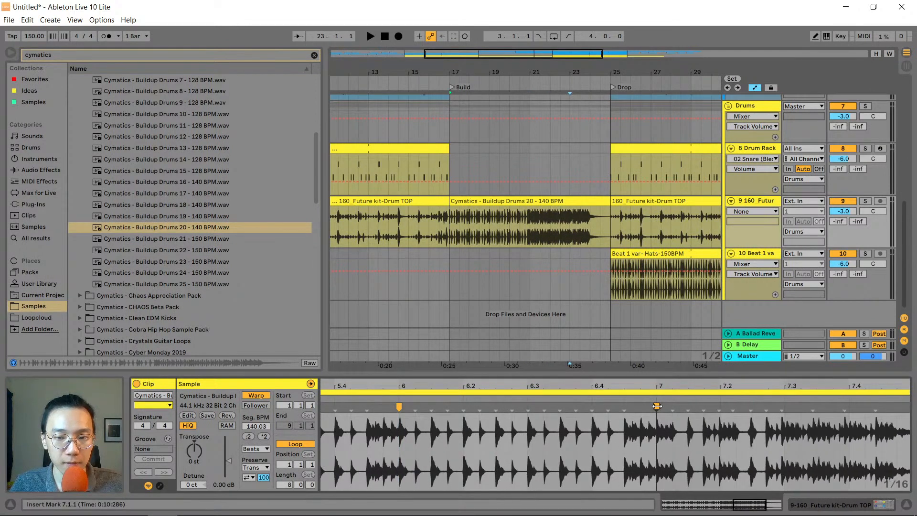
# Add a warp marker at 7.4.3 on the buildup clip's final hits and play the build from bars 20 and 21
pyautogui.click(511, 228)
pyautogui.press('space')
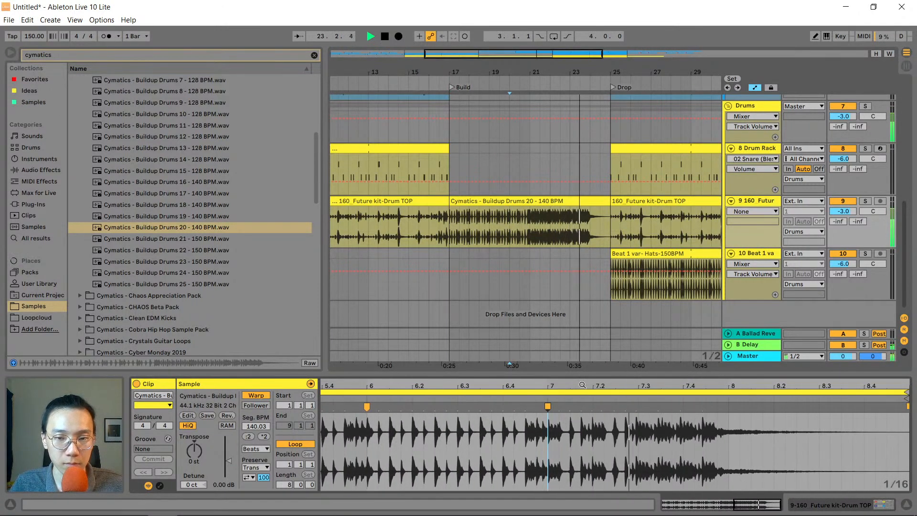
pyautogui.press('space')
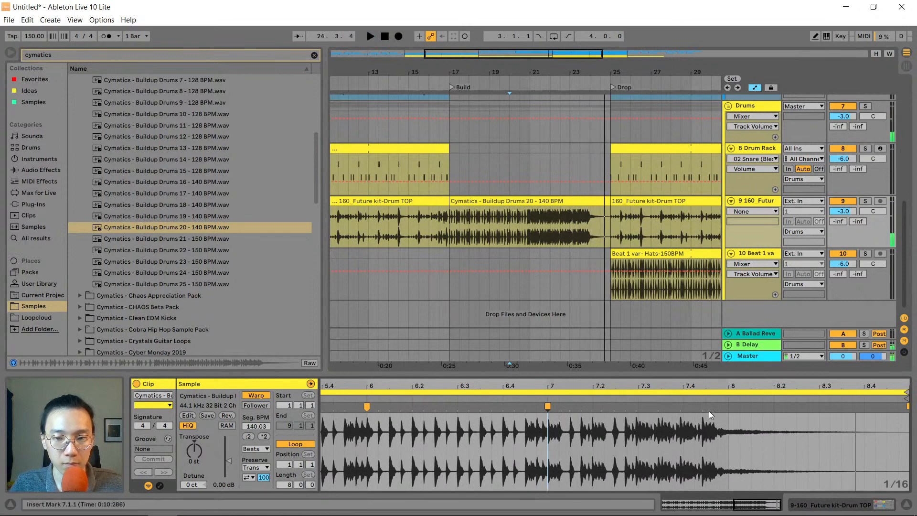
pyautogui.doubleClick(710, 407)
pyautogui.press('space')
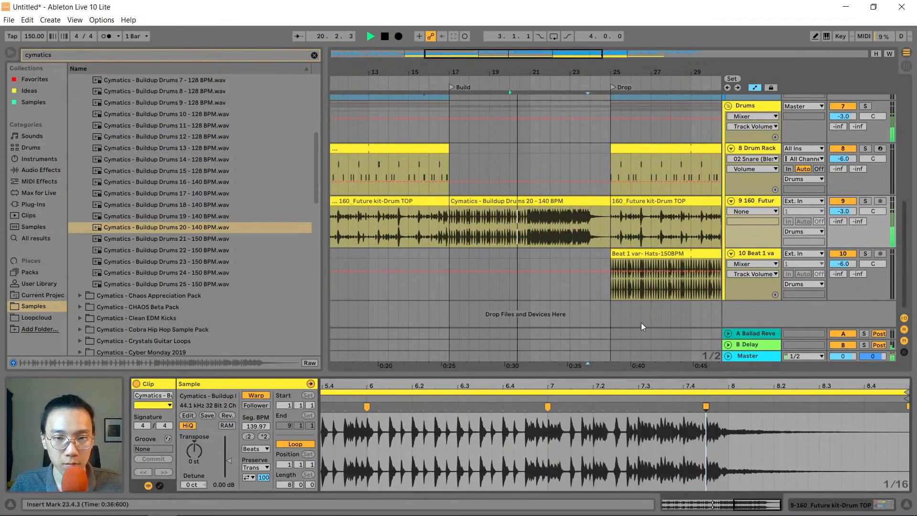
pyautogui.click(540, 226)
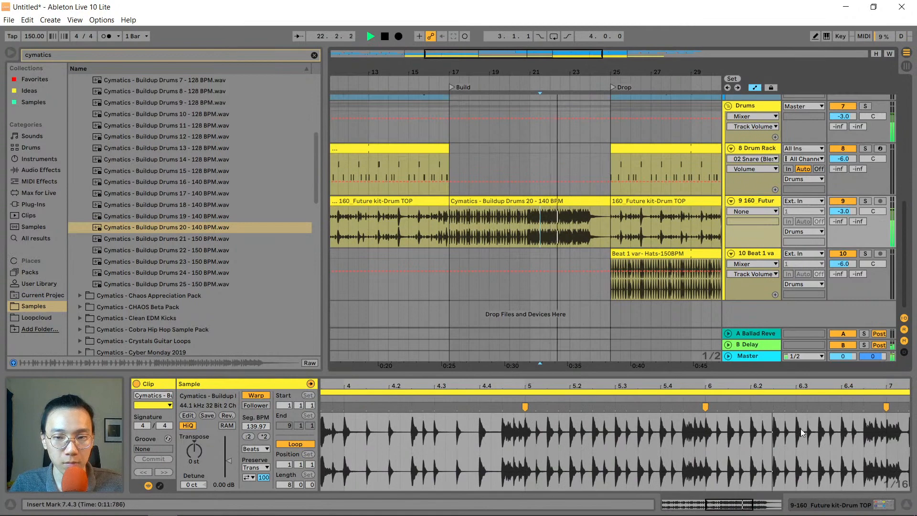
pyautogui.moveTo(798, 386); pyautogui.dragTo(586, 382)
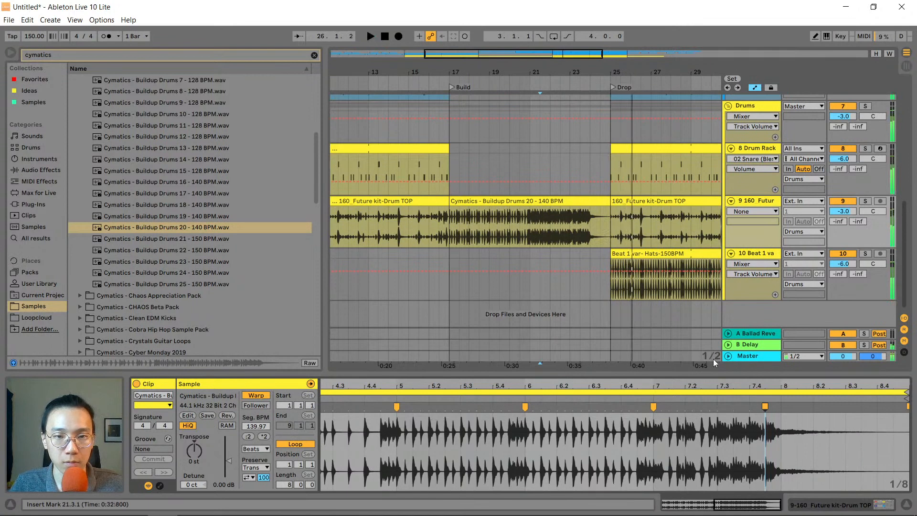
# Play the song from bar 15 through the build into the drop and bring the instrument tracks into view
pyautogui.click(419, 230)
pyautogui.press('space')
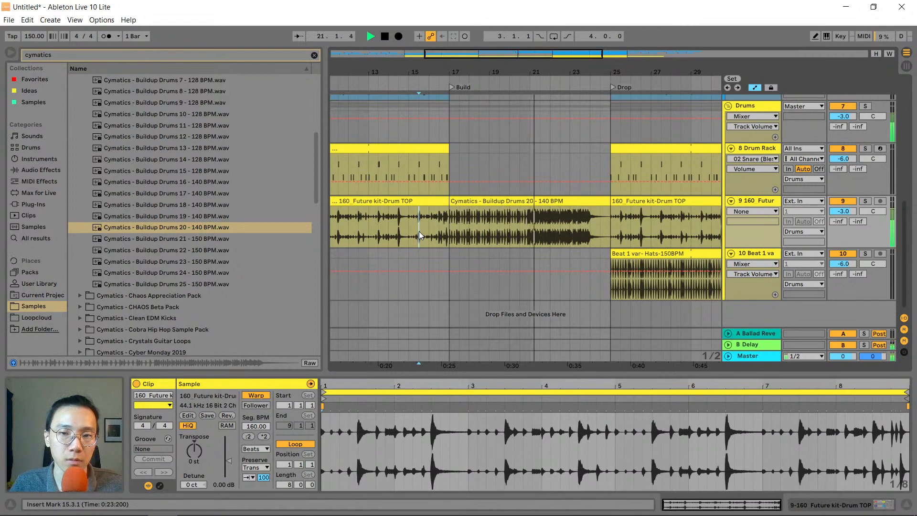
pyautogui.moveTo(603, 73); pyautogui.dragTo(467, 93)
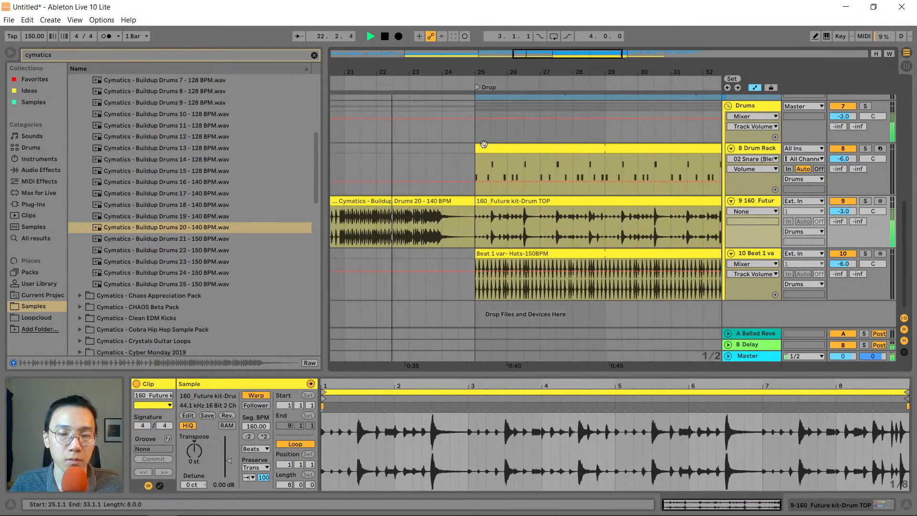
pyautogui.scroll(8, 483, 144)
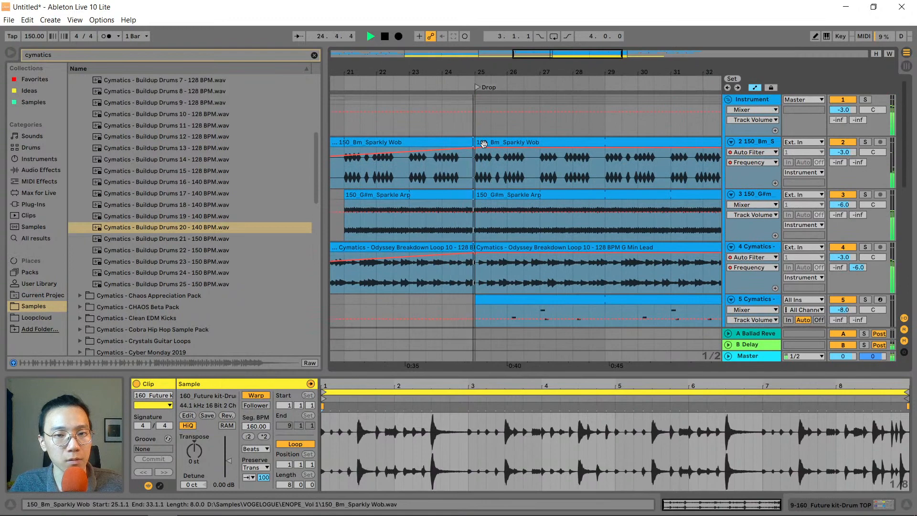
pyautogui.press('space')
# Shorten the build's Sparkle Arp clip on track 3 and Sparkly Wob clip on track 2 to end at bar 24
pyautogui.moveTo(459, 72); pyautogui.dragTo(554, 73)
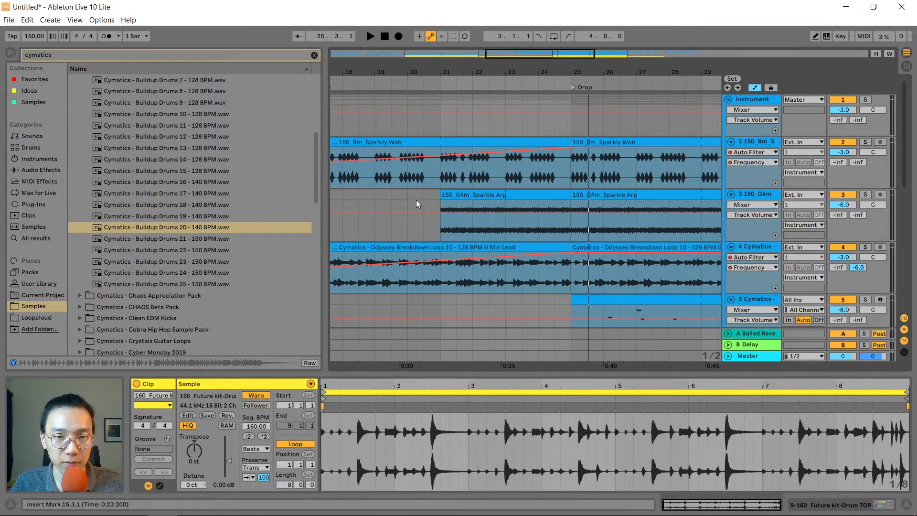
pyautogui.moveTo(444, 193)
pyautogui.mouseDown()
pyautogui.moveTo(469, 193)
pyautogui.moveTo(439, 193)
pyautogui.mouseUp()
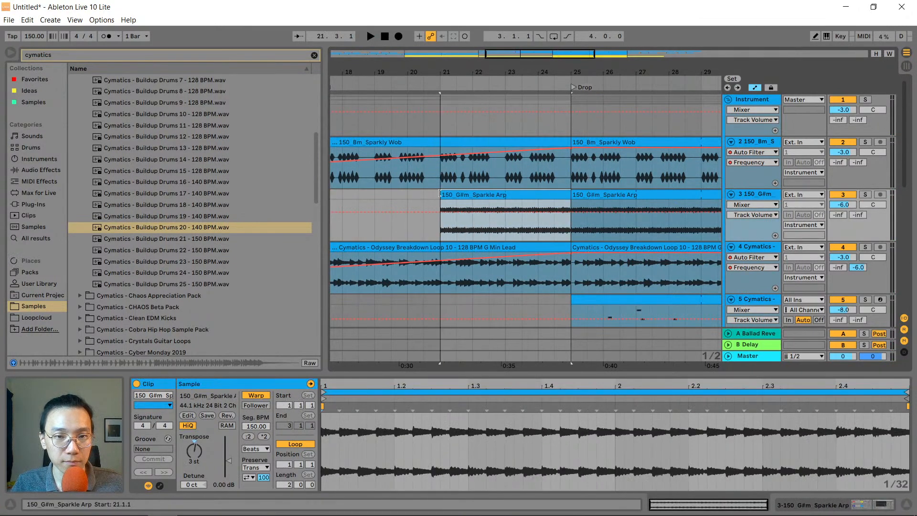
pyautogui.moveTo(570, 194); pyautogui.dragTo(539, 195)
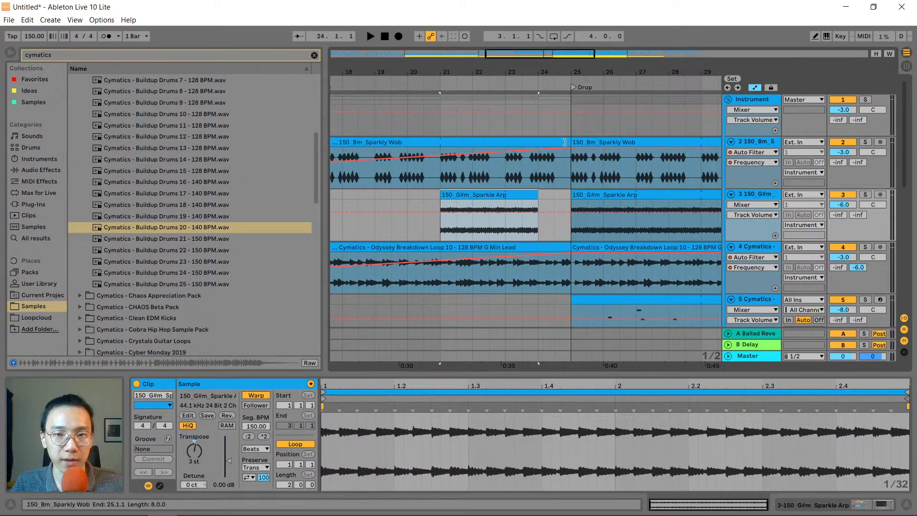
pyautogui.moveTo(569, 142); pyautogui.dragTo(531, 145)
# Play the transition into the drop from bar 22 and again from bar 21 to check the gap before it
pyautogui.click(491, 172)
pyautogui.press('space')
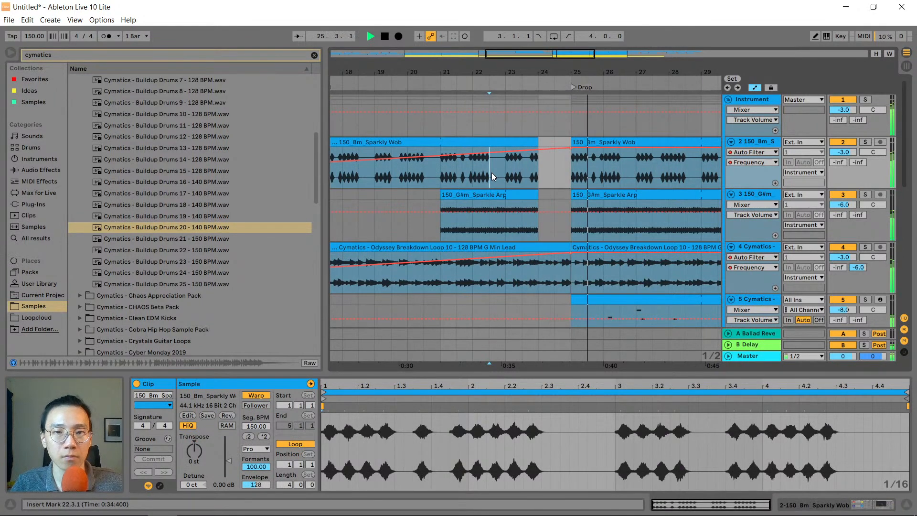
pyautogui.press('space')
pyautogui.press('space')
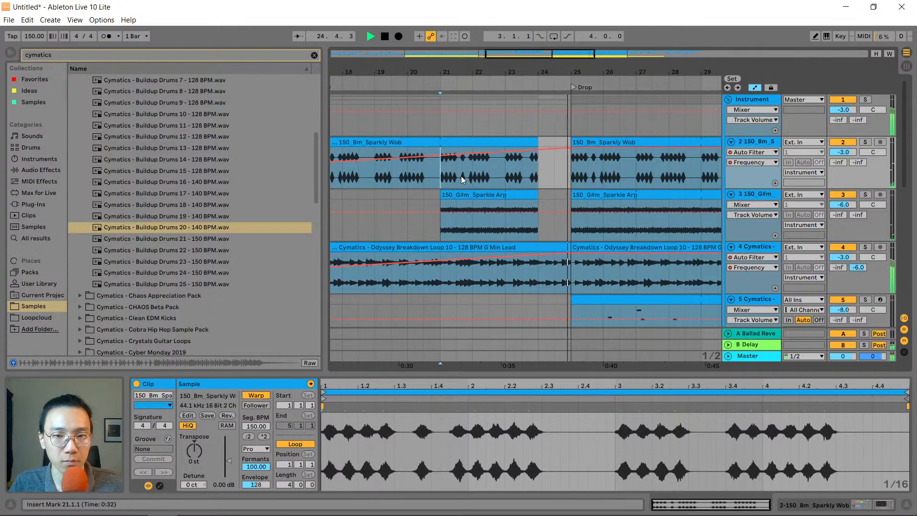
pyautogui.moveTo(500, 72); pyautogui.dragTo(499, 60)
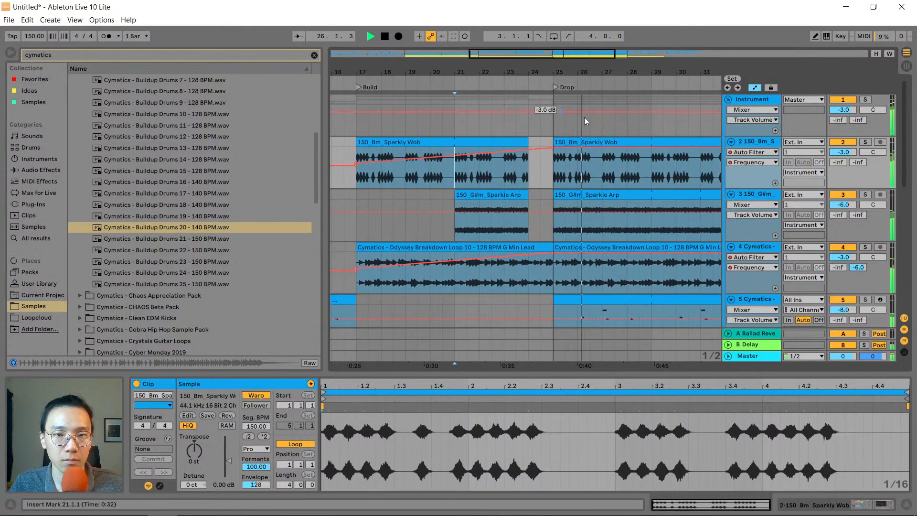
pyautogui.moveTo(556, 72); pyautogui.dragTo(564, 53)
pyautogui.press('space')
# Play the whole build from bar 17 into the drop and bring the drum tracks into view
pyautogui.click(421, 246)
pyautogui.press('space')
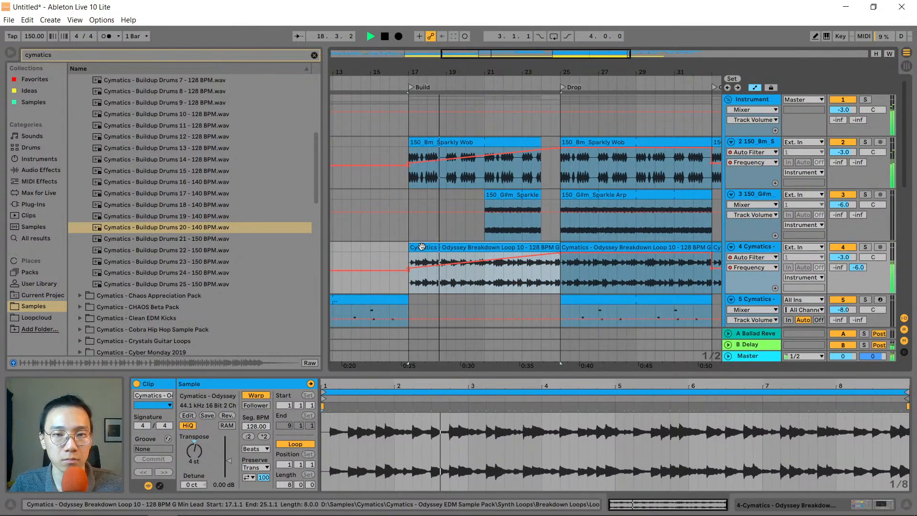
pyautogui.click(748, 195)
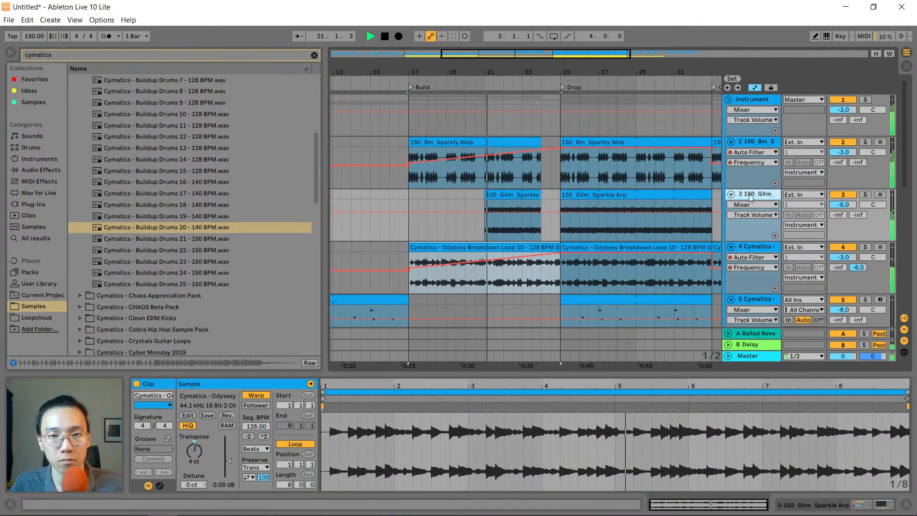
pyautogui.scroll(-10, 480, 258)
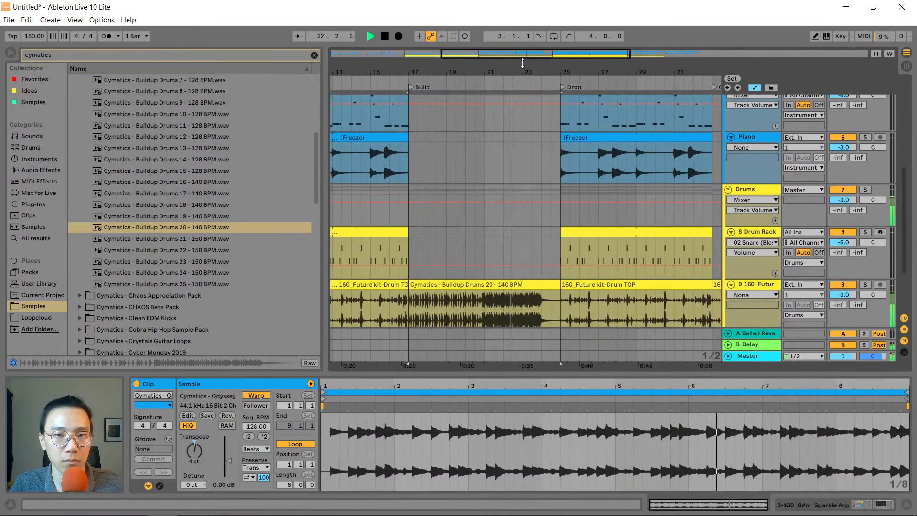
pyautogui.moveTo(523, 72); pyautogui.dragTo(523, 97)
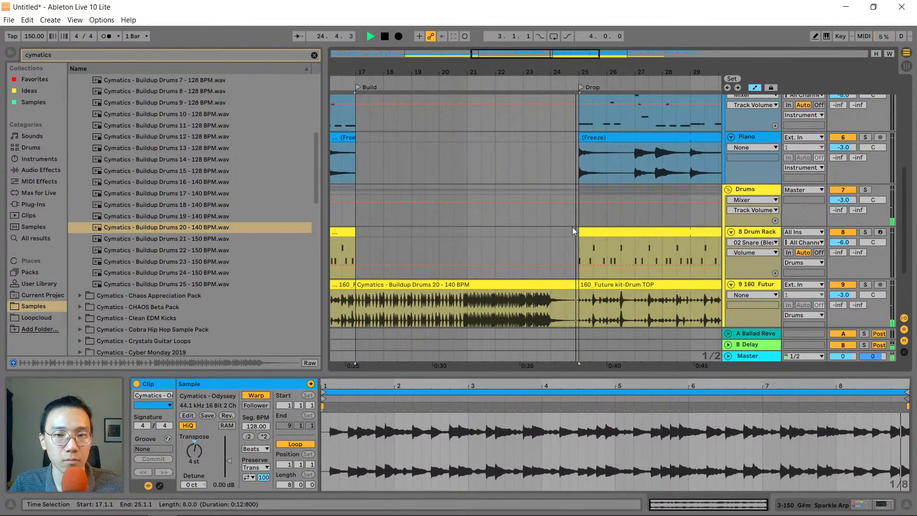
pyautogui.press('space')
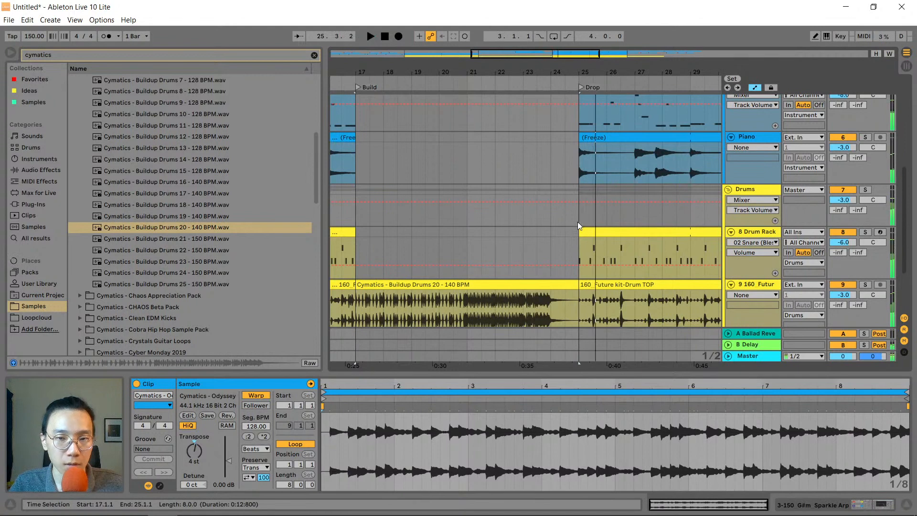
# Place a copy of the drop's Drum Rack pattern at bar 21 on track 8 and extend the clip to bar 24
pyautogui.click(592, 248)
pyautogui.moveTo(474, 249); pyautogui.dragTo(471, 244)
pyautogui.hotkey('ctrl', 'shift', 'm')
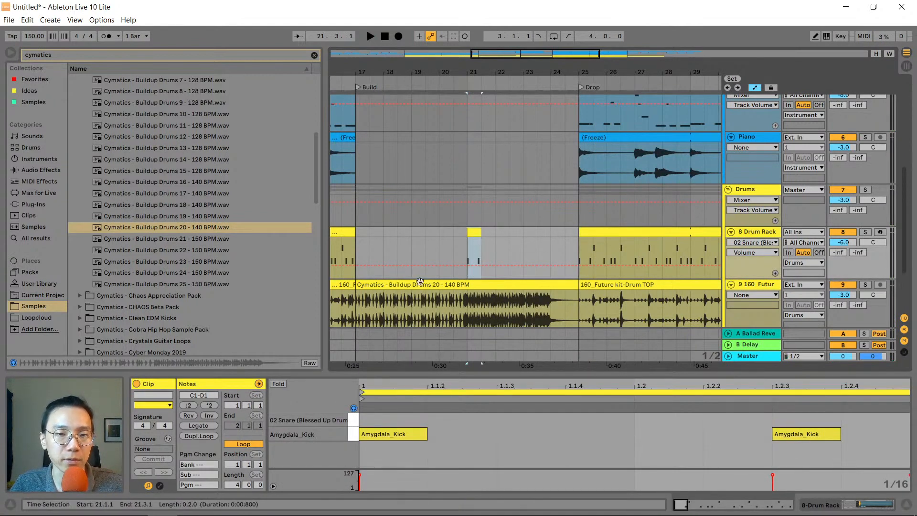
pyautogui.scroll(-1, 474, 227)
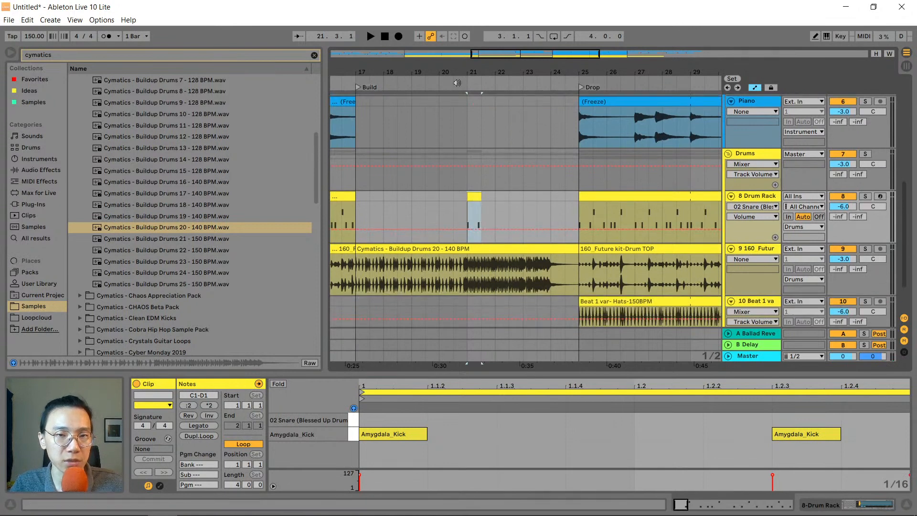
pyautogui.moveTo(463, 73); pyautogui.dragTo(463, 124)
pyautogui.moveTo(497, 197); pyautogui.dragTo(658, 196)
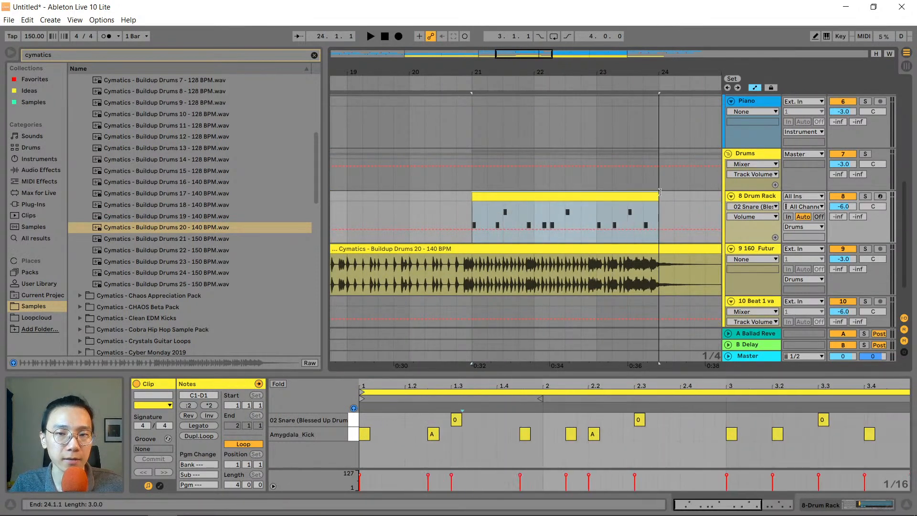
pyautogui.click(900, 458)
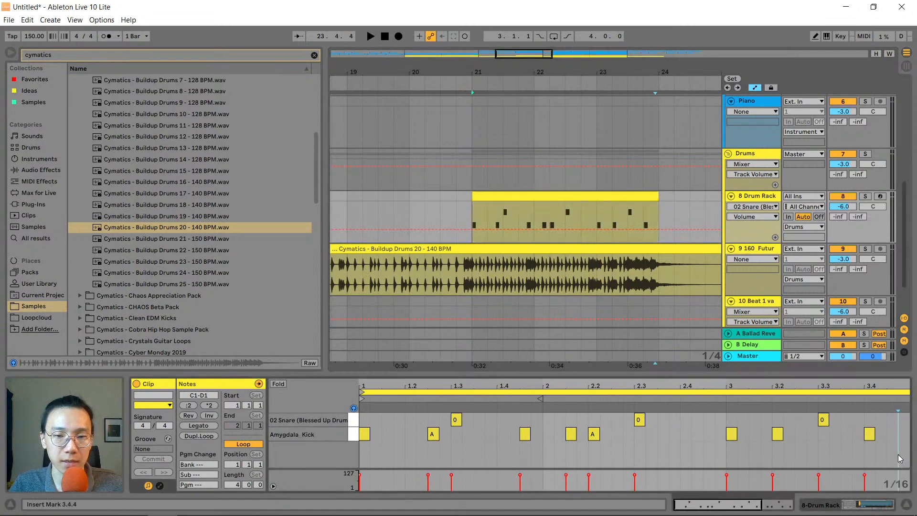
# Delete all snare notes and every kick except the first one from the build's Drum Rack clip
pyautogui.moveTo(895, 422); pyautogui.dragTo(426, 398)
pyautogui.press('Delete')
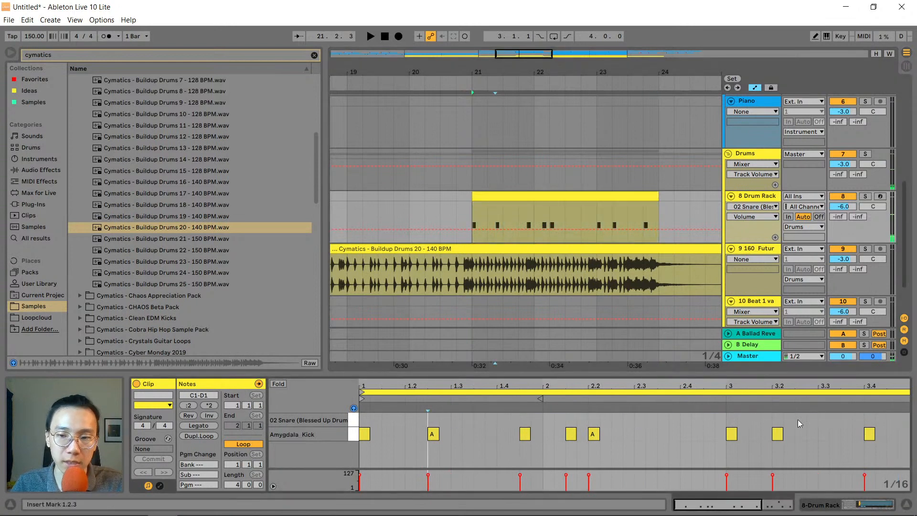
pyautogui.moveTo(881, 448); pyautogui.dragTo(405, 420)
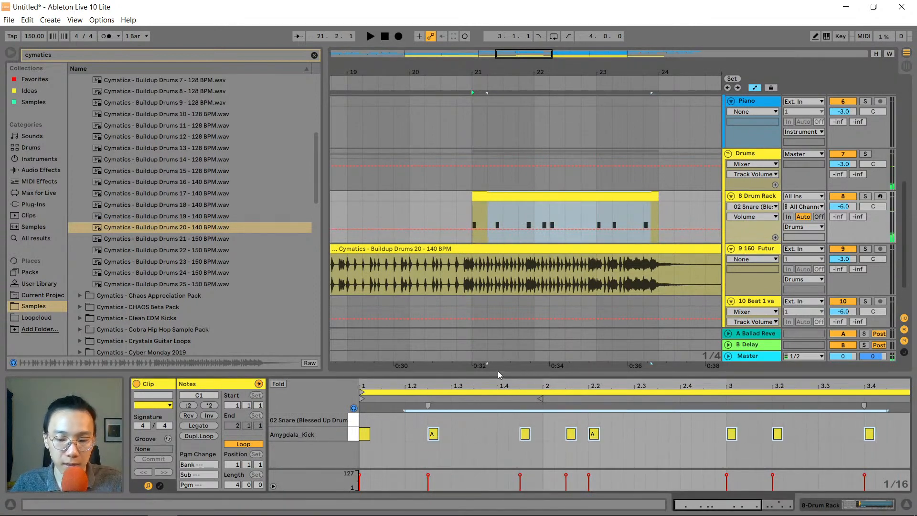
pyautogui.press('Delete')
pyautogui.click(429, 399)
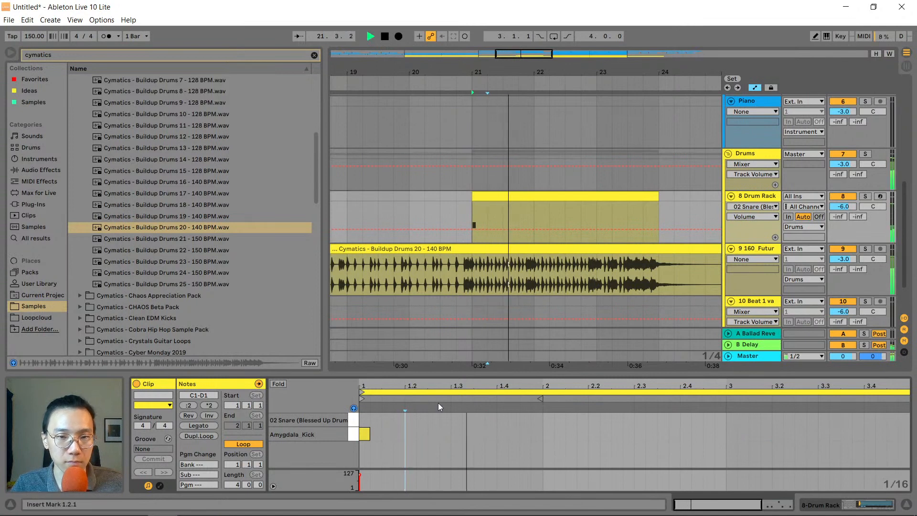
# Add Amygdala Kick notes at 2, 2.3, 3, 3.2, 3.3 and 3.4 in the build's Drum Rack clip and play them
pyautogui.doubleClick(548, 434)
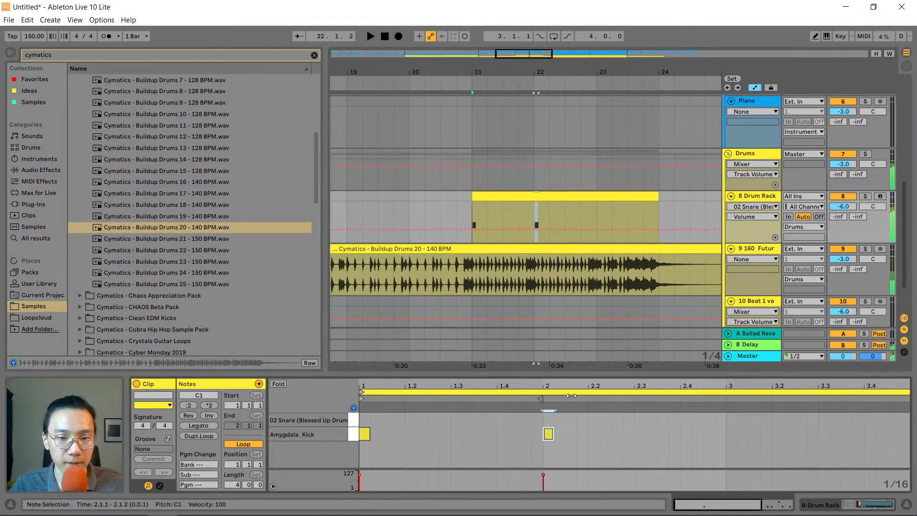
pyautogui.press('space')
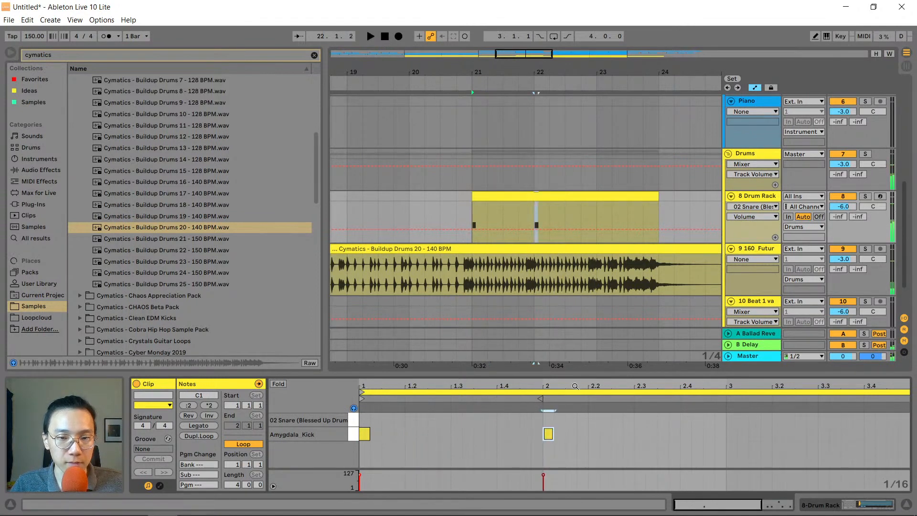
pyautogui.doubleClick(640, 434)
pyautogui.doubleClick(730, 434)
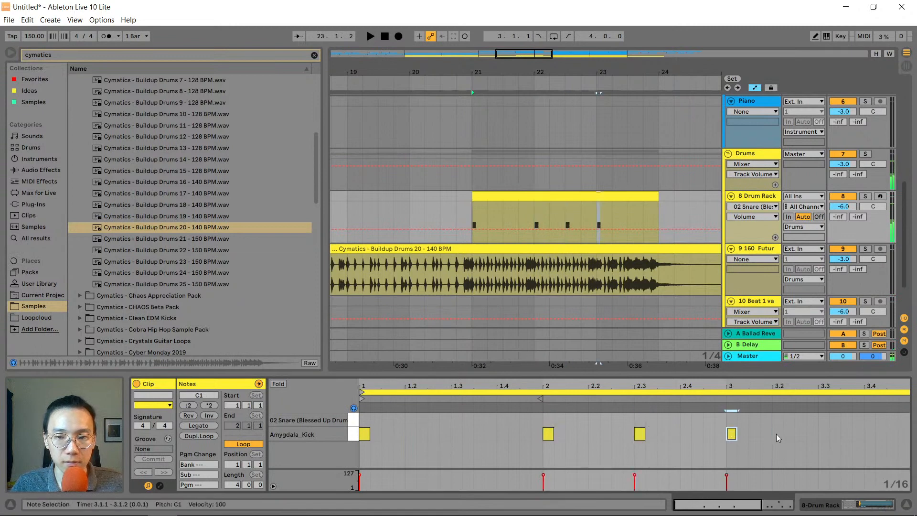
pyautogui.doubleClick(777, 433)
pyautogui.click(874, 436)
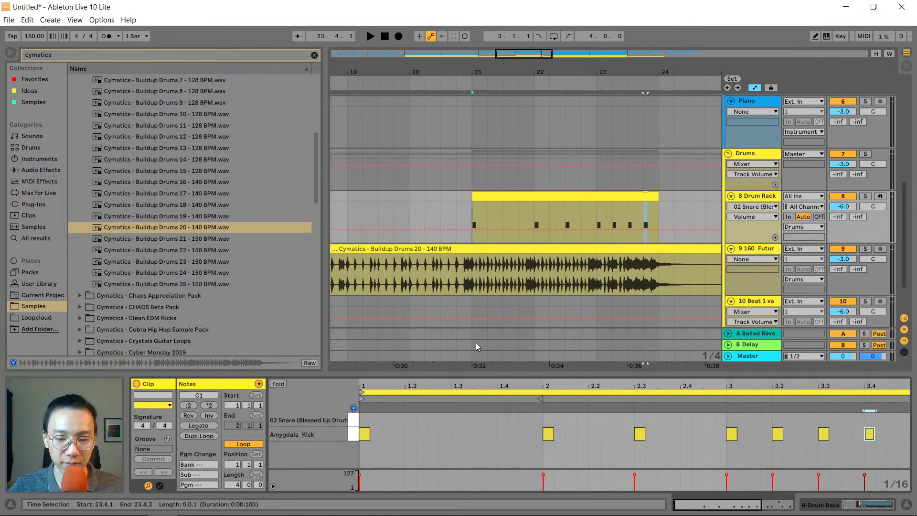
pyautogui.press('space')
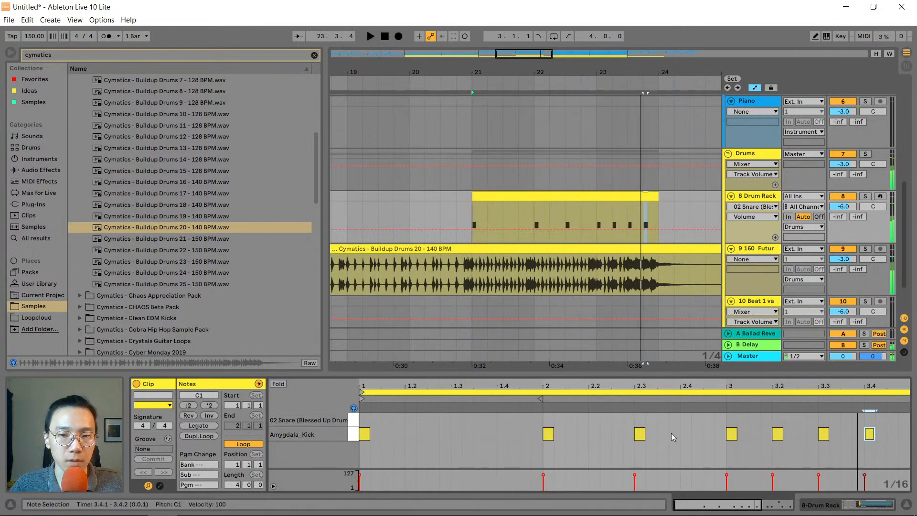
# Replace the kick at 2.3 with one at 2.4.3 and play the pattern from bar 22
pyautogui.doubleClick(708, 434)
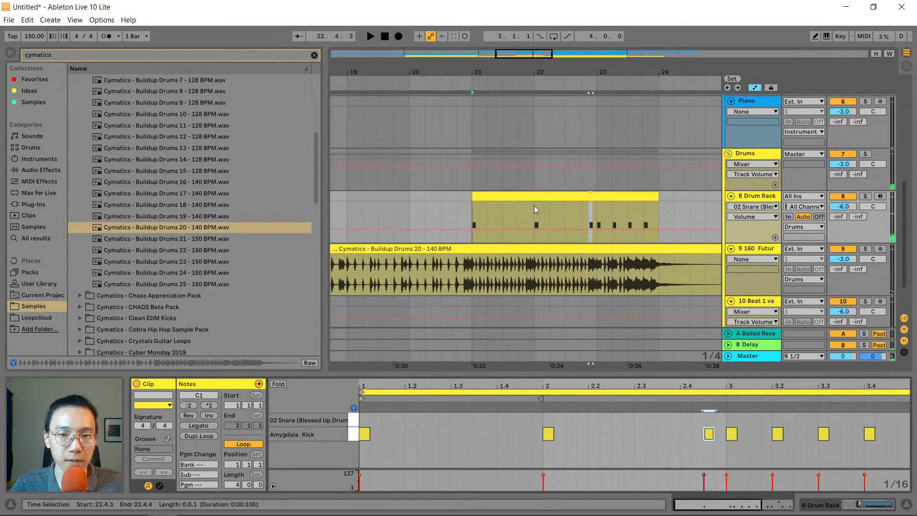
pyautogui.click(533, 208)
pyautogui.press('space')
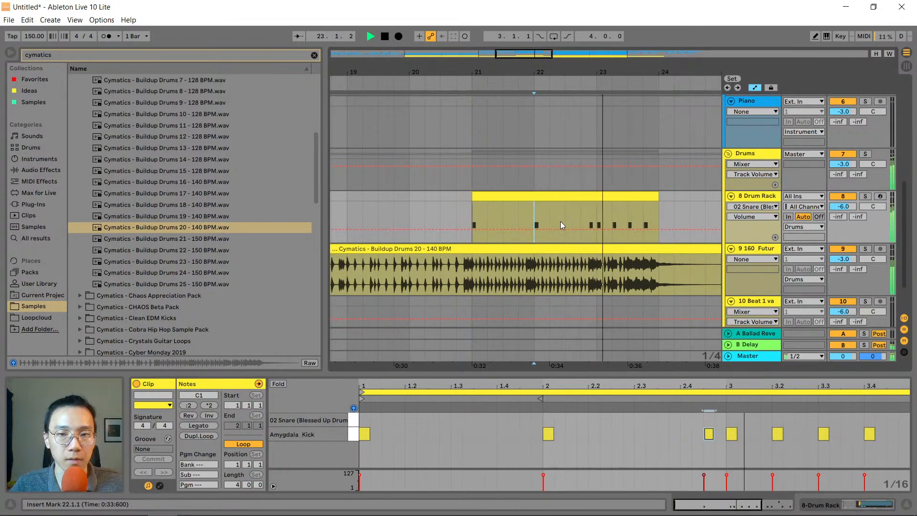
pyautogui.press('space')
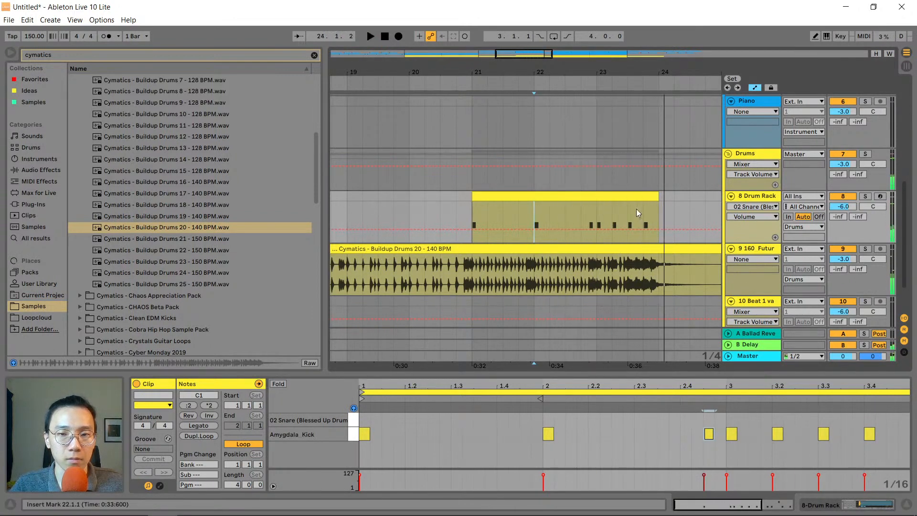
# Play the build's kick pattern from bar 21 to check it against the buildup drums
pyautogui.click(475, 209)
pyautogui.press('space')
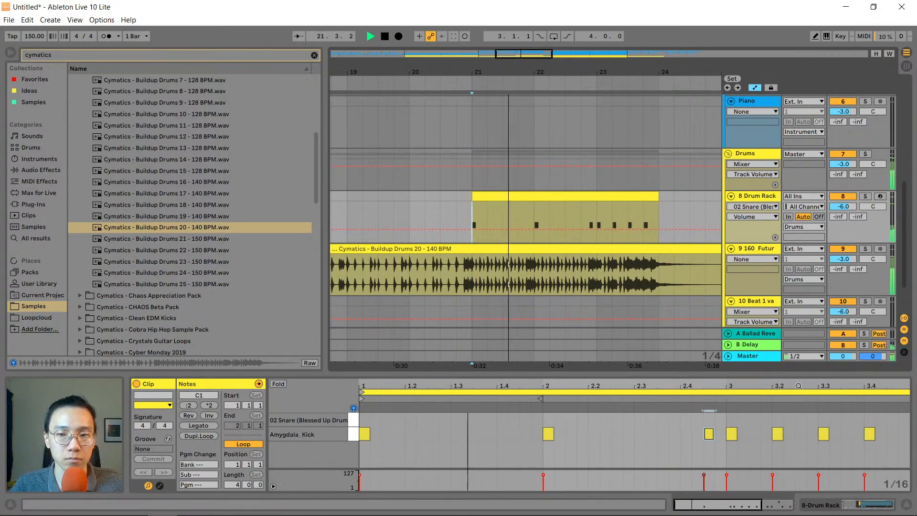
pyautogui.moveTo(547, 386); pyautogui.dragTo(557, 386)
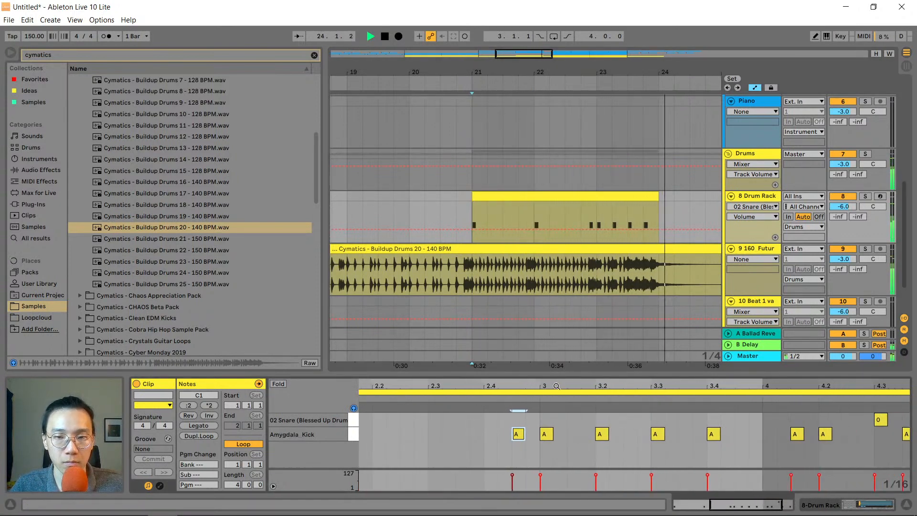
pyautogui.press('space')
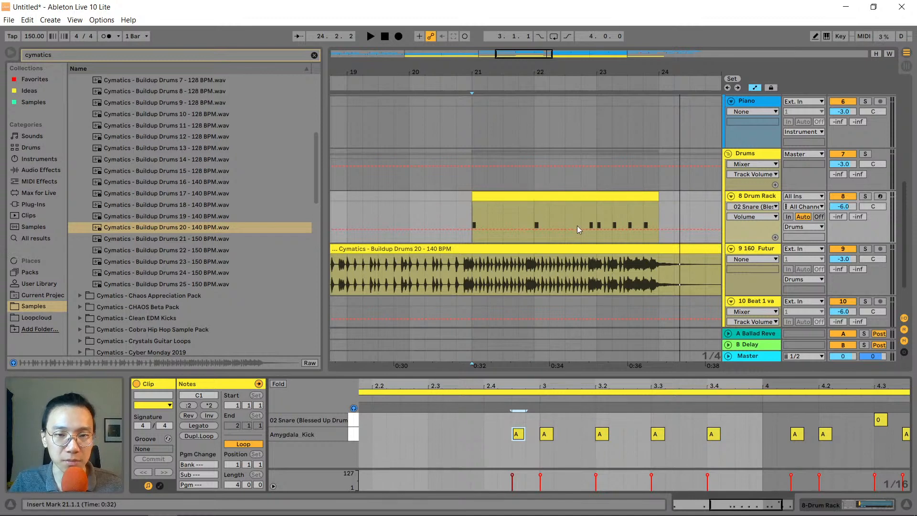
pyautogui.press('space')
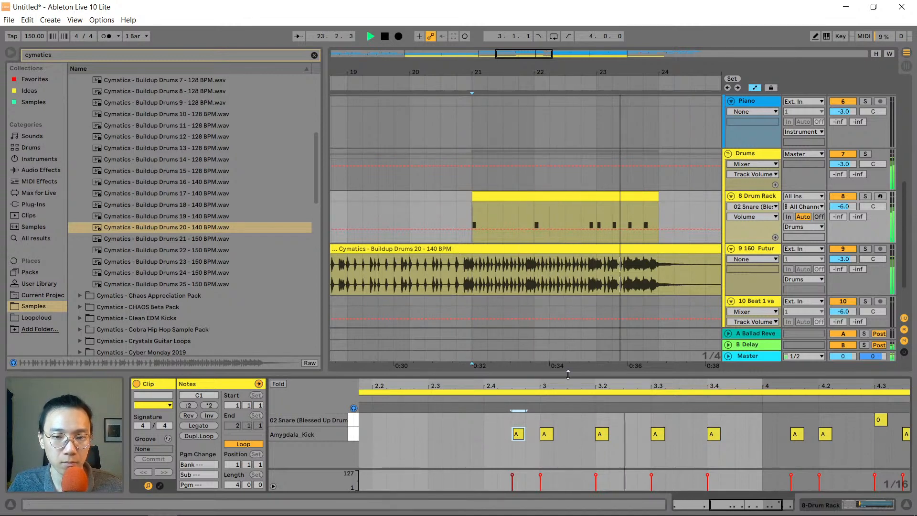
pyautogui.press('space')
# Move the kick at 2.4.3 one sixteenth later to 2.4.4 and play the build from 22.4
pyautogui.press('Right')
pyautogui.click(578, 217)
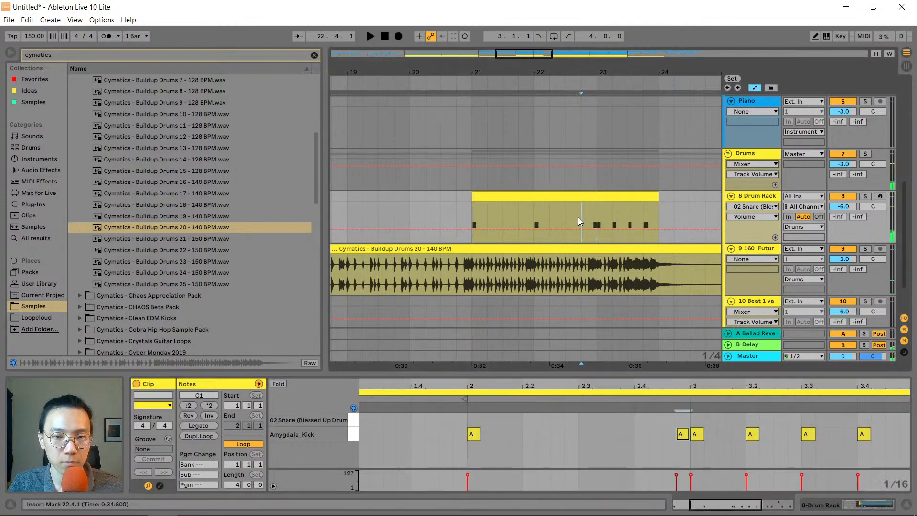
pyautogui.press('space')
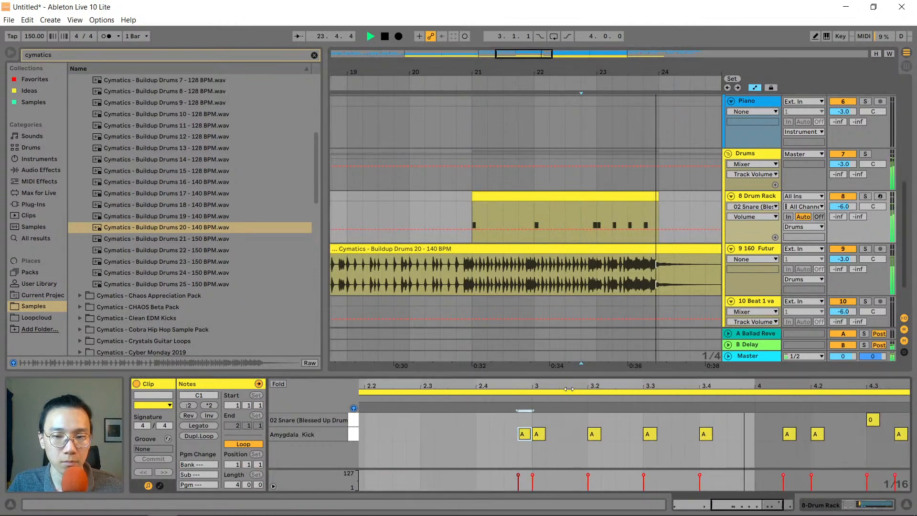
pyautogui.press('space')
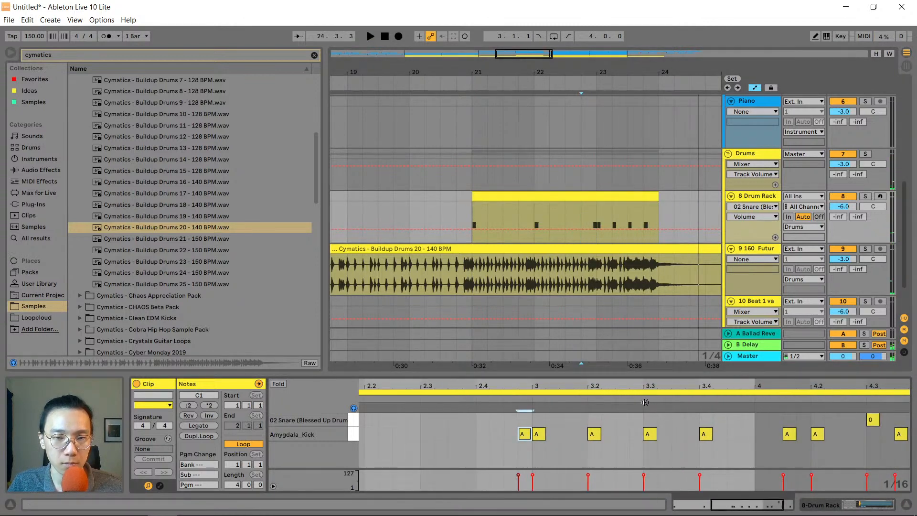
# Play the adjusted kick pattern from bar 22 and again from 22.4 to check the end of the build
pyautogui.click(533, 221)
pyautogui.press('space')
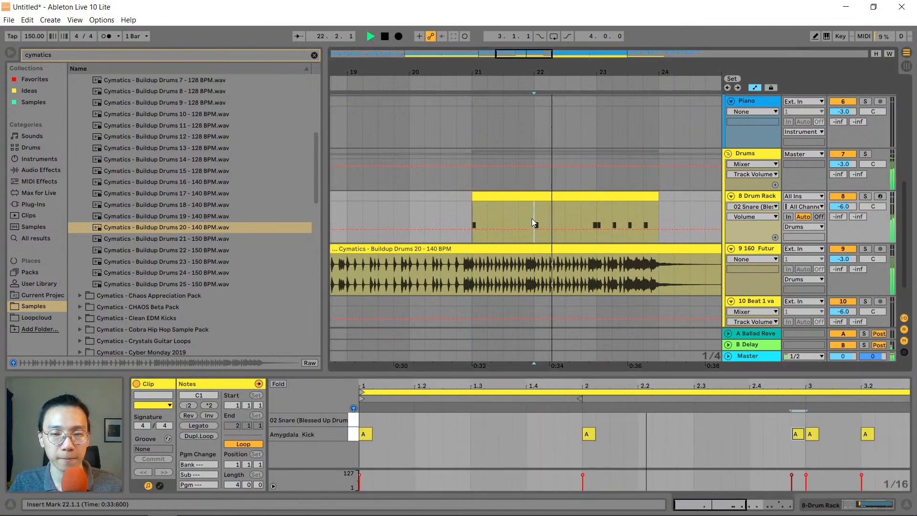
pyautogui.click(822, 391)
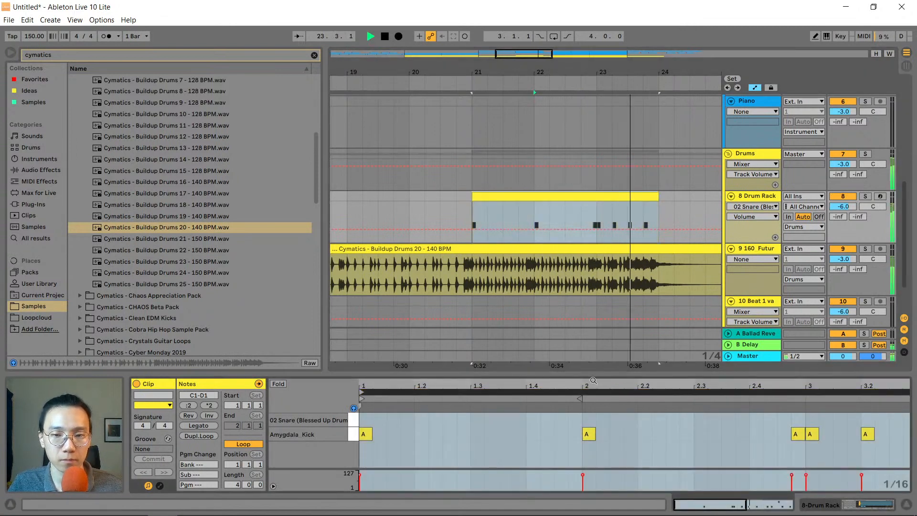
pyautogui.press('space')
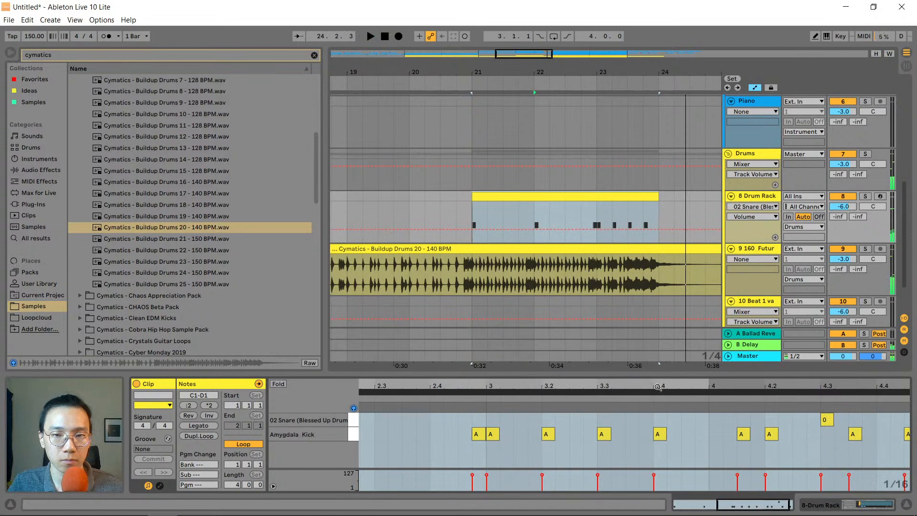
pyautogui.click(588, 217)
pyautogui.click(585, 212)
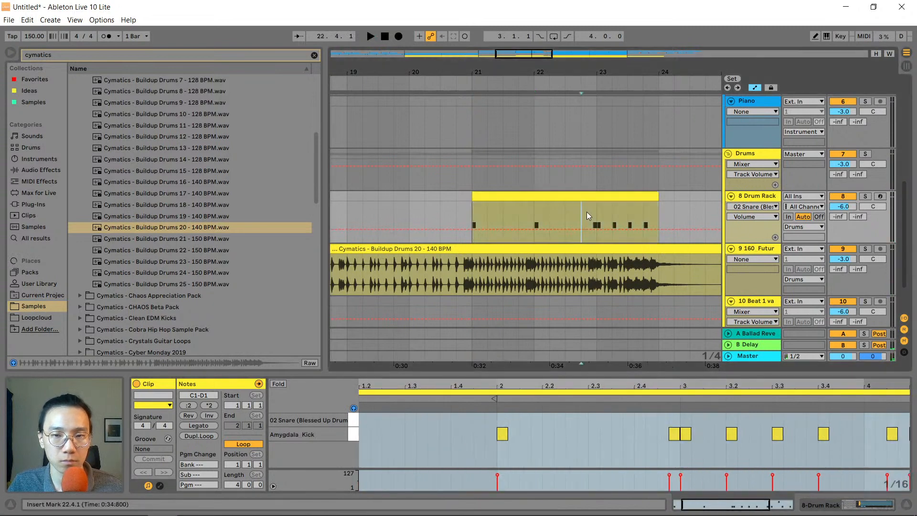
pyautogui.press('space')
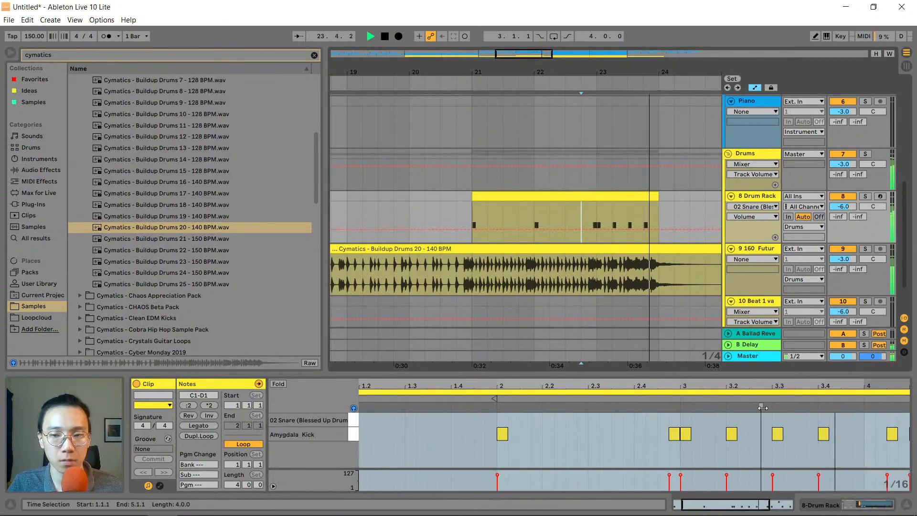
pyautogui.press('space')
# Extend the build's Drum Rack clip to 24.2.1 and add kicks at 3.4.4 and 4.1
pyautogui.click(859, 435)
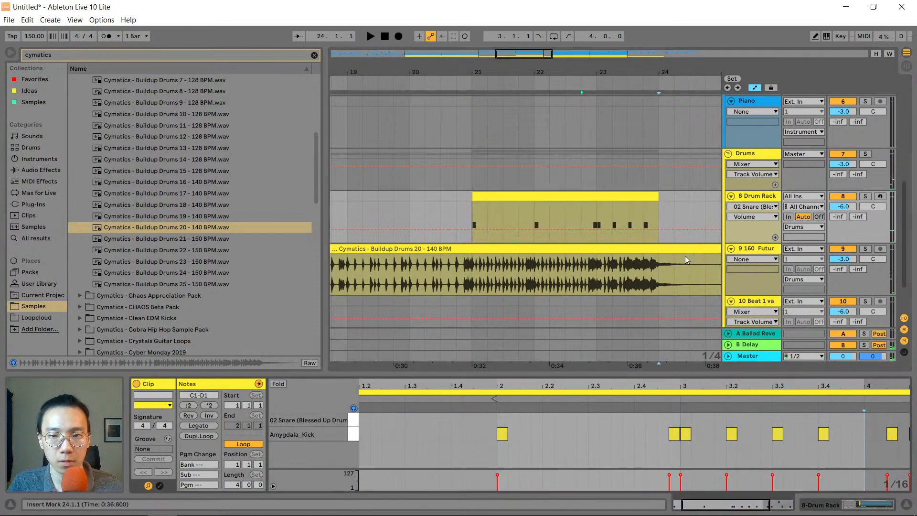
pyautogui.moveTo(654, 194); pyautogui.dragTo(670, 194)
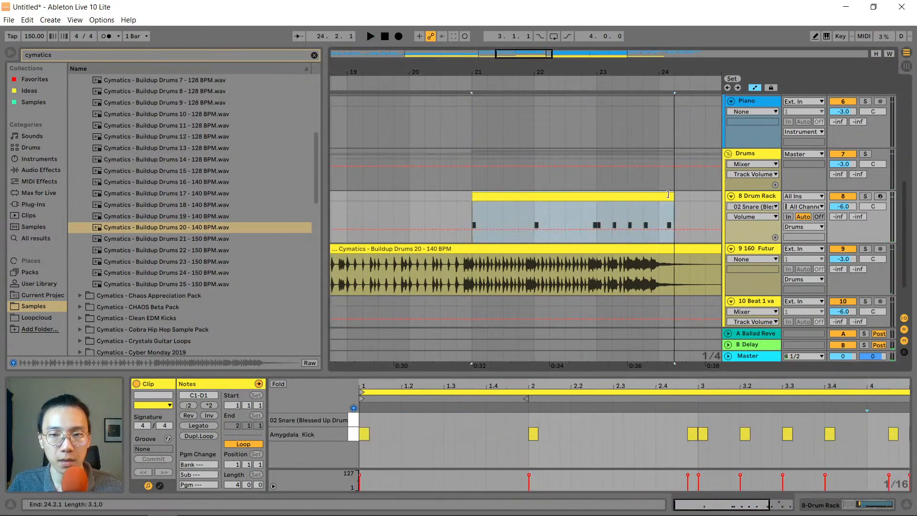
pyautogui.click(866, 435)
pyautogui.doubleClick(862, 434)
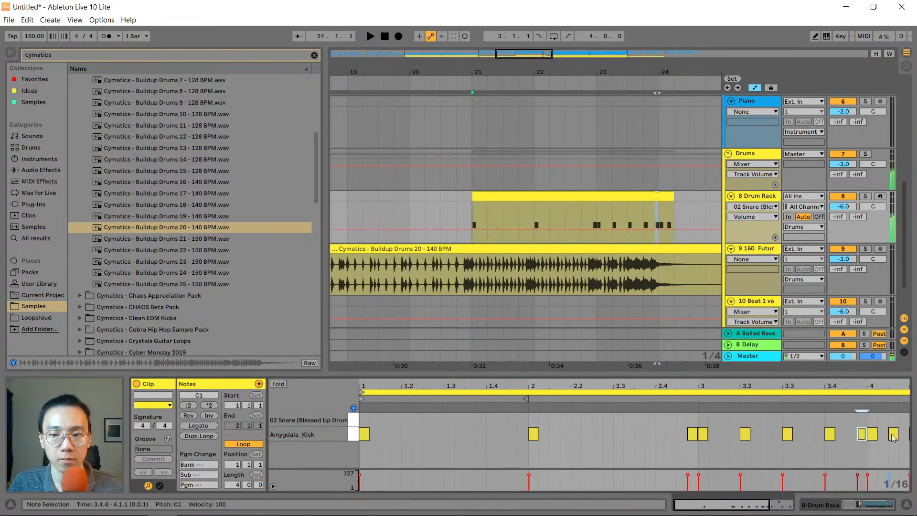
# Delete the clip's notes after the kick at 4.1 and play the transition from 22.4 into the drop
pyautogui.moveTo(881, 391); pyautogui.dragTo(907, 391)
pyautogui.moveTo(762, 422); pyautogui.dragTo(905, 454)
pyautogui.press('Delete')
pyautogui.click(581, 214)
pyautogui.press('space')
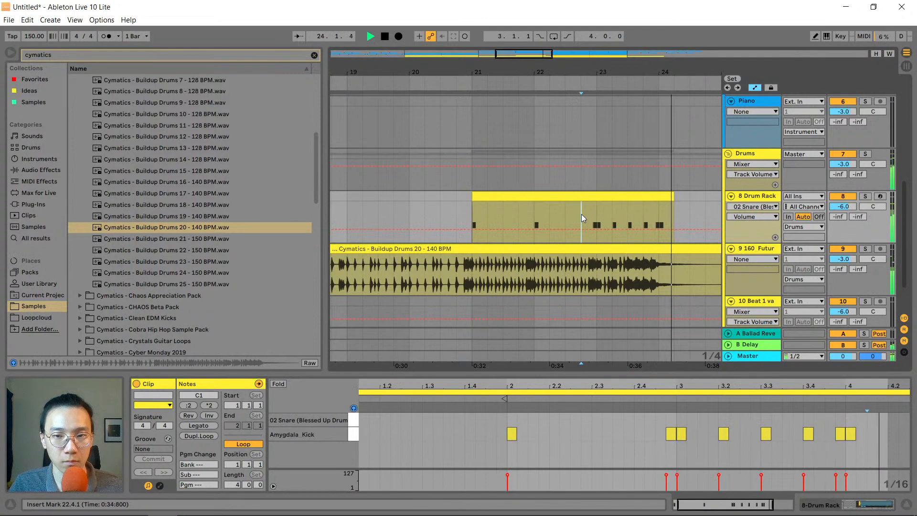
pyautogui.moveTo(591, 73); pyautogui.dragTo(509, 54)
pyautogui.scroll(-4, 595, 224)
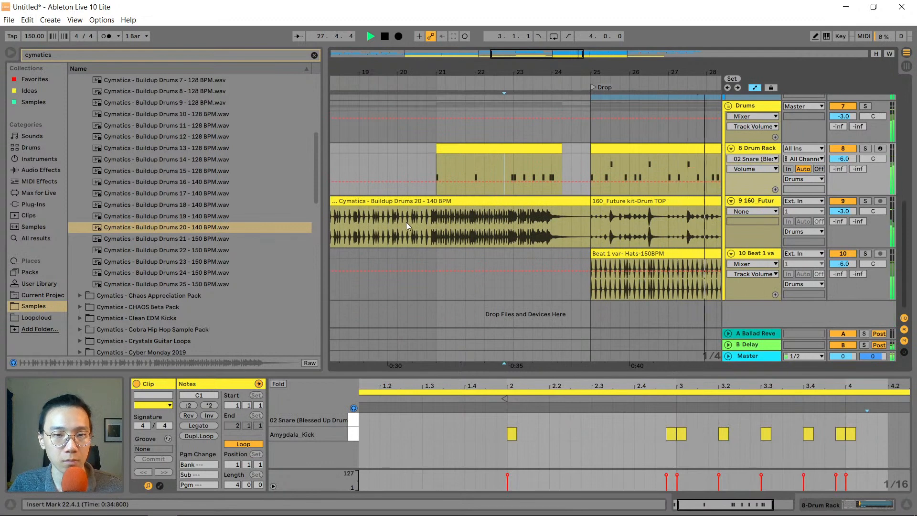
# Play the song from 20.3 through the drop into the outro and look over all tracks of the arrangement
pyautogui.click(419, 225)
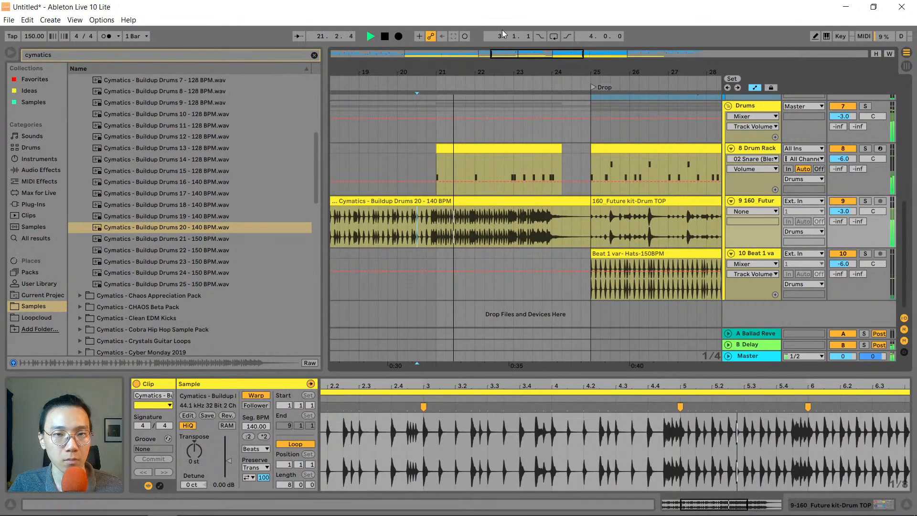
pyautogui.moveTo(505, 75); pyautogui.dragTo(505, 71)
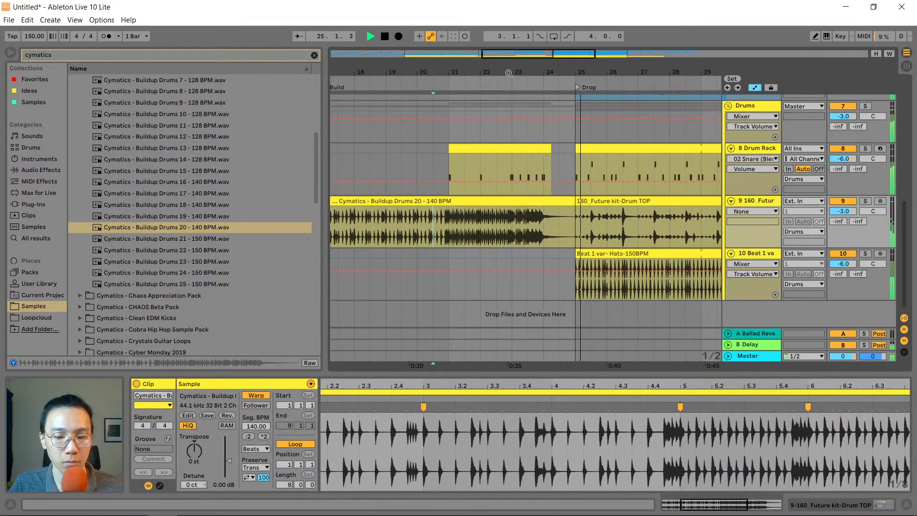
pyautogui.moveTo(509, 73); pyautogui.dragTo(557, 50)
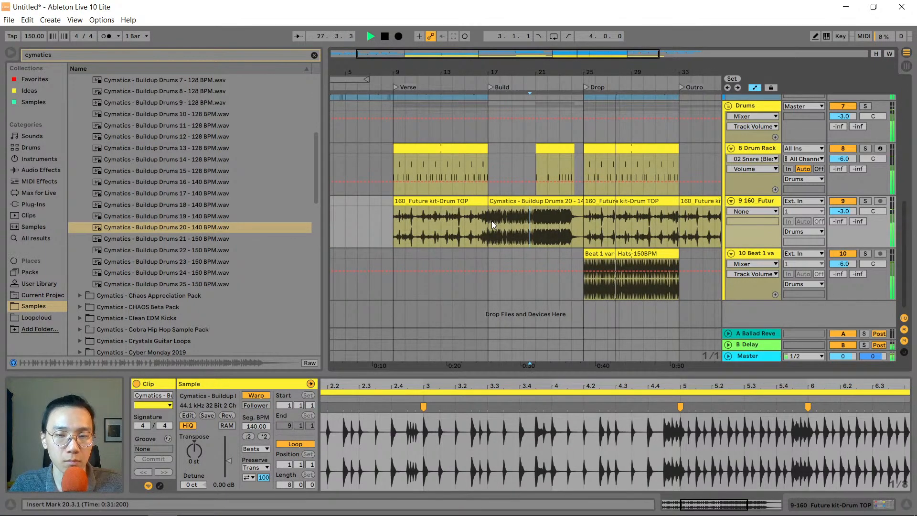
pyautogui.scroll(10, 503, 219)
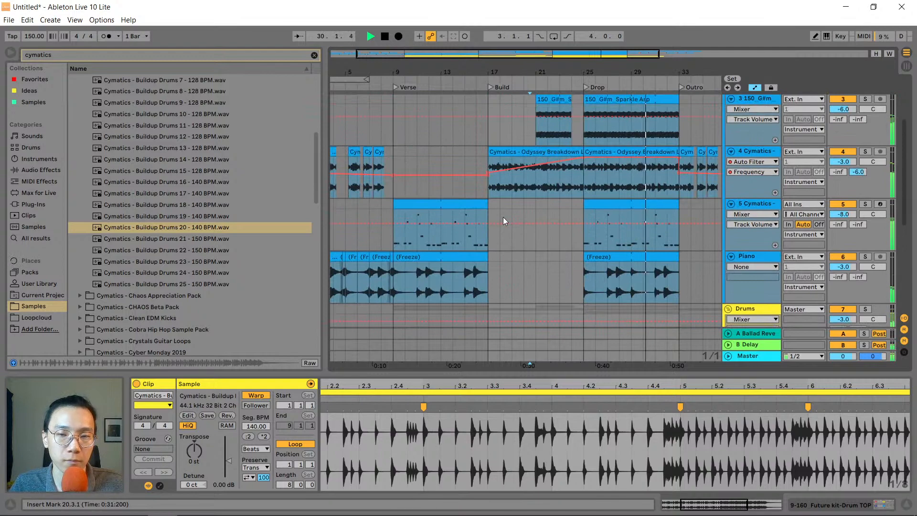
pyautogui.scroll(5, 573, 168)
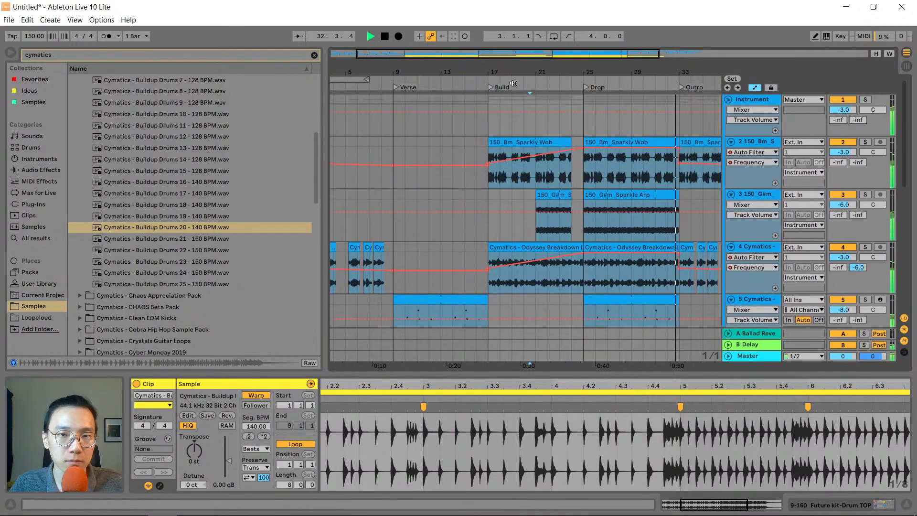
pyautogui.moveTo(510, 71); pyautogui.dragTo(500, 68)
pyautogui.scroll(-10, 520, 164)
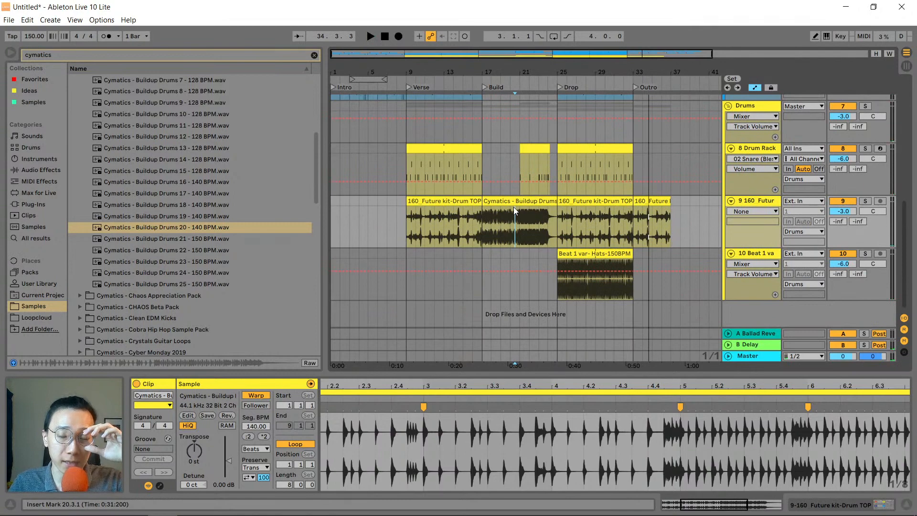
pyautogui.scroll(8, 557, 198)
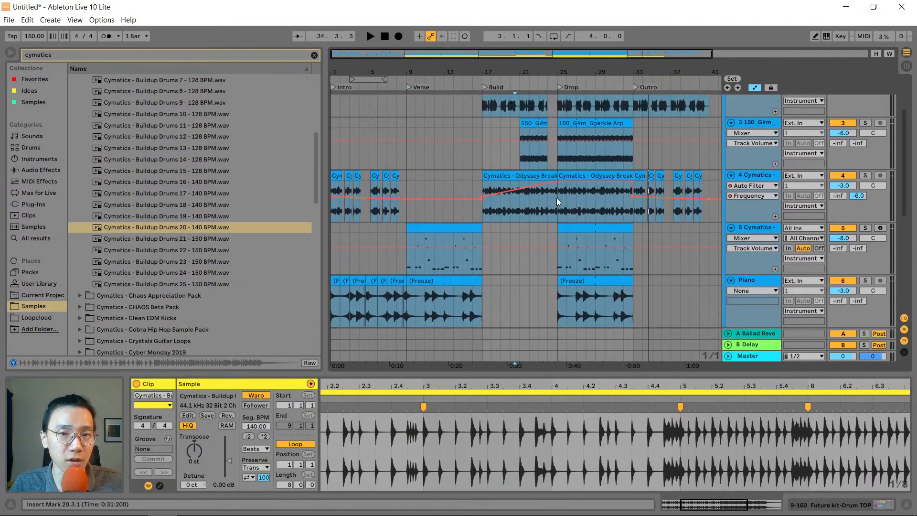
# Look over the instrument and drum tracks across the verse, build, drop and outro
pyautogui.scroll(3, 556, 197)
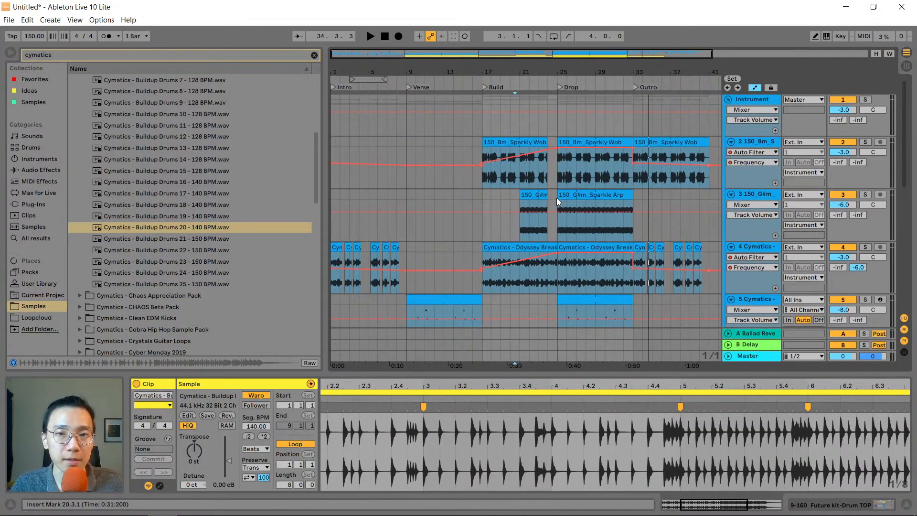
pyautogui.scroll(-5, 557, 198)
pyautogui.scroll(5, 557, 198)
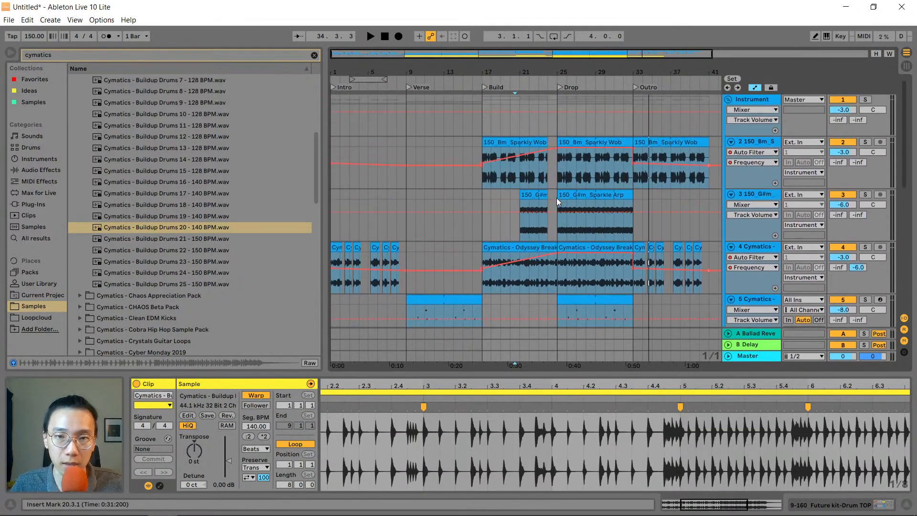
pyautogui.scroll(-1, 557, 201)
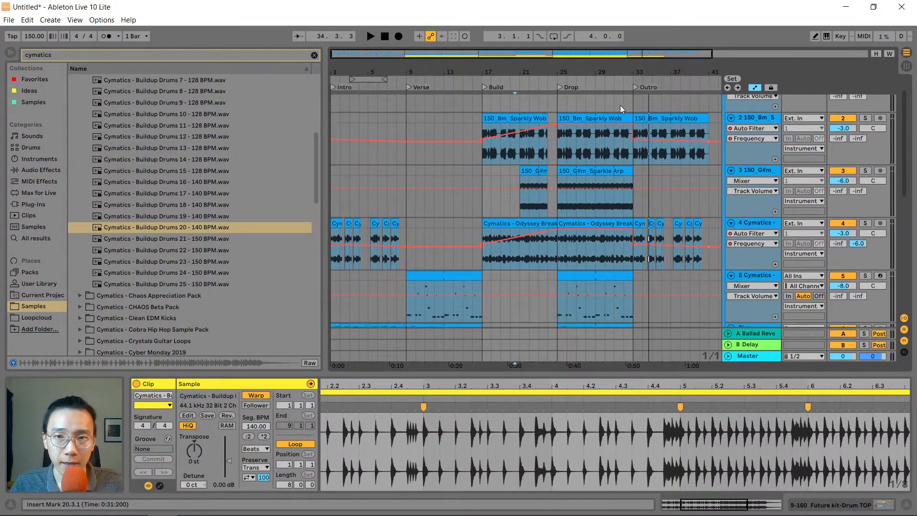
pyautogui.moveTo(618, 74); pyautogui.dragTo(592, 70)
pyautogui.scroll(-6, 561, 250)
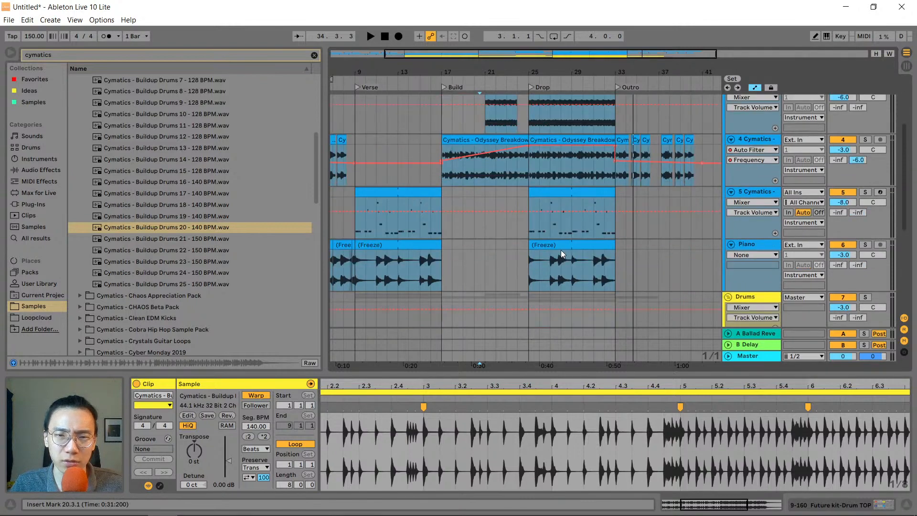
pyautogui.scroll(-5, 561, 254)
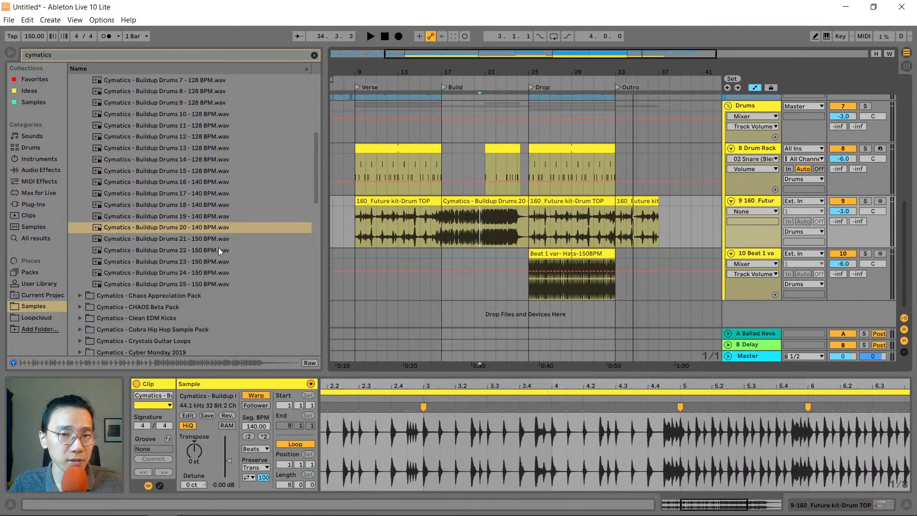
# Show the Drum Rack's pads and search the Samples category for "crash"
pyautogui.click(571, 165)
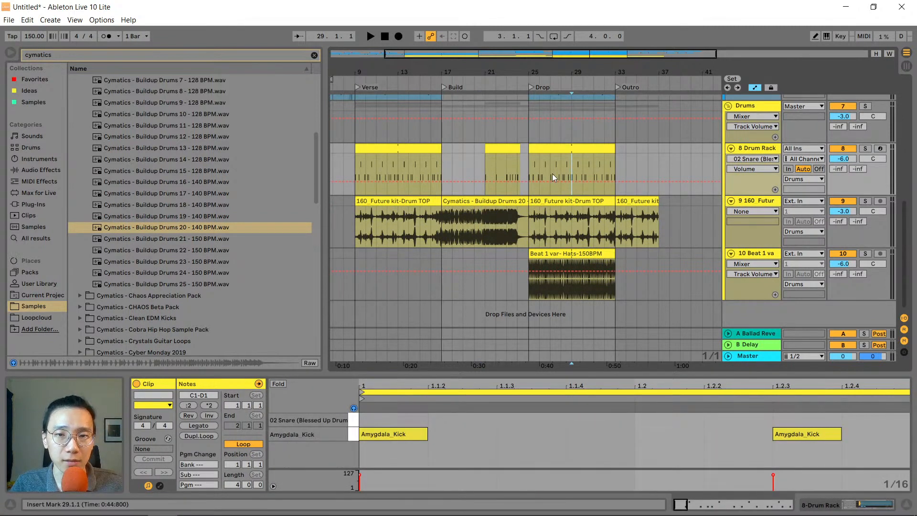
pyautogui.click(557, 148)
pyautogui.click(766, 152)
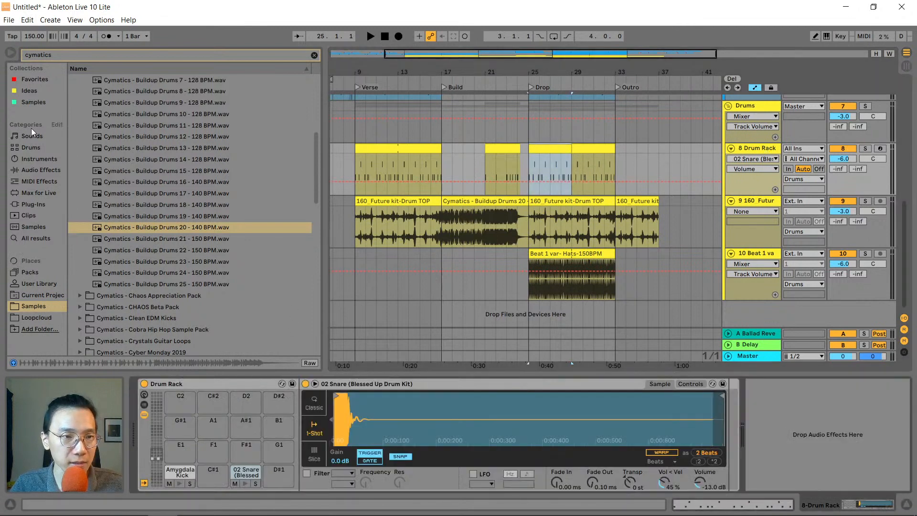
pyautogui.click(55, 57)
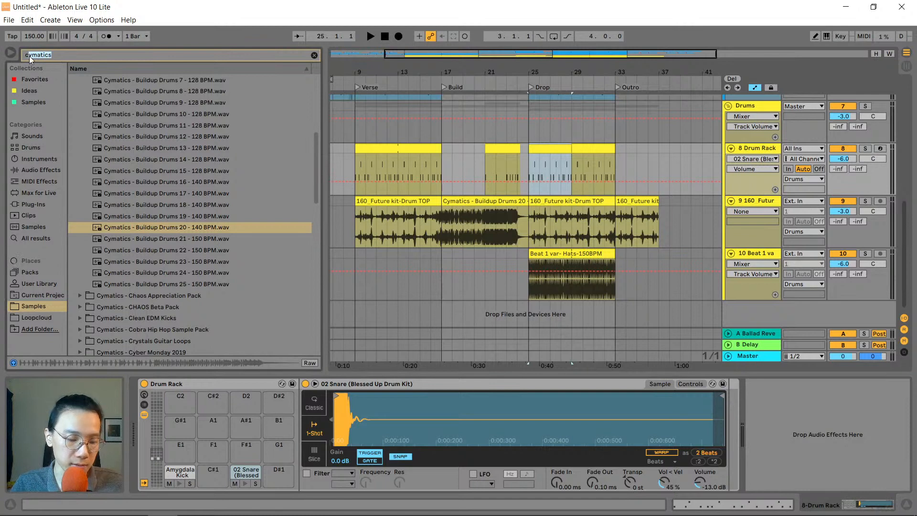
pyautogui.write('crash')
pyautogui.click(34, 101)
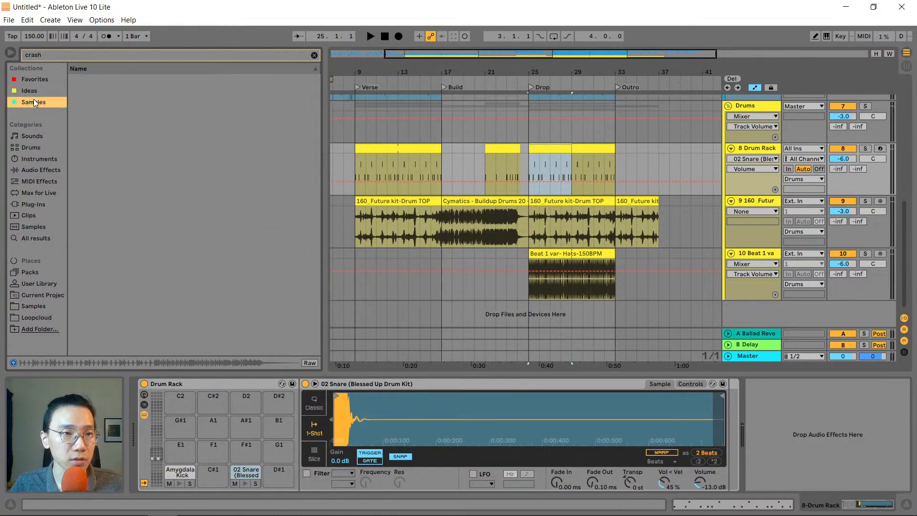
pyautogui.click(45, 227)
pyautogui.scroll(-5, 167, 205)
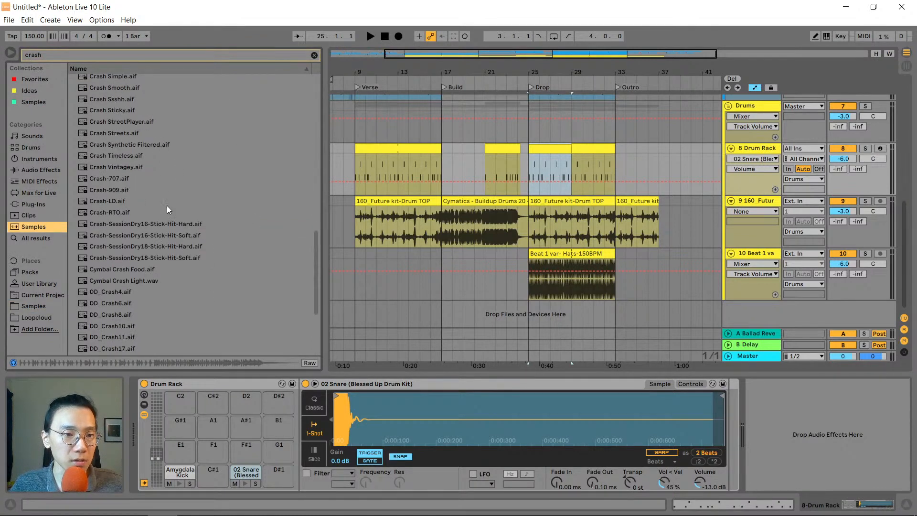
# Load Crash-SessionDry16-Stick-Hit-Hard.aif onto Drum Rack pad E1 and Crash-SessionDry16-Stick-Hit-Soft.aif onto pad F1
pyautogui.click(178, 188)
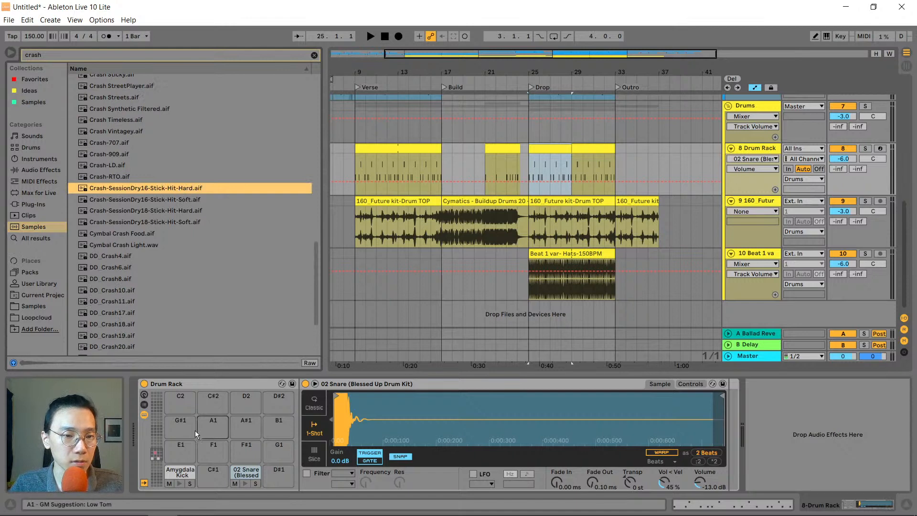
pyautogui.moveTo(180, 445); pyautogui.dragTo(182, 448)
pyautogui.moveTo(190, 200); pyautogui.dragTo(215, 250)
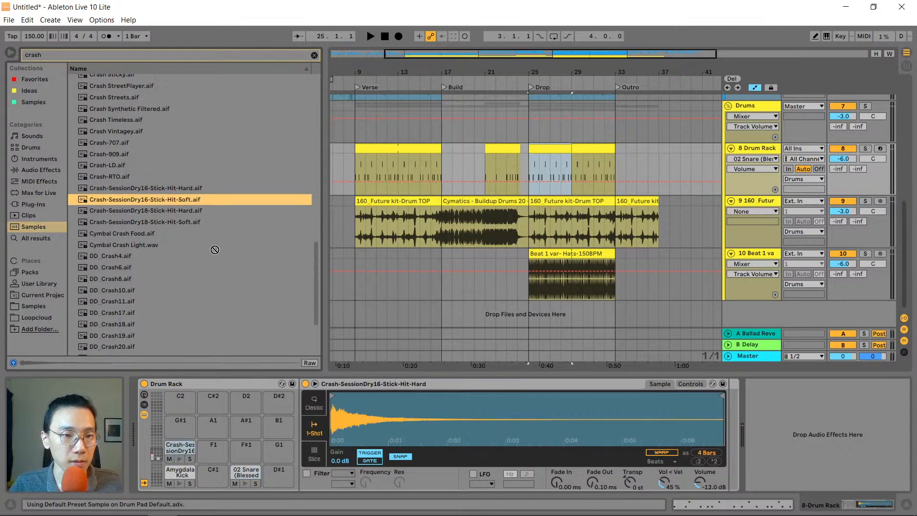
pyautogui.moveTo(239, 448); pyautogui.dragTo(211, 448)
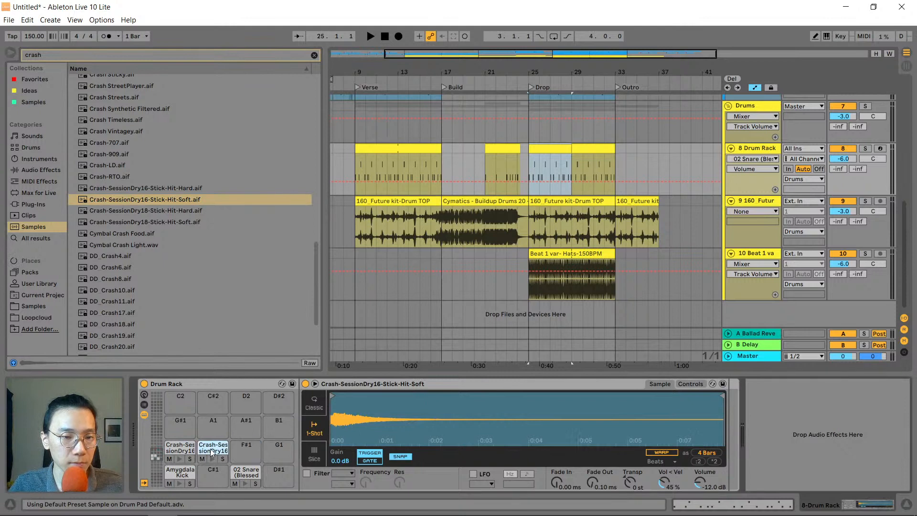
# Place a hard crash note on E1 at the very start of the drop's first Drum Rack clip
pyautogui.click(549, 150)
pyautogui.moveTo(410, 376); pyautogui.dragTo(410, 265)
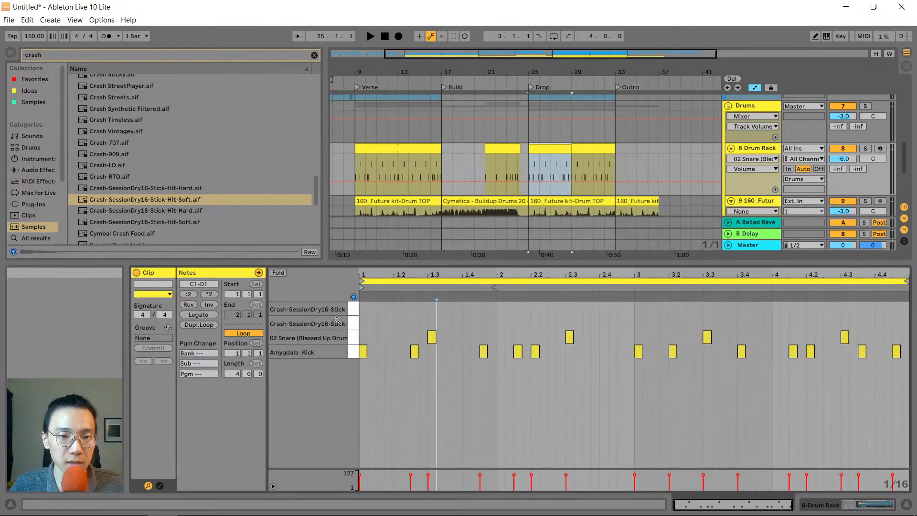
pyautogui.doubleClick(362, 313)
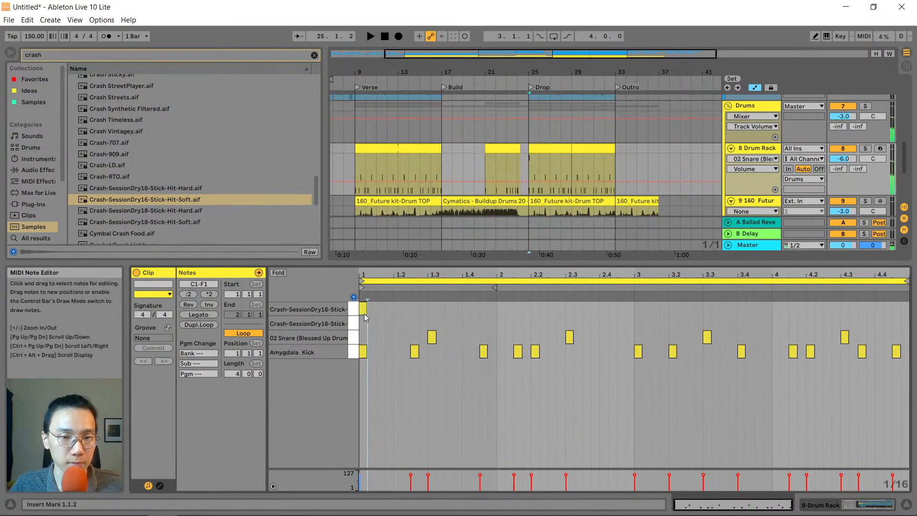
pyautogui.moveTo(363, 309); pyautogui.dragTo(363, 324)
# Add a soft crash note on F1 at the very start of the verse's first Drum Rack clip
pyautogui.click(557, 151)
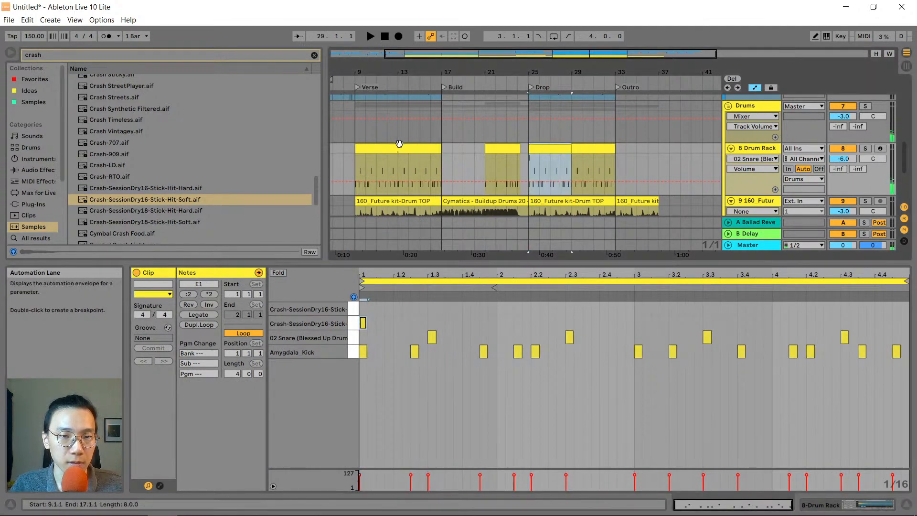
pyautogui.click(386, 151)
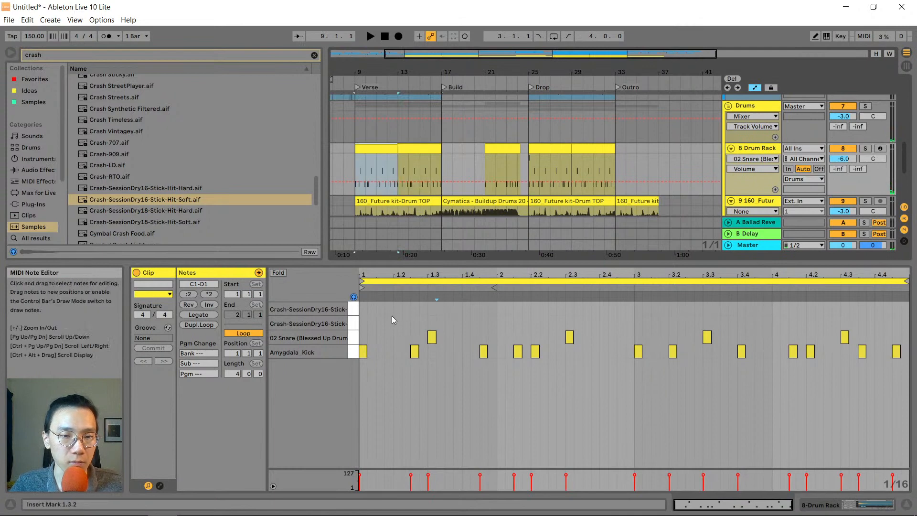
pyautogui.doubleClick(362, 309)
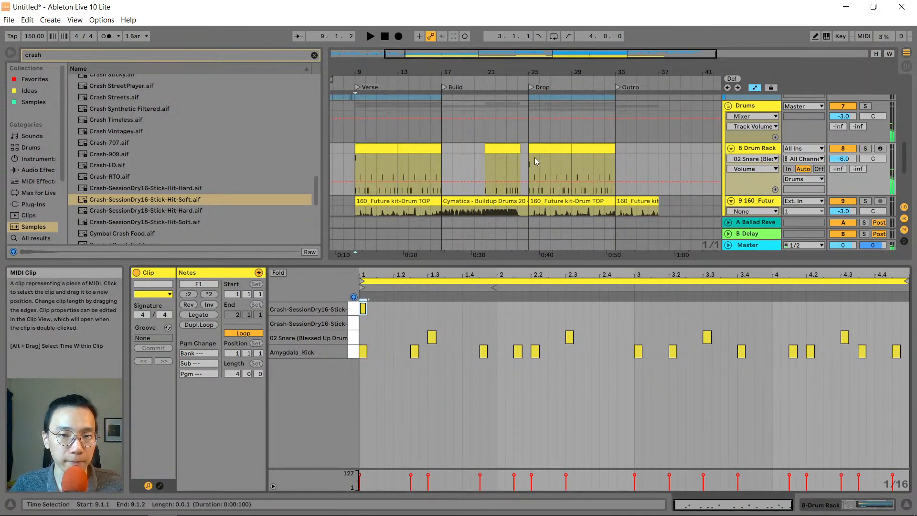
# Play from 22.1.1 into the drop to hear the new crash, and shrink the note editor to its compact height
pyautogui.click(498, 165)
pyautogui.press('space')
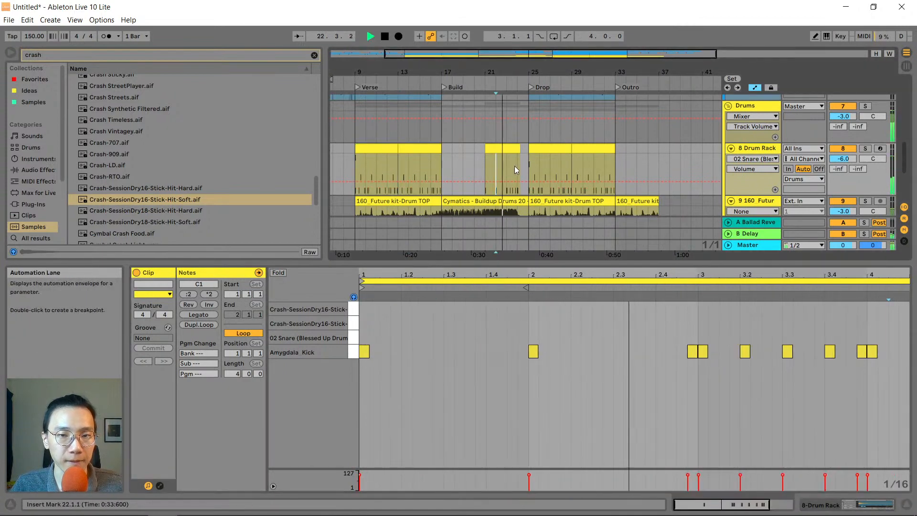
pyautogui.moveTo(563, 265); pyautogui.dragTo(543, 375)
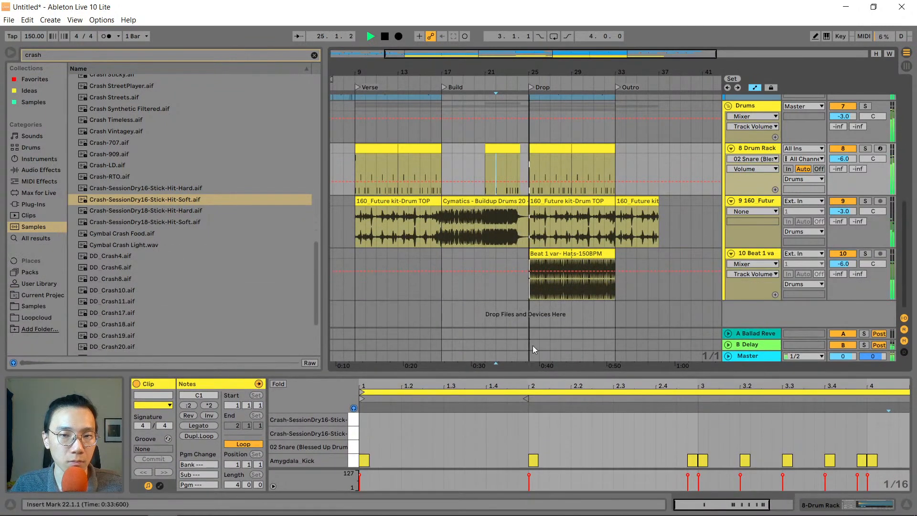
# Set the hard crash sample's volume to -6 dB in the Drum Rack and play the transition into the drop again
pyautogui.click(746, 150)
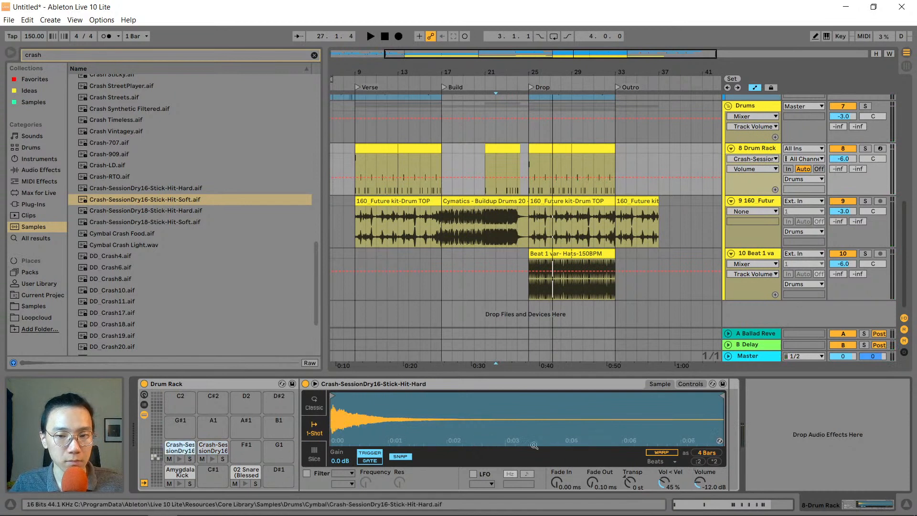
pyautogui.click(700, 485)
pyautogui.write('-6')
pyautogui.press('Return')
pyautogui.press('space')
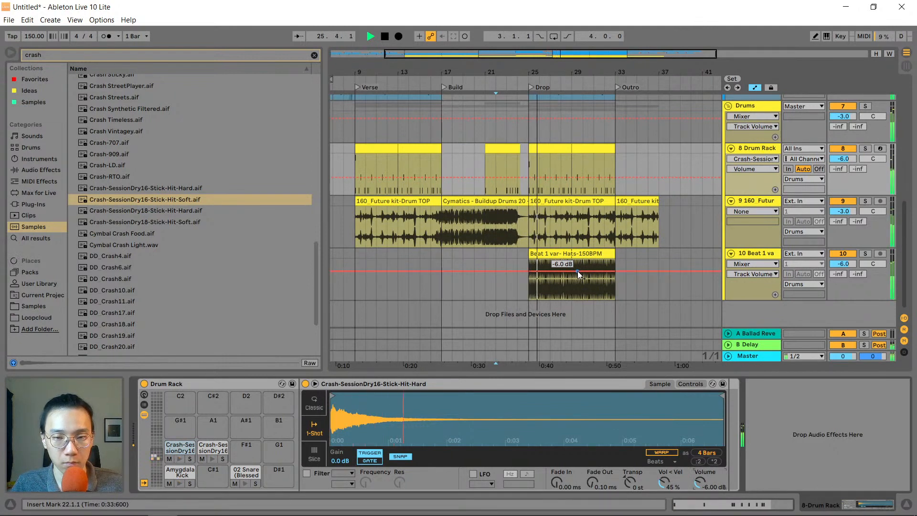
pyautogui.press('space')
# Copy the reversed piano clip from before the verse to 24.1.1, ending at the drop, and hide the automation lanes
pyautogui.scroll(5, 592, 213)
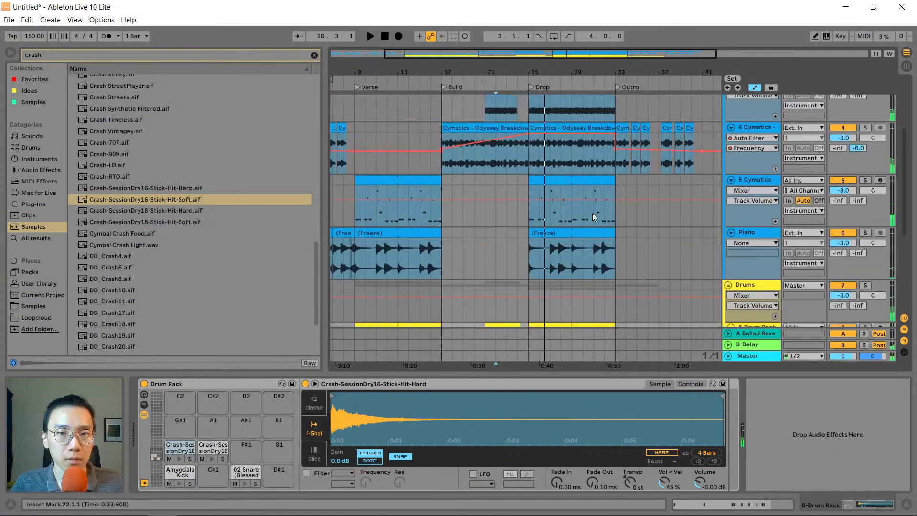
pyautogui.moveTo(523, 72); pyautogui.dragTo(538, 67)
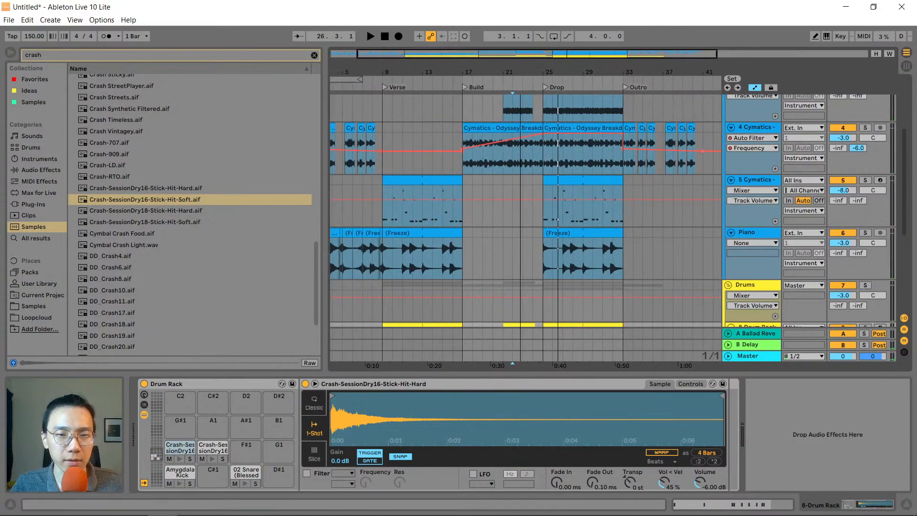
pyautogui.click(379, 244)
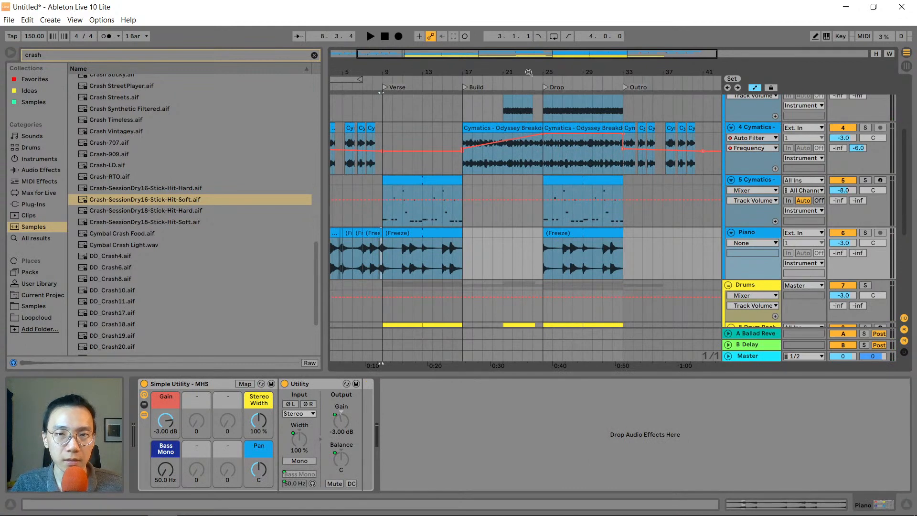
pyautogui.moveTo(529, 72); pyautogui.dragTo(528, 124)
pyautogui.click(580, 243)
pyautogui.hotkey('ctrl', 'v')
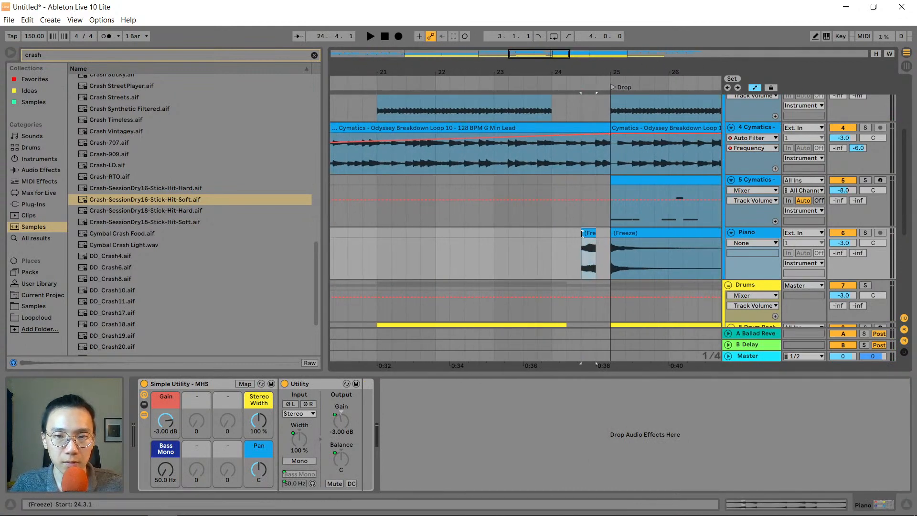
pyautogui.moveTo(581, 234); pyautogui.dragTo(622, 244)
pyautogui.press('a')
pyautogui.press('a')
pyautogui.press('a')
# Try trimming the pre-drop piano clip's start to 24.3.1, play it into the drop, and undo the trim
pyautogui.moveTo(550, 233); pyautogui.dragTo(580, 233)
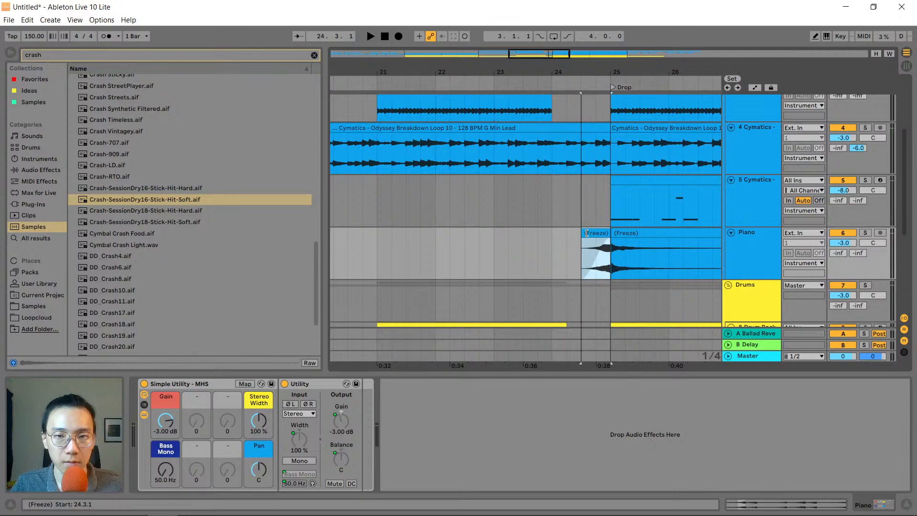
pyautogui.click(517, 204)
pyautogui.press('space')
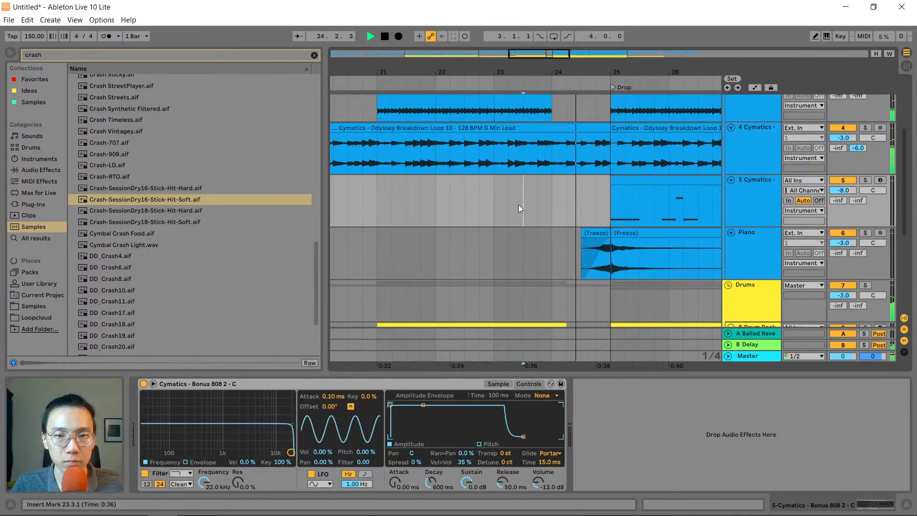
pyautogui.press('space')
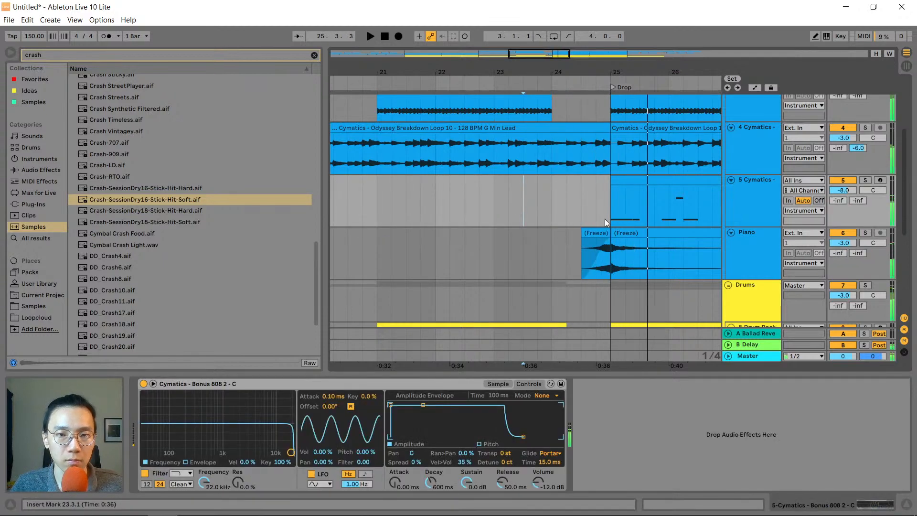
pyautogui.hotkey('ctrl', 'z')
# Play the one-bar reversed piano clip into the drop and bend its fade-in into a slower-rising curve
pyautogui.click(493, 229)
pyautogui.press('space')
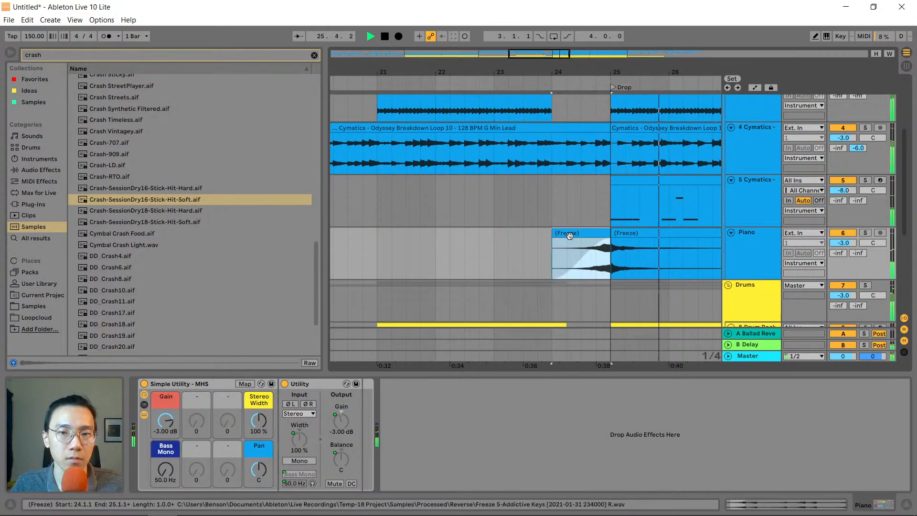
pyautogui.click(592, 234)
pyautogui.moveTo(586, 264); pyautogui.dragTo(582, 265)
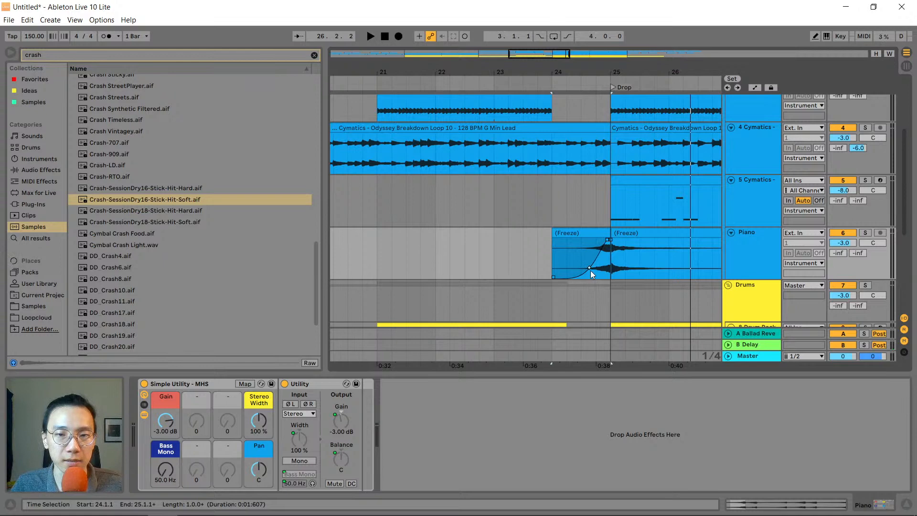
# Play from 23.4.1 through the drop to the start of the outro to check the piano transition
pyautogui.click(541, 253)
pyautogui.press('space')
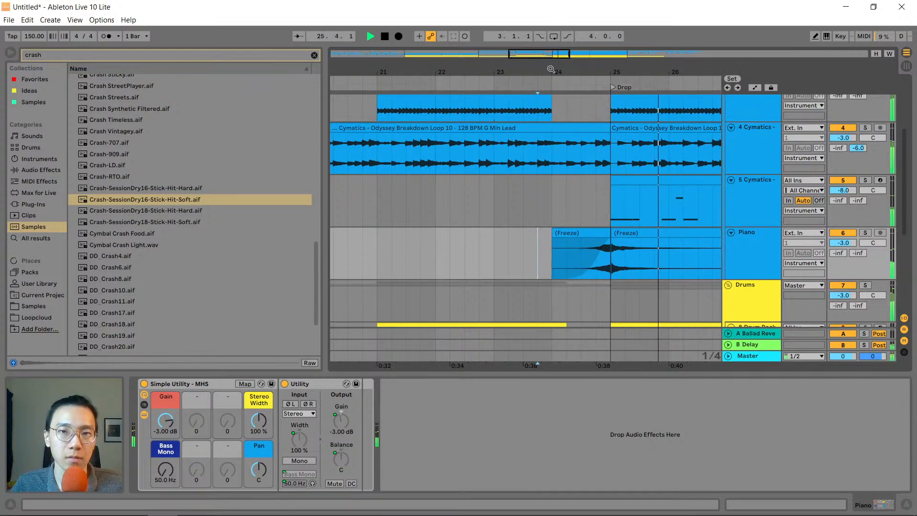
pyautogui.moveTo(551, 70); pyautogui.dragTo(586, 58)
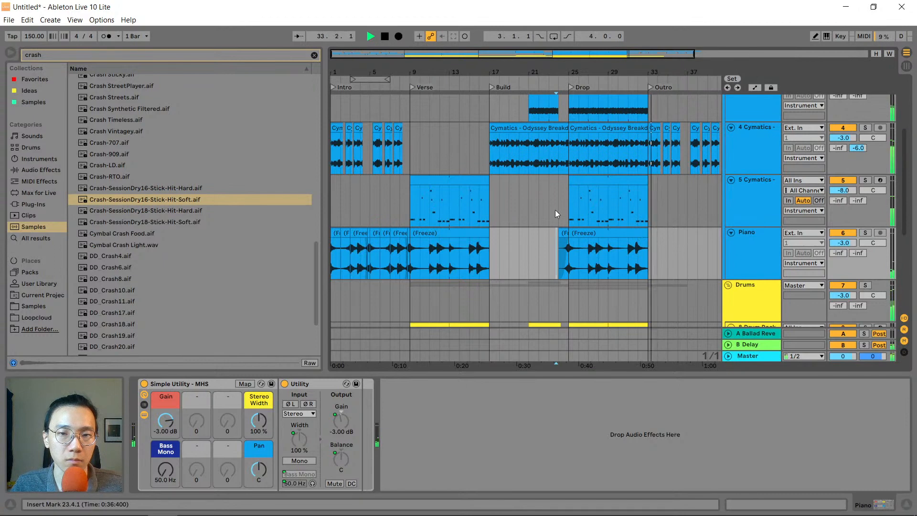
pyautogui.press('space')
# Move the one-bar reversed piano clip before the drop to 23.1.1 and play from 22.3.1 into the drop
pyautogui.moveTo(559, 67); pyautogui.dragTo(556, 90)
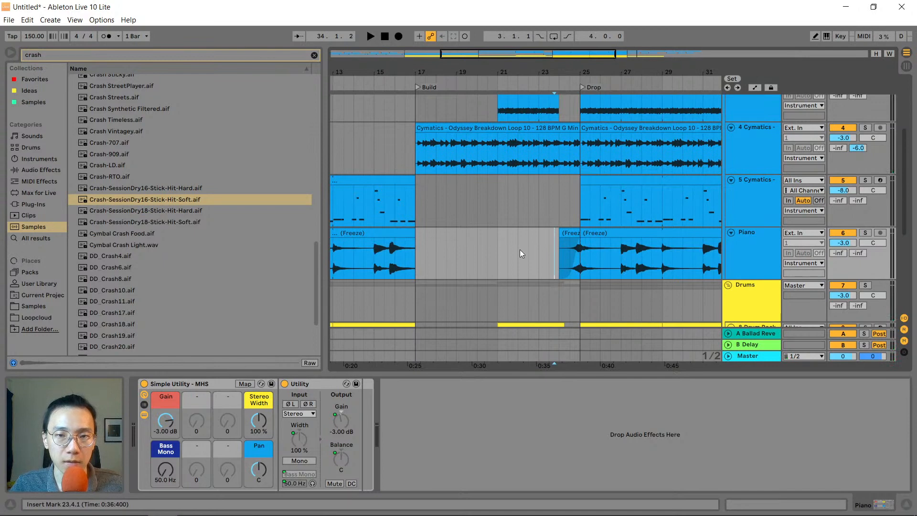
pyautogui.moveTo(577, 238); pyautogui.dragTo(553, 237)
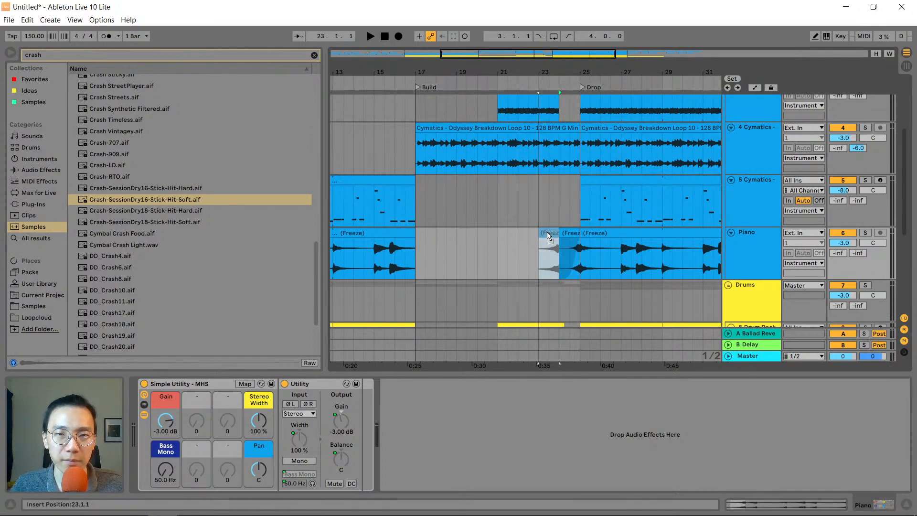
pyautogui.click(527, 201)
pyautogui.press('space')
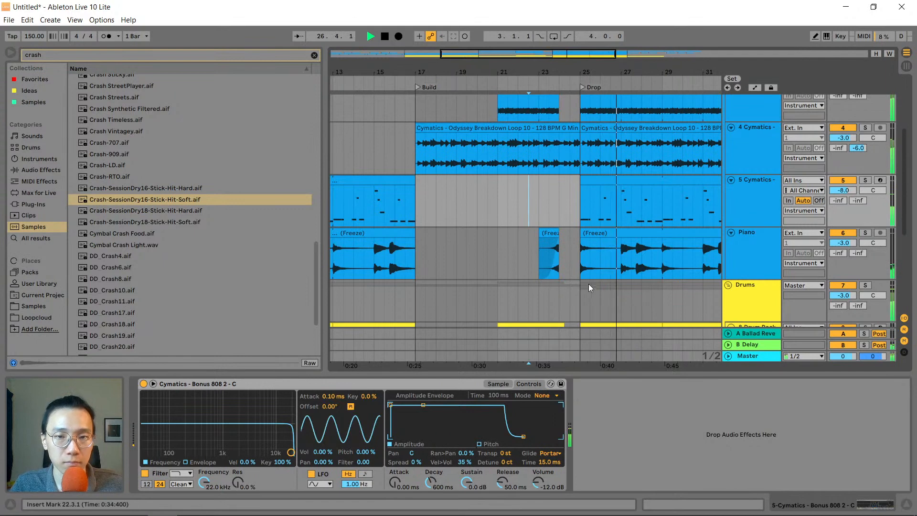
# Reshape the fade-in curve of the reversed piano clip at 23.1.1 and play from 23.1.1 into the drop
pyautogui.click(552, 267)
pyautogui.moveTo(552, 263); pyautogui.dragTo(550, 261)
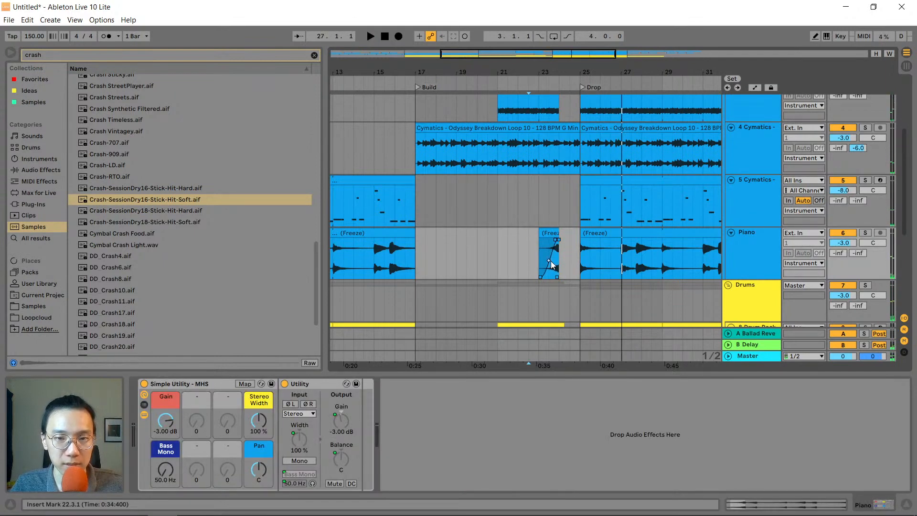
pyautogui.click(536, 247)
pyautogui.press('space')
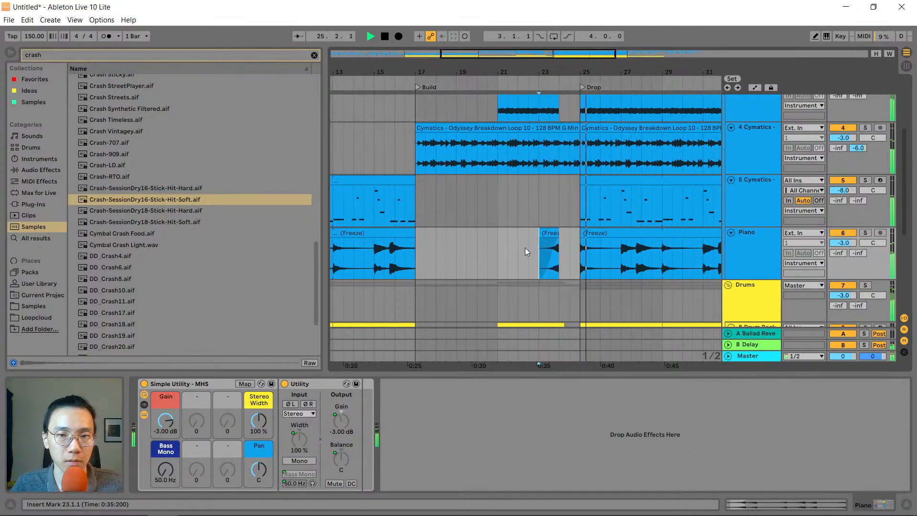
# Play from 23.1.1 through the drop to the start of the outro, checking the instrument and drum tracks
pyautogui.scroll(2, 581, 255)
pyautogui.scroll(2, 552, 180)
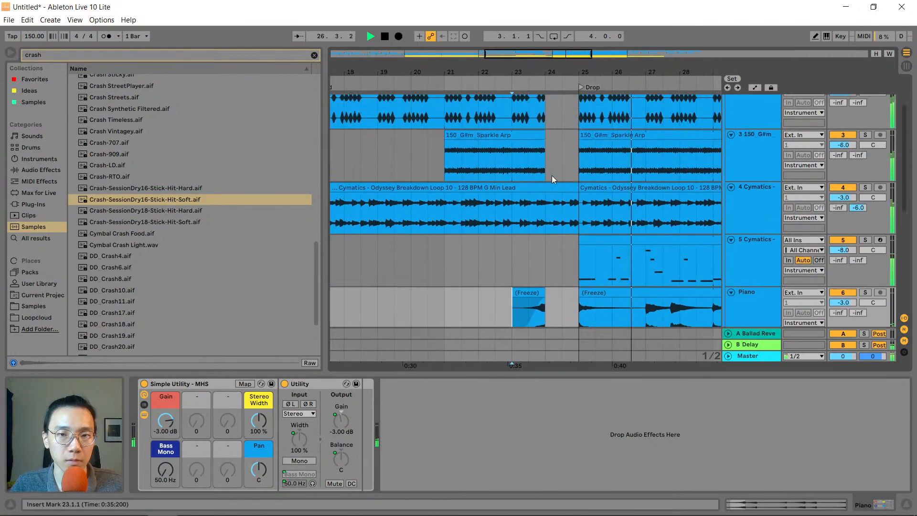
pyautogui.scroll(2, 551, 176)
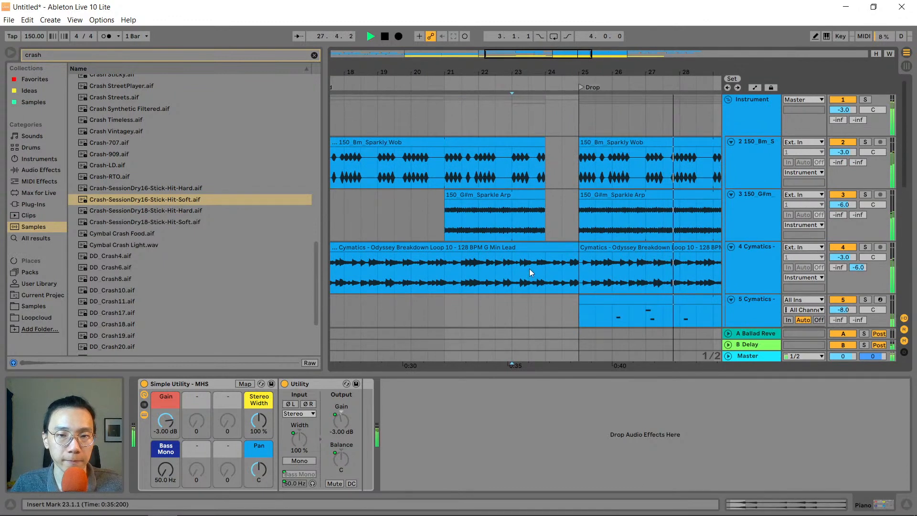
pyautogui.click(516, 272)
pyautogui.press('space')
pyautogui.press('space')
pyautogui.scroll(2, 580, 167)
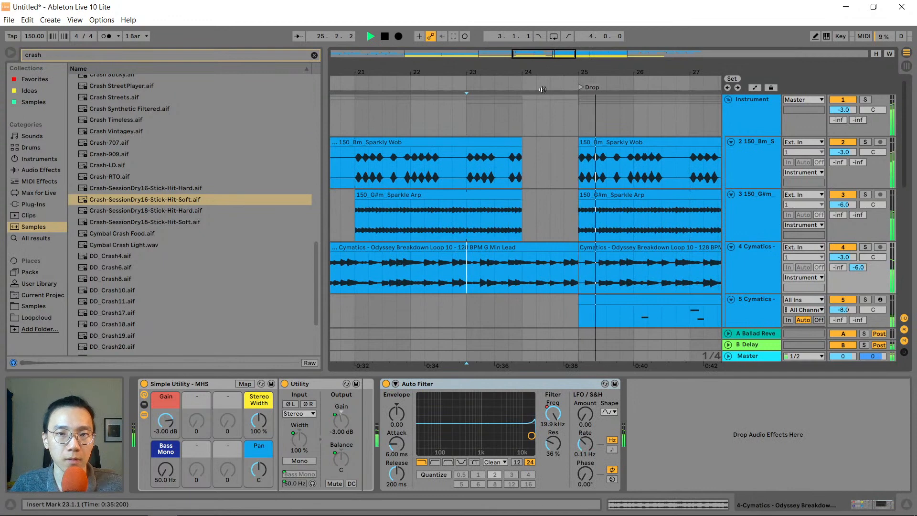
pyautogui.moveTo(545, 72); pyautogui.dragTo(553, 28)
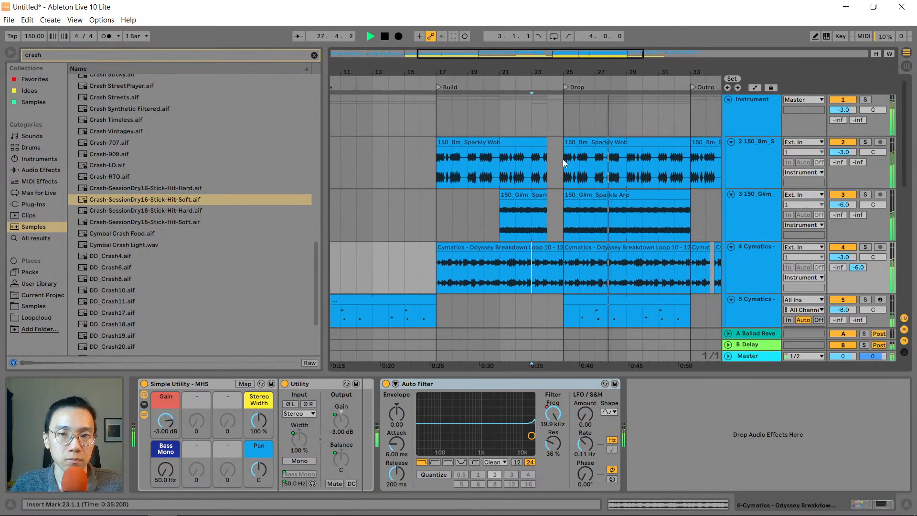
pyautogui.scroll(-5, 562, 162)
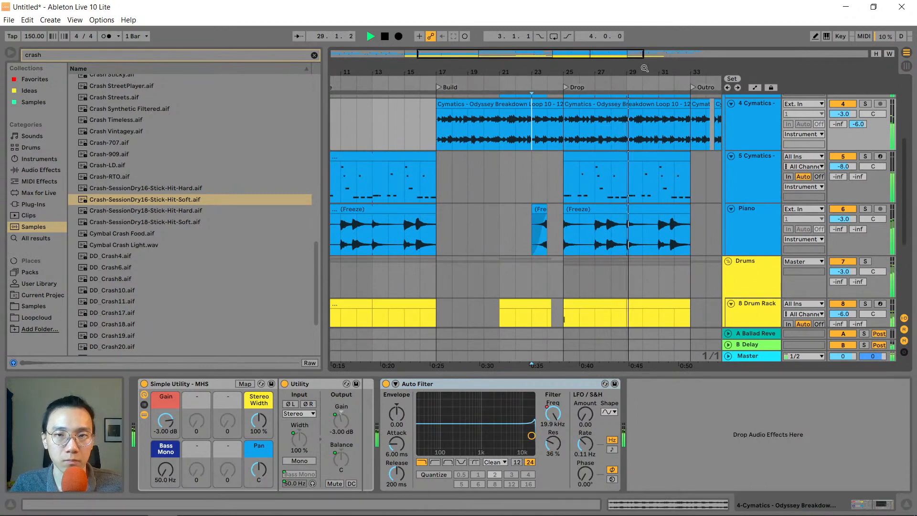
pyautogui.moveTo(645, 68); pyautogui.dragTo(582, 78)
pyautogui.scroll(5, 564, 208)
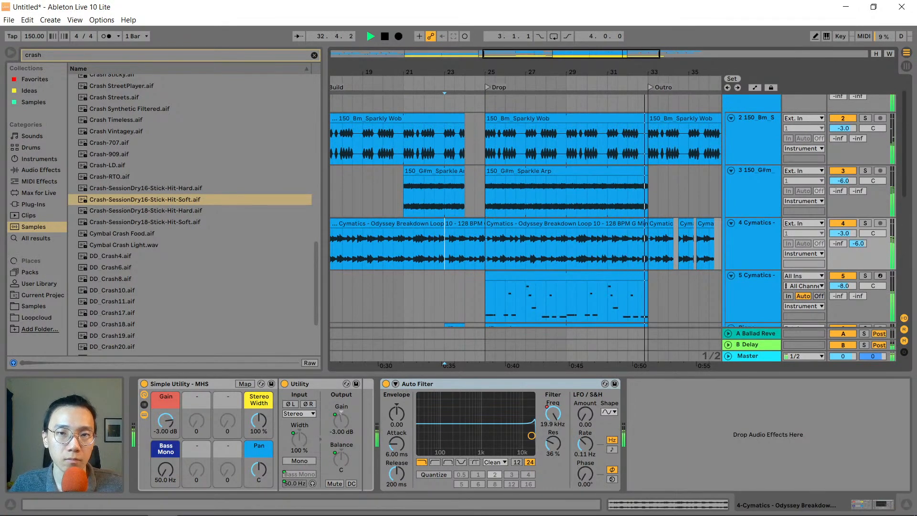
pyautogui.moveTo(607, 72); pyautogui.dragTo(616, 47)
pyautogui.scroll(-8, 607, 159)
pyautogui.press('space')
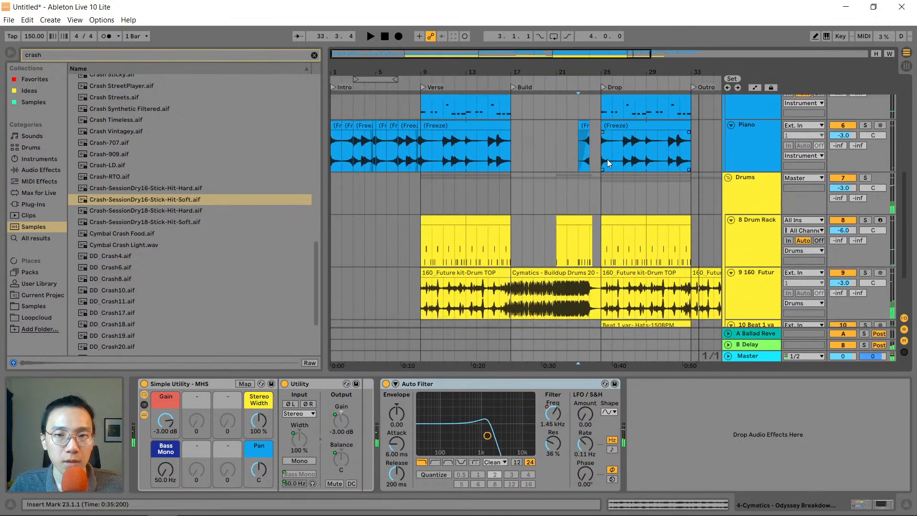
# Load the favorite Cymbal with_EQ.alc onto the G1 pad of the Drum Rack
pyautogui.hscroll(5, 606, 159)
pyautogui.scroll(-3, 607, 162)
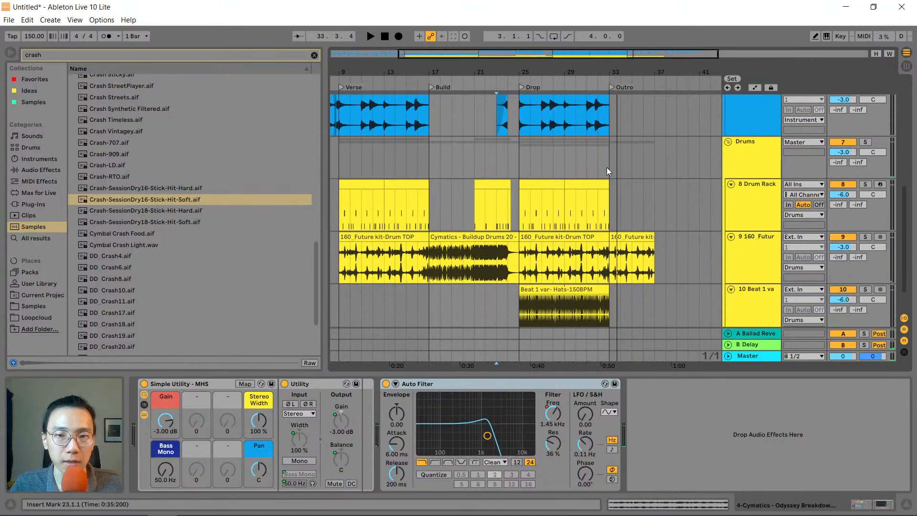
pyautogui.scroll(-2, 607, 171)
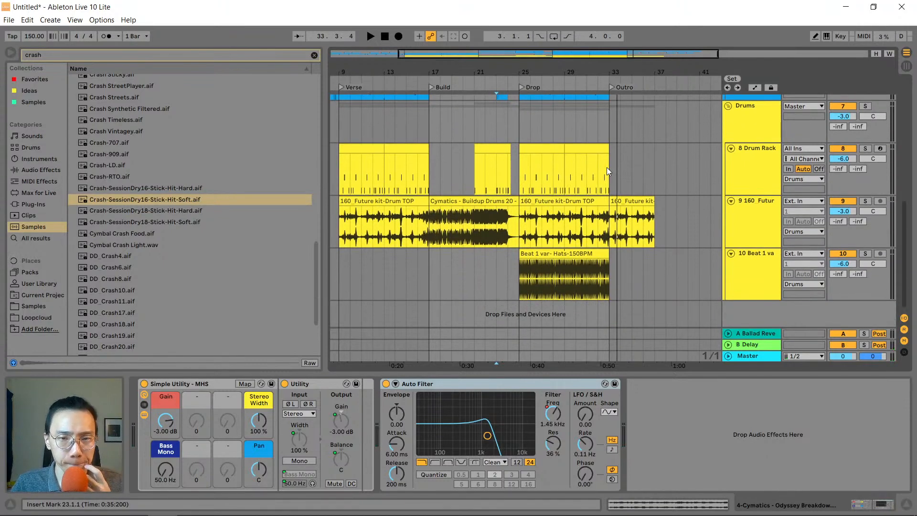
pyautogui.moveTo(418, 151); pyautogui.dragTo(403, 156)
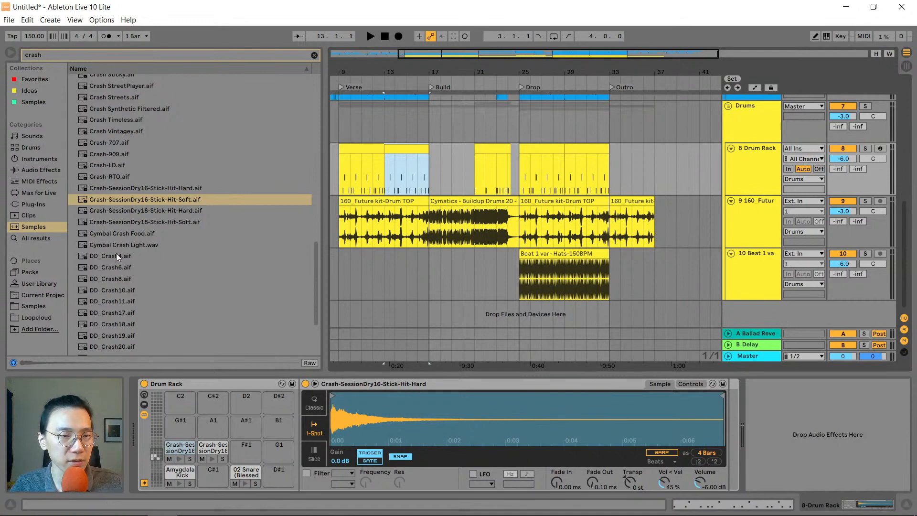
pyautogui.click(51, 104)
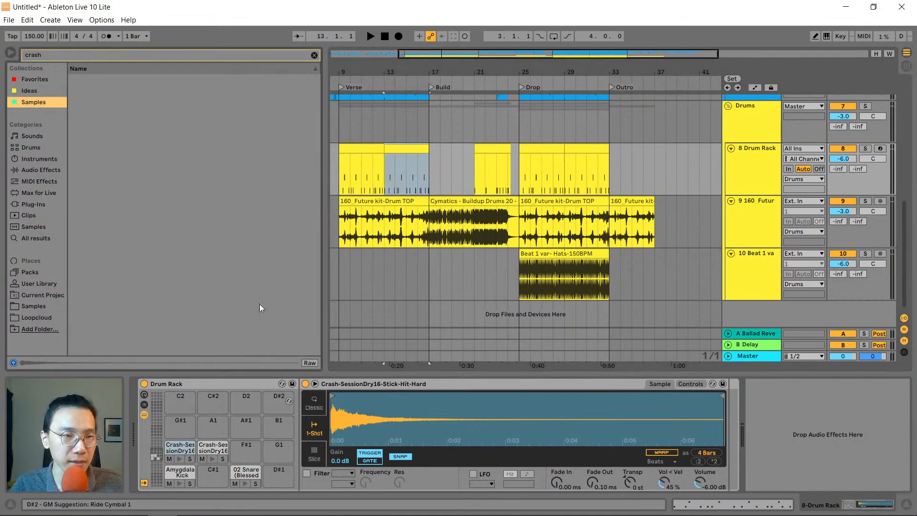
pyautogui.click(46, 55)
pyautogui.press('BackSpace')
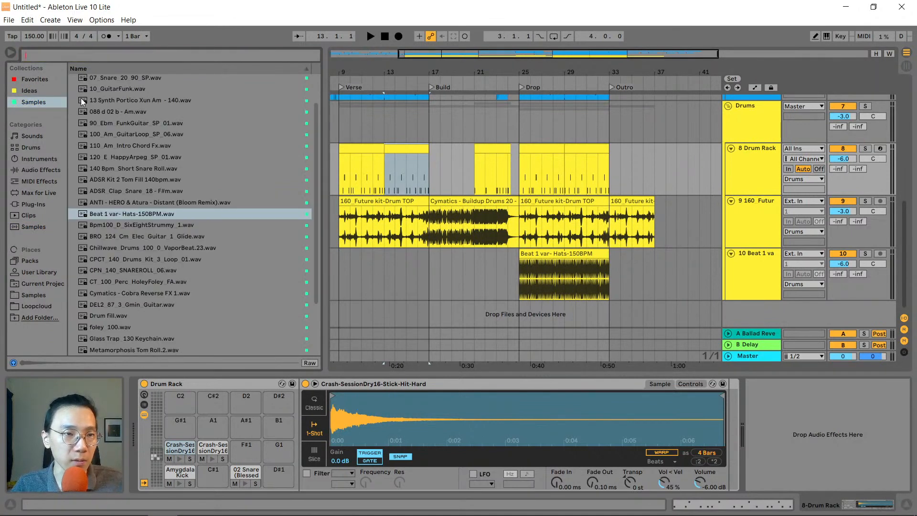
pyautogui.click(40, 80)
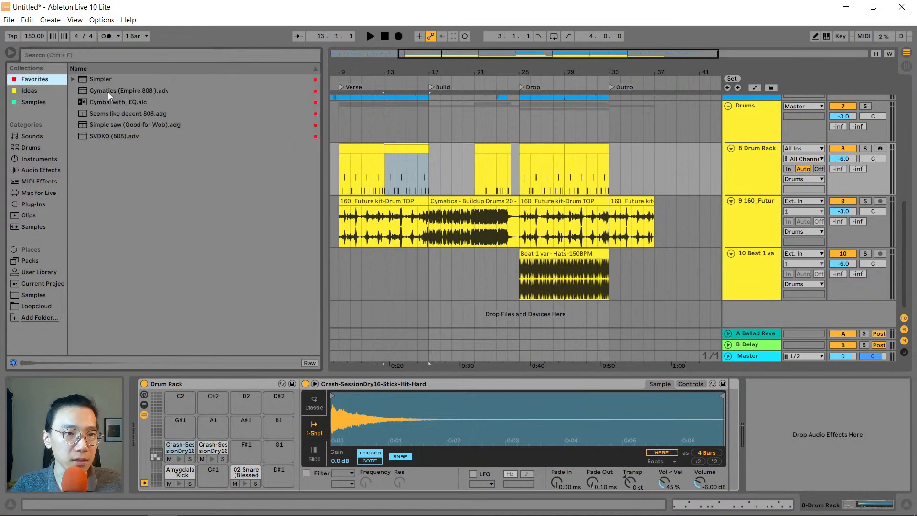
pyautogui.moveTo(122, 99); pyautogui.dragTo(270, 370)
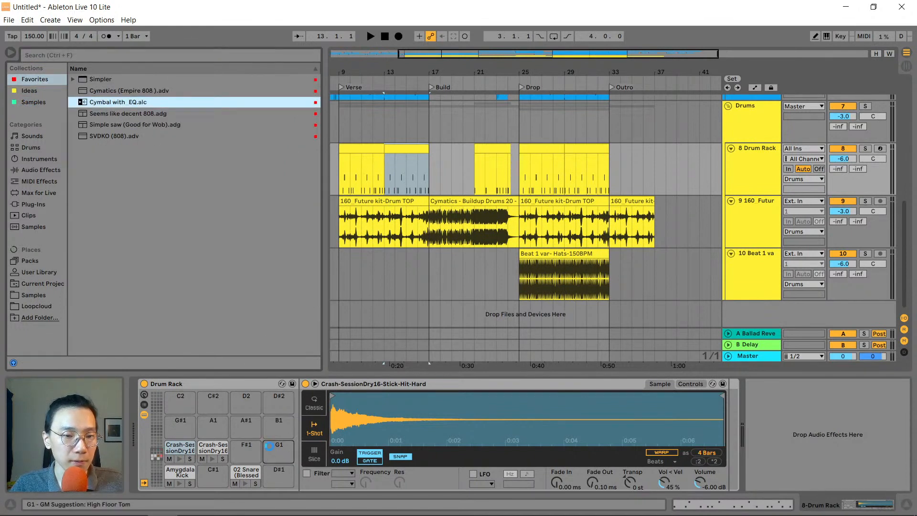
pyautogui.moveTo(269, 446); pyautogui.dragTo(270, 447)
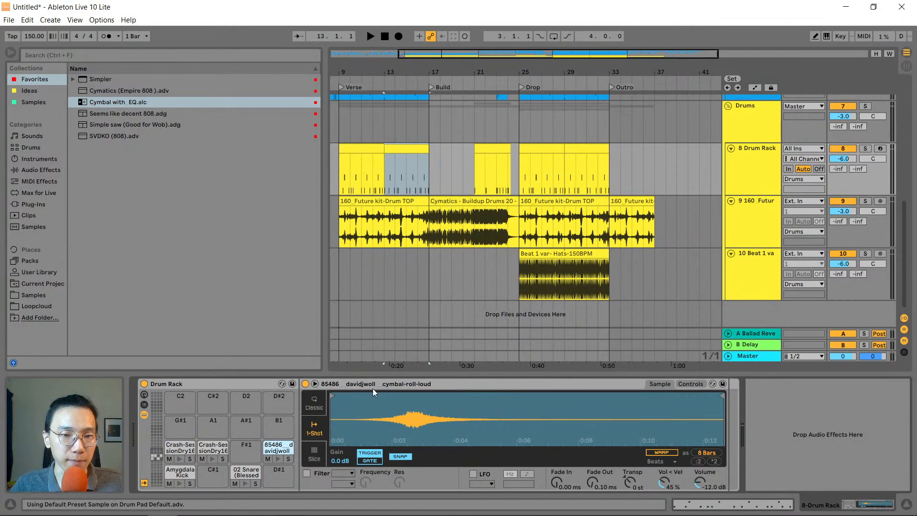
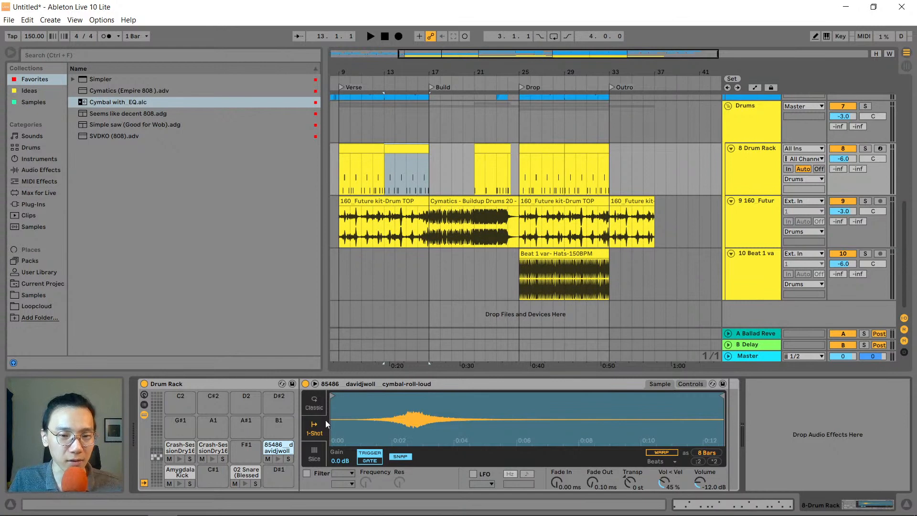
# Add a cymbal-roll note at 4.3.1 in the verse's second drum clip and play from 15.1.1 into the build
pyautogui.doubleClick(417, 146)
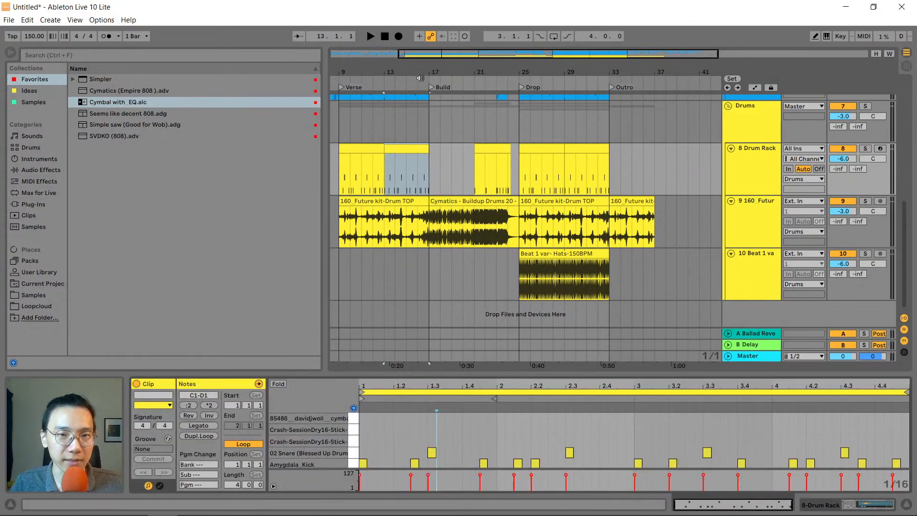
pyautogui.moveTo(420, 76); pyautogui.dragTo(420, 78)
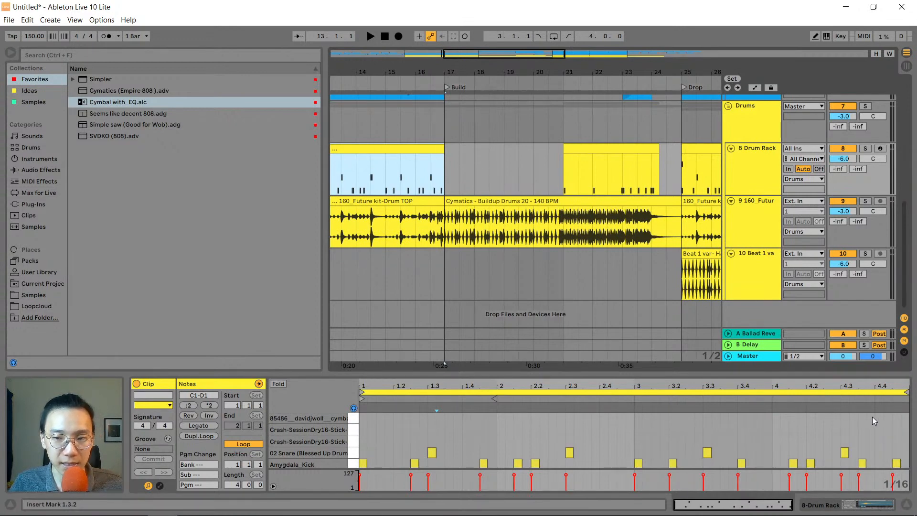
pyautogui.doubleClick(843, 417)
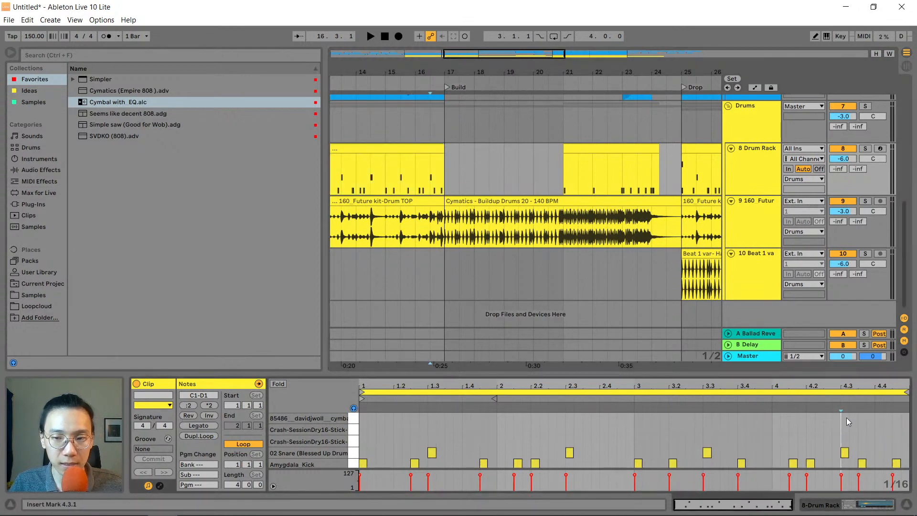
pyautogui.click(417, 148)
pyautogui.doubleClick(749, 164)
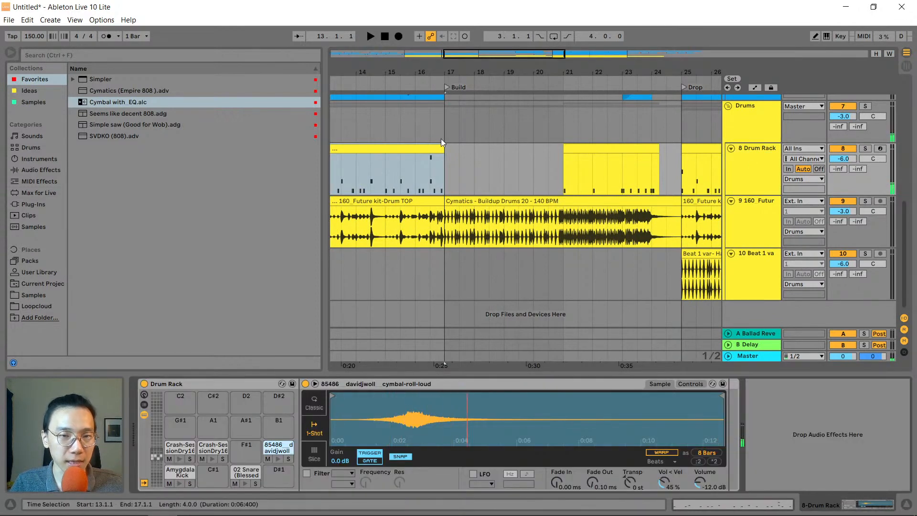
pyautogui.click(388, 183)
pyautogui.press('space')
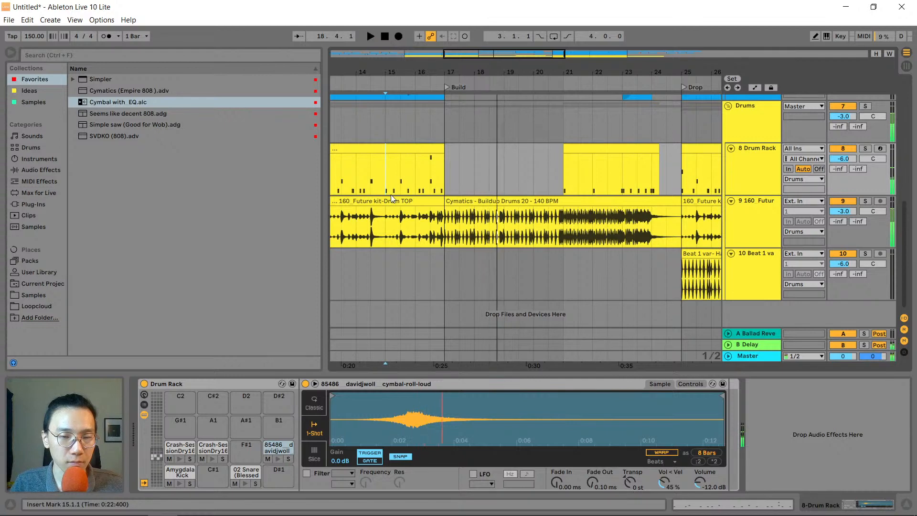
pyautogui.press('space')
# Move the cymbal-roll note one beat earlier to 4.2.1 and play from 15.3.1 into the build
pyautogui.click(431, 159)
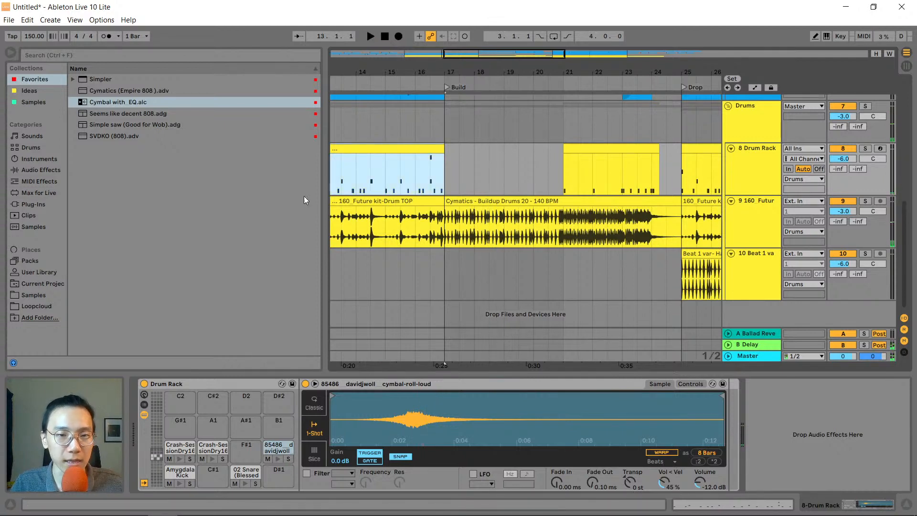
pyautogui.click(415, 153)
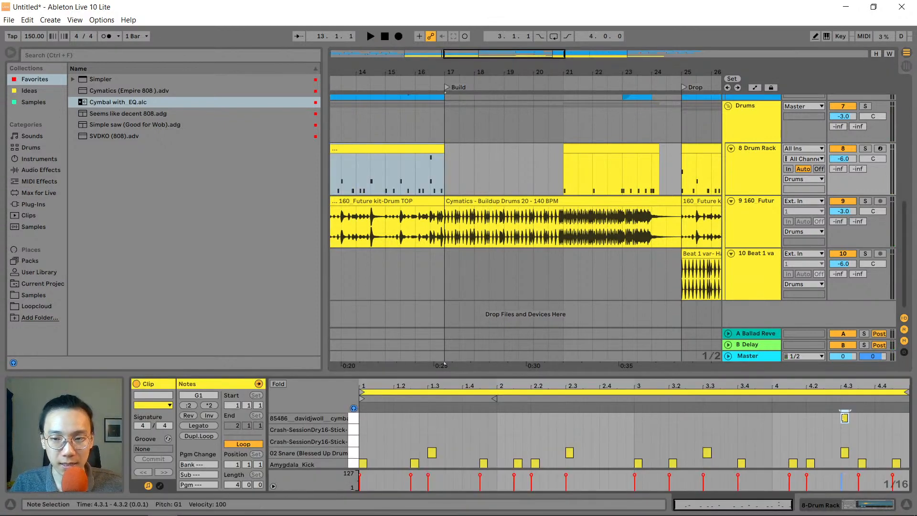
pyautogui.moveTo(847, 420); pyautogui.dragTo(812, 419)
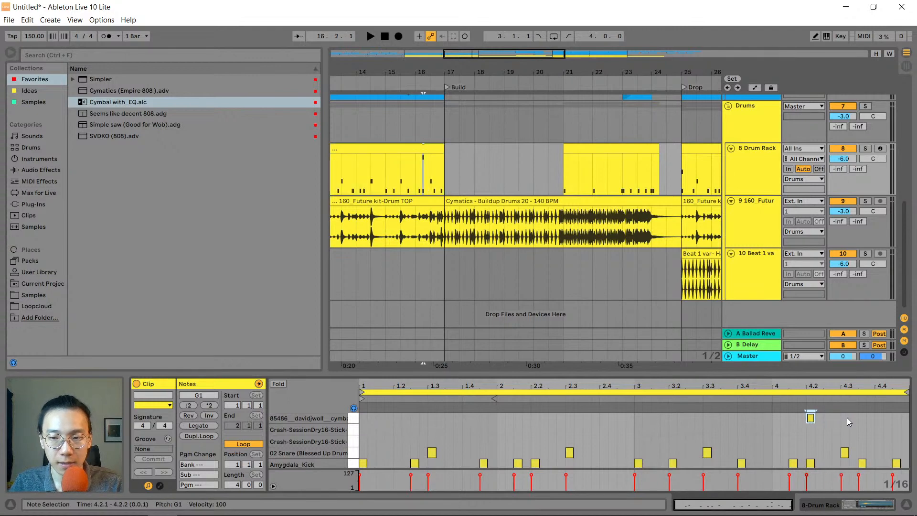
pyautogui.press('space')
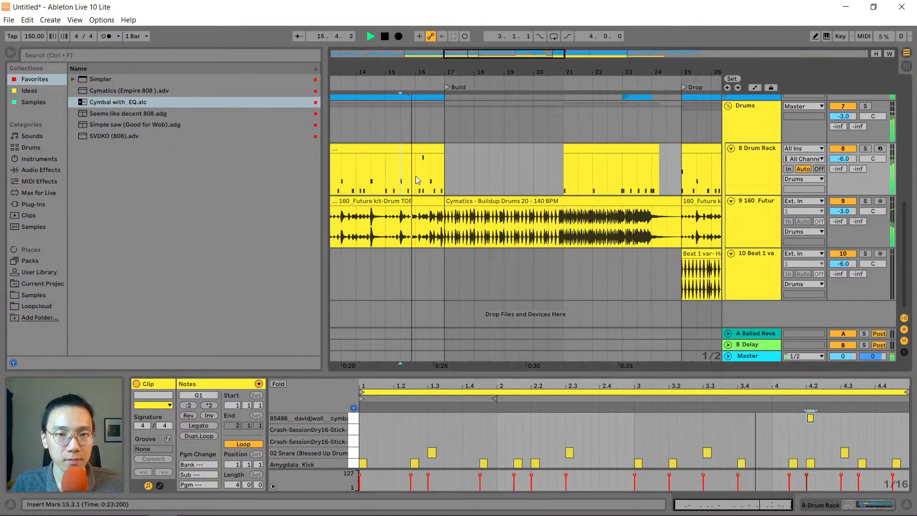
pyautogui.click(428, 149)
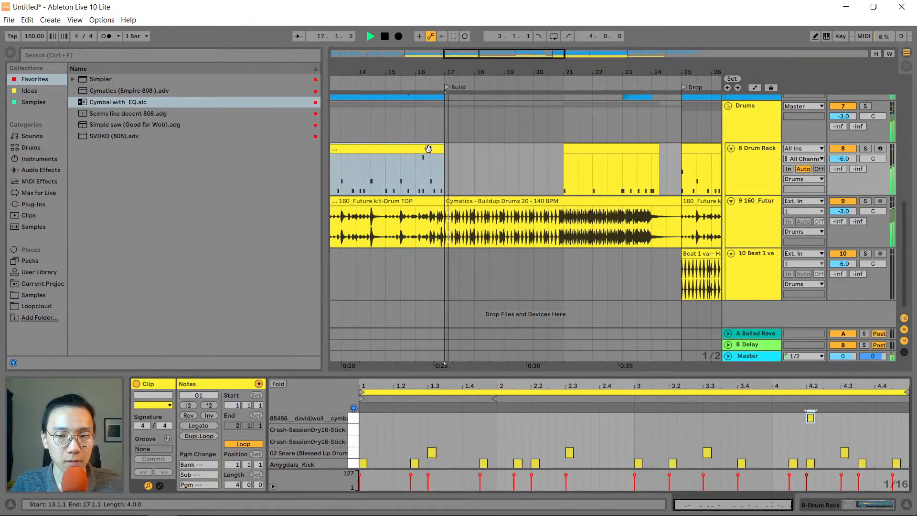
# Move the cymbal-roll note to 3.3.1 in the verse drum clip and play from 15.1.1 into the build
pyautogui.click(810, 417)
pyautogui.press('space')
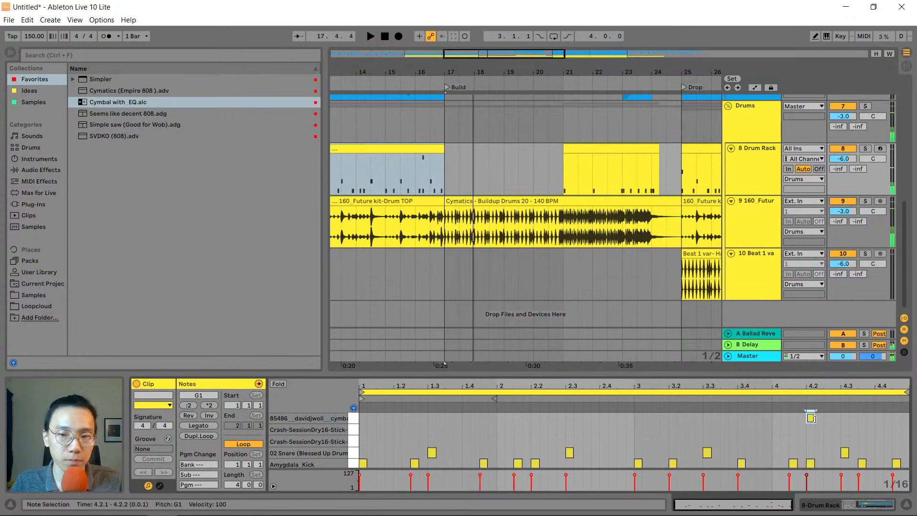
pyautogui.press('Left')
pyautogui.press('Left')
pyautogui.press('Left')
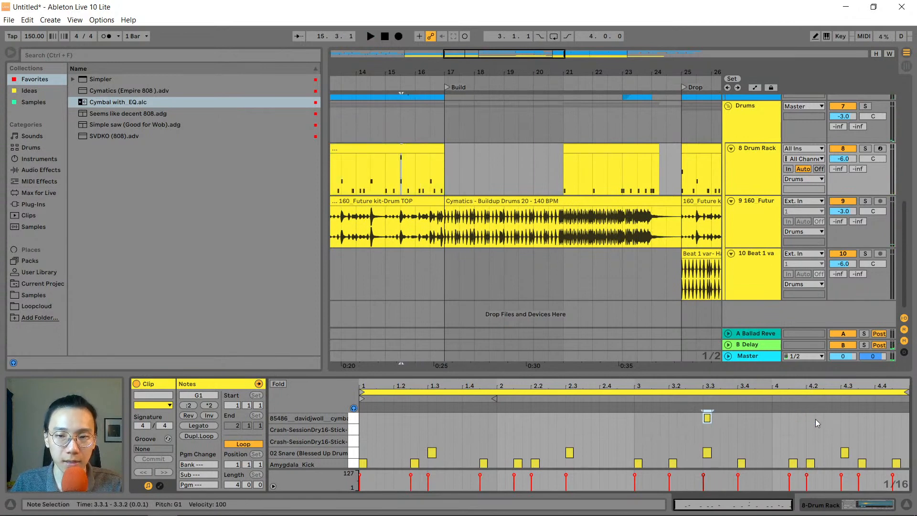
pyautogui.click(391, 167)
pyautogui.press('space')
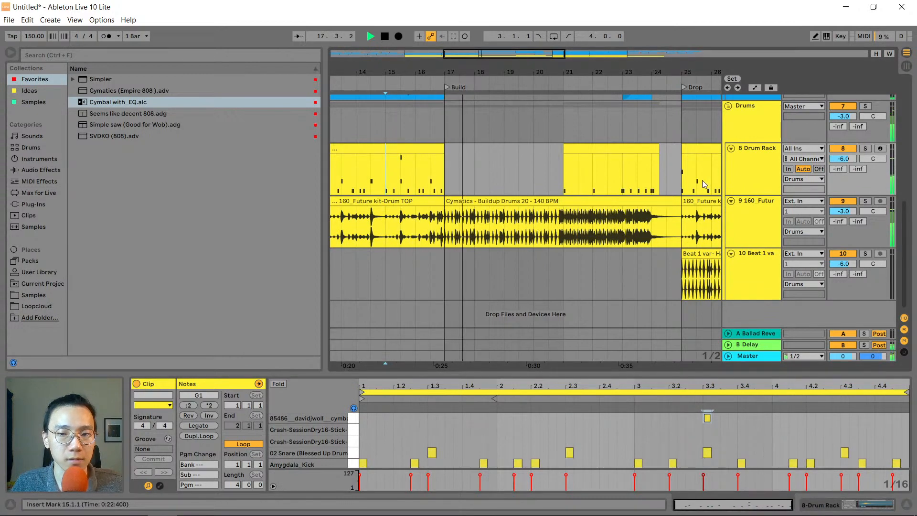
pyautogui.press('space')
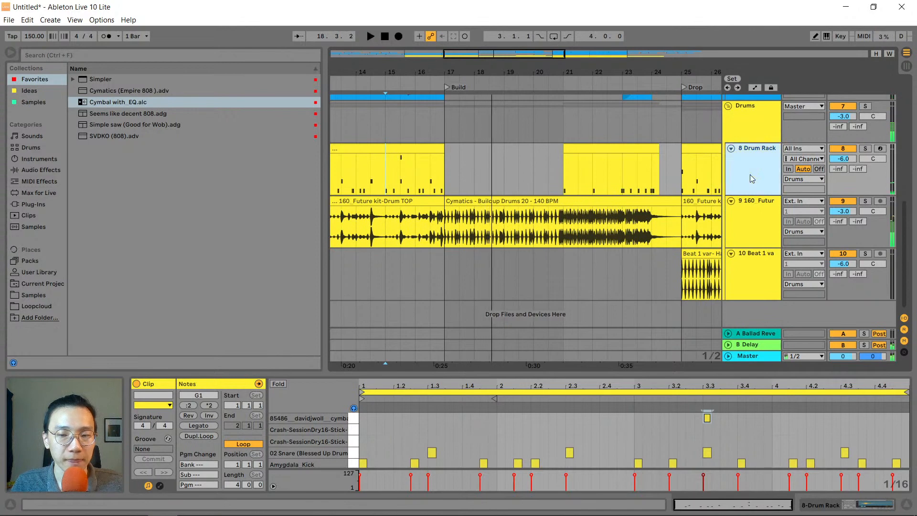
# Enable Warp on the Drum Rack's cymbal-roll sample and halve its warped length so it plays twice as fast
pyautogui.click(750, 175)
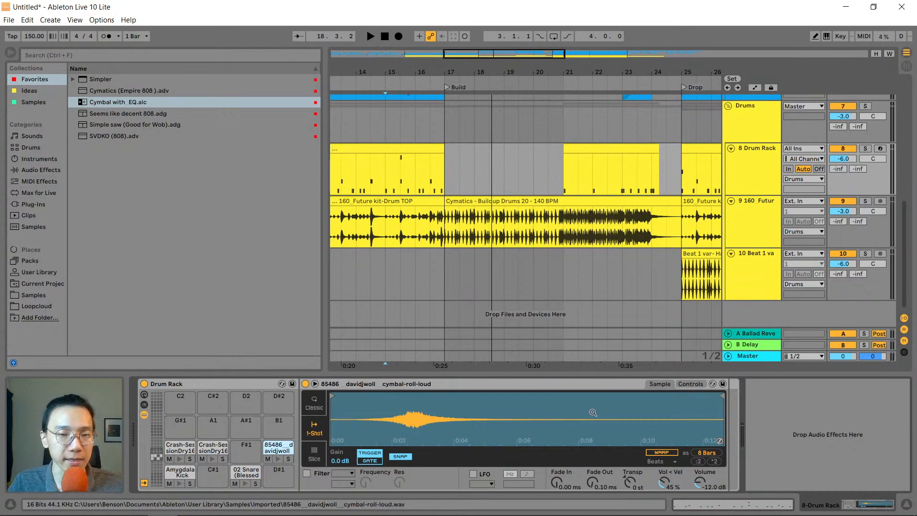
pyautogui.click(667, 452)
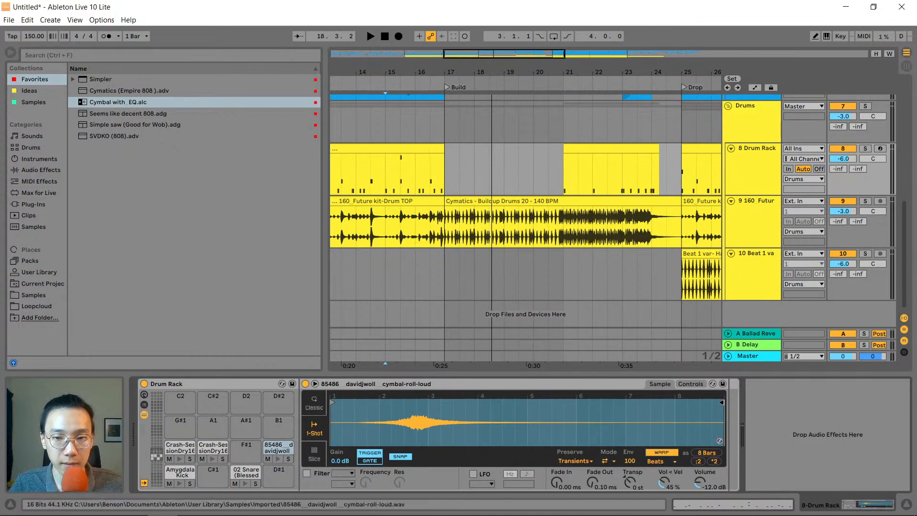
pyautogui.moveTo(721, 401)
pyautogui.mouseDown()
pyautogui.moveTo(700, 400)
pyautogui.moveTo(735, 404)
pyautogui.mouseUp()
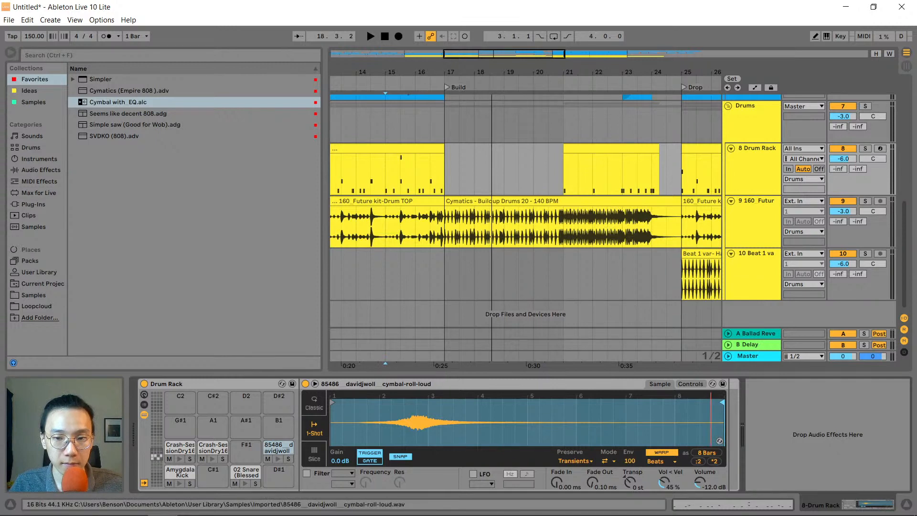
pyautogui.click(714, 462)
pyautogui.click(702, 462)
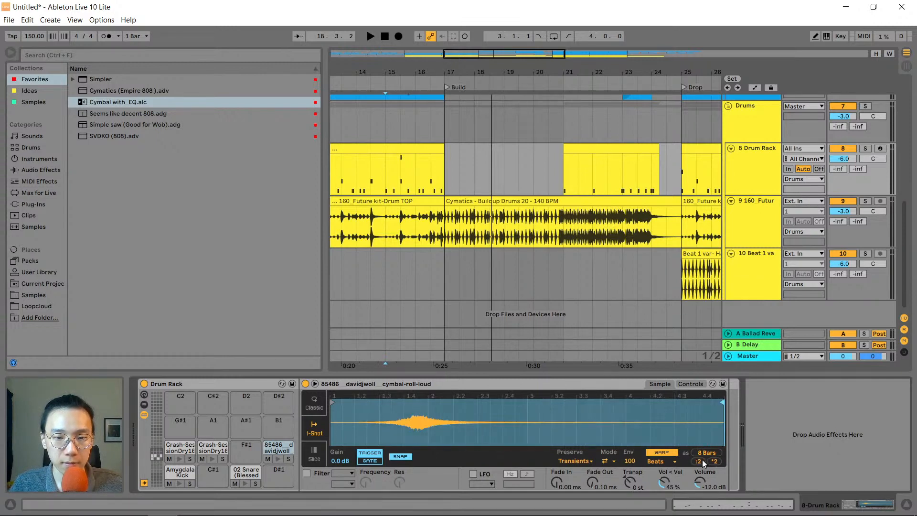
# Move the cymbal-roll note to 4.3.1 in the verse's second drum clip and play from 16.1.1 into the build
pyautogui.click(413, 147)
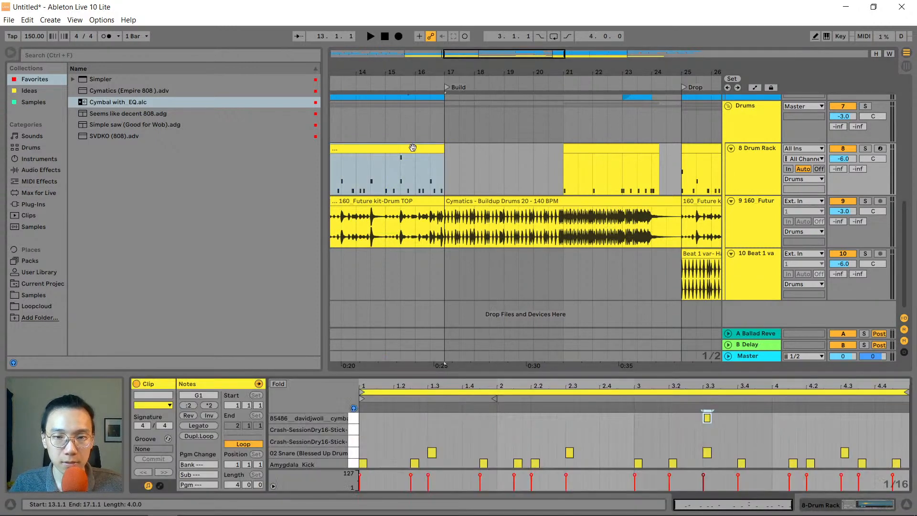
pyautogui.moveTo(708, 418); pyautogui.dragTo(845, 418)
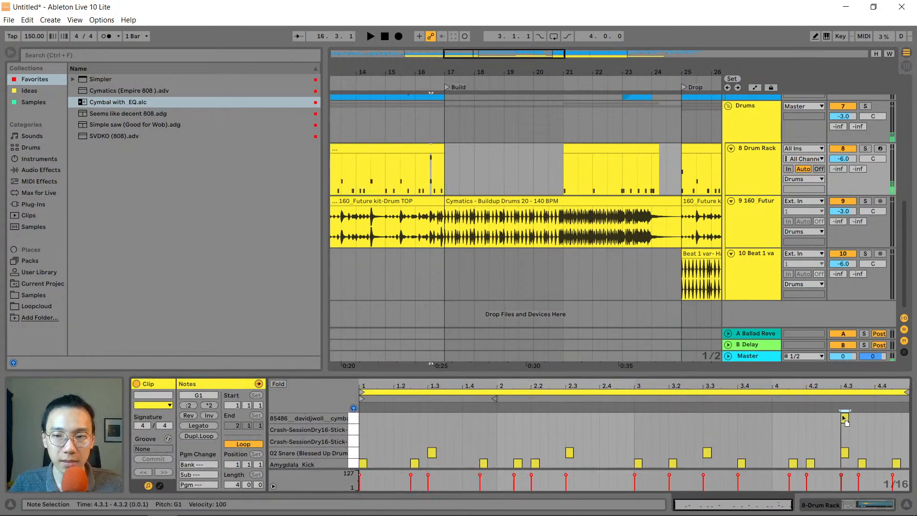
pyautogui.click(415, 172)
pyautogui.press('space')
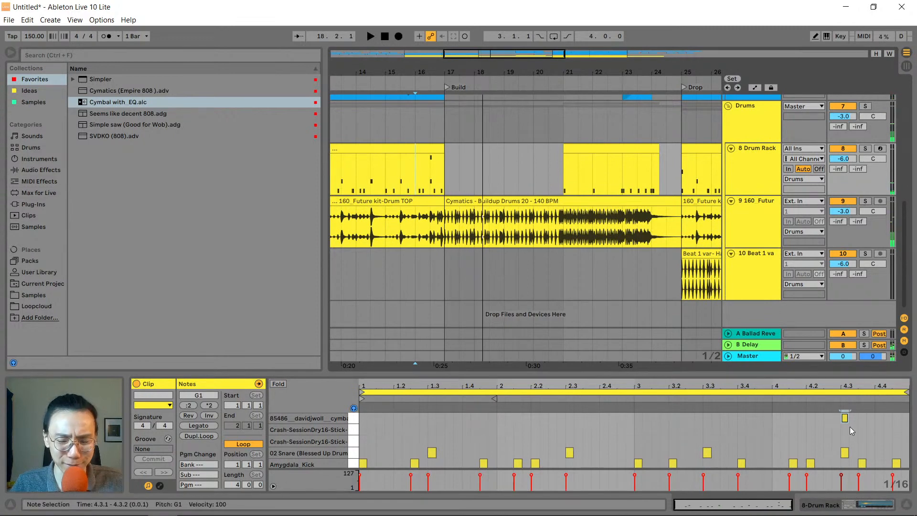
# Move the cymbal-roll note back to 4.1.1 and play from 15.1.1 into the build
pyautogui.moveTo(844, 418); pyautogui.dragTo(836, 418)
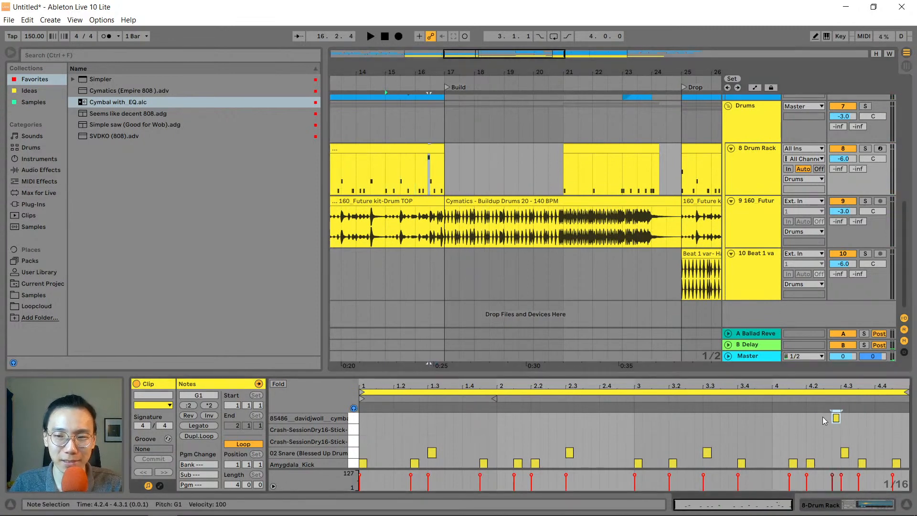
pyautogui.press('Left')
pyautogui.press('Left')
pyautogui.press('Left')
pyautogui.press('Left')
pyautogui.press('Left')
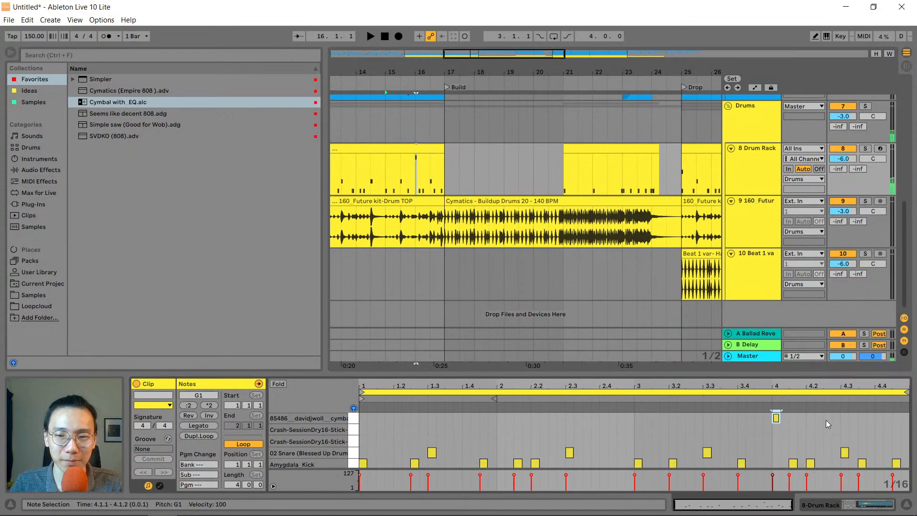
pyautogui.click(392, 172)
pyautogui.press('space')
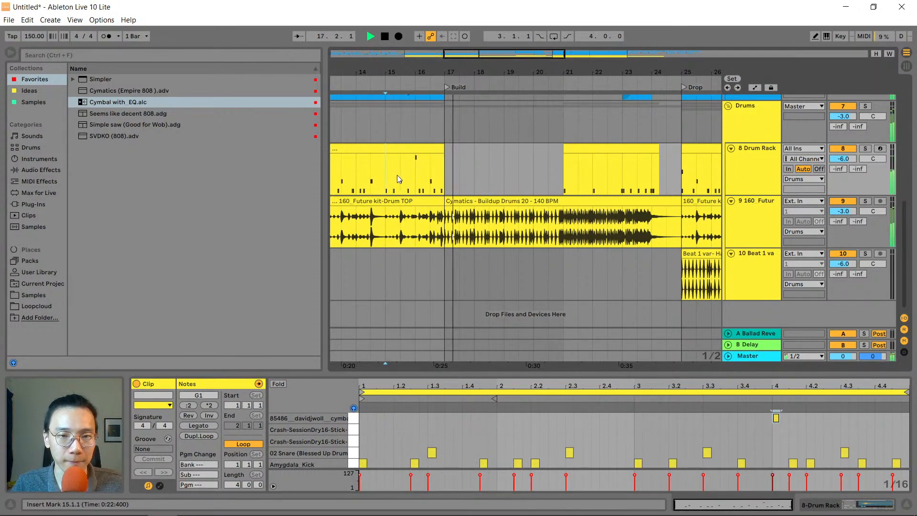
pyautogui.press('space')
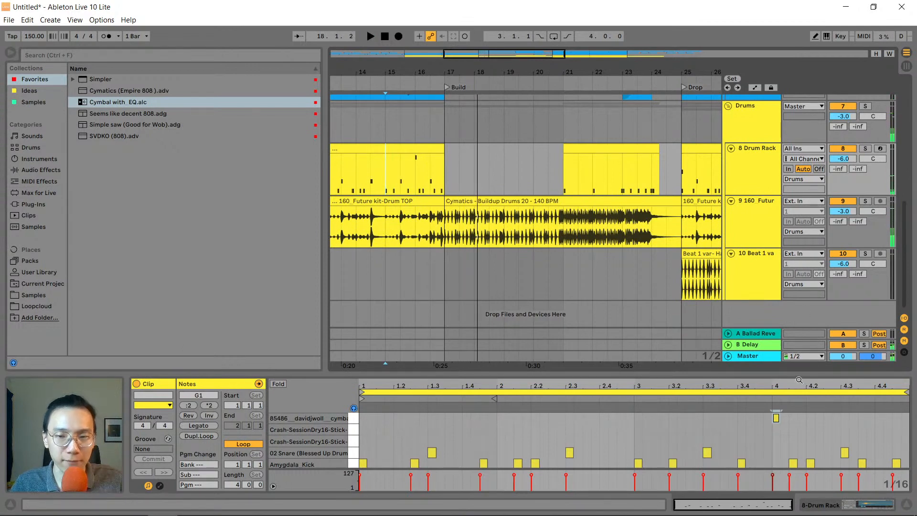
# Move the cymbal-roll note back to 3.3.1 and play the transition from 15.1.1
pyautogui.press('Left')
pyautogui.press('Left')
pyautogui.press('Left')
pyautogui.press('Left')
pyautogui.press('Left')
pyautogui.press('Left')
pyautogui.press('Left')
pyautogui.press('Left')
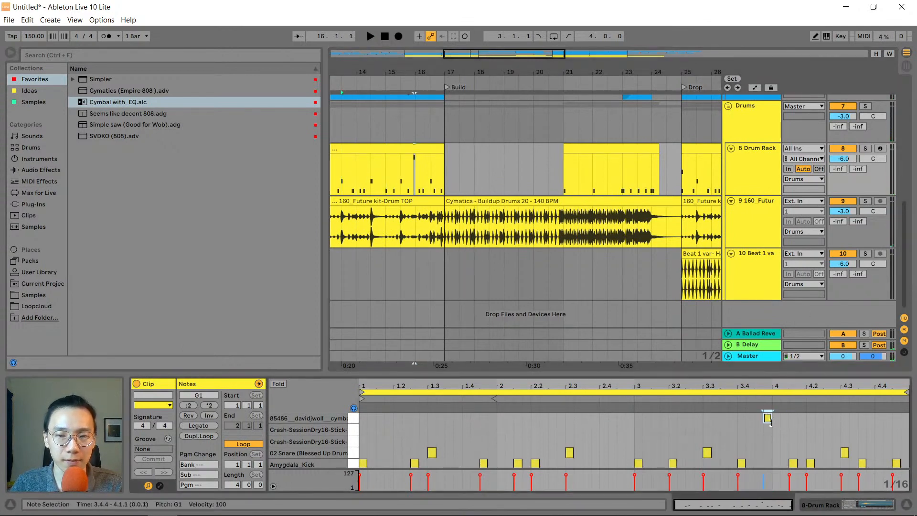
pyautogui.click(385, 168)
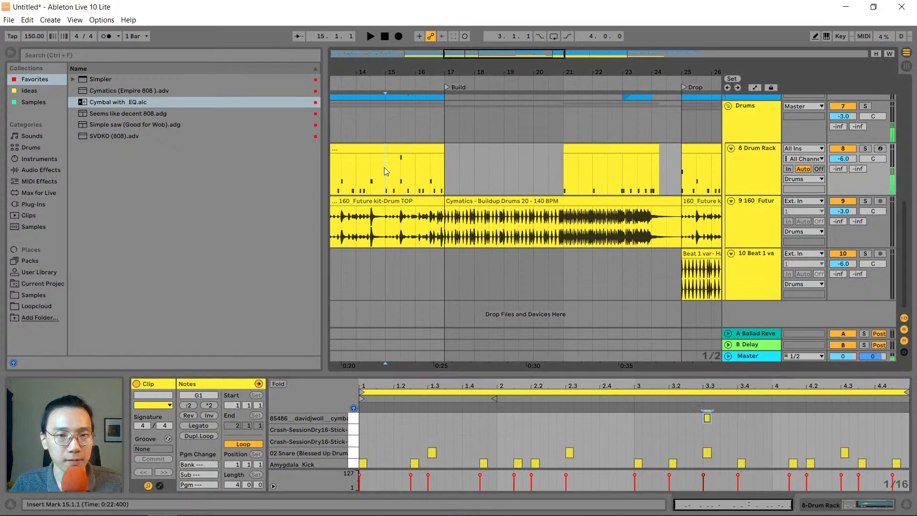
pyautogui.press('space')
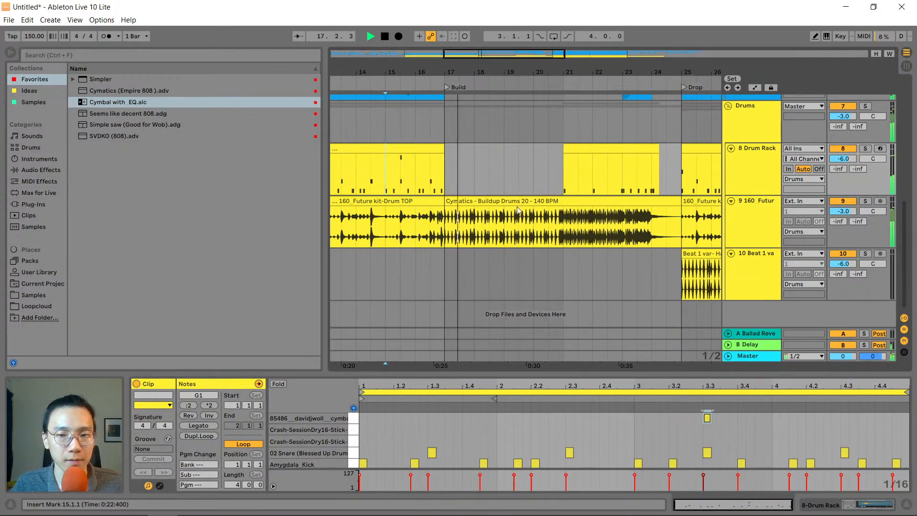
pyautogui.press('space')
# Move the cymbal-roll note to 3.3.3 in the verse drum clip and play from 15.3.1 into the build
pyautogui.moveTo(707, 418); pyautogui.dragTo(723, 418)
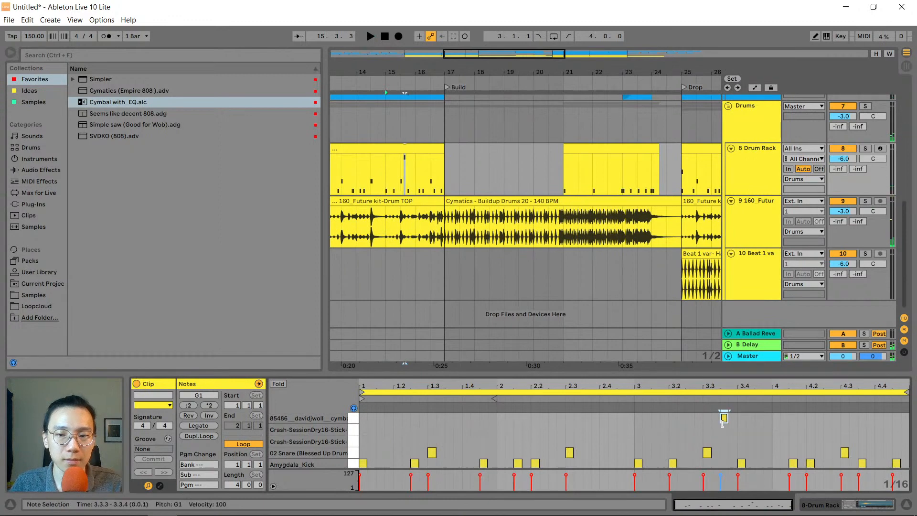
pyautogui.click(393, 168)
pyautogui.press('space')
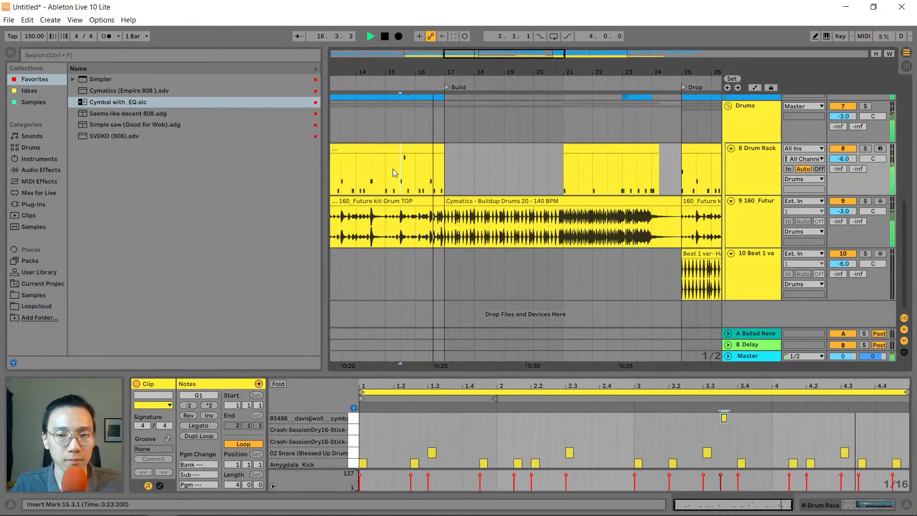
pyautogui.click(419, 152)
pyautogui.press('space')
# Set the cymbal-roll sample's volume to -3 dB in the Drum Rack and play through the transition and build
pyautogui.doubleClick(749, 164)
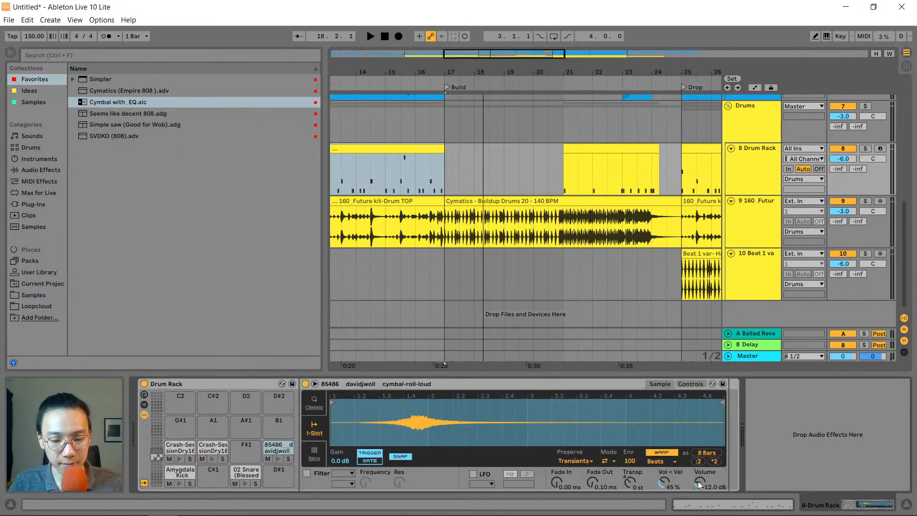
pyautogui.press('space')
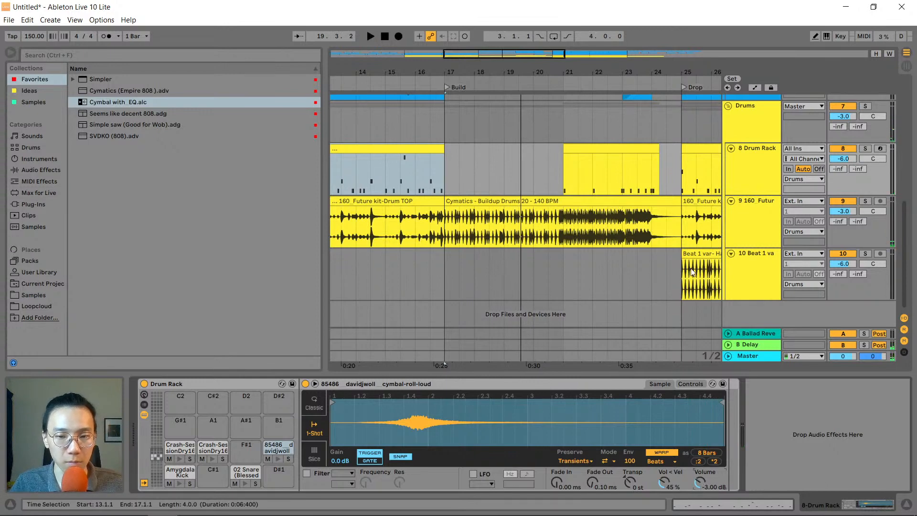
pyautogui.press('space')
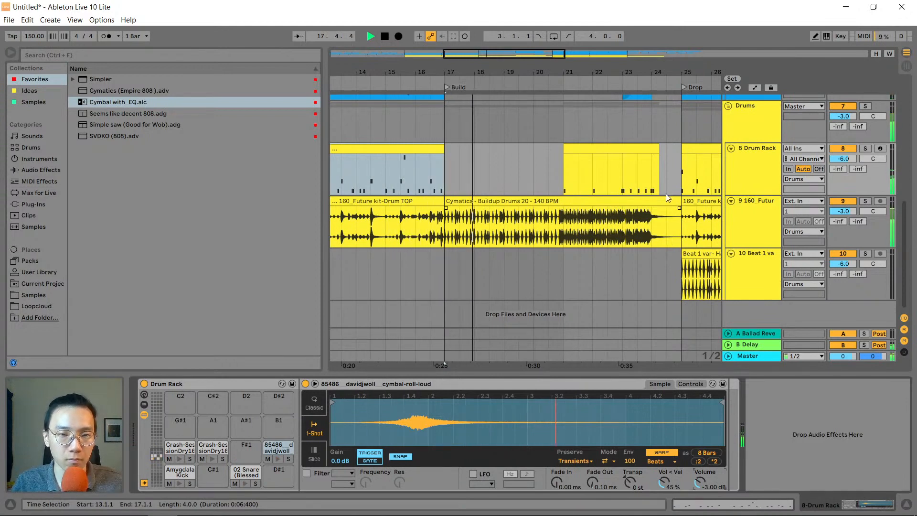
pyautogui.click(421, 166)
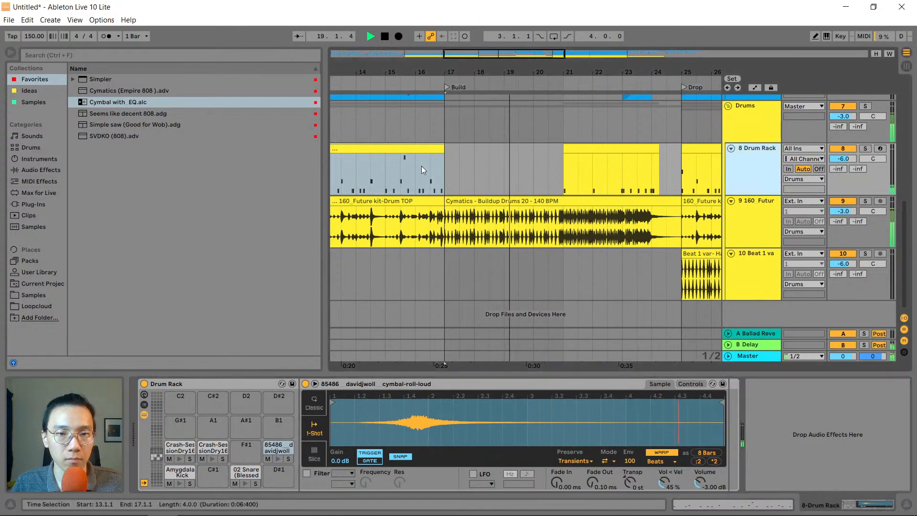
pyautogui.scroll(3, 421, 165)
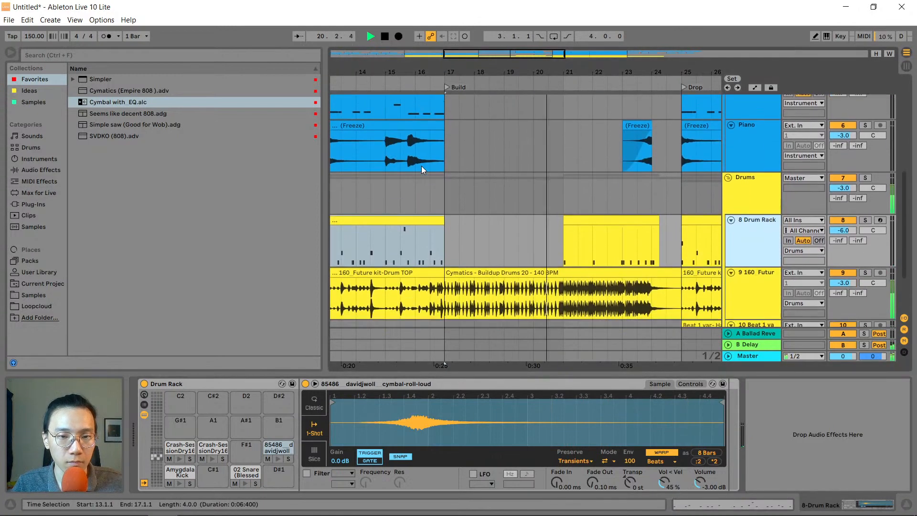
pyautogui.scroll(-1, 421, 165)
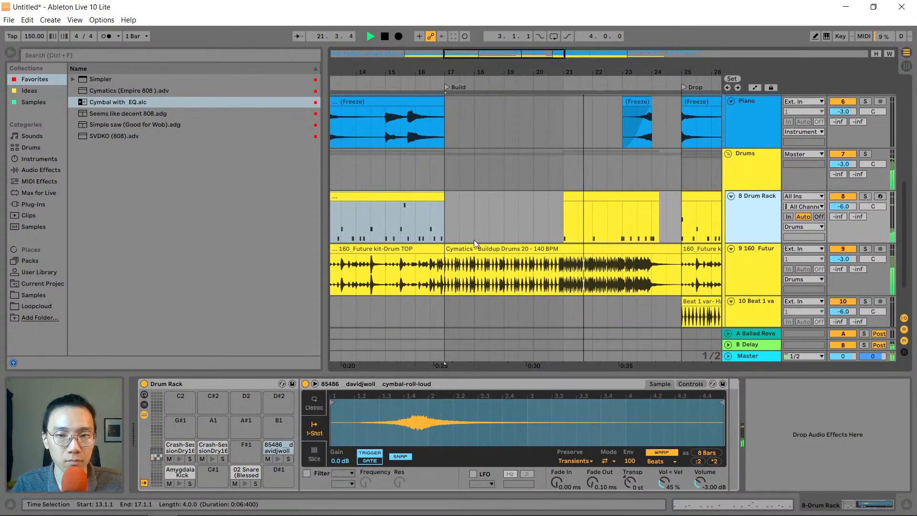
# Start the Sparkle Arp track's Auto Filter frequency rise at bar 21 from 1.00 kHz and play from 20.3.1 into the drop
pyautogui.moveTo(493, 72); pyautogui.dragTo(499, 61)
pyautogui.scroll(10, 577, 174)
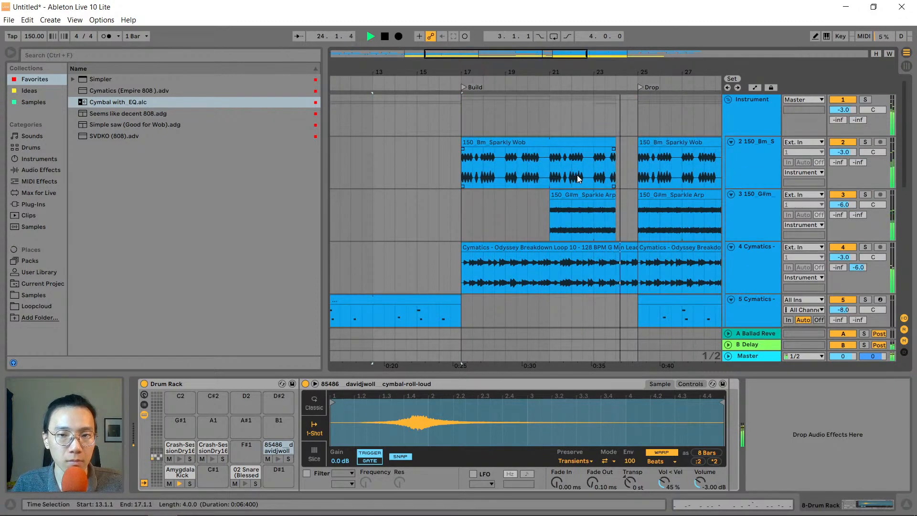
pyautogui.click(759, 212)
pyautogui.press('a')
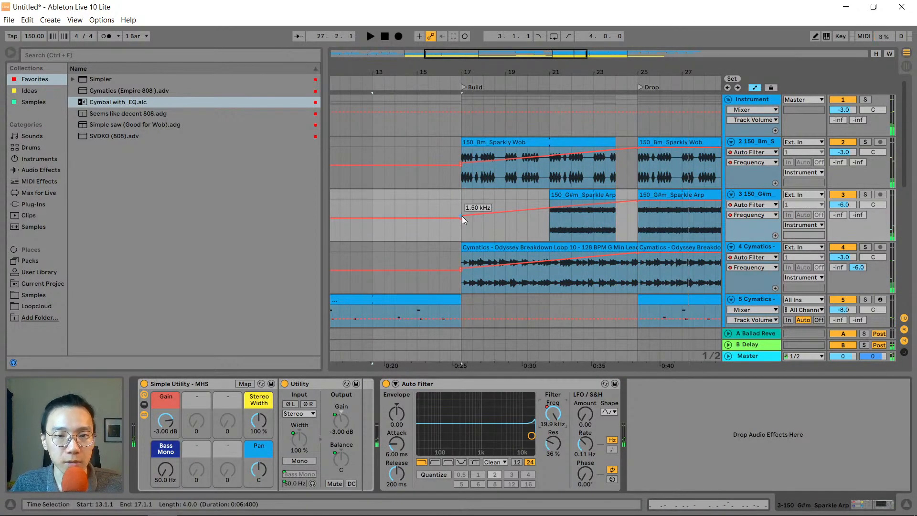
pyautogui.moveTo(462, 216); pyautogui.dragTo(549, 215)
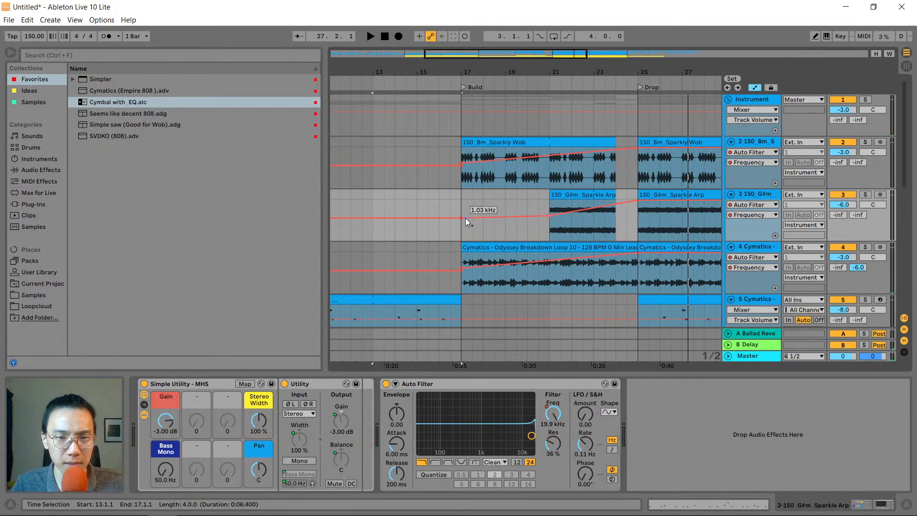
pyautogui.moveTo(462, 221); pyautogui.dragTo(550, 221)
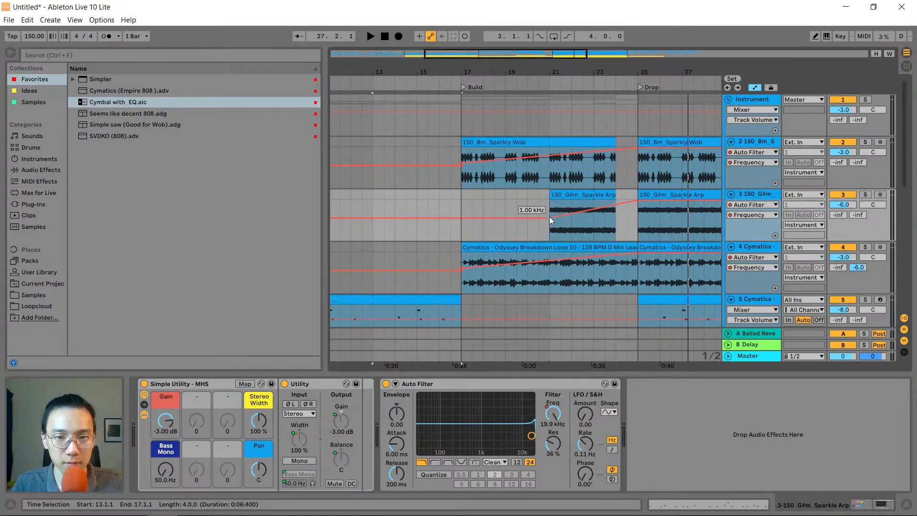
pyautogui.click(537, 202)
pyautogui.press('space')
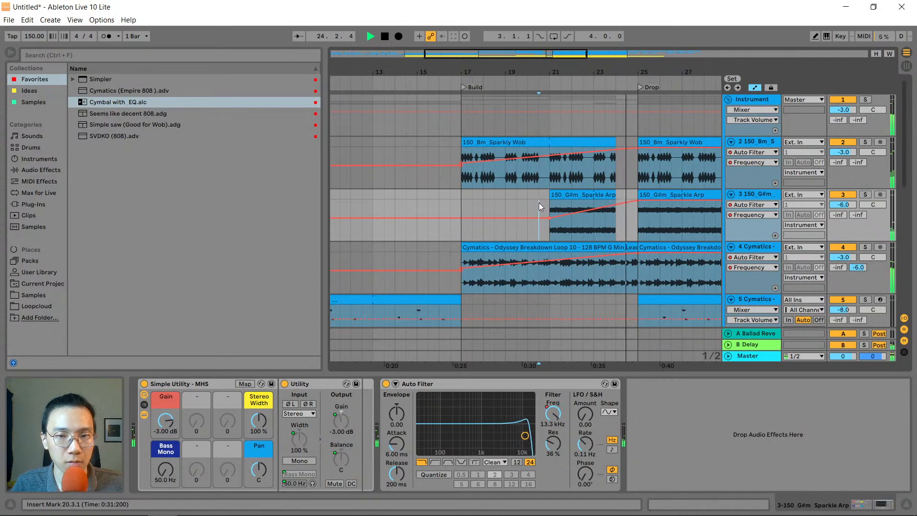
# Shift the drop's hats clip to loop sample bars 5 to 8, with start and loop position at 5.1.1
pyautogui.moveTo(568, 72); pyautogui.dragTo(509, 71)
pyautogui.scroll(-10, 609, 177)
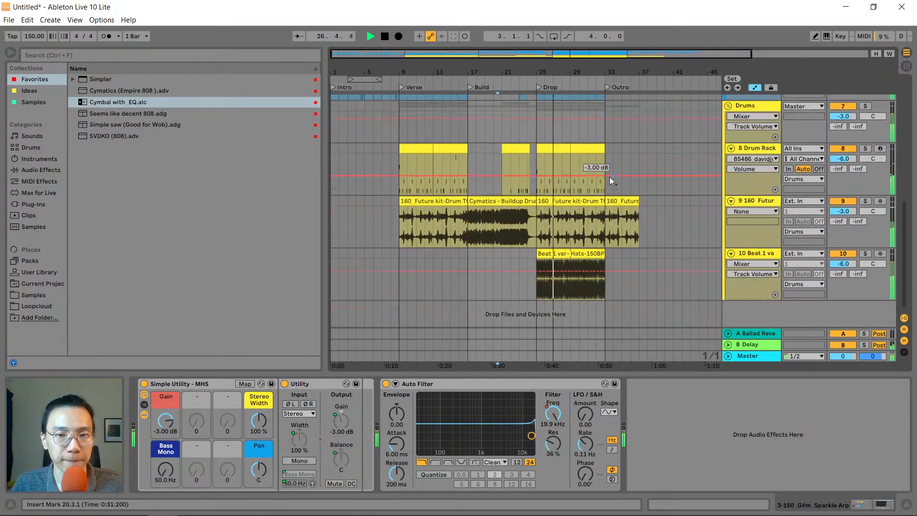
pyautogui.click(581, 252)
pyautogui.press('space')
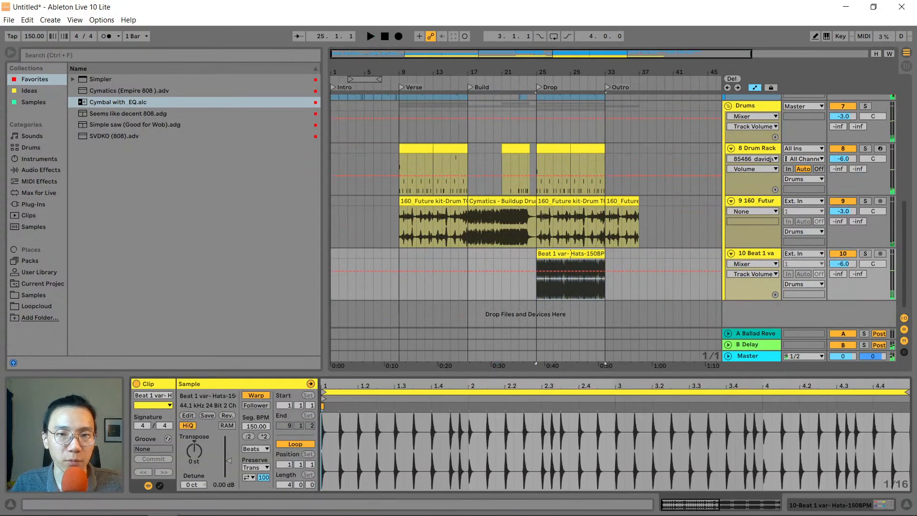
pyautogui.moveTo(571, 71); pyautogui.dragTo(572, 90)
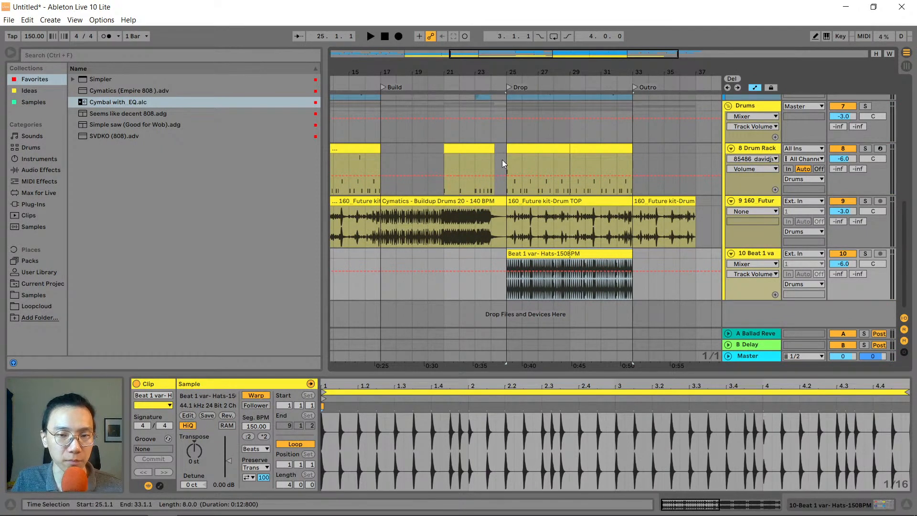
pyautogui.doubleClick(548, 254)
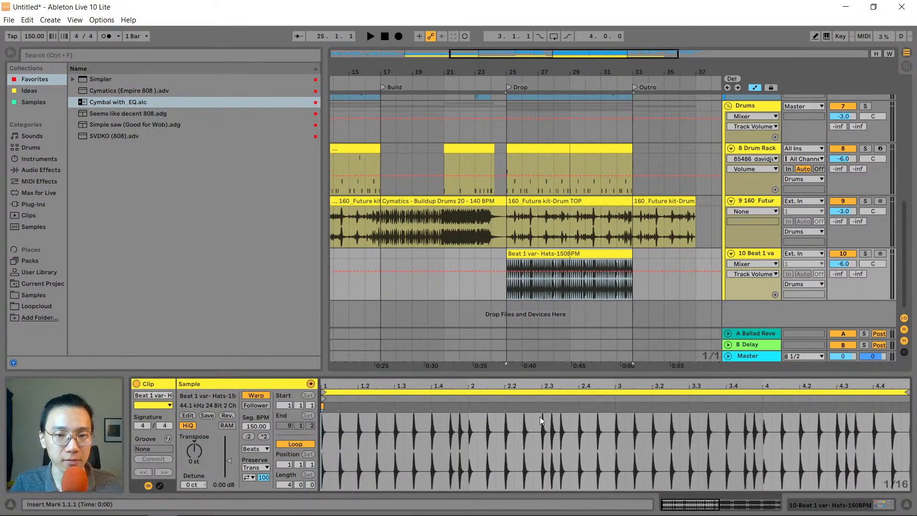
pyautogui.moveTo(433, 383); pyautogui.dragTo(841, 373)
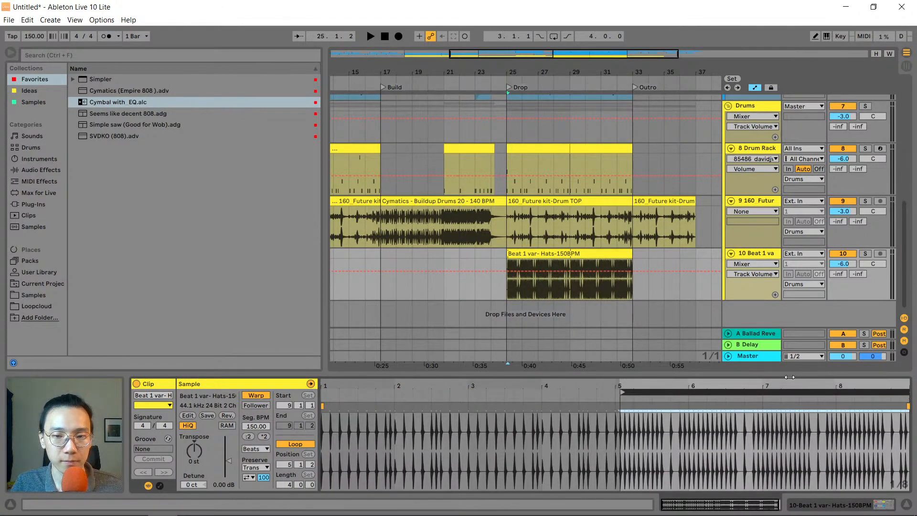
pyautogui.moveTo(786, 392); pyautogui.dragTo(779, 394)
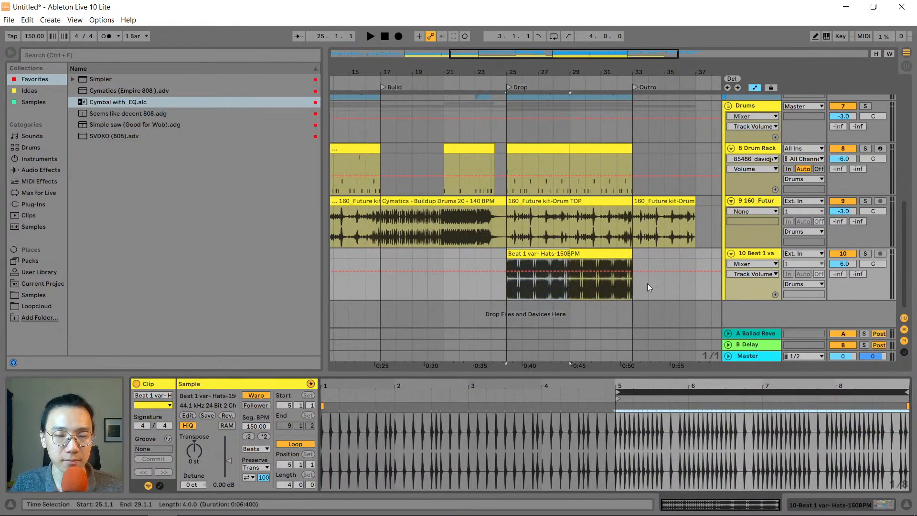
# Play from 23.1.1 through the drop to check how the hats fit with the other tracks
pyautogui.click(476, 257)
pyautogui.press('space')
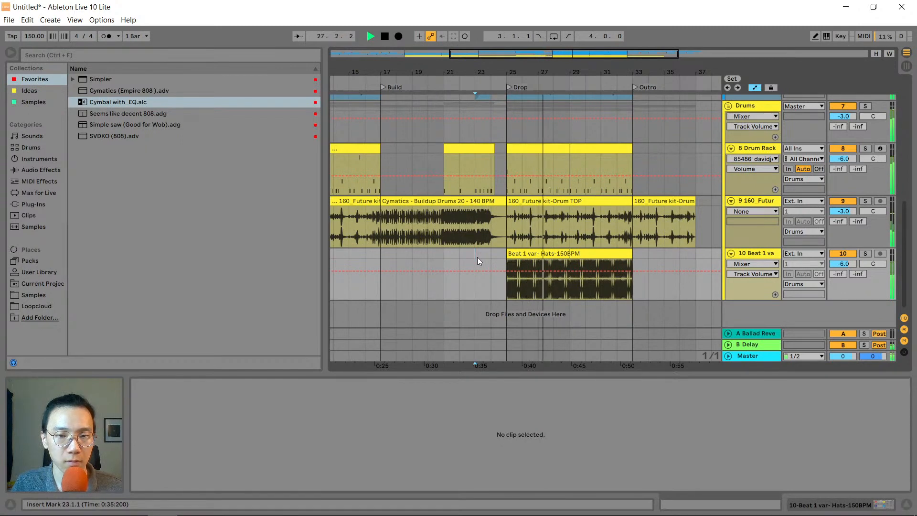
pyautogui.scroll(5, 477, 256)
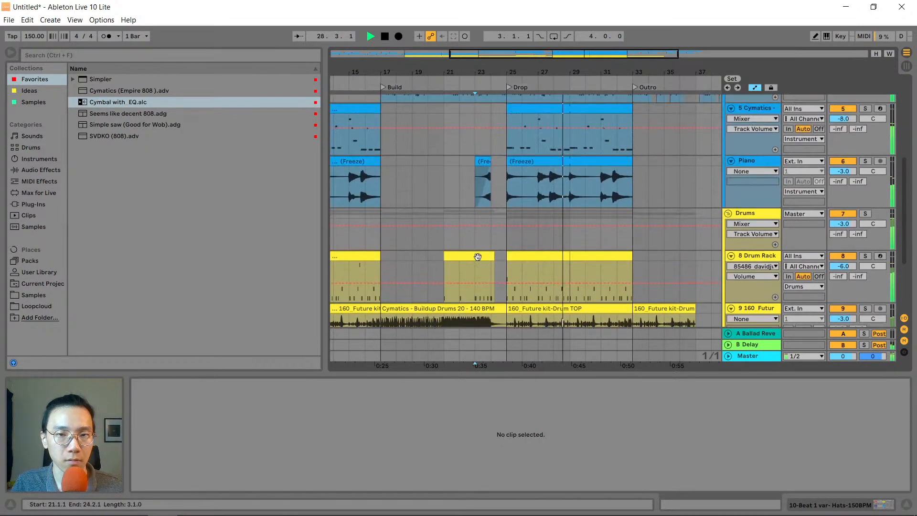
# Make the Sparkly Wob track's Auto Filter frequency fall from bar 31 to 3.03 kHz at bar 33 and play from 30.1.1
pyautogui.scroll(2, 478, 257)
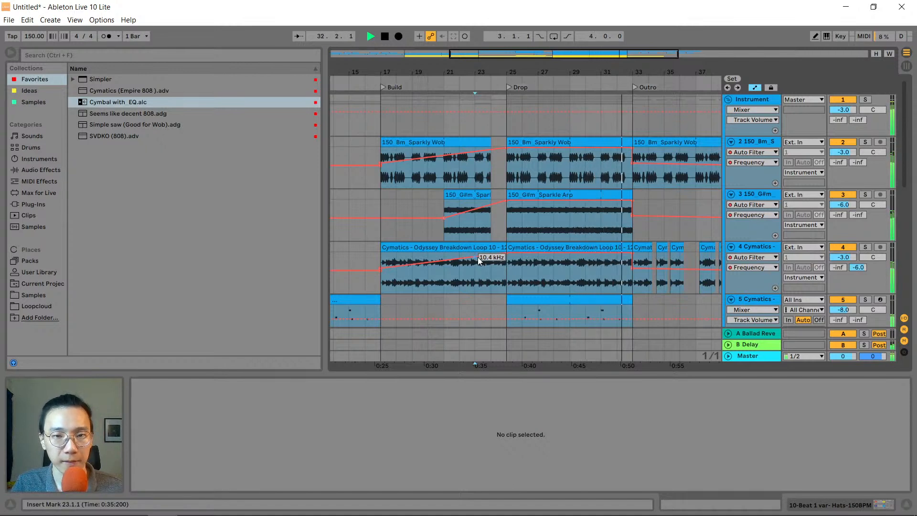
pyautogui.moveTo(532, 67); pyautogui.dragTo(571, 79)
pyautogui.press('space')
pyautogui.click(579, 151)
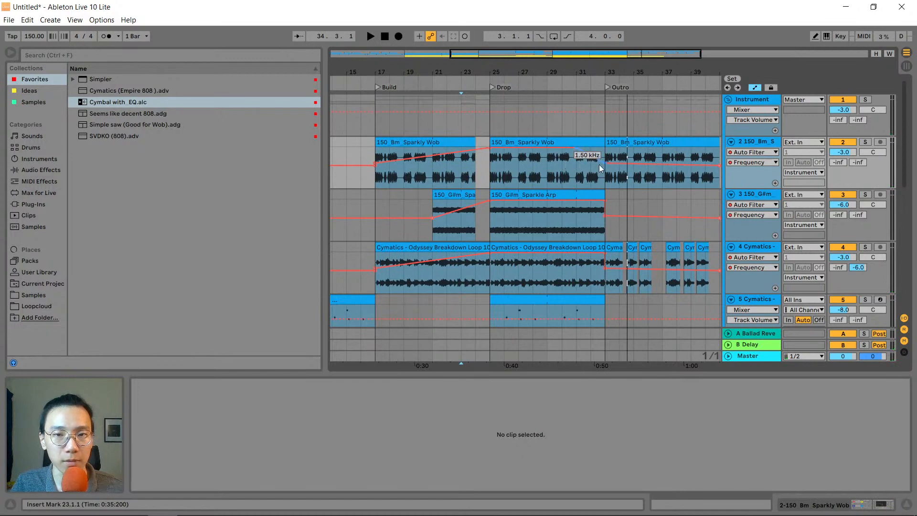
pyautogui.moveTo(604, 164); pyautogui.dragTo(605, 158)
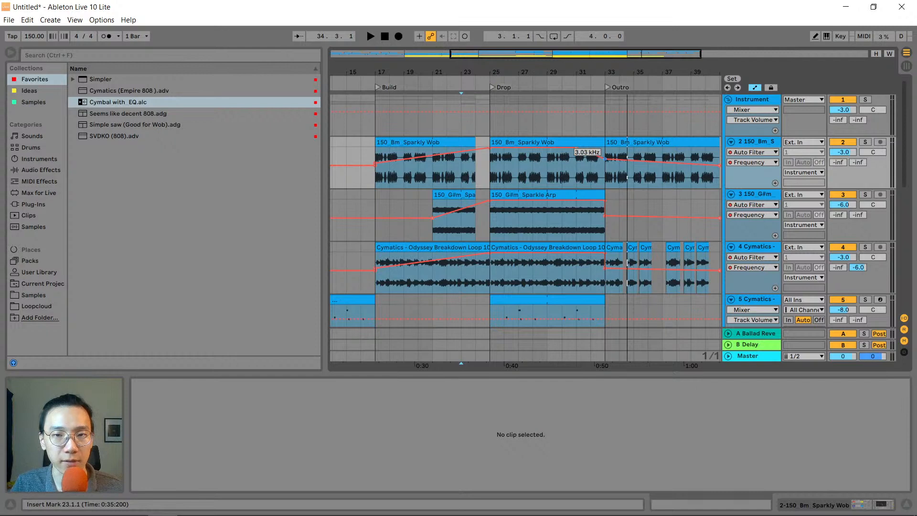
pyautogui.click(557, 164)
pyautogui.press('space')
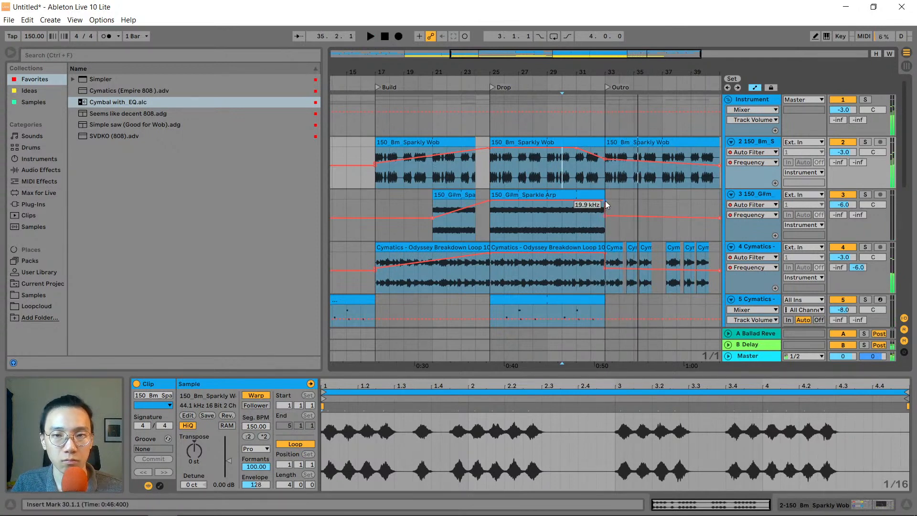
# Start the Sparkle Arp track's Auto Filter frequency fall at bar 31 and play from 30.1.1 into the outro
pyautogui.press('space')
pyautogui.moveTo(605, 201); pyautogui.dragTo(562, 201)
pyautogui.click(568, 221)
pyautogui.press('space')
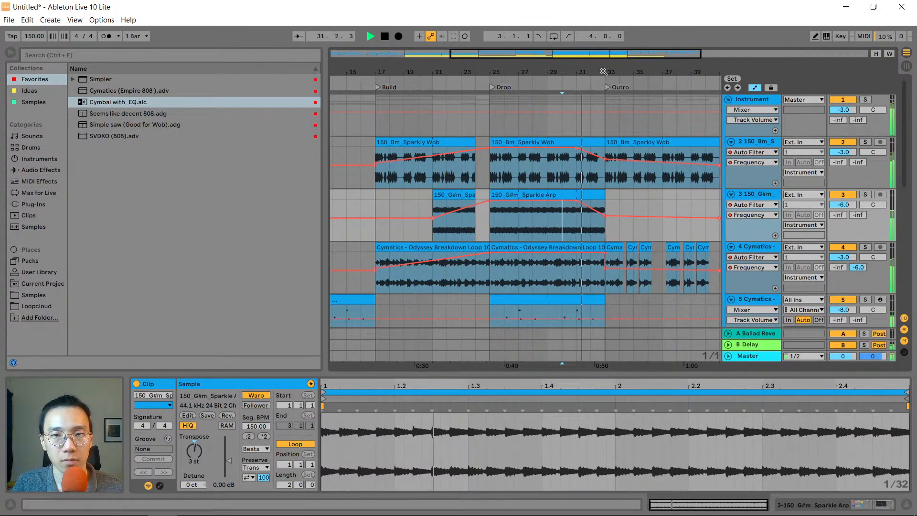
pyautogui.moveTo(603, 72); pyautogui.dragTo(551, 73)
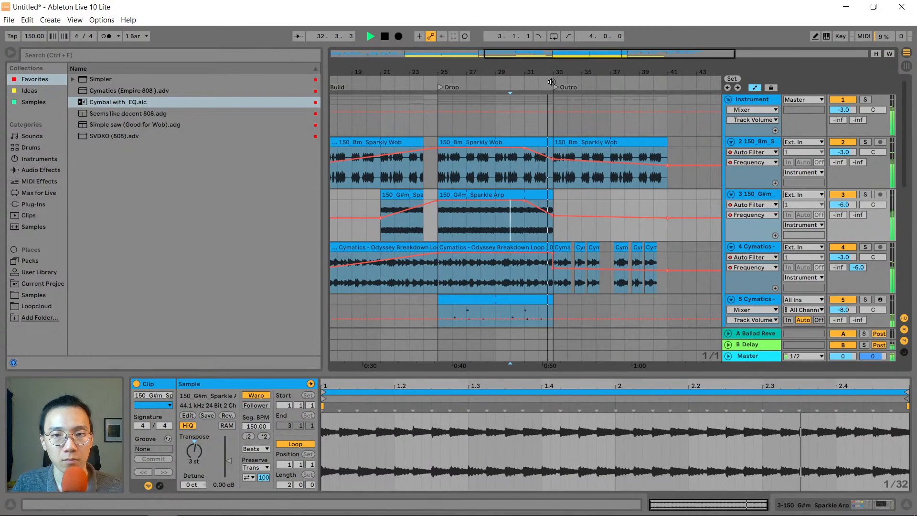
pyautogui.press('space')
# Compare the Drum Rack clips and cymbal-roll notes at the ends of the verse and the drop
pyautogui.scroll(-2, 557, 152)
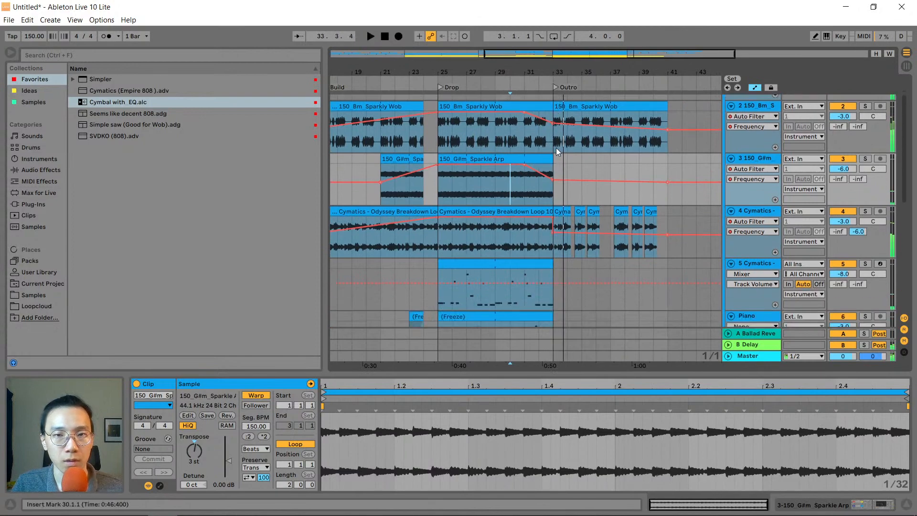
pyautogui.moveTo(518, 61); pyautogui.dragTo(586, 57)
pyautogui.scroll(-2, 550, 148)
pyautogui.scroll(-2, 550, 147)
pyautogui.scroll(-4, 537, 163)
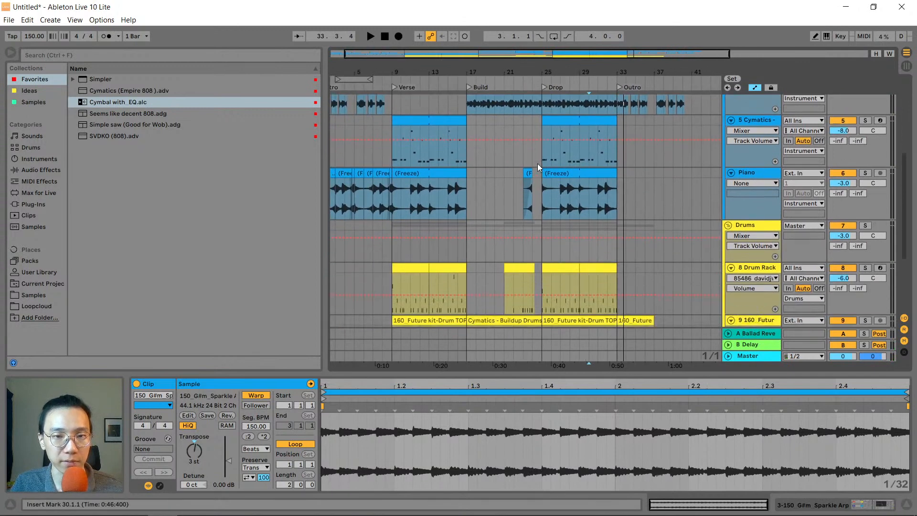
pyautogui.click(447, 232)
pyautogui.click(596, 231)
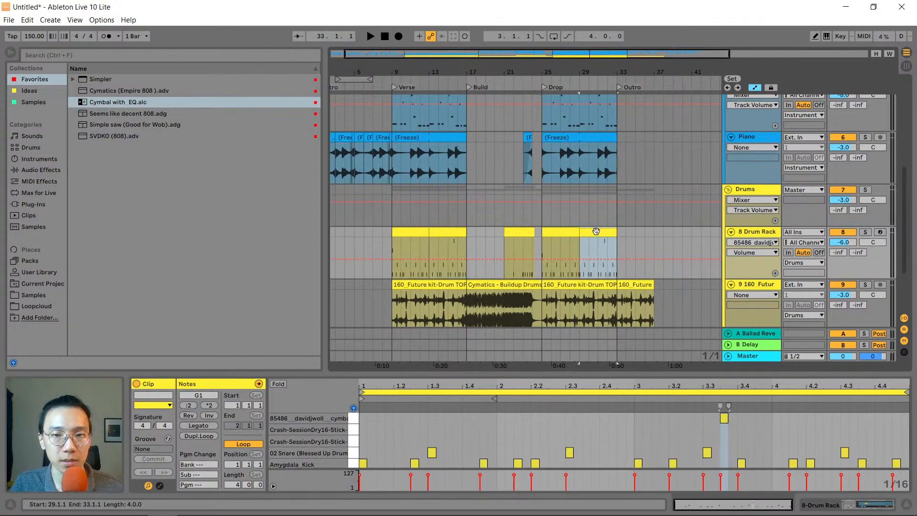
pyautogui.click(449, 246)
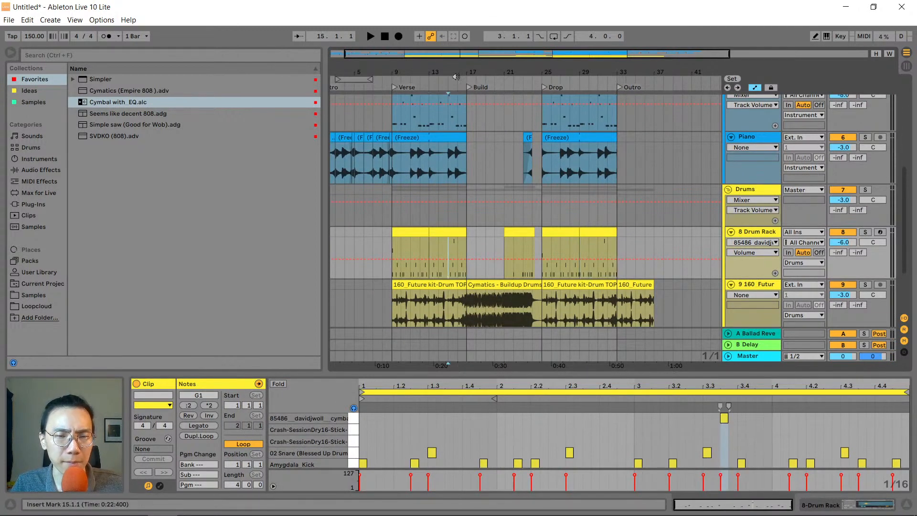
pyautogui.moveTo(452, 72); pyautogui.dragTo(454, 85)
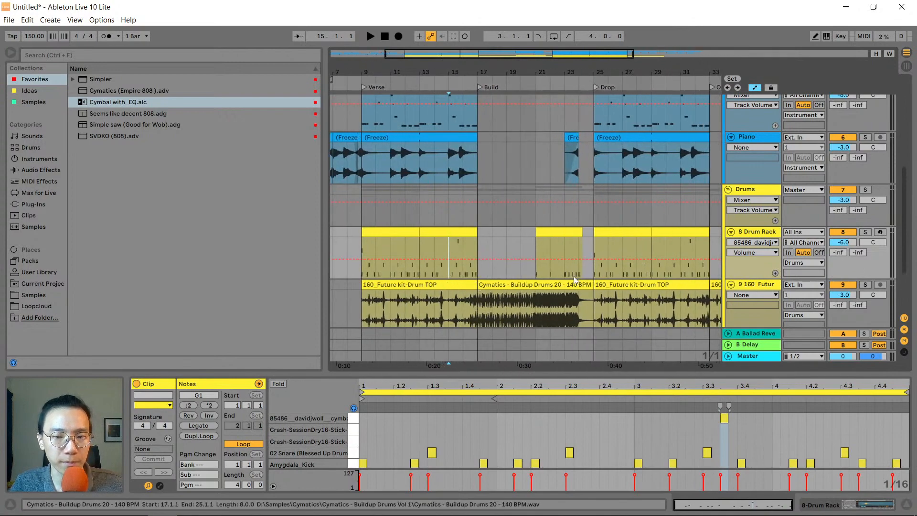
# Play from the drop's last bars through the outro to check the drum loop there, and review the drum tracks
pyautogui.moveTo(614, 72); pyautogui.dragTo(467, 60)
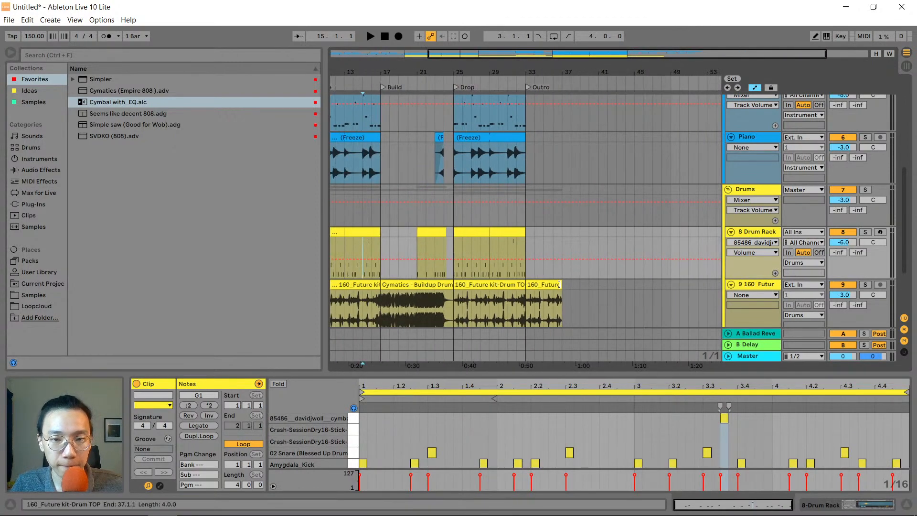
pyautogui.click(558, 284)
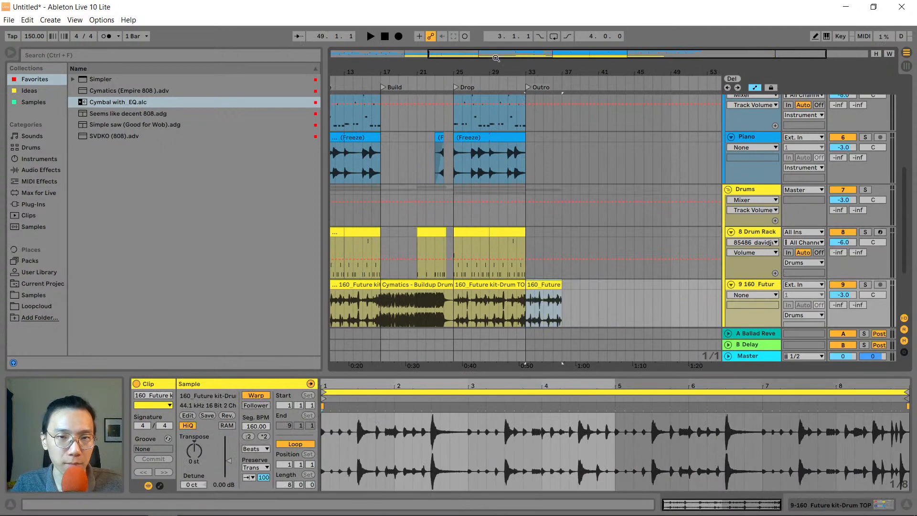
pyautogui.moveTo(517, 70); pyautogui.dragTo(516, 91)
pyautogui.click(504, 213)
pyautogui.press('space')
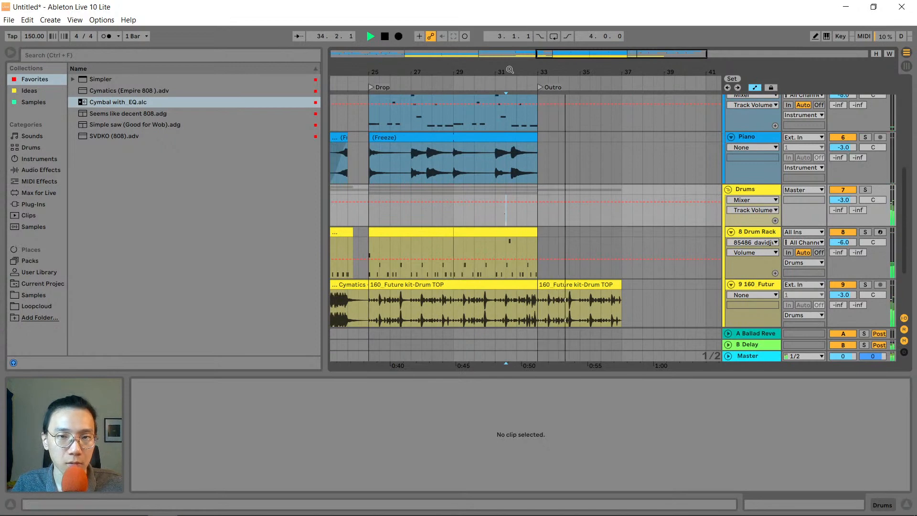
pyautogui.moveTo(510, 72); pyautogui.dragTo(582, 53)
pyautogui.moveTo(437, 73); pyautogui.dragTo(436, 103)
pyautogui.scroll(-2, 501, 209)
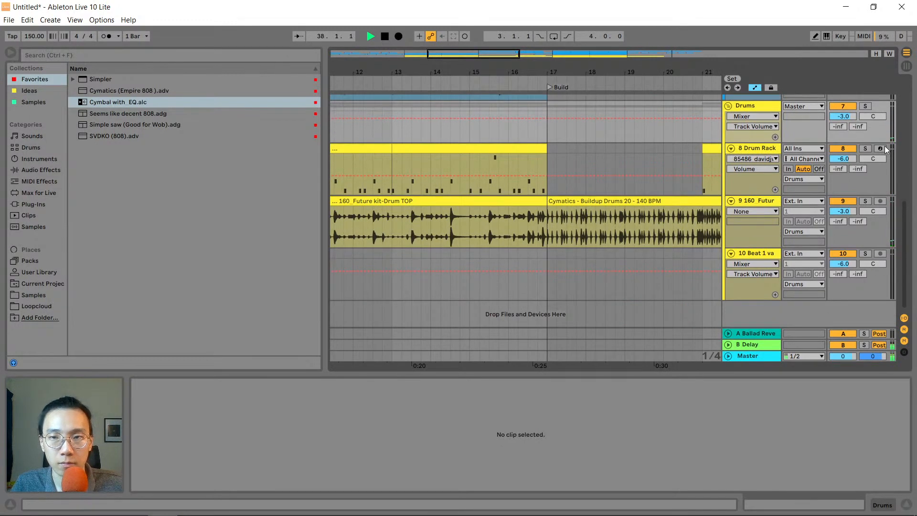
pyautogui.scroll(1, 884, 145)
pyautogui.moveTo(562, 67); pyautogui.dragTo(495, 71)
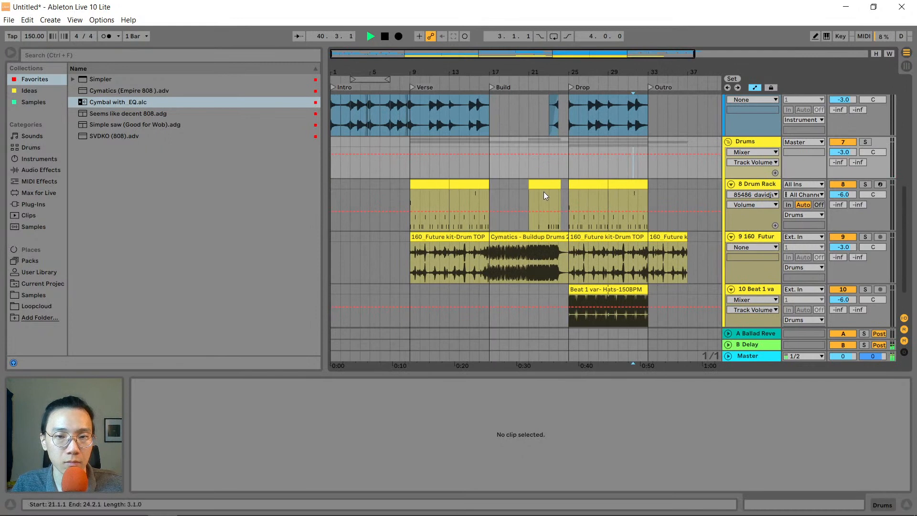
pyautogui.scroll(2, 394, 172)
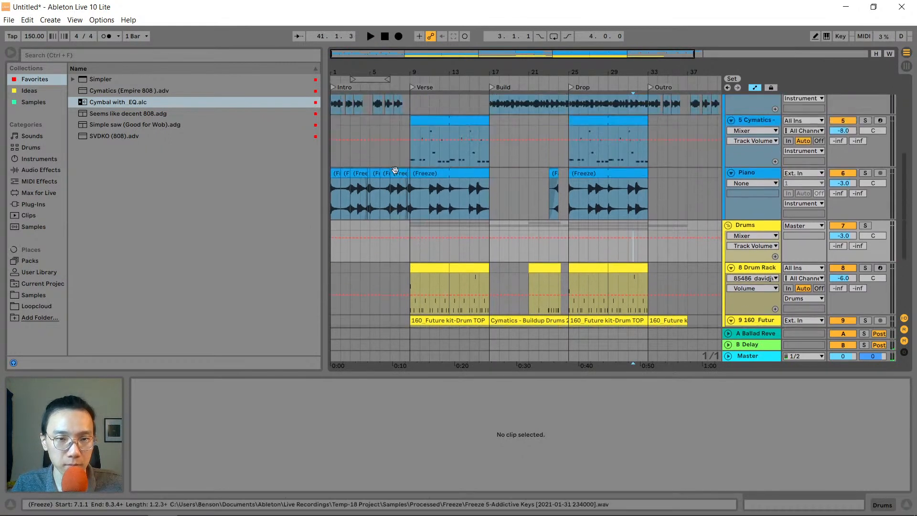
# Replace the drop's piano with a copy of the eight intro piano clips at 25.1.1 and play the drop
pyautogui.click(335, 176)
pyautogui.keyDown('shift'); pyautogui.click(334, 176); pyautogui.keyUp('shift')
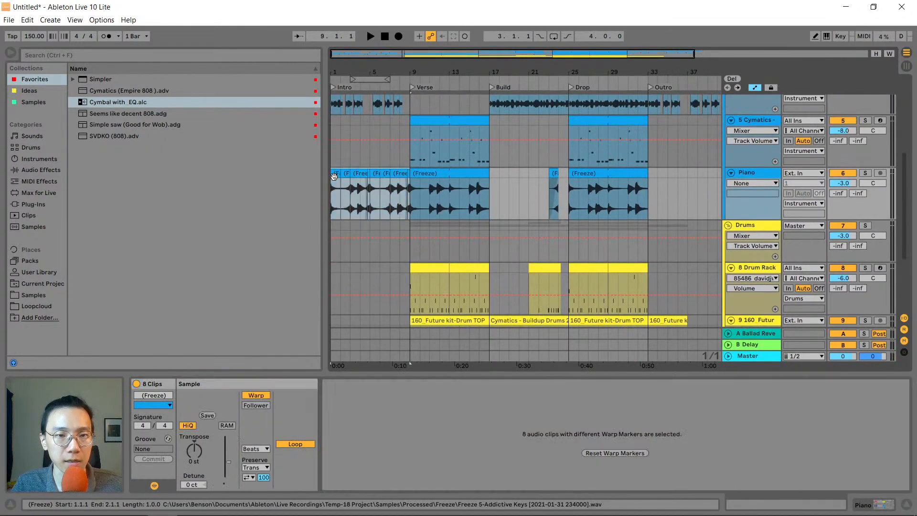
pyautogui.hotkey('ctrl', 'c')
pyautogui.click(591, 174)
pyautogui.hotkey('ctrl', 'v')
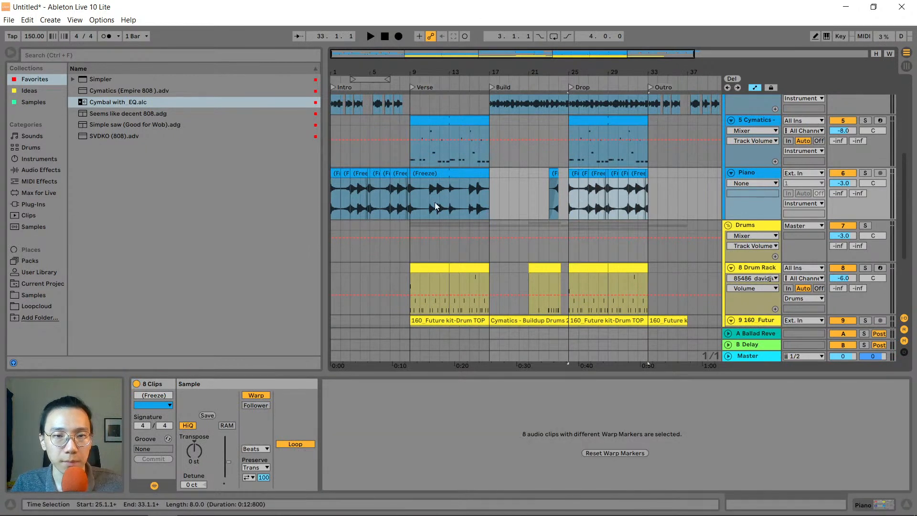
pyautogui.click(575, 174)
pyautogui.press('space')
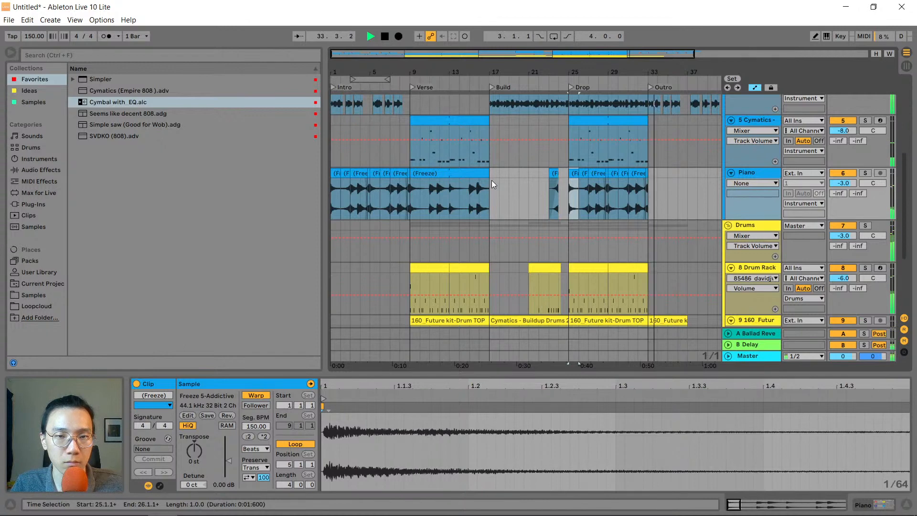
# Duplicate the eight intro piano clips into the verse at bars 9 to 17 and play from 8.1.1
pyautogui.press('space')
pyautogui.click(408, 174)
pyautogui.keyDown('shift'); pyautogui.click(336, 173); pyautogui.keyUp('shift')
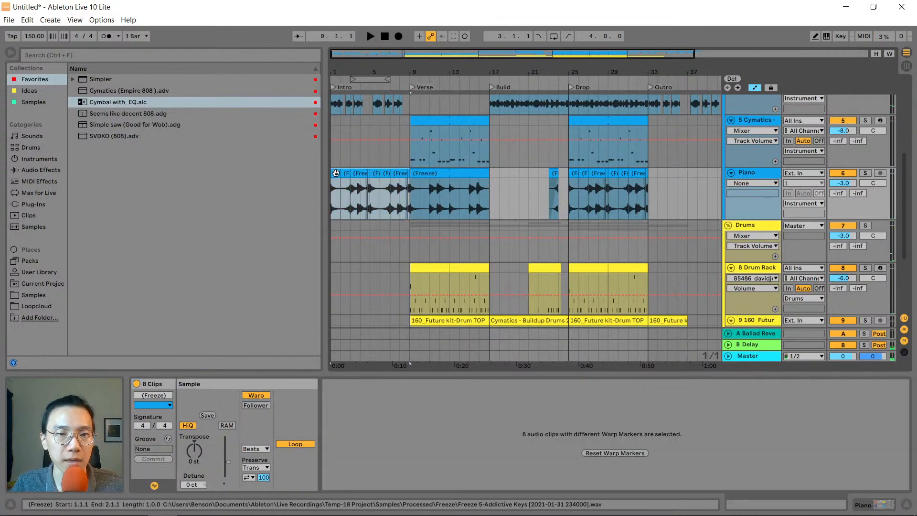
pyautogui.hotkey('ctrl', 'd')
pyautogui.click(399, 156)
pyautogui.press('space')
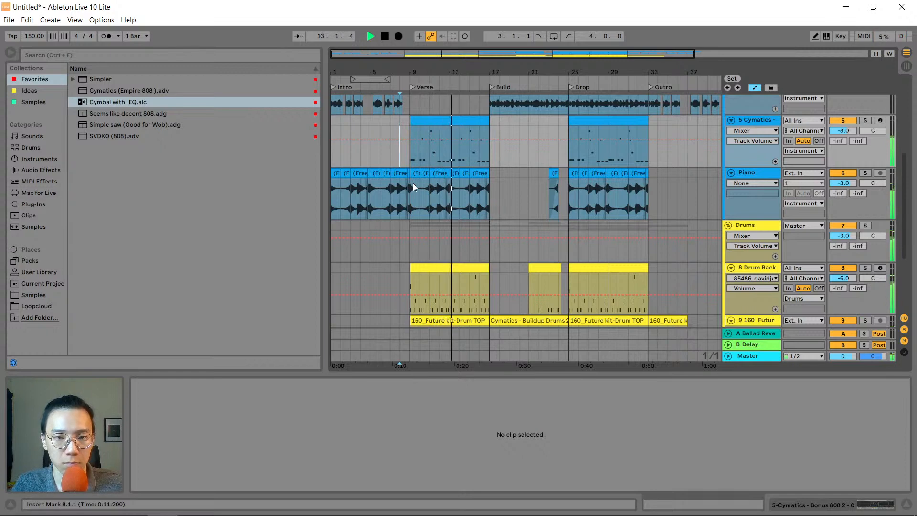
pyautogui.press('space')
# Lock the automation envelopes, copy the drop's Sparkly Wob clip to 9.1.1 and play the verse from 8.1.1
pyautogui.scroll(3, 453, 206)
pyautogui.scroll(4, 455, 208)
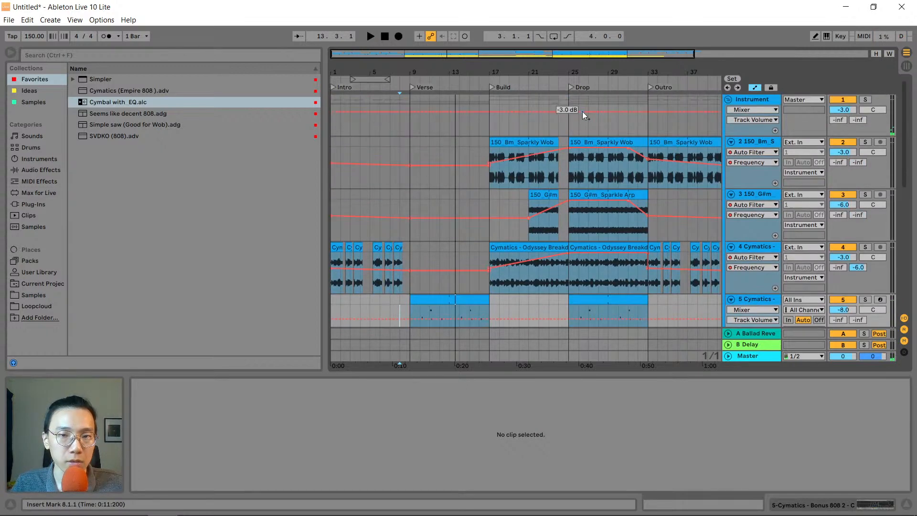
pyautogui.click(546, 140)
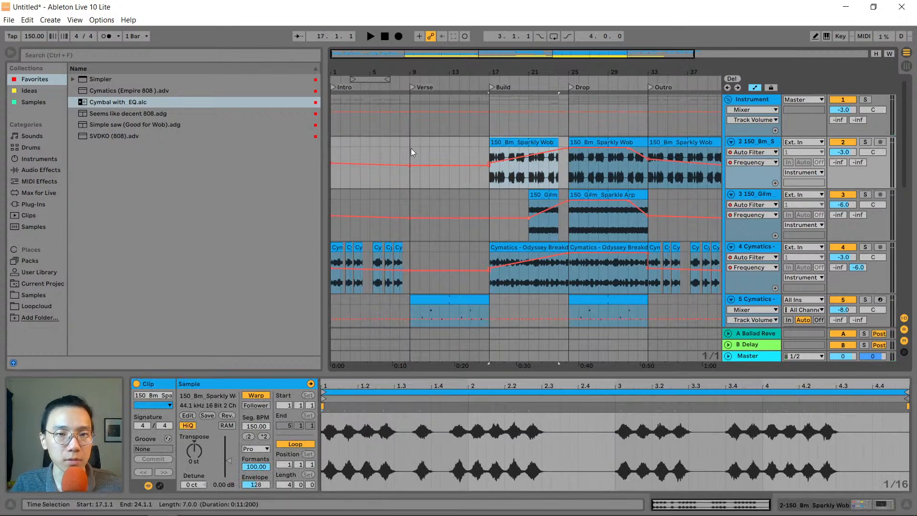
pyautogui.click(770, 87)
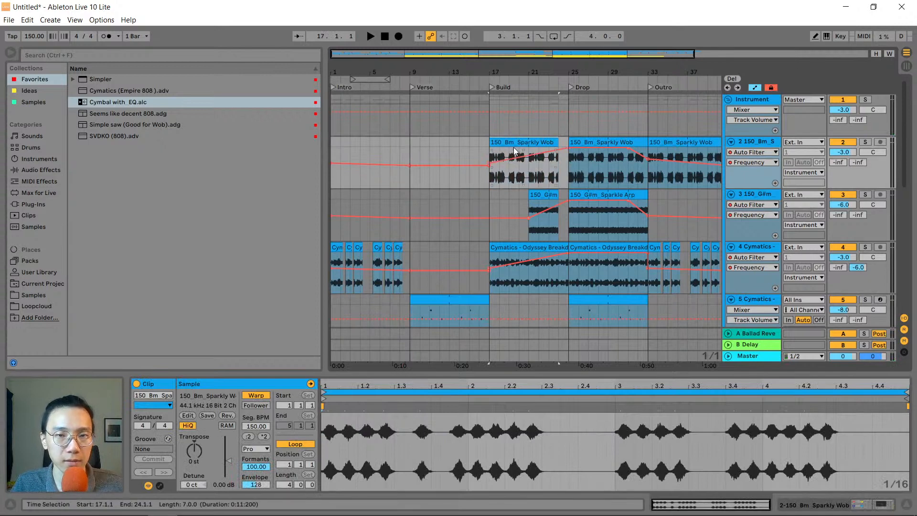
pyautogui.click(597, 140)
pyautogui.hotkey('ctrl', 'c')
pyautogui.click(414, 142)
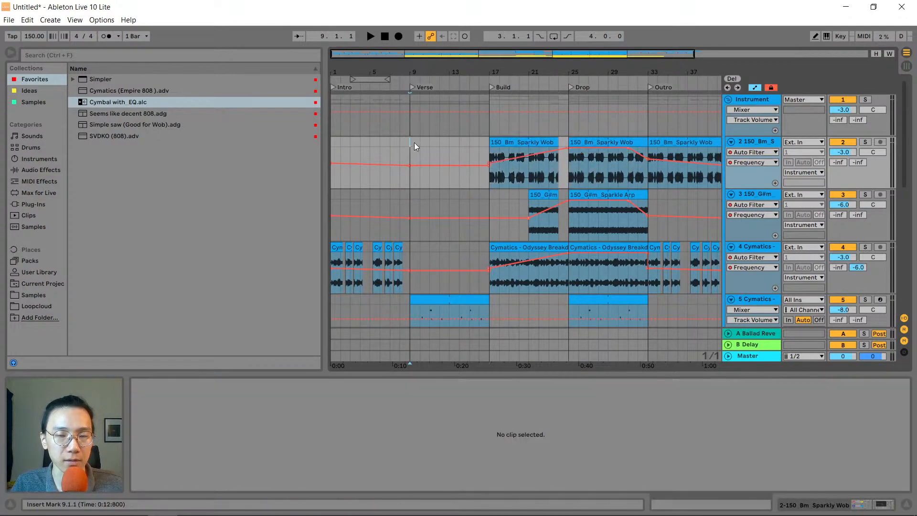
pyautogui.hotkey('ctrl', 'v')
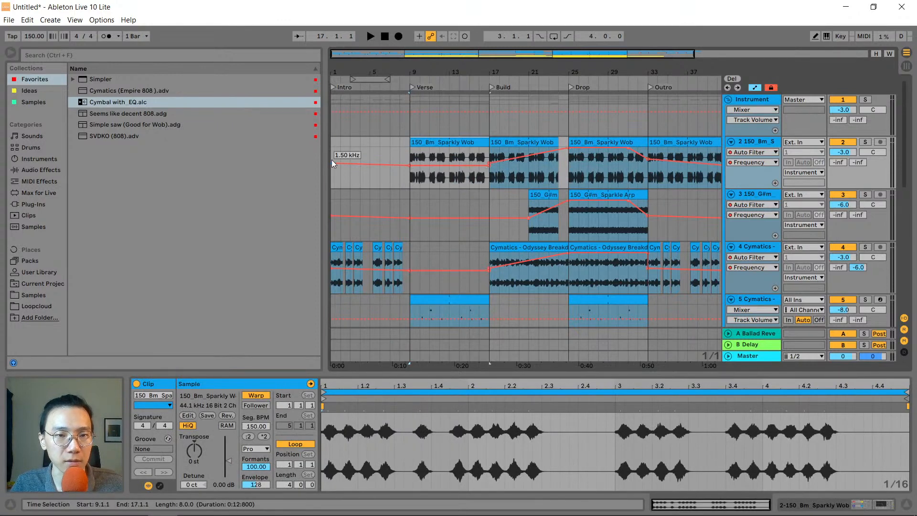
pyautogui.click(402, 156)
pyautogui.press('space')
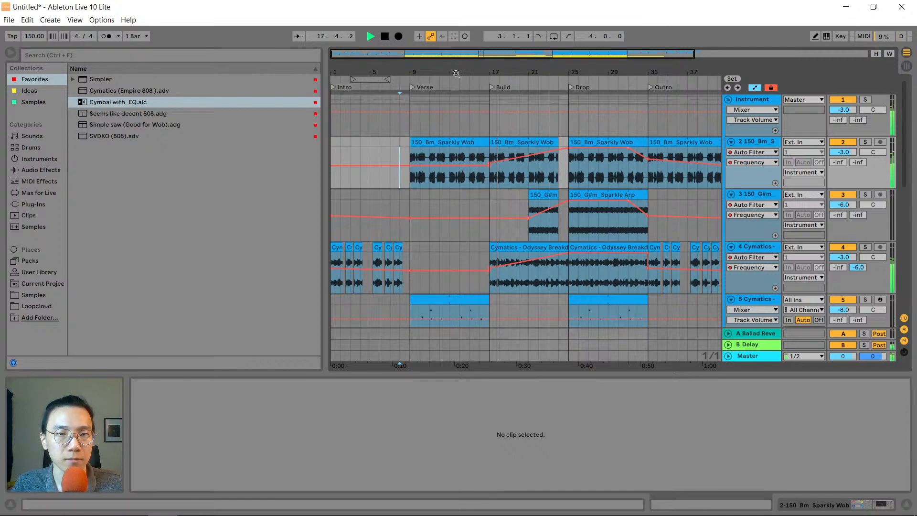
pyautogui.press('space')
# Delete the Sparkly Wob audio from 9.3.1 to 9.4.1 in the verse and play from 9.1.1
pyautogui.moveTo(411, 73); pyautogui.dragTo(416, 143)
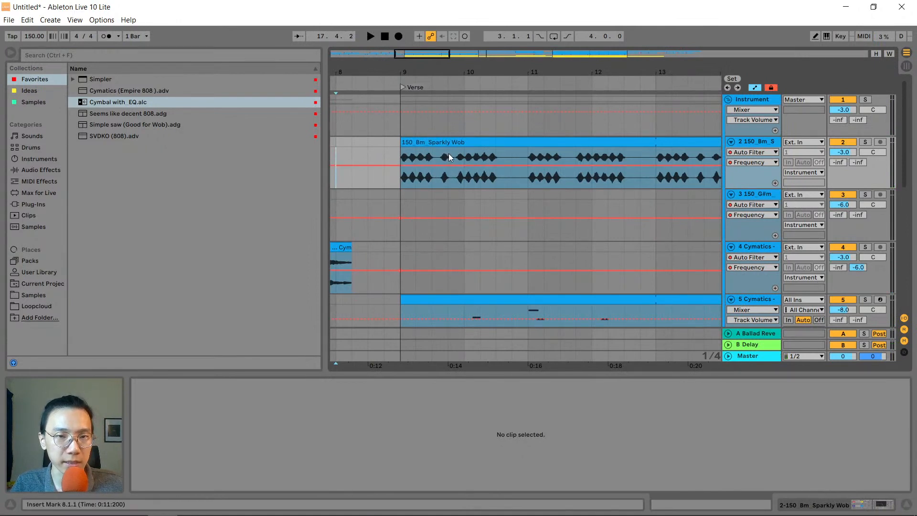
pyautogui.moveTo(448, 153); pyautogui.dragTo(438, 136)
pyautogui.press('Delete')
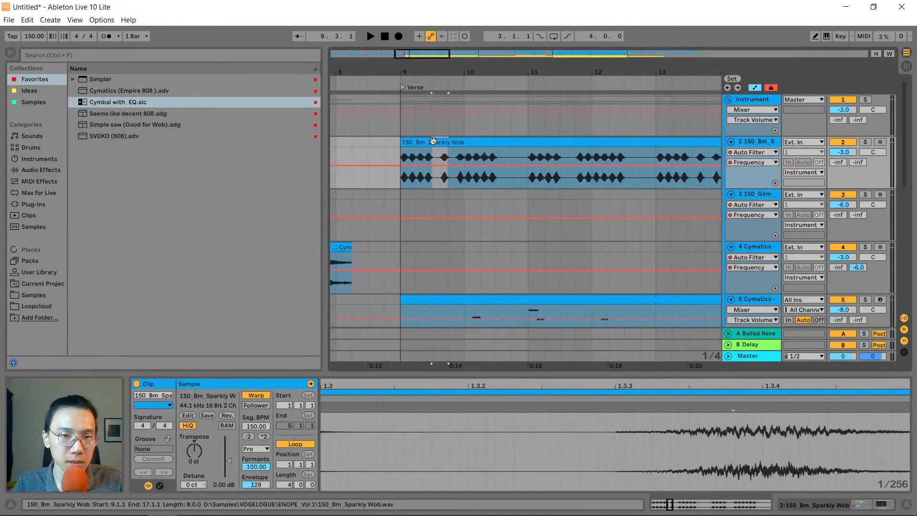
pyautogui.click(427, 141)
pyautogui.press('space')
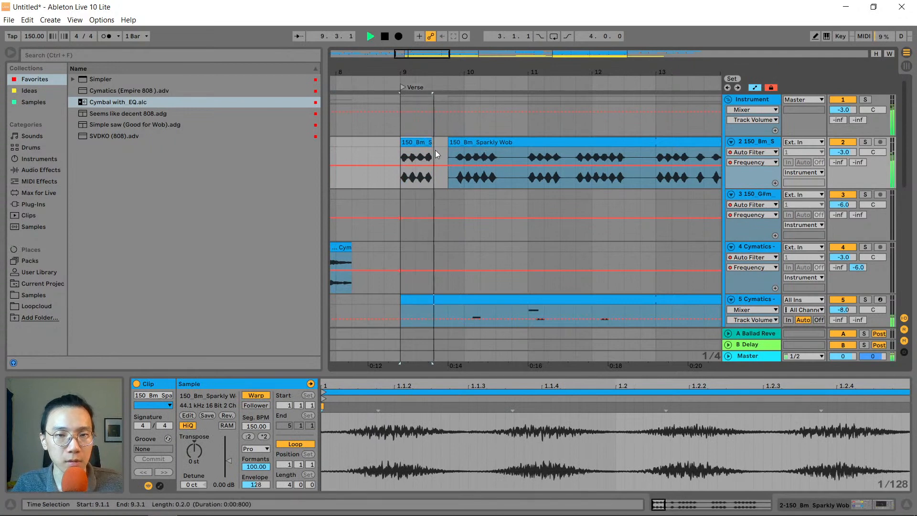
pyautogui.press('space')
# Try trimming the start of the verse's longer Sparkly Wob clip to 10.1.1 and play from 9.1.1
pyautogui.moveTo(448, 144); pyautogui.dragTo(464, 144)
pyautogui.click(422, 144)
pyautogui.press('space')
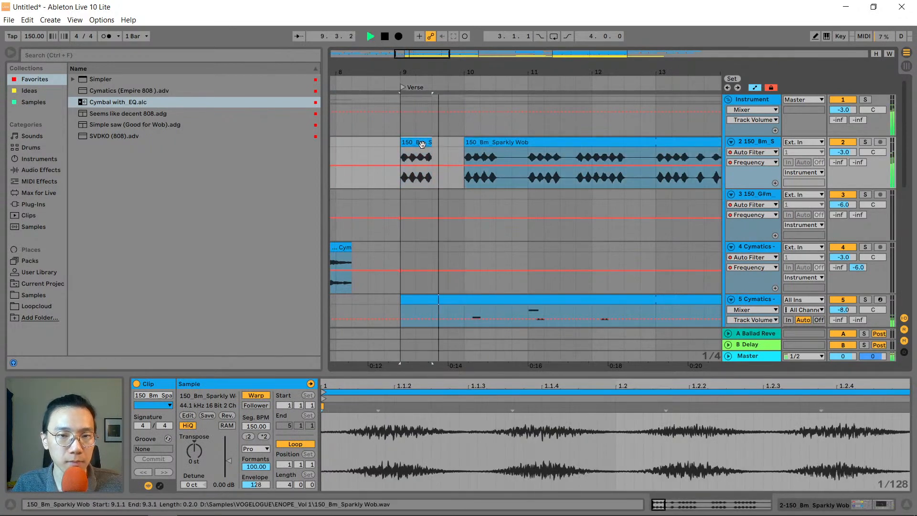
pyautogui.press('space')
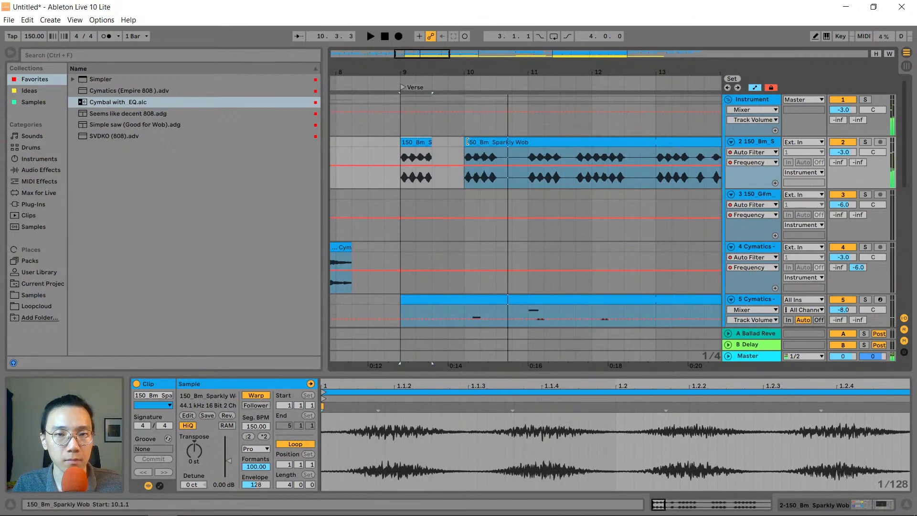
pyautogui.hotkey('ctrl', 'z')
# Play the verse from 9.1.1 to check the cut in the Sparkly Wob track
pyautogui.click(417, 142)
pyautogui.press('space')
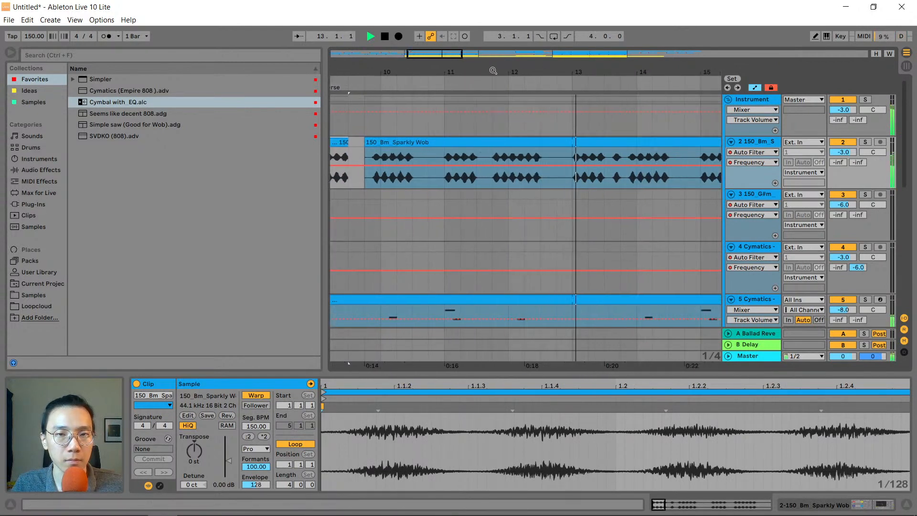
pyautogui.moveTo(493, 71); pyautogui.dragTo(493, 58)
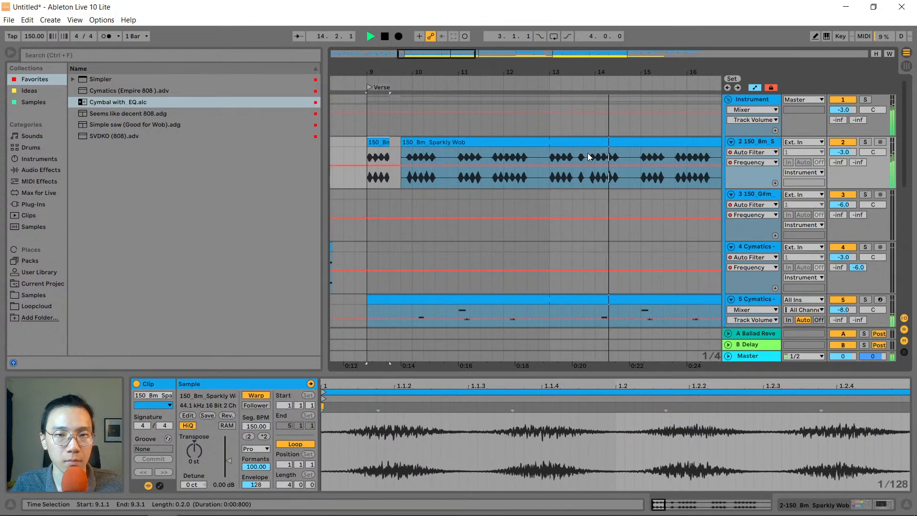
# Delete the Sparkly Wob audio from 13.3.1 to 13.4.1 in the verse and play from 9.4.1
pyautogui.press('space')
pyautogui.moveTo(586, 153); pyautogui.dragTo(577, 144)
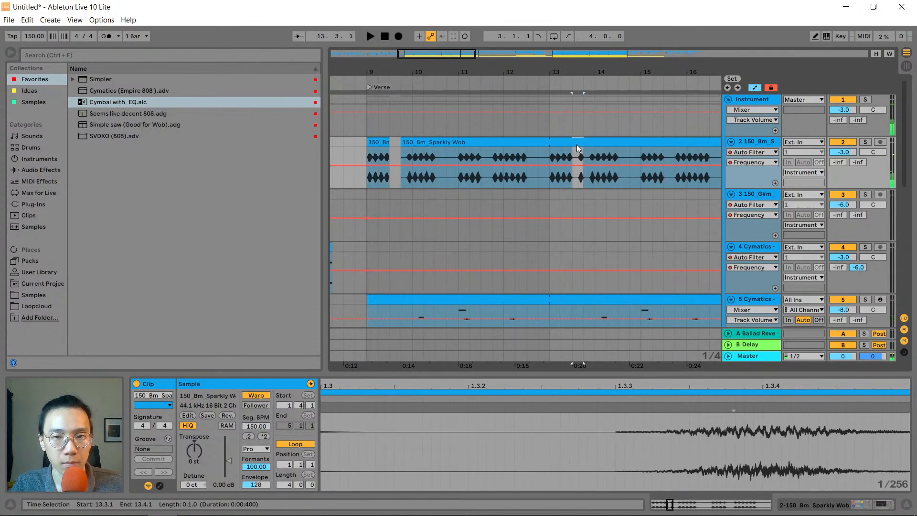
pyautogui.press('Delete')
pyautogui.press('space')
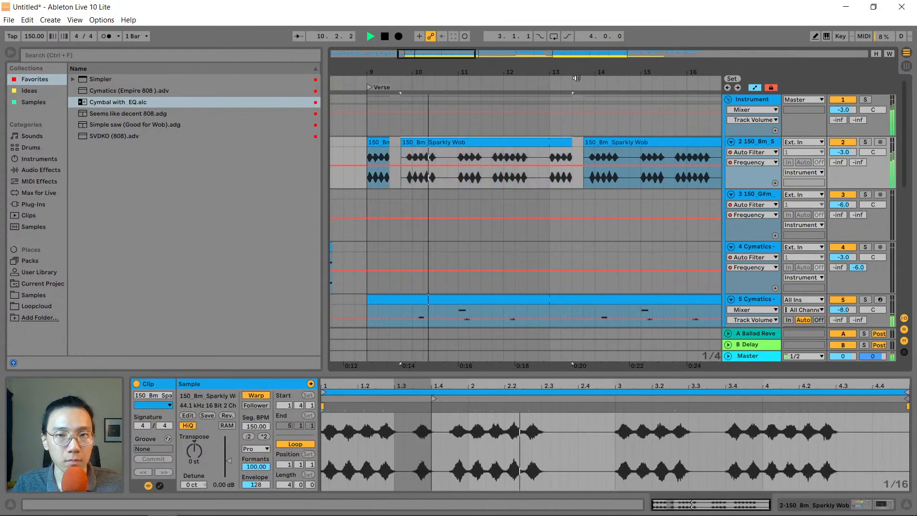
pyautogui.moveTo(573, 72); pyautogui.dragTo(570, 59)
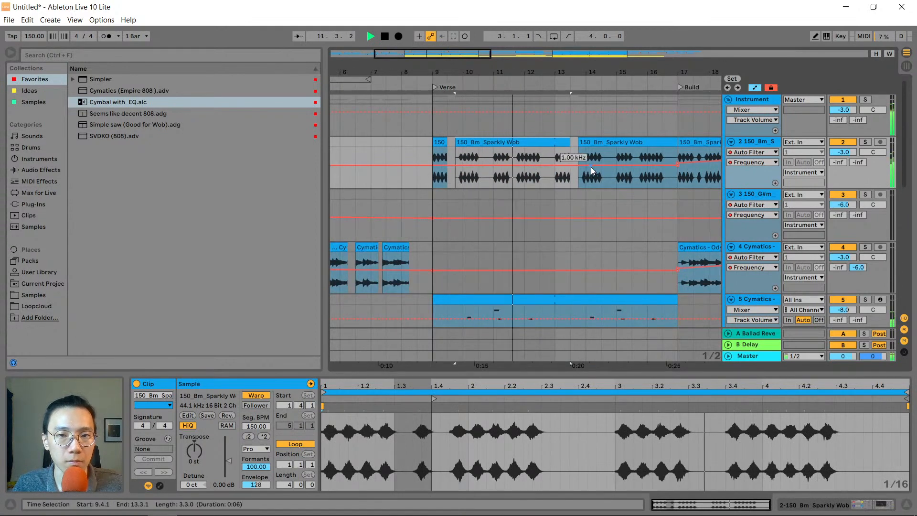
# Lower the Sparkly Wob track's filter frequency automation in the verse to 823 Hz and play from 9.1.1 into the build
pyautogui.press('space')
pyautogui.moveTo(677, 166); pyautogui.dragTo(679, 168)
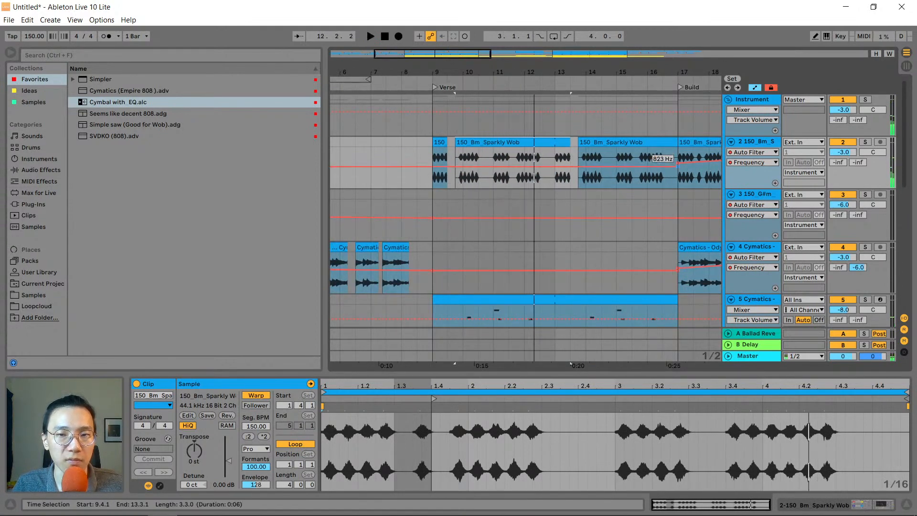
pyautogui.click(426, 149)
pyautogui.press('space')
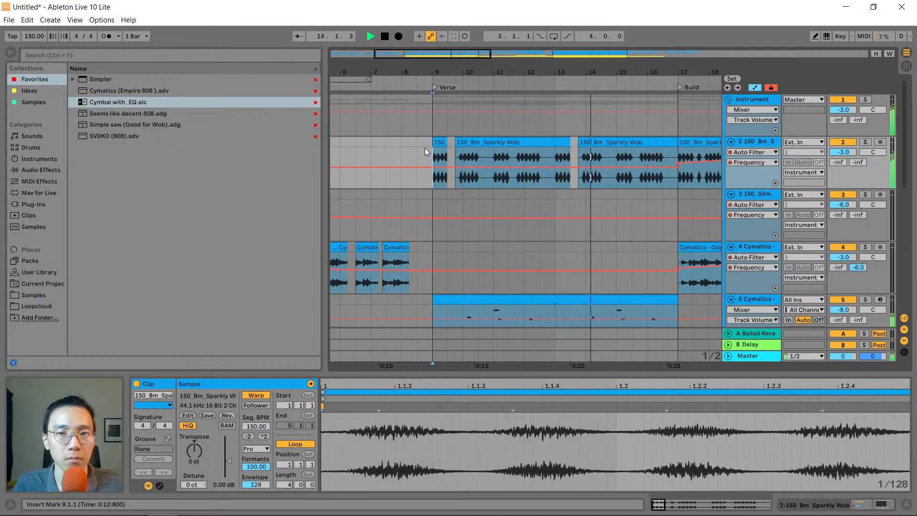
pyautogui.moveTo(584, 73); pyautogui.dragTo(438, 77)
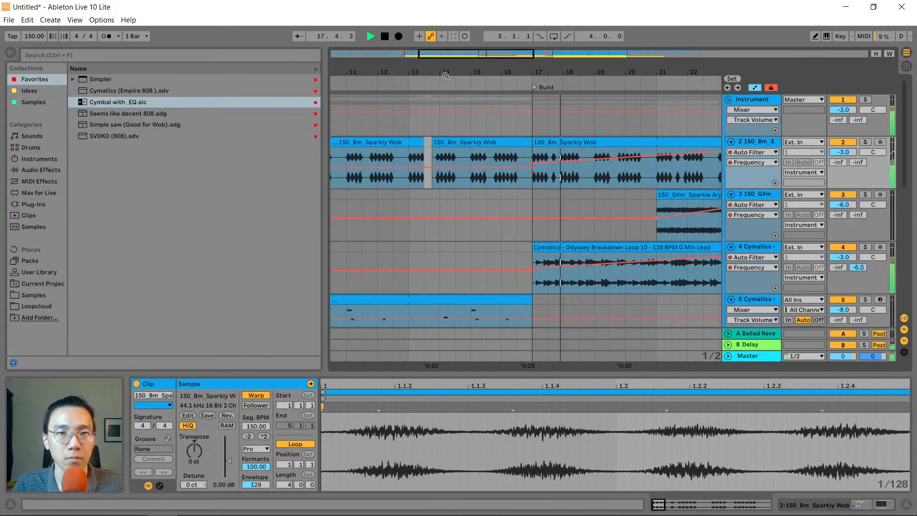
pyautogui.moveTo(437, 80); pyautogui.dragTo(394, 72)
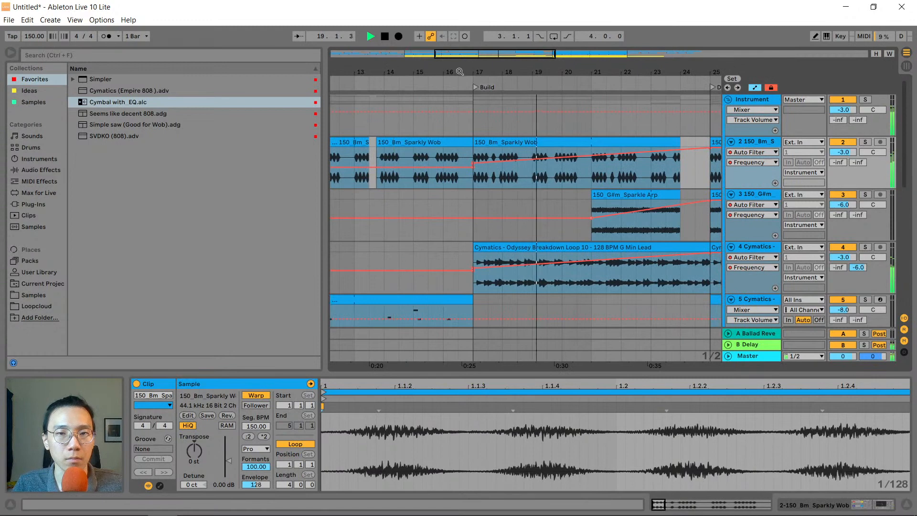
# Delete the Sparkly Wob audio from 17.3.1 to just before bar 18 in the build and play from 17.2.1 through the drop
pyautogui.moveTo(487, 72); pyautogui.dragTo(487, 94)
pyautogui.press('space')
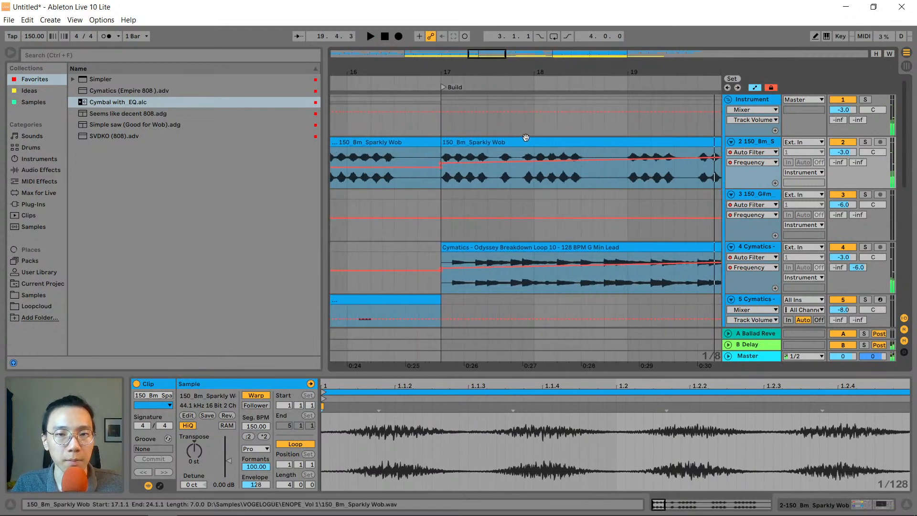
pyautogui.moveTo(512, 153)
pyautogui.mouseDown()
pyautogui.moveTo(487, 143)
pyautogui.moveTo(522, 144)
pyautogui.mouseUp()
pyautogui.press('Delete')
pyautogui.click(462, 142)
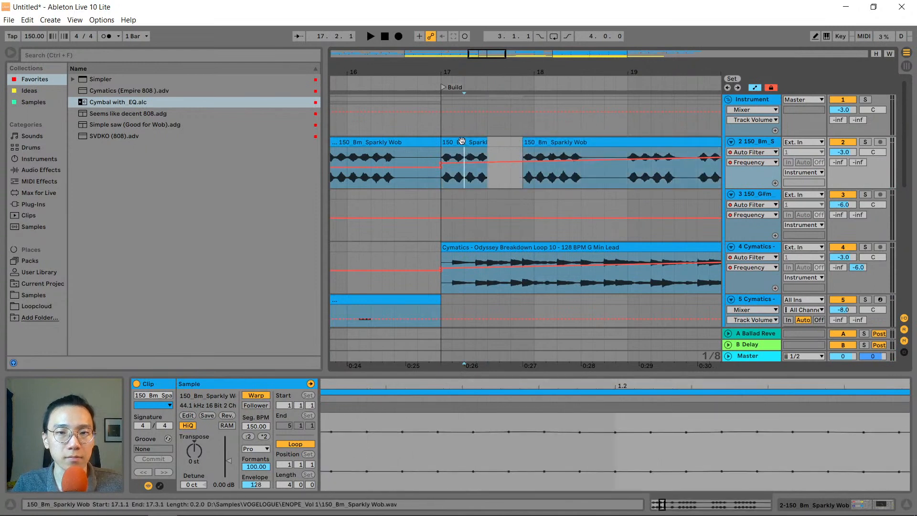
pyautogui.press('space')
pyautogui.moveTo(486, 73); pyautogui.dragTo(487, 50)
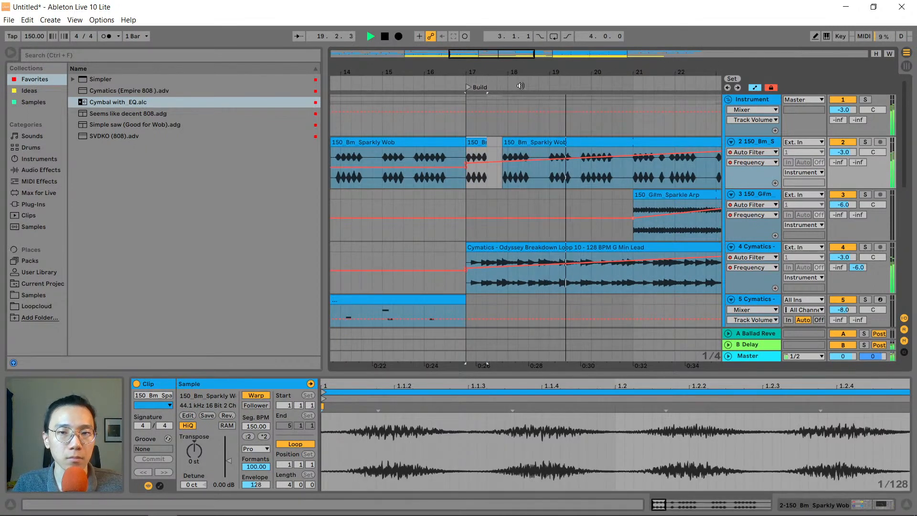
pyautogui.moveTo(665, 71); pyautogui.dragTo(479, 69)
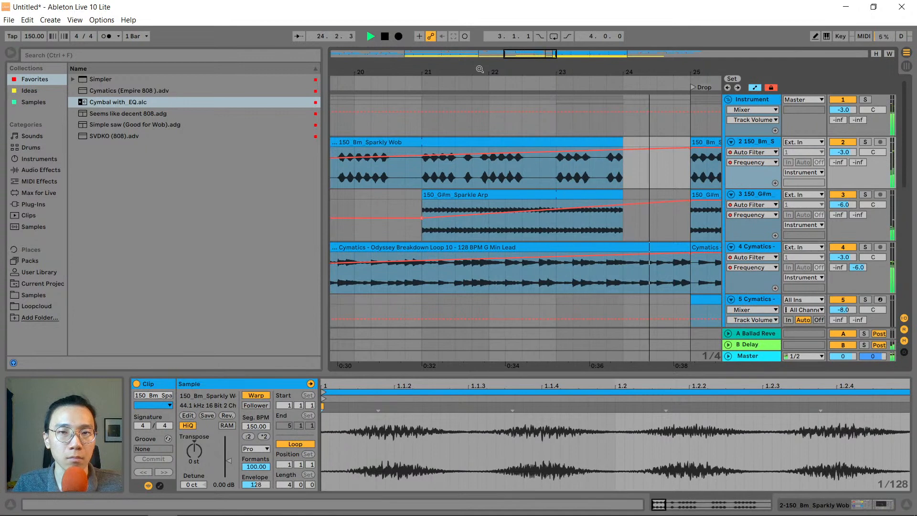
pyautogui.moveTo(479, 69); pyautogui.dragTo(479, 43)
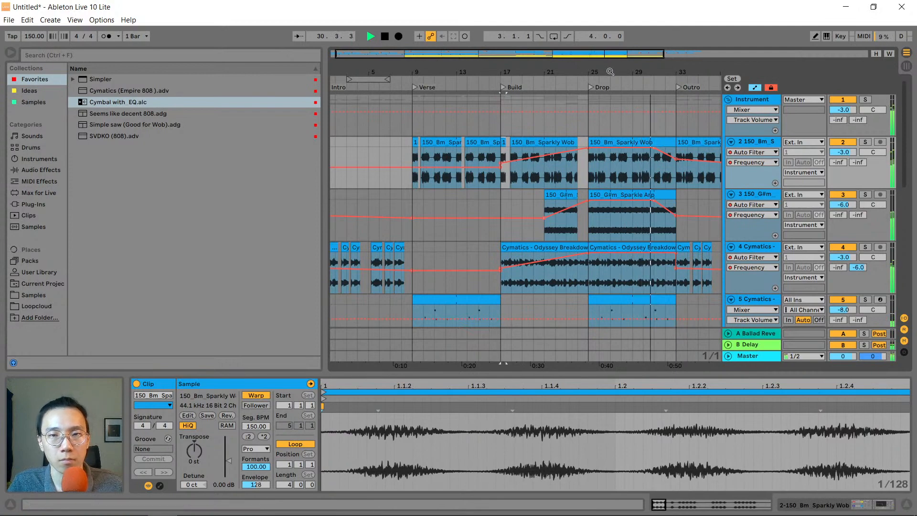
# Delete the Sparkly Wob audio from 33.3.1 to 33.4.3 in the outro and play from just before the cut
pyautogui.moveTo(609, 72); pyautogui.dragTo(536, 51)
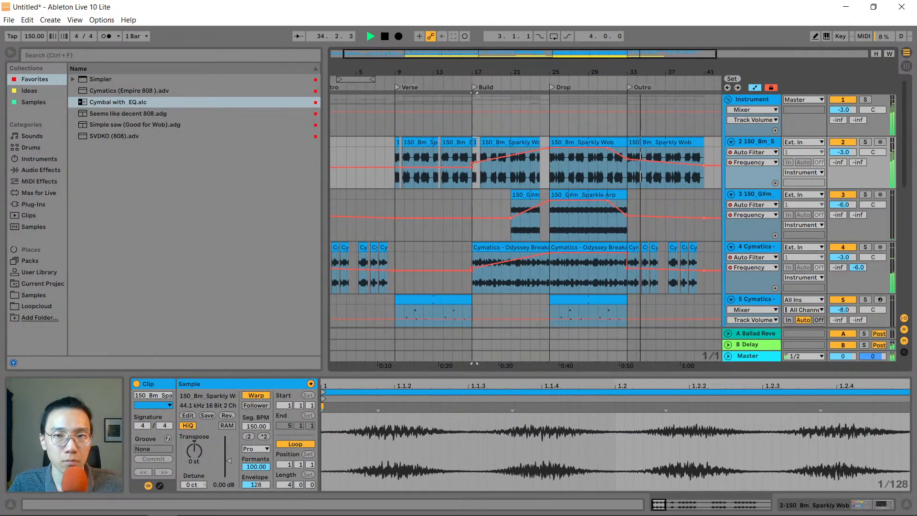
pyautogui.moveTo(645, 74); pyautogui.dragTo(645, 121)
pyautogui.press('space')
pyautogui.moveTo(557, 151); pyautogui.dragTo(535, 145)
pyautogui.press('Delete')
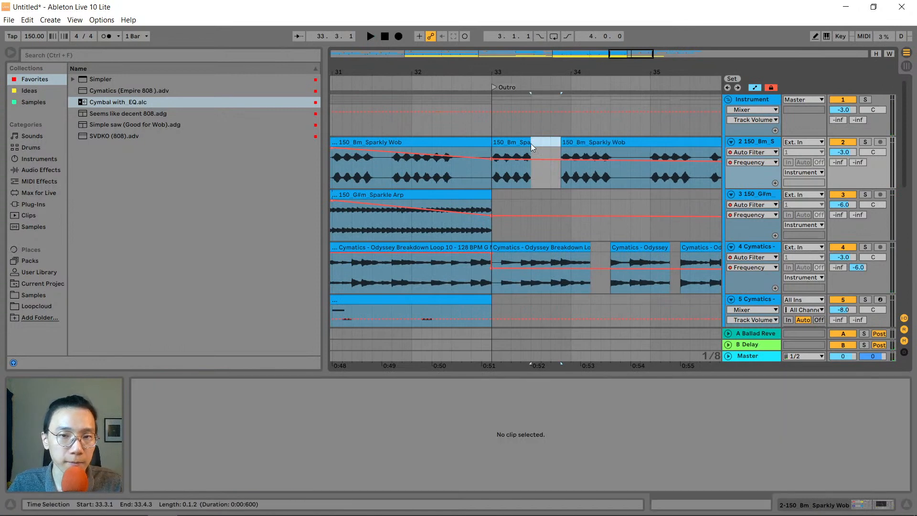
pyautogui.click(523, 142)
pyautogui.press('space')
# Delete the Sparkly Wob audio from 37.3.1 to 37.4.1 in the outro while it plays
pyautogui.moveTo(560, 65); pyautogui.dragTo(354, 66)
pyautogui.moveTo(553, 151); pyautogui.dragTo(542, 145)
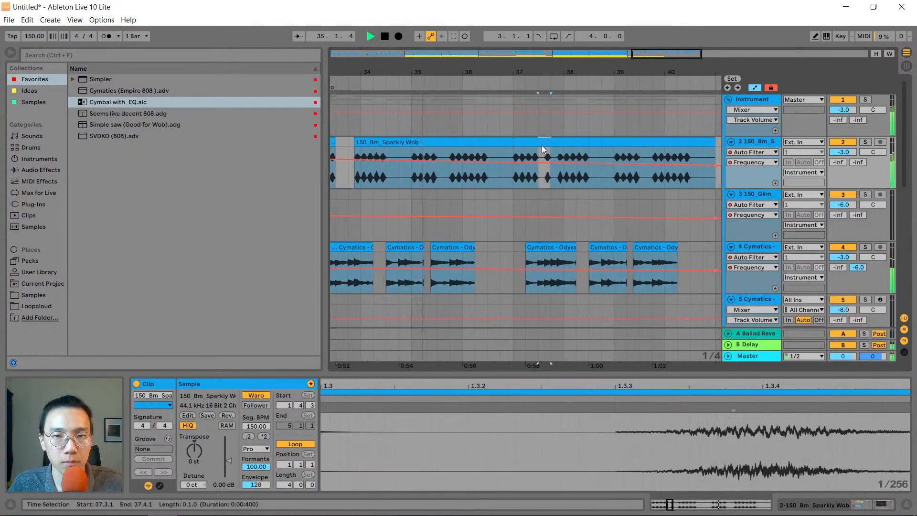
pyautogui.press('Delete')
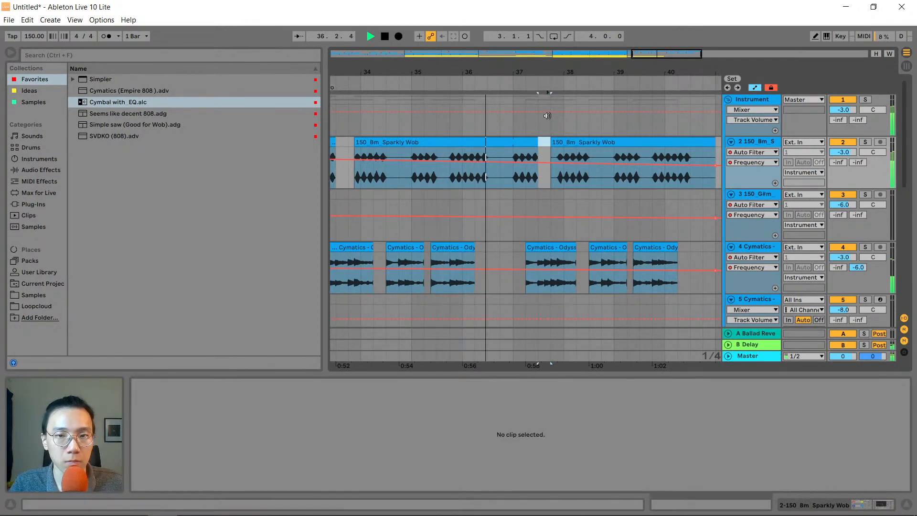
pyautogui.click(552, 76)
pyautogui.moveTo(553, 74); pyautogui.dragTo(668, 29)
# Extend the start of the verse's 160_Future kit-Drum TOP clip back to 8.3.1 and play from bar 8
pyautogui.scroll(-2, 387, 168)
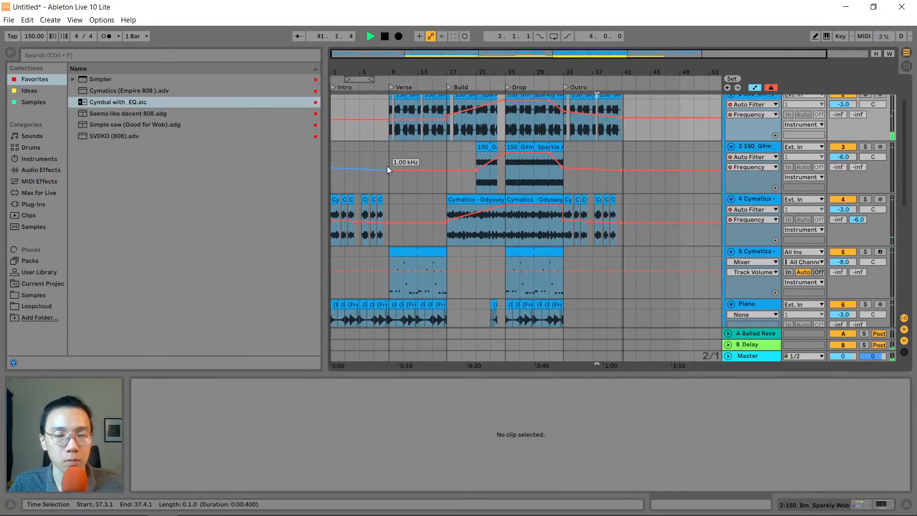
pyautogui.press('space')
pyautogui.scroll(-4, 420, 230)
pyautogui.scroll(-6, 419, 234)
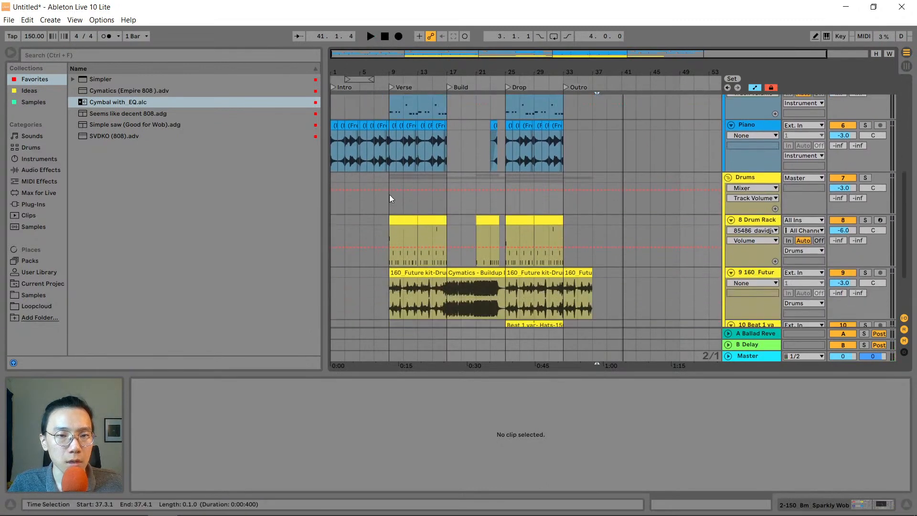
pyautogui.moveTo(372, 71); pyautogui.dragTo(372, 229)
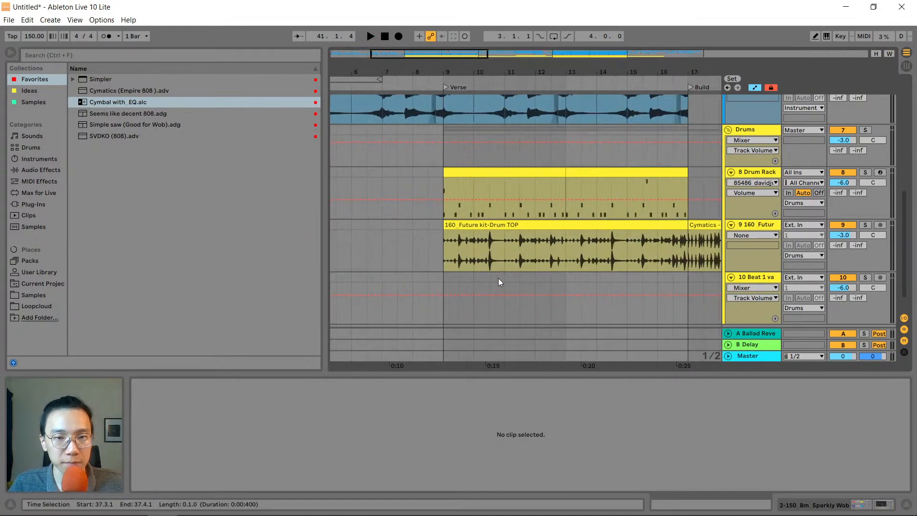
pyautogui.click(443, 226)
pyautogui.moveTo(444, 225); pyautogui.dragTo(432, 225)
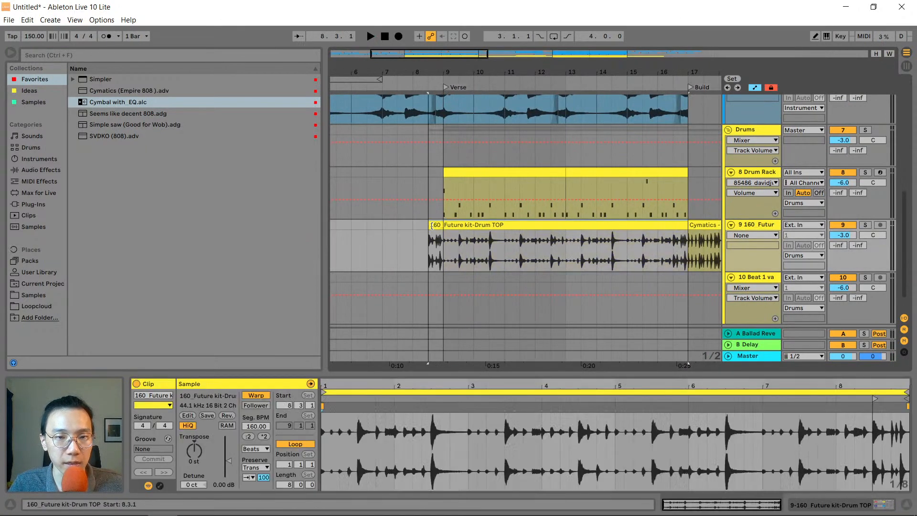
pyautogui.click(412, 225)
pyautogui.press('space')
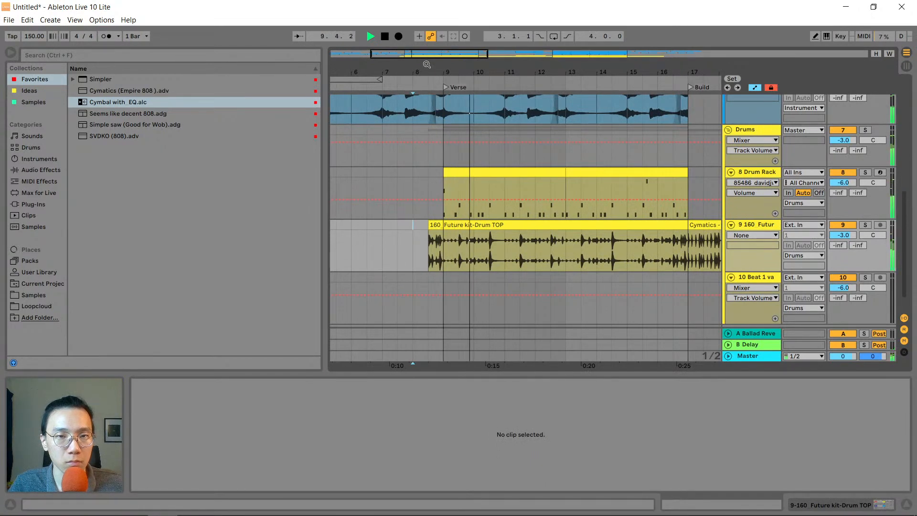
# Trim the start of the verse's Future kit-Drum TOP clip by an eighth note and play from 7.4.3
pyautogui.keyDown('ctrl'); pyautogui.scroll(4, 434, 130); pyautogui.keyUp('ctrl')
pyautogui.click(443, 255)
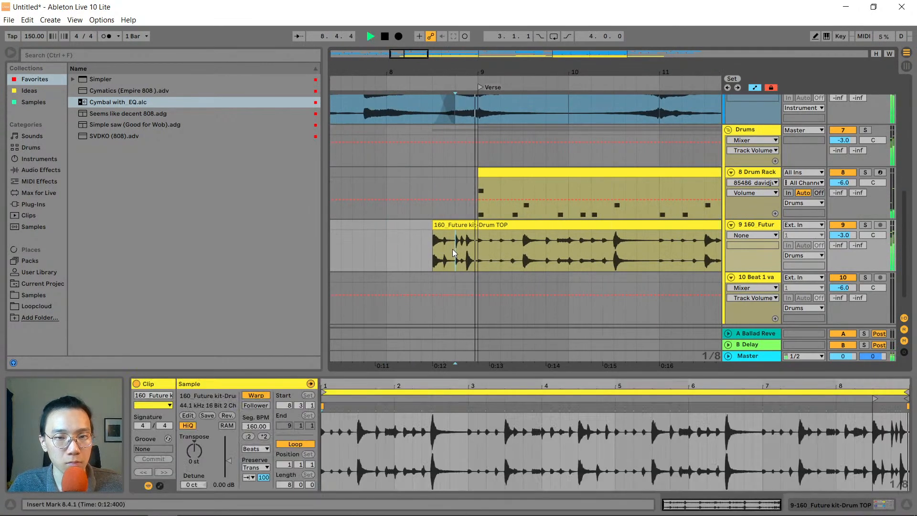
pyautogui.click(435, 225)
pyautogui.moveTo(435, 226); pyautogui.dragTo(446, 226)
pyautogui.click(374, 237)
pyautogui.press('space')
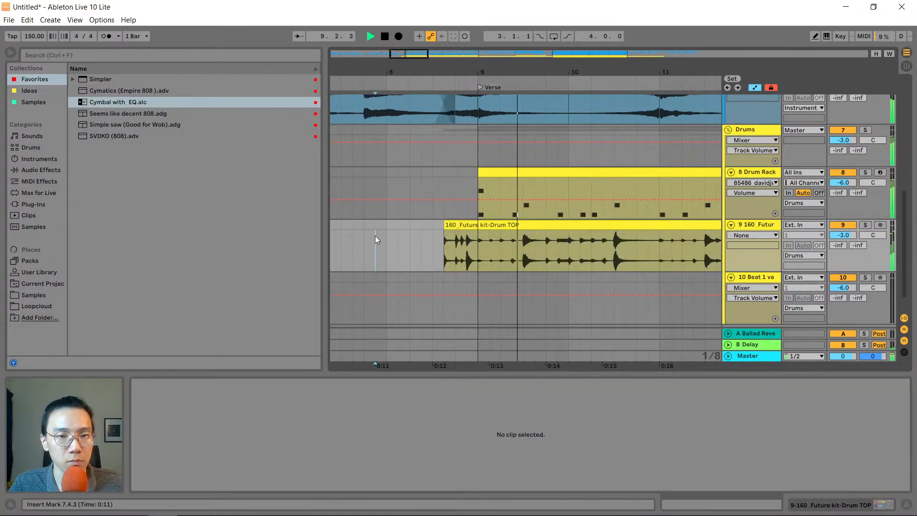
# Try starting the verse's Drum Rack clip earlier, including at 8.4.3, play the lead-in, and return the clip's start to 9.1.1
pyautogui.moveTo(415, 72)
pyautogui.mouseDown()
pyautogui.moveTo(417, 38)
pyautogui.moveTo(418, 81)
pyautogui.mouseUp()
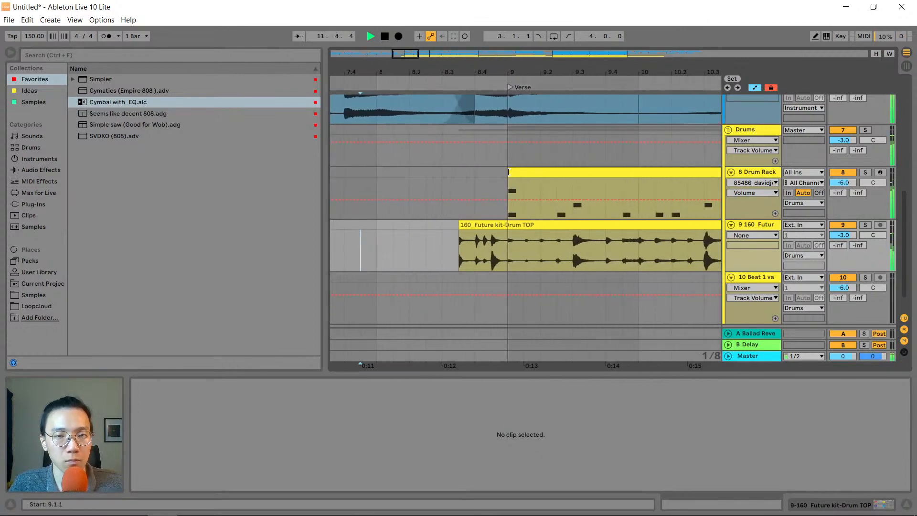
pyautogui.moveTo(507, 173); pyautogui.dragTo(464, 169)
pyautogui.click(350, 178)
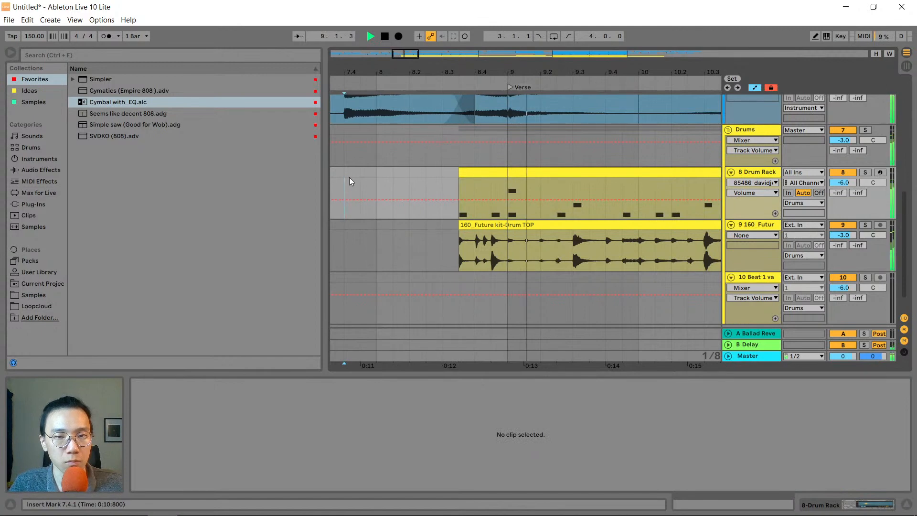
pyautogui.moveTo(460, 174); pyautogui.dragTo(490, 174)
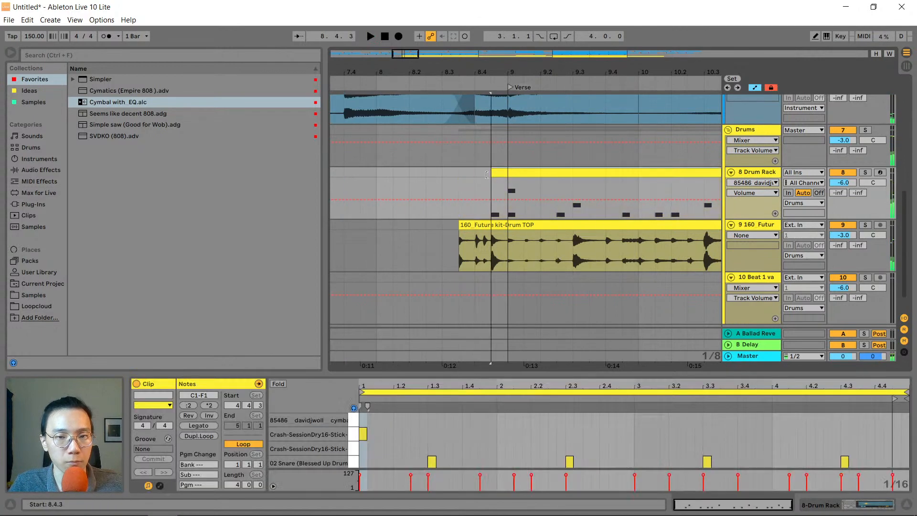
pyautogui.click(454, 178)
pyautogui.press('space')
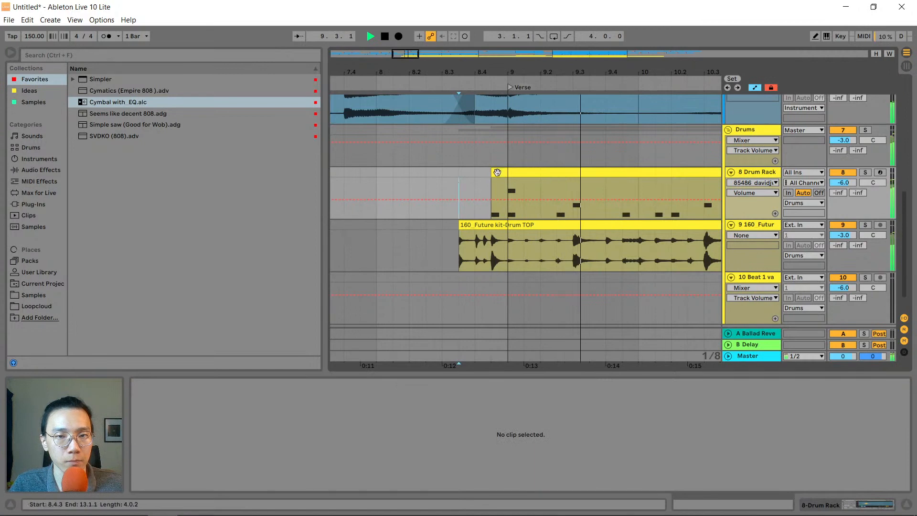
pyautogui.moveTo(493, 173); pyautogui.dragTo(508, 172)
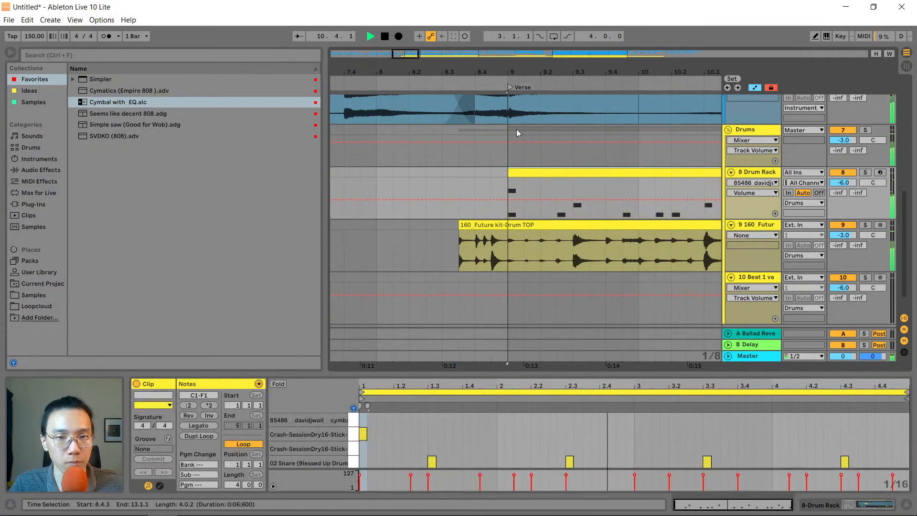
# Trim the end of the verse's first Drum Rack clip to 12.4.1 and play it from 9.1.1
pyautogui.moveTo(526, 74); pyautogui.dragTo(476, 24)
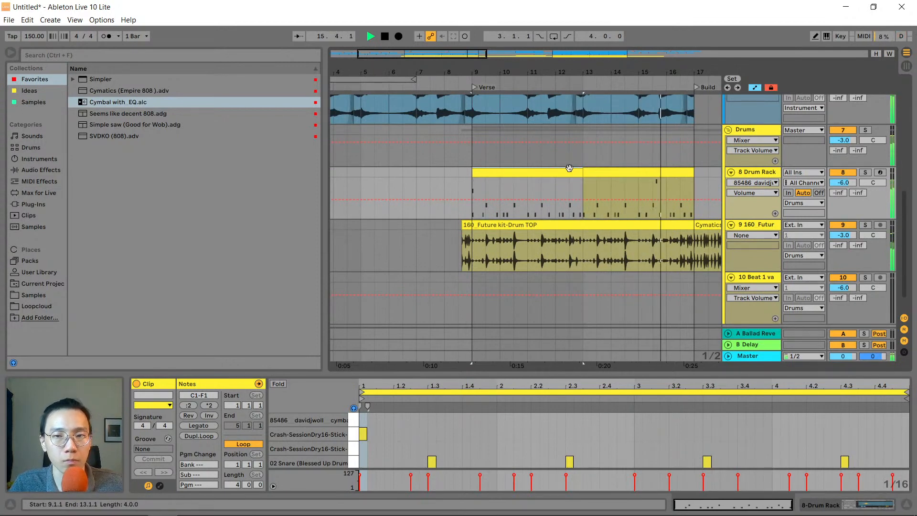
pyautogui.moveTo(577, 75); pyautogui.dragTo(545, 75)
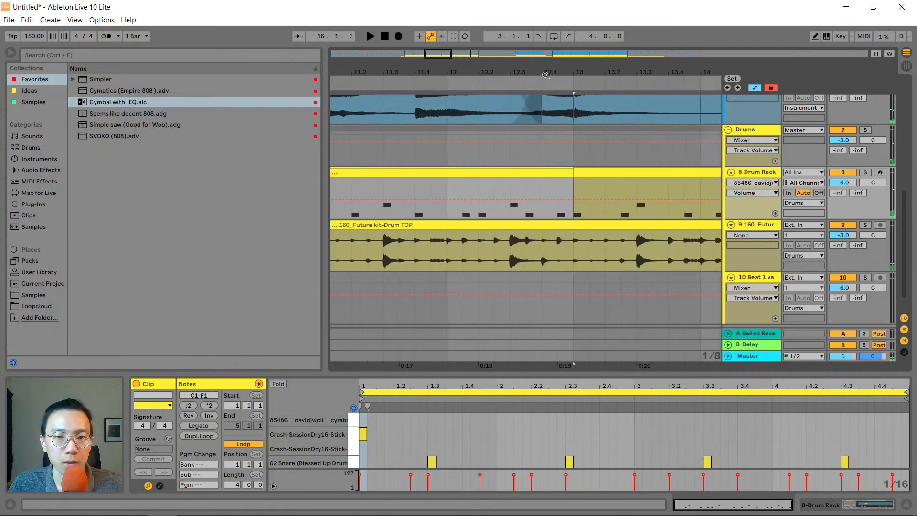
pyautogui.click(379, 187)
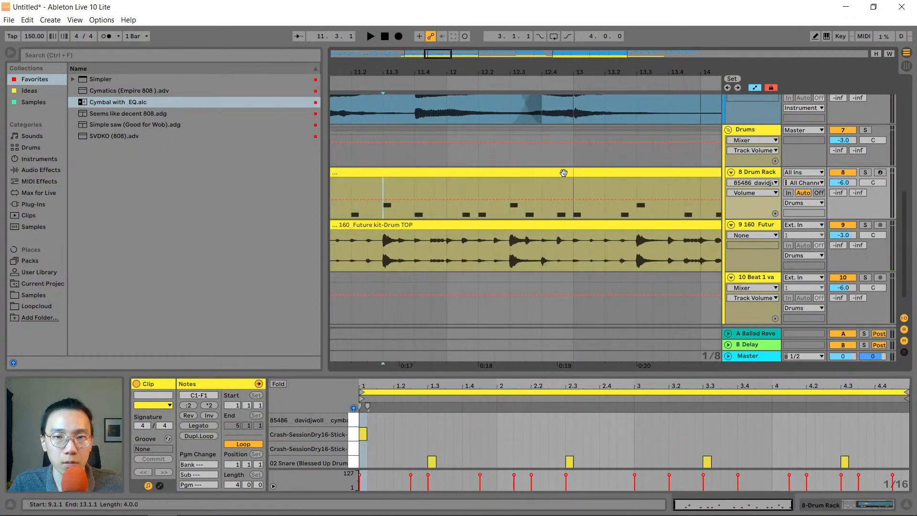
pyautogui.moveTo(567, 71)
pyautogui.mouseDown()
pyautogui.moveTo(563, 46)
pyautogui.moveTo(563, 55)
pyautogui.mouseUp()
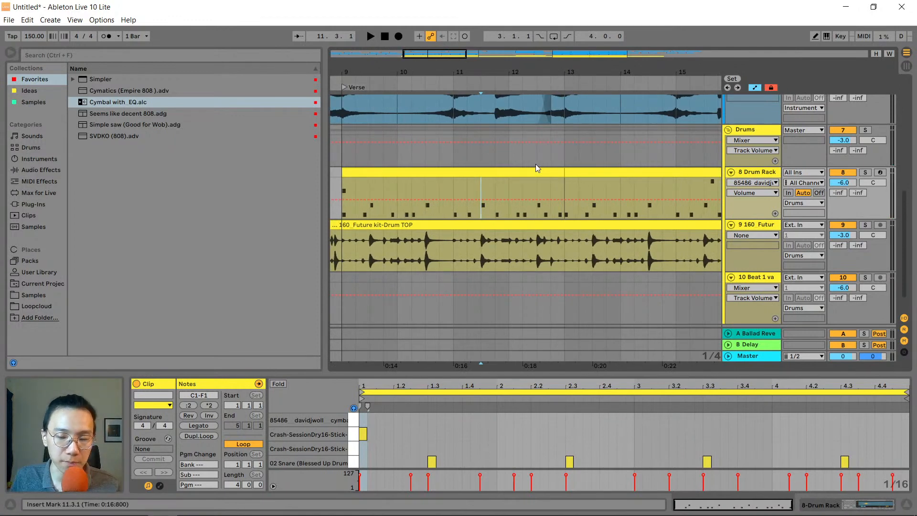
pyautogui.moveTo(562, 176); pyautogui.dragTo(554, 176)
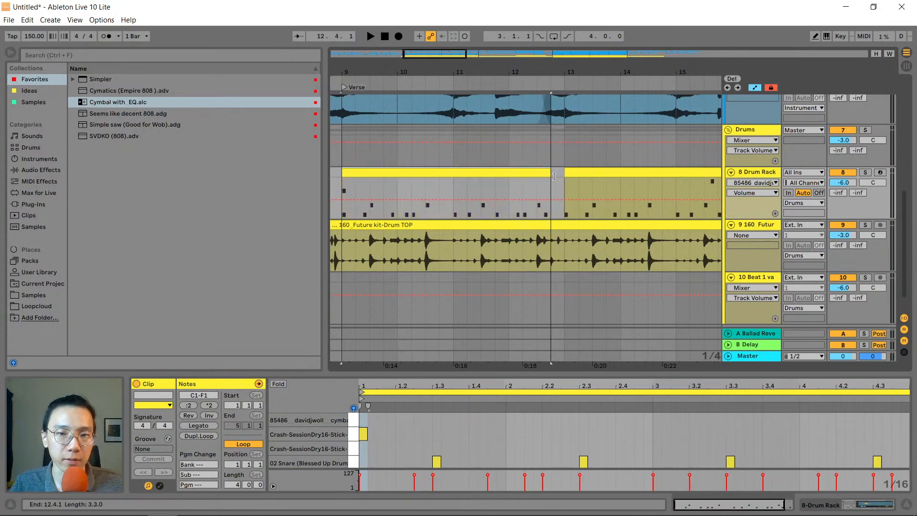
pyautogui.press('space')
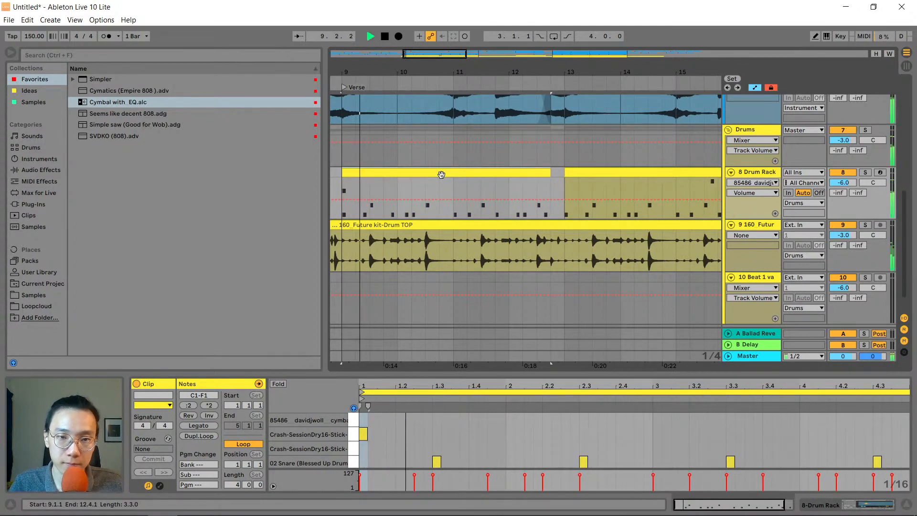
pyautogui.moveTo(343, 72); pyautogui.dragTo(343, 90)
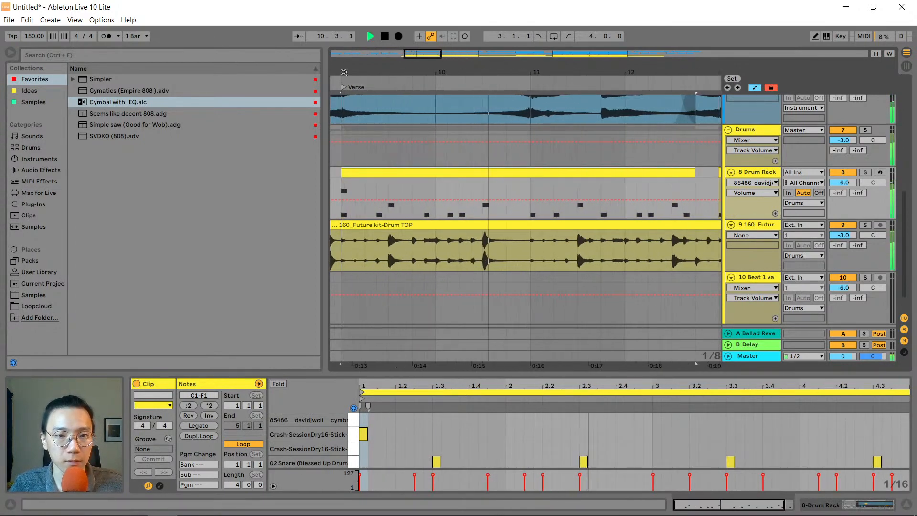
# Delete the 9.2.1 to 9.3.1 section of the verse's first Drum Rack clip and play it from 9.1.1
pyautogui.press('space')
pyautogui.moveTo(383, 185); pyautogui.dragTo(376, 173)
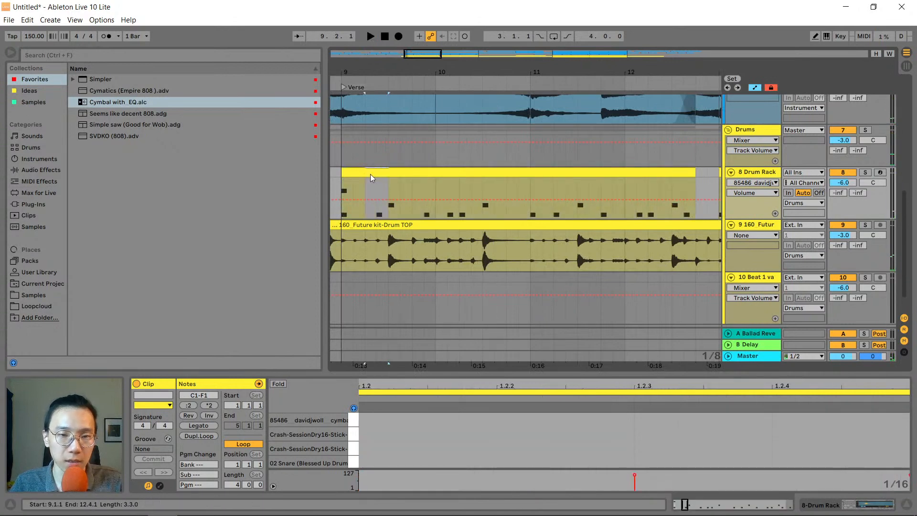
pyautogui.press('Delete')
pyautogui.click(358, 172)
pyautogui.press('space')
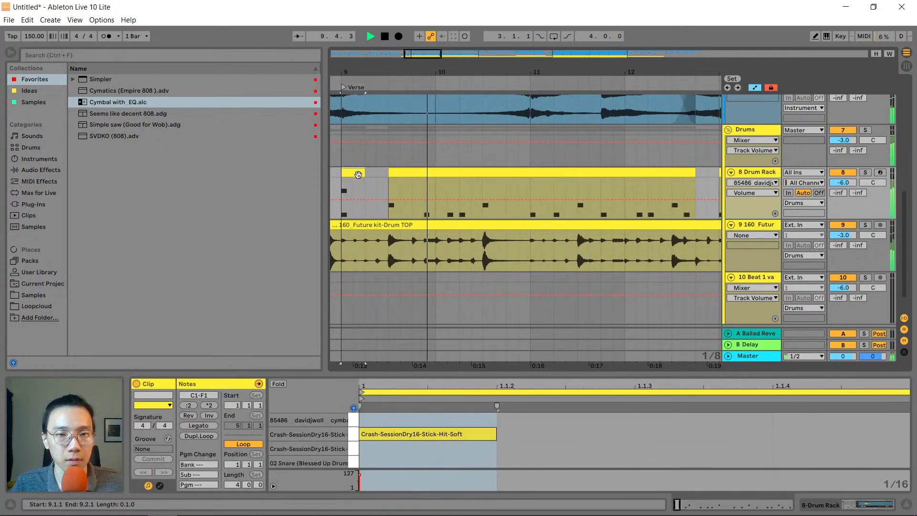
pyautogui.scroll(5, 358, 174)
pyautogui.press('space')
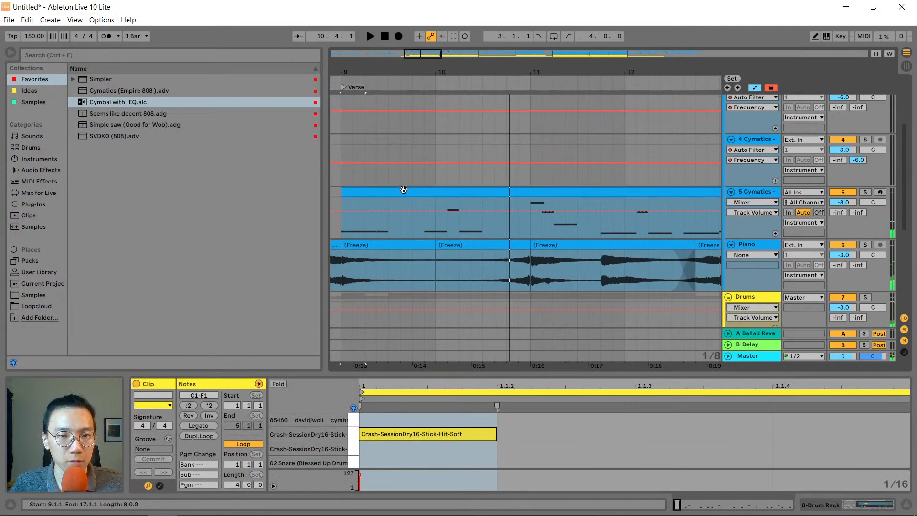
# Open the notes of the verse's 808 clip, try adjusting the start of the first G3 note, and play from 9.1.1
pyautogui.moveTo(391, 204); pyautogui.dragTo(380, 195)
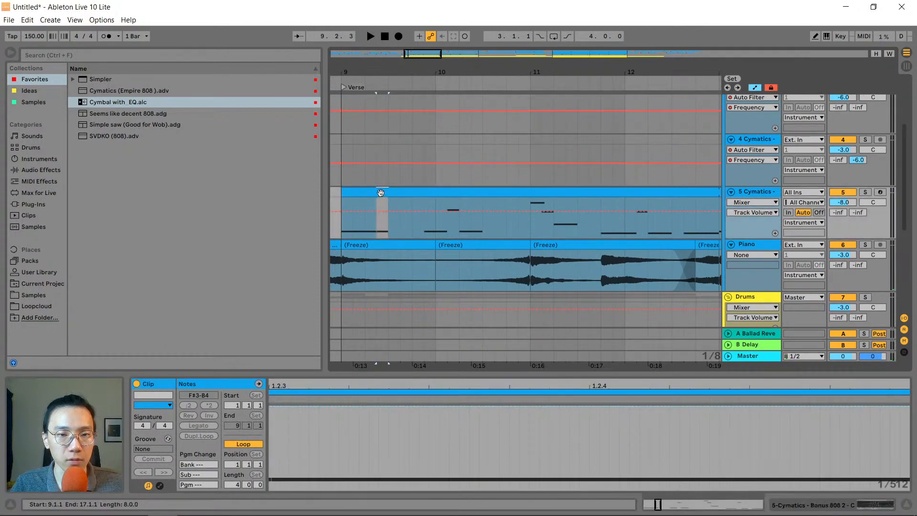
pyautogui.click(380, 192)
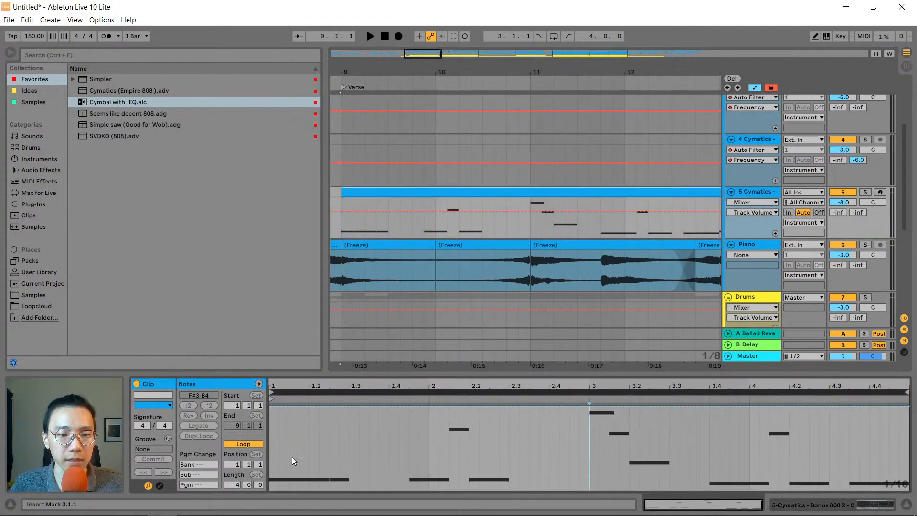
pyautogui.click(342, 479)
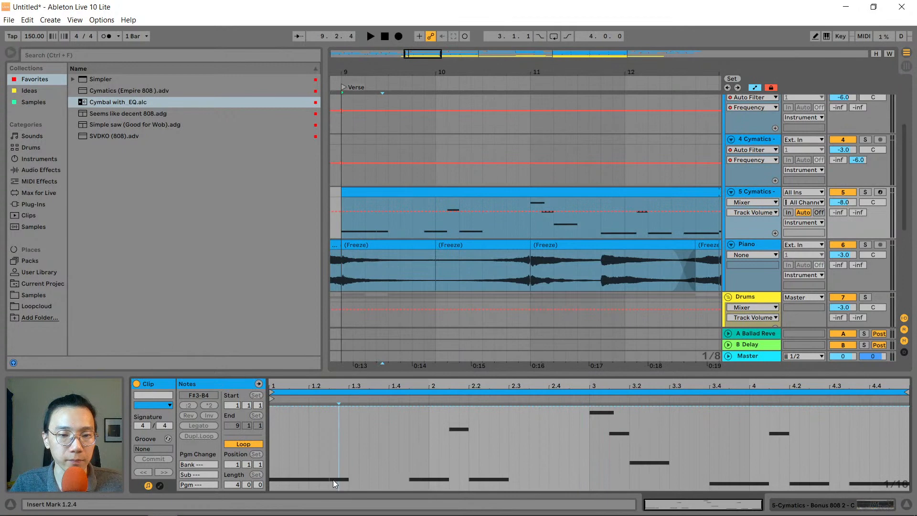
pyautogui.doubleClick(160, 485)
pyautogui.click(345, 435)
pyautogui.scroll(-5, 345, 434)
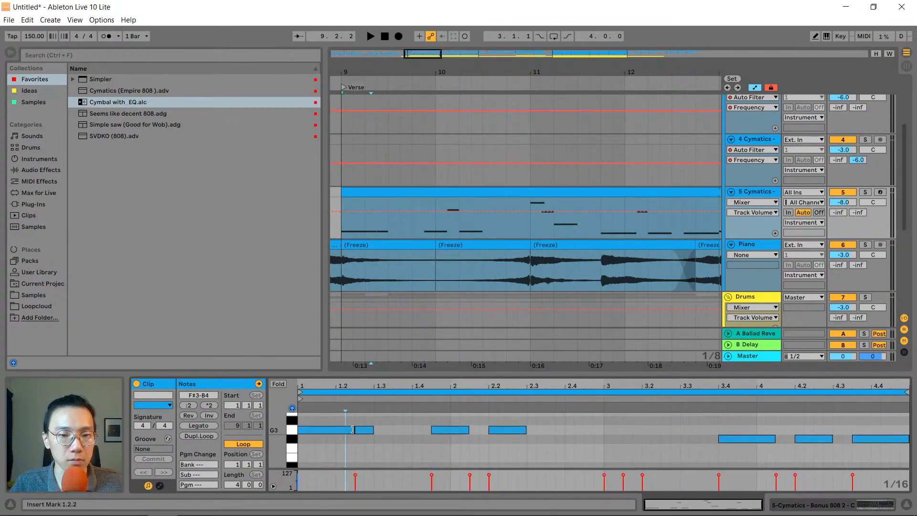
pyautogui.click(351, 428)
pyautogui.press('space')
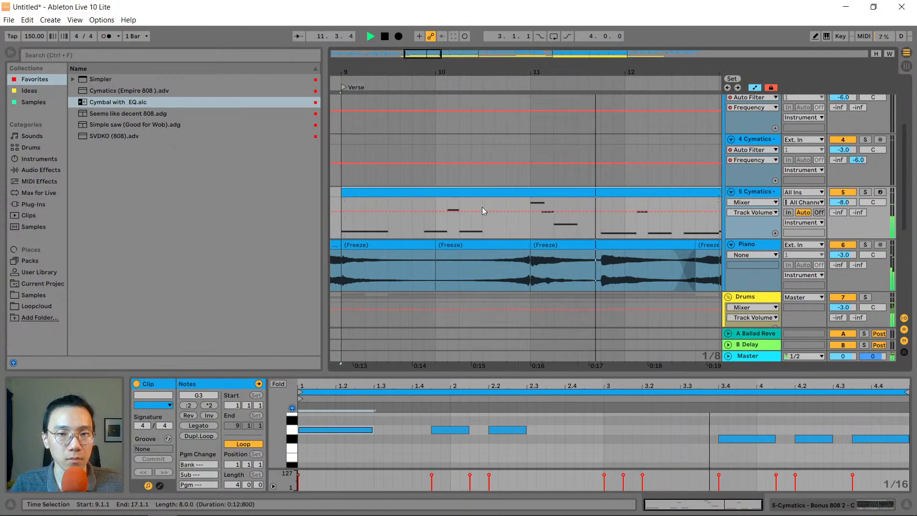
pyautogui.press('space')
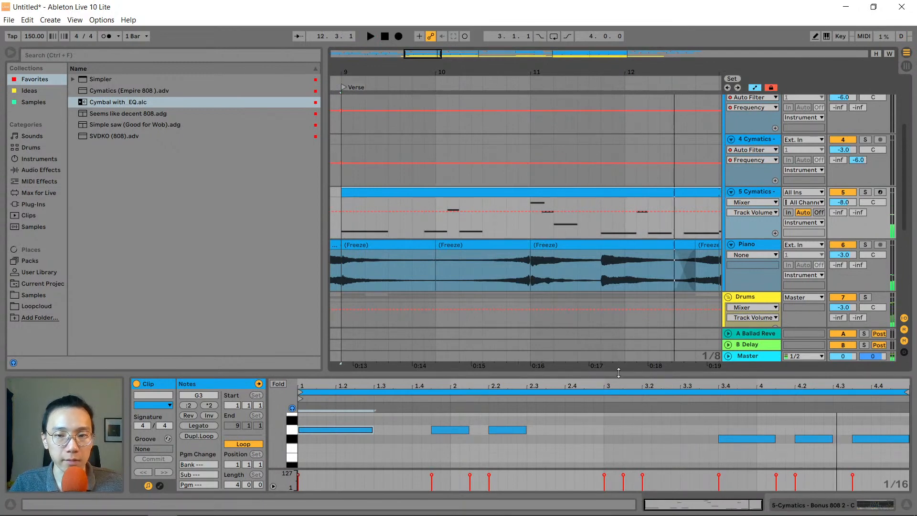
# Enlarge the note editor and lower the 808 clip's B4 note at 3.1.1 by one octave to B3
pyautogui.moveTo(619, 372); pyautogui.dragTo(597, 215)
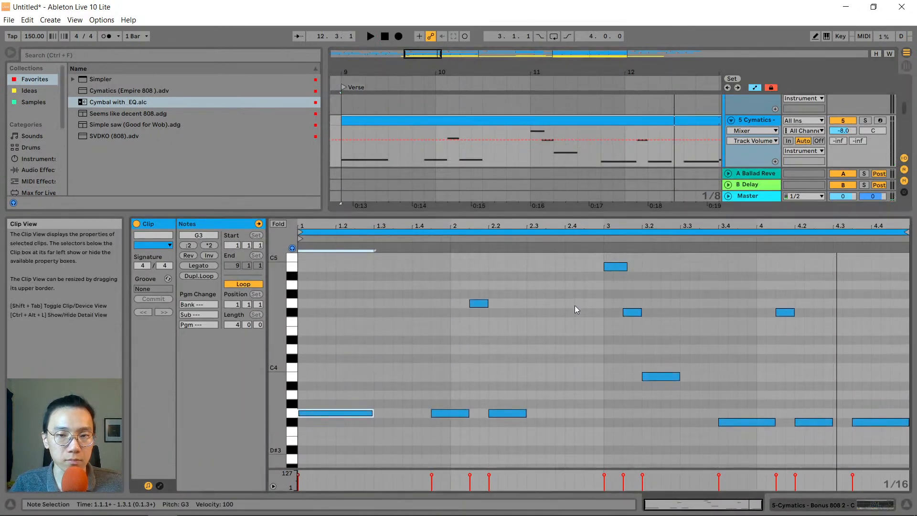
pyautogui.scroll(2, 575, 310)
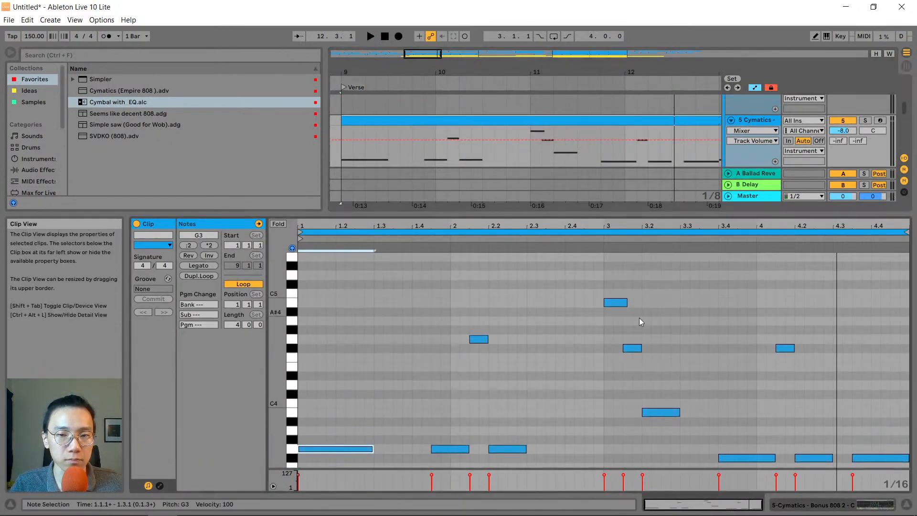
pyautogui.click(617, 304)
pyautogui.hotkey('shift', 'Down')
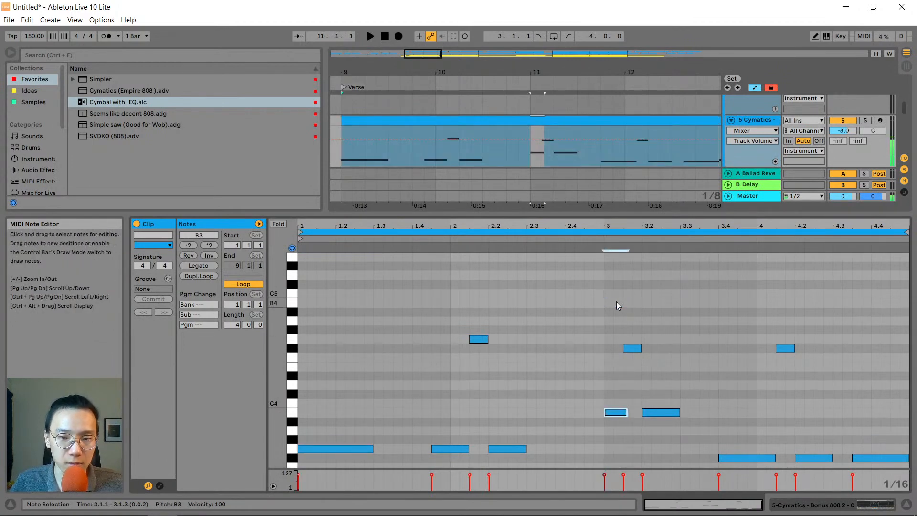
# Delete the F#4 note at 3.1.3, extend the B3 note at 3.1.1 to 3.2.1, and play from 11.1.1
pyautogui.doubleClick(638, 348)
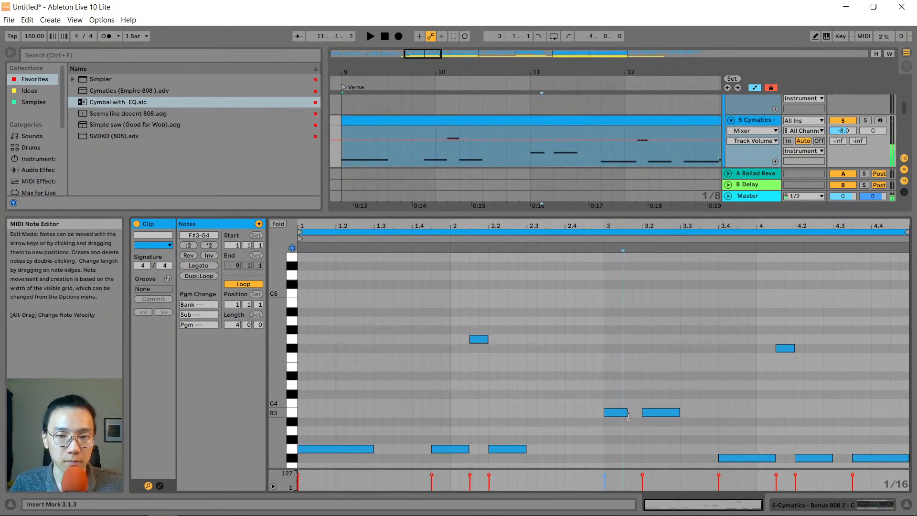
pyautogui.moveTo(627, 412); pyautogui.dragTo(640, 412)
pyautogui.click(534, 159)
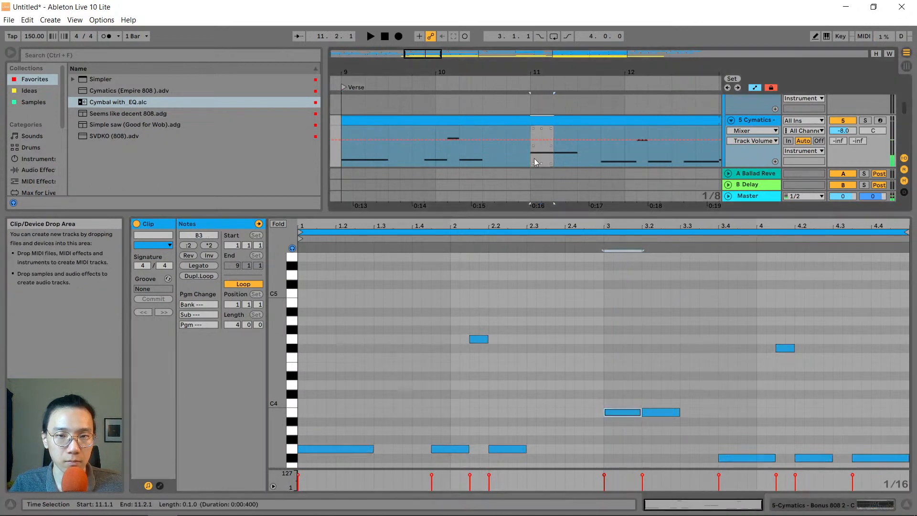
pyautogui.press('space')
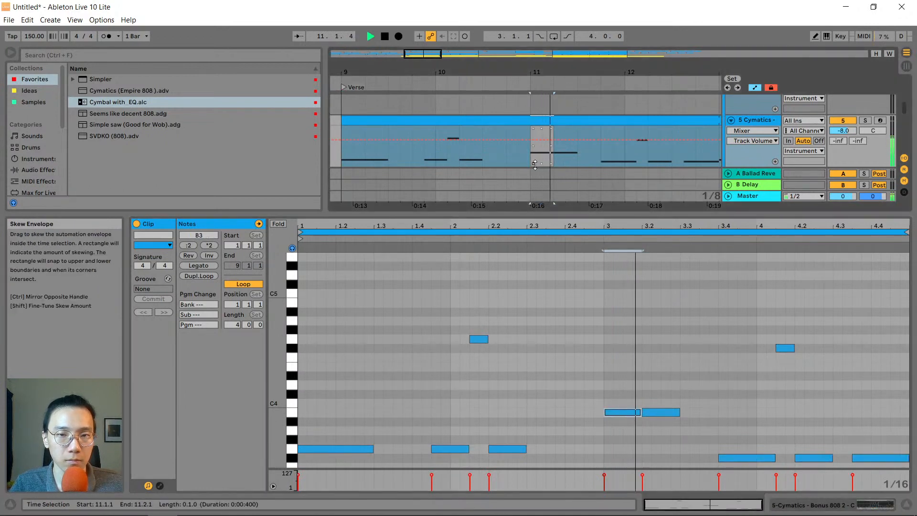
pyautogui.click(589, 217)
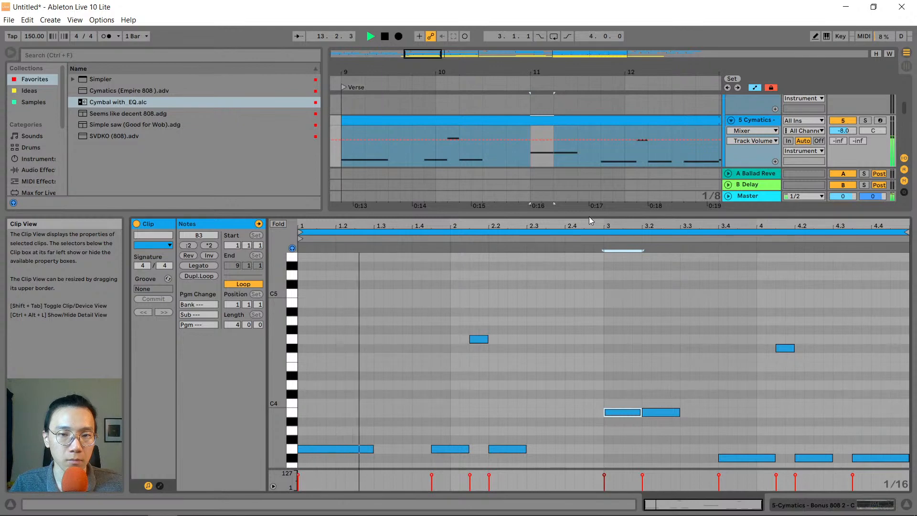
# Play the end of the verse from 15.1.1 into the build and review the 808 and drum tracks
pyautogui.moveTo(542, 68); pyautogui.dragTo(443, 69)
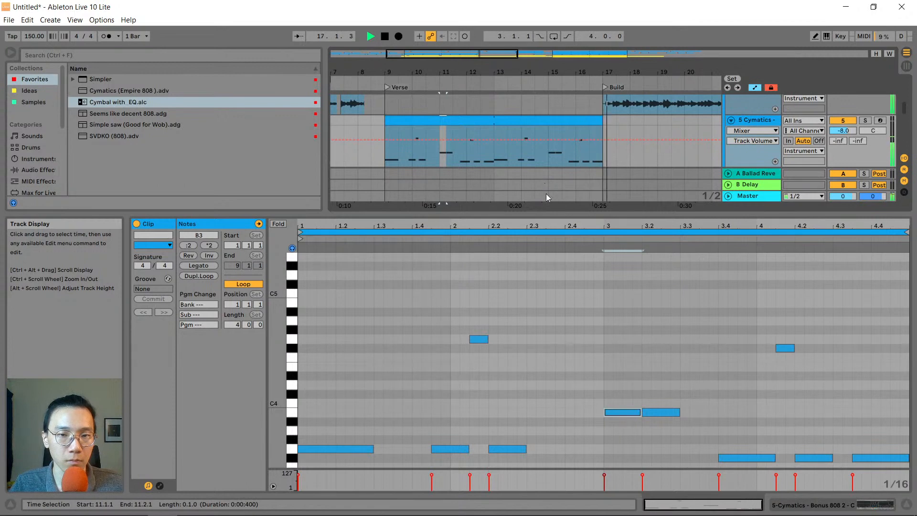
pyautogui.click(566, 158)
pyautogui.press('space')
pyautogui.press('space')
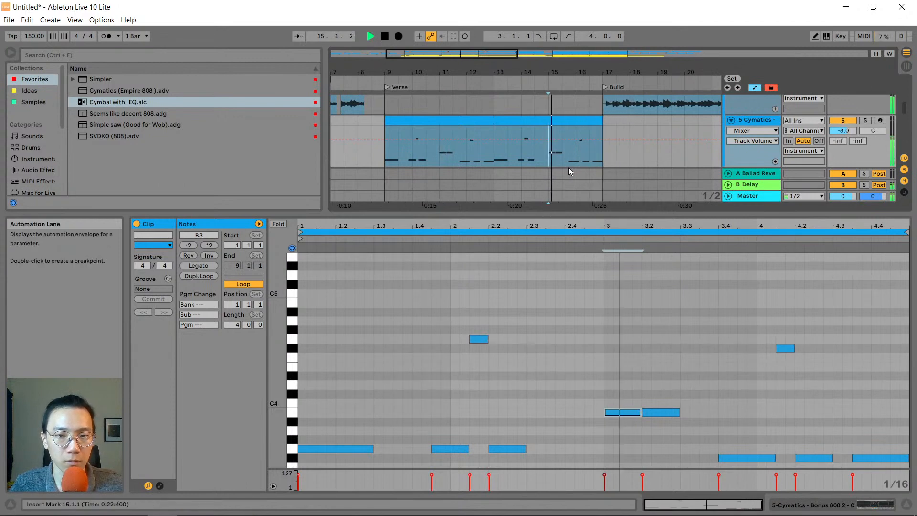
pyautogui.moveTo(616, 213); pyautogui.dragTo(611, 326)
pyautogui.scroll(-2, 590, 241)
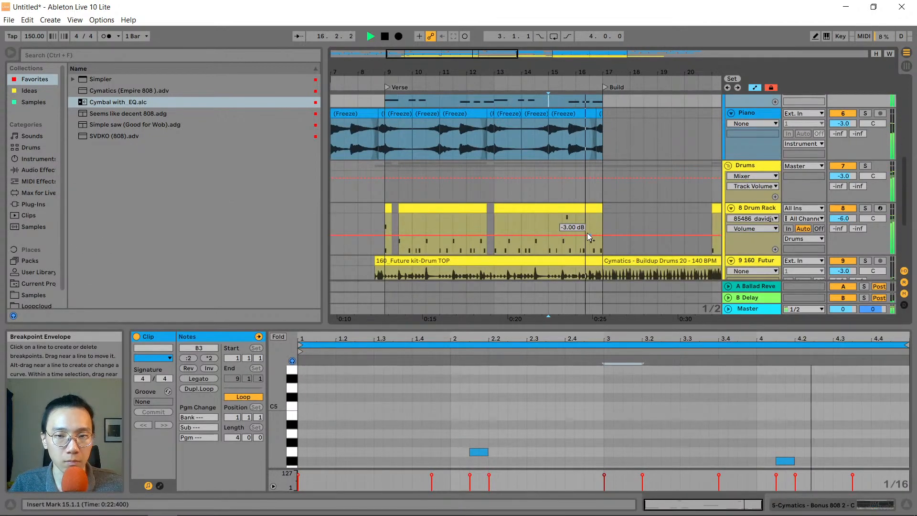
pyautogui.scroll(1, 586, 233)
pyautogui.scroll(1, 587, 232)
# Stop playback and trim the end of the verse's 808 clip to 16.3.1
pyautogui.press('space')
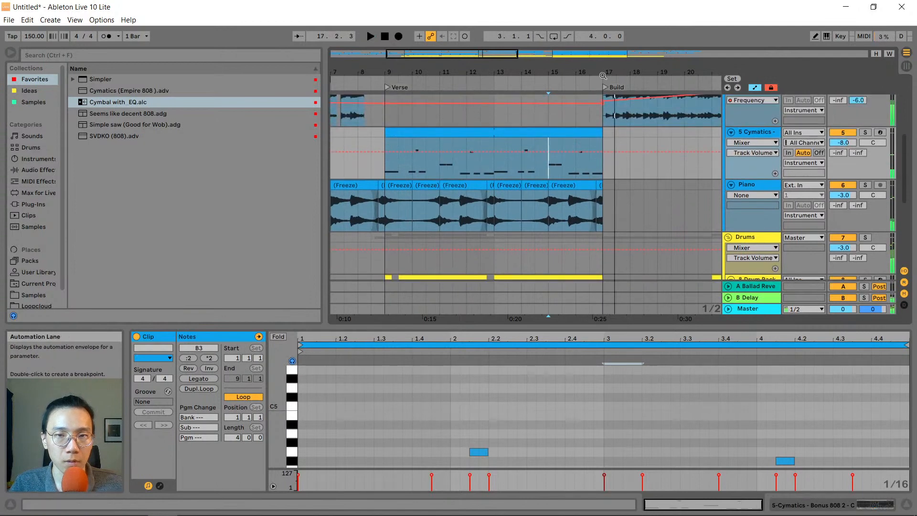
pyautogui.moveTo(598, 73); pyautogui.dragTo(573, 137)
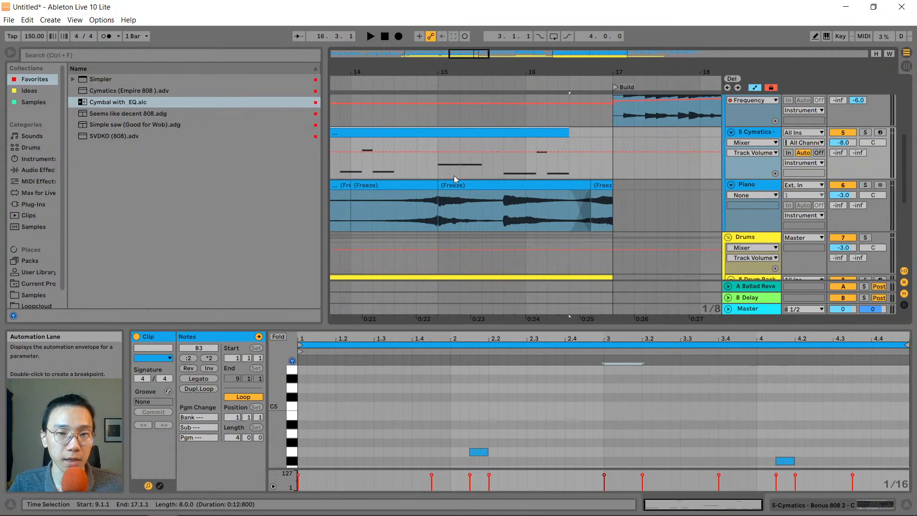
# Play the arrangement from bar 15 and examine the bass, piano and drum clips across the verse
pyautogui.click(440, 170)
pyautogui.press('space')
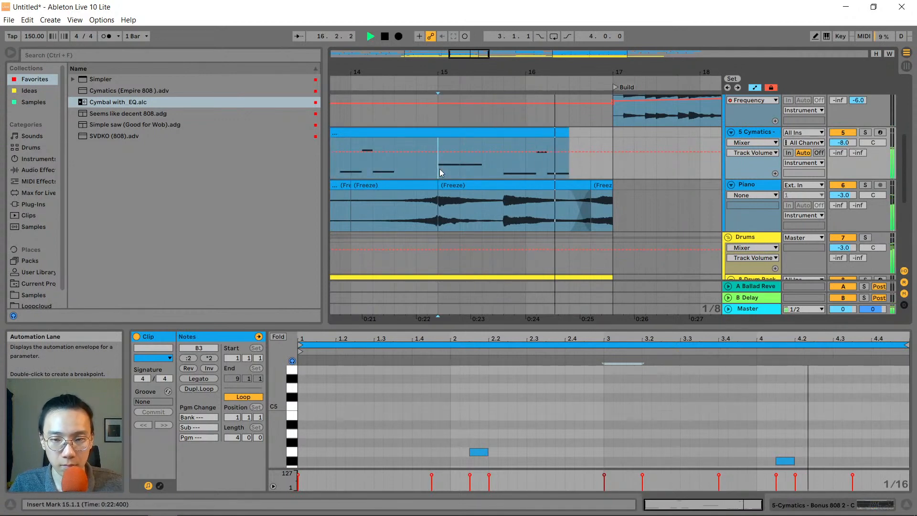
pyautogui.moveTo(504, 72); pyautogui.dragTo(503, 27)
pyautogui.moveTo(492, 72); pyautogui.dragTo(454, 63)
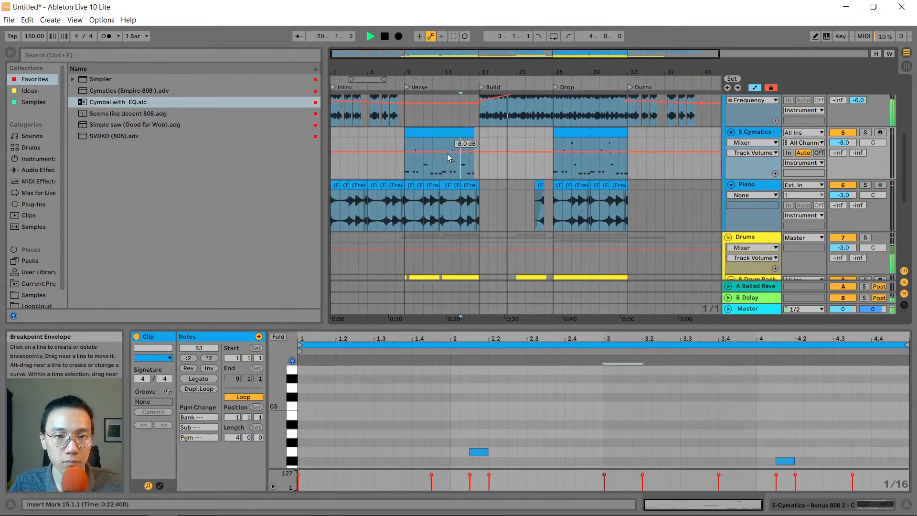
pyautogui.scroll(-3, 450, 172)
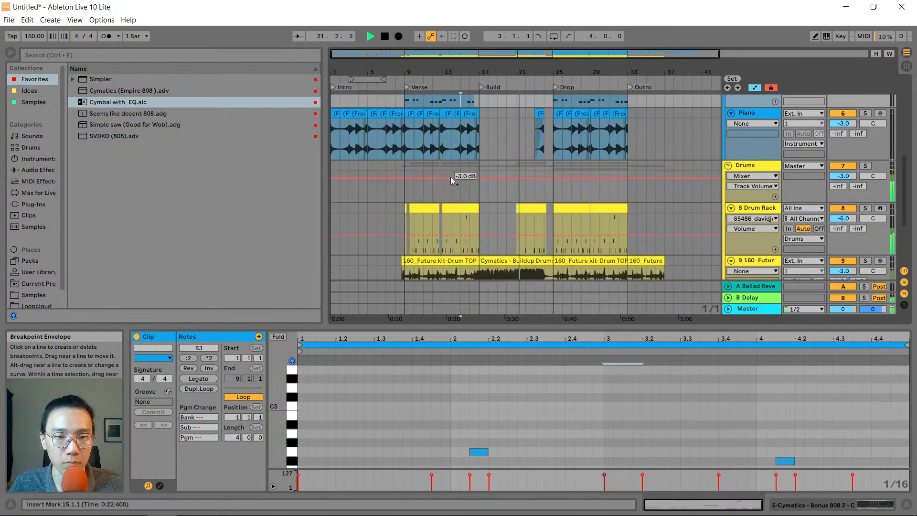
pyautogui.moveTo(416, 72); pyautogui.dragTo(448, 109)
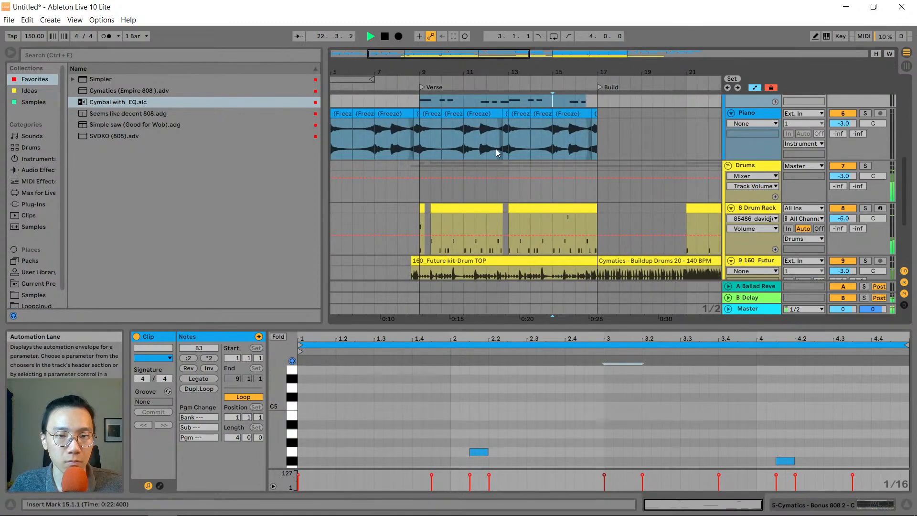
pyautogui.moveTo(512, 72); pyautogui.dragTo(512, 94)
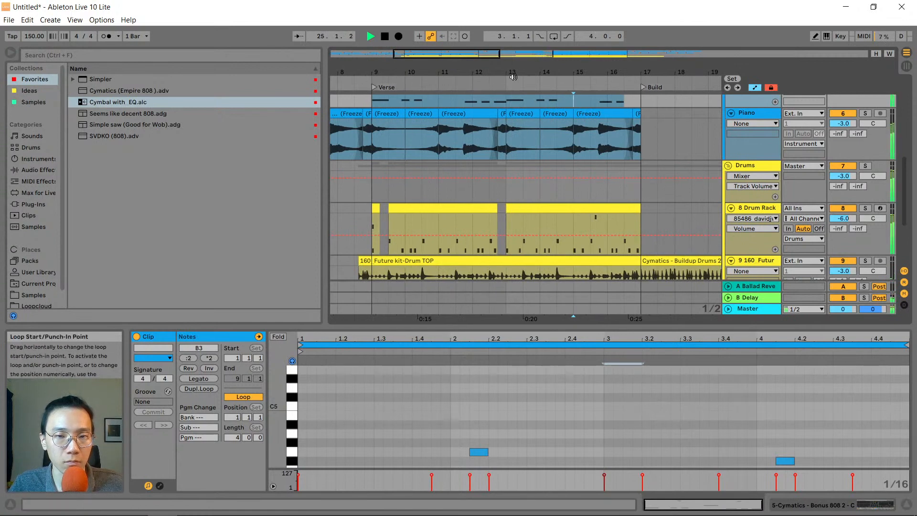
pyautogui.press('space')
pyautogui.moveTo(512, 74); pyautogui.dragTo(513, 95)
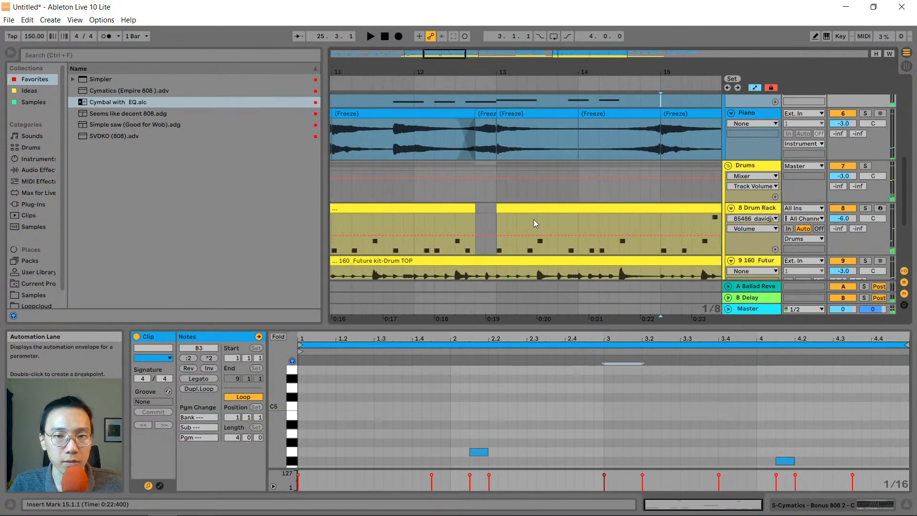
# Cut a gap in the verse's Drum Rack clip from 13.2.1 to 13.3.1 and play it back from 12.3.1
pyautogui.moveTo(532, 218); pyautogui.dragTo(524, 209)
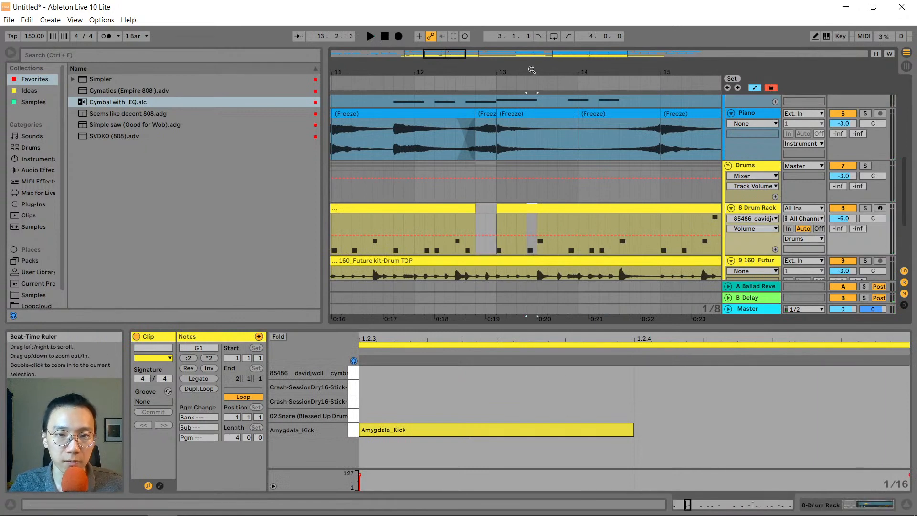
pyautogui.moveTo(531, 73); pyautogui.dragTo(531, 64)
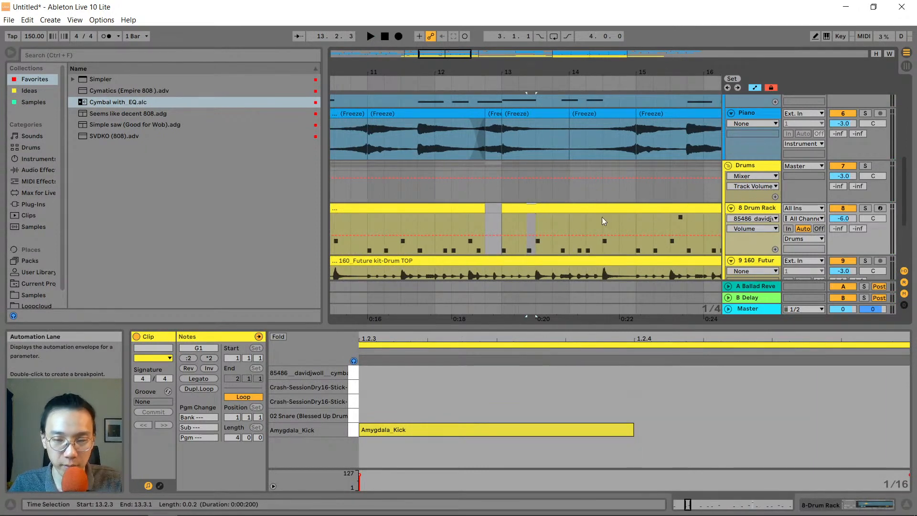
pyautogui.press('Delete')
pyautogui.moveTo(526, 208); pyautogui.dragTo(518, 209)
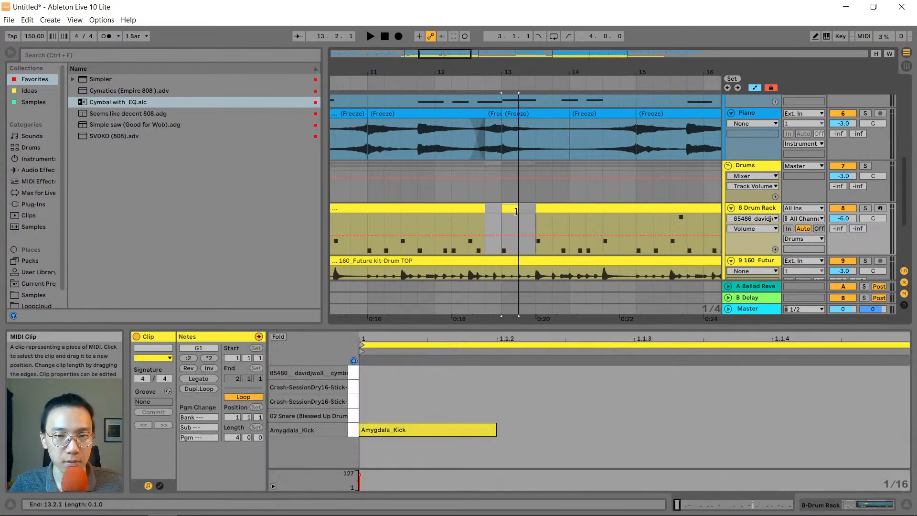
pyautogui.moveTo(594, 73); pyautogui.dragTo(594, 60)
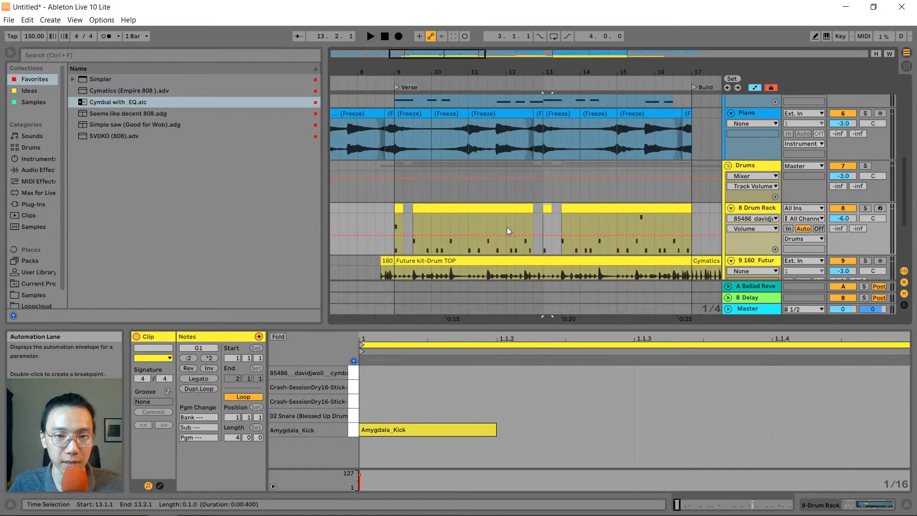
pyautogui.click(526, 220)
pyautogui.press('space')
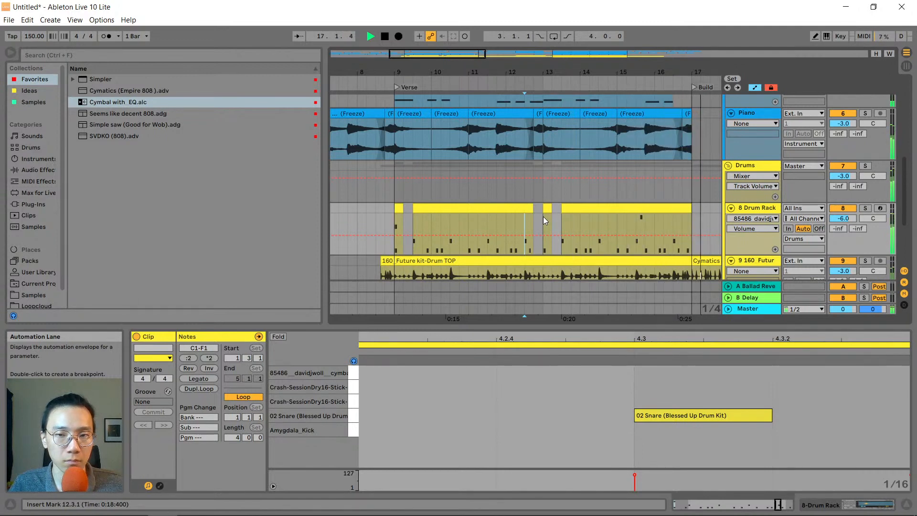
# Shorten the verse's last Drum Rack clip to end at 16.4.1 and play the transition from 15.4.1
pyautogui.moveTo(683, 73); pyautogui.dragTo(567, 206)
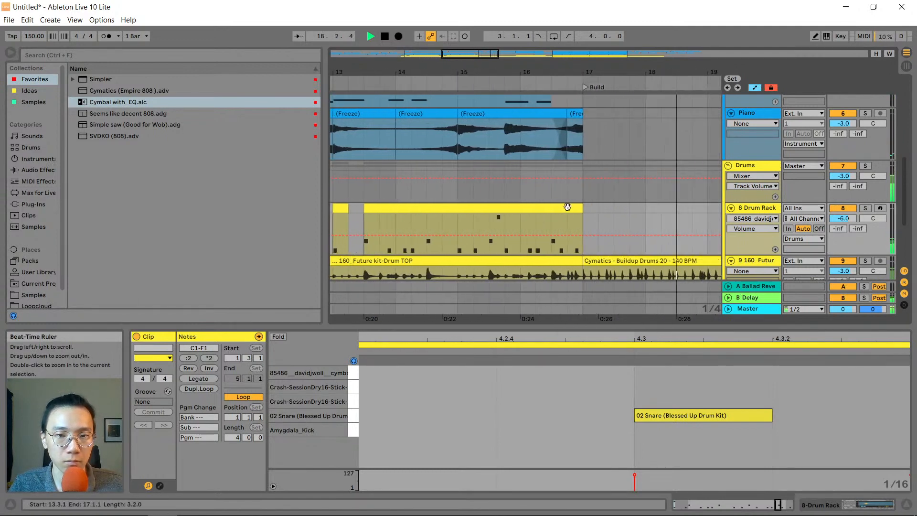
pyautogui.click(500, 219)
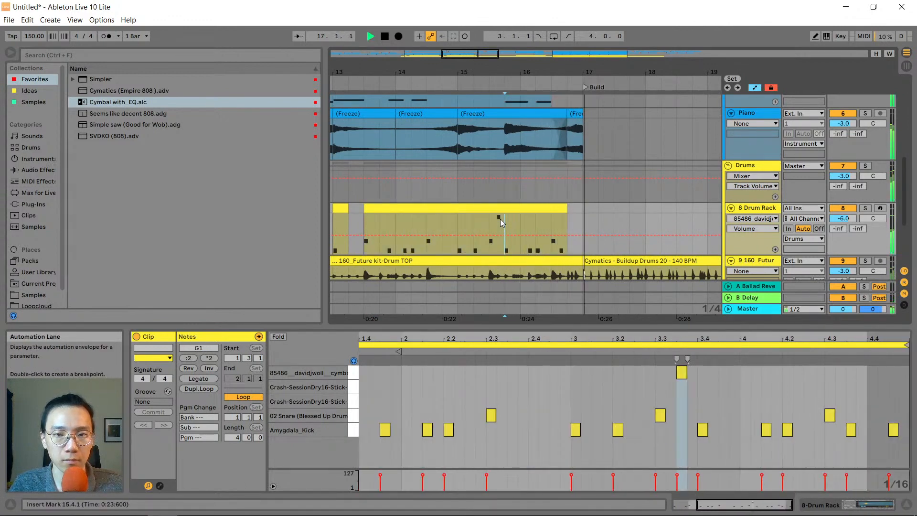
# Examine the drum, piano and bass tracks from the verse through the build and drop during playback
pyautogui.scroll(-2, 577, 211)
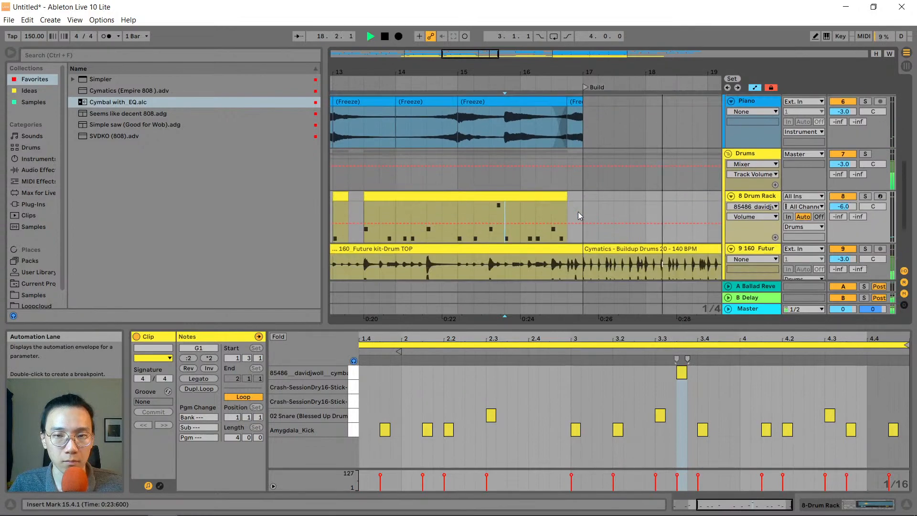
pyautogui.scroll(-5, 578, 211)
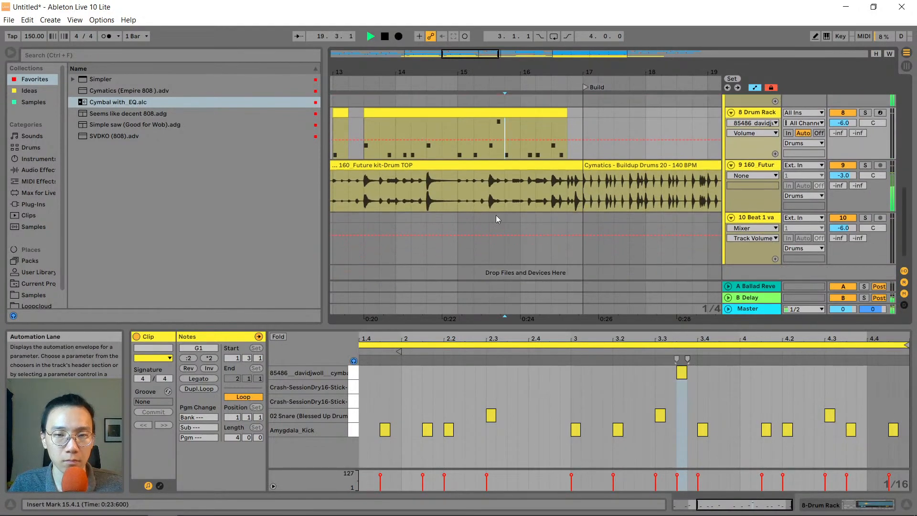
pyautogui.moveTo(628, 72); pyautogui.dragTo(627, 32)
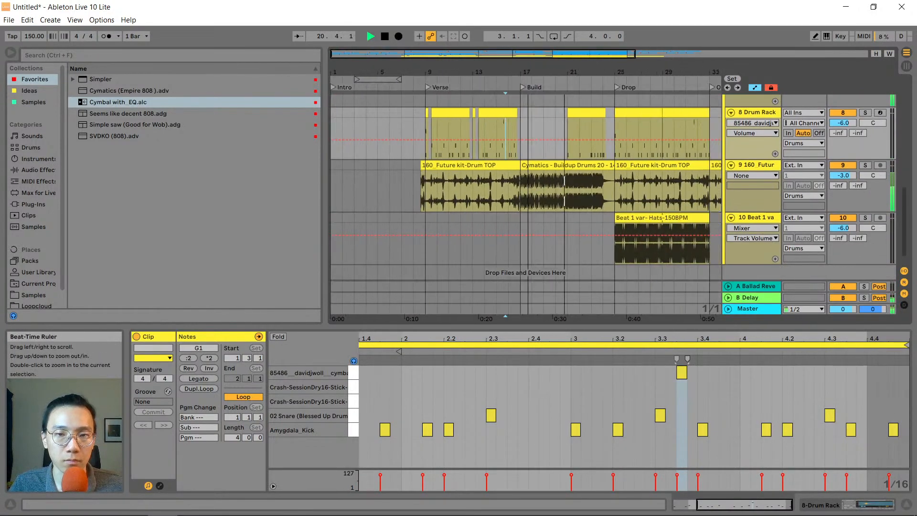
pyautogui.moveTo(527, 72)
pyautogui.mouseDown()
pyautogui.moveTo(528, 80)
pyautogui.moveTo(527, 64)
pyautogui.mouseUp()
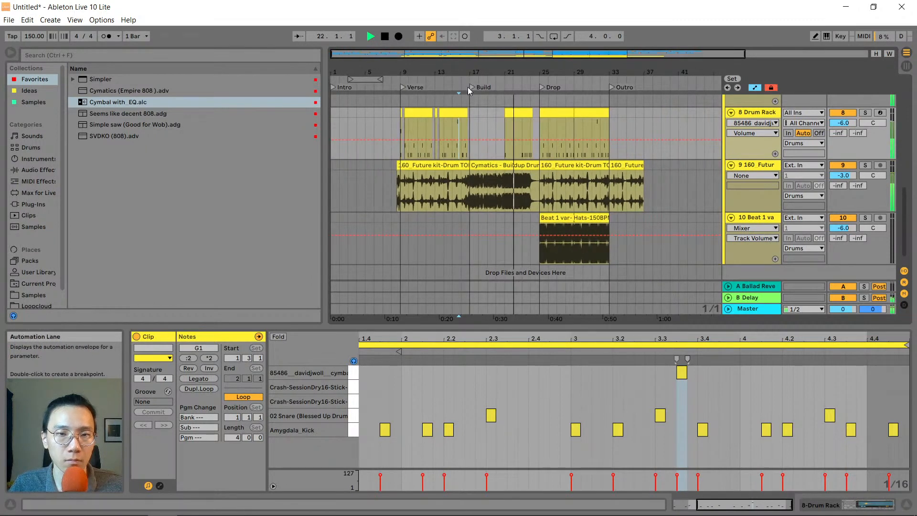
pyautogui.moveTo(468, 87)
pyautogui.mouseDown()
pyautogui.moveTo(470, 99)
pyautogui.moveTo(454, 85)
pyautogui.mouseUp()
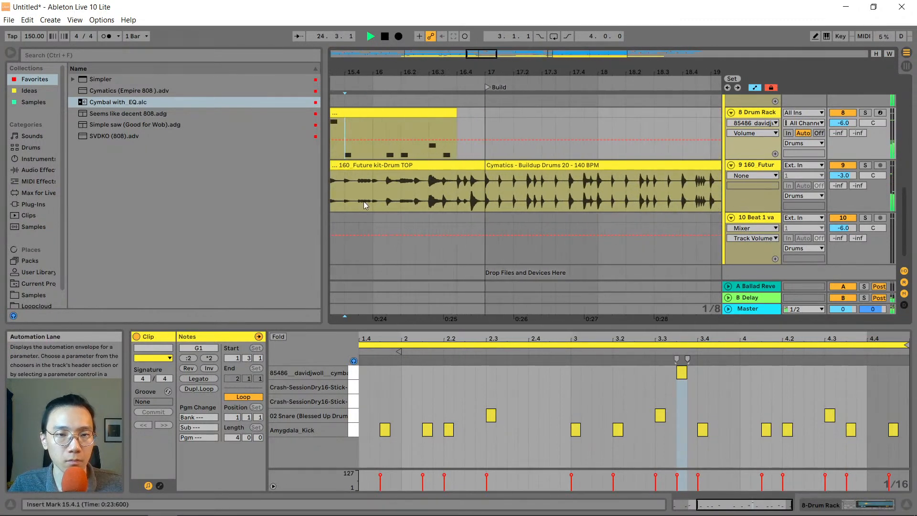
pyautogui.scroll(2, 554, 194)
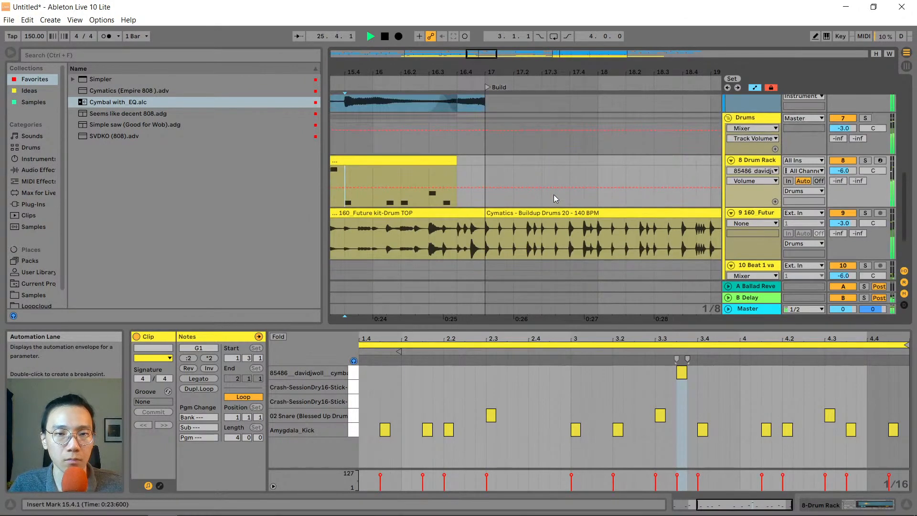
pyautogui.moveTo(502, 72); pyautogui.dragTo(501, 38)
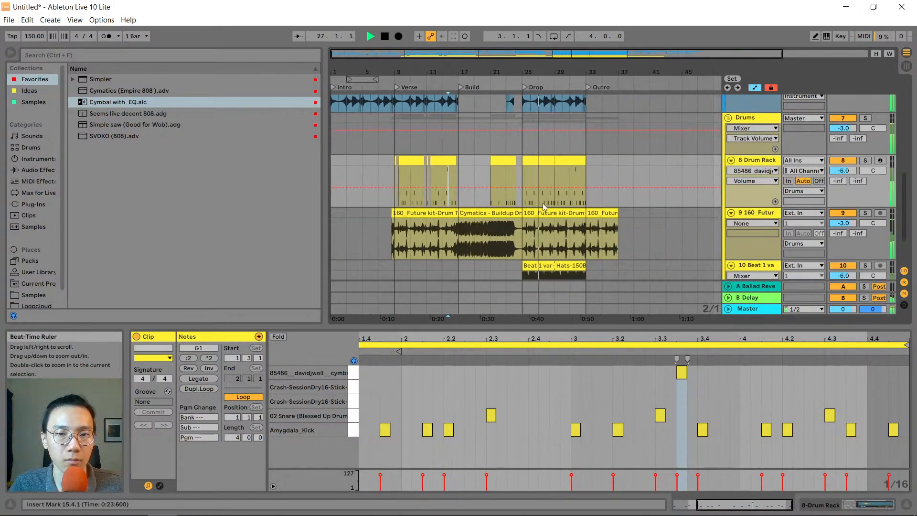
pyautogui.scroll(5, 565, 199)
pyautogui.press('space')
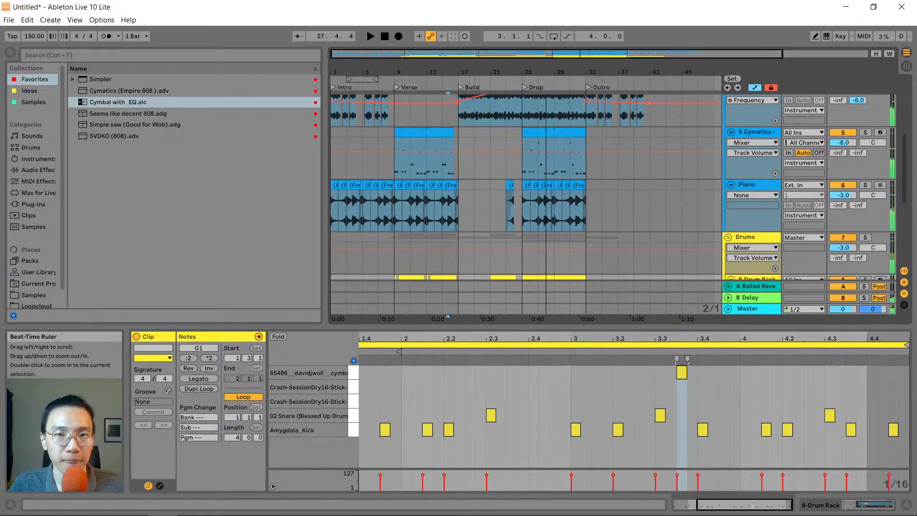
# Listen to the drop's hats loop from bar 25 and delete its section from 25.4.3 to 26.1.1
pyautogui.moveTo(538, 73); pyautogui.dragTo(516, 147)
pyautogui.scroll(-5, 517, 148)
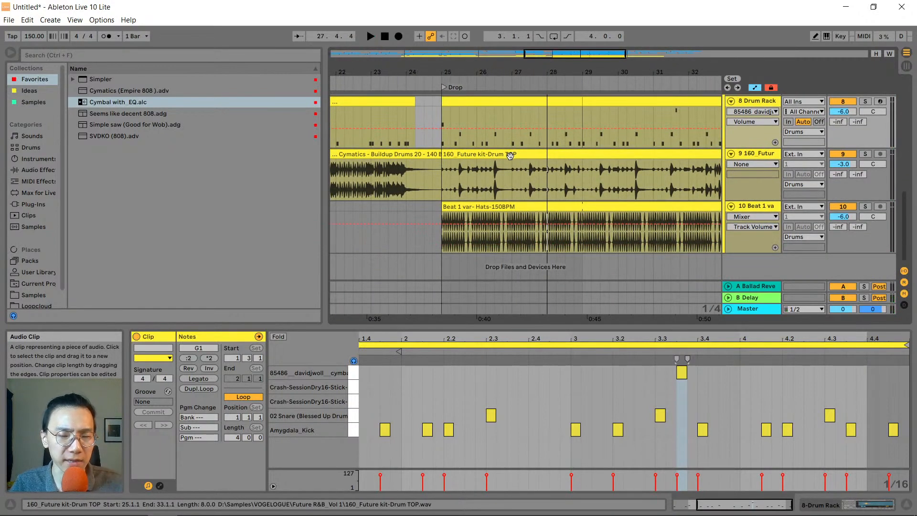
pyautogui.click(498, 207)
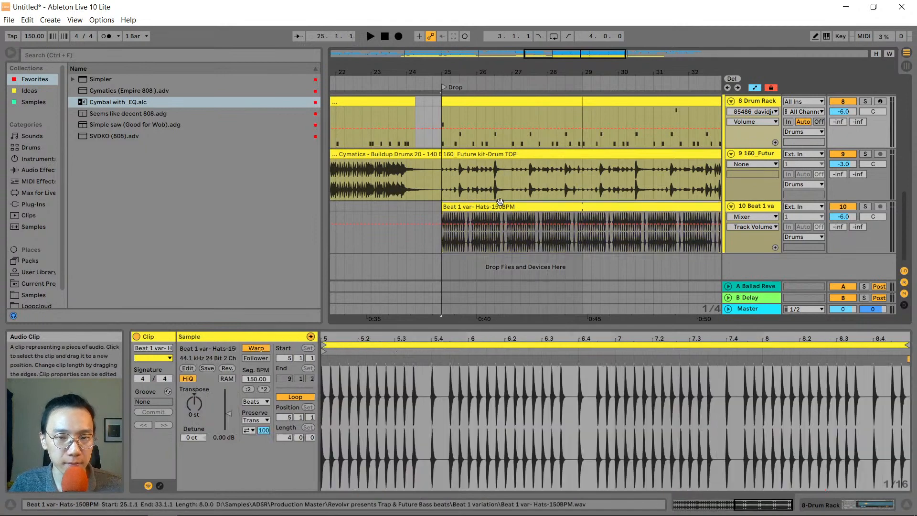
pyautogui.press('space')
pyautogui.moveTo(496, 73); pyautogui.dragTo(494, 113)
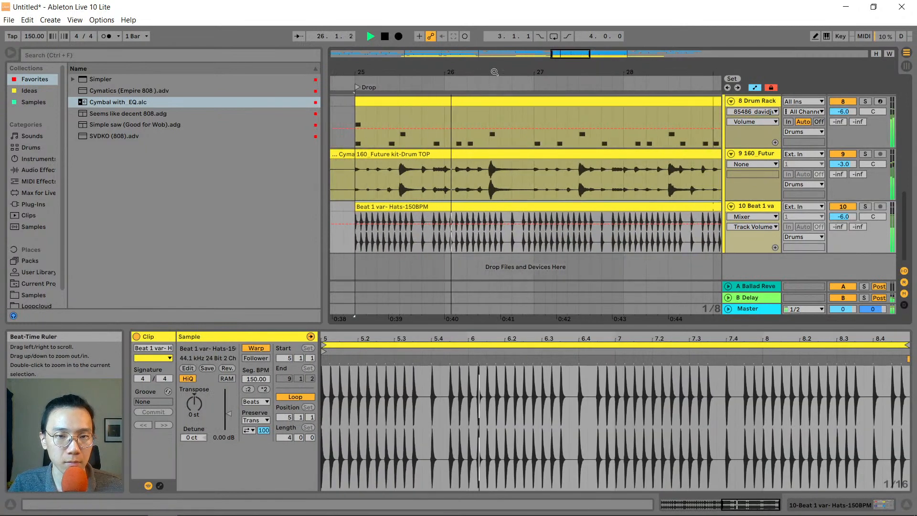
pyautogui.press('space')
pyautogui.click(433, 236)
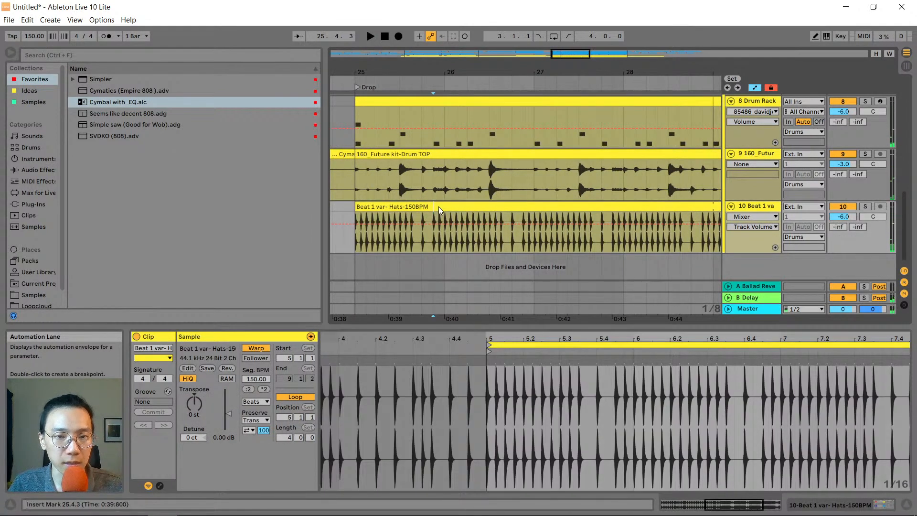
pyautogui.moveTo(438, 207); pyautogui.dragTo(440, 206)
pyautogui.press('Delete')
# Shorten the first hats clip of the drop to end at 25.3.3, playing it back between trims
pyautogui.click(414, 209)
pyautogui.press('space')
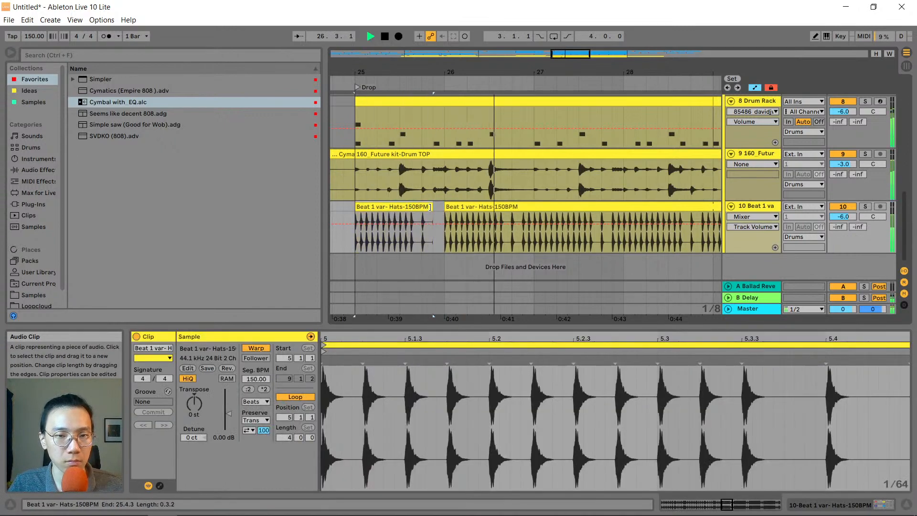
pyautogui.moveTo(431, 207); pyautogui.dragTo(422, 206)
pyautogui.press('space')
pyautogui.press('space')
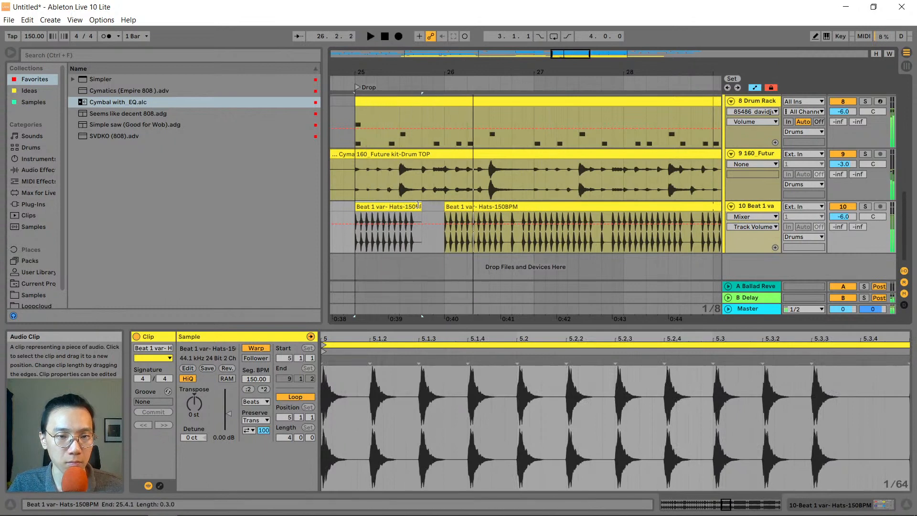
pyautogui.press('space')
pyautogui.moveTo(421, 206); pyautogui.dragTo(411, 207)
pyautogui.press('space')
pyautogui.moveTo(404, 72); pyautogui.dragTo(421, 93)
pyautogui.press('space')
pyautogui.moveTo(437, 207); pyautogui.dragTo(426, 206)
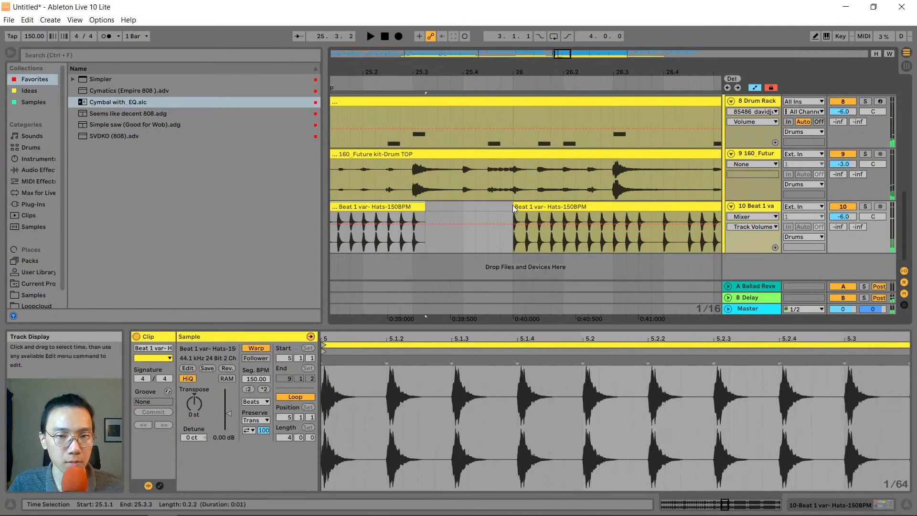
# Extend the start of the second hats clip back to 25.4.1 and play the drop from the first hats clip
pyautogui.moveTo(513, 210); pyautogui.dragTo(463, 210)
pyautogui.click(390, 208)
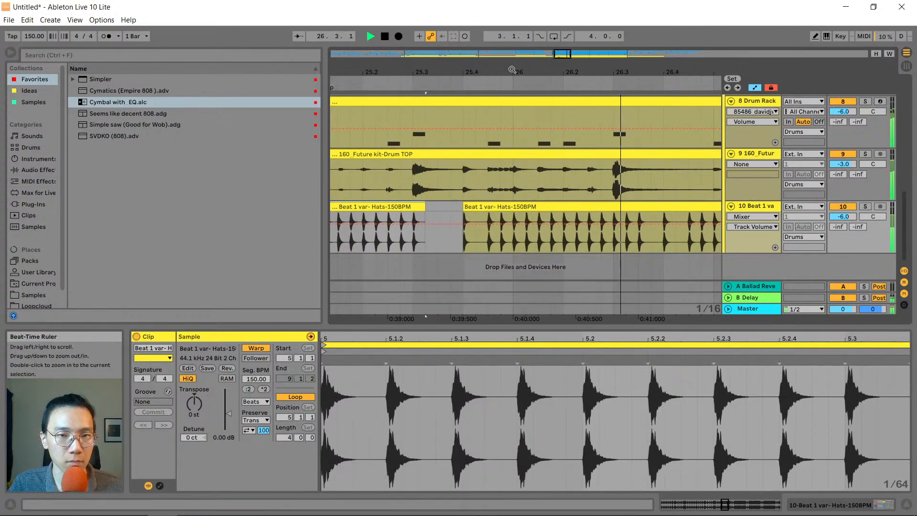
pyautogui.moveTo(507, 76); pyautogui.dragTo(506, 70)
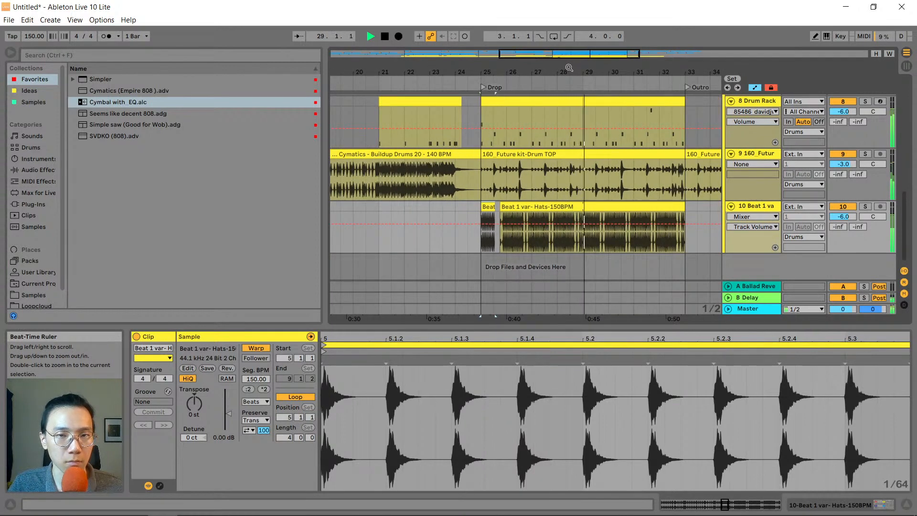
# Delete the hats section from 29.3.2 to 29.4.1 and play the new gap from bar 29
pyautogui.moveTo(569, 68)
pyautogui.mouseDown()
pyautogui.moveTo(543, 68)
pyautogui.moveTo(578, 124)
pyautogui.moveTo(579, 235)
pyautogui.moveTo(565, 210)
pyautogui.moveTo(552, 208)
pyautogui.mouseUp()
pyautogui.press('space')
pyautogui.press('Delete')
pyautogui.click(441, 242)
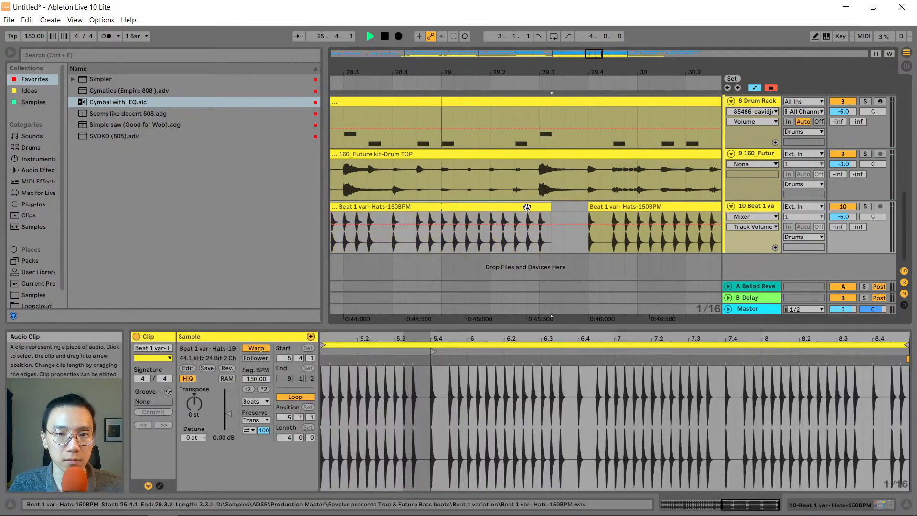
pyautogui.press('space')
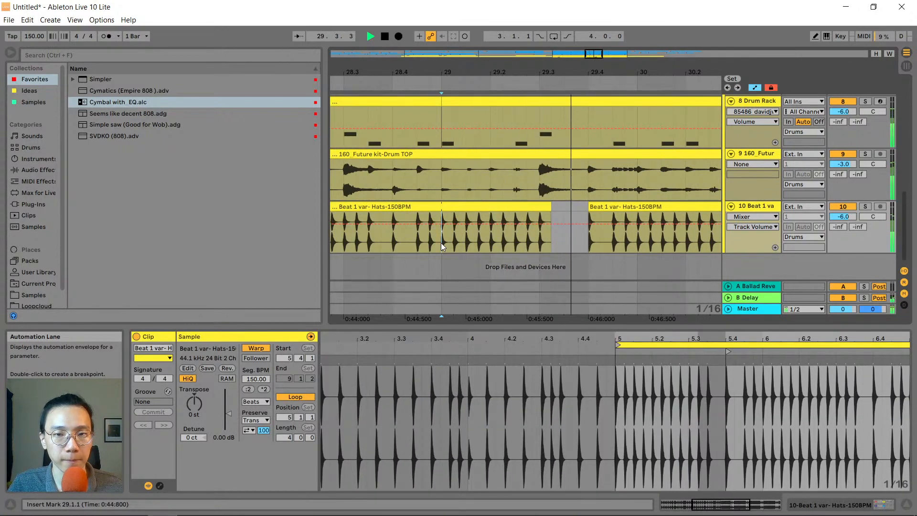
pyautogui.moveTo(578, 80)
pyautogui.mouseDown()
pyautogui.moveTo(578, 48)
pyautogui.moveTo(574, 67)
pyautogui.mouseUp()
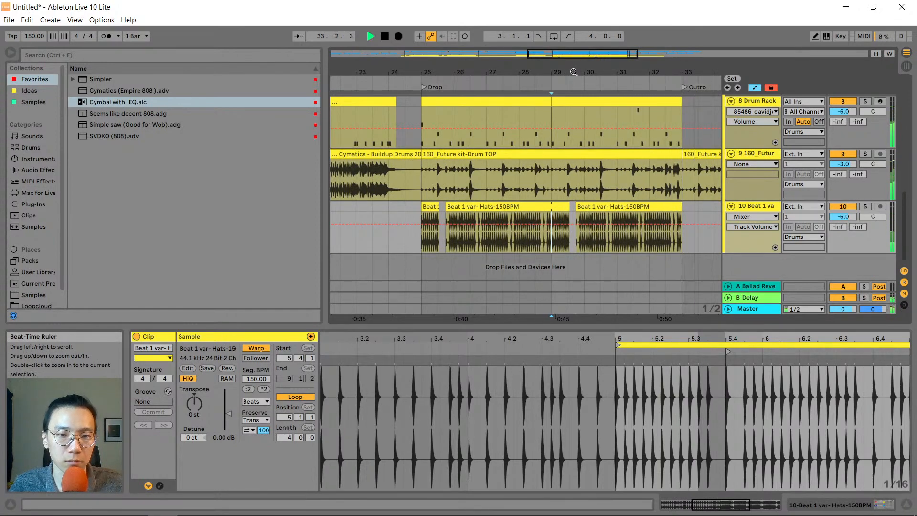
pyautogui.press('space')
# Shorten the drop's last hats clip to end at 32.4.1 and place the insert marker at 31.4.3
pyautogui.moveTo(681, 71); pyautogui.dragTo(681, 119)
pyautogui.click(677, 208)
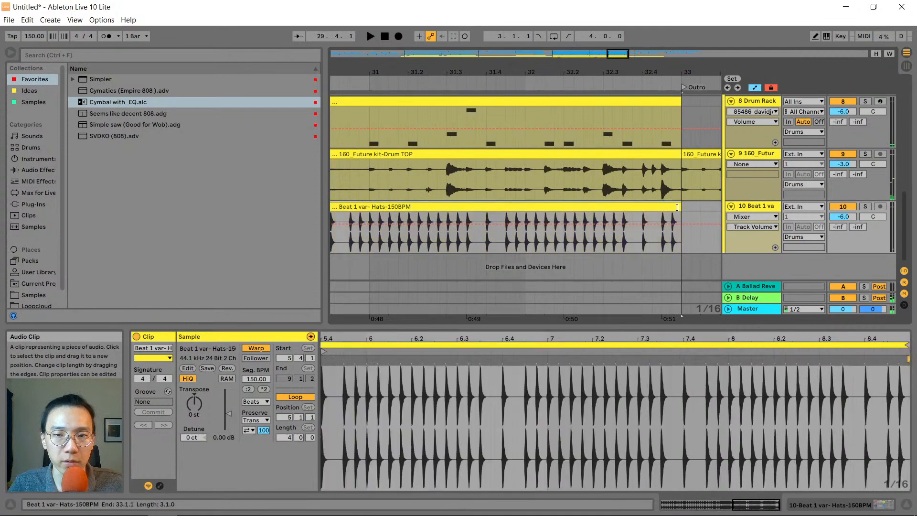
pyautogui.moveTo(677, 207); pyautogui.dragTo(642, 206)
pyautogui.click(507, 245)
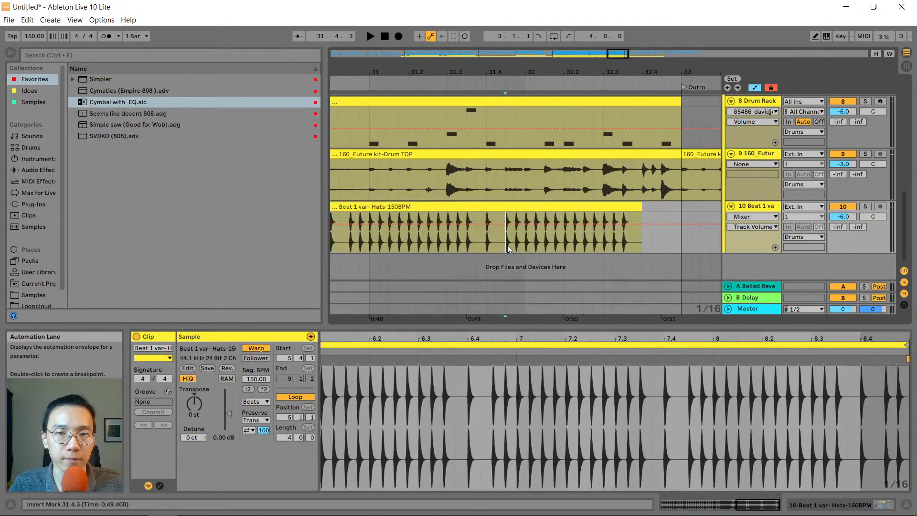
# Play the end of the drop from 31.4.3 to check the trimmed hats
pyautogui.press('space')
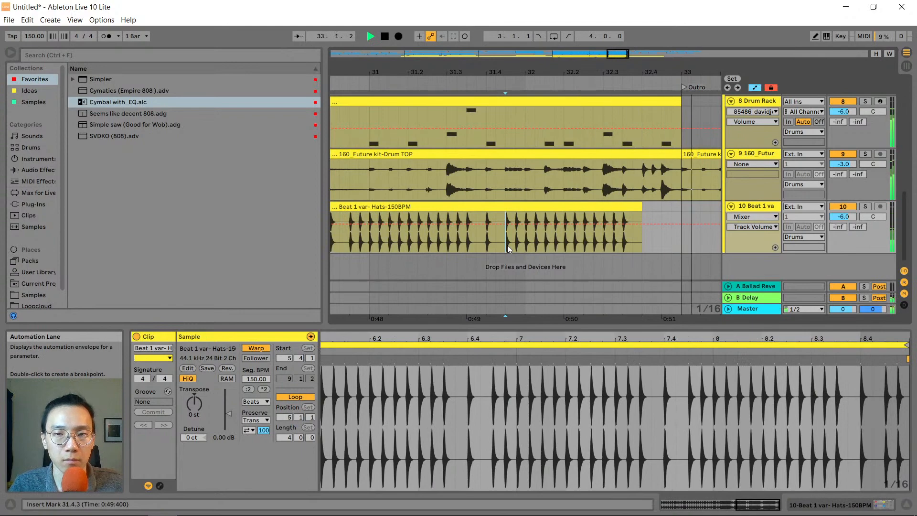
pyautogui.moveTo(583, 85); pyautogui.dragTo(625, 71)
pyautogui.press('space')
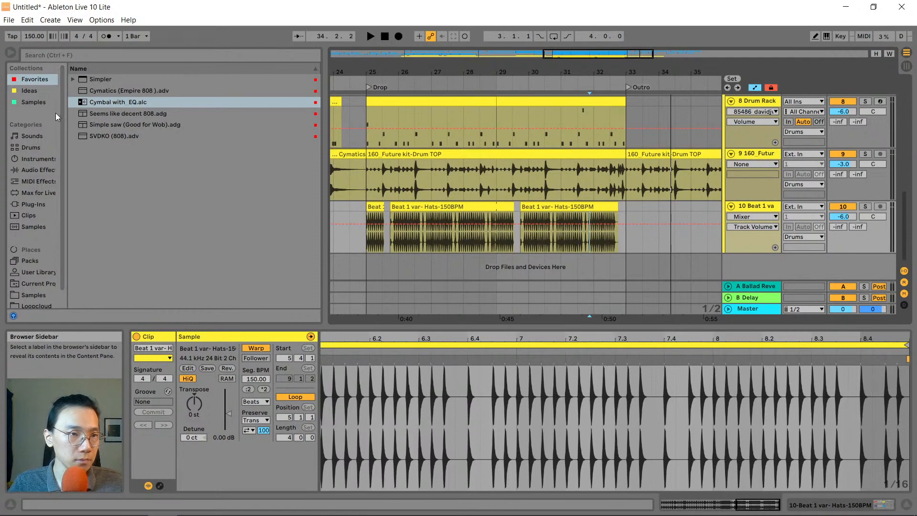
# Audition drum samples in the Samples collection for a fill, from Metamorphosis Tom Roll.2 through to ADSR Kit 2 Tom Fill 140bpm
pyautogui.click(45, 102)
pyautogui.scroll(-3, 161, 202)
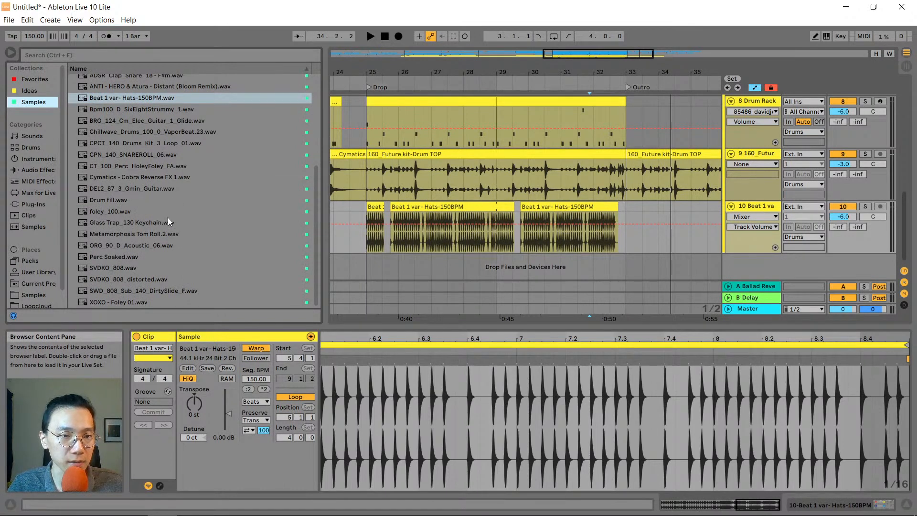
pyautogui.click(154, 234)
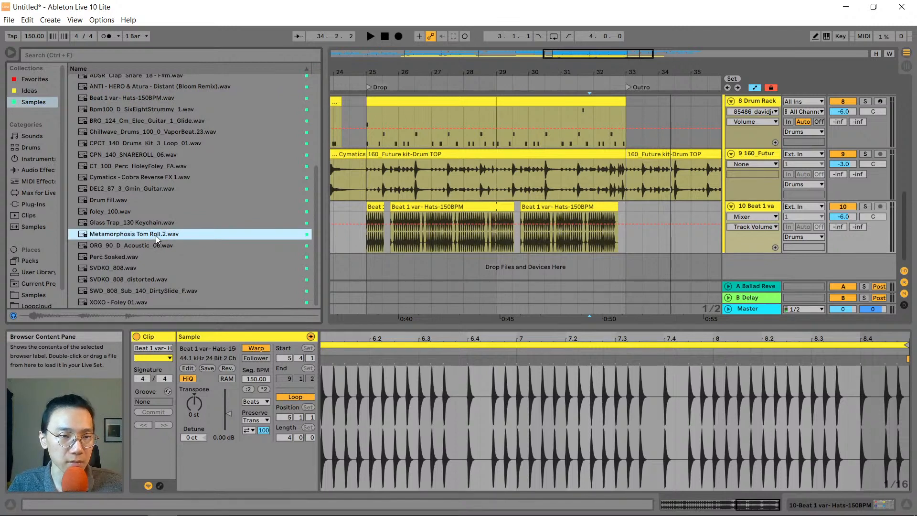
pyautogui.scroll(3, 141, 265)
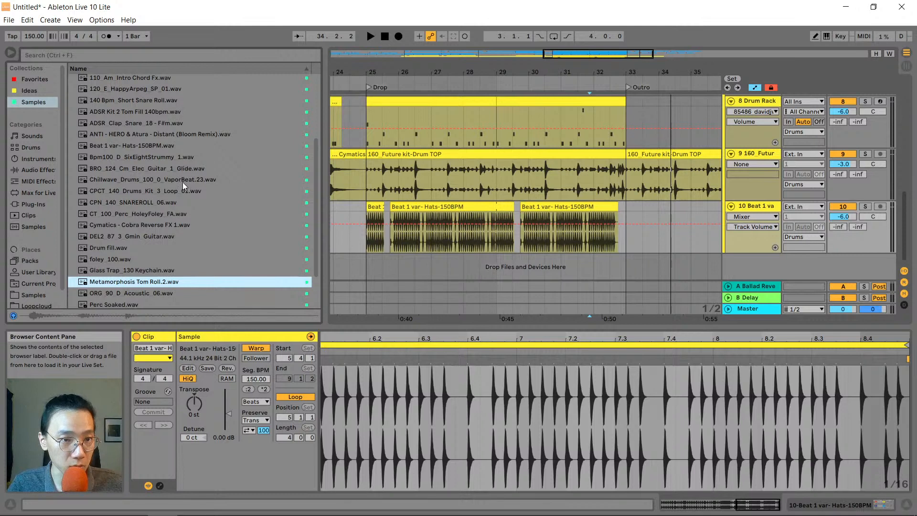
pyautogui.click(183, 182)
pyautogui.click(183, 193)
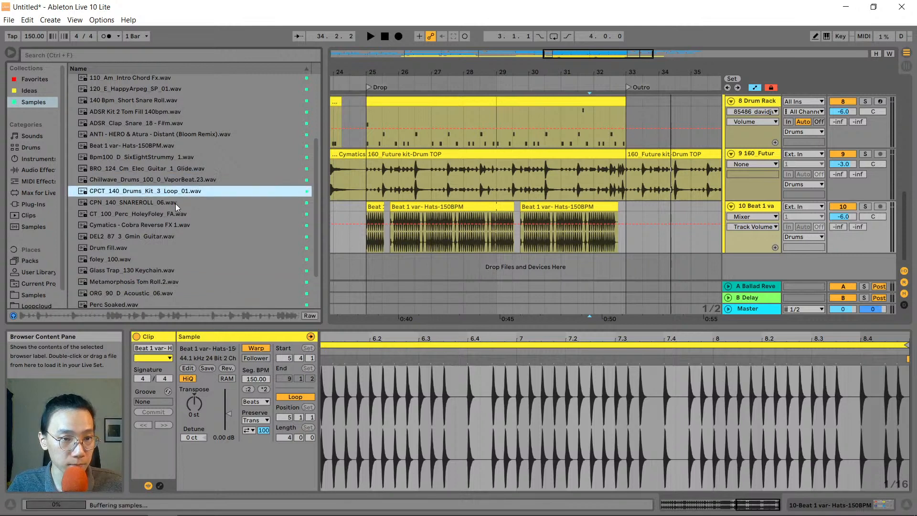
pyautogui.click(176, 204)
pyautogui.click(170, 195)
pyautogui.click(161, 138)
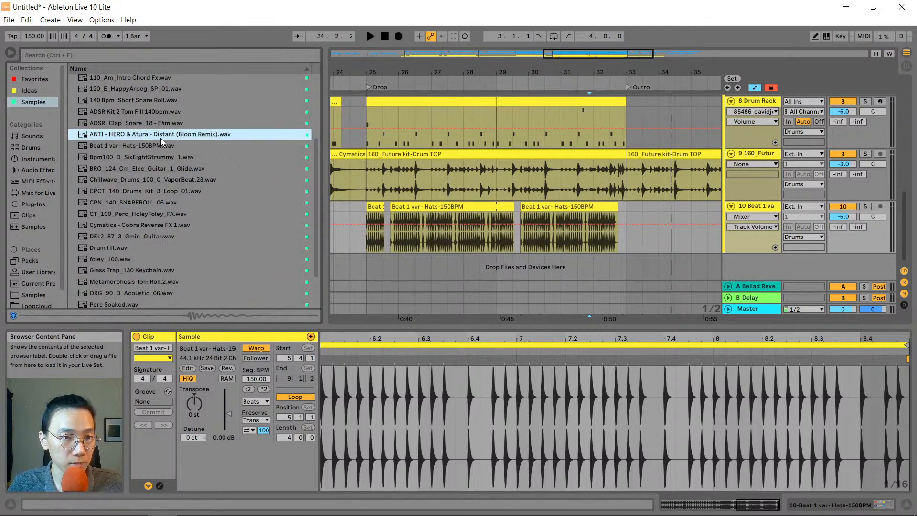
pyautogui.scroll(2, 160, 145)
pyautogui.click(159, 145)
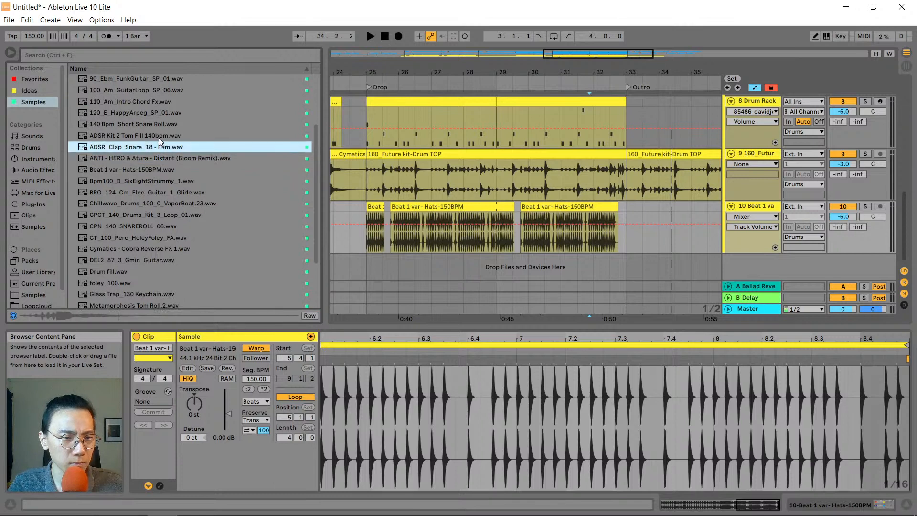
pyautogui.click(158, 137)
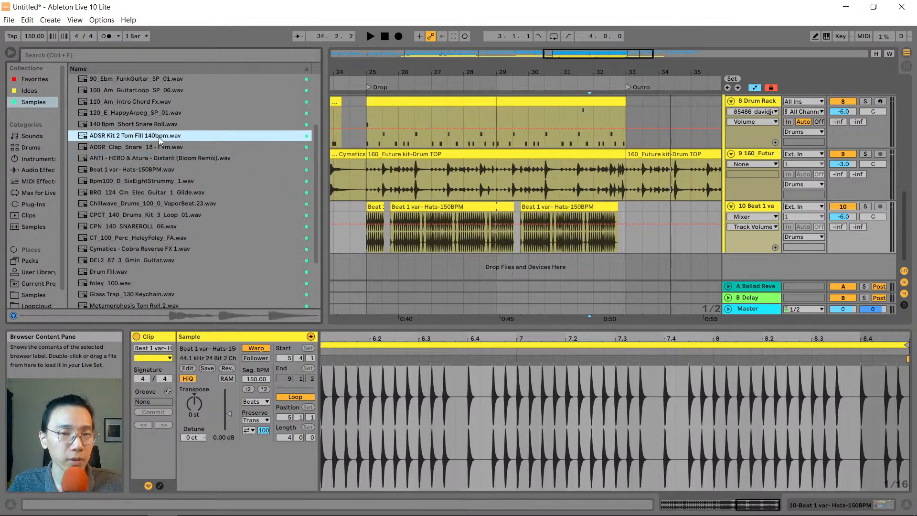
# Place ADSR Kit 2 Tom Fill 140bpm on the hats track at 24.4.1 and turn on warping for it
pyautogui.moveTo(162, 136); pyautogui.dragTo(387, 206)
pyautogui.scroll(4, 346, 209)
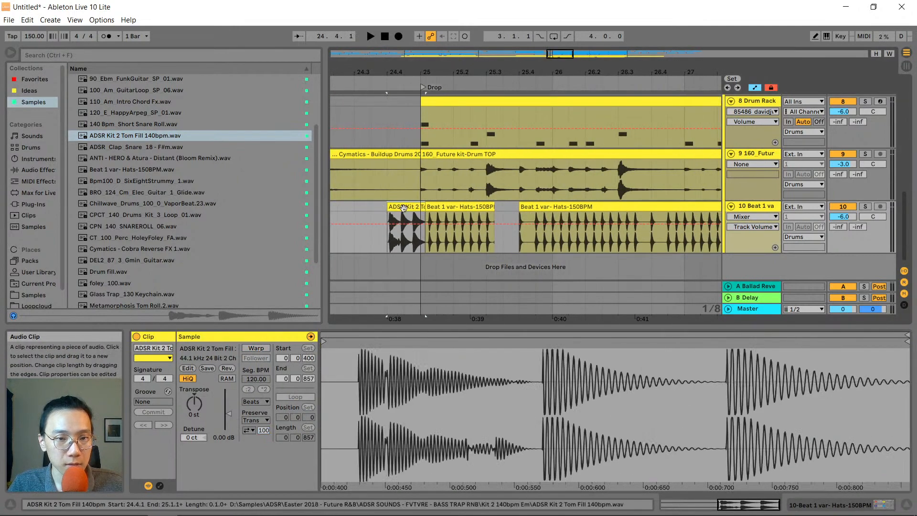
pyautogui.click(256, 348)
pyautogui.moveTo(457, 337); pyautogui.dragTo(457, 305)
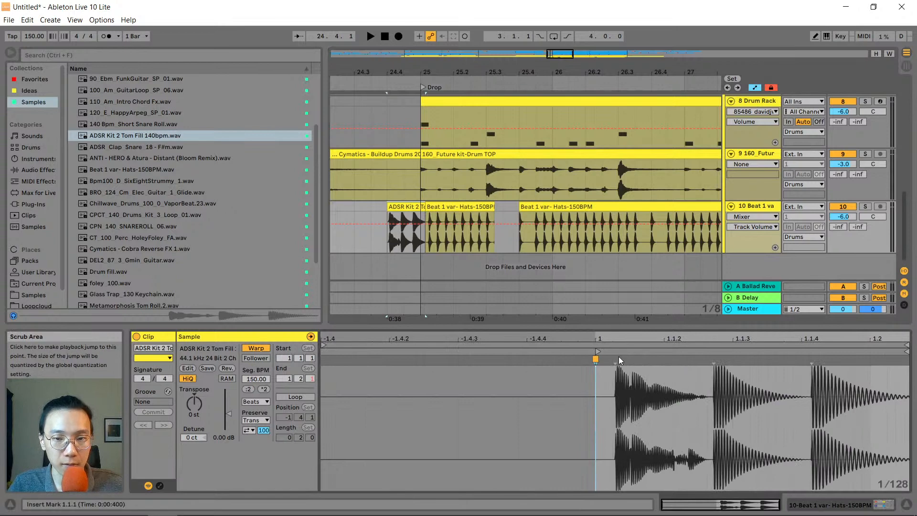
# Warp the tom fill so its first hit starts at 1.1.1 and its three hits are evenly spaced, pinning the sample's end
pyautogui.moveTo(615, 358); pyautogui.dragTo(595, 358)
pyautogui.moveTo(693, 358); pyautogui.dragTo(699, 358)
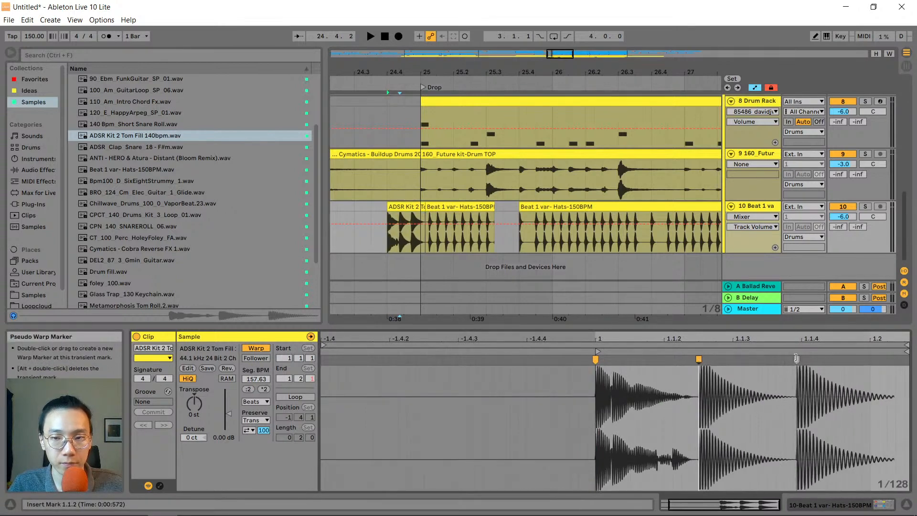
pyautogui.moveTo(796, 358); pyautogui.dragTo(802, 358)
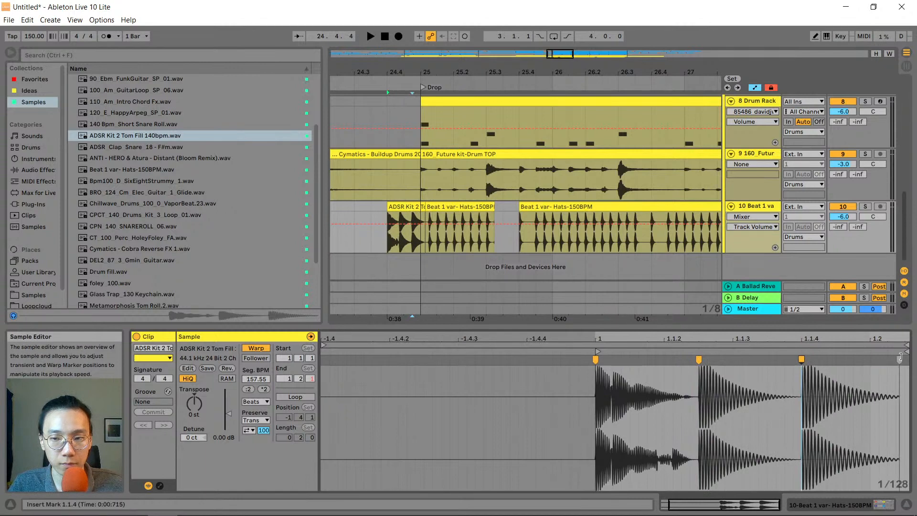
pyautogui.moveTo(900, 358)
pyautogui.mouseDown()
pyautogui.moveTo(909, 358)
pyautogui.moveTo(901, 359)
pyautogui.mouseUp()
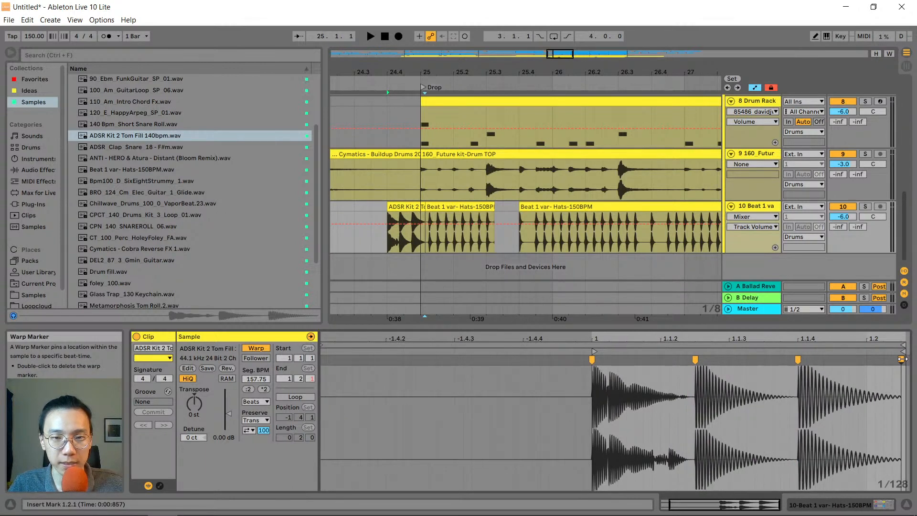
# Extend the drop's first hats clip back to 25.1.1 and align the tom fill's last warp marker with beat 1.2
pyautogui.click(458, 207)
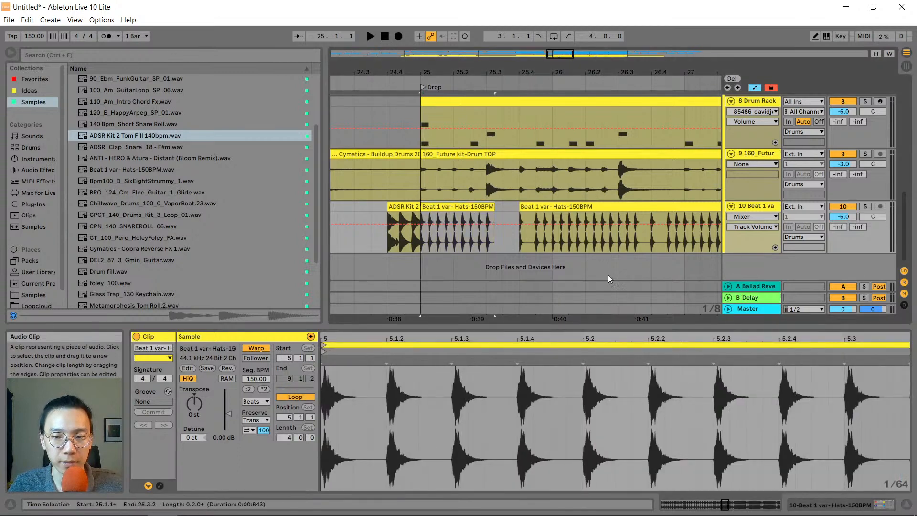
pyautogui.click(404, 206)
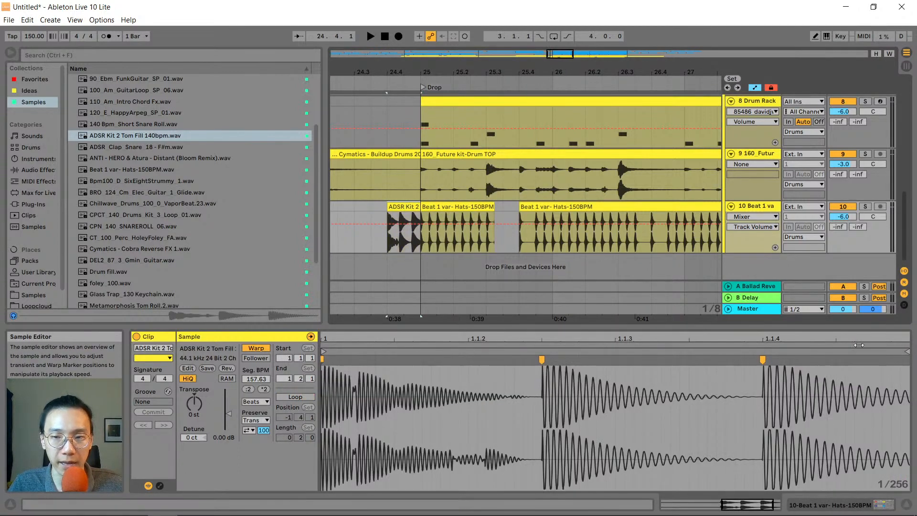
pyautogui.moveTo(858, 339); pyautogui.dragTo(845, 315)
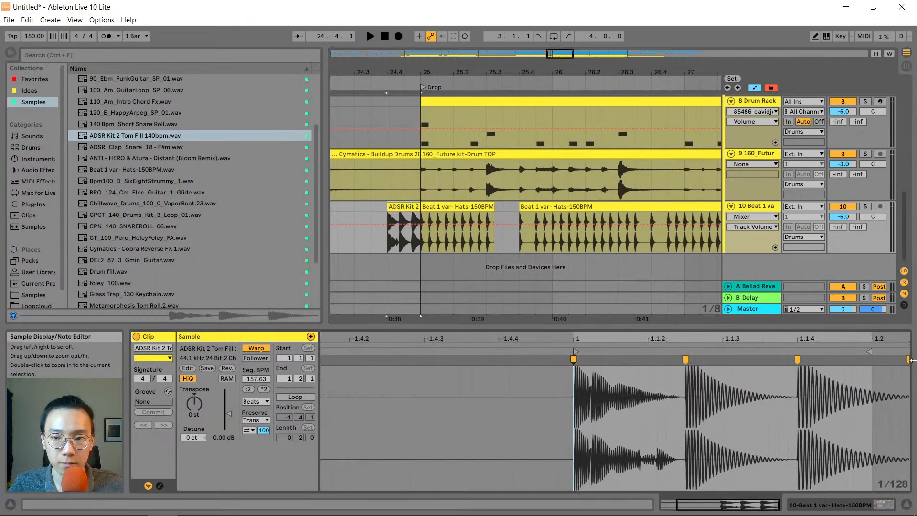
pyautogui.moveTo(905, 358); pyautogui.dragTo(871, 359)
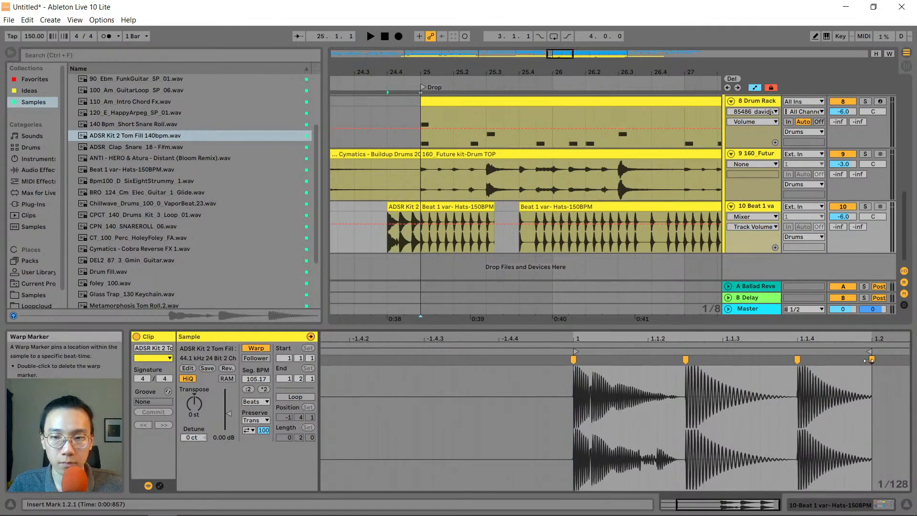
pyautogui.press('space')
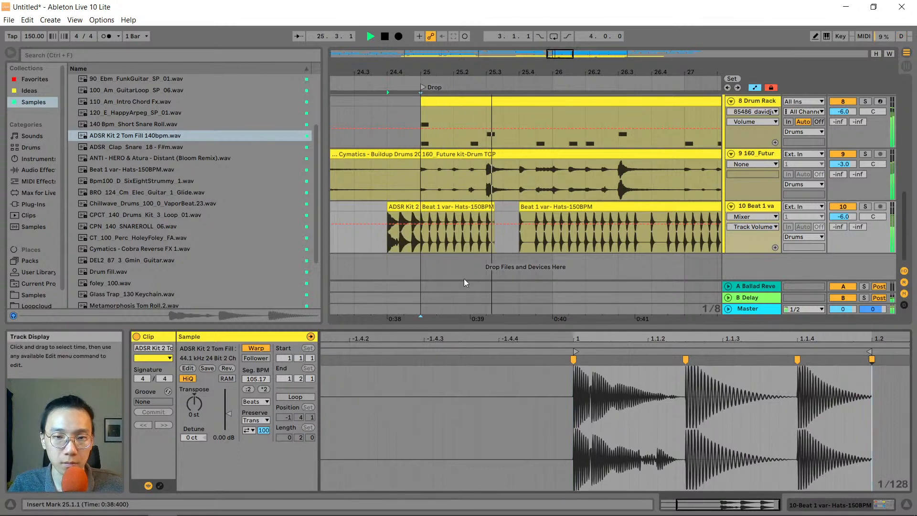
pyautogui.press('space')
# Move the tom fill from 24.4.1 to 32.4.1, directly after the drop's last hats clip
pyautogui.click(404, 207)
pyautogui.press('Delete')
pyautogui.moveTo(528, 66); pyautogui.dragTo(449, 81)
pyautogui.moveTo(646, 65); pyautogui.dragTo(450, 67)
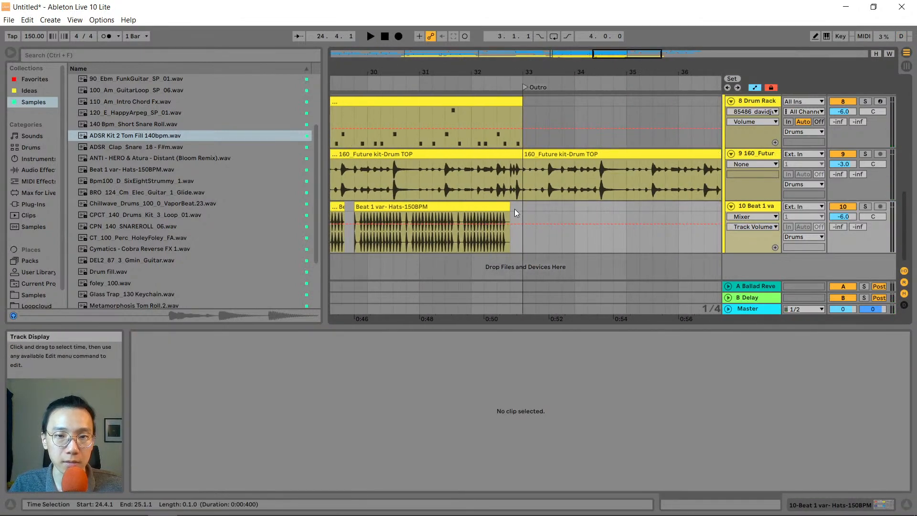
pyautogui.hotkey('ctrl', 'z')
# Play the transition into the outro from 32.3.1 to hear the tom fill
pyautogui.click(498, 233)
pyautogui.press('space')
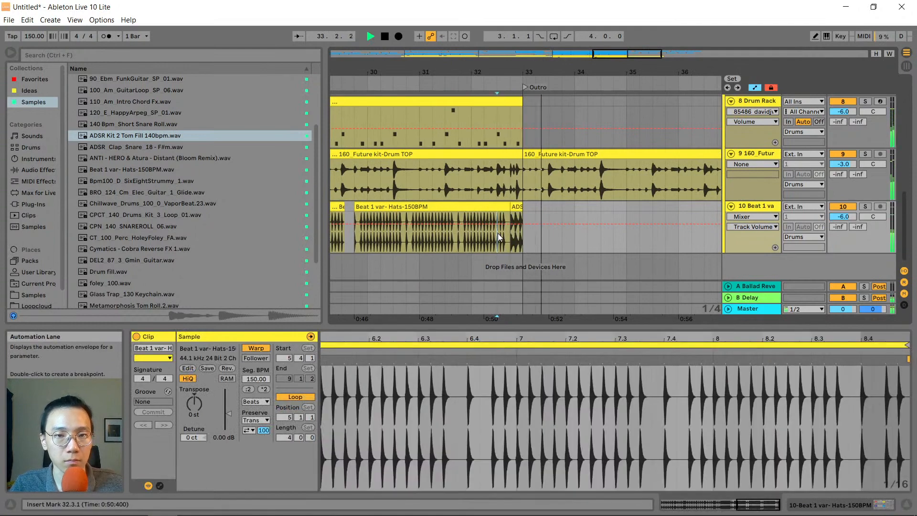
pyautogui.moveTo(500, 67); pyautogui.dragTo(501, 135)
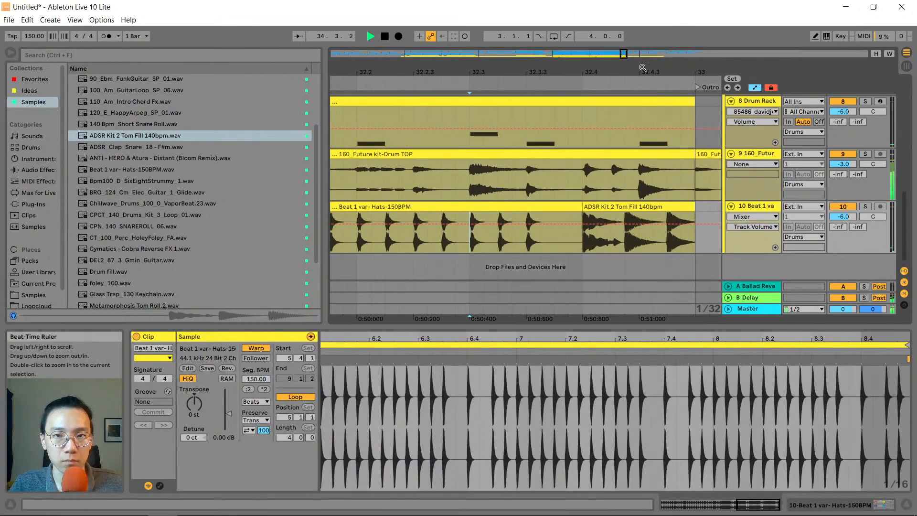
pyautogui.moveTo(642, 67); pyautogui.dragTo(584, 68)
pyautogui.press('space')
pyautogui.press('space')
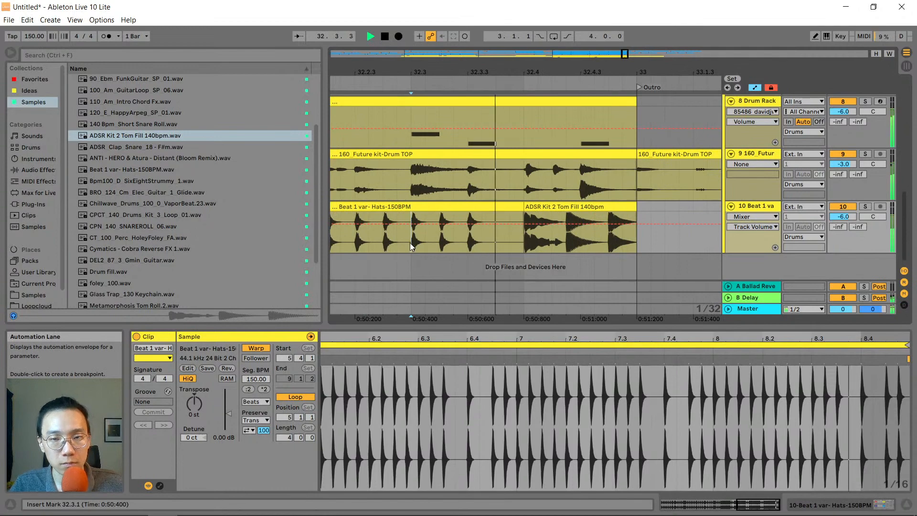
pyautogui.press('space')
# Solo the Drums group and play the fill from 32.3.1
pyautogui.scroll(5, 755, 179)
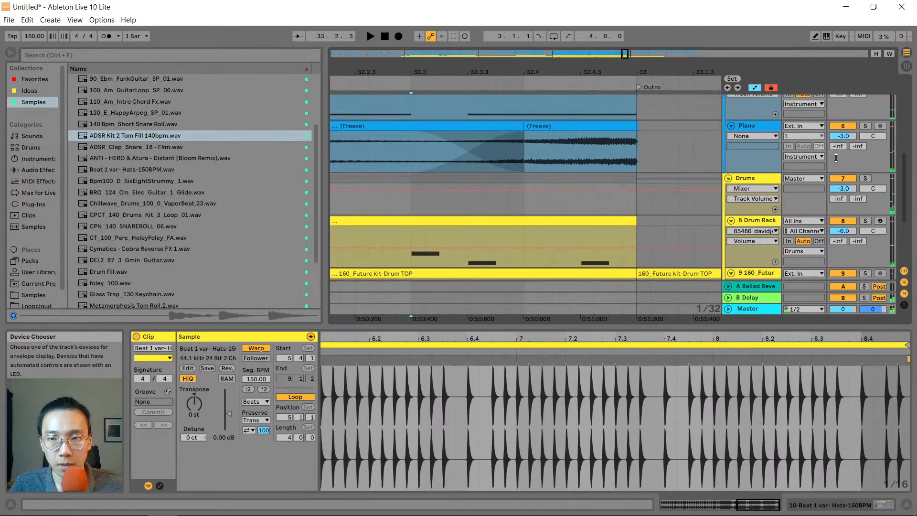
pyautogui.click(865, 178)
pyautogui.click(409, 205)
pyautogui.press('space')
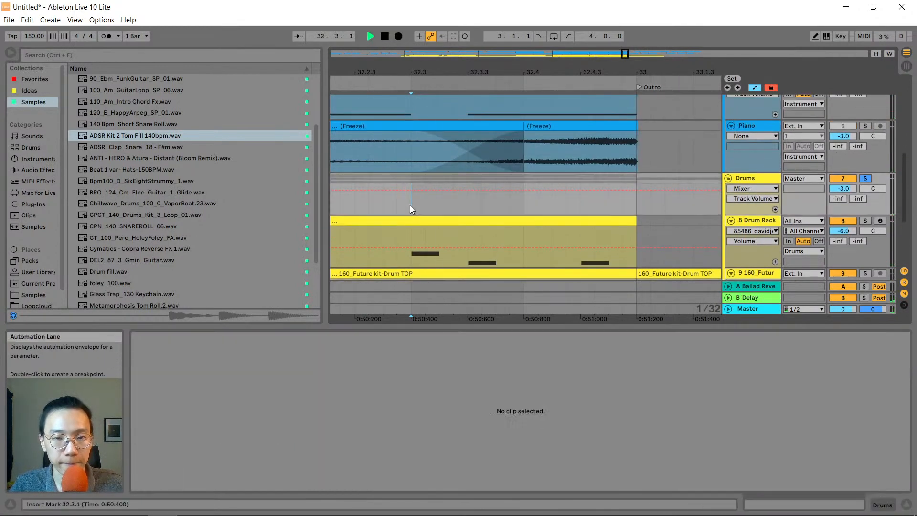
pyautogui.scroll(-3, 416, 207)
pyautogui.press('space')
# Try moving the tom fill's second and third warp markers to 1.1.2 and 1.1.3
pyautogui.doubleClick(569, 230)
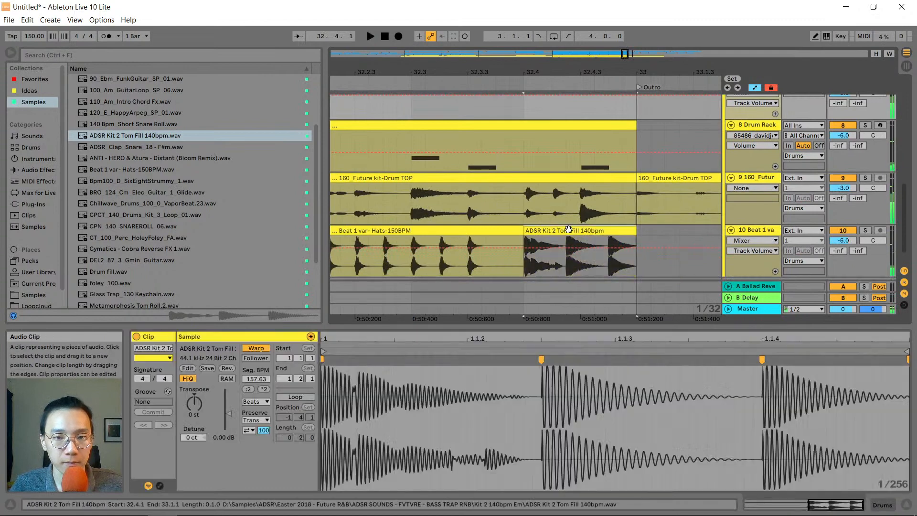
pyautogui.moveTo(541, 359)
pyautogui.mouseDown()
pyautogui.moveTo(506, 360)
pyautogui.moveTo(608, 370)
pyautogui.mouseUp()
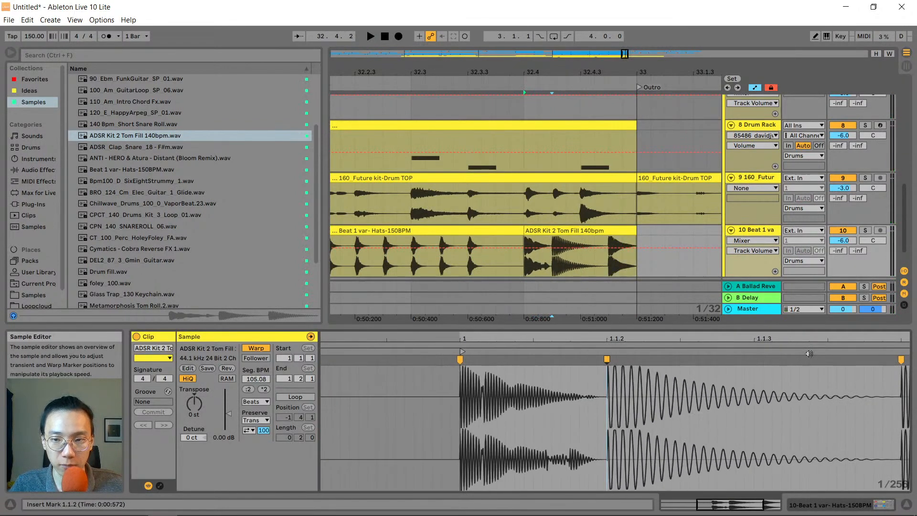
pyautogui.moveTo(809, 339); pyautogui.dragTo(671, 339)
pyautogui.moveTo(764, 363); pyautogui.dragTo(617, 367)
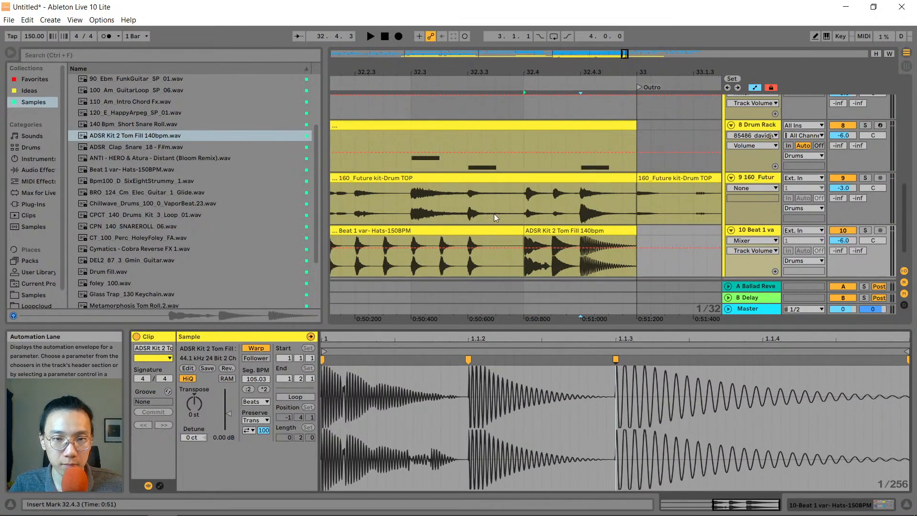
# Play back the retimed tom fill and undo both warp marker moves
pyautogui.click(418, 196)
pyautogui.press('space')
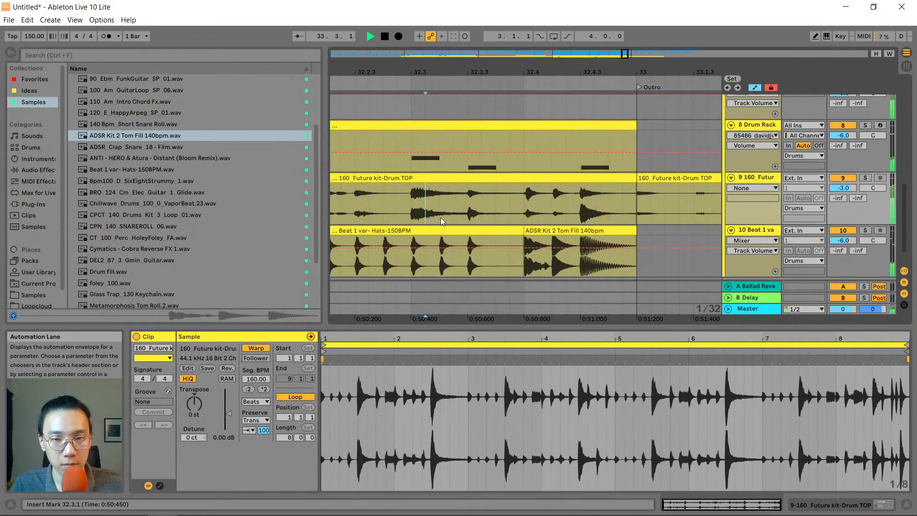
pyautogui.press('space')
pyautogui.moveTo(661, 396); pyautogui.dragTo(660, 398)
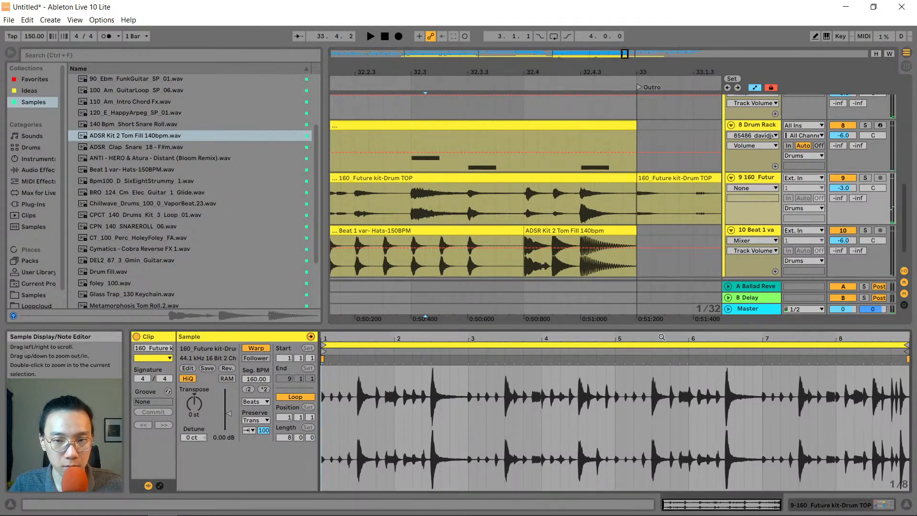
pyautogui.click(592, 228)
pyautogui.press('space')
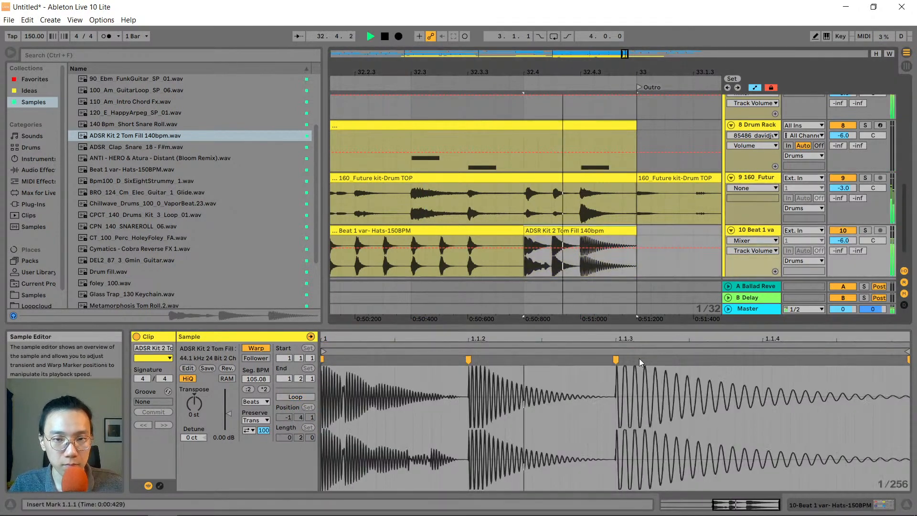
pyautogui.press('space')
pyautogui.hotkey('ctrl', 'z')
pyautogui.hotkey('ctrl', 'z')
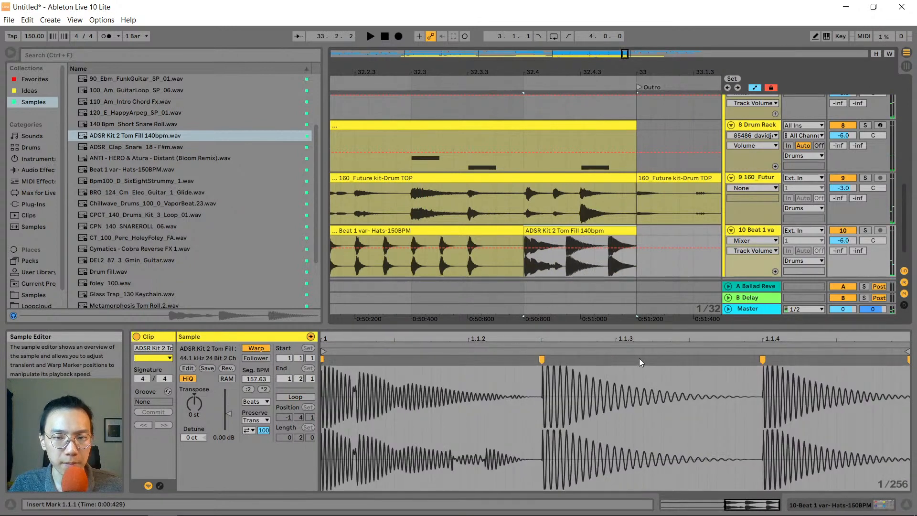
# Play the end of the drop with the evenly spaced fill from 32.2.3 and select the hats track
pyautogui.click(630, 353)
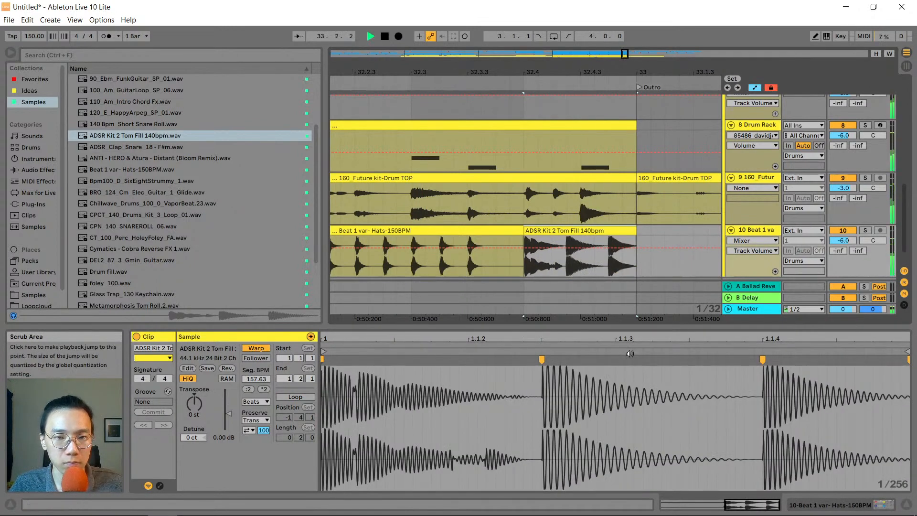
pyautogui.click(349, 216)
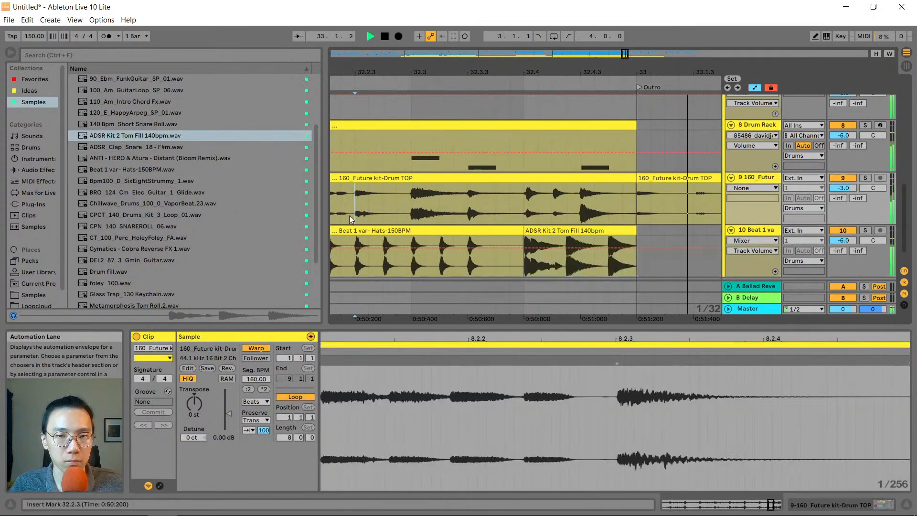
pyautogui.moveTo(587, 70); pyautogui.dragTo(606, 63)
pyautogui.click(749, 229)
pyautogui.press('space')
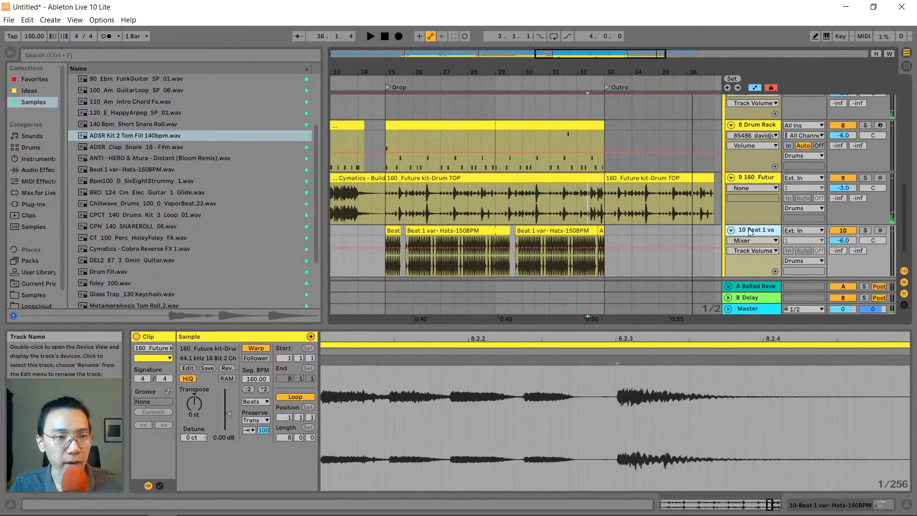
# Load the AutoPan preset of Beijaflor Software's VST3 plug-in TaS-X onto the hats track
pyautogui.click(40, 204)
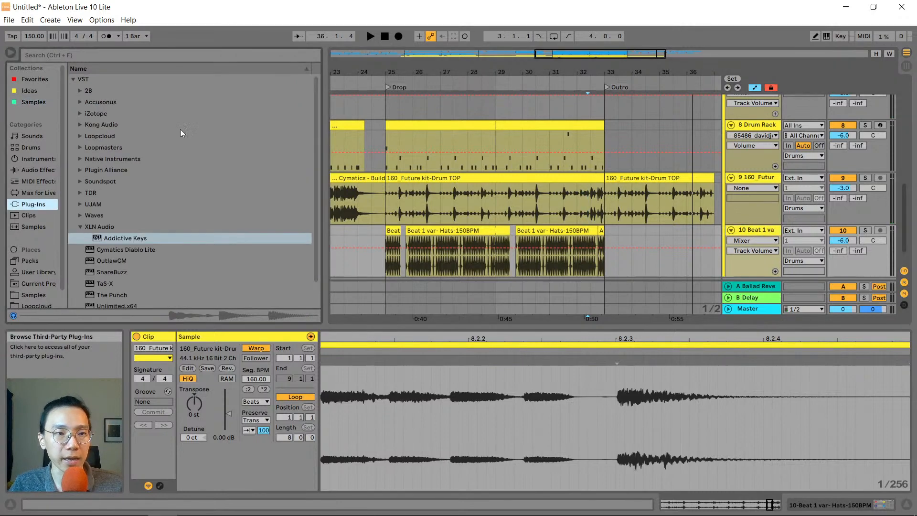
pyautogui.click(72, 79)
pyautogui.click(72, 90)
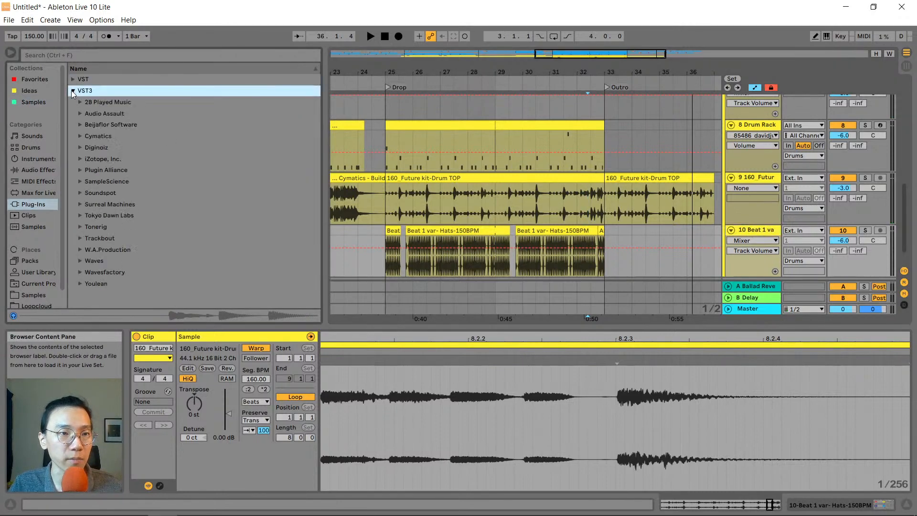
pyautogui.click(81, 124)
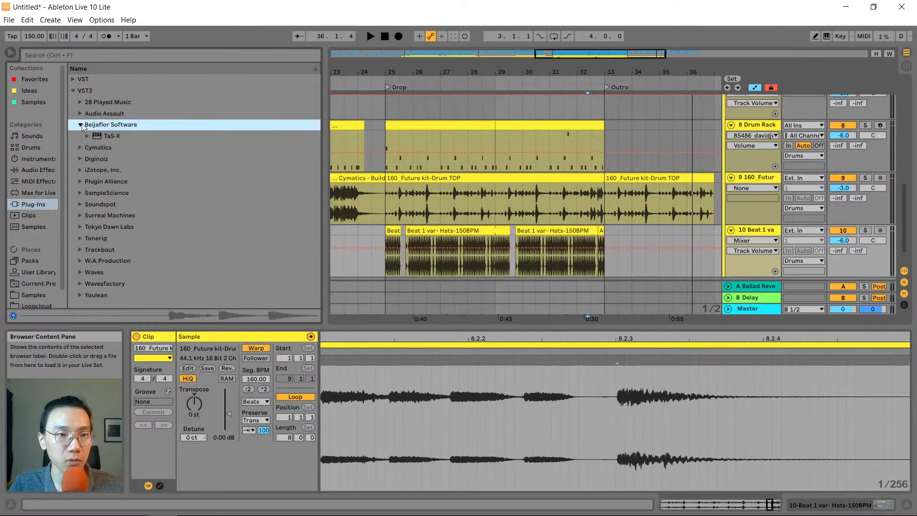
pyautogui.click(88, 136)
pyautogui.moveTo(161, 161); pyautogui.dragTo(264, 195)
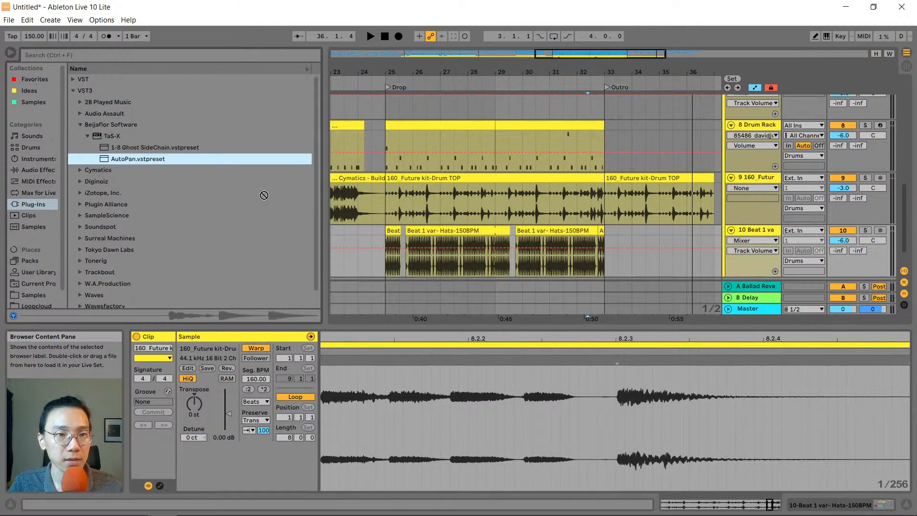
pyautogui.moveTo(474, 248); pyautogui.dragTo(475, 248)
# Play the auto-panned hats in solo from 32.1.1 through the end of the drop
pyautogui.press('space')
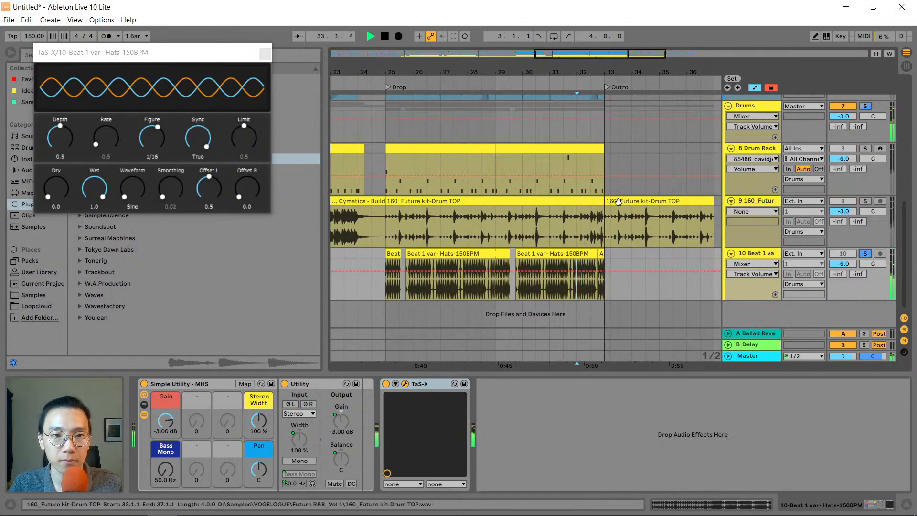
pyautogui.press('space')
pyautogui.press('space')
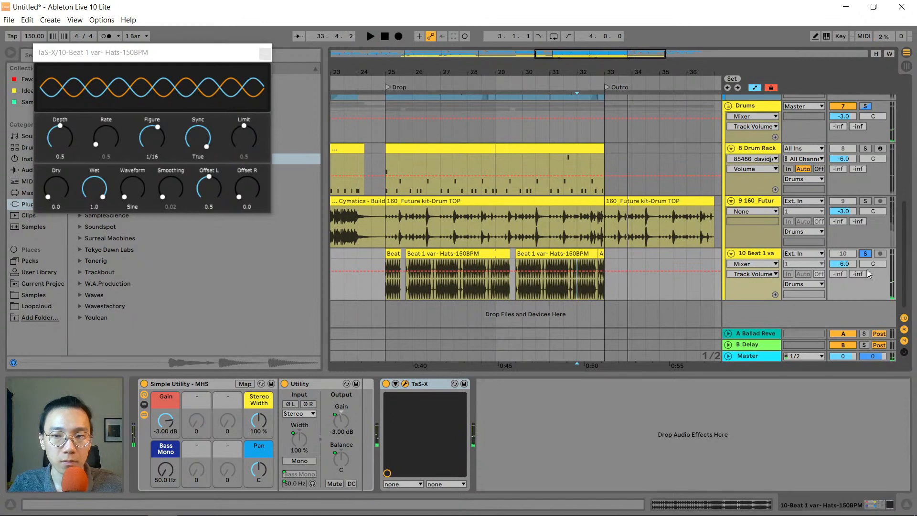
# Unsolo the hats track and play the transition from the drop into the outro with the full mix
pyautogui.click(865, 253)
pyautogui.press('space')
pyautogui.press('space')
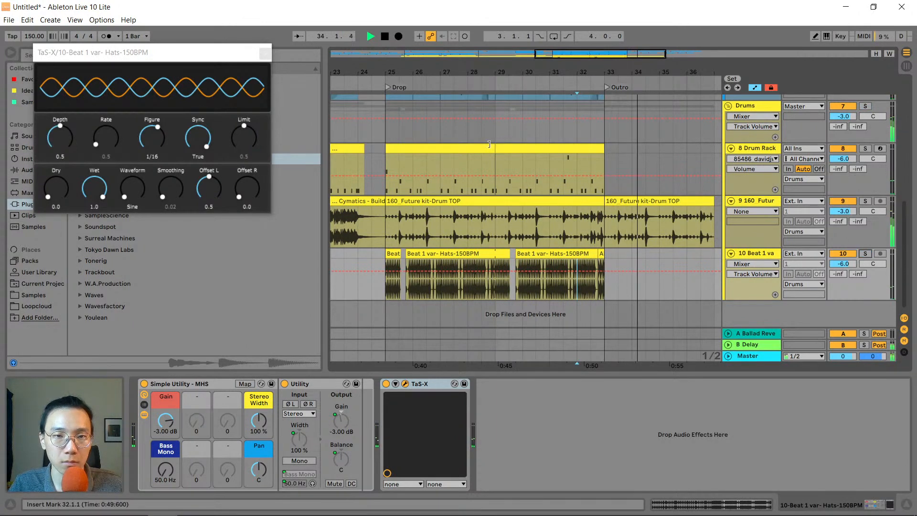
pyautogui.moveTo(436, 72); pyautogui.dragTo(487, 54)
pyautogui.press('space')
# Copy the tom fill from the end of the drop and paste it on the hats track over the last beat before the Build
pyautogui.moveTo(563, 72); pyautogui.dragTo(563, 106)
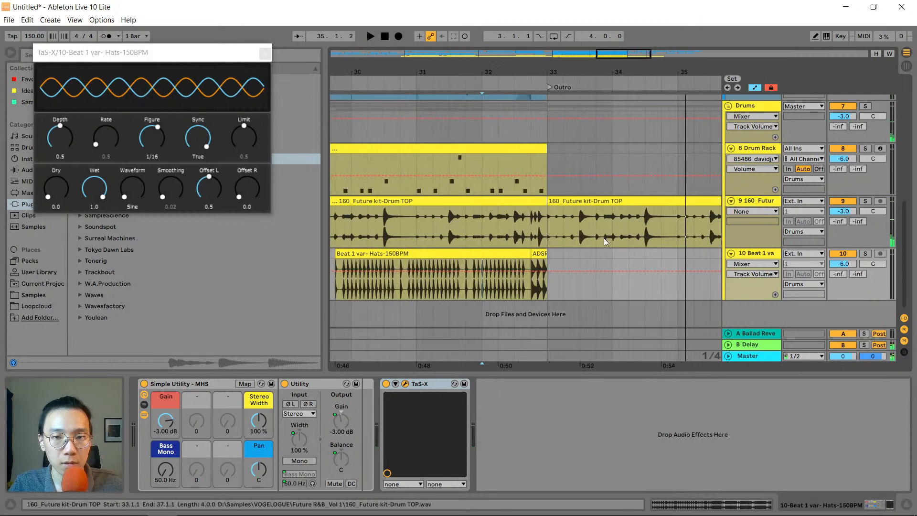
pyautogui.click(515, 52)
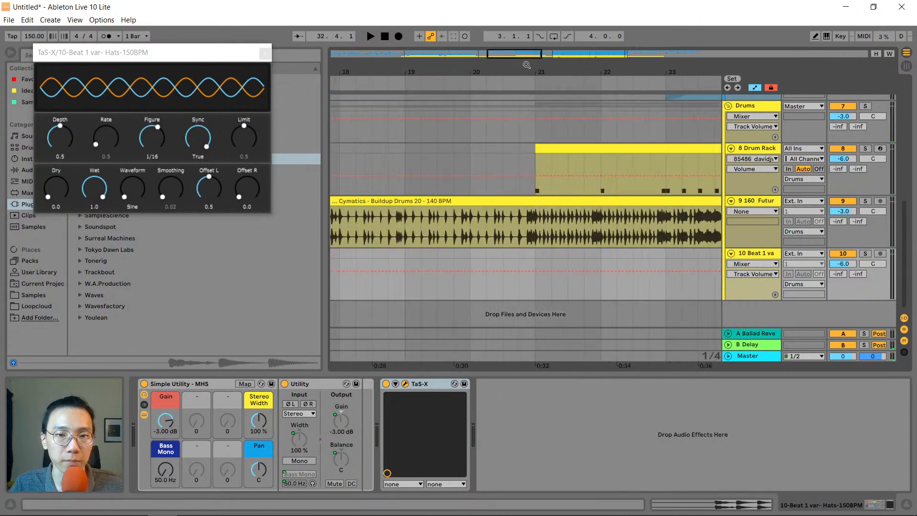
pyautogui.moveTo(514, 53); pyautogui.dragTo(495, 44)
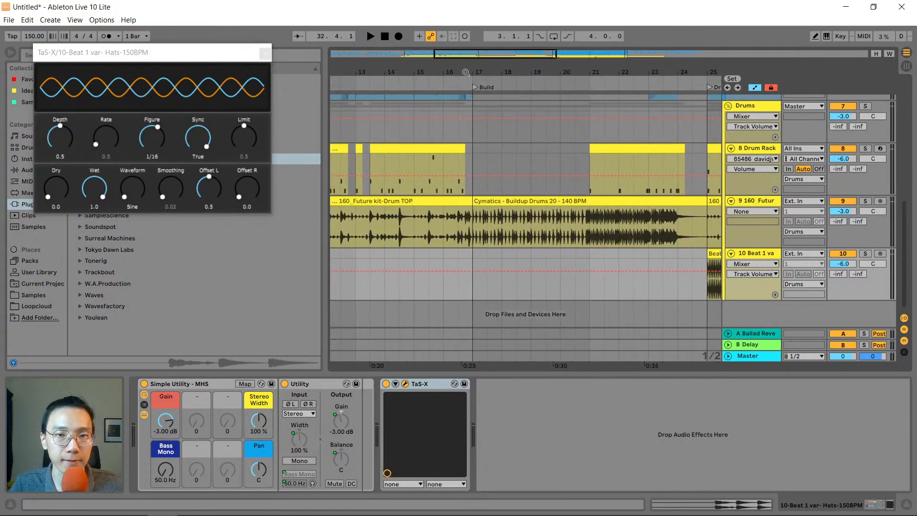
pyautogui.moveTo(465, 72); pyautogui.dragTo(465, 105)
pyautogui.click(466, 246)
pyautogui.click(466, 251)
pyautogui.click(432, 253)
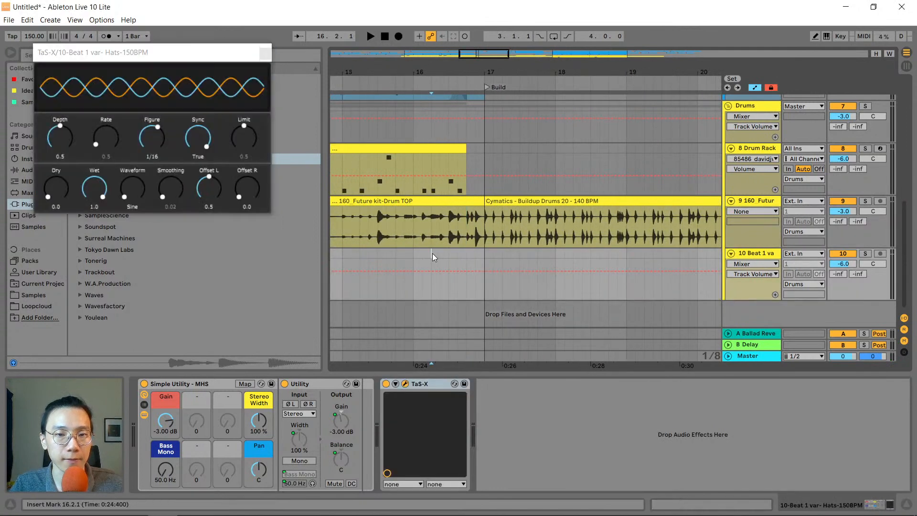
pyautogui.click(463, 254)
pyautogui.hotkey('ctrl', 'v')
# Play the arrangement from 16.1.3 to hear the pasted fill lead into the Build, and close the TaS-X window
pyautogui.click(425, 248)
pyautogui.press('space')
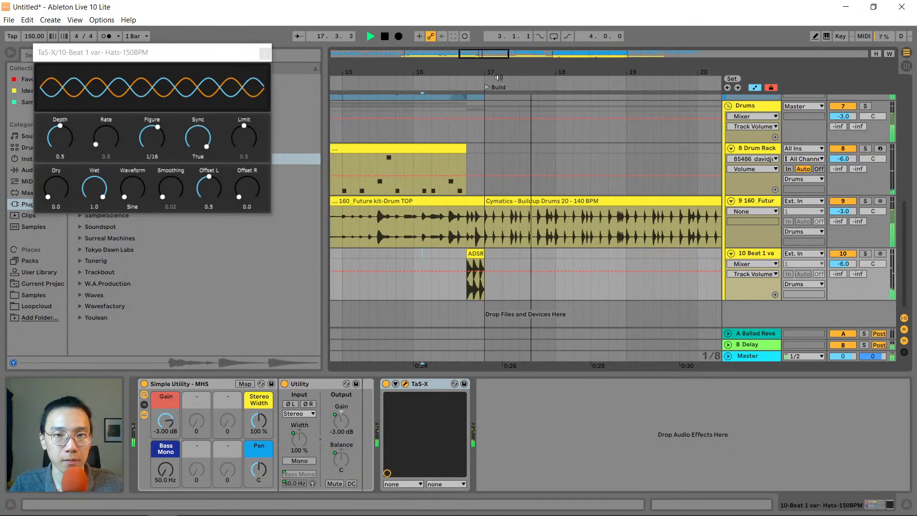
pyautogui.moveTo(501, 72); pyautogui.dragTo(501, 26)
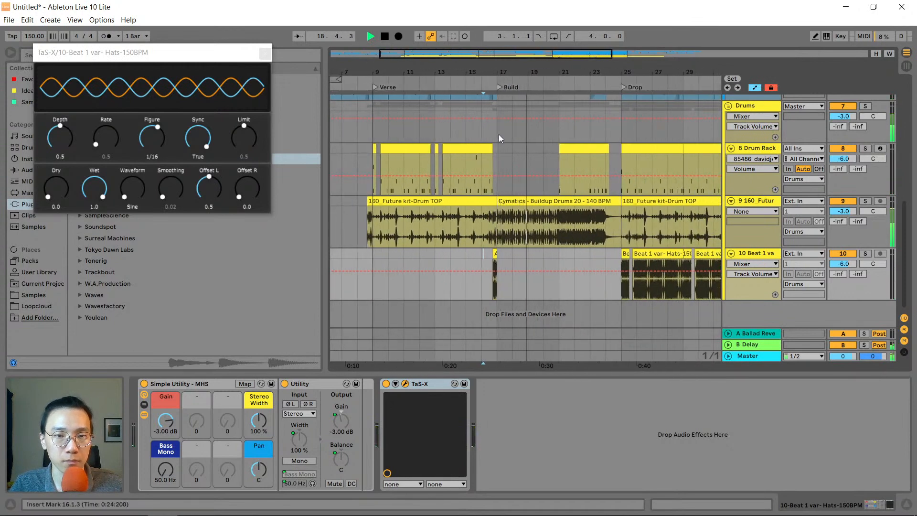
pyautogui.moveTo(494, 73); pyautogui.dragTo(495, 58)
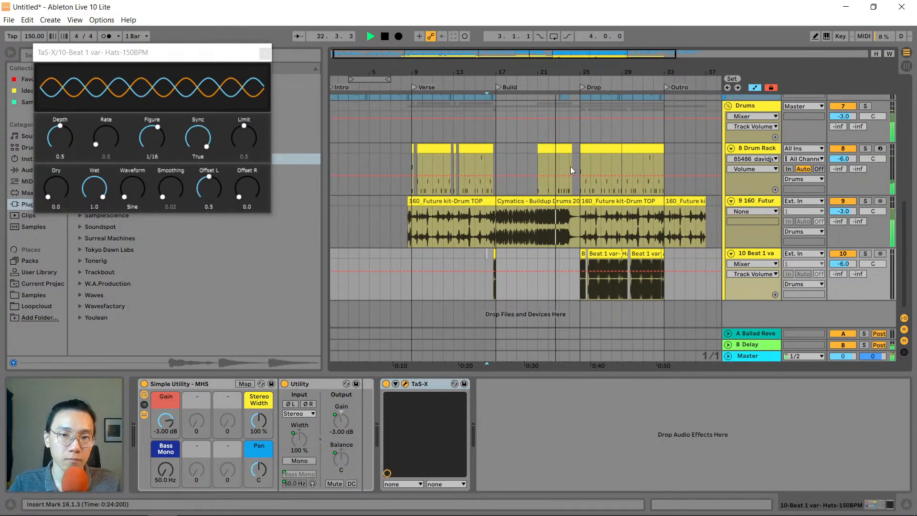
pyautogui.scroll(3, 570, 166)
pyautogui.scroll(2, 570, 166)
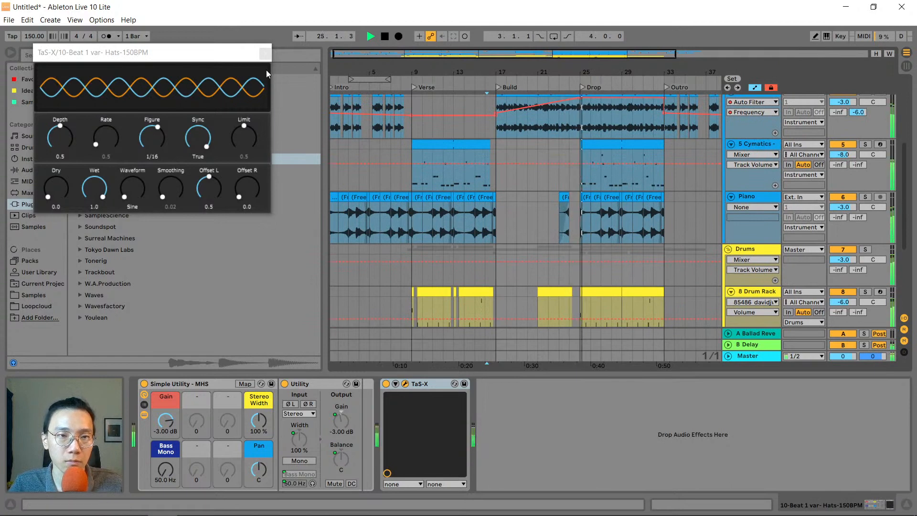
pyautogui.click(265, 53)
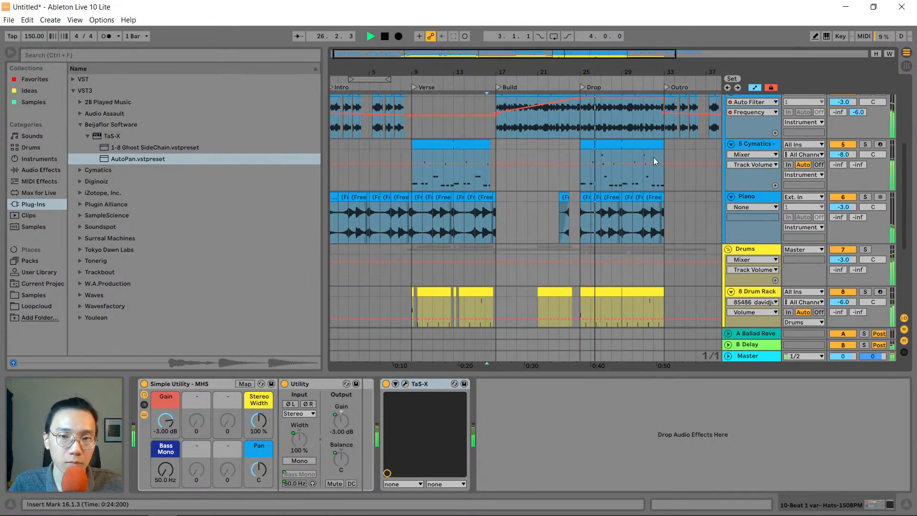
# Listen through the drop and into the outro, stop playback, and review the instrument tracks' clips and filter automation
pyautogui.scroll(2, 653, 157)
pyautogui.scroll(8, 653, 158)
pyautogui.scroll(-9, 640, 186)
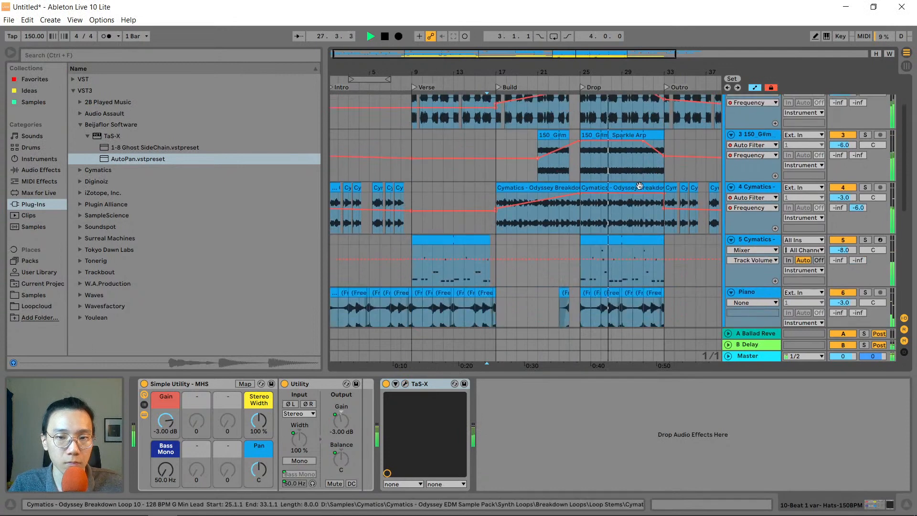
pyautogui.scroll(3, 639, 190)
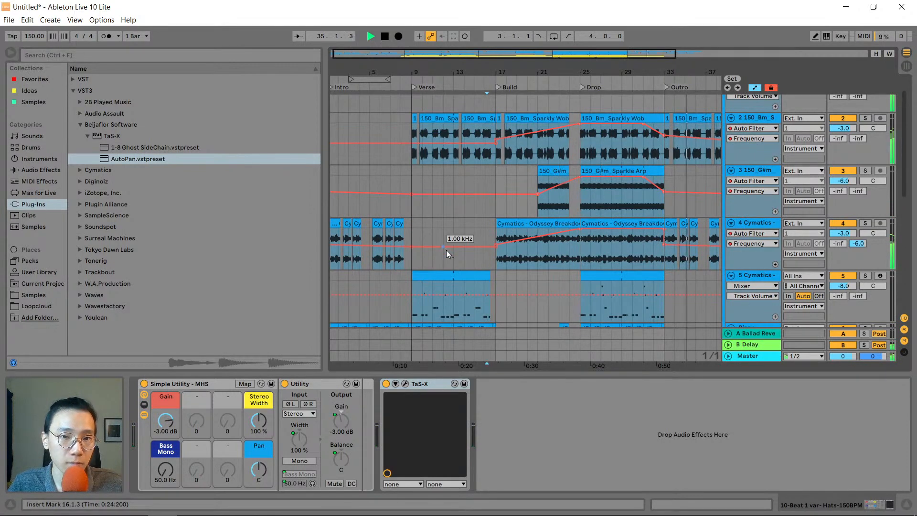
pyautogui.press('-')
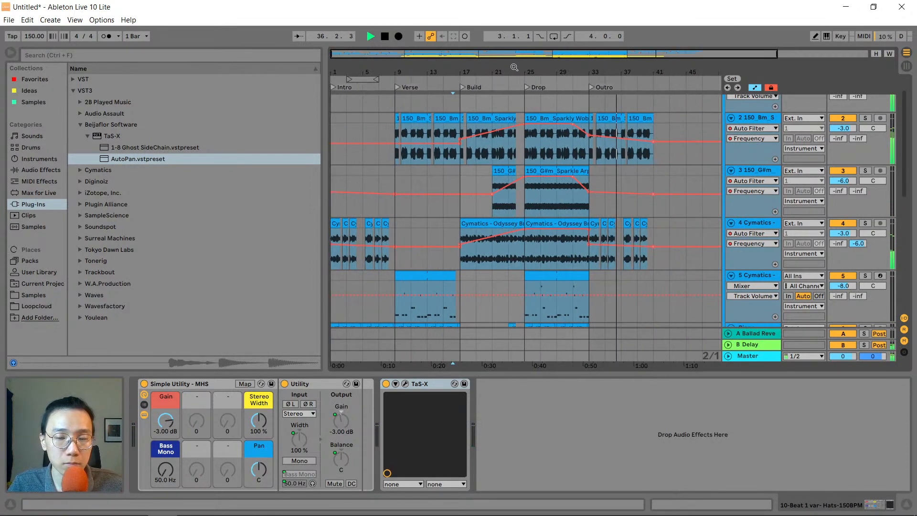
pyautogui.scroll(-3, 526, 177)
pyautogui.press('space')
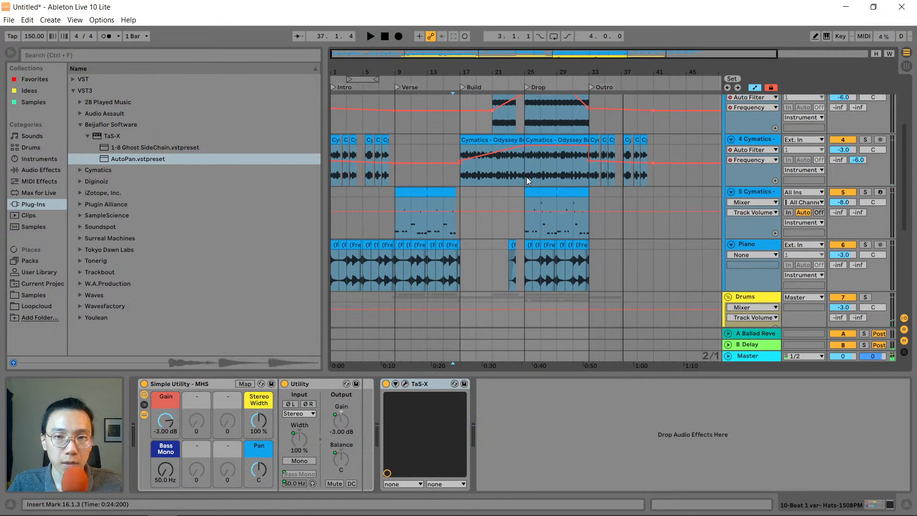
pyautogui.scroll(1, 447, 180)
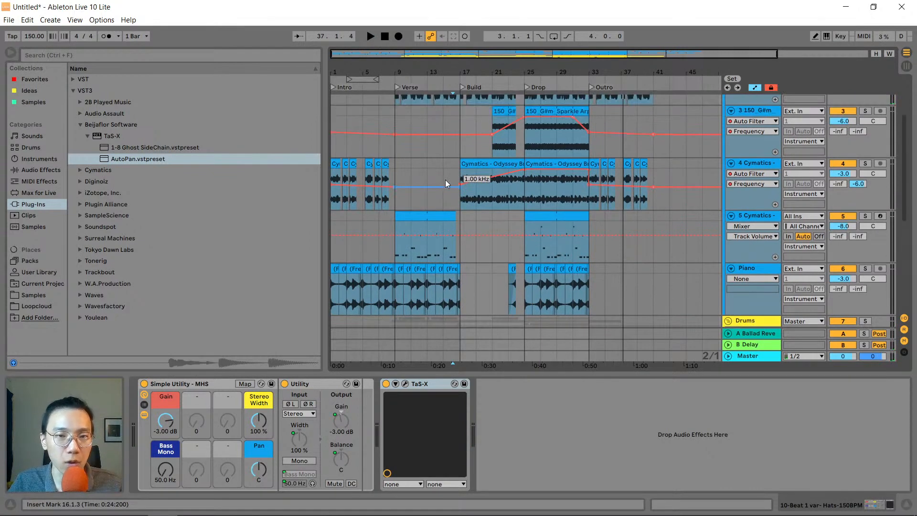
pyautogui.scroll(5, 445, 179)
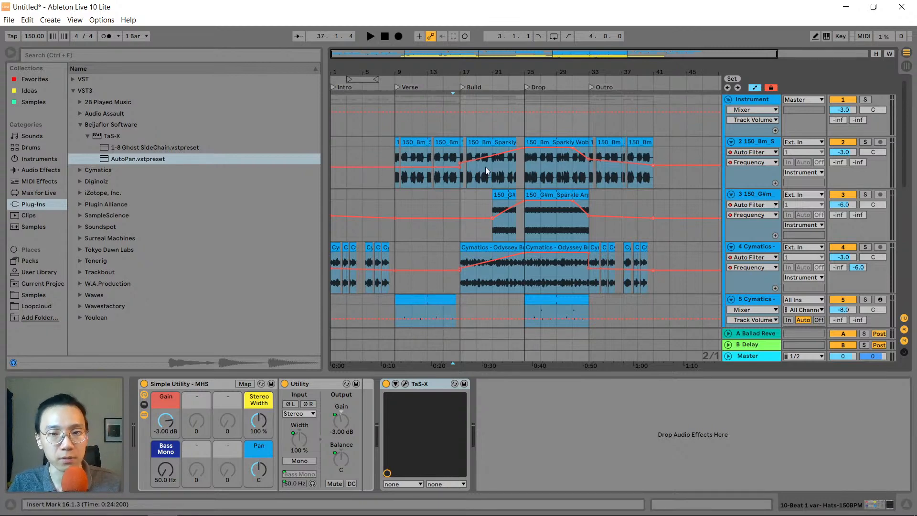
pyautogui.scroll(-3, 489, 174)
pyautogui.scroll(-2, 494, 177)
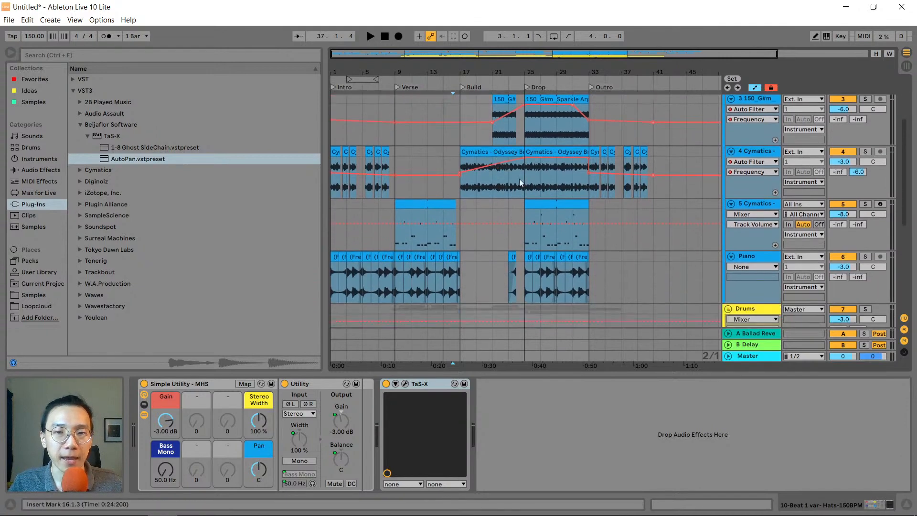
# Play the drop from 28.1.1 and place the insert mark at 29.1.1 on the Sparkle Arp track
pyautogui.moveTo(566, 72); pyautogui.dragTo(565, 110)
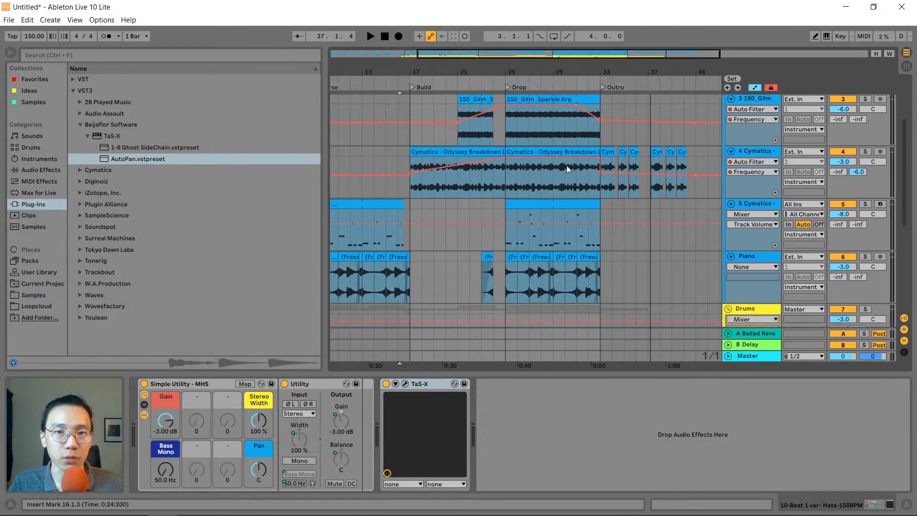
pyautogui.click(547, 130)
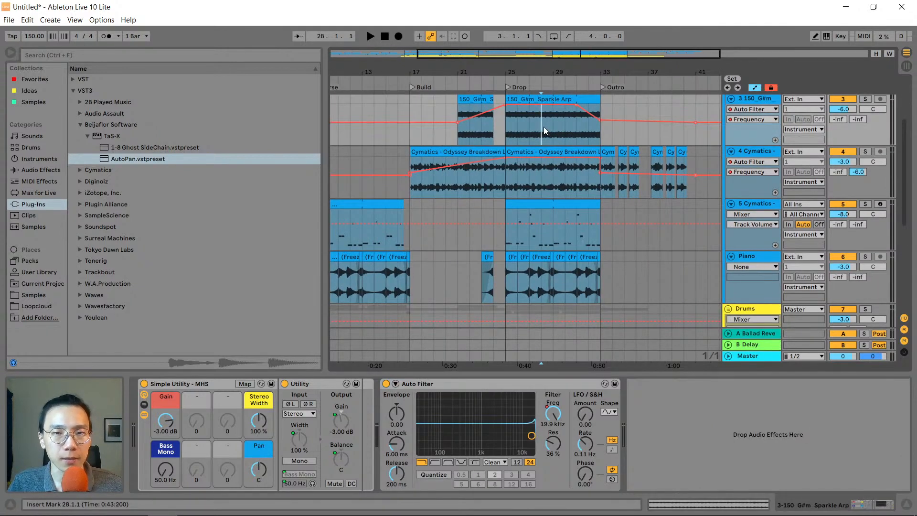
pyautogui.press('space')
pyautogui.moveTo(561, 73); pyautogui.dragTo(540, 188)
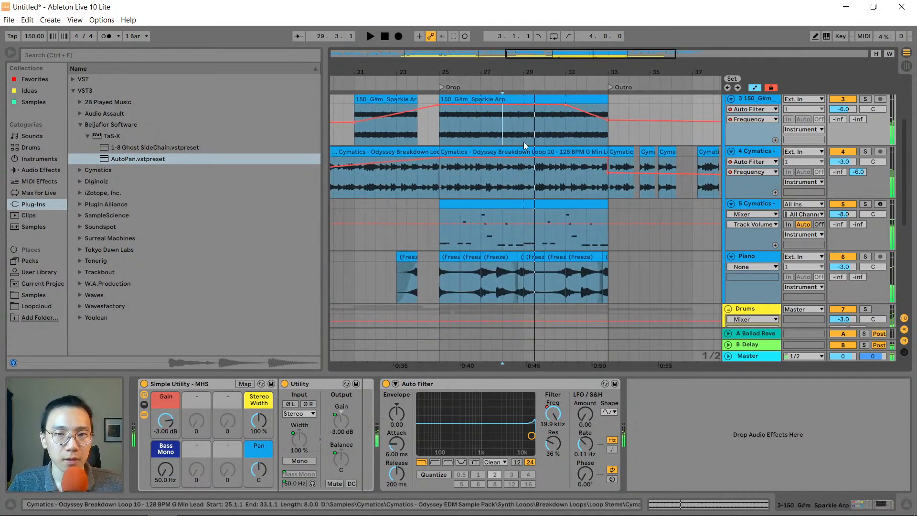
pyautogui.click(523, 128)
pyautogui.press('space')
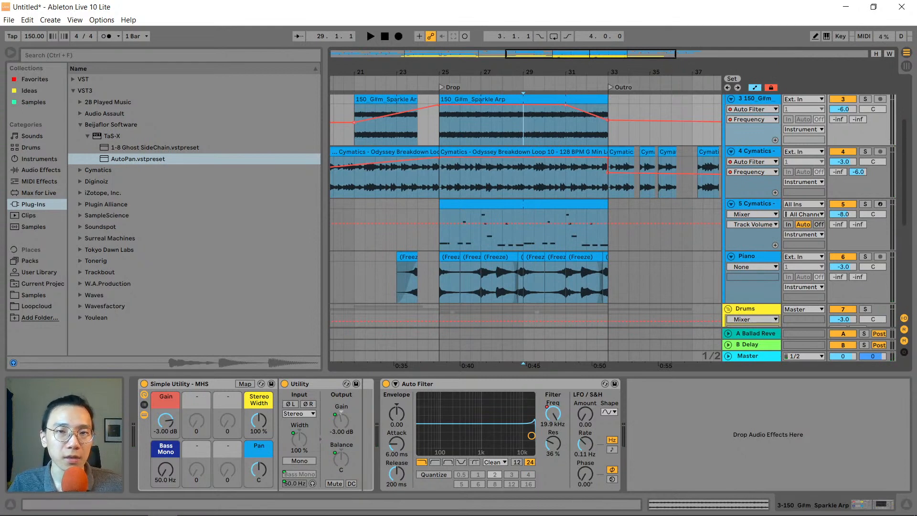
# Review the whole arrangement from Intro to Outro across the instrument and drum tracks, marking the Verse start at 9.1.1
pyautogui.moveTo(510, 72)
pyautogui.mouseDown()
pyautogui.moveTo(548, 50)
pyautogui.moveTo(515, 28)
pyautogui.moveTo(514, 69)
pyautogui.mouseUp()
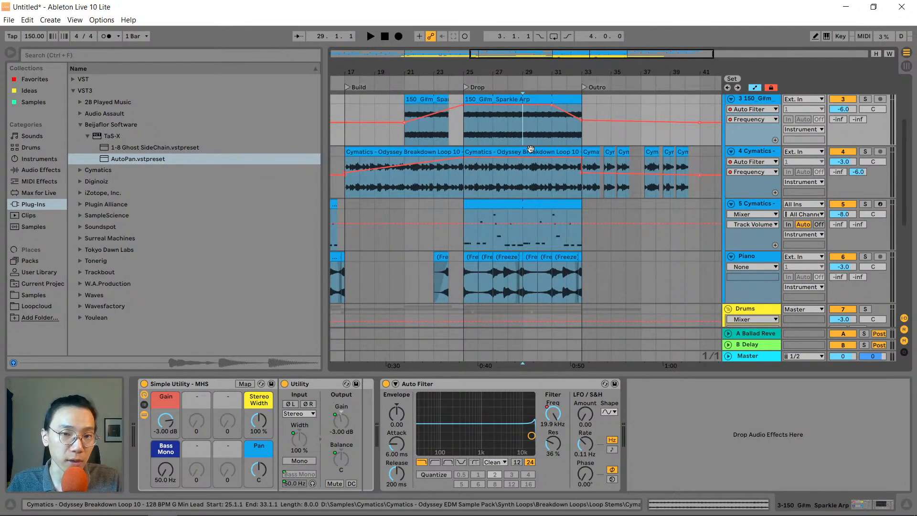
pyautogui.scroll(-5, 530, 205)
pyautogui.scroll(8, 531, 205)
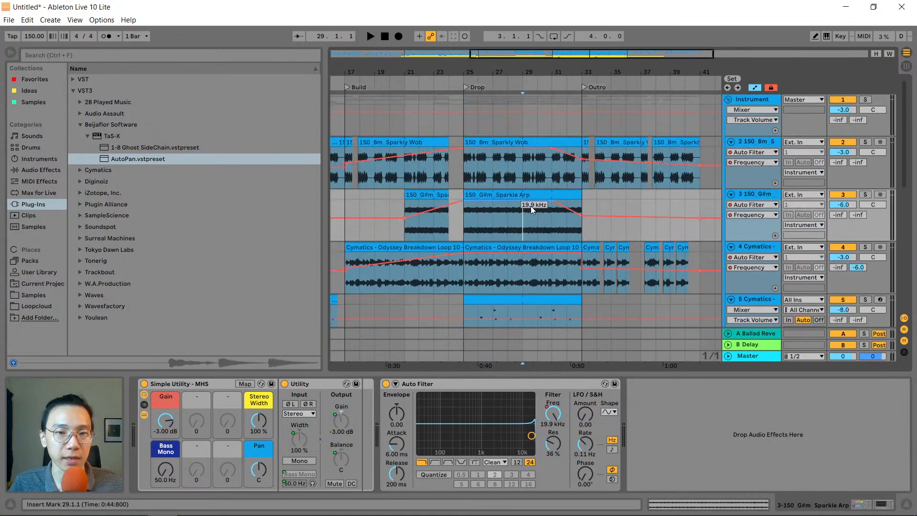
pyautogui.moveTo(434, 51); pyautogui.dragTo(508, 53)
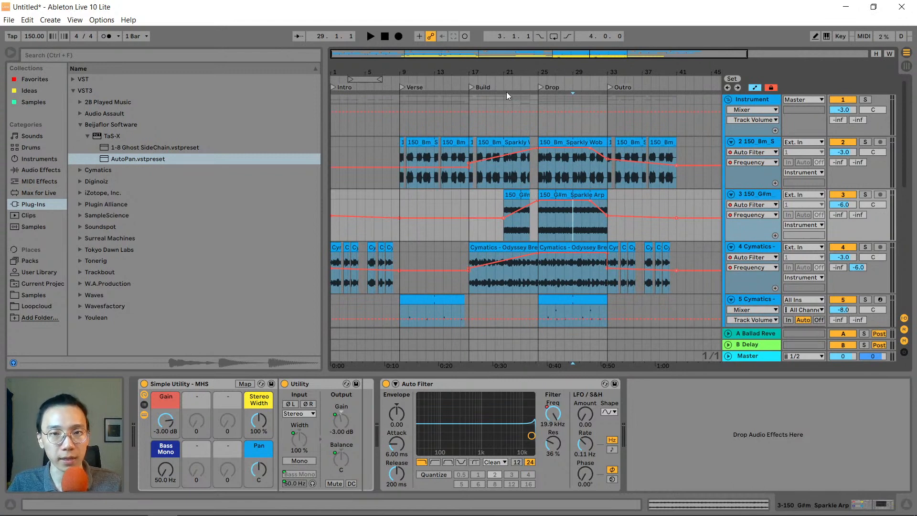
pyautogui.moveTo(470, 75); pyautogui.dragTo(467, 70)
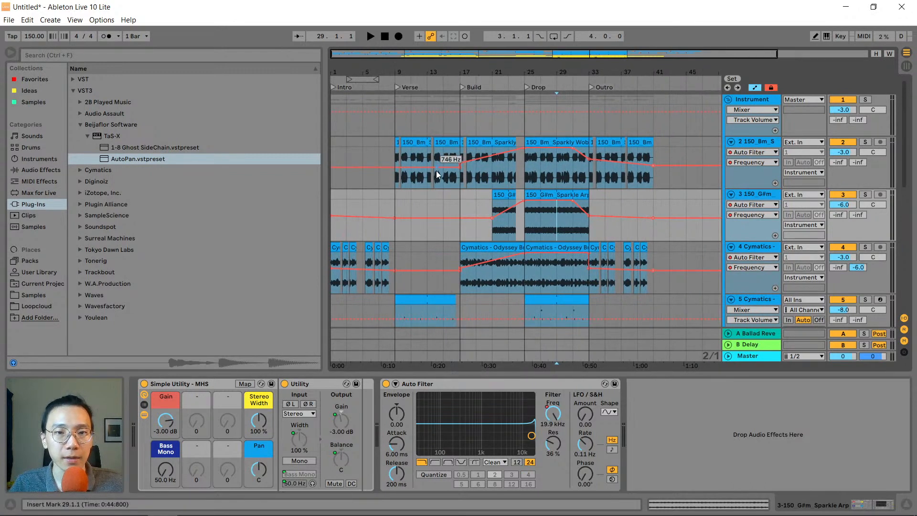
pyautogui.scroll(-2, 436, 172)
pyautogui.scroll(-3, 436, 172)
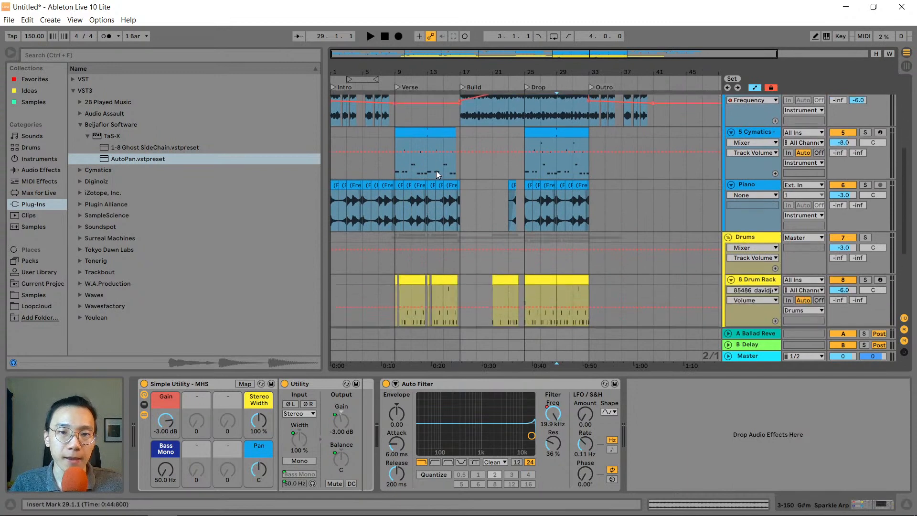
pyautogui.click(399, 178)
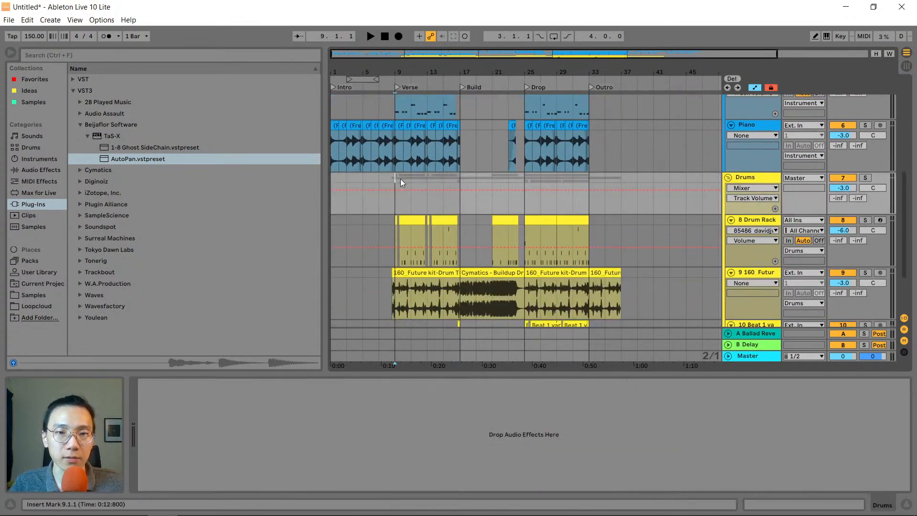
pyautogui.scroll(-2, 425, 186)
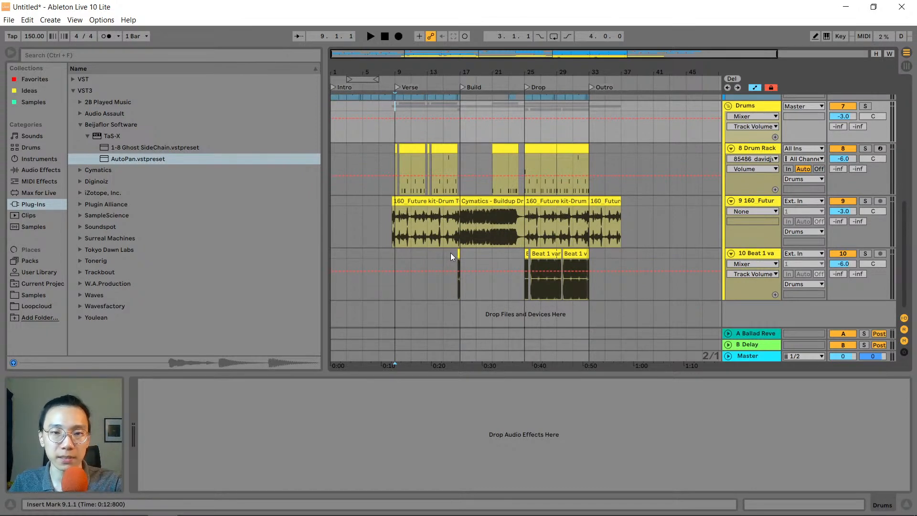
pyautogui.scroll(10, 450, 248)
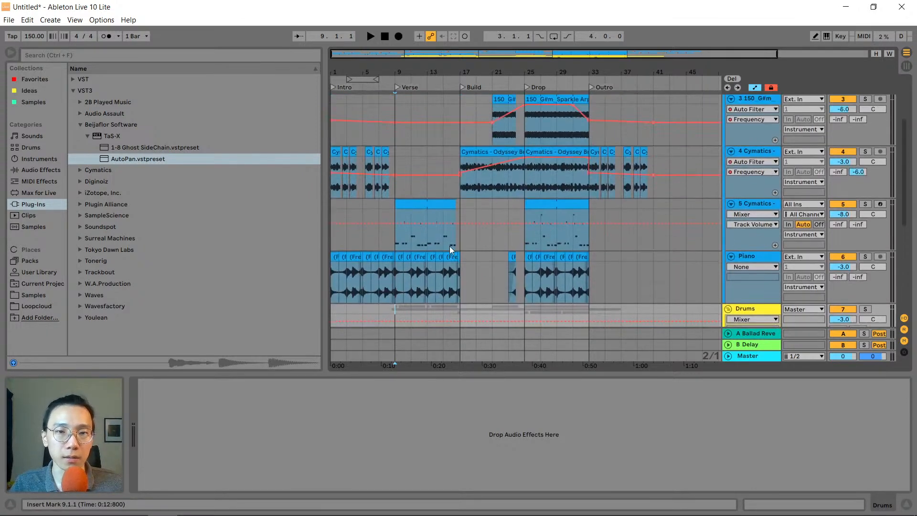
# Add the UJAM FIN-MICRO plug-in before Bass Mono on the Master track and close its activation window
pyautogui.scroll(1, 450, 246)
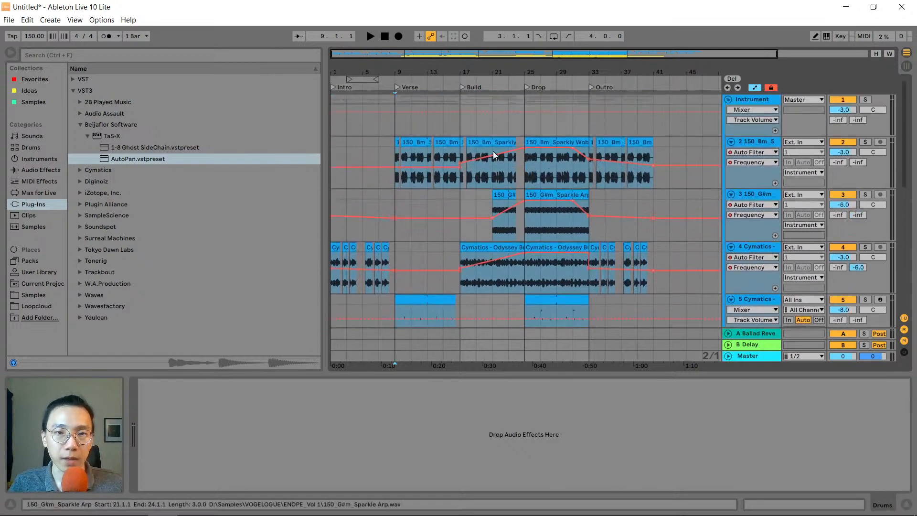
pyautogui.moveTo(488, 75); pyautogui.dragTo(489, 95)
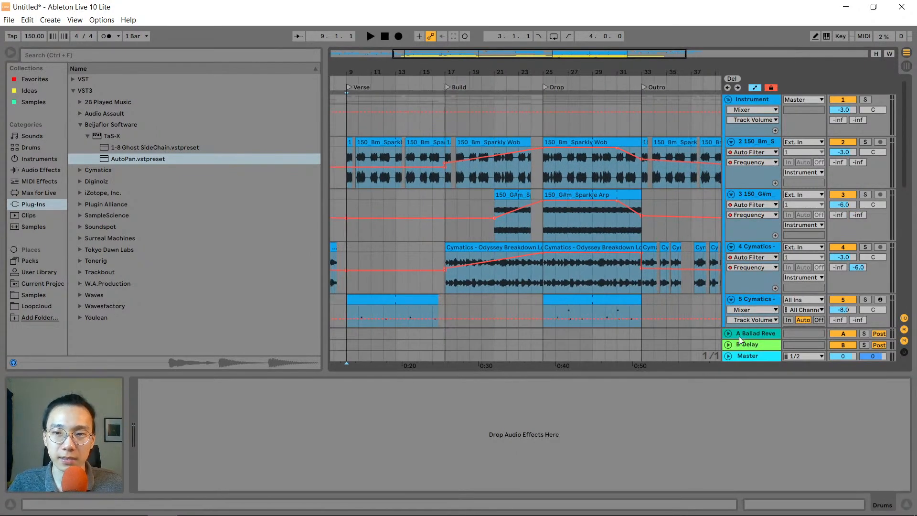
pyautogui.click(751, 358)
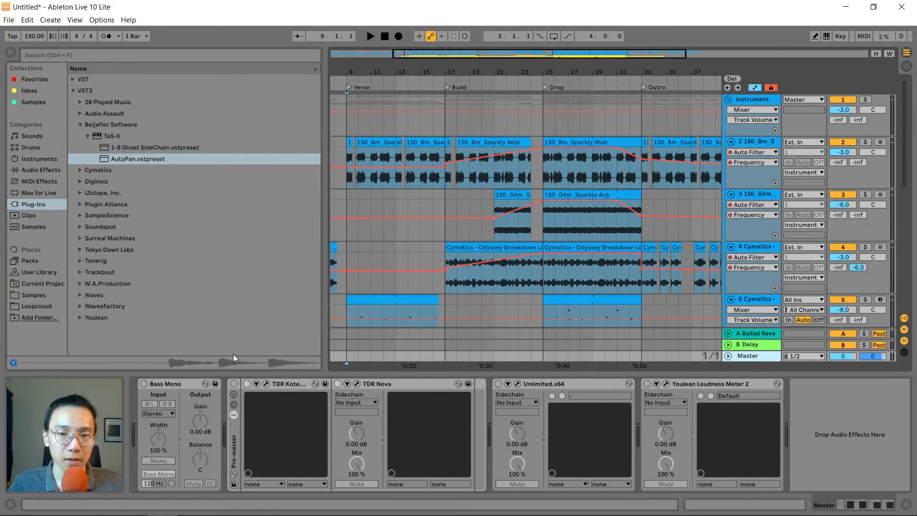
pyautogui.click(81, 124)
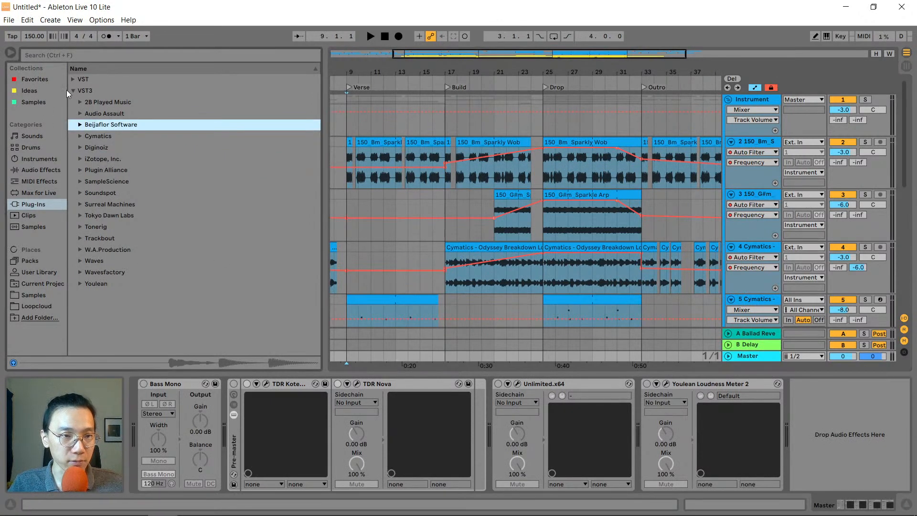
pyautogui.click(73, 78)
pyautogui.click(80, 205)
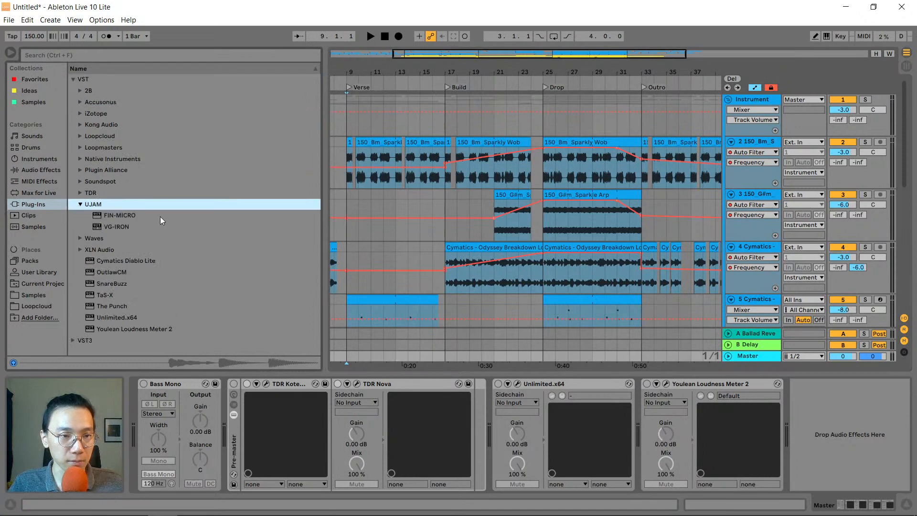
pyautogui.moveTo(129, 215)
pyautogui.mouseDown()
pyautogui.moveTo(675, 188)
pyautogui.moveTo(366, 411)
pyautogui.moveTo(145, 403)
pyautogui.mouseUp()
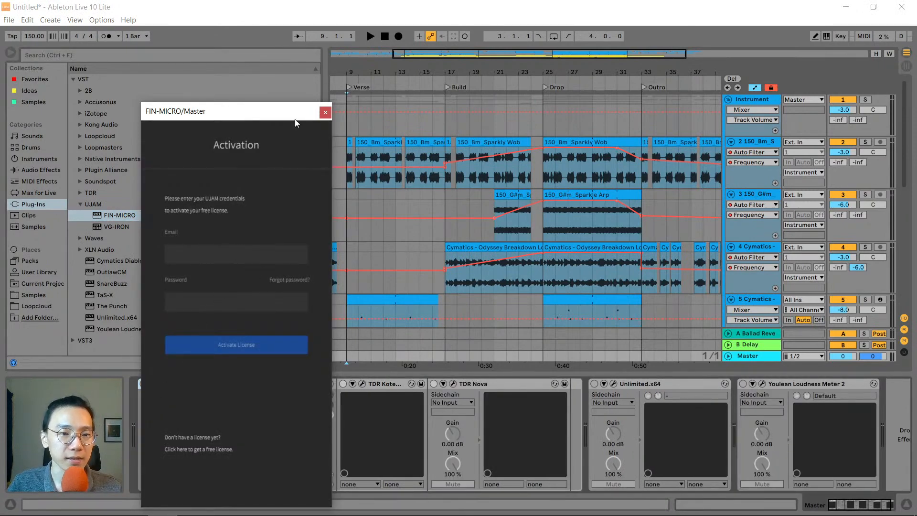
pyautogui.moveTo(278, 115); pyautogui.dragTo(663, 121)
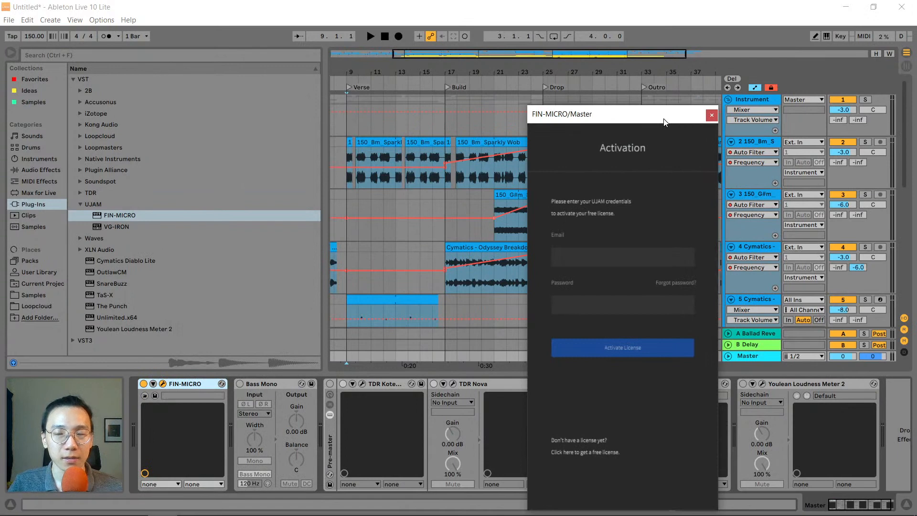
pyautogui.click(712, 115)
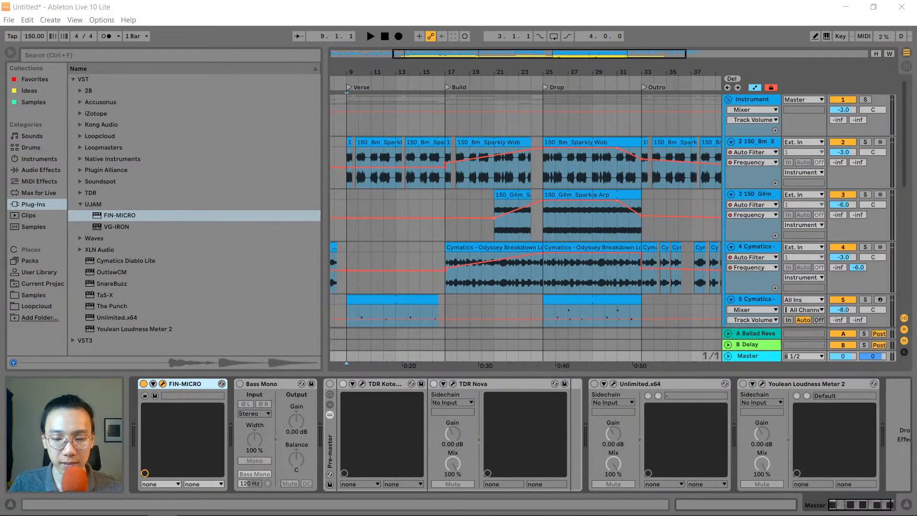
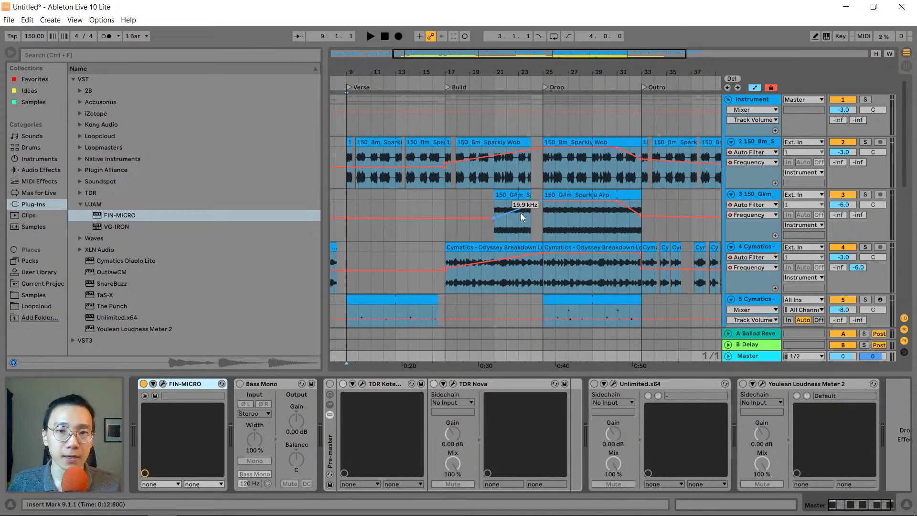
# Try to add the JC - 1 Knob - Build Up #1.adg audio effect rack after Quick Side Chain on the Instrument group
pyautogui.click(39, 171)
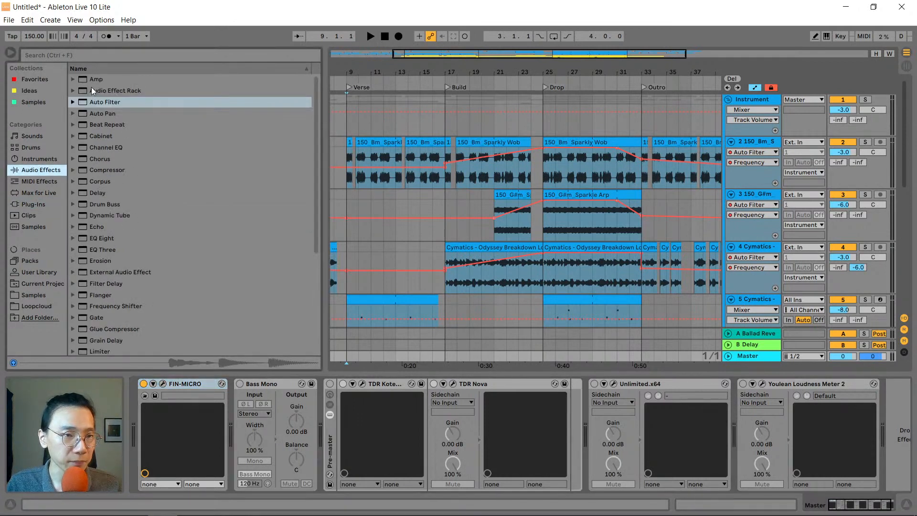
pyautogui.scroll(-10, 124, 142)
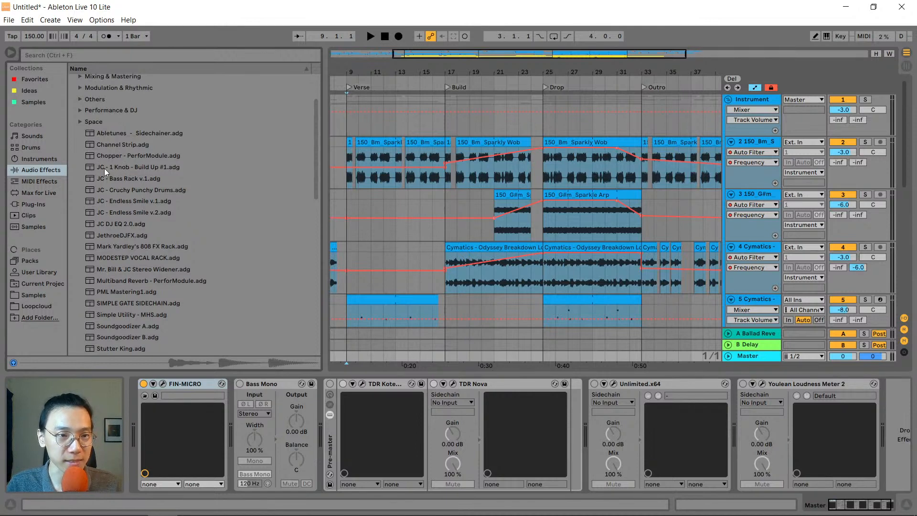
pyautogui.click(743, 101)
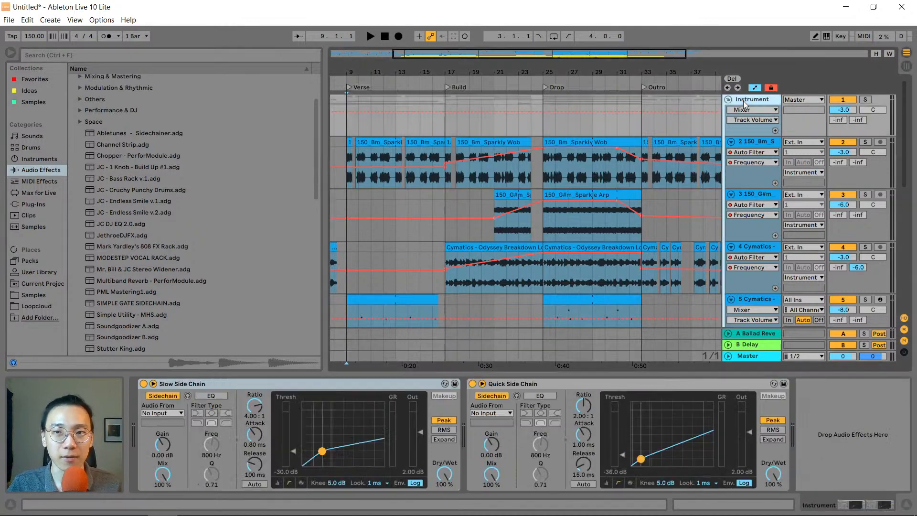
pyautogui.moveTo(136, 167); pyautogui.dragTo(802, 396)
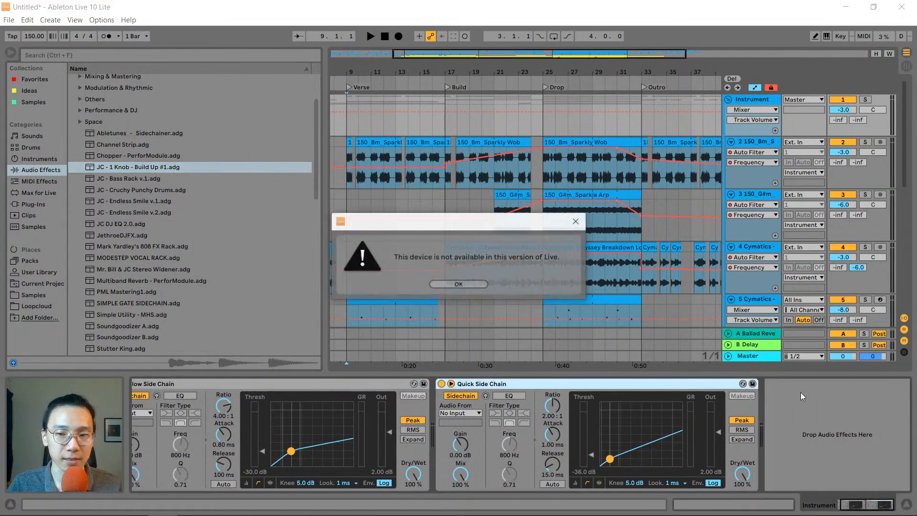
pyautogui.click(467, 283)
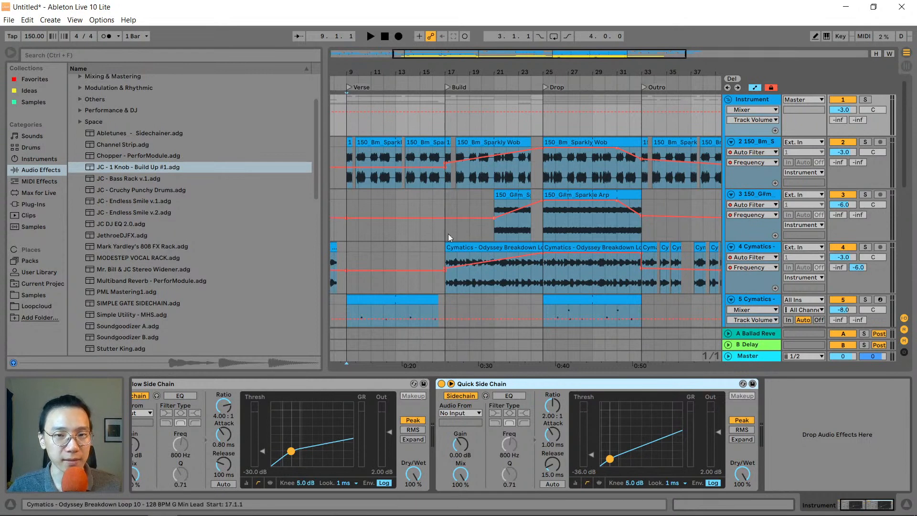
# Place the insert mark at 24.1.1 and add an Auto Filter after Quick Side Chain on the Instrument group
pyautogui.click(533, 174)
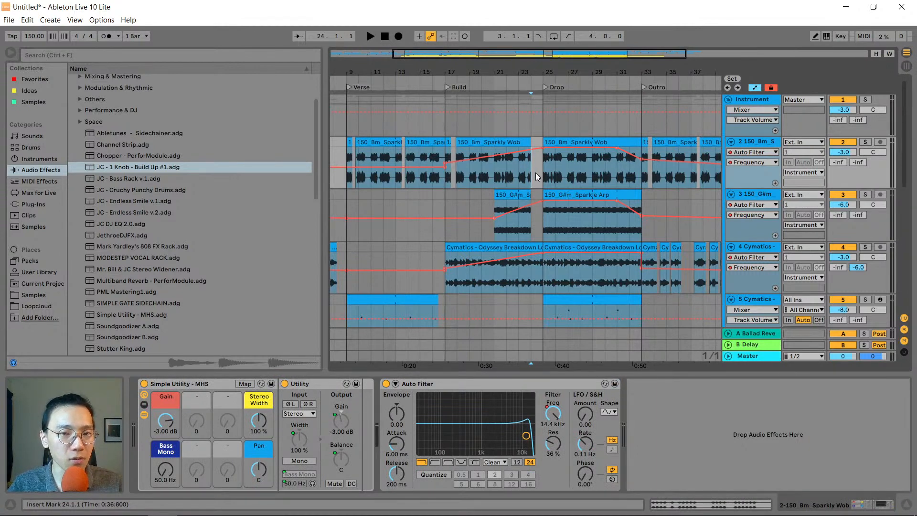
pyautogui.click(755, 101)
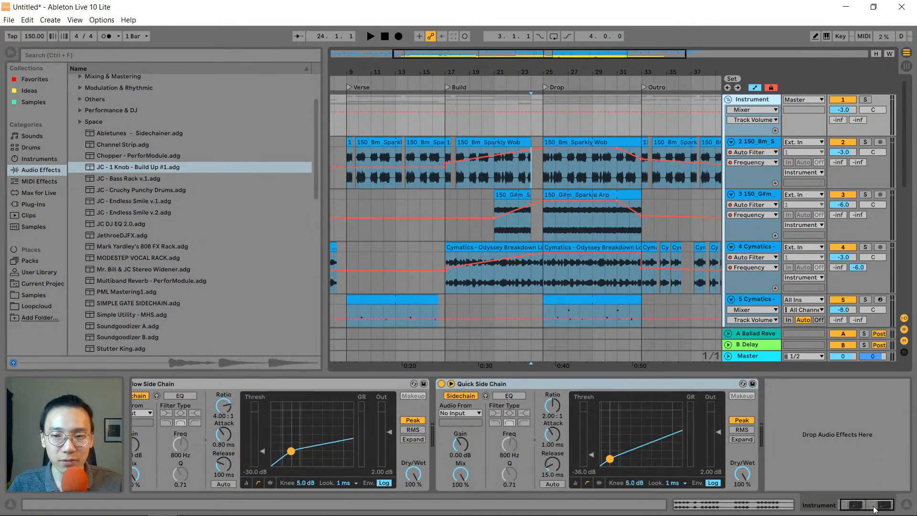
pyautogui.click(80, 111)
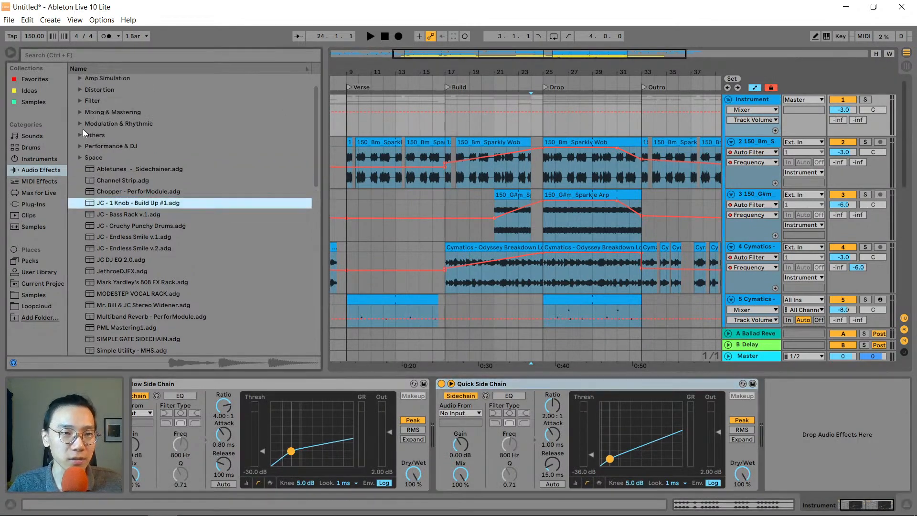
pyautogui.click(47, 161)
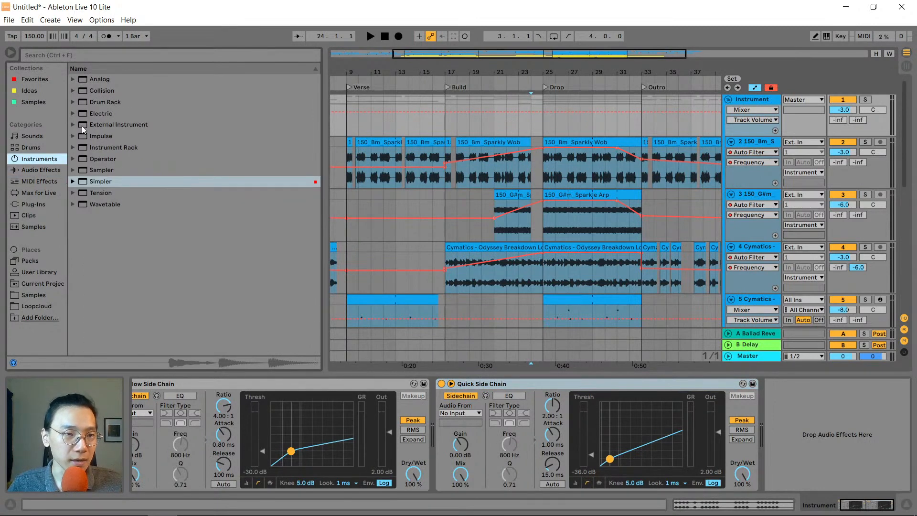
pyautogui.click(53, 171)
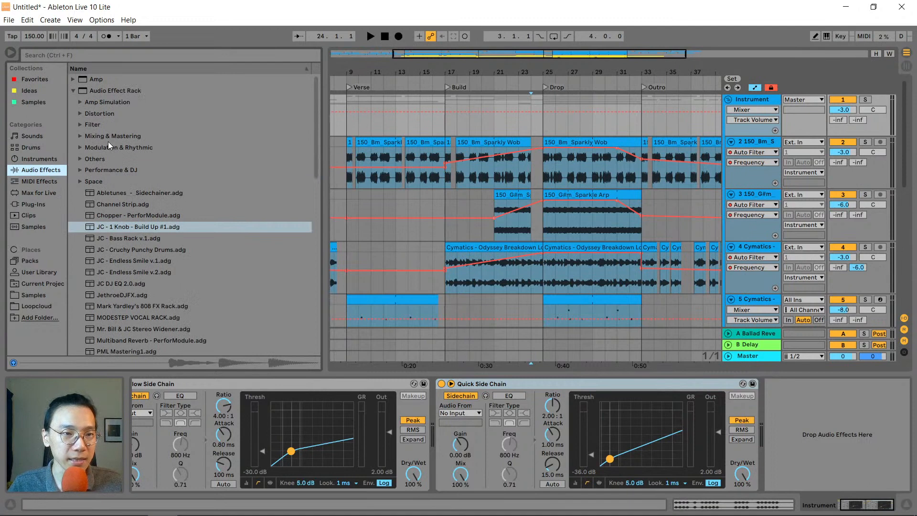
pyautogui.moveTo(89, 125)
pyautogui.mouseDown()
pyautogui.moveTo(763, 368)
pyautogui.moveTo(802, 410)
pyautogui.moveTo(242, 158)
pyautogui.moveTo(95, 121)
pyautogui.mouseUp()
pyautogui.click(791, 400)
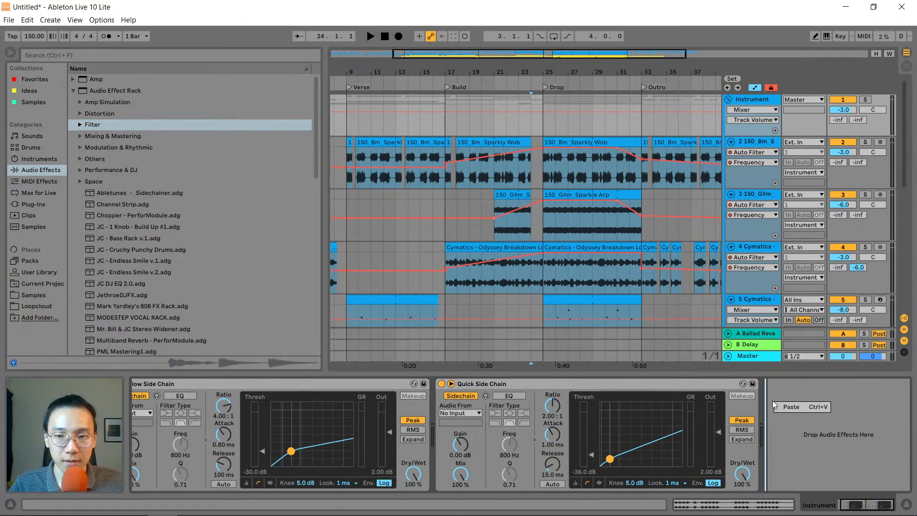
pyautogui.moveTo(873, 514)
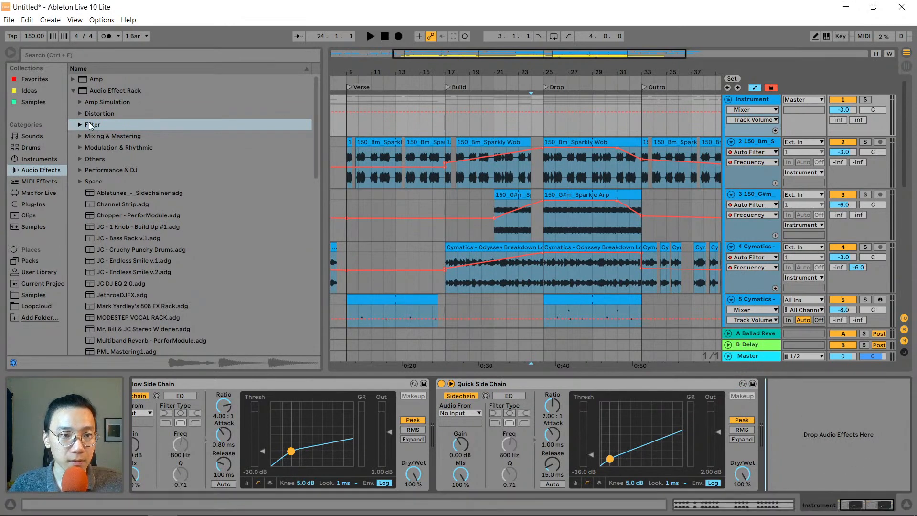
pyautogui.moveTo(90, 124); pyautogui.dragTo(850, 416)
pyautogui.click(73, 91)
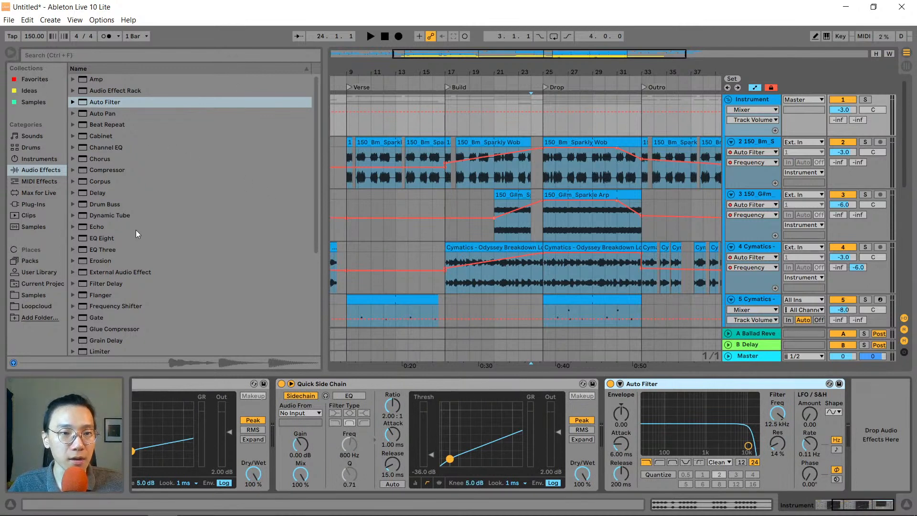
pyautogui.scroll(-5, 124, 236)
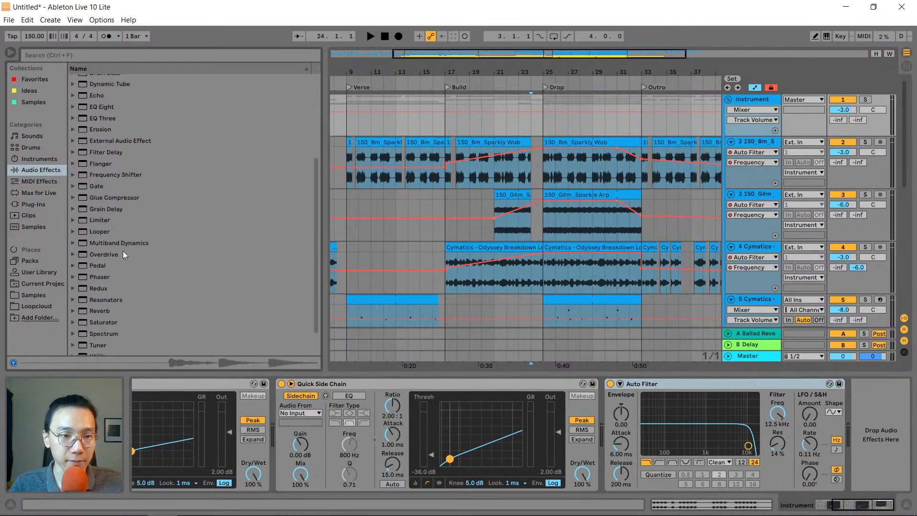
pyautogui.moveTo(108, 288)
pyautogui.mouseDown()
pyautogui.moveTo(692, 371)
pyautogui.moveTo(683, 383)
pyautogui.moveTo(464, 320)
pyautogui.moveTo(100, 291)
pyautogui.mouseUp()
pyautogui.rightClick(648, 383)
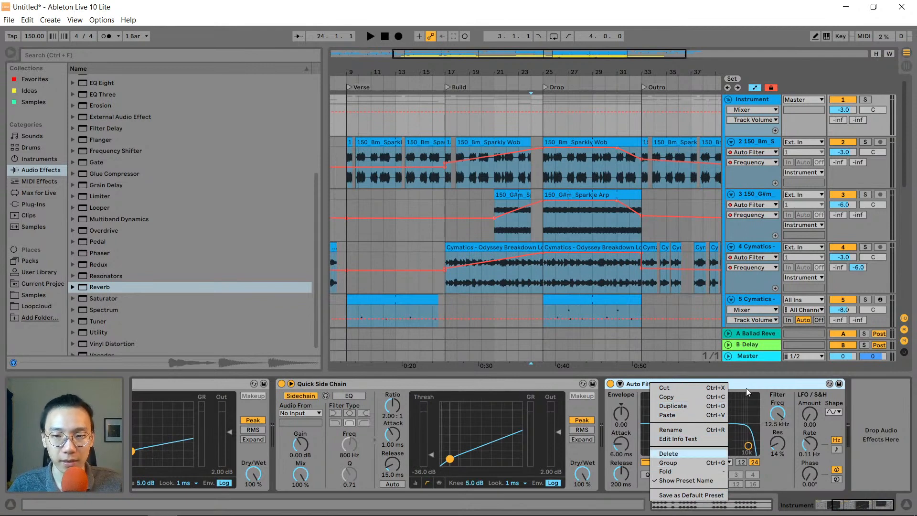
pyautogui.click(620, 383)
pyautogui.click(620, 384)
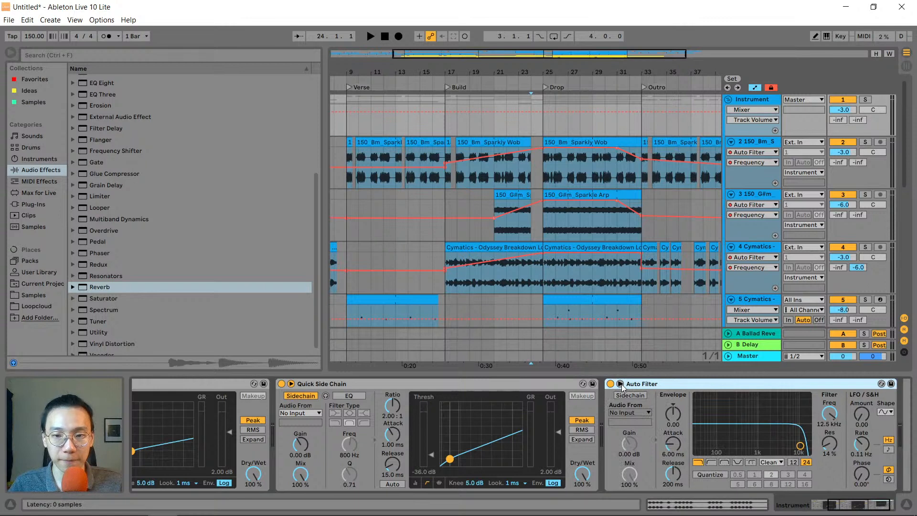
pyautogui.click(620, 384)
pyautogui.rightClick(636, 384)
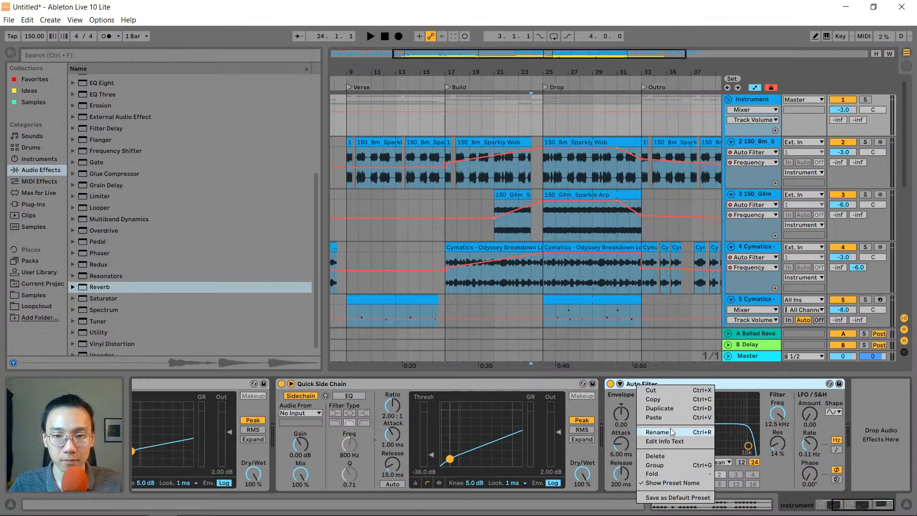
pyautogui.click(724, 384)
pyautogui.rightClick(724, 384)
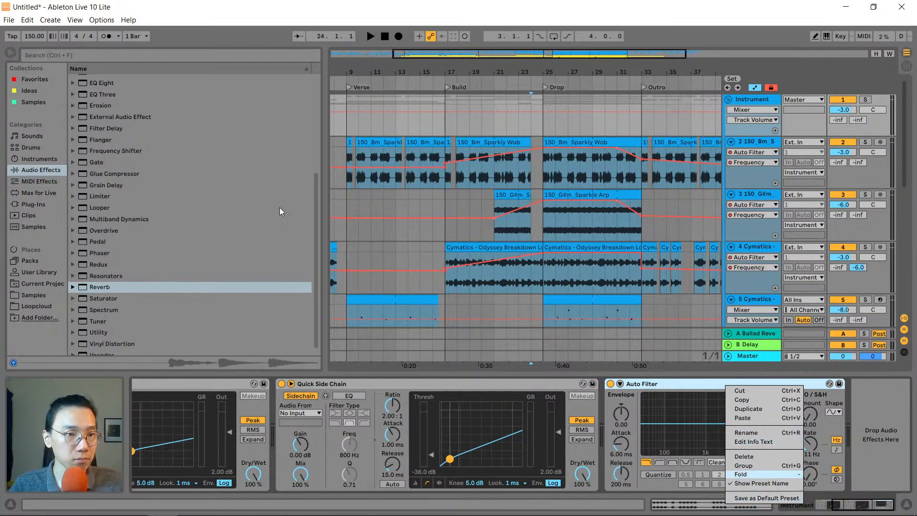
pyautogui.click(317, 231)
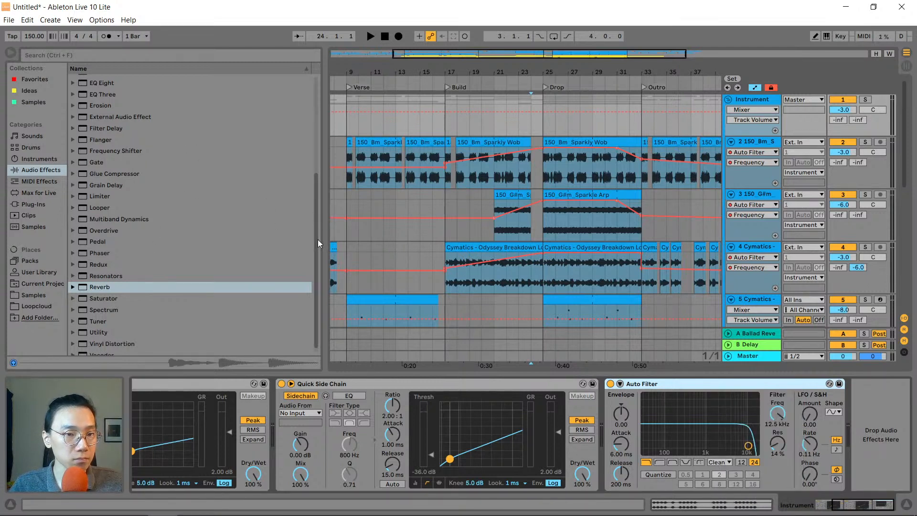
# Add an Audio Effect Rack after the Auto Filter on the Instrument group and check its chain list
pyautogui.moveTo(316, 261); pyautogui.dragTo(311, 97)
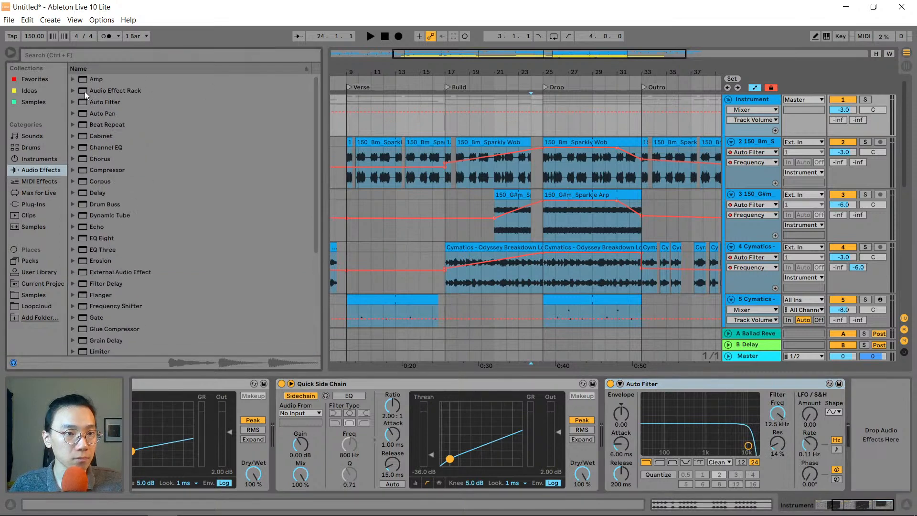
pyautogui.moveTo(85, 91); pyautogui.dragTo(781, 443)
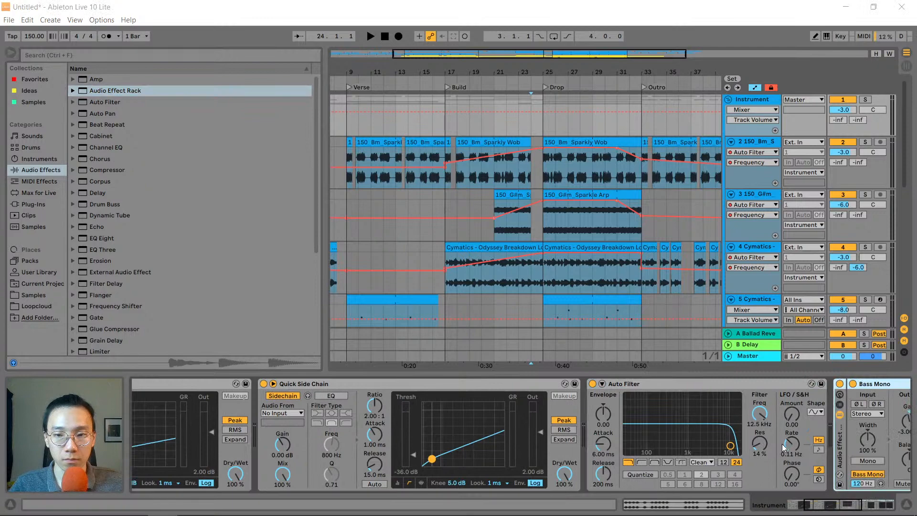
pyautogui.moveTo(820, 509); pyautogui.dragTo(883, 507)
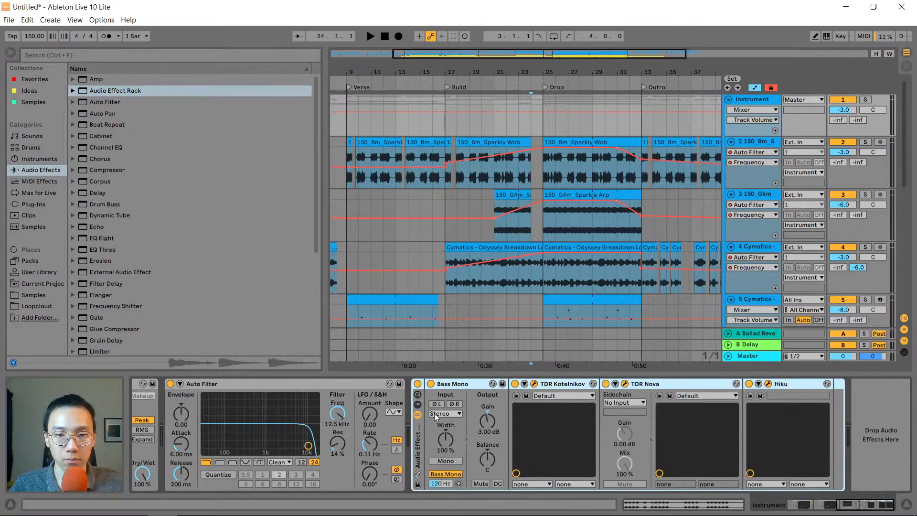
pyautogui.click(417, 405)
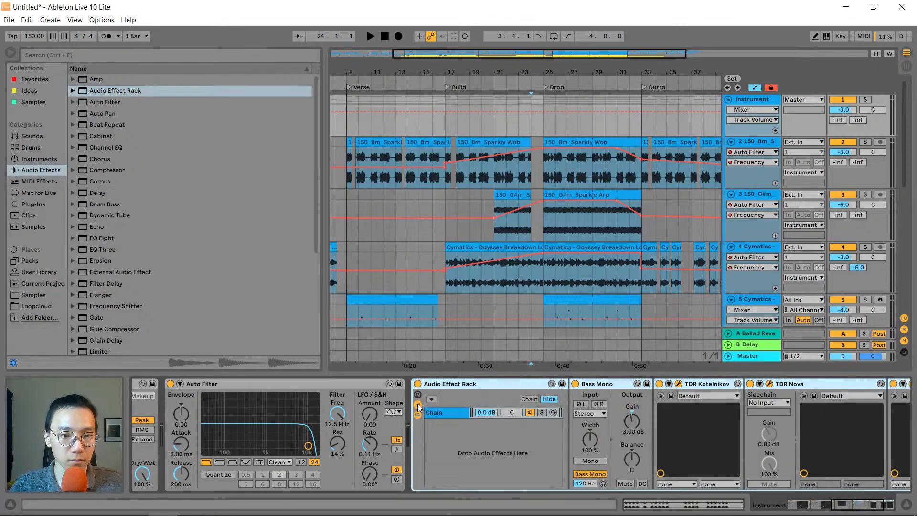
pyautogui.click(418, 406)
# Delete Bass Mono, TDR Kotelnikov, TDR Nova and Hiku from the Audio Effect Rack and select the Auto Filter
pyautogui.click(469, 385)
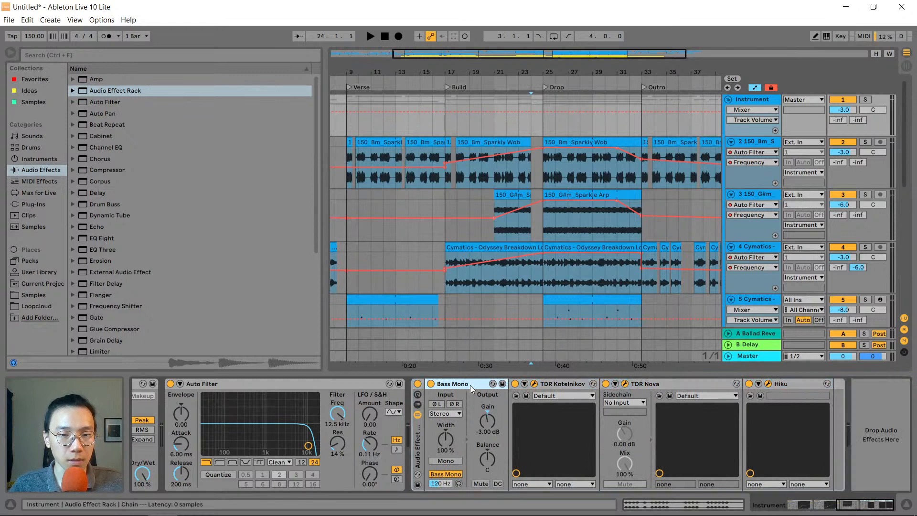
pyautogui.keyDown('shift'); pyautogui.click(785, 384); pyautogui.keyUp('shift')
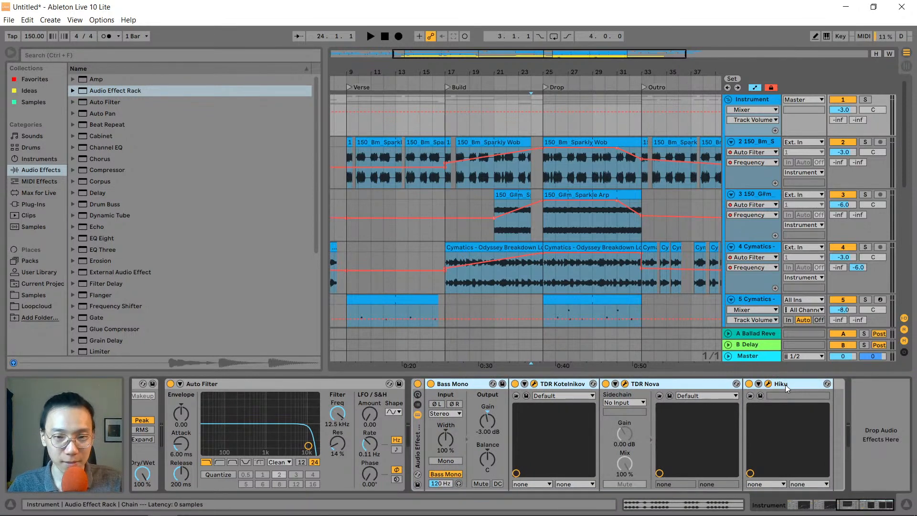
pyautogui.press('Delete')
pyautogui.click(234, 382)
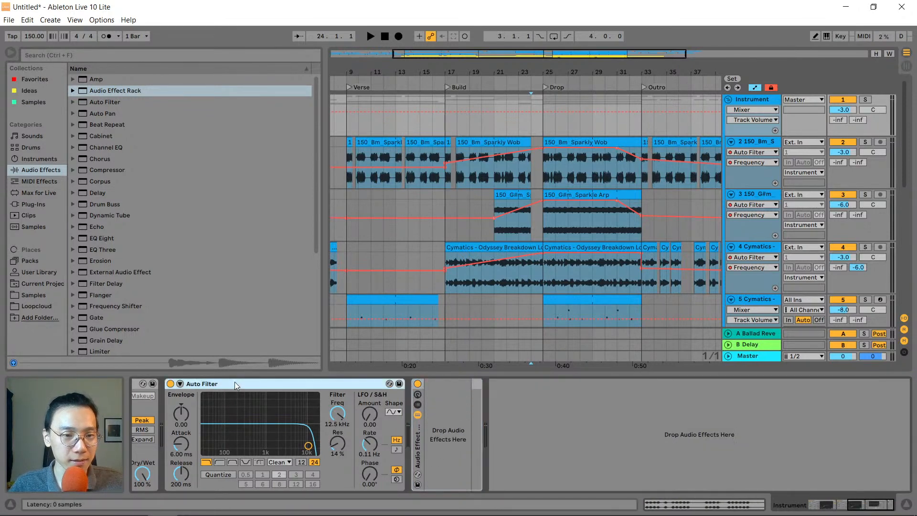
# Move the Auto Filter into the Audio Effect Rack on the Instrument group and show the rack's chain list and macro controls
pyautogui.moveTo(466, 412); pyautogui.dragTo(466, 412)
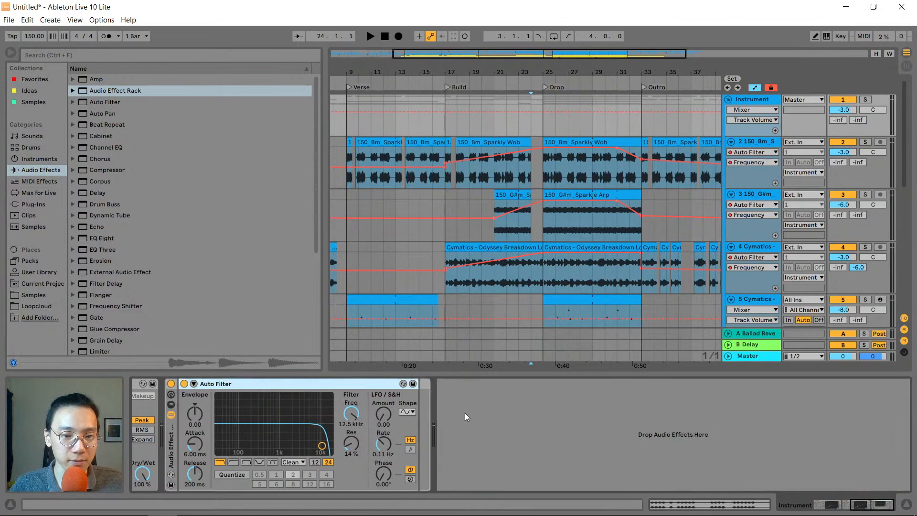
pyautogui.click(172, 403)
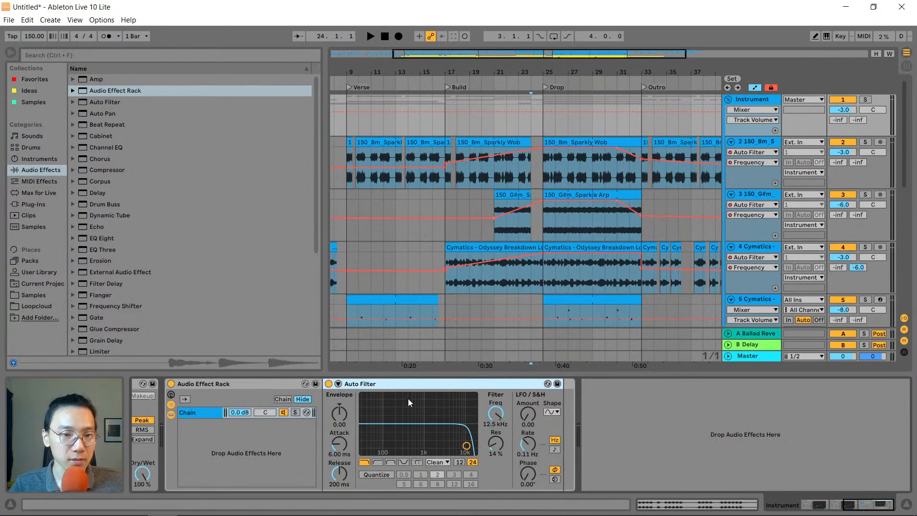
pyautogui.click(172, 394)
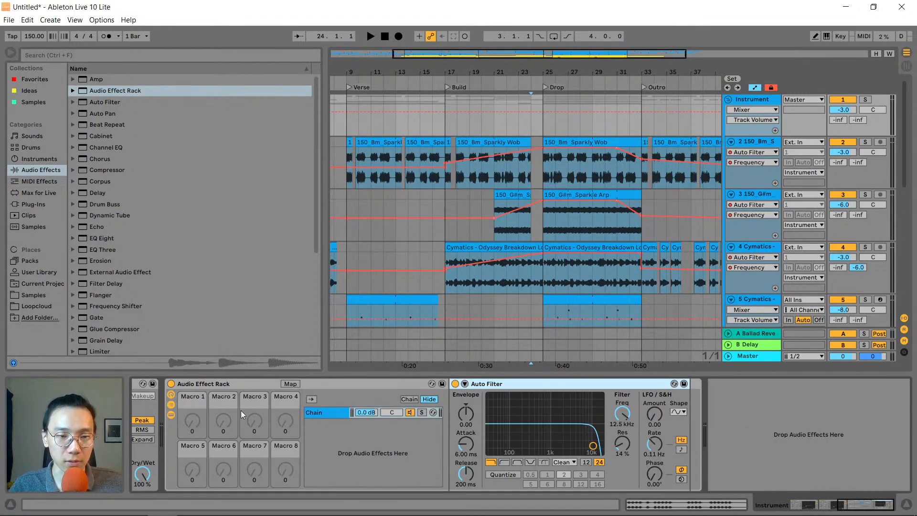
pyautogui.click(193, 422)
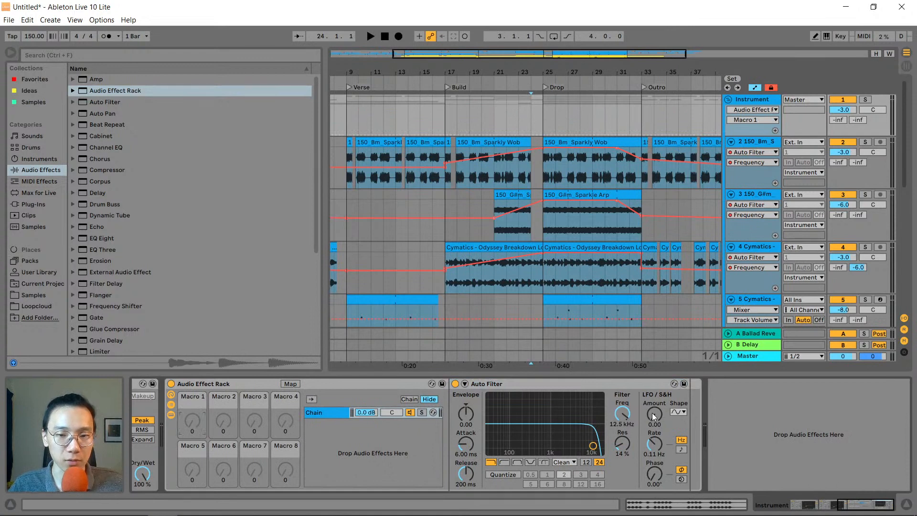
# Switch the Auto Filter to high-pass with a frequency of 60 Hz and a resonance of 40 %
pyautogui.moveTo(593, 445); pyautogui.dragTo(589, 438)
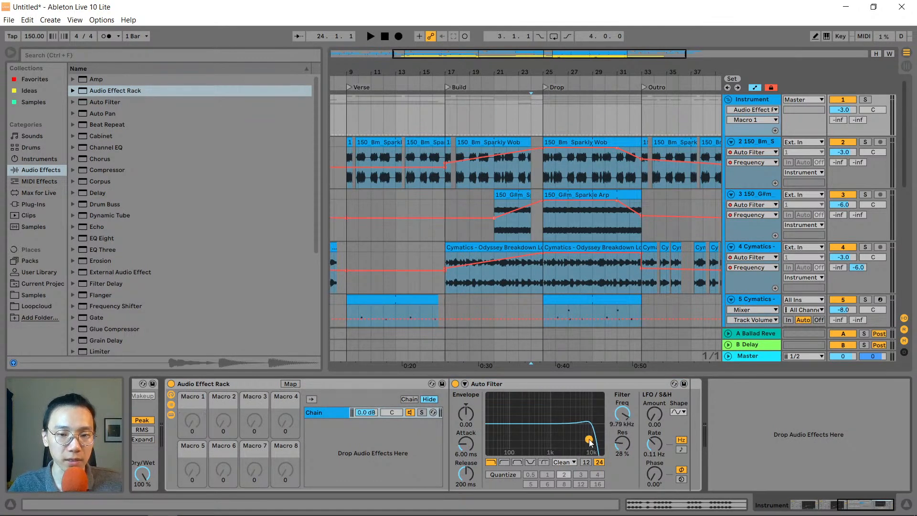
pyautogui.click(505, 461)
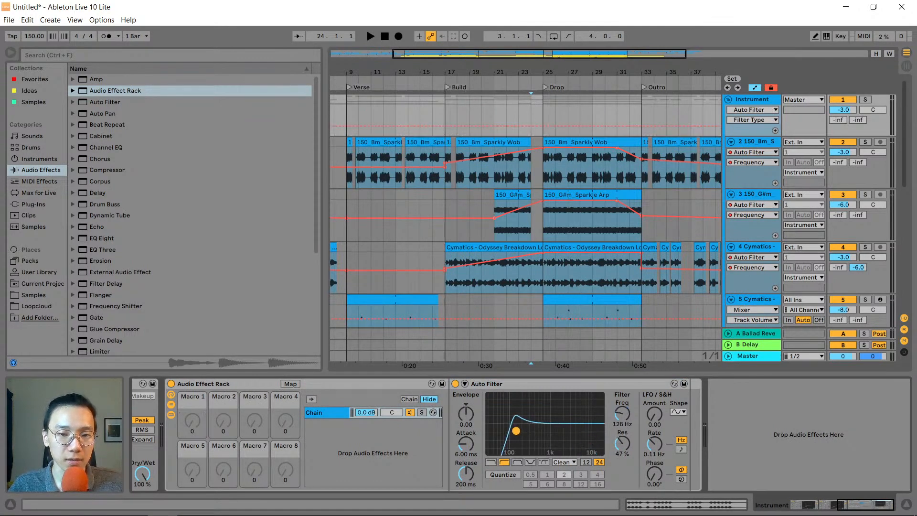
pyautogui.moveTo(516, 430); pyautogui.dragTo(503, 433)
pyautogui.moveTo(631, 457); pyautogui.dragTo(631, 460)
pyautogui.moveTo(622, 414); pyautogui.dragTo(622, 411)
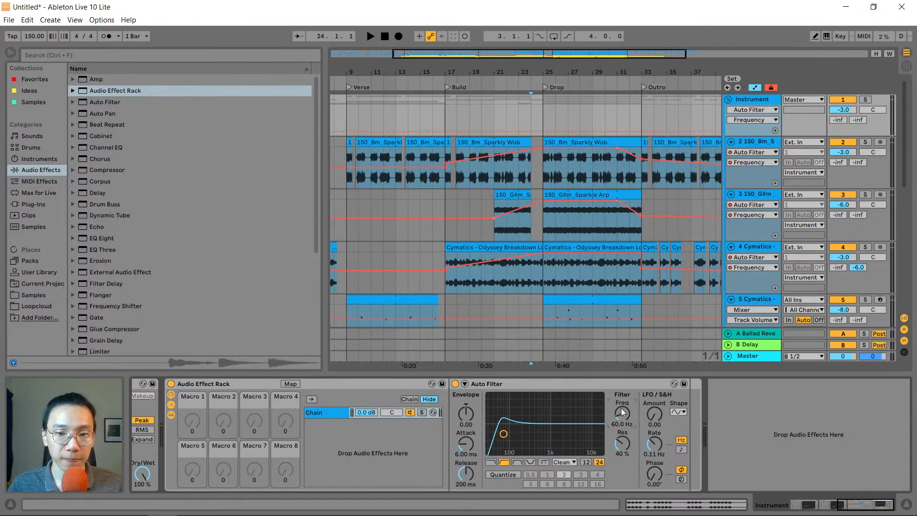
pyautogui.rightClick(195, 420)
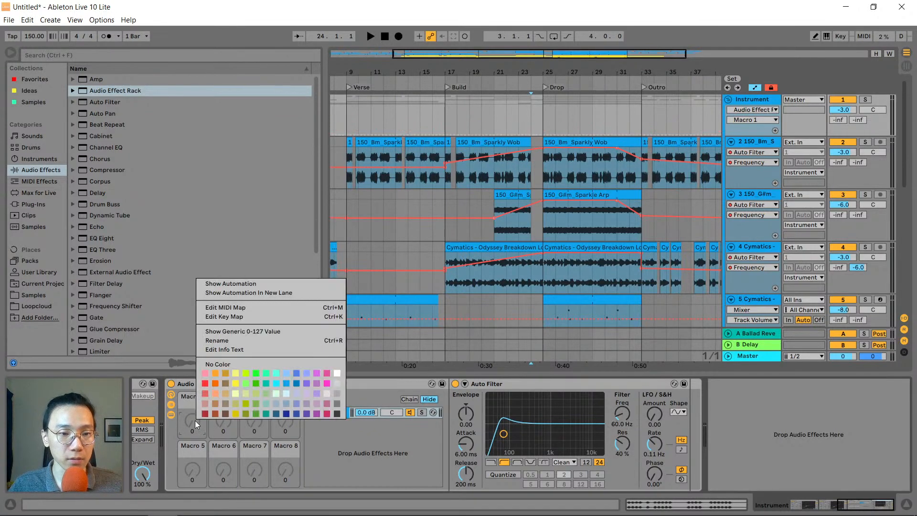
pyautogui.click(239, 316)
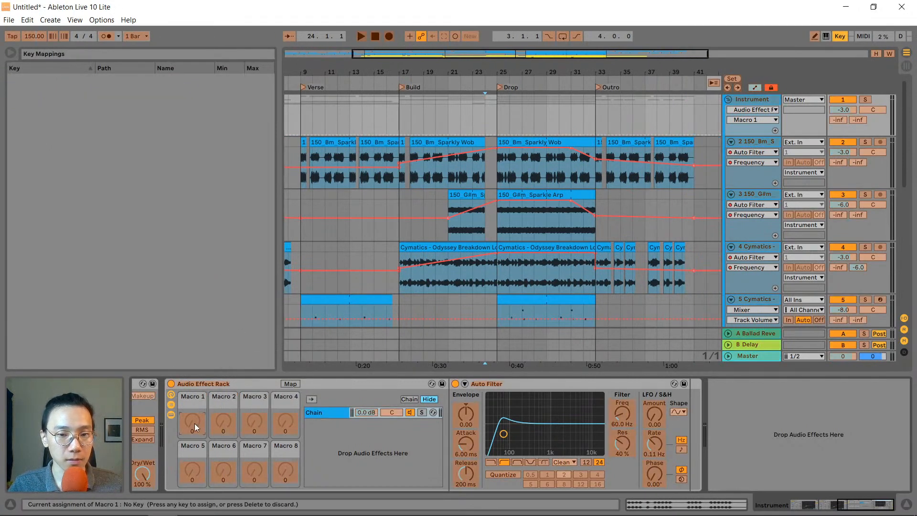
pyautogui.hotkey('ctrl', 'k')
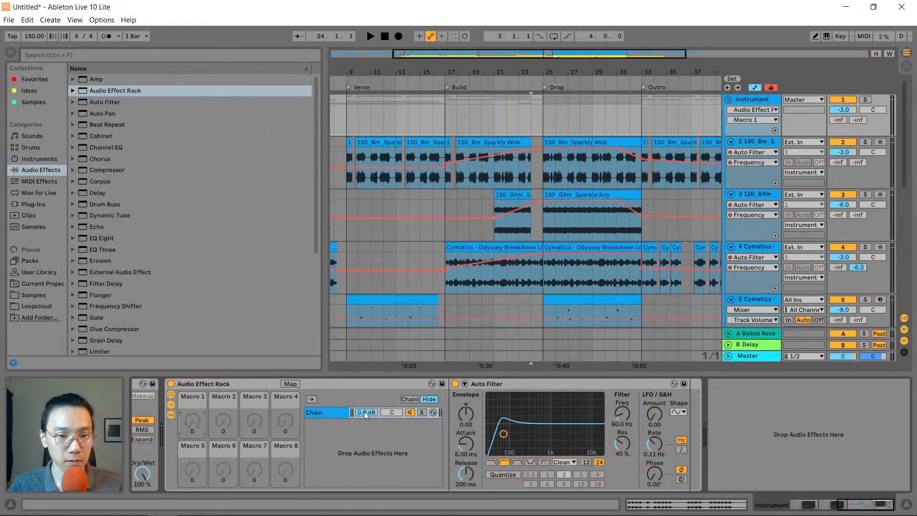
# Map the Auto Filter's frequency to the first macro of the Audio Effect Rack
pyautogui.click(287, 384)
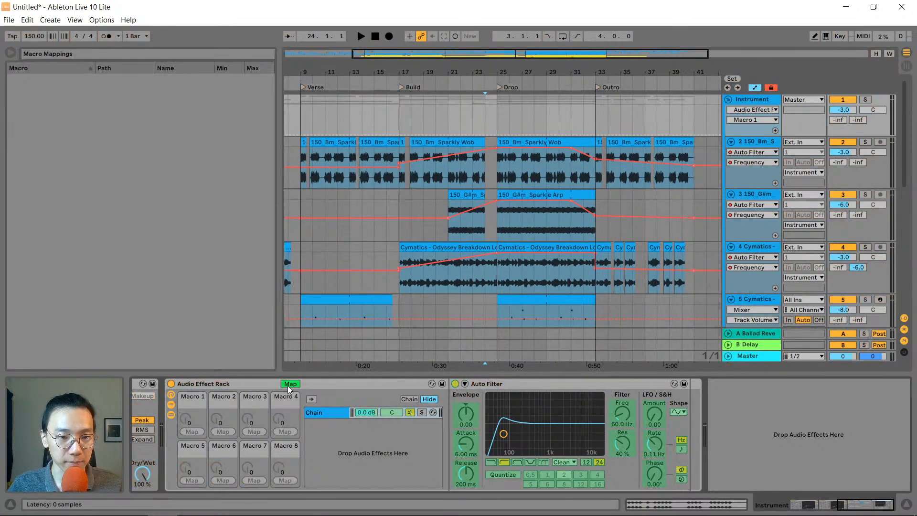
pyautogui.click(623, 413)
pyautogui.click(188, 431)
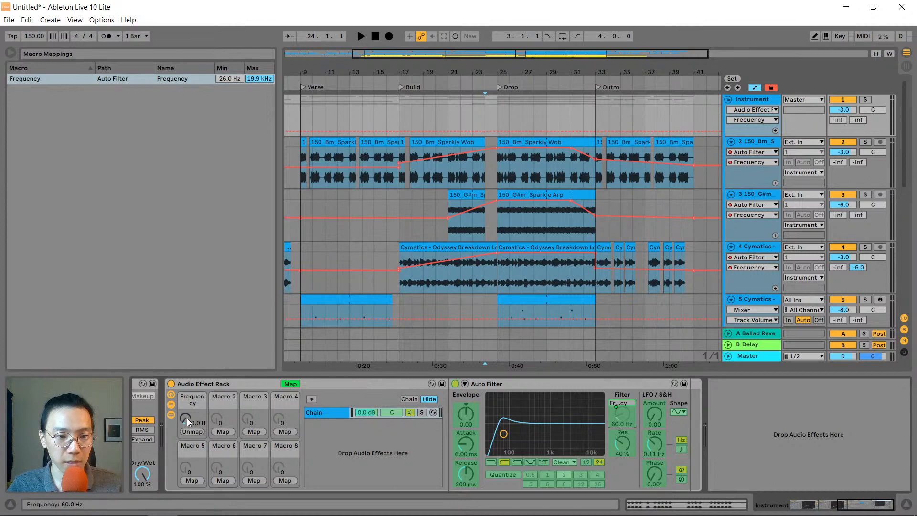
pyautogui.click(290, 384)
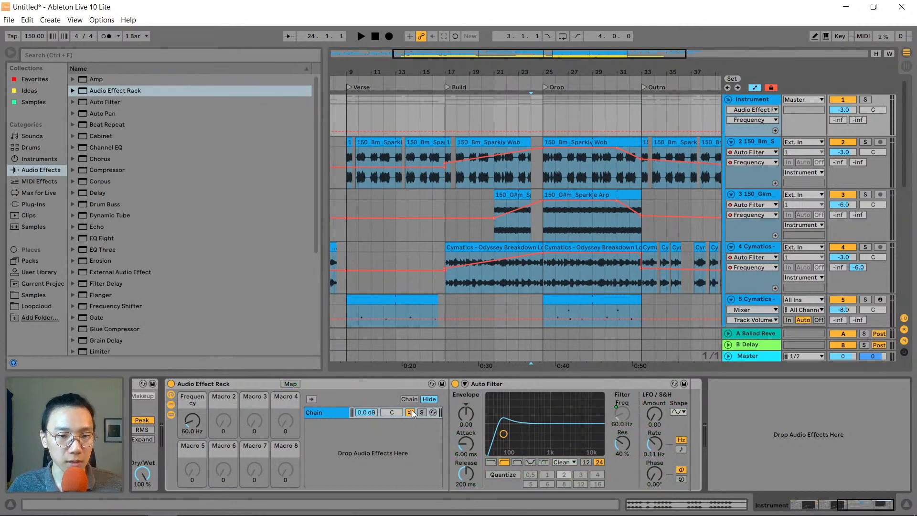
# Add the Ballad Reverb.adv hall preset and place it in the Audio Effect Rack as a second parallel chain
pyautogui.scroll(-5, 140, 258)
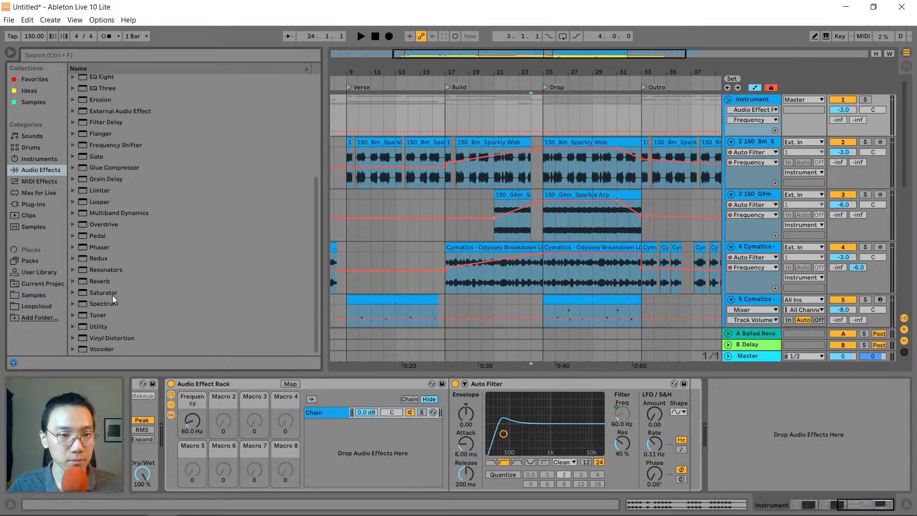
pyautogui.click(89, 281)
pyautogui.click(84, 302)
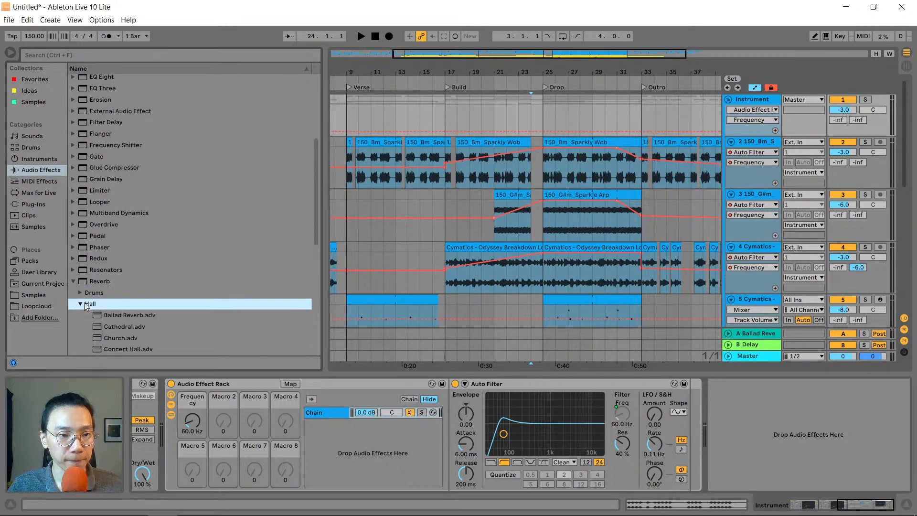
pyautogui.press('Down')
pyautogui.press('Return')
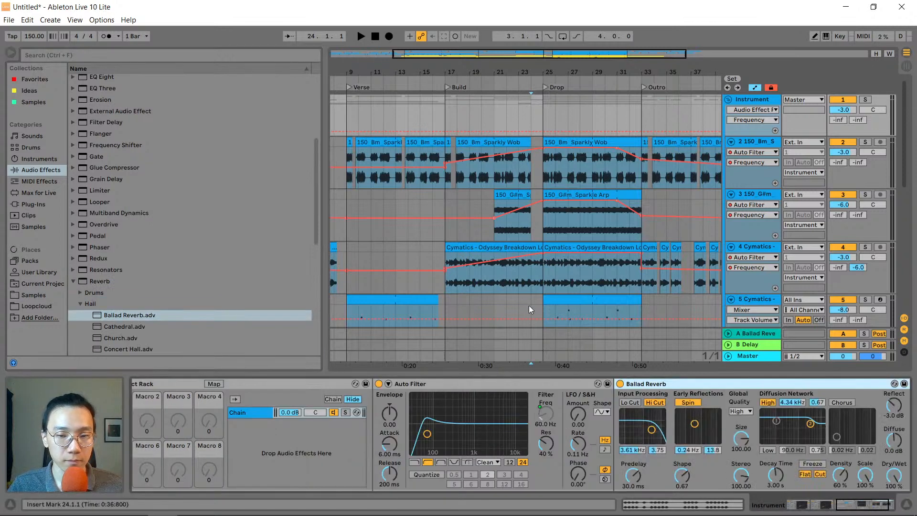
pyautogui.moveTo(709, 383); pyautogui.dragTo(291, 445)
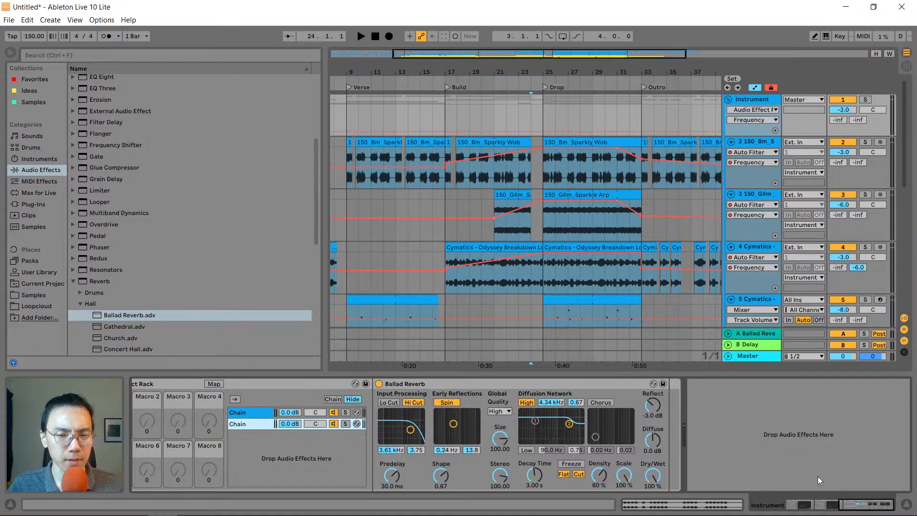
# Map the Ballad Reverb's Dry/Wet to the same macro as the Auto Filter frequency
pyautogui.moveTo(859, 504)
pyautogui.mouseDown()
pyautogui.moveTo(837, 504)
pyautogui.moveTo(847, 504)
pyautogui.mouseUp()
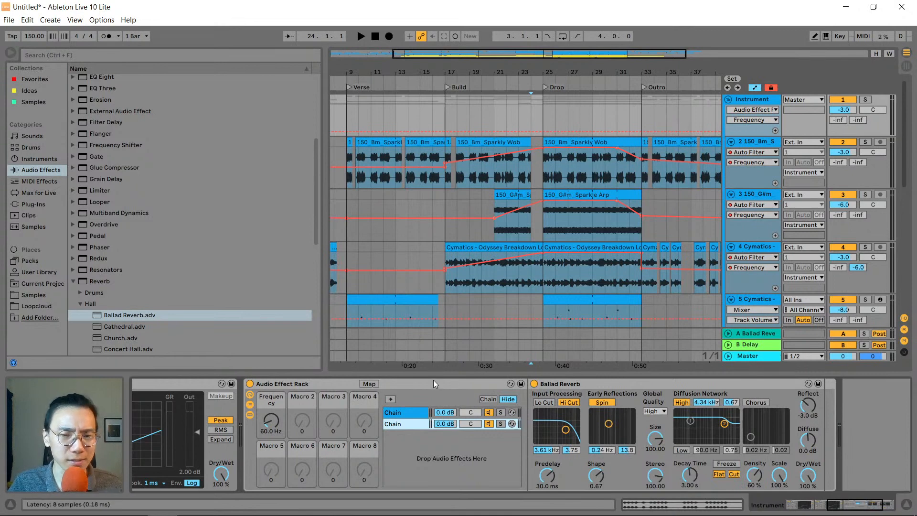
pyautogui.click(302, 384)
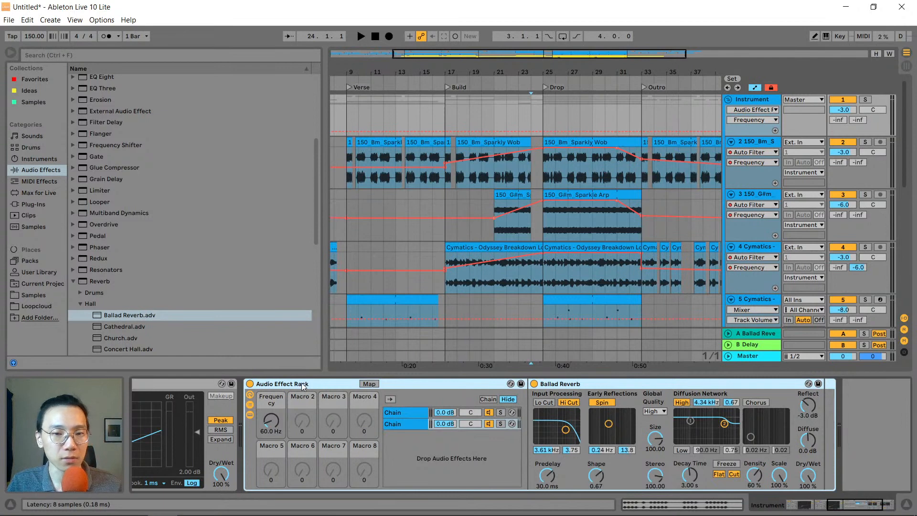
pyautogui.click(273, 420)
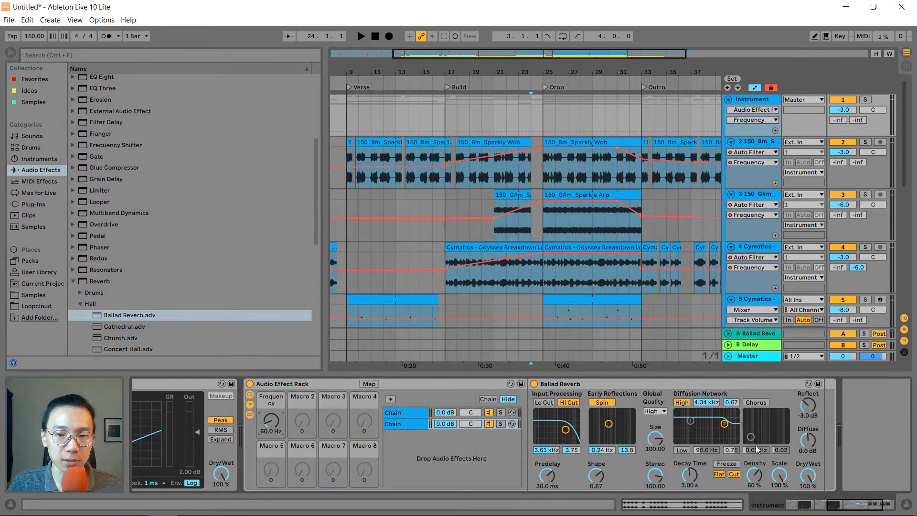
pyautogui.click(808, 477)
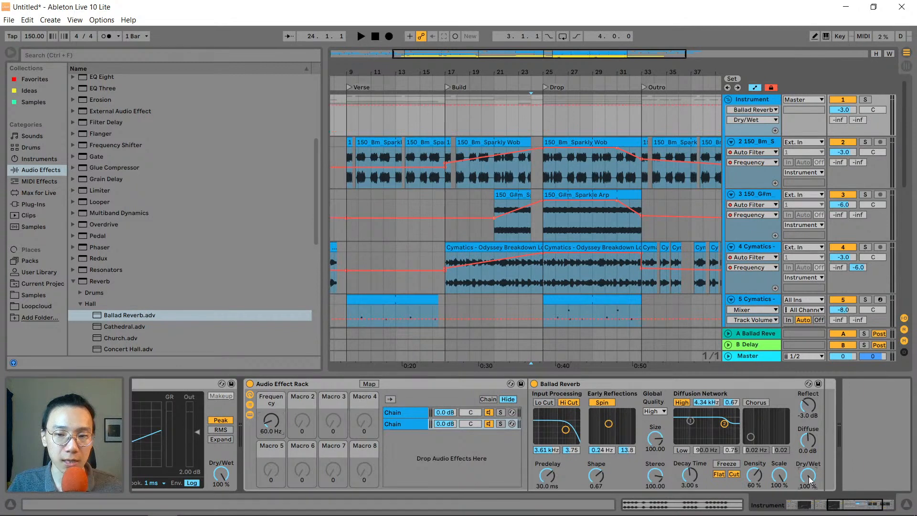
pyautogui.click(377, 384)
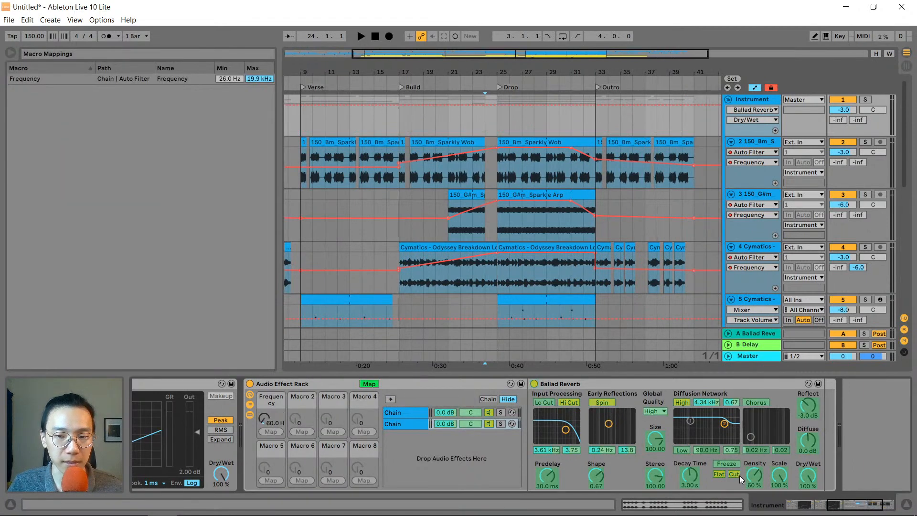
pyautogui.click(271, 431)
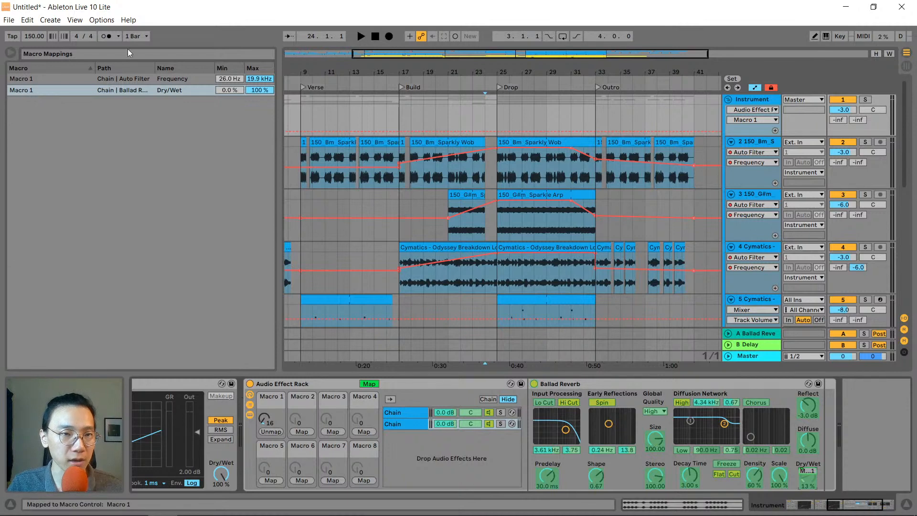
# Set the reverb Dry/Wet mapping's minimum to 25 %, finish mapping and turn Macro 1 down to 0
pyautogui.click(235, 90)
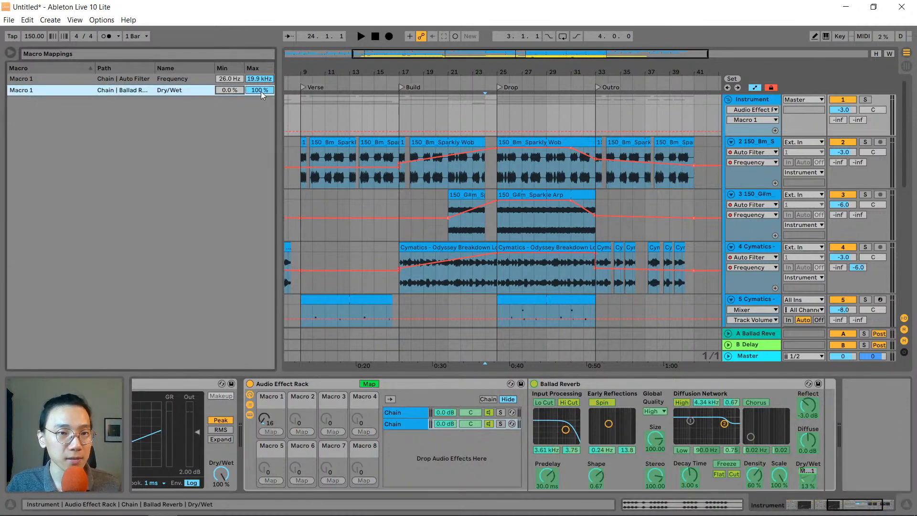
pyautogui.click(232, 80)
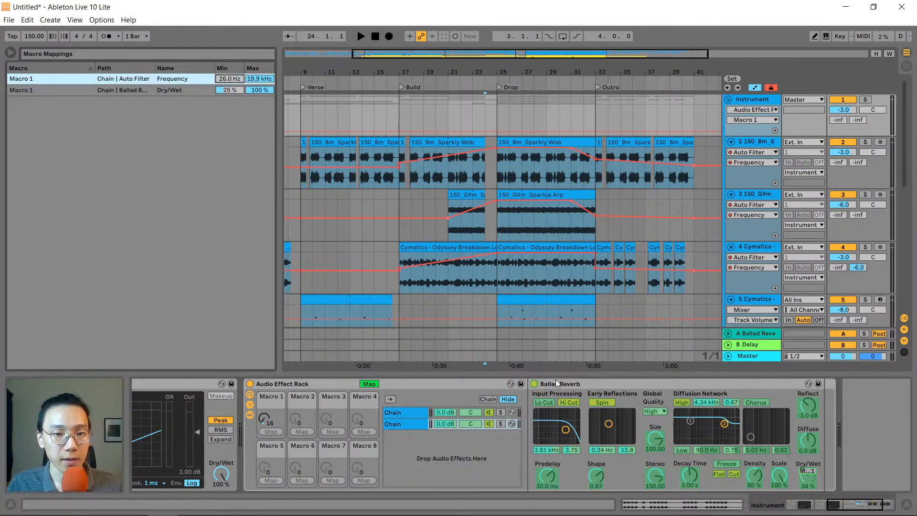
pyautogui.click(370, 384)
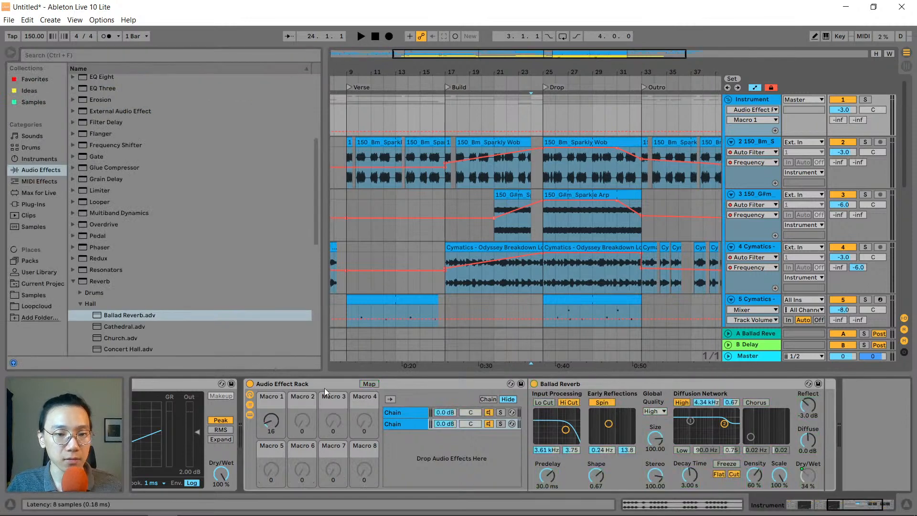
pyautogui.moveTo(273, 429); pyautogui.dragTo(272, 438)
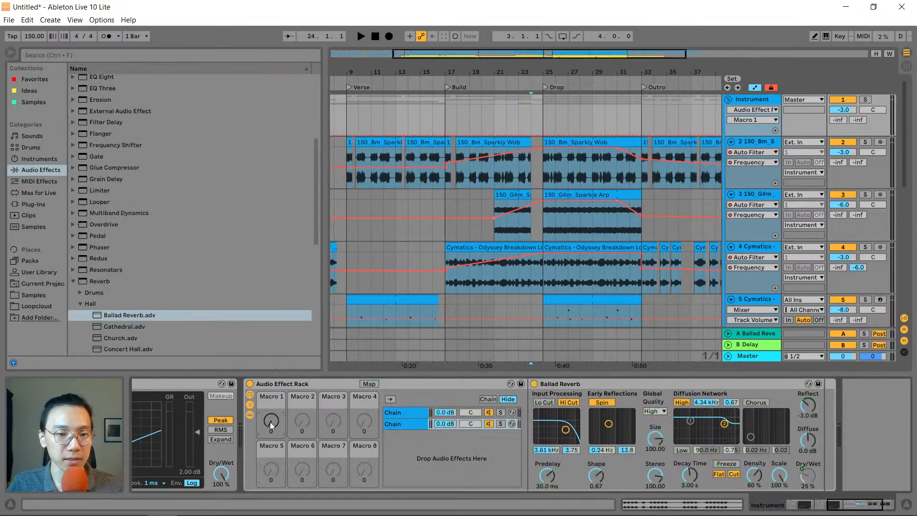
# Play the Instrument group briefly from 24.1.1 and again from the Build marker while sweeping Macro 1
pyautogui.click(746, 100)
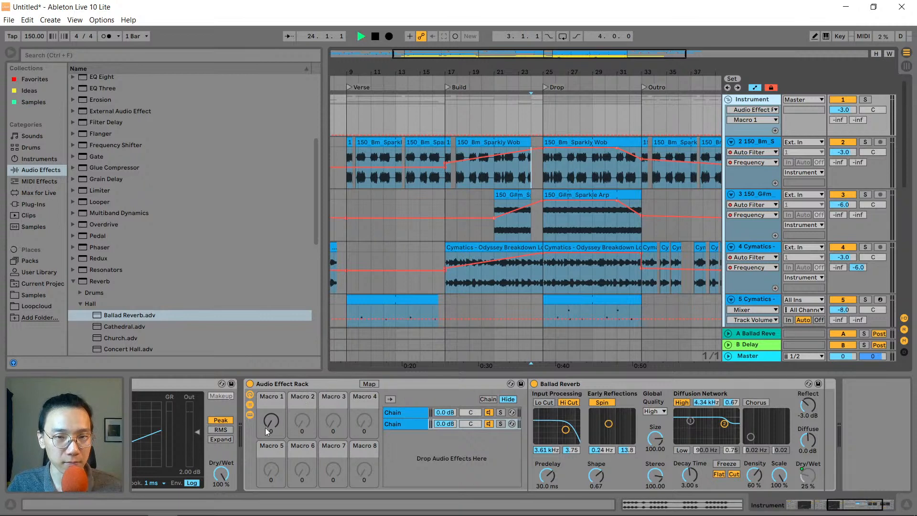
pyautogui.press('space')
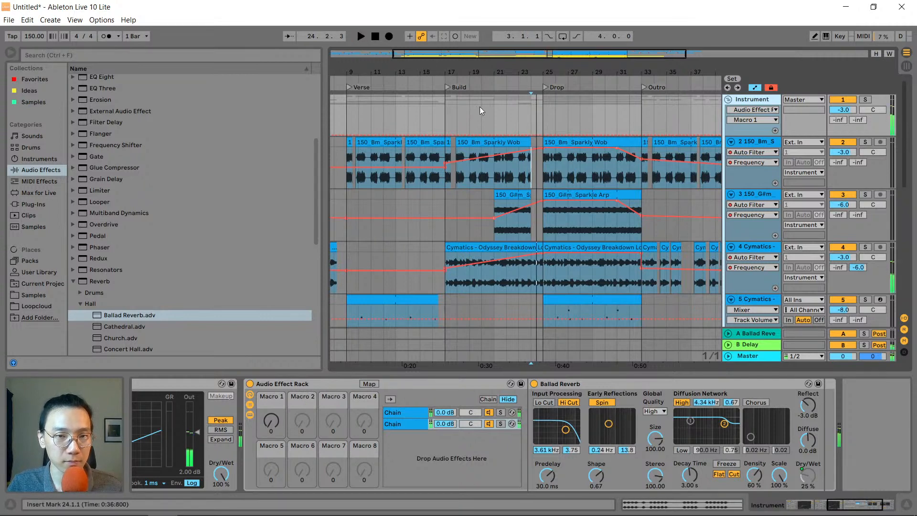
pyautogui.click(453, 115)
pyautogui.press('space')
pyautogui.moveTo(272, 423)
pyautogui.mouseDown()
pyautogui.moveTo(272, 375)
pyautogui.moveTo(272, 423)
pyautogui.mouseUp()
pyautogui.press('space')
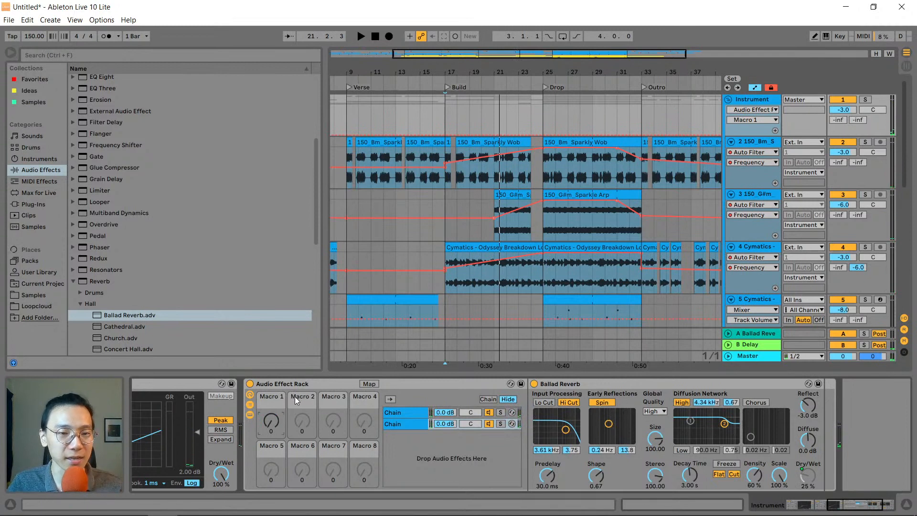
# Set the resonance of the Auto Filter in the rack's first chain to 60 %
pyautogui.click(414, 413)
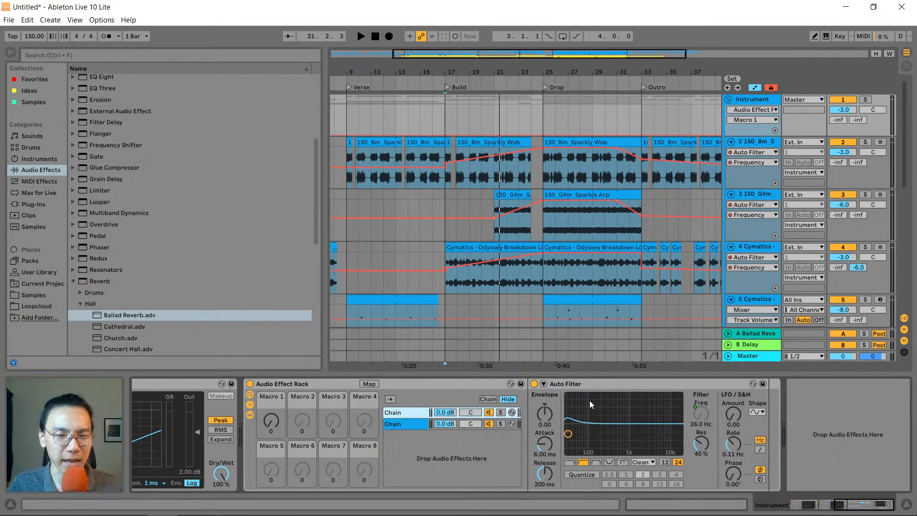
pyautogui.moveTo(700, 455)
pyautogui.mouseDown()
pyautogui.moveTo(699, 444)
pyautogui.moveTo(700, 456)
pyautogui.mouseUp()
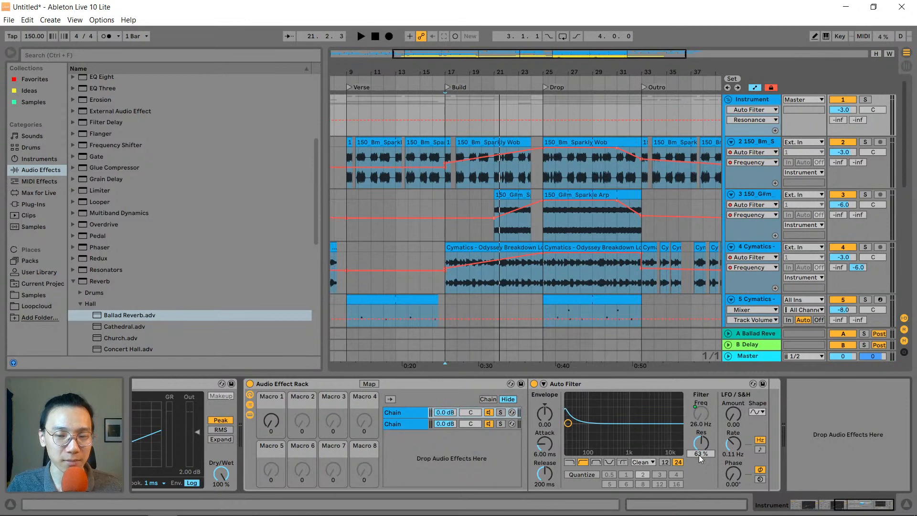
pyautogui.write('60')
pyautogui.press('Return')
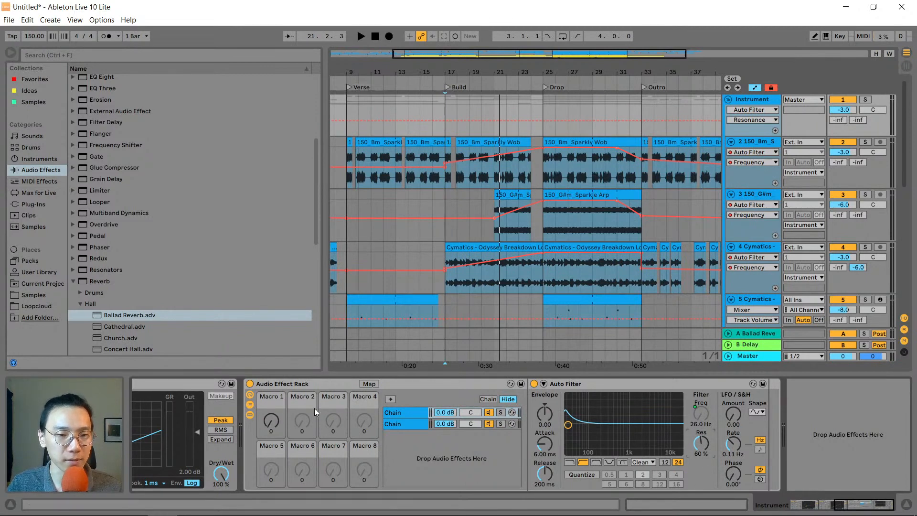
# Replay the Build section while sweeping Macro 1 to audition the stronger filter resonance, returning the macro to 0
pyautogui.click(271, 420)
pyautogui.press('space')
pyautogui.moveTo(270, 420)
pyautogui.mouseDown()
pyautogui.moveTo(270, 383)
pyautogui.moveTo(275, 430)
pyautogui.mouseUp()
pyautogui.press('space')
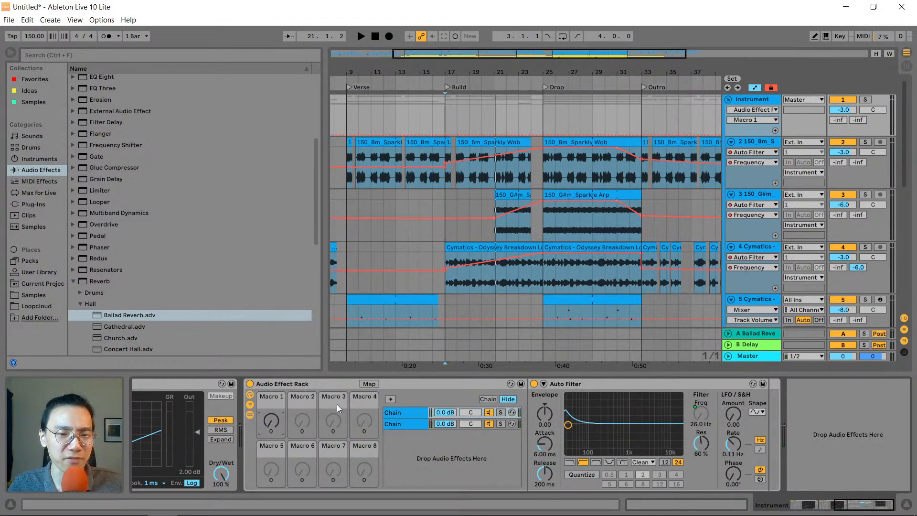
# Set the Decay Time of the Ballad Reverb in the rack's second chain to 10 s and replay the Build section
pyautogui.click(414, 423)
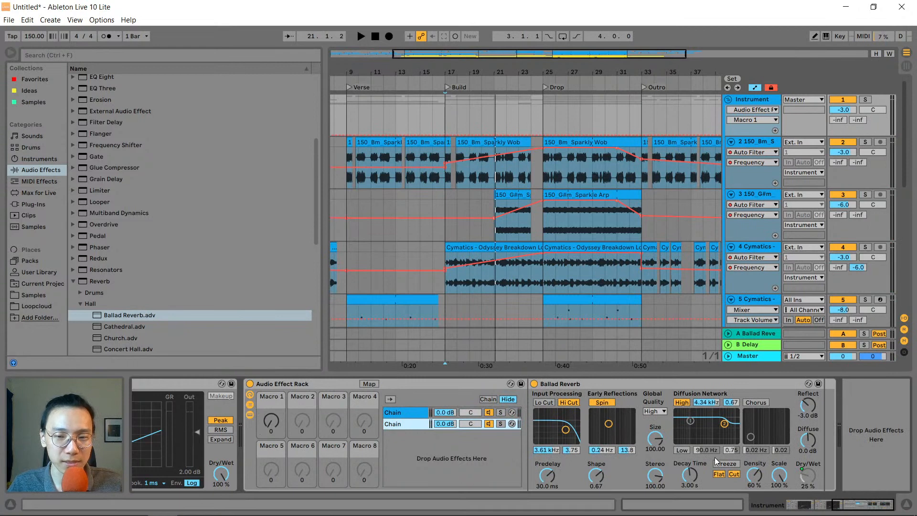
pyautogui.moveTo(691, 475); pyautogui.dragTo(689, 487)
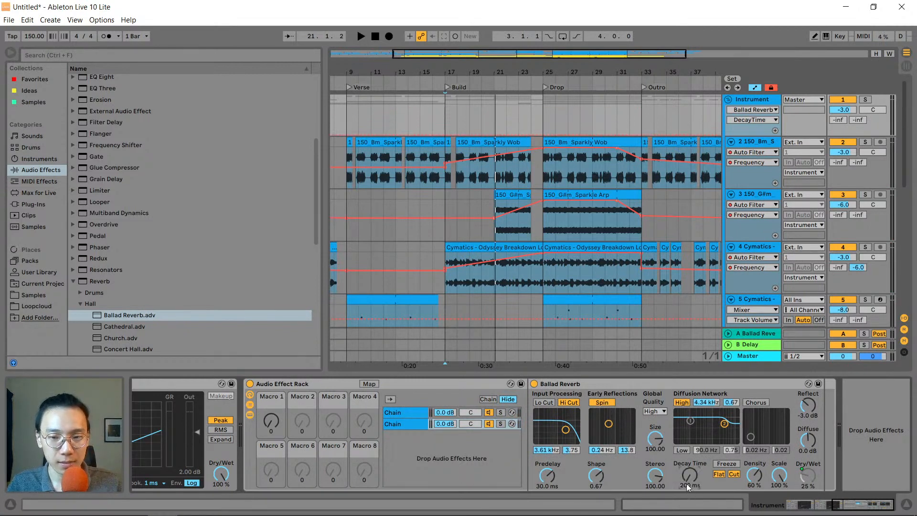
pyautogui.press('Return')
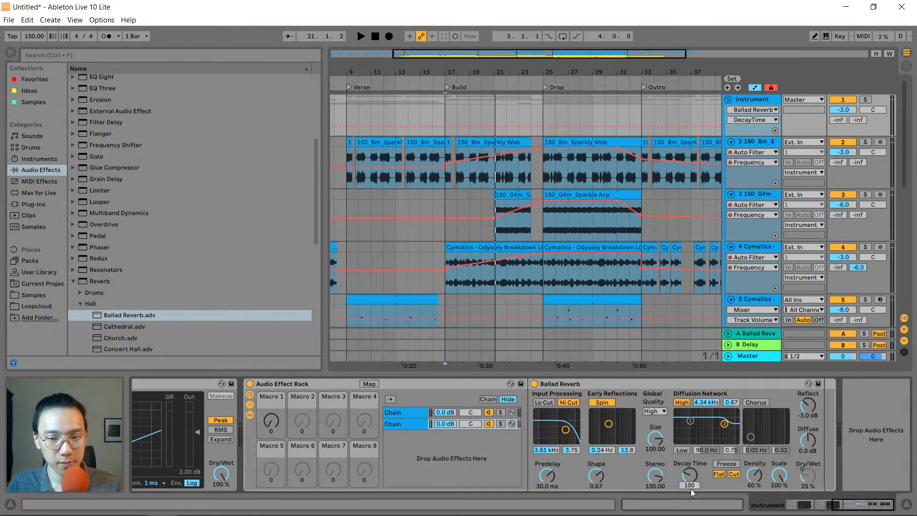
pyautogui.press('space')
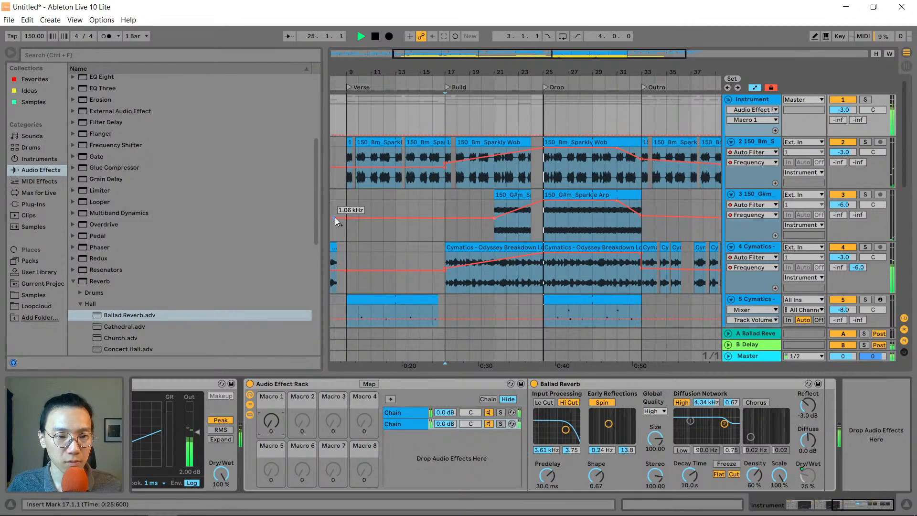
pyautogui.press('space')
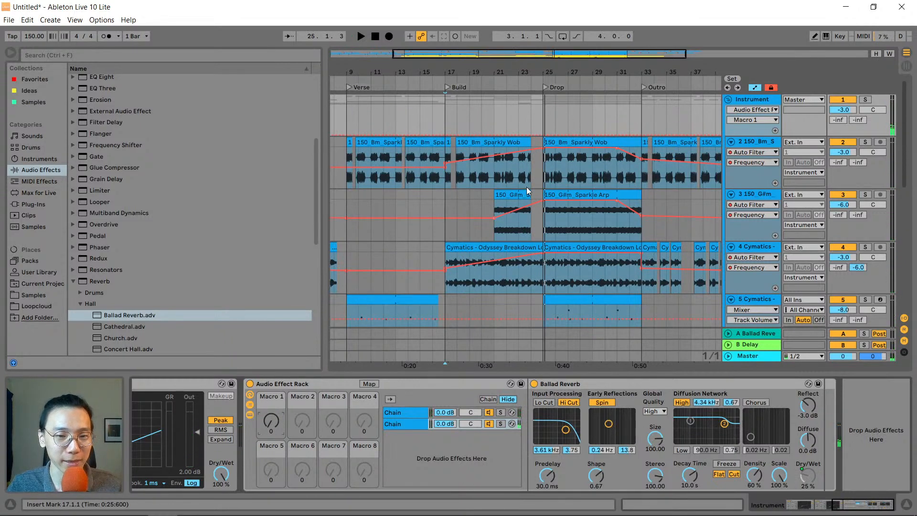
# Map the resonance of the Auto Filter in the rack's first chain to Macro 1
pyautogui.click(410, 411)
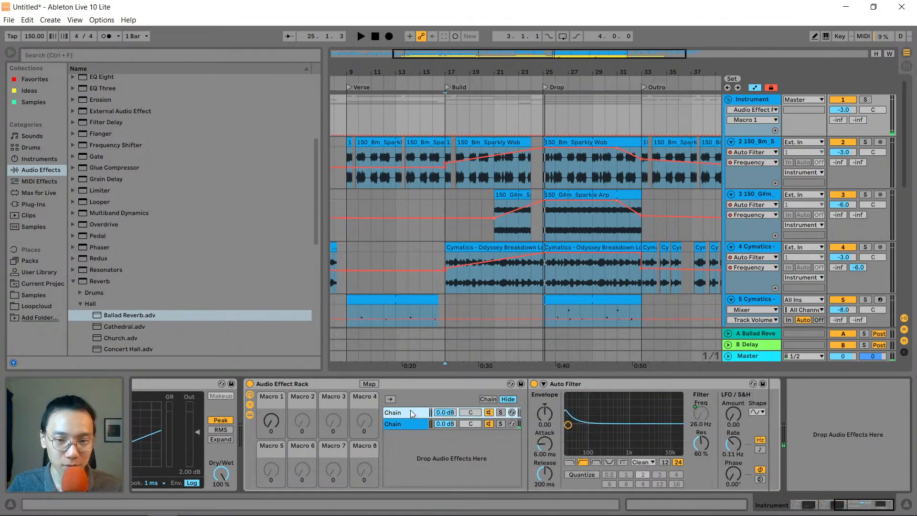
pyautogui.click(275, 418)
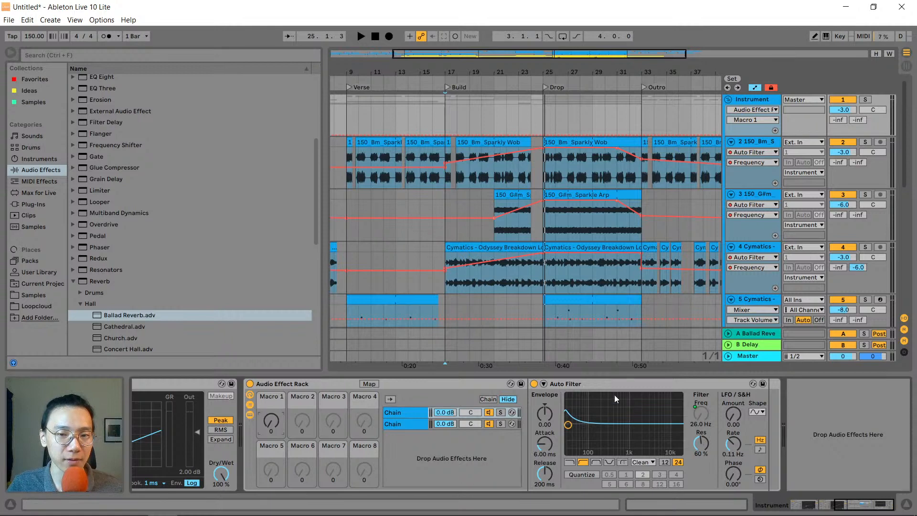
pyautogui.click(370, 384)
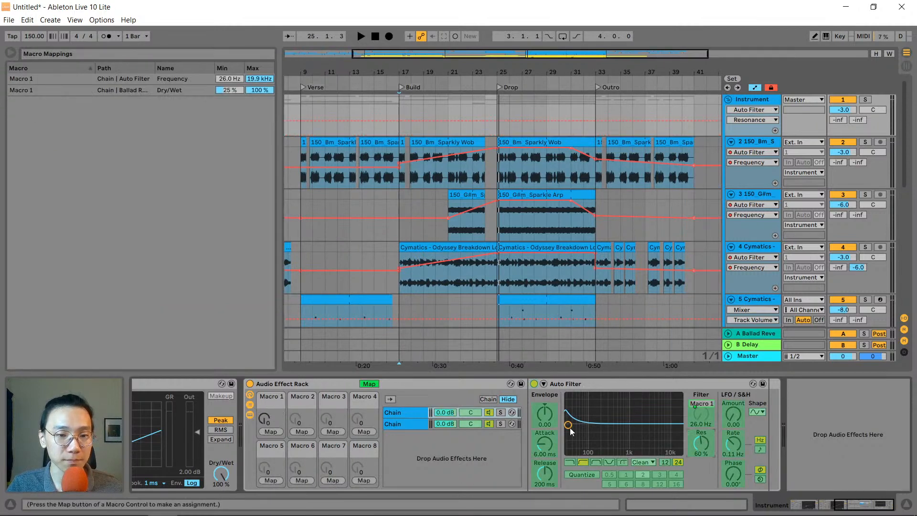
pyautogui.click(270, 431)
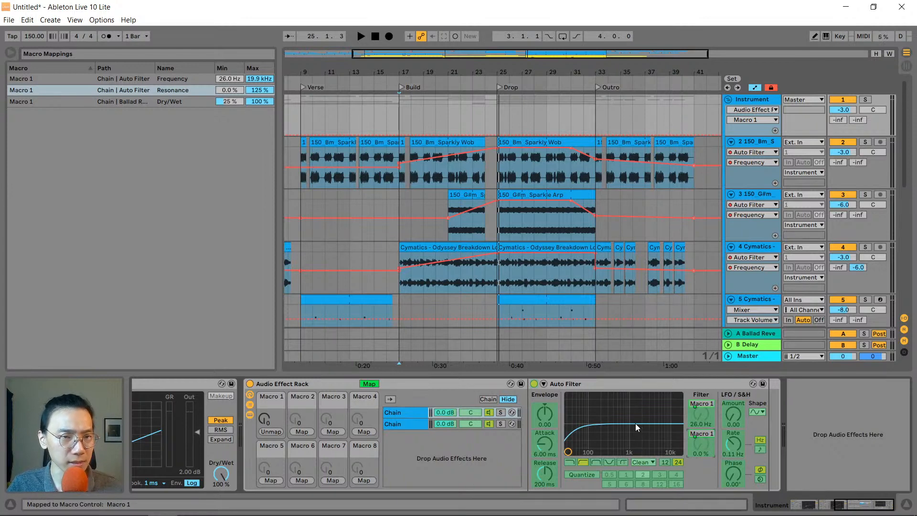
# Set the resonance mapping's range from 30 % minimum to 80 % maximum and finish mapping
pyautogui.moveTo(239, 94); pyautogui.dragTo(261, 92)
pyautogui.write('30')
pyautogui.press('Return')
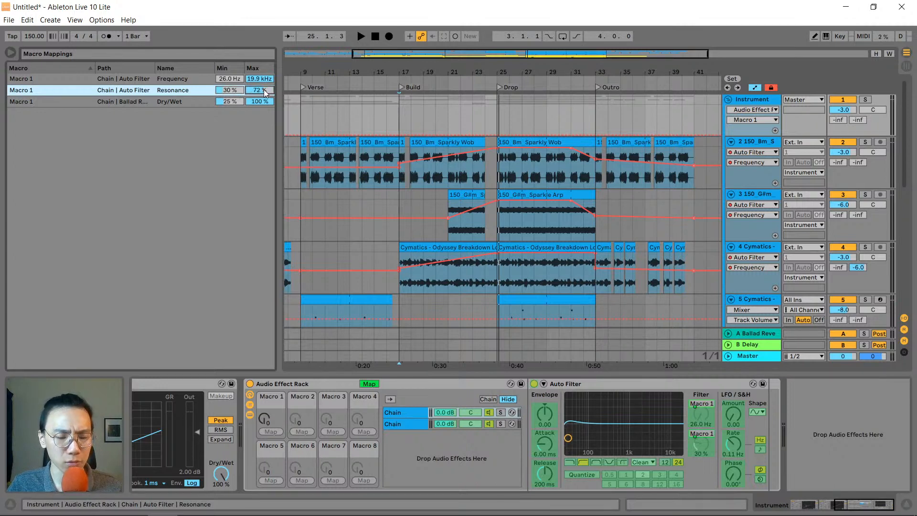
pyautogui.write('80')
pyautogui.press('Return')
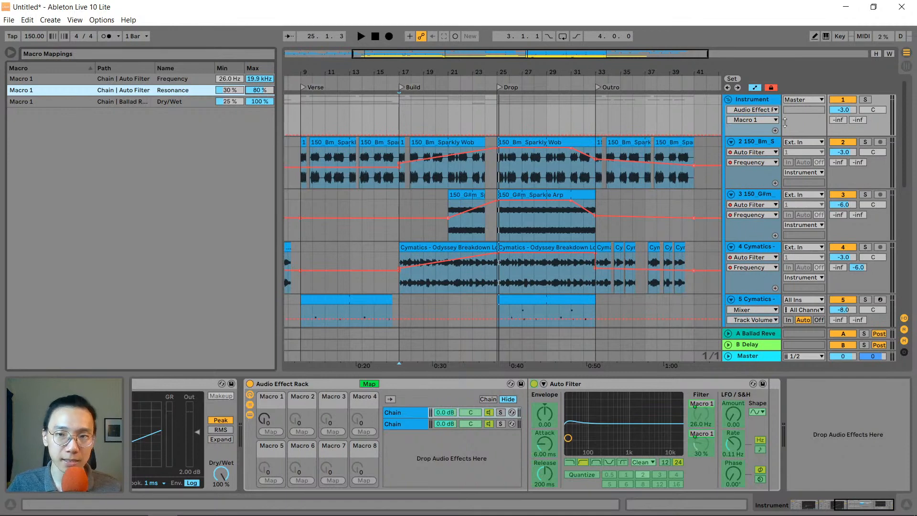
pyautogui.click(369, 384)
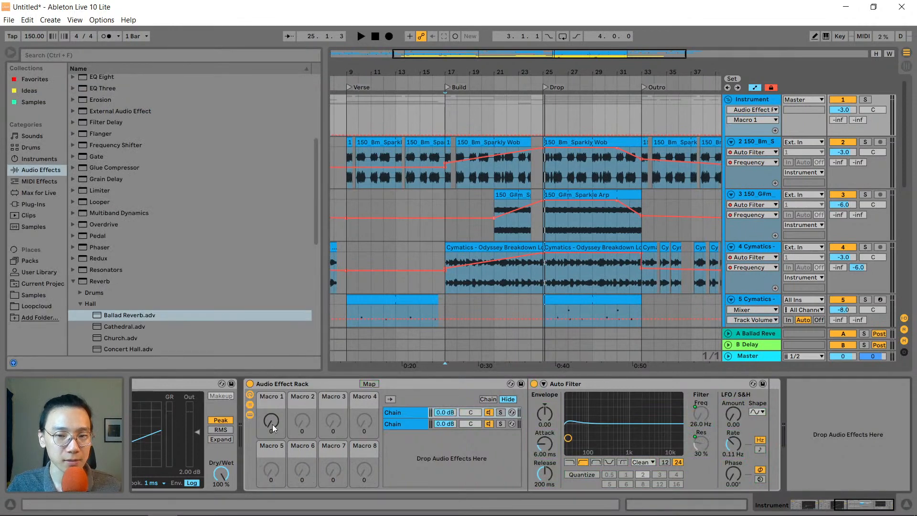
# Play the Build section while sweeping Macro 1 to audition the mapped resonance, returning the macro to 0
pyautogui.moveTo(271, 420); pyautogui.dragTo(272, 423)
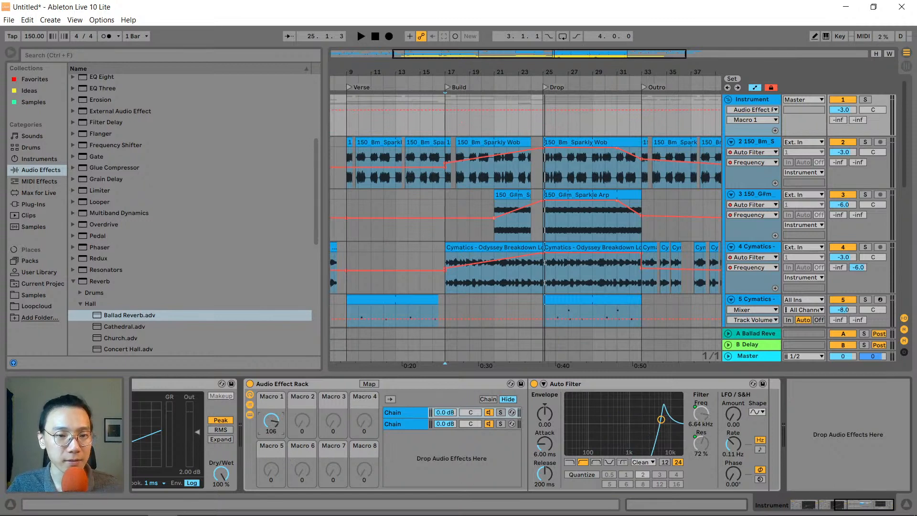
pyautogui.press('space')
pyautogui.moveTo(272, 423)
pyautogui.mouseDown()
pyautogui.moveTo(270, 393)
pyautogui.moveTo(270, 418)
pyautogui.mouseUp()
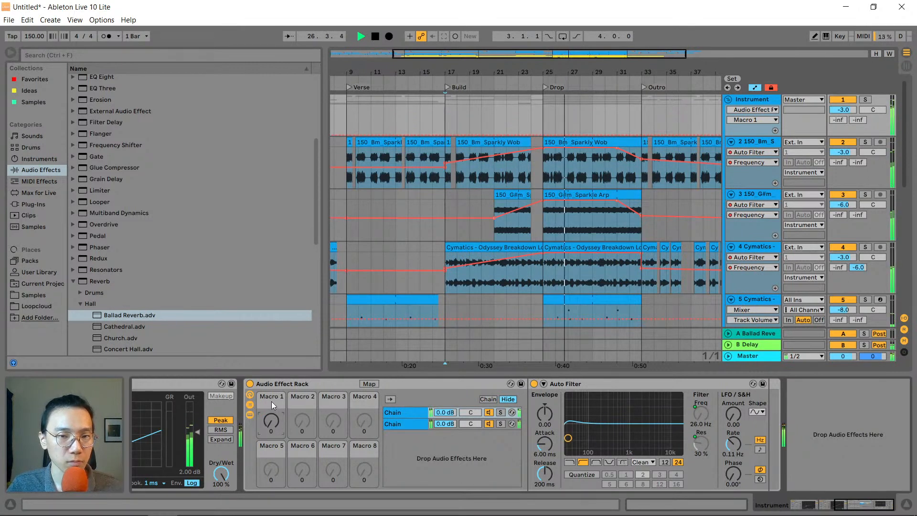
pyautogui.press('space')
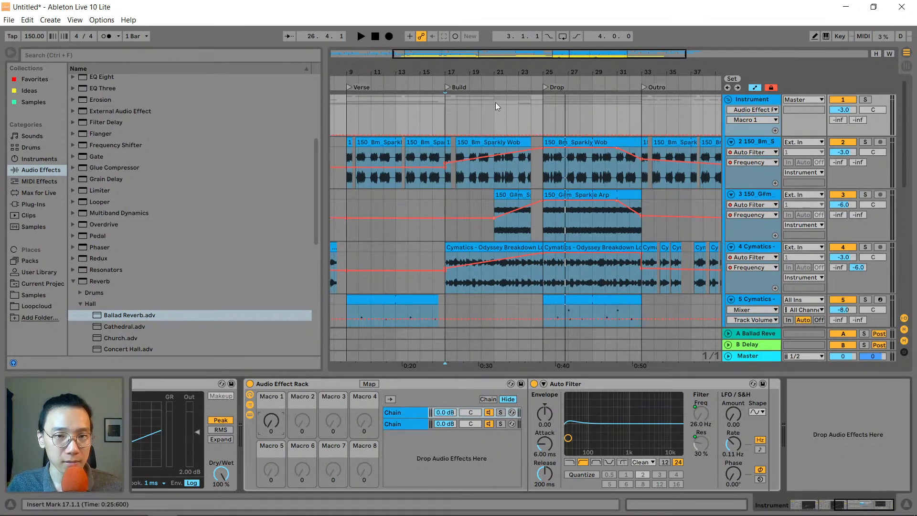
# Draw Macro 1 automation on the Instrument group curving upward from the Build marker to just before bar 24, dropping to 0 at bar 24
pyautogui.click(446, 134)
pyautogui.click(529, 134)
pyautogui.moveTo(526, 135)
pyautogui.mouseDown()
pyautogui.moveTo(530, 105)
pyautogui.moveTo(518, 123)
pyautogui.mouseUp()
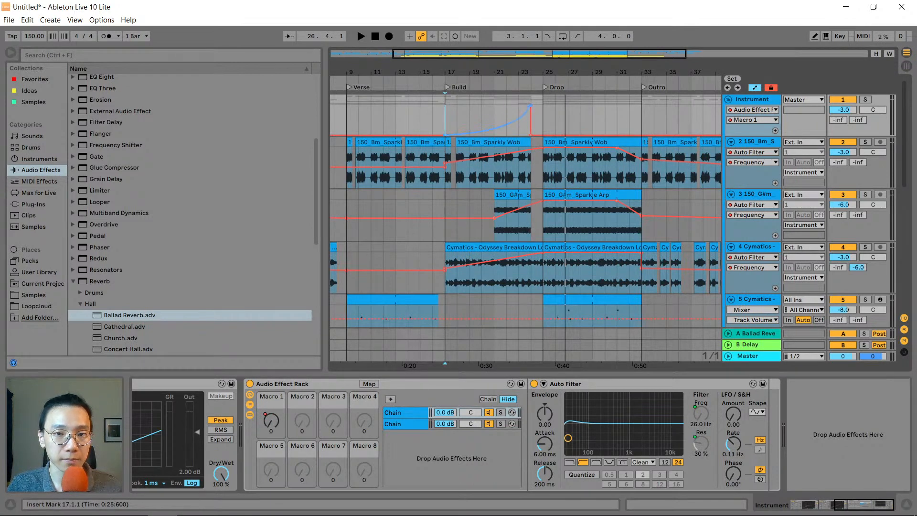
pyautogui.moveTo(534, 72); pyautogui.dragTo(516, 105)
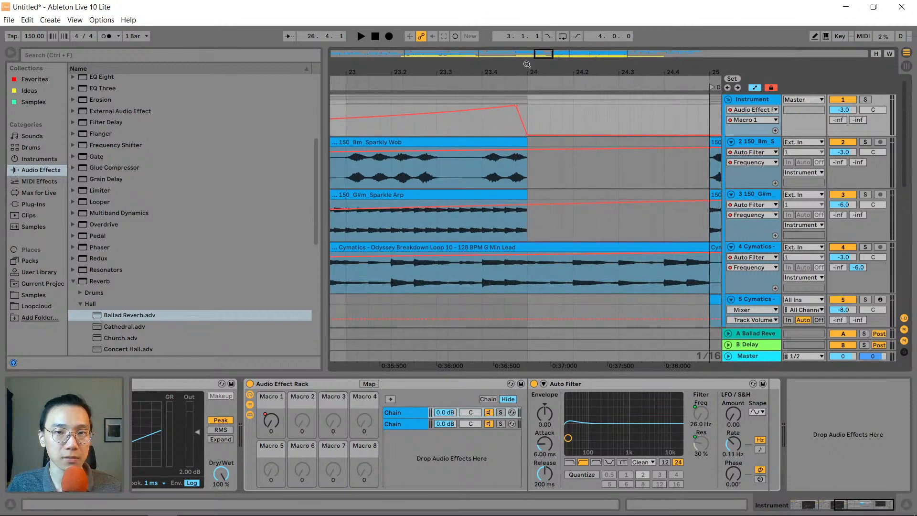
# Play the build from 21.1.1 and lower the peak of the Macro 1 automation before bar 24 to 110
pyautogui.moveTo(527, 64); pyautogui.dragTo(527, 24)
pyautogui.click(467, 115)
pyautogui.press('space')
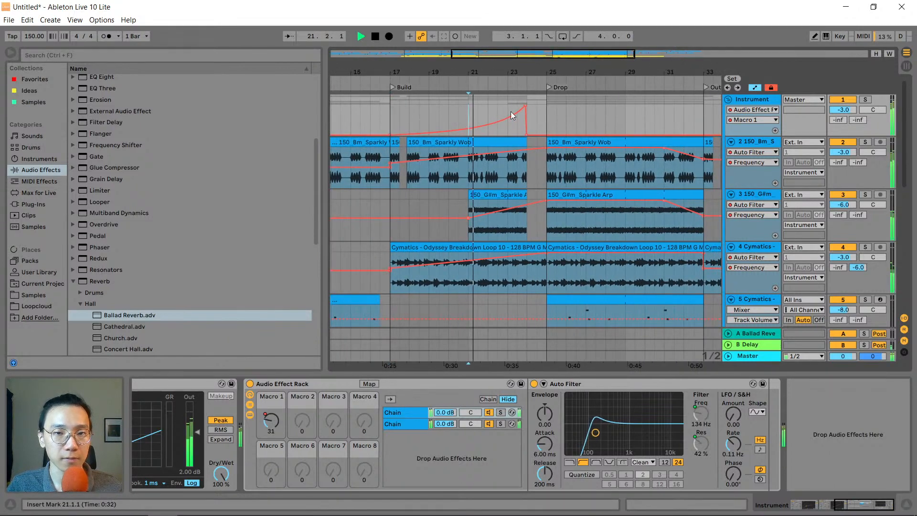
pyautogui.moveTo(524, 108); pyautogui.dragTo(524, 113)
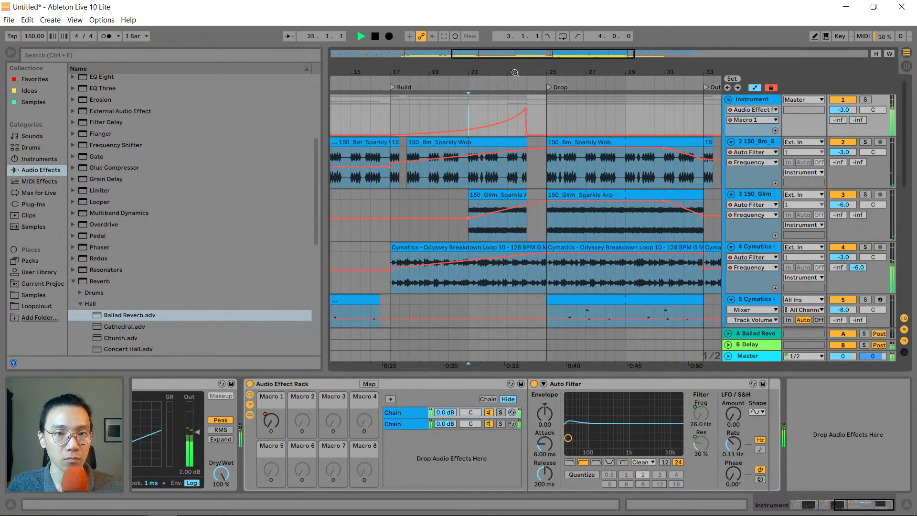
pyautogui.moveTo(515, 73); pyautogui.dragTo(544, 109)
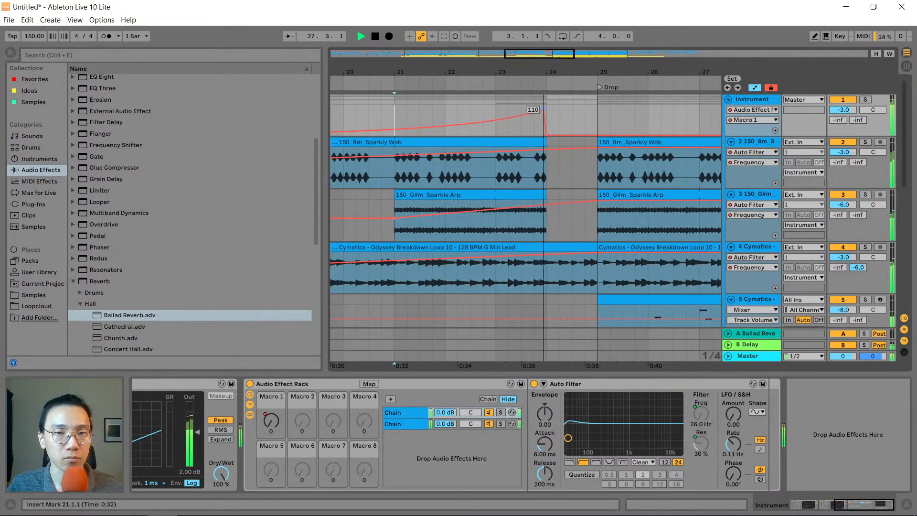
pyautogui.press('space')
# Inspect the Macro 1 automation around bar 24 and replay the end of the build into the Drop
pyautogui.scroll(-3, 546, 113)
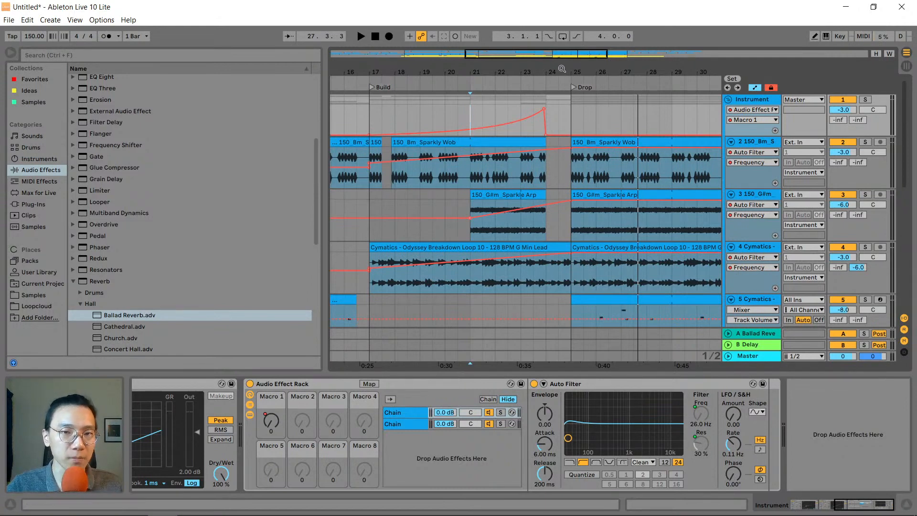
pyautogui.moveTo(562, 69); pyautogui.dragTo(478, 125)
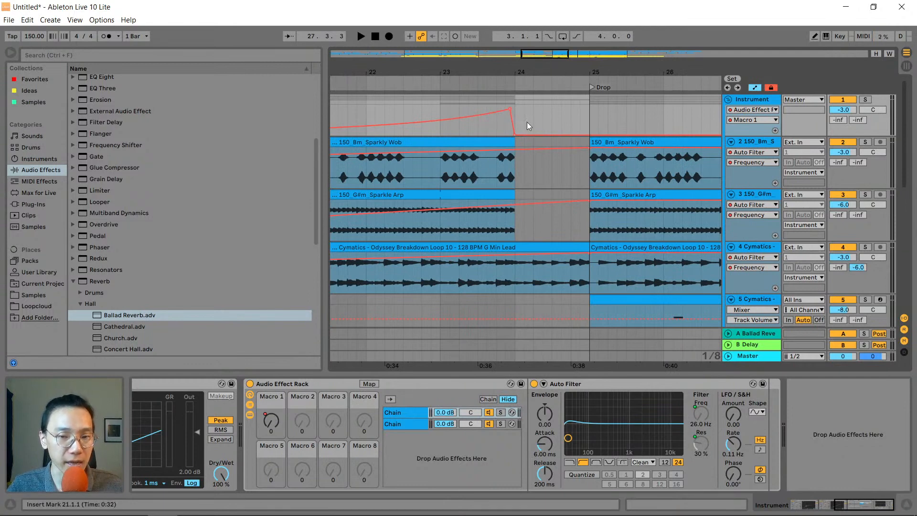
pyautogui.moveTo(525, 73); pyautogui.dragTo(524, 71)
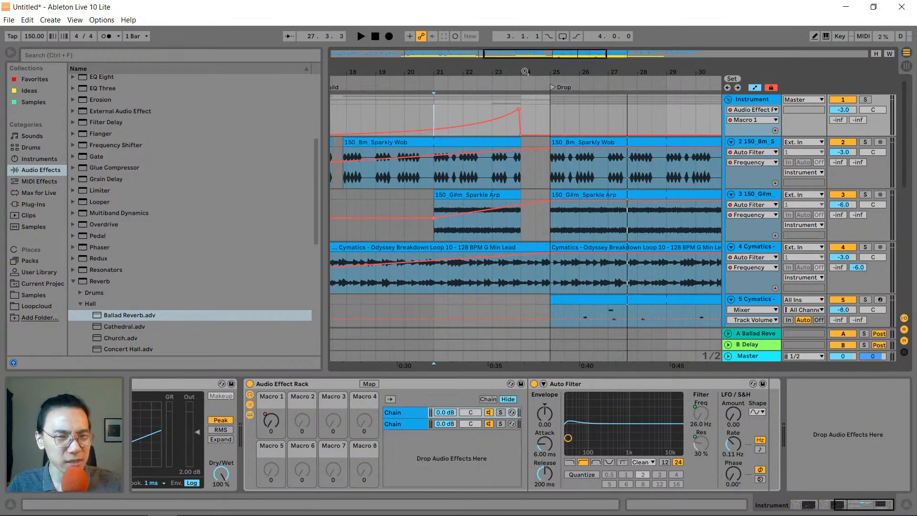
pyautogui.click(483, 111)
pyautogui.press('space')
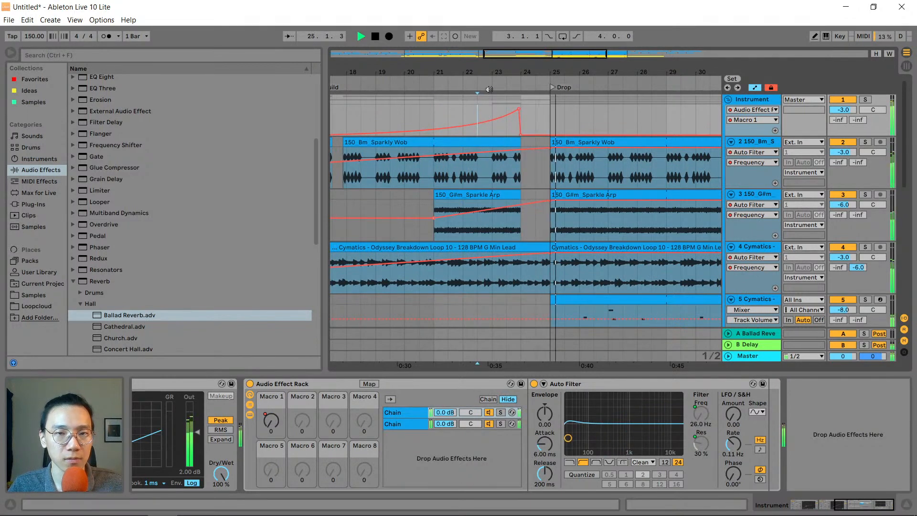
pyautogui.press('space')
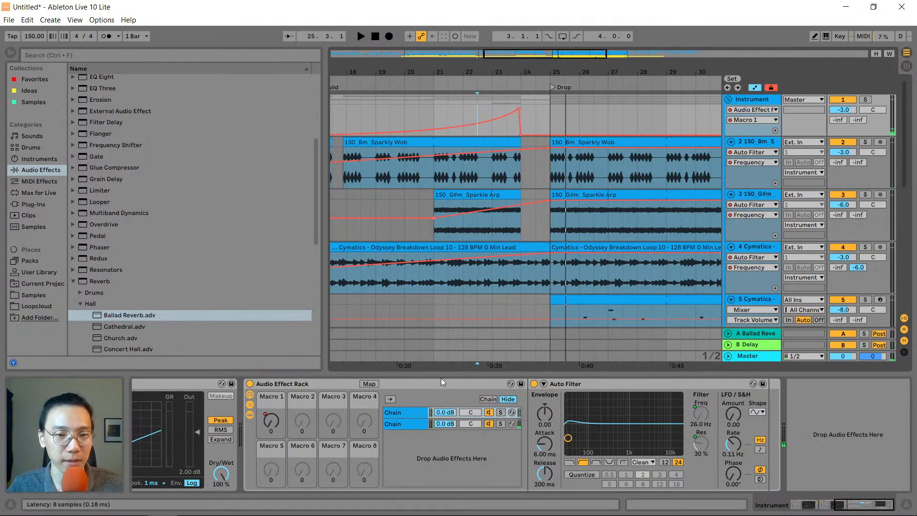
# Set the Macro 1 mapping maximums to 70 % for the filter resonance and 8.00 kHz for the filter frequency
pyautogui.click(369, 383)
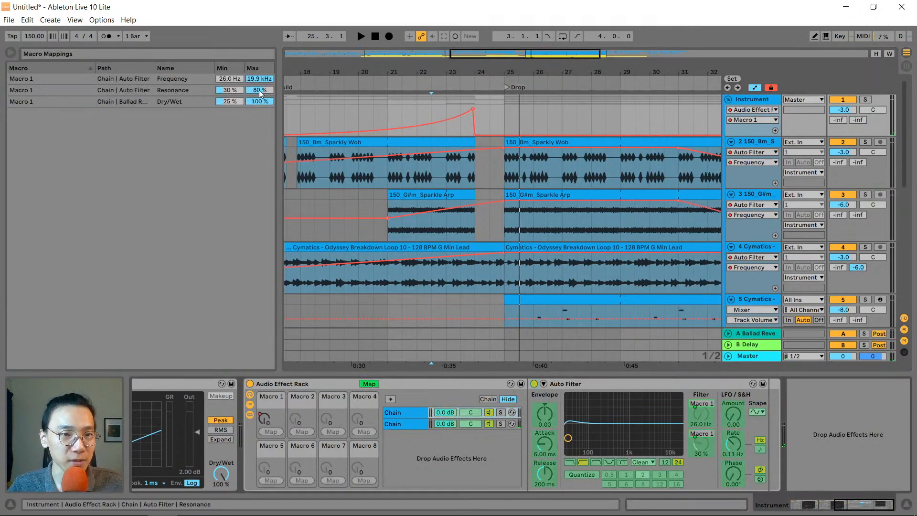
pyautogui.moveTo(259, 90); pyautogui.dragTo(261, 108)
pyautogui.write('70')
pyautogui.press('Return')
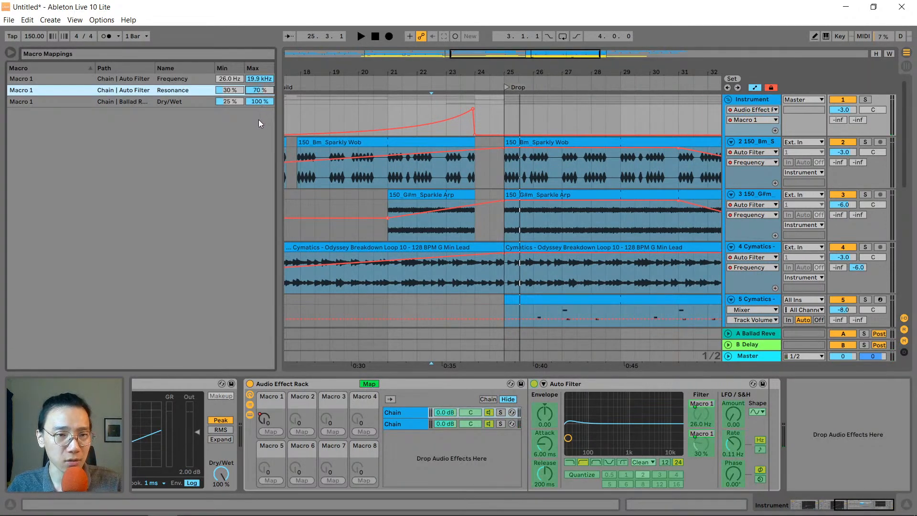
pyautogui.click(259, 79)
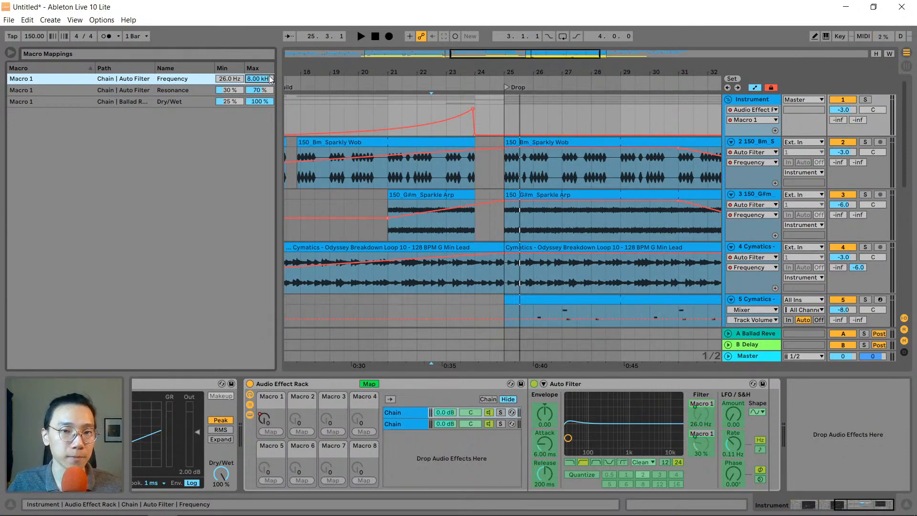
# Replay the end of the build into the Drop to audition the reduced macro ranges
pyautogui.press('space')
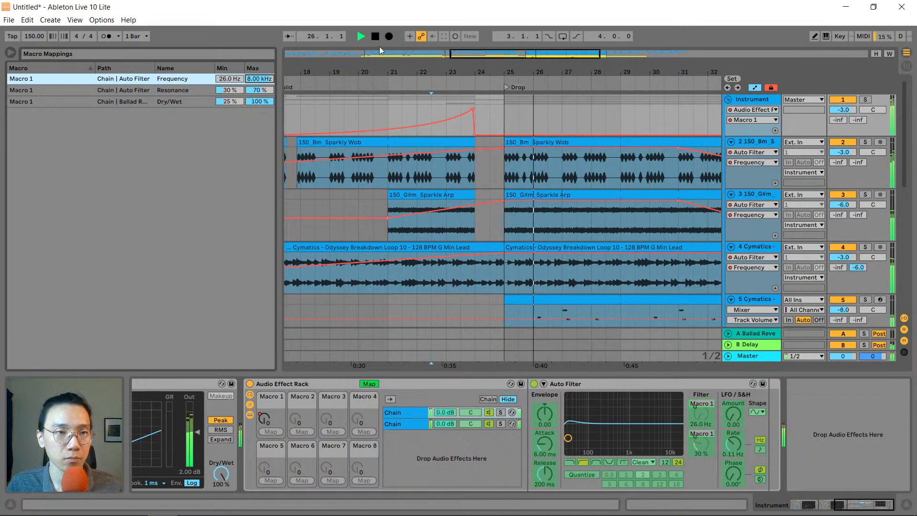
pyautogui.scroll(-2, 620, 121)
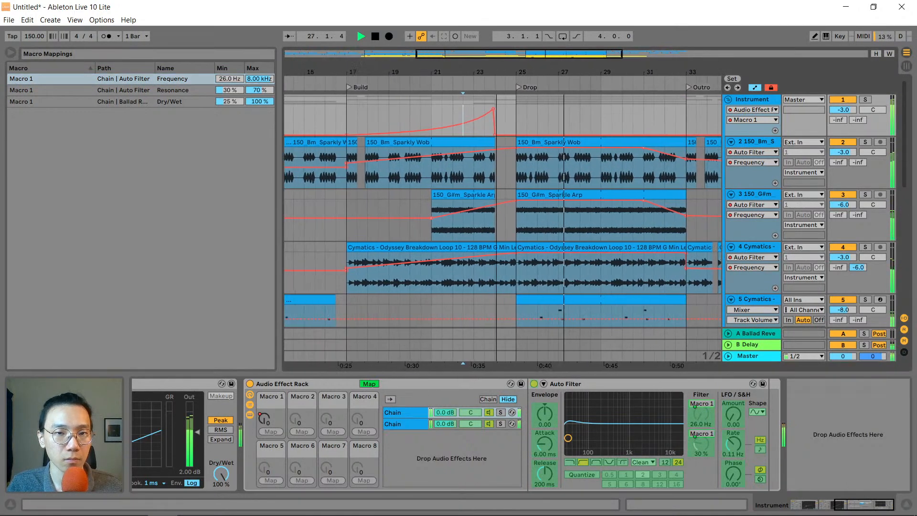
pyautogui.moveTo(496, 72); pyautogui.dragTo(578, 72)
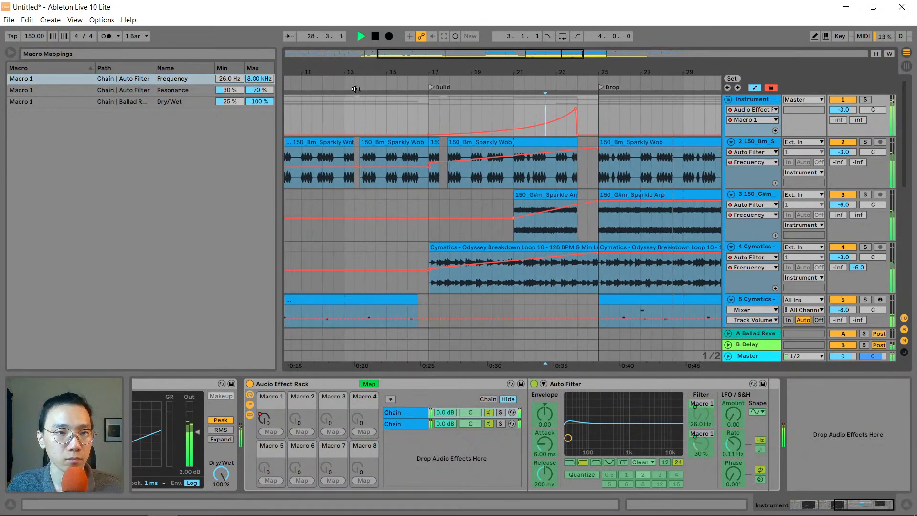
pyautogui.press('space')
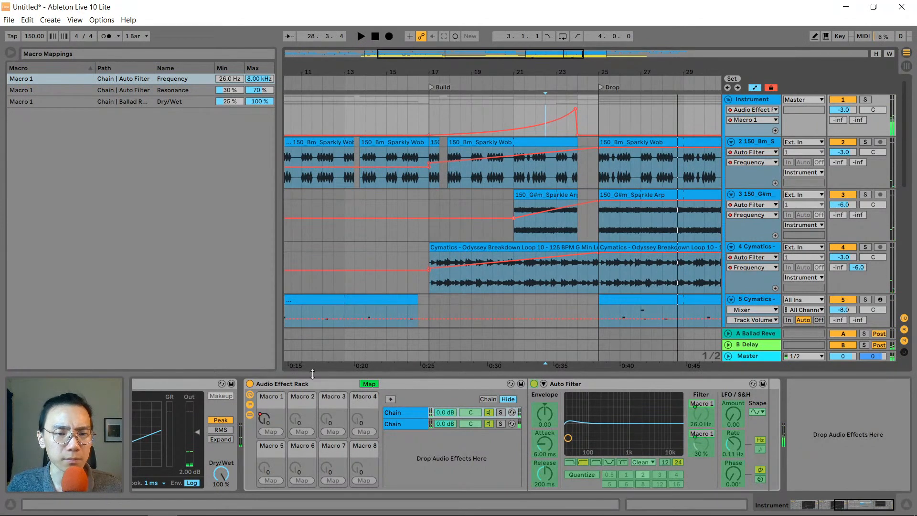
# Finish macro mapping and select the Audio Effect Rack on the Instrument group
pyautogui.click(367, 384)
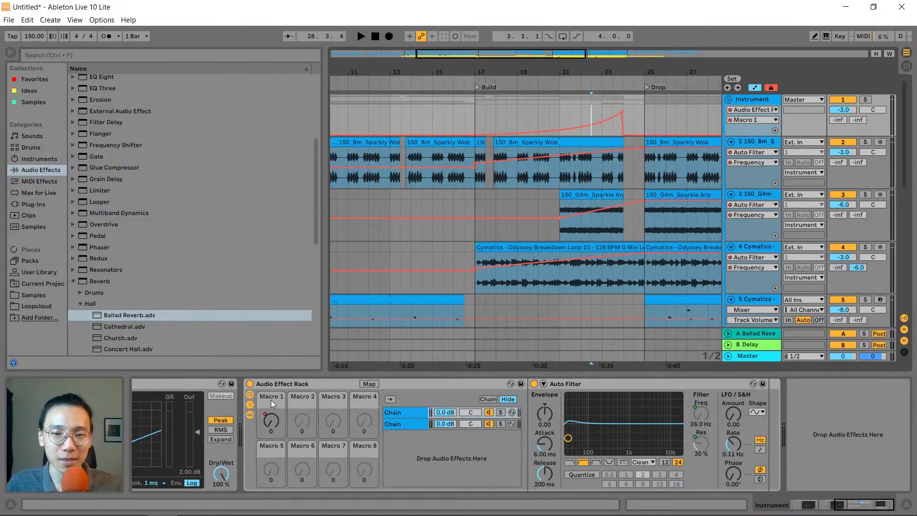
pyautogui.moveTo(587, 69); pyautogui.dragTo(490, 69)
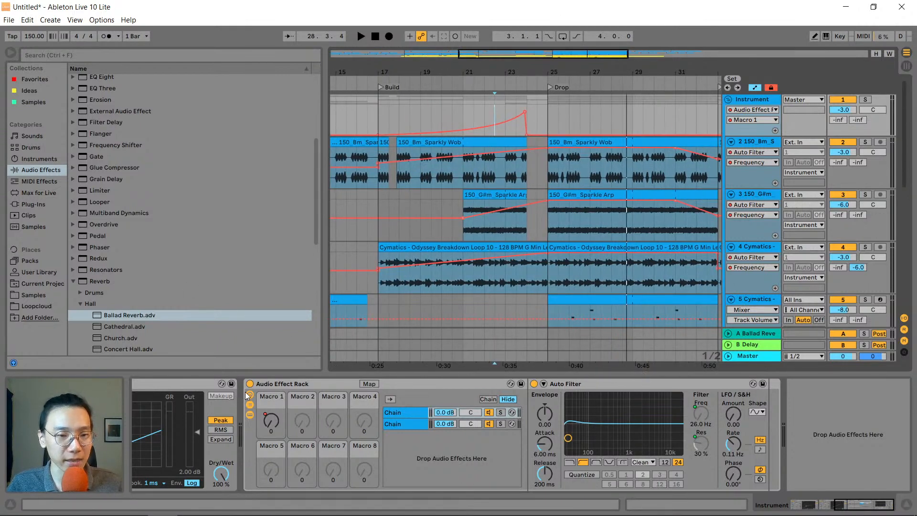
pyautogui.click(262, 384)
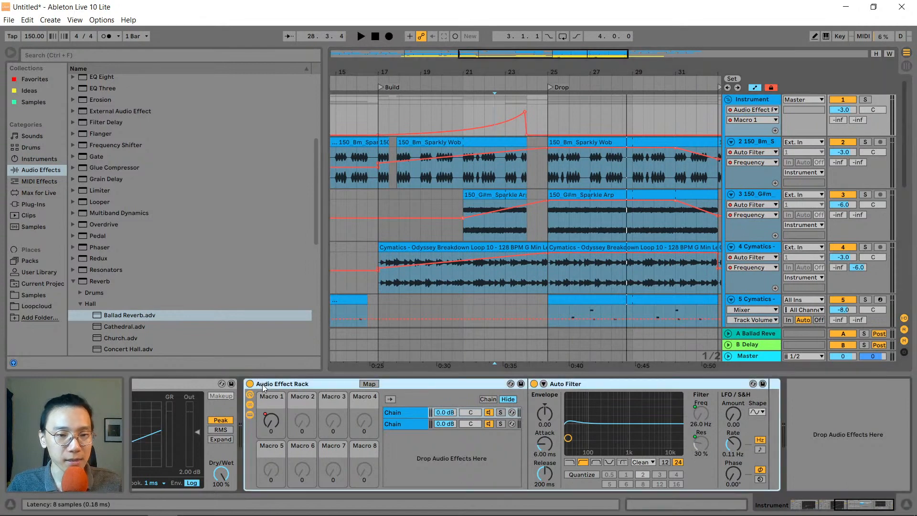
# Replace the Audio Effect Rack on the Instrument group with the Performance & DJ preset Knob 1 Fade to Grey
pyautogui.press('Delete')
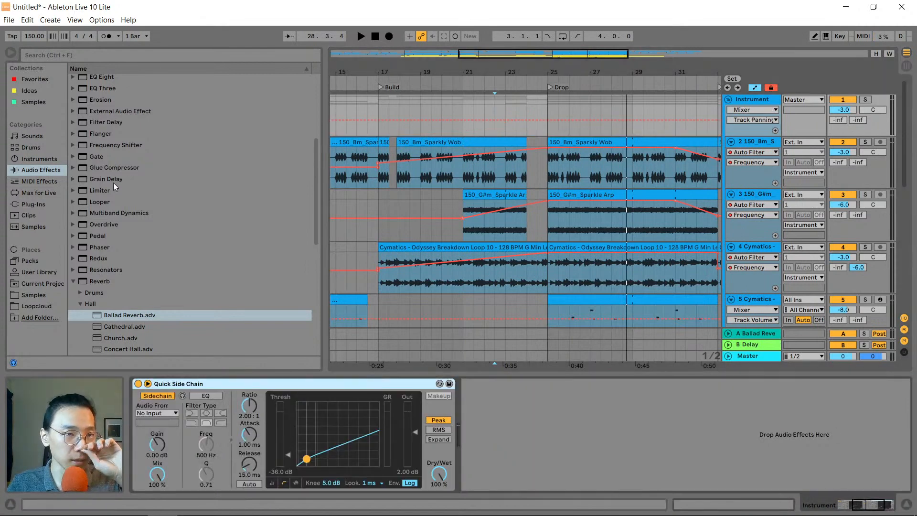
pyautogui.click(53, 159)
pyautogui.click(50, 170)
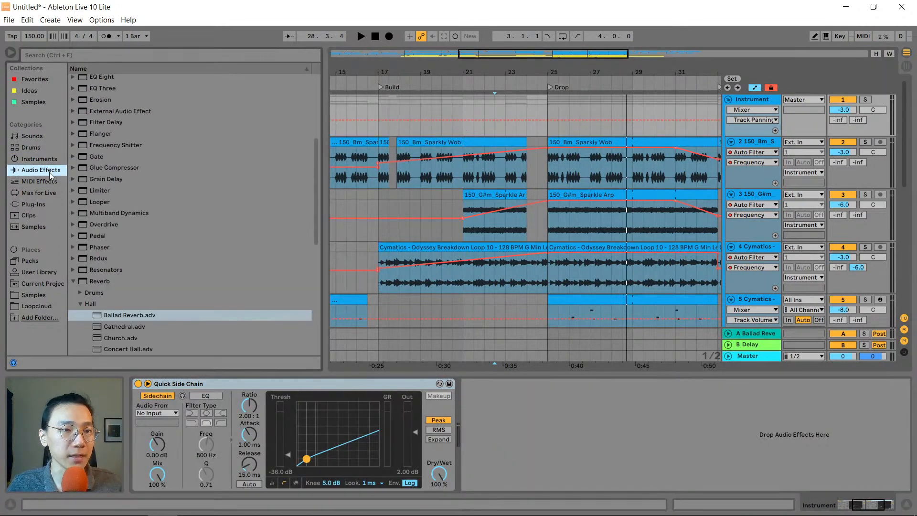
pyautogui.scroll(5, 116, 111)
pyautogui.click(72, 91)
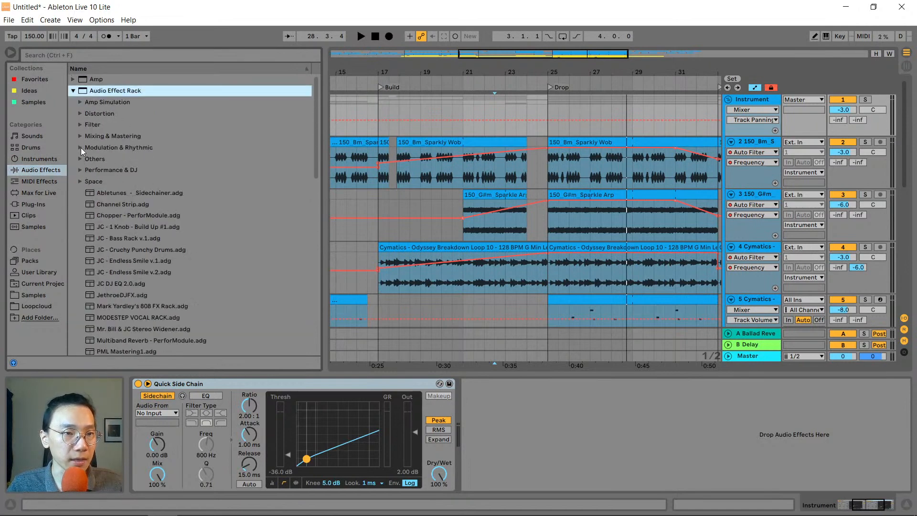
pyautogui.click(80, 168)
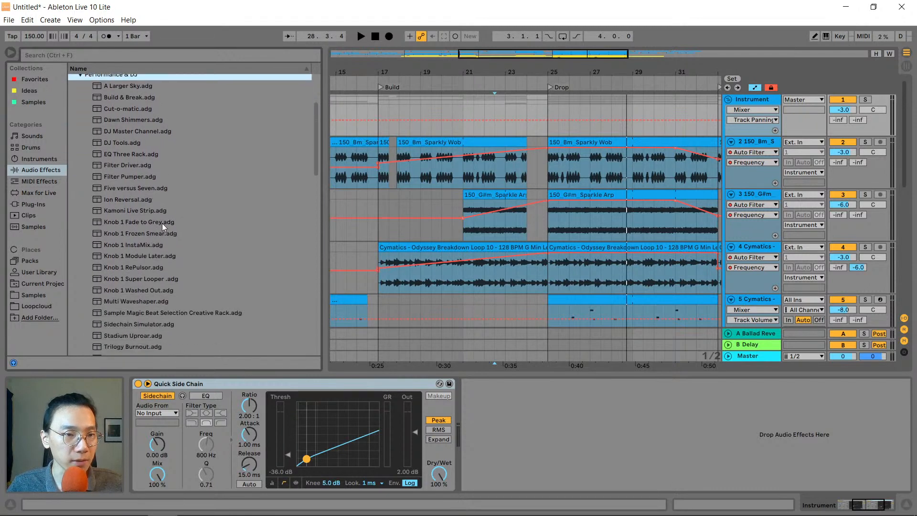
pyautogui.click(160, 222)
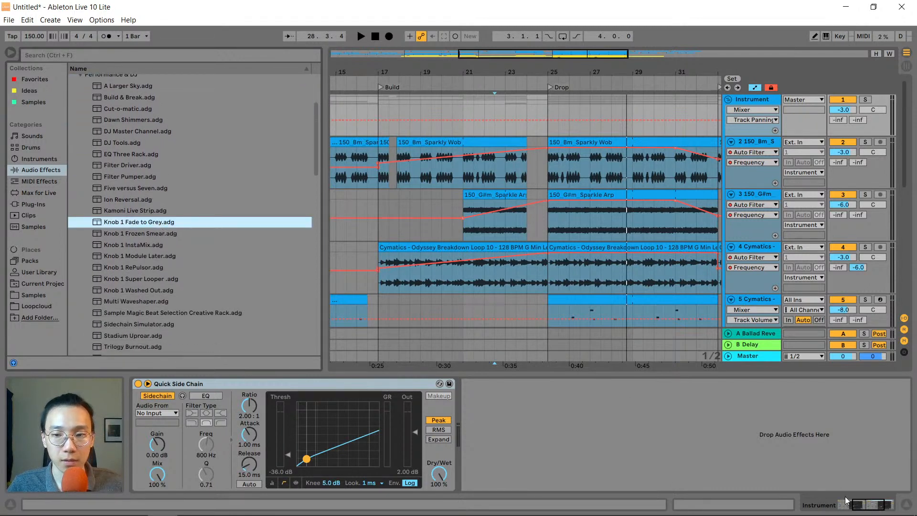
pyautogui.click(846, 501)
pyautogui.click(153, 225)
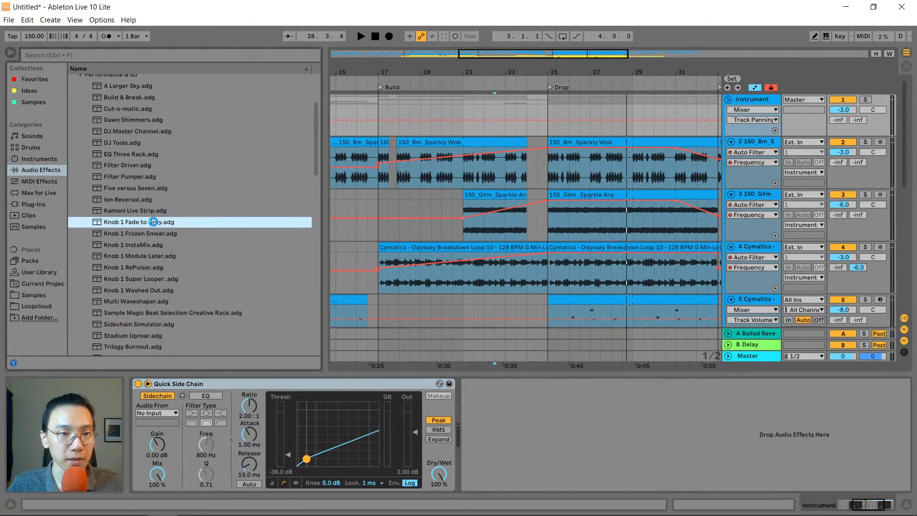
pyautogui.doubleClick(153, 222)
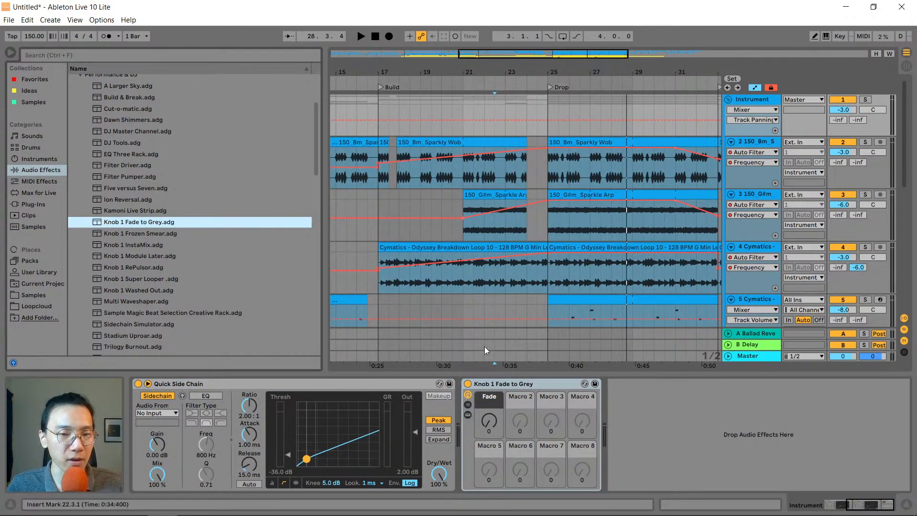
# Automate the Fade macro on the Instrument group with a rise from bar 21 to about bar 24, then audition it into the Drop
pyautogui.click(489, 421)
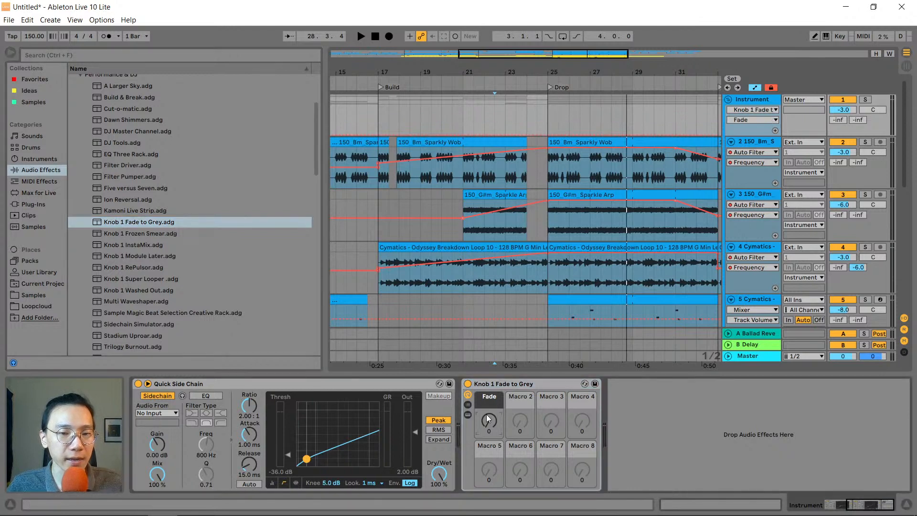
pyautogui.click(527, 135)
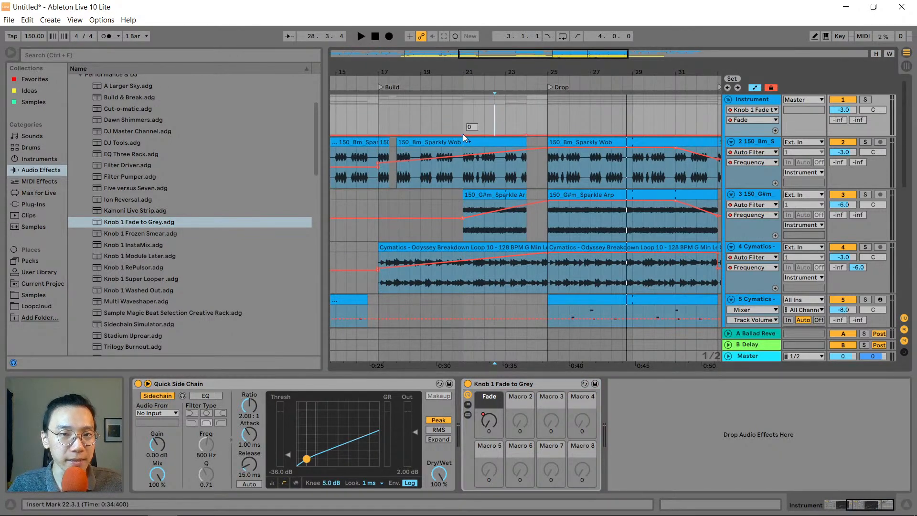
pyautogui.moveTo(519, 133); pyautogui.dragTo(530, 132)
pyautogui.click(468, 116)
pyautogui.press('space')
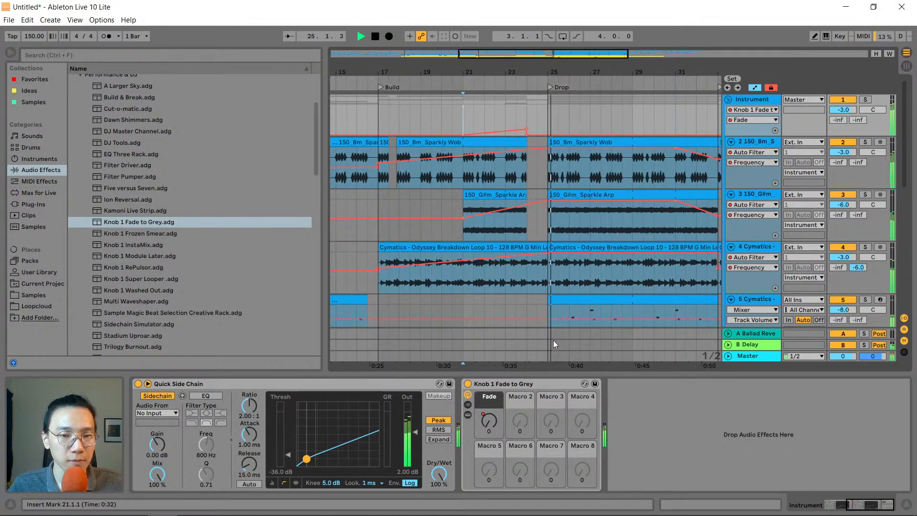
pyautogui.press('space')
# Raise the Fade automation peak near bar 24 in two stages with a curved rise, replaying the build into the Drop each time
pyautogui.moveTo(528, 127); pyautogui.dragTo(528, 121)
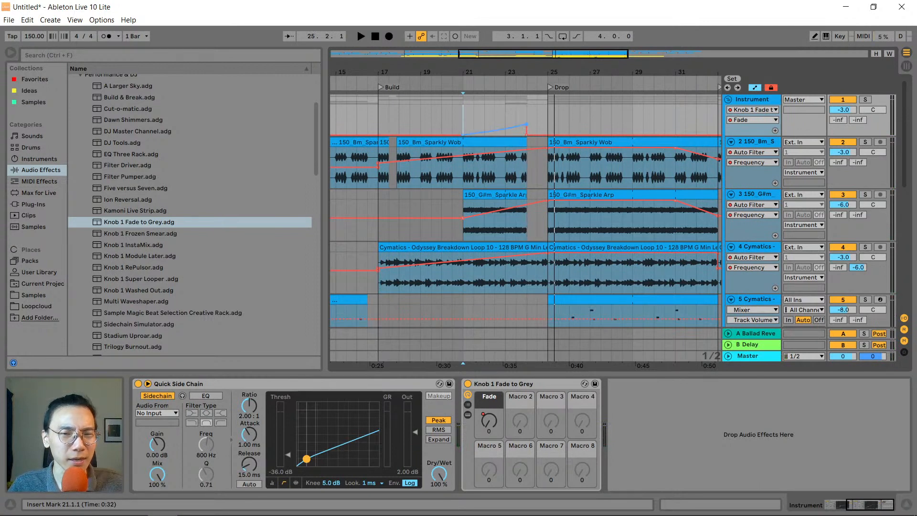
pyautogui.click(469, 119)
pyautogui.press('space')
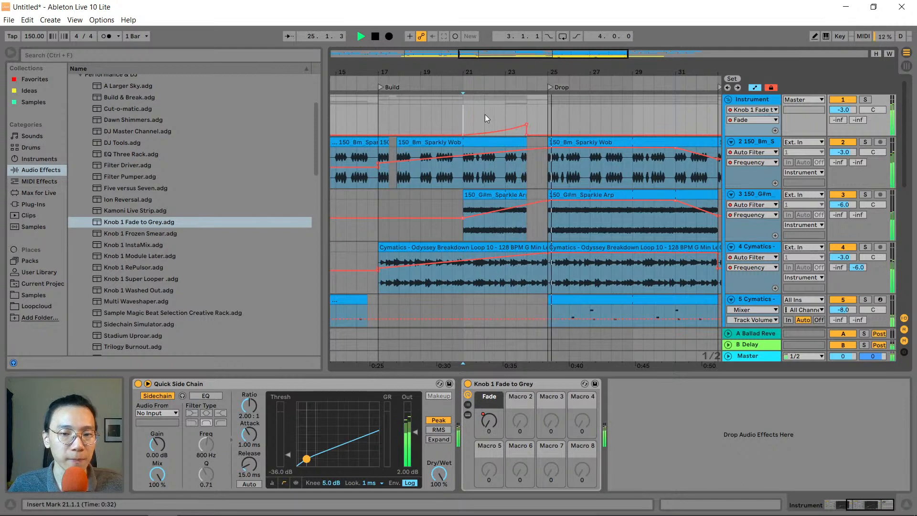
pyautogui.press('space')
pyautogui.moveTo(526, 124); pyautogui.dragTo(526, 116)
pyautogui.click(480, 113)
pyautogui.press('space')
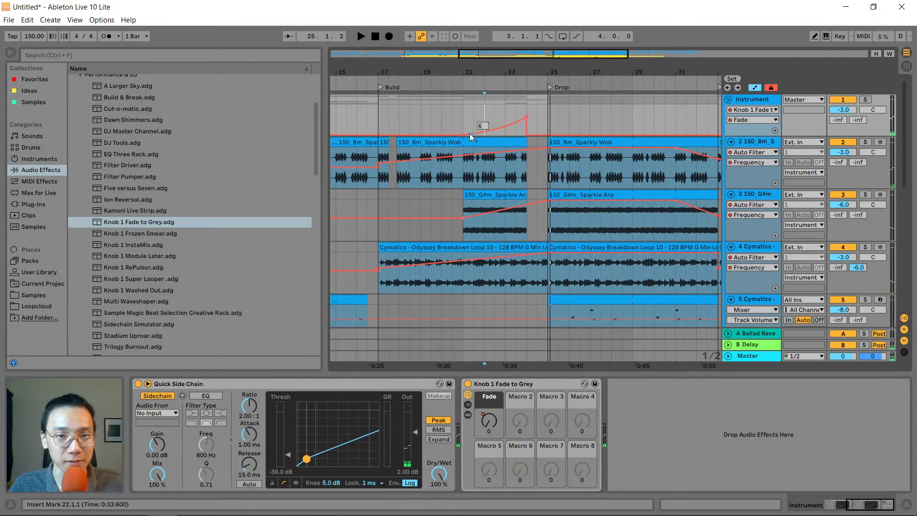
# Move the start of the Fade automation rise back to bar 19 and replay from the Build marker into the Drop
pyautogui.moveTo(462, 135); pyautogui.dragTo(420, 135)
pyautogui.click(375, 124)
pyautogui.press('space')
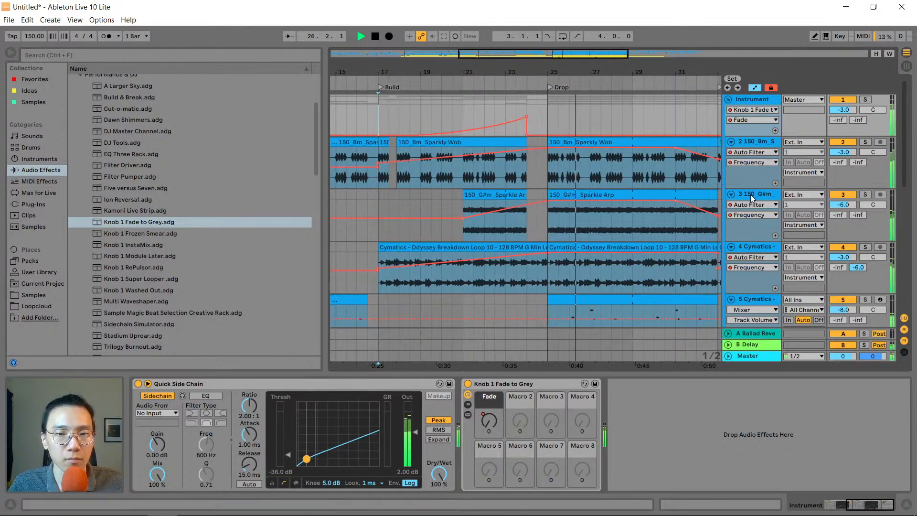
pyautogui.press('space')
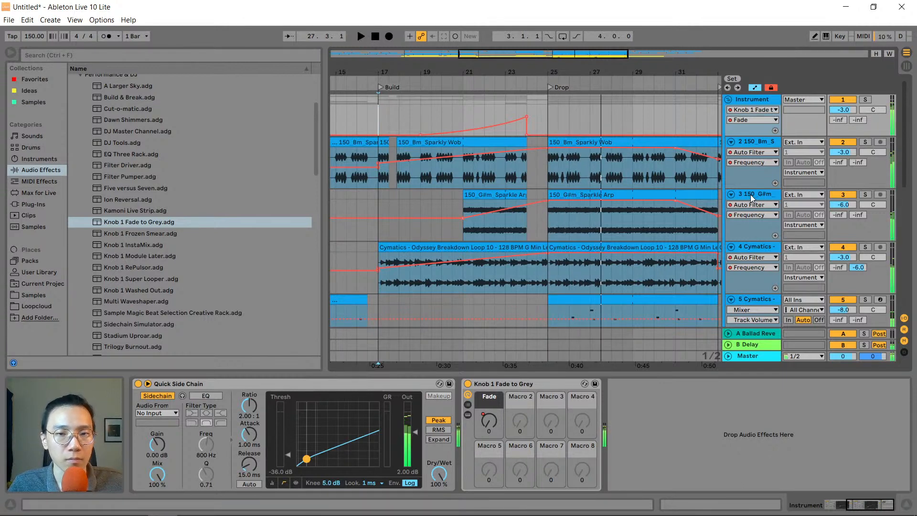
# Add the TaS-X AutoPan preset from the Beijaflor Software VST3 plug-ins to the Sparkle Arp track
pyautogui.click(750, 194)
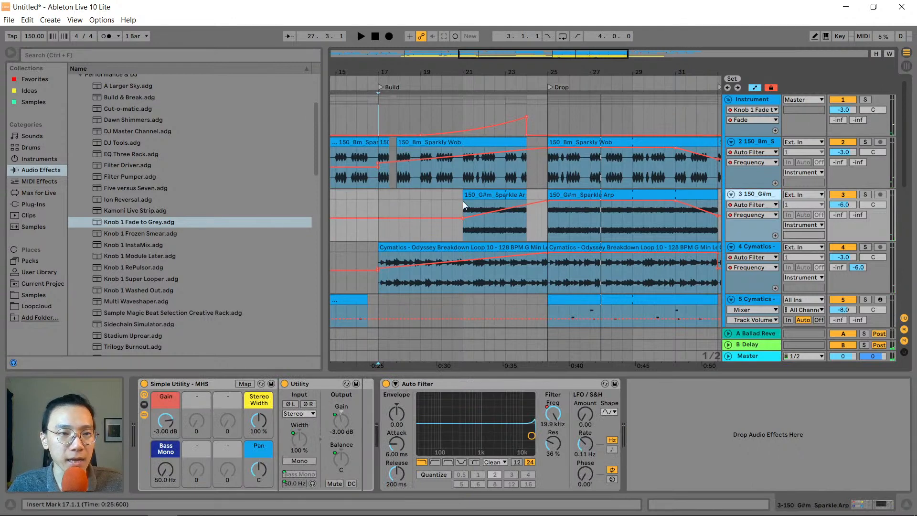
pyautogui.click(43, 204)
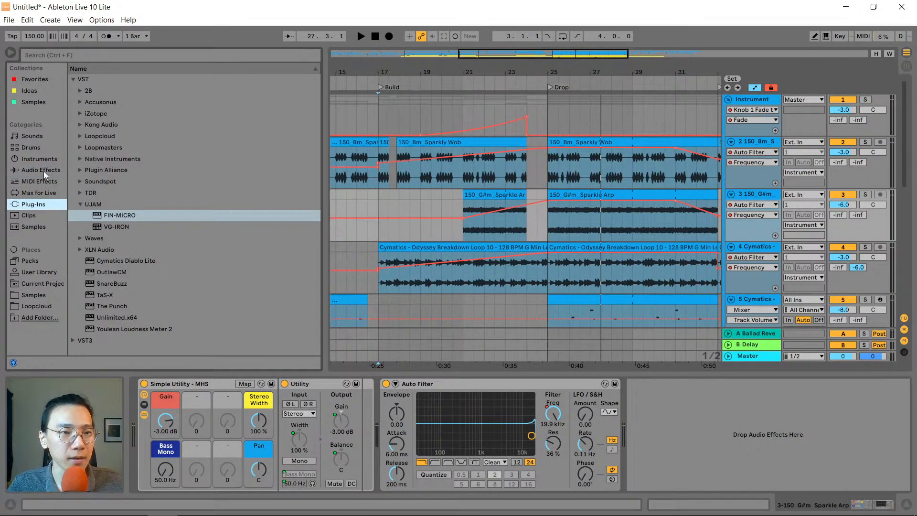
pyautogui.click(79, 202)
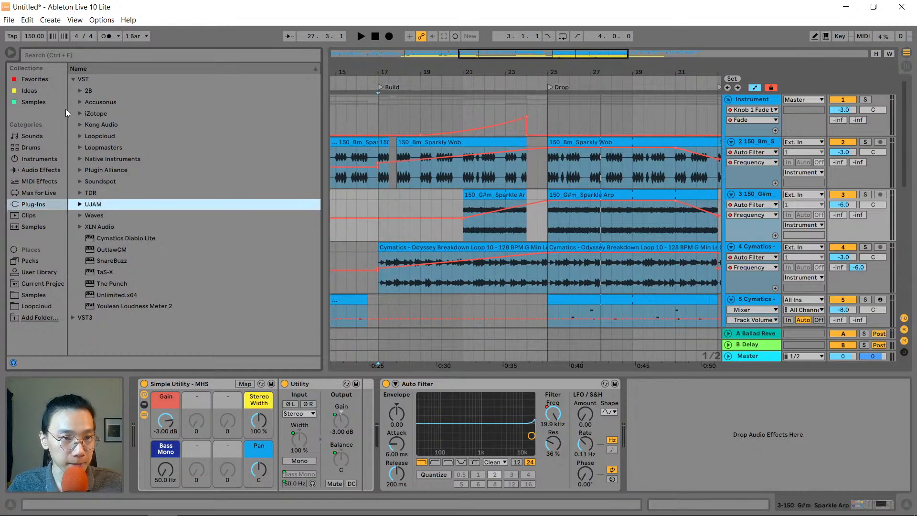
pyautogui.click(72, 318)
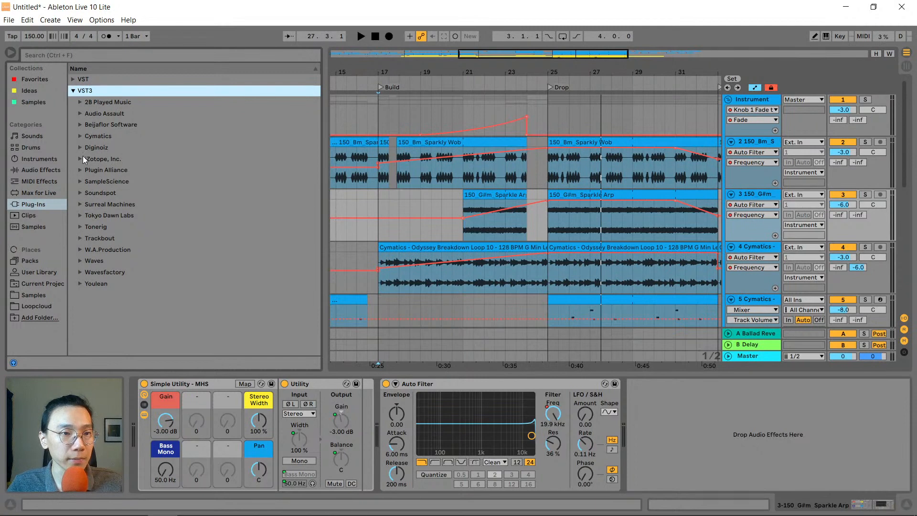
pyautogui.click(80, 125)
pyautogui.doubleClick(139, 160)
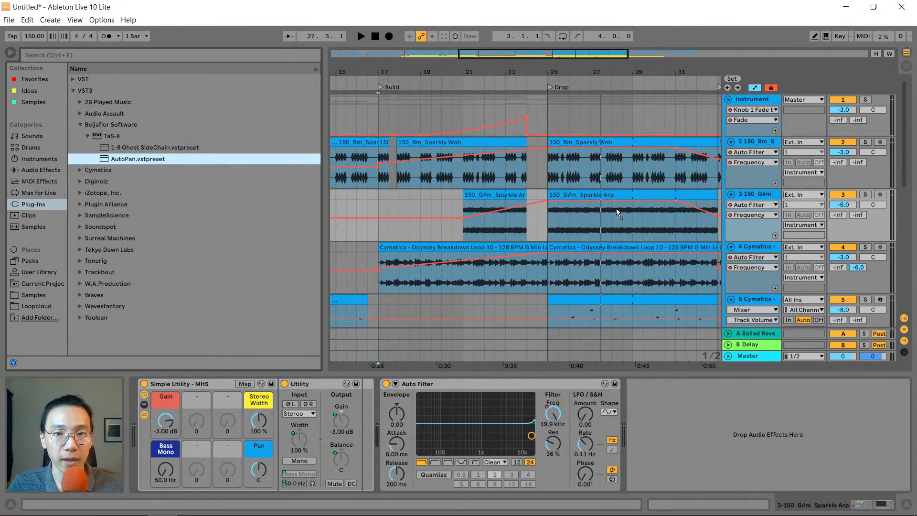
# Try a TaS-X Depth of 0.8 on the Sparkle Arp track
pyautogui.moveTo(56, 151); pyautogui.dragTo(73, 119)
pyautogui.click(64, 164)
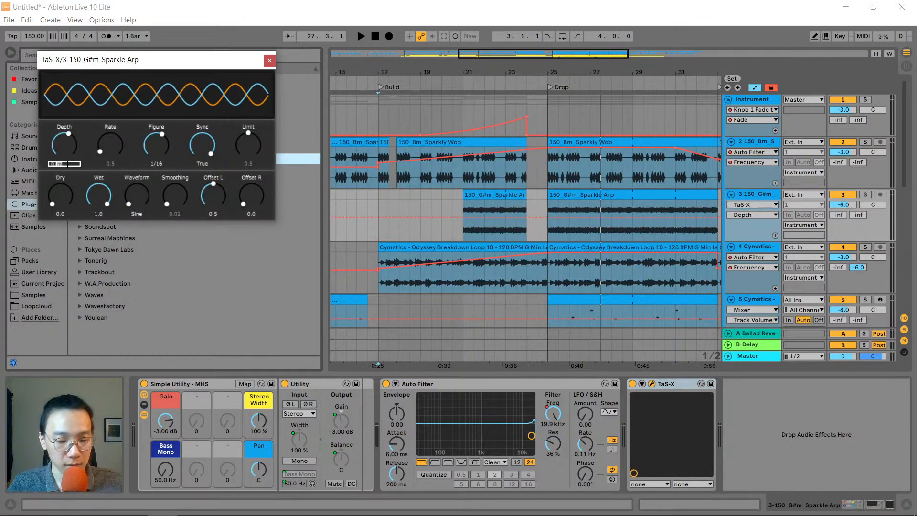
pyautogui.press('Return')
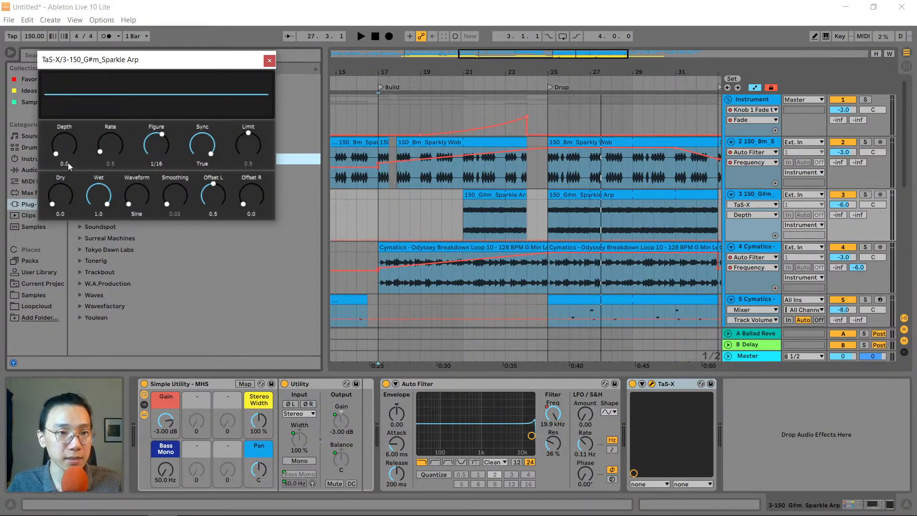
pyautogui.write('0.8')
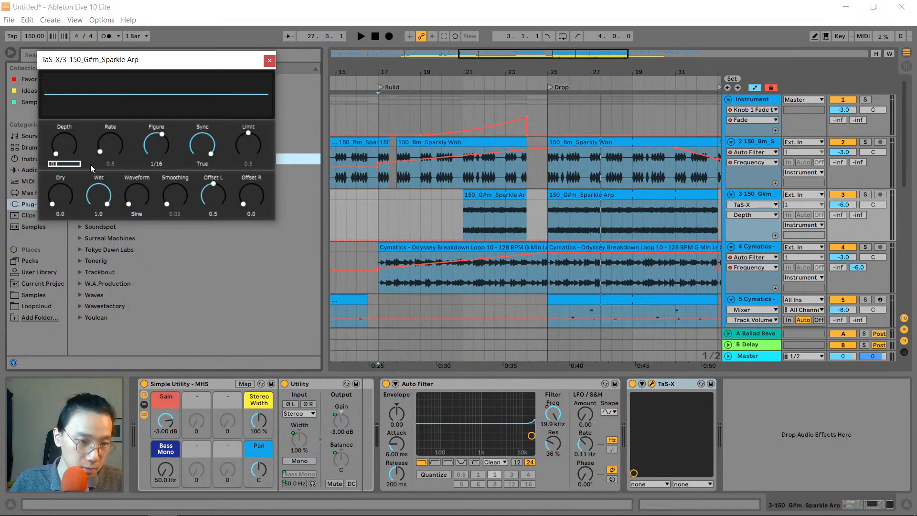
pyautogui.press('Return')
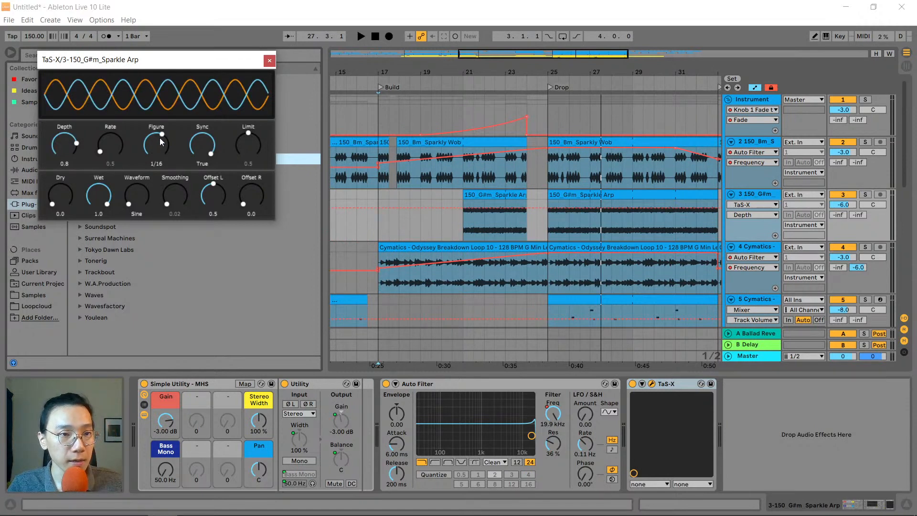
# Solo the Sparkle Arp track and audition its auto-panning from the start of the Drop
pyautogui.press('space')
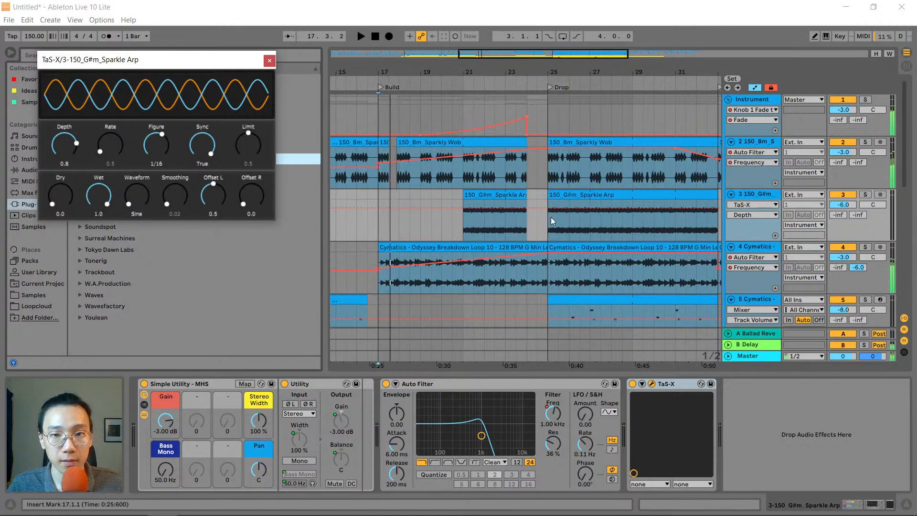
pyautogui.click(568, 194)
pyautogui.press('space')
pyautogui.click(865, 195)
pyautogui.press('space')
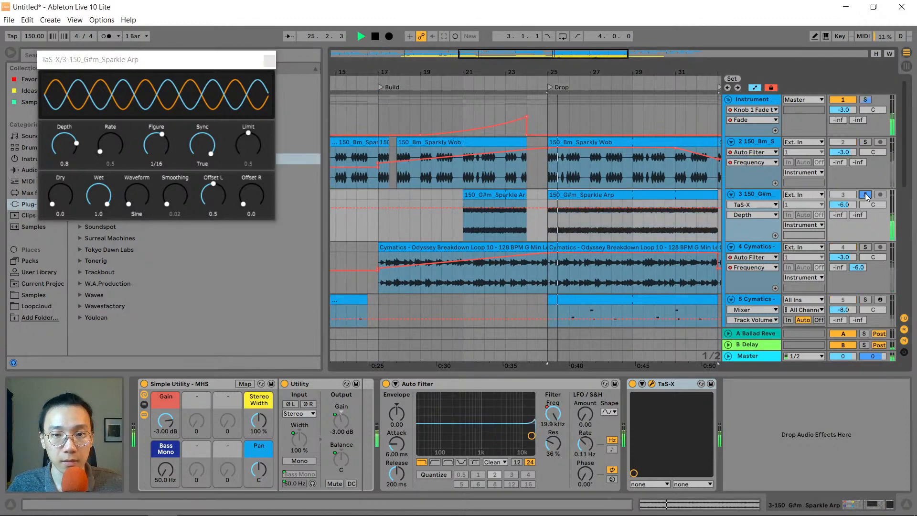
pyautogui.press('space')
# Set the Sparkle Arp's TaS-X Figure to 1/8, audition the slower panning, and set Depth to 0.5
pyautogui.click(161, 135)
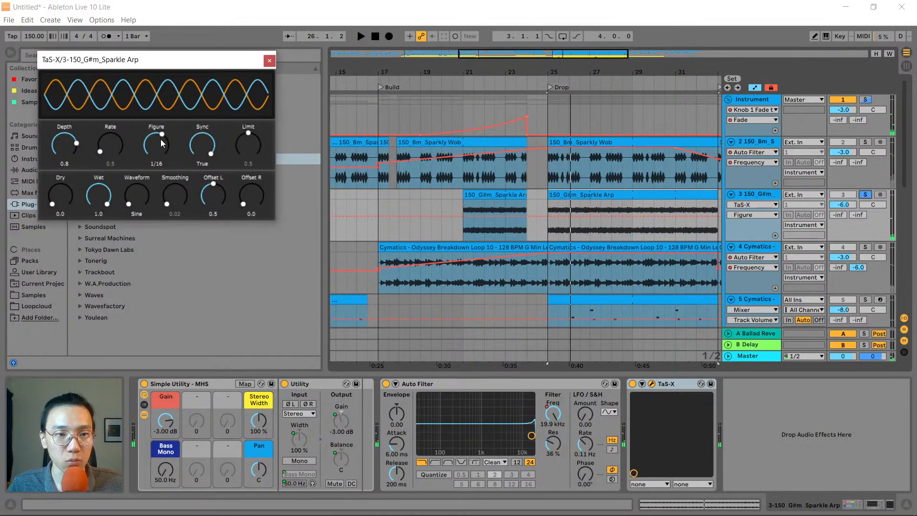
pyautogui.moveTo(168, 137)
pyautogui.mouseDown()
pyautogui.moveTo(167, 153)
pyautogui.moveTo(152, 134)
pyautogui.mouseUp()
pyautogui.press('space')
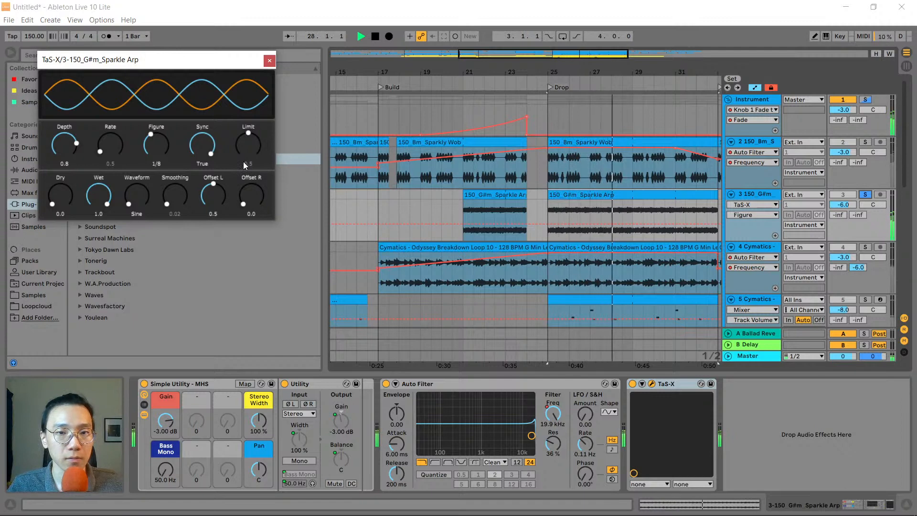
pyautogui.press('space')
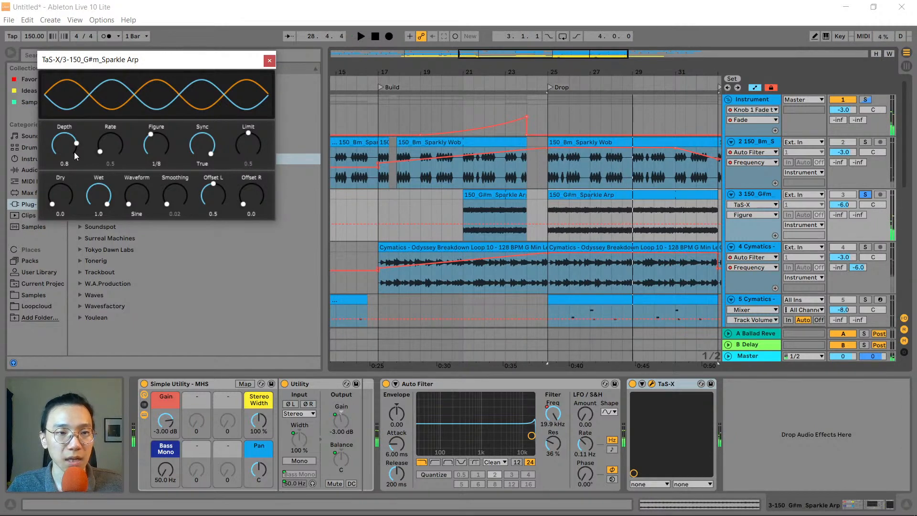
pyautogui.doubleClick(64, 163)
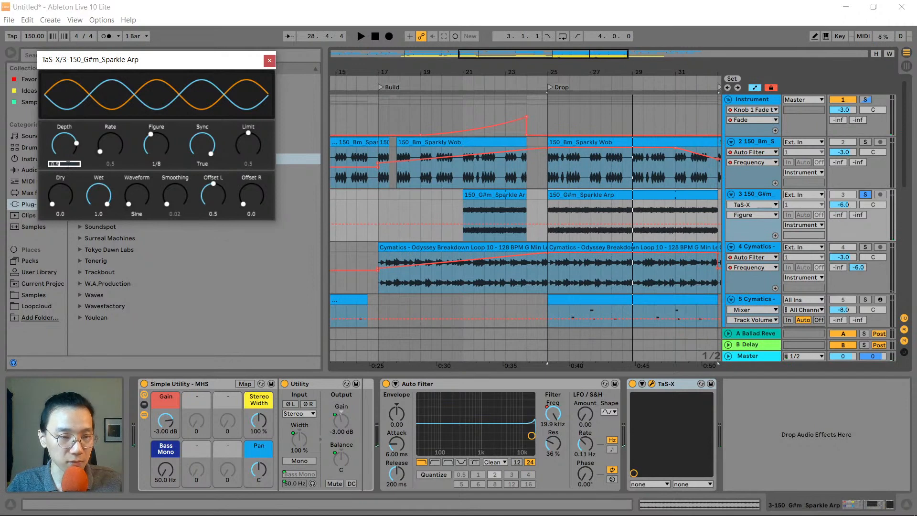
pyautogui.press('Return')
# Add the TaS-X AutoPan effect to the Beat 1 var Hats track, set its Figure to 1/8, and close the plug-in window
pyautogui.scroll(-2, 654, 271)
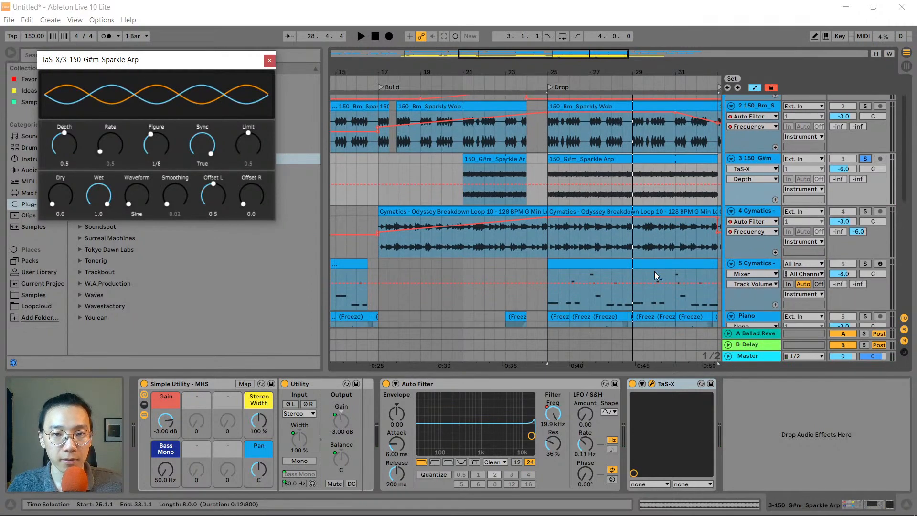
pyautogui.scroll(-5, 654, 271)
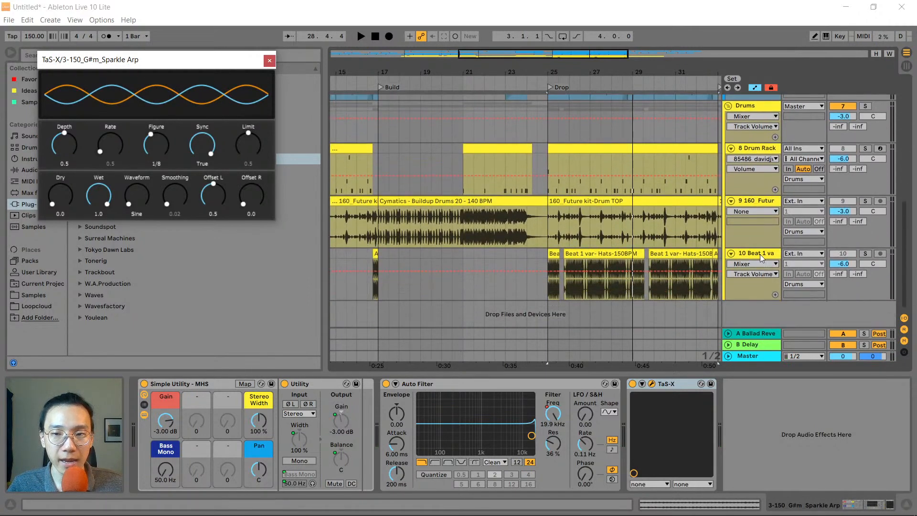
pyautogui.click(760, 255)
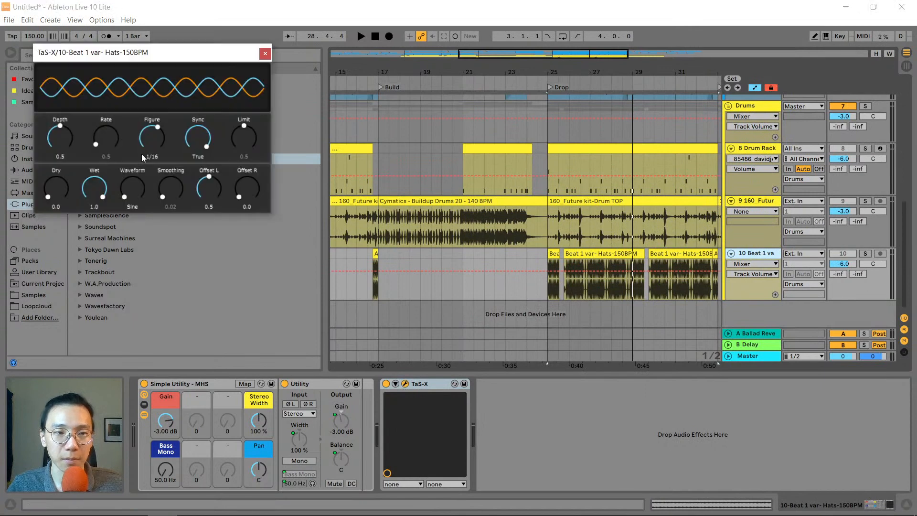
pyautogui.moveTo(156, 136)
pyautogui.mouseDown()
pyautogui.moveTo(153, 144)
pyautogui.moveTo(145, 122)
pyautogui.mouseUp()
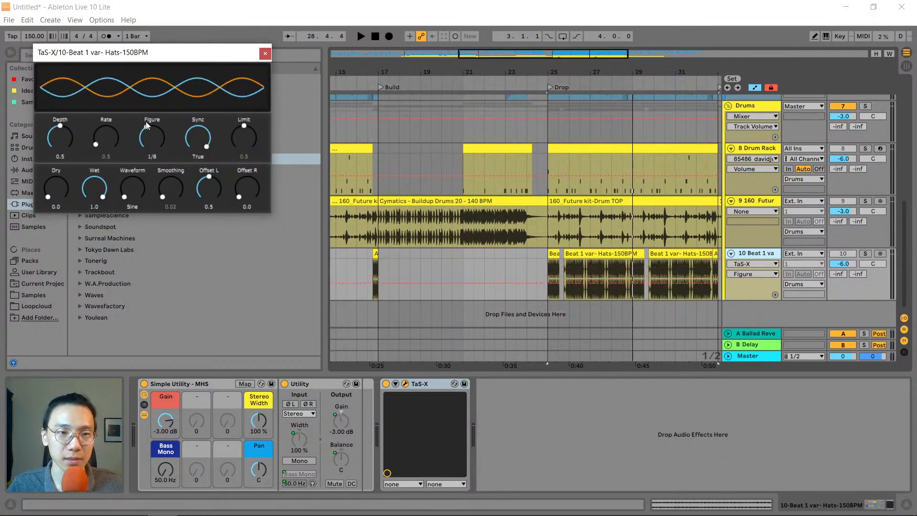
pyautogui.click(265, 53)
# Solo the Beat 1 var Hats track and audition its auto-panning from the start of the Drop
pyautogui.click(549, 153)
pyautogui.press('space')
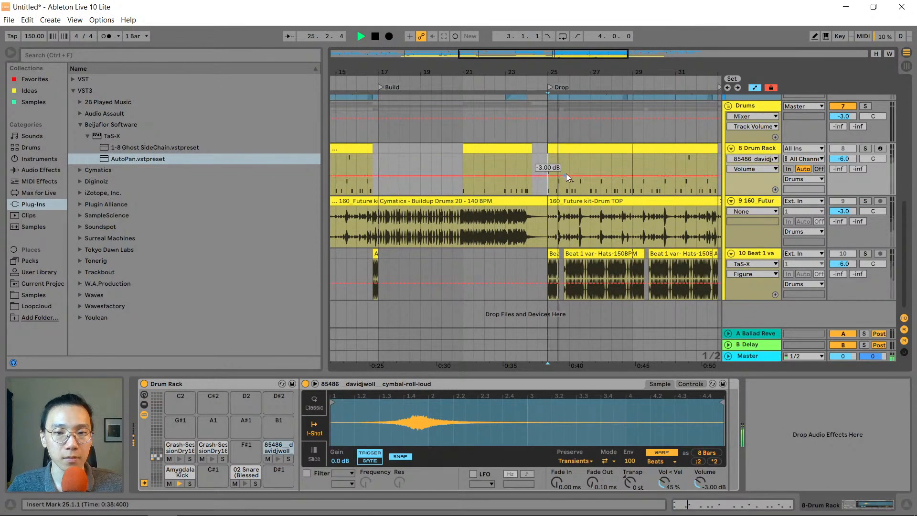
pyautogui.click(864, 253)
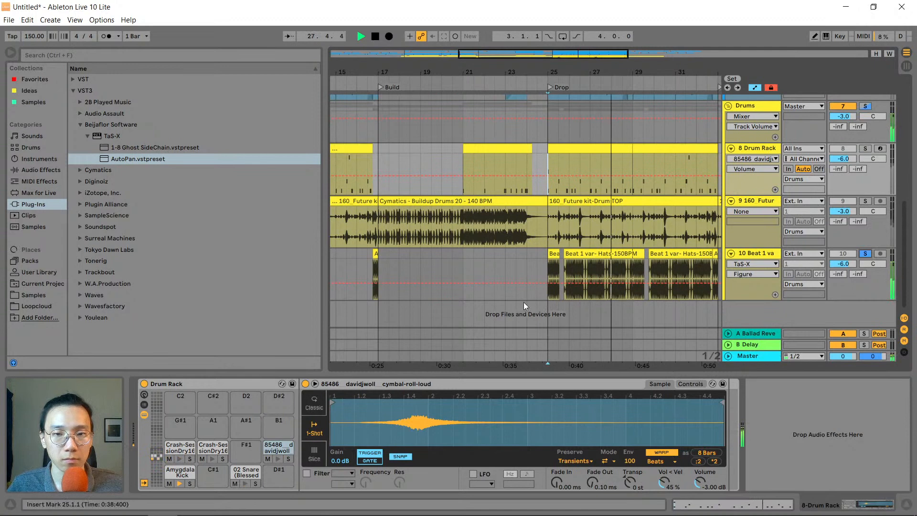
pyautogui.press('space')
# Open the Hats track's TaS-X plug-in and reverse its panning by setting Offset L to 0.0 and Offset R to 0.5
pyautogui.click(762, 253)
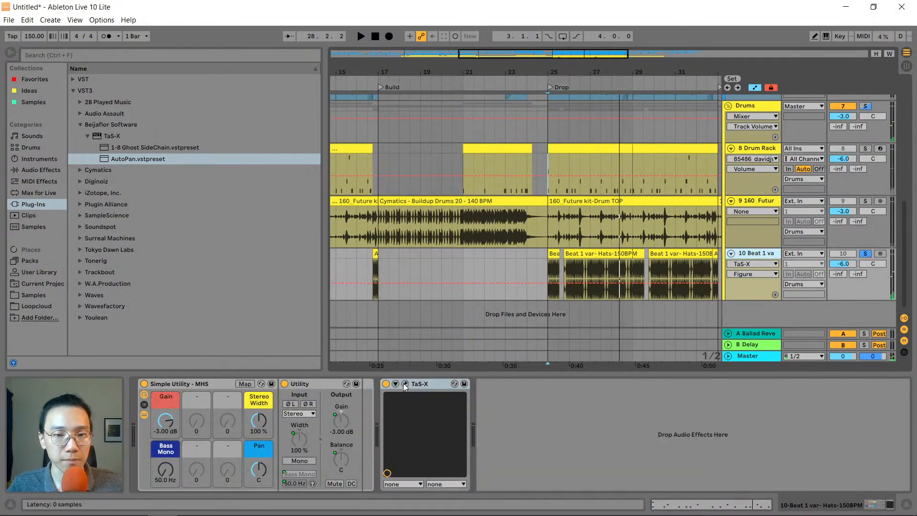
pyautogui.click(405, 384)
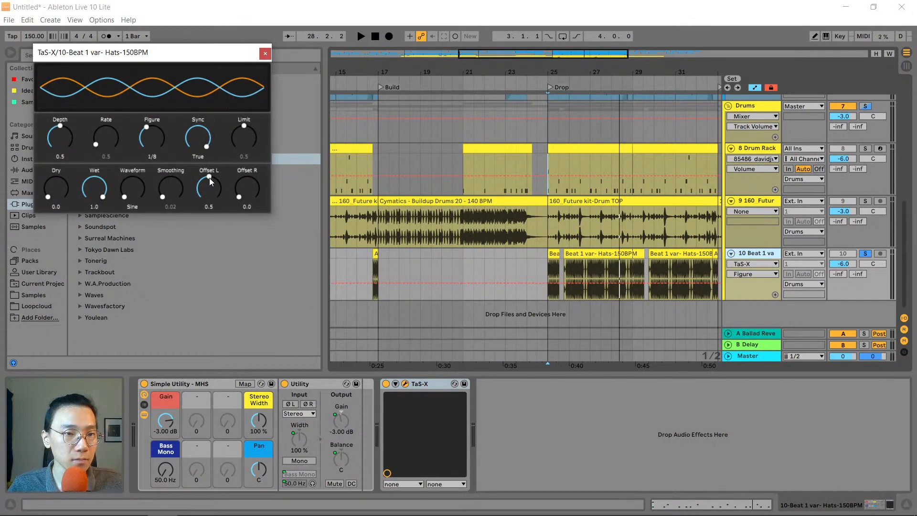
pyautogui.moveTo(209, 178); pyautogui.dragTo(209, 180)
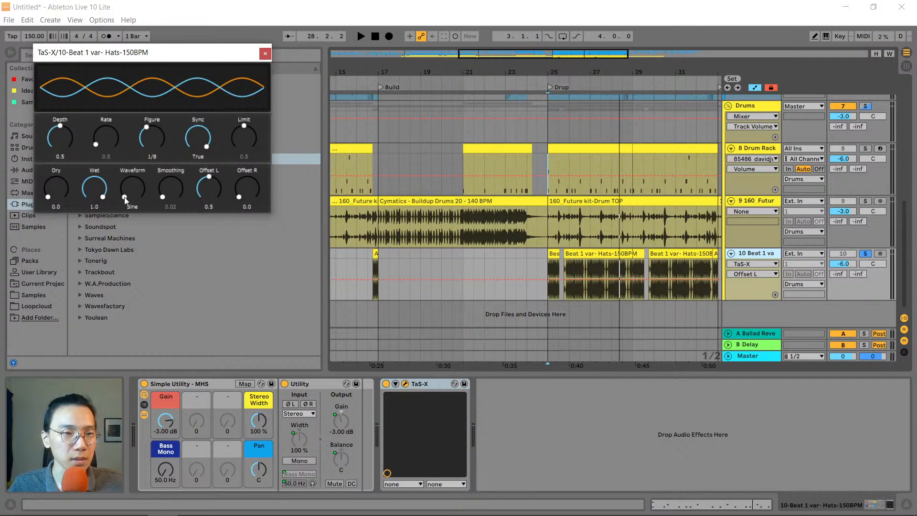
pyautogui.moveTo(238, 197); pyautogui.dragTo(242, 166)
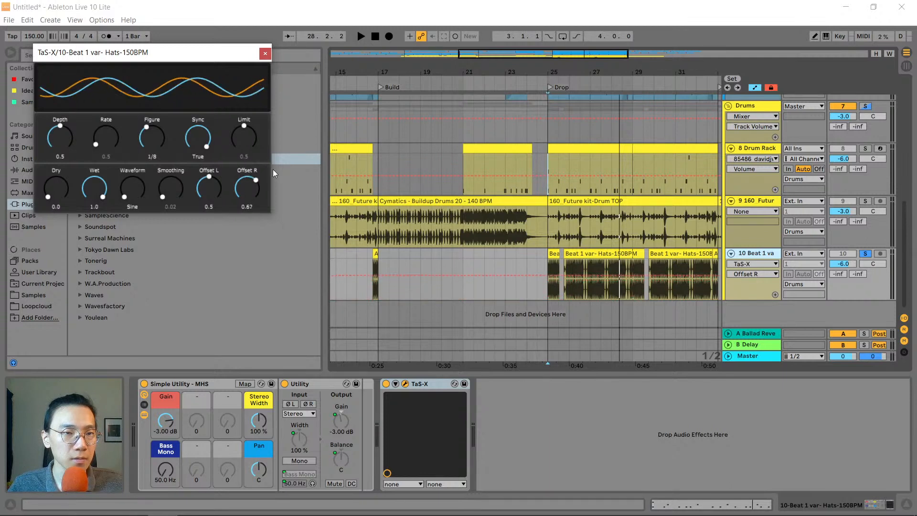
pyautogui.moveTo(271, 253); pyautogui.dragTo(182, 276)
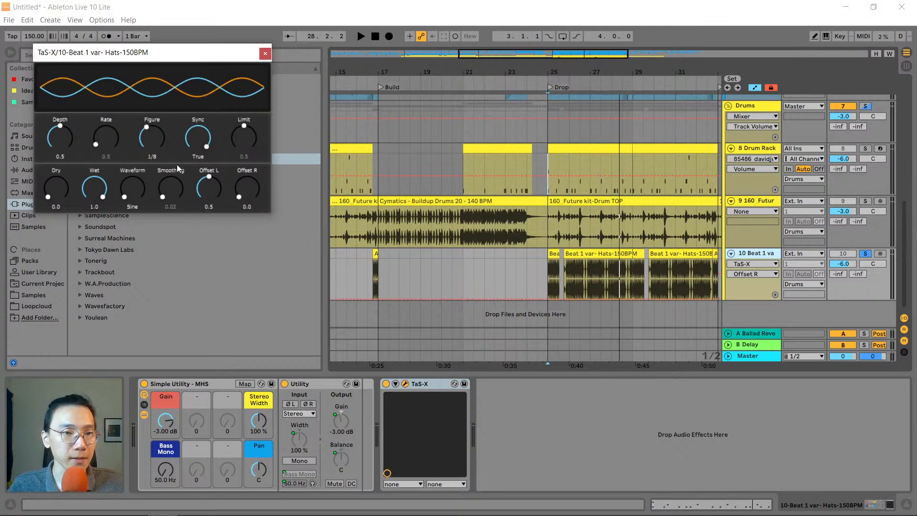
pyautogui.moveTo(207, 178); pyautogui.dragTo(242, 154)
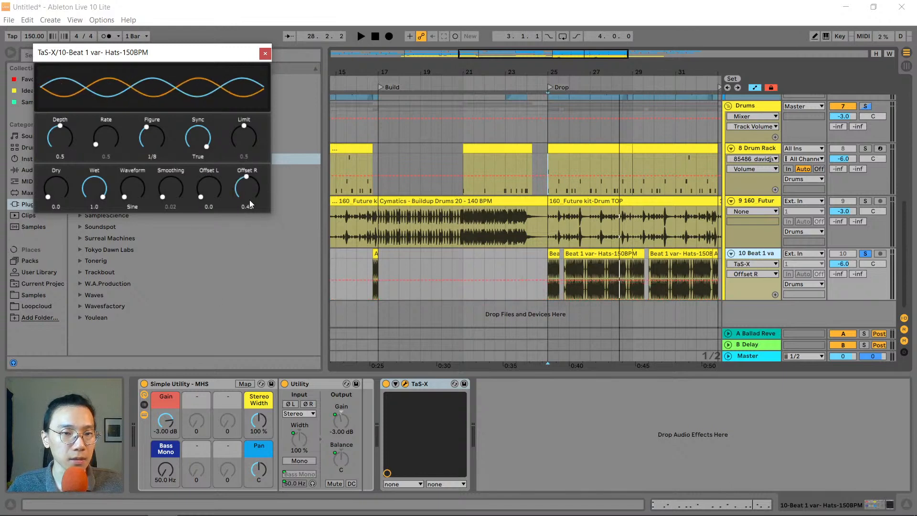
pyautogui.click(250, 206)
pyautogui.write('0.')
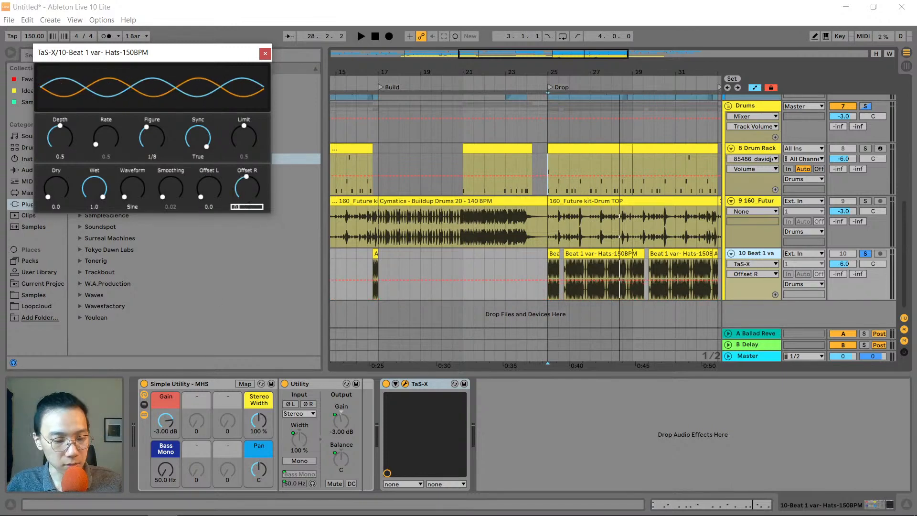
pyautogui.write('5')
pyautogui.press('Return')
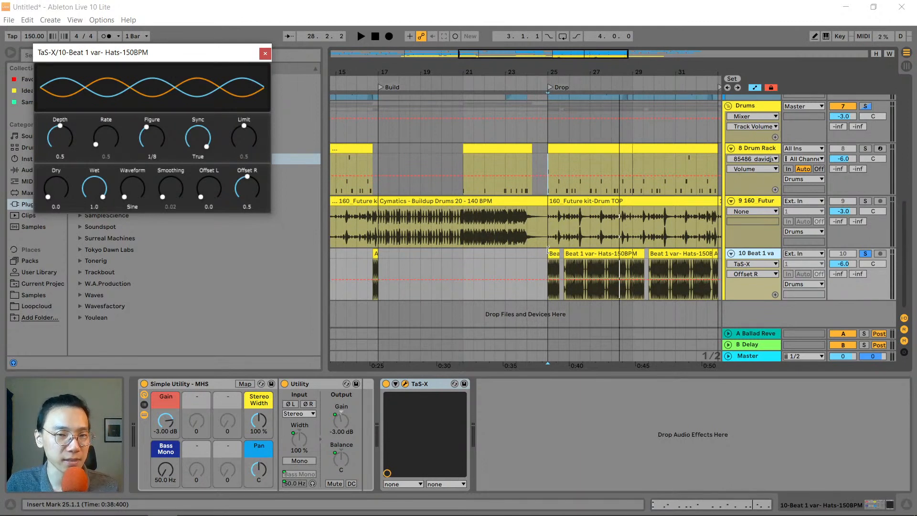
# Unsolo the Hats track and audition the full mix from the start of the Drop
pyautogui.click(864, 253)
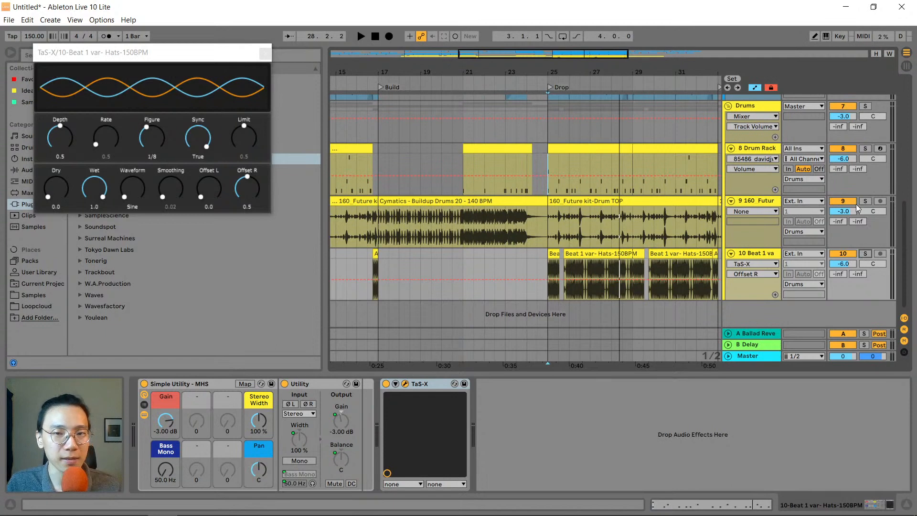
pyautogui.press('space')
pyautogui.moveTo(560, 71); pyautogui.dragTo(561, 61)
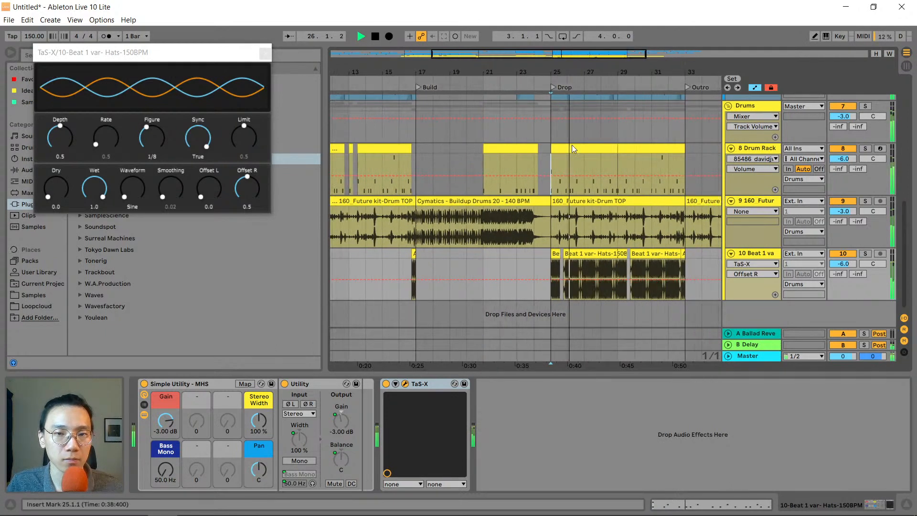
pyautogui.scroll(8, 572, 148)
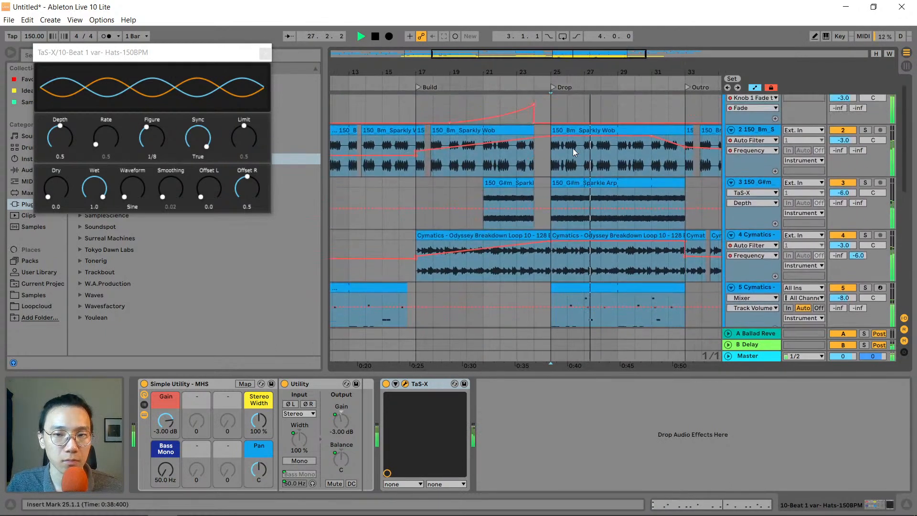
pyautogui.press('space')
# Set the TaS-X Depth on the Sparkle Arp track to 0.3
pyautogui.click(752, 183)
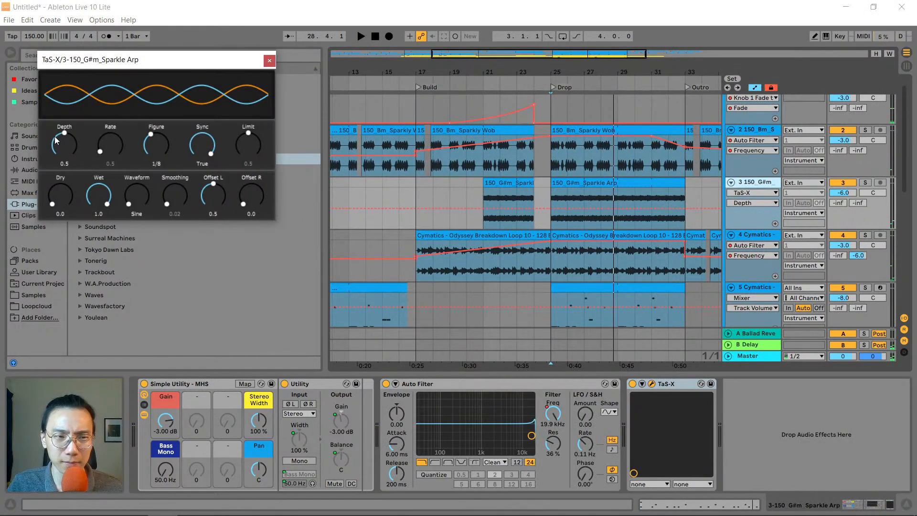
pyautogui.moveTo(61, 134); pyautogui.dragTo(56, 141)
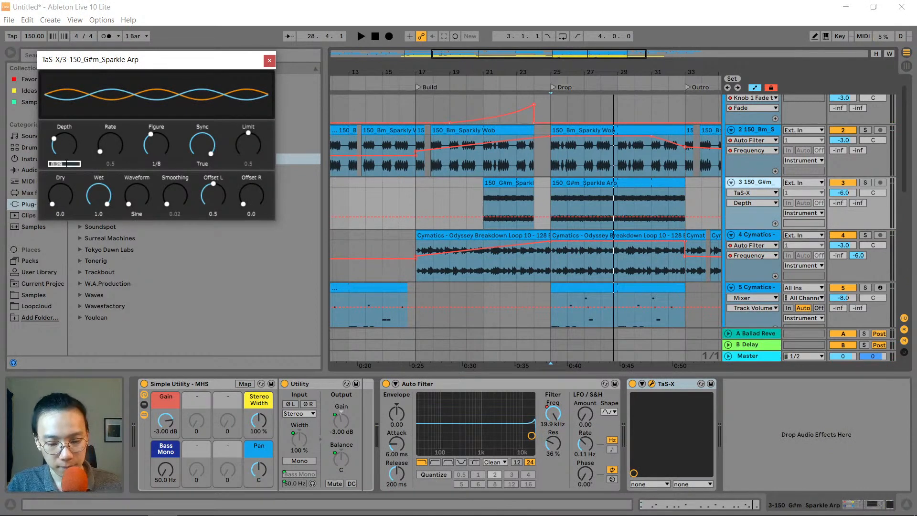
pyautogui.click(66, 164)
pyautogui.write('0.3')
pyautogui.press('Return')
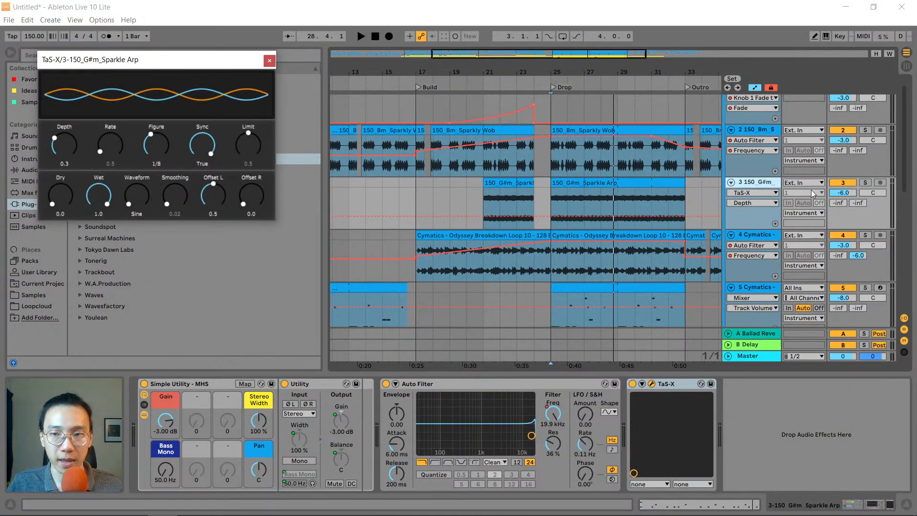
# Set the Sparkle Arp track volume to -3 dB and close its TaS-X window
pyautogui.click(841, 192)
pyautogui.write('-3')
pyautogui.press('Return')
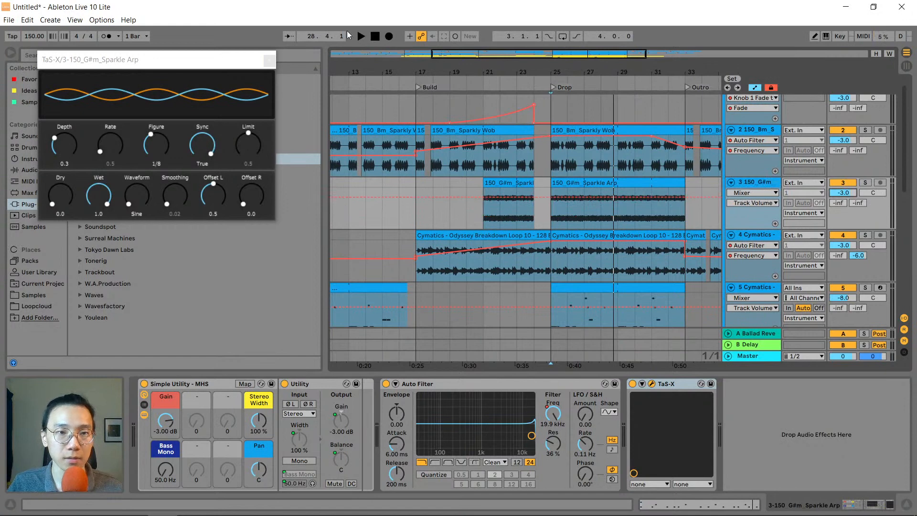
pyautogui.click(268, 60)
# Audition the Drop with the adjusted Sparkle Arp, and display the Instrument group's devices
pyautogui.press('space')
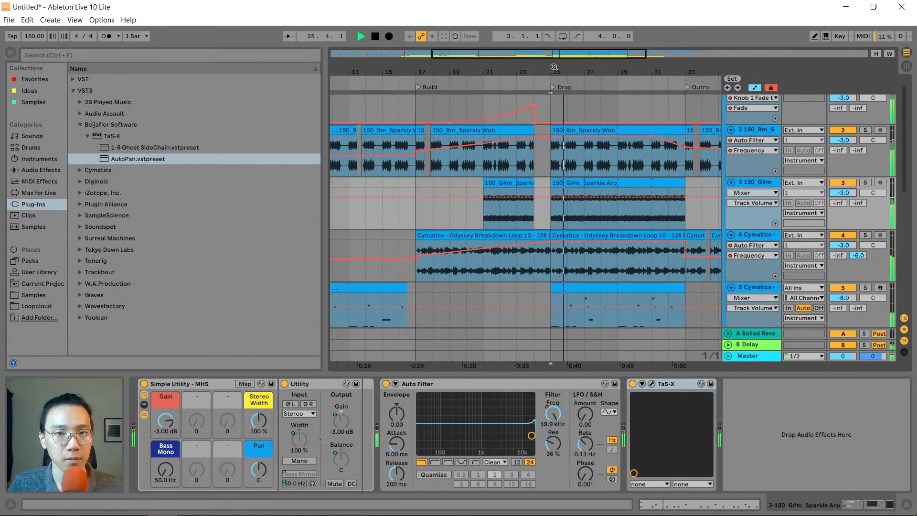
pyautogui.scroll(1, 630, 189)
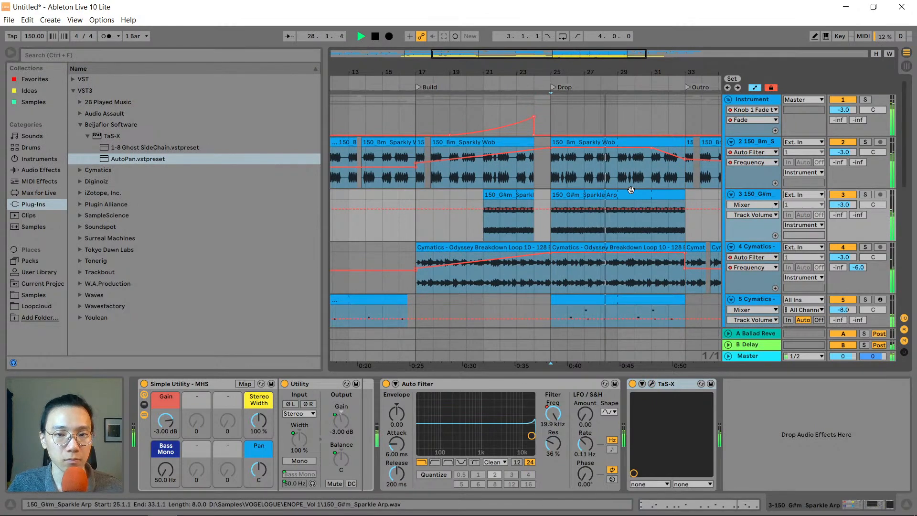
pyautogui.click(761, 100)
pyautogui.press('space')
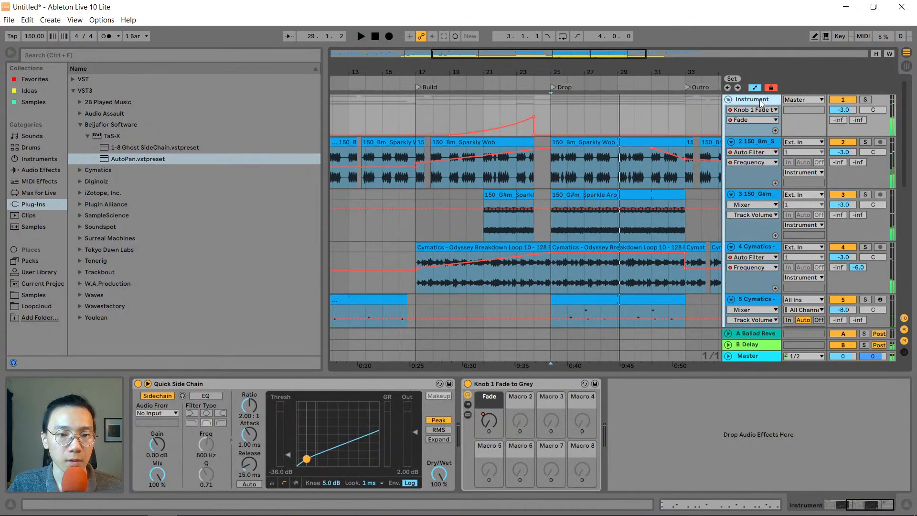
# Try Drums and 9-160 Future kit-Drum TOP as the sidechain source of the Instrument group's Slow Side Chain compressor
pyautogui.moveTo(854, 503); pyautogui.dragTo(817, 506)
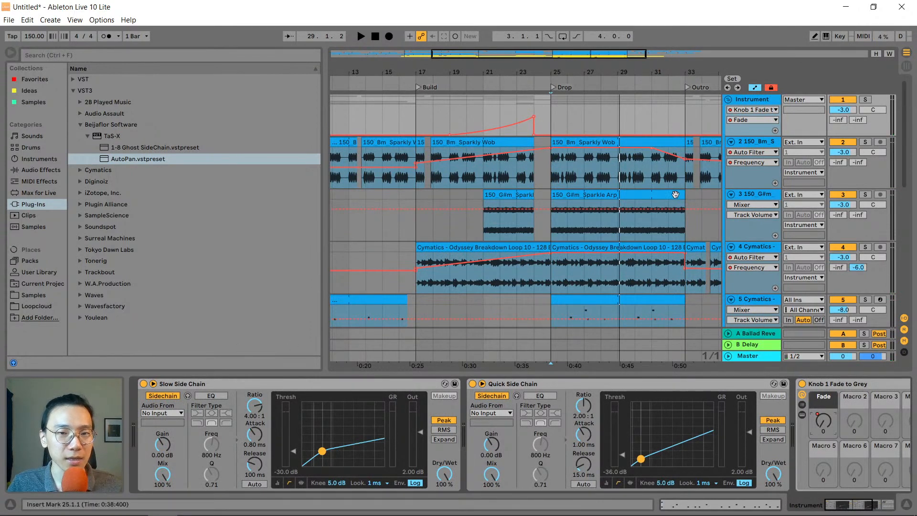
pyautogui.scroll(-5, 593, 191)
pyautogui.scroll(-5, 671, 223)
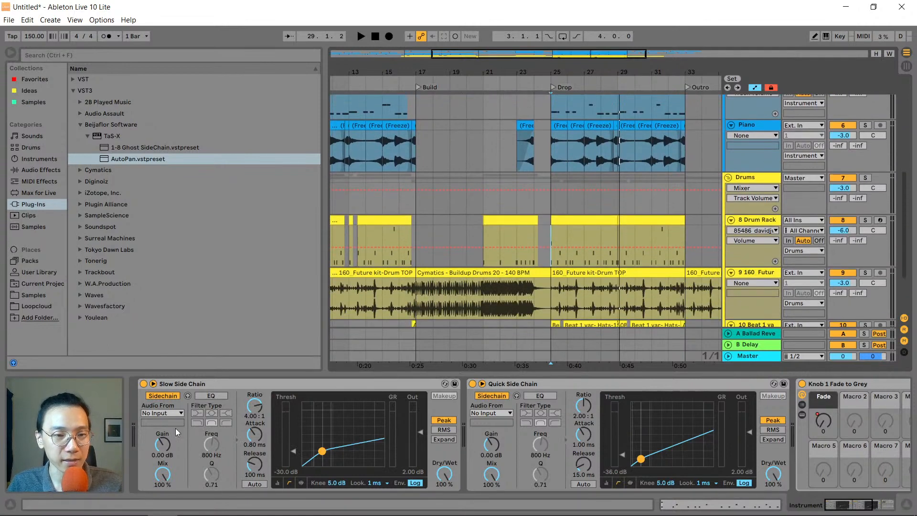
pyautogui.click(165, 414)
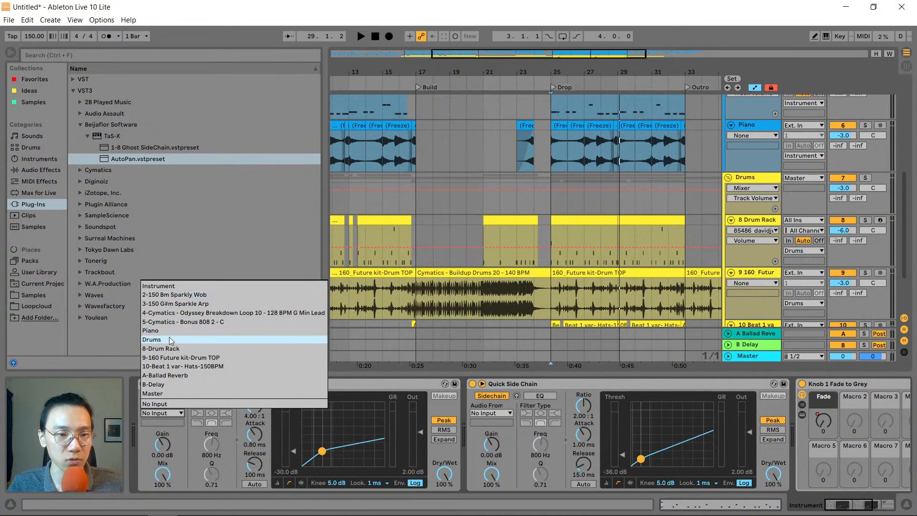
pyautogui.press('Escape')
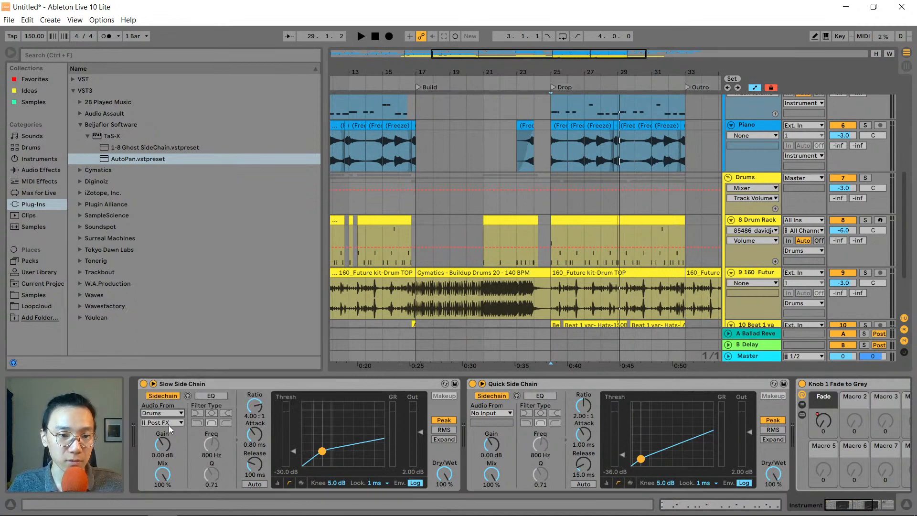
pyautogui.click(167, 422)
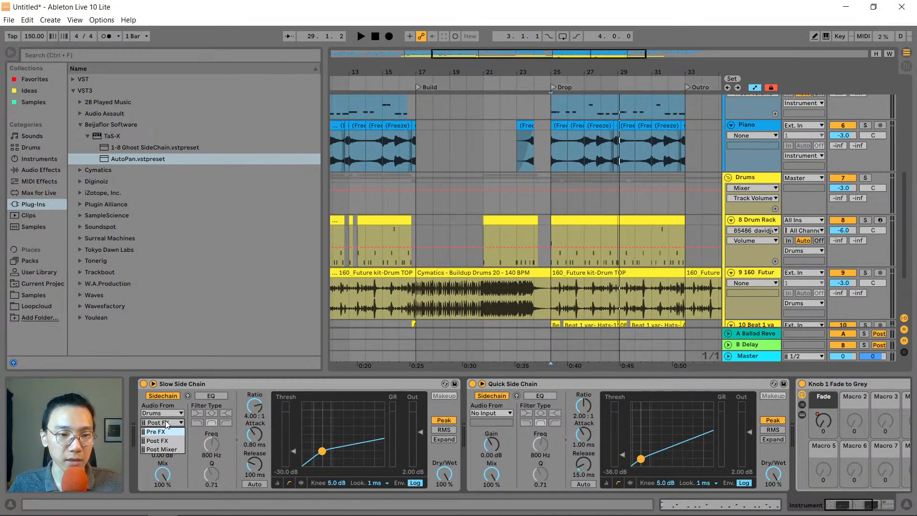
pyautogui.click(163, 412)
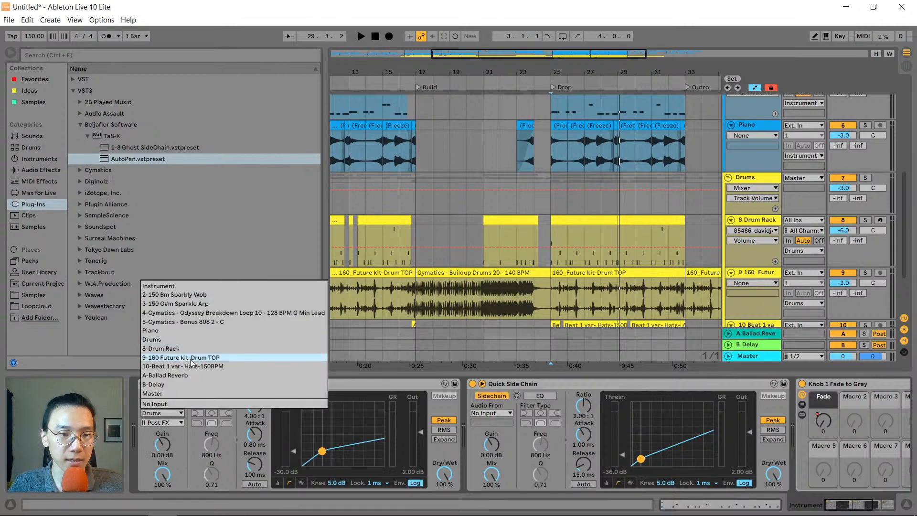
pyautogui.click(190, 359)
pyautogui.click(167, 423)
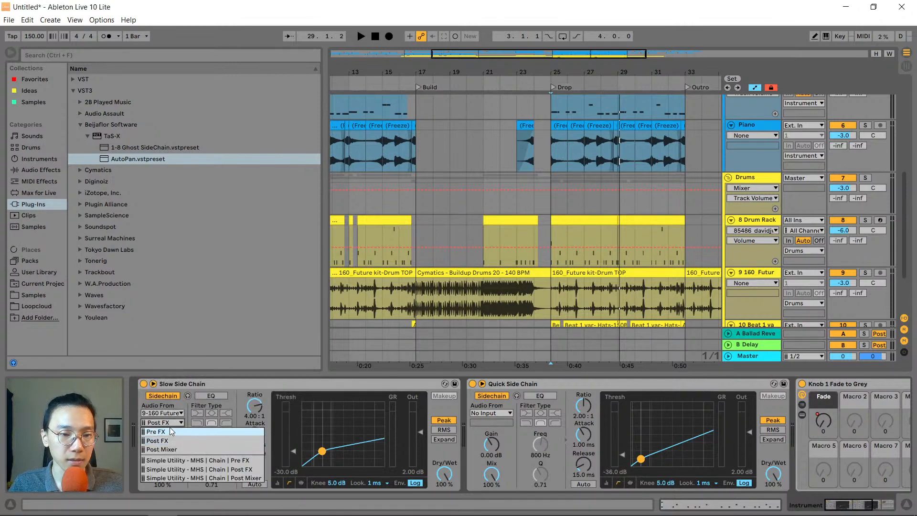
pyautogui.click(167, 423)
# Set the Slow Side Chain's audio source to 8-Drum Rack, tapping Amygdala Kick | Pre FX
pyautogui.click(168, 411)
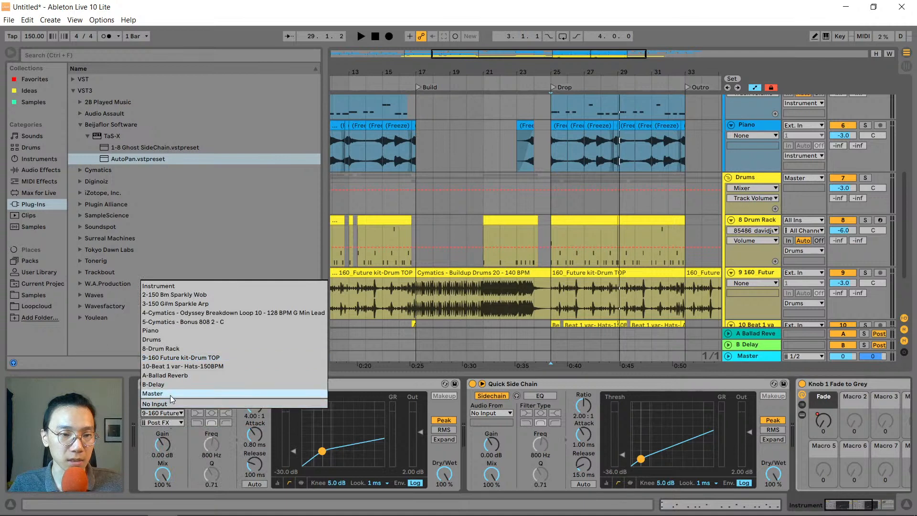
pyautogui.click(173, 348)
pyautogui.click(173, 423)
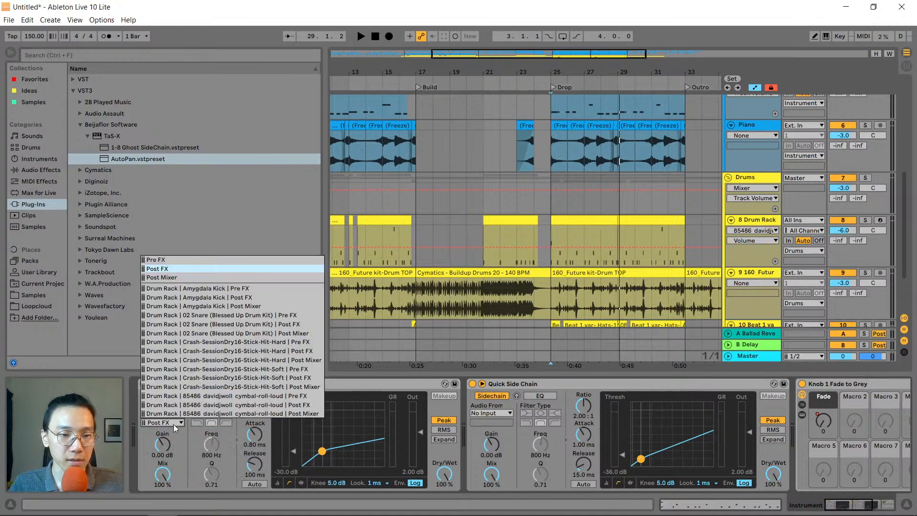
pyautogui.click(235, 288)
# Set the Quick Side Chain's audio source to 8-Drum Rack, tapping 02 Snare (Blessed Up Drum Kit) | Pre FX
pyautogui.click(506, 412)
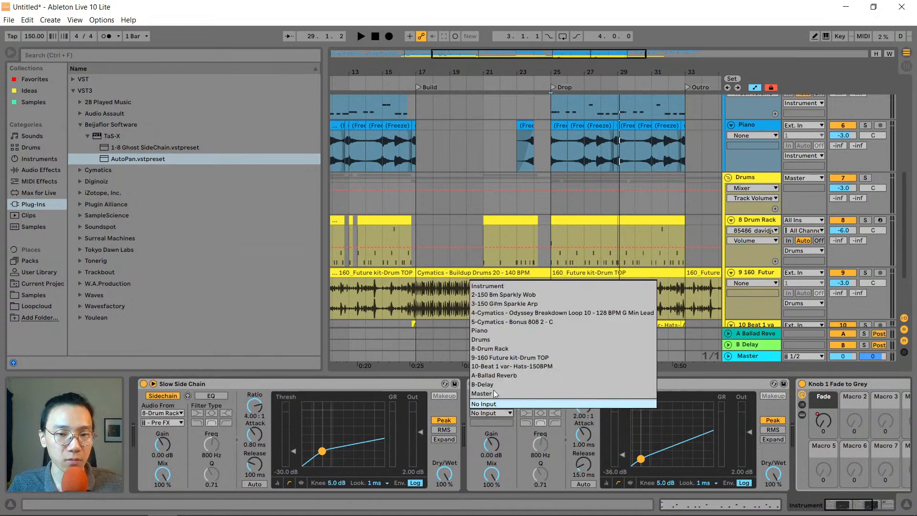
pyautogui.click(501, 340)
pyautogui.click(491, 423)
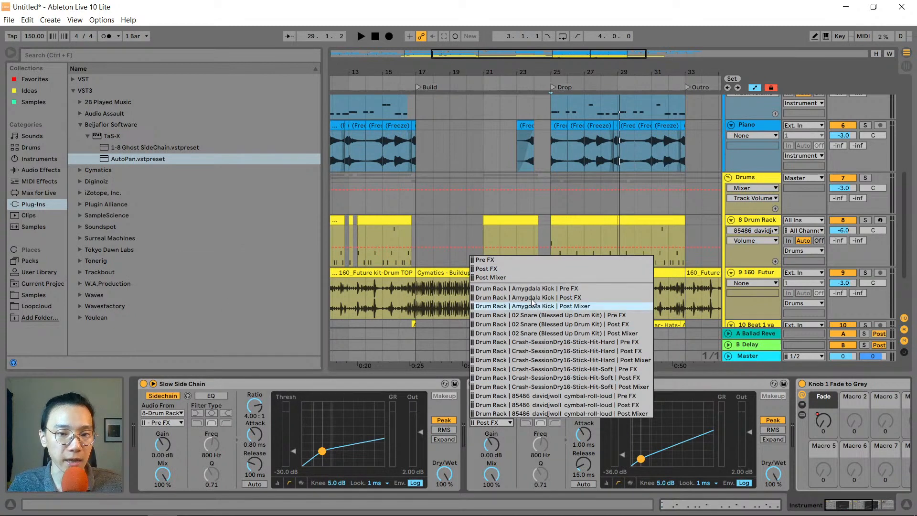
pyautogui.click(560, 321)
# Play the Drop and check how both sidechain compressors on the Instrument group respond to the drums
pyautogui.click(552, 165)
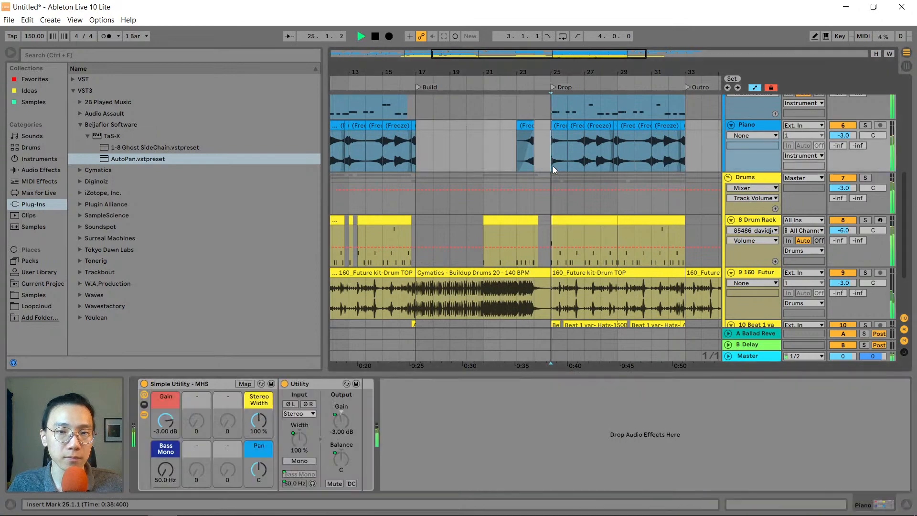
pyautogui.press('space')
pyautogui.scroll(10, 537, 202)
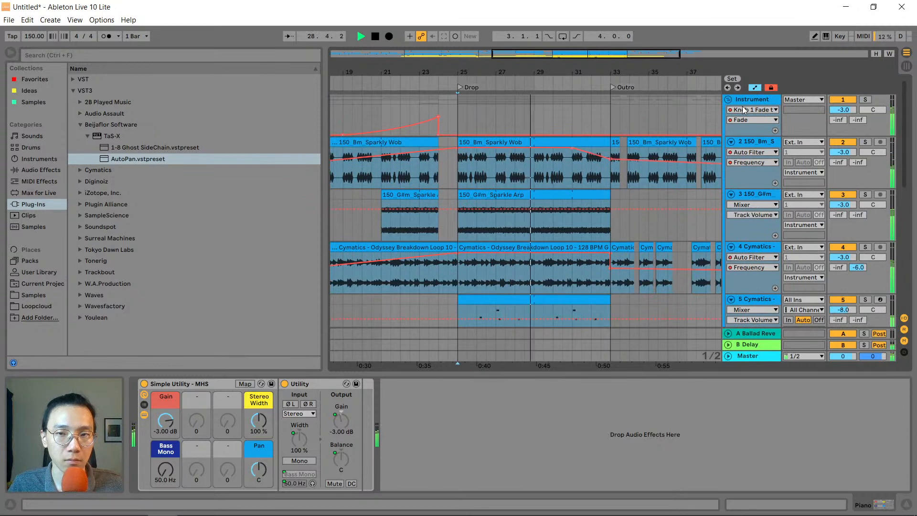
pyautogui.click(486, 281)
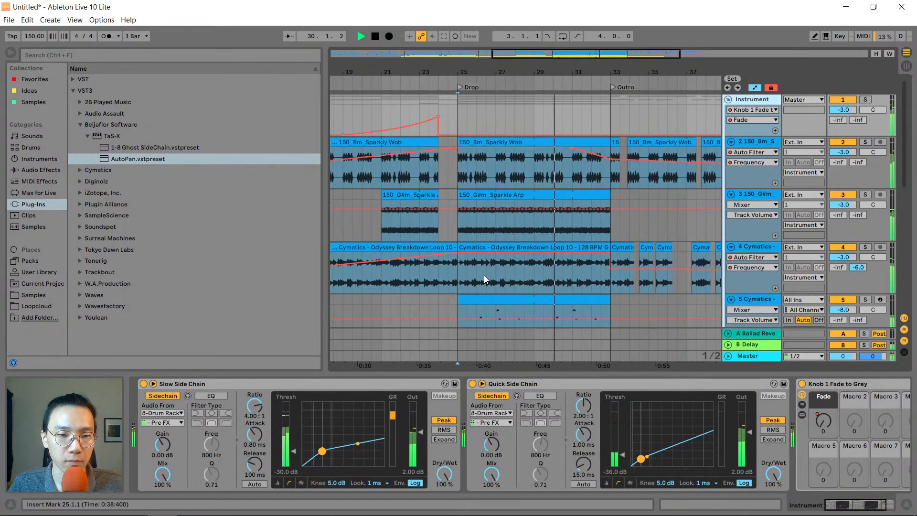
pyautogui.press('space')
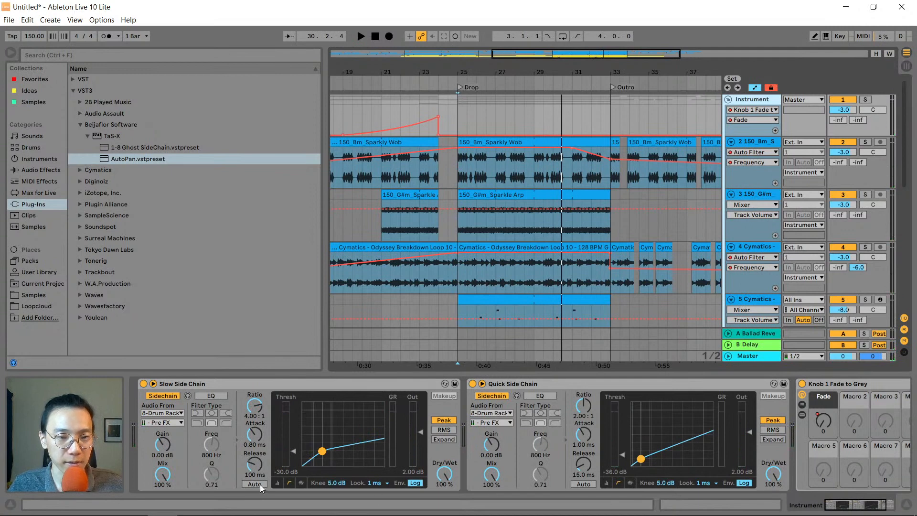
# Set the Slow Side Chain to 1 ms attack, 80 ms release and 10 ms lookahead, and enable automatic release on the Quick Side Chain
pyautogui.moveTo(258, 476); pyautogui.dragTo(258, 487)
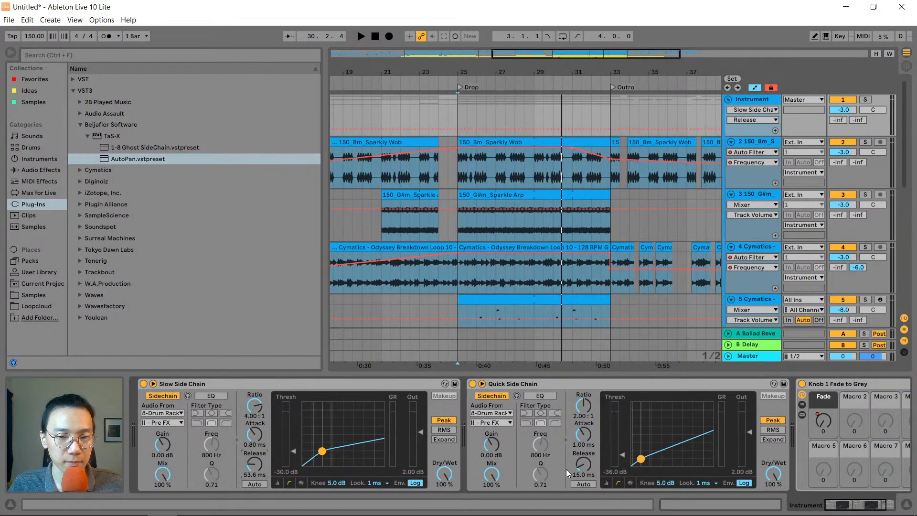
pyautogui.click(584, 484)
pyautogui.click(258, 475)
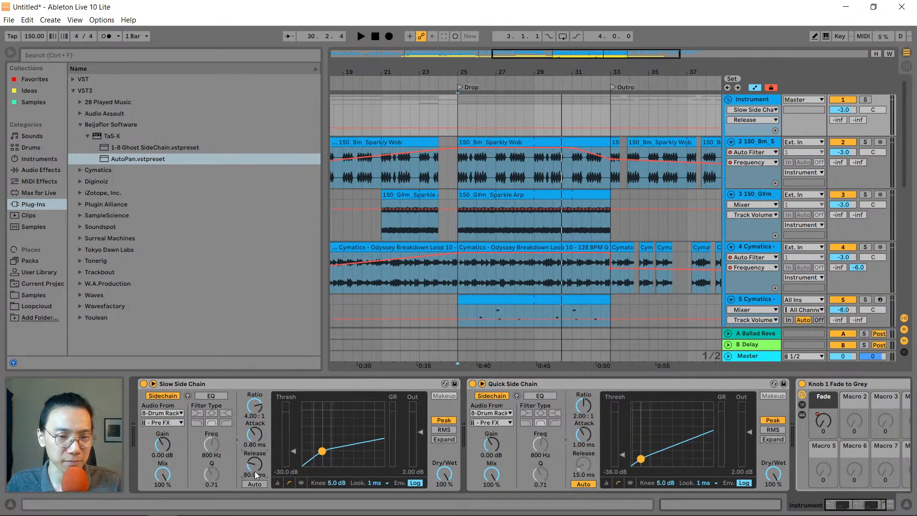
pyautogui.moveTo(258, 444); pyautogui.dragTo(259, 447)
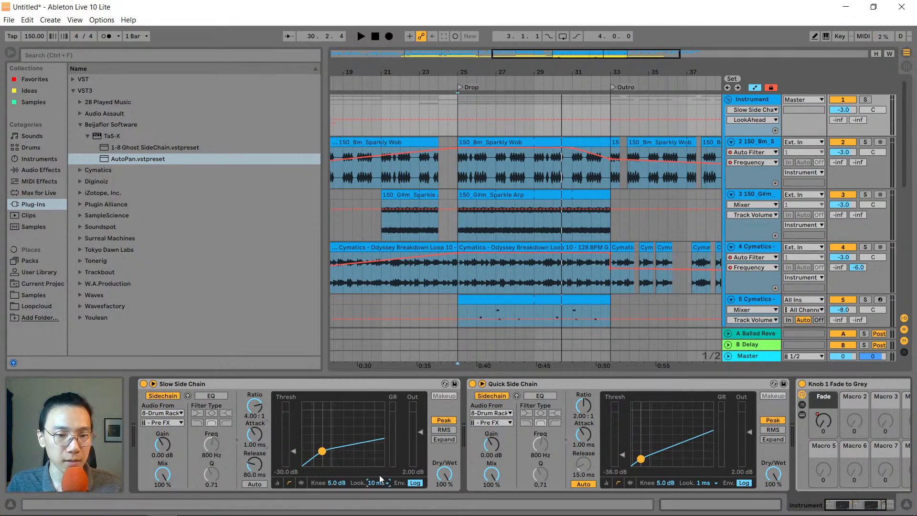
# Play the Drop and set the Quick Side Chain's threshold to -40 dB
pyautogui.press('space')
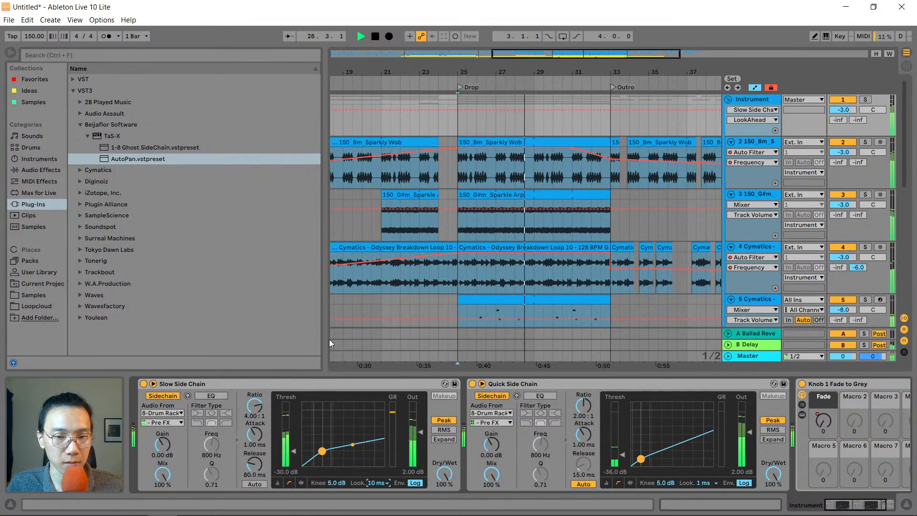
pyautogui.moveTo(617, 454); pyautogui.dragTo(617, 467)
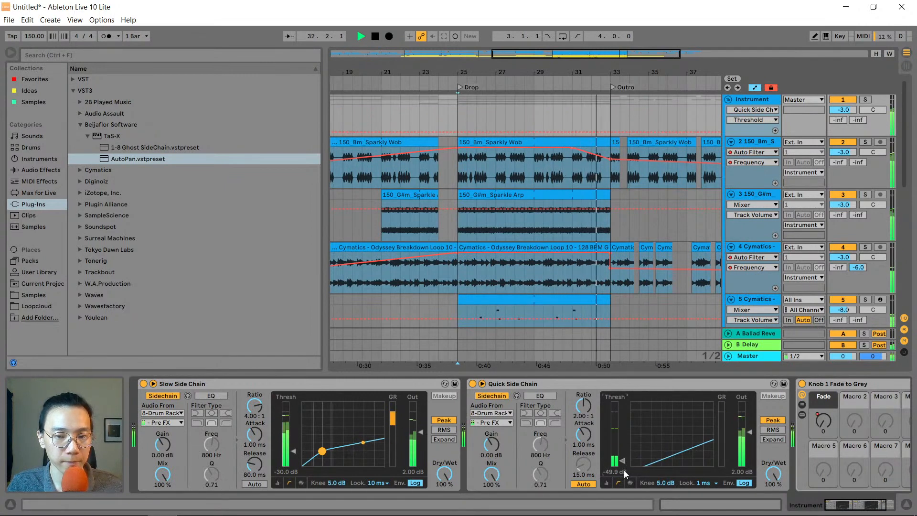
pyautogui.moveTo(621, 470); pyautogui.dragTo(620, 461)
pyautogui.press('space')
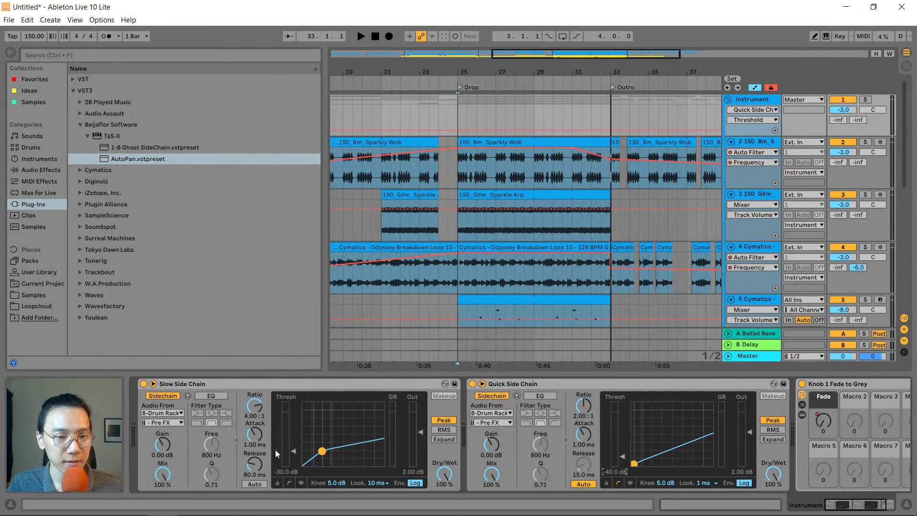
# Set the Slow Side Chain's ratio to 5:1 while listening to the Drop
pyautogui.moveTo(258, 412)
pyautogui.mouseDown()
pyautogui.moveTo(259, 422)
pyautogui.moveTo(257, 408)
pyautogui.mouseUp()
pyautogui.press('space')
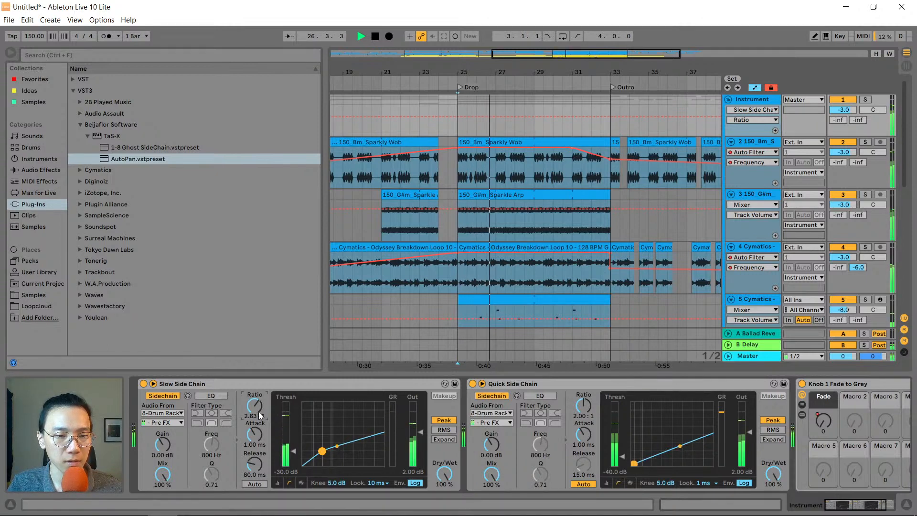
pyautogui.moveTo(258, 408); pyautogui.dragTo(259, 410)
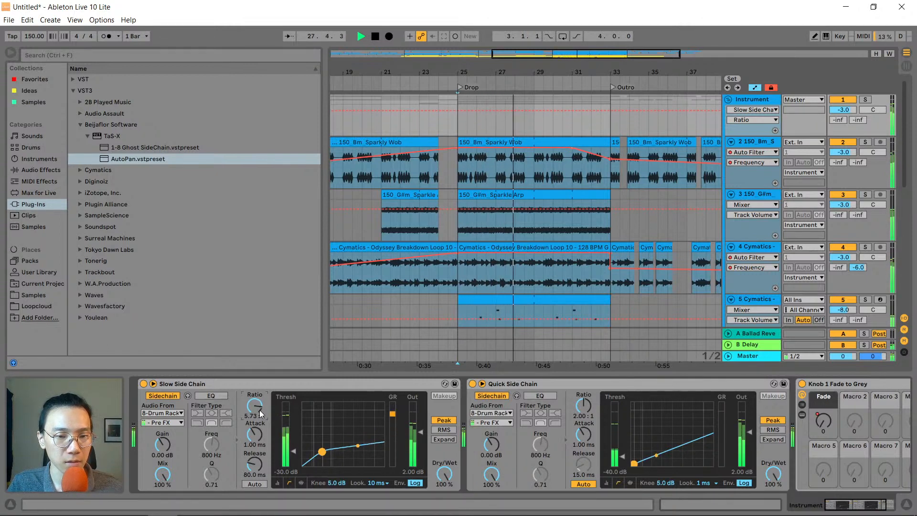
pyautogui.write('5')
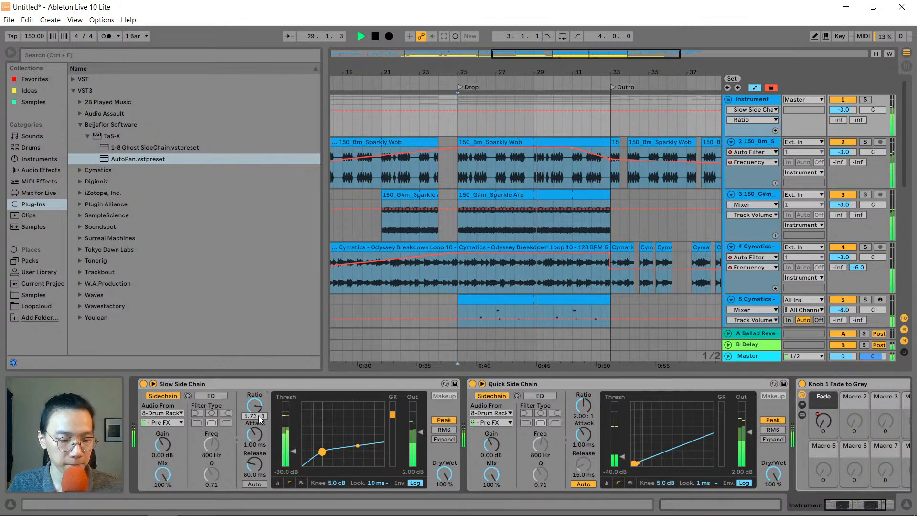
pyautogui.press('Return')
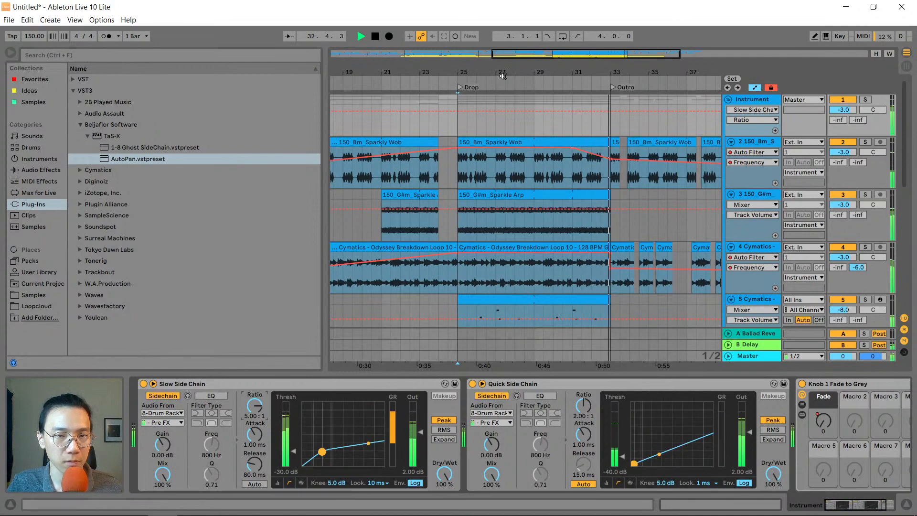
# Stop playback and extend the Drum Rack's Drop clip by about one beat past the start of the Outro
pyautogui.moveTo(505, 72); pyautogui.dragTo(505, 47)
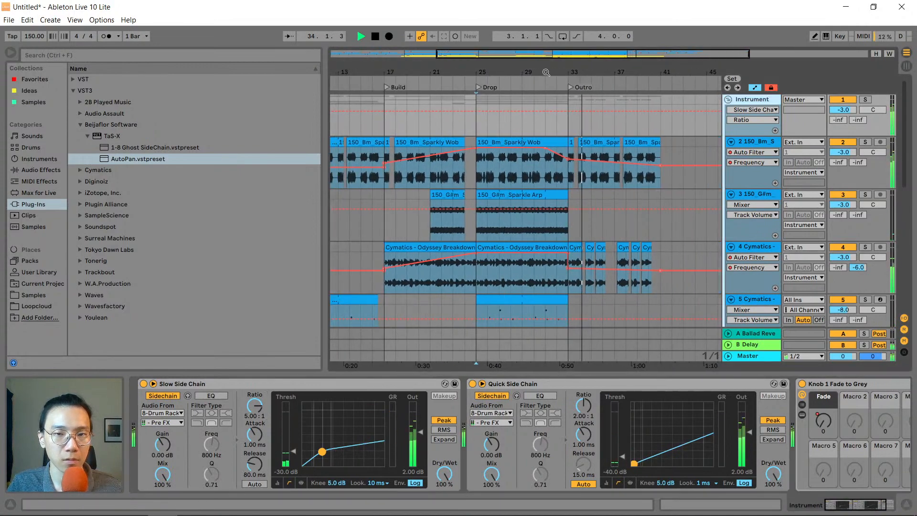
pyautogui.moveTo(546, 73); pyautogui.dragTo(546, 93)
pyautogui.scroll(-10, 566, 165)
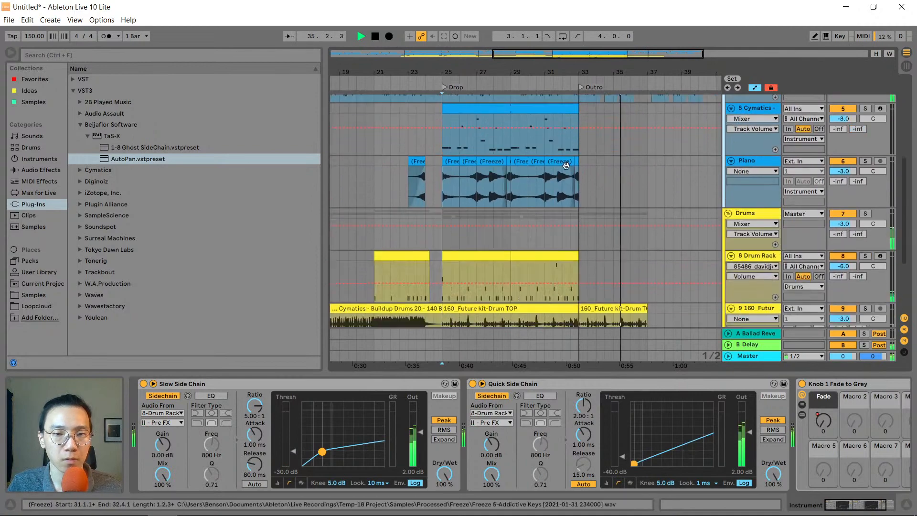
pyautogui.press('space')
pyautogui.moveTo(578, 73); pyautogui.dragTo(556, 112)
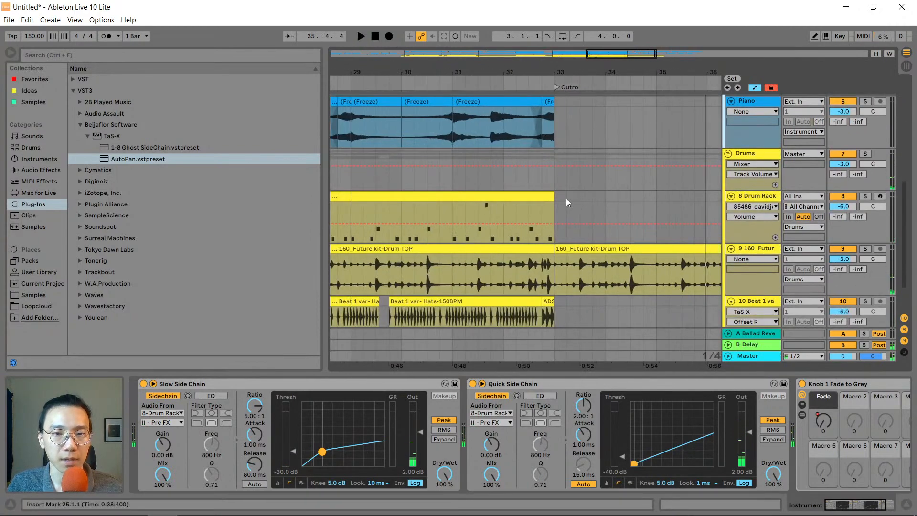
pyautogui.moveTo(553, 198); pyautogui.dragTo(566, 199)
# Play the end of the Drop into the Outro to check the extended Drum Rack clip
pyautogui.click(517, 216)
pyautogui.press('space')
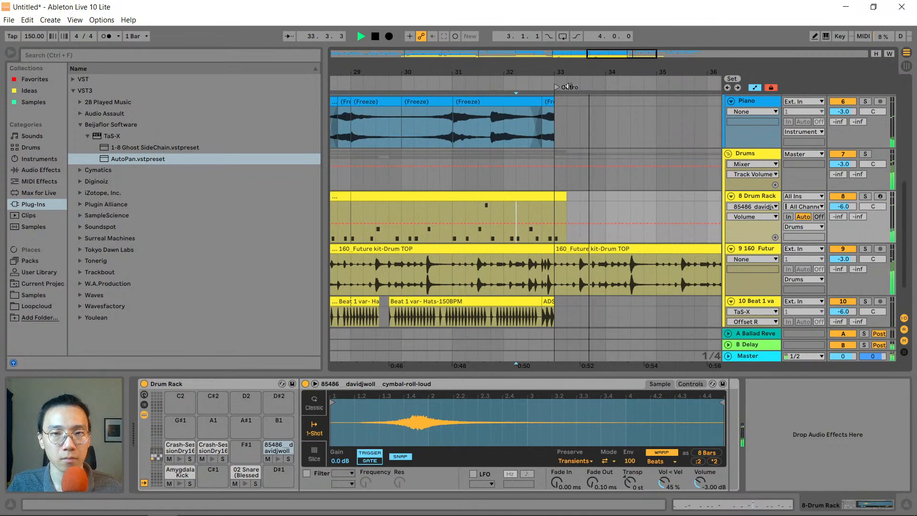
pyautogui.moveTo(572, 72); pyautogui.dragTo(571, 52)
pyautogui.scroll(-2, 592, 141)
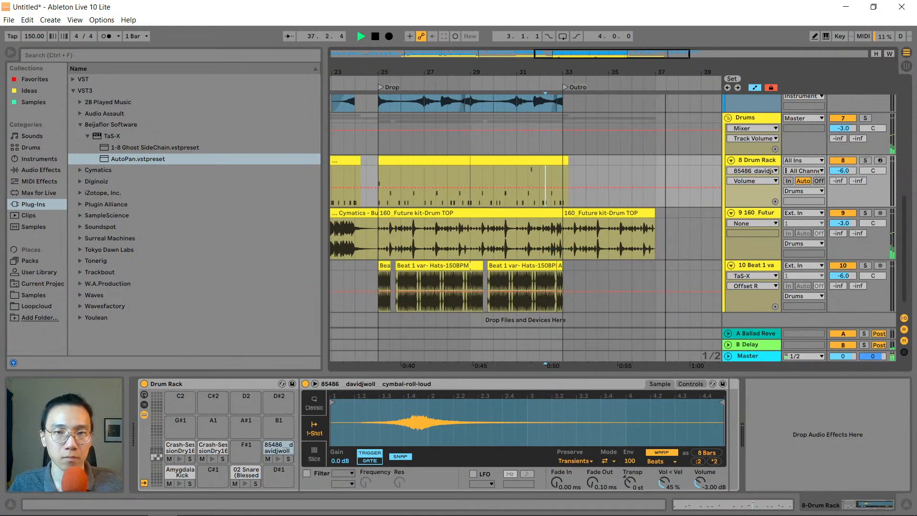
pyautogui.moveTo(548, 72); pyautogui.dragTo(549, 112)
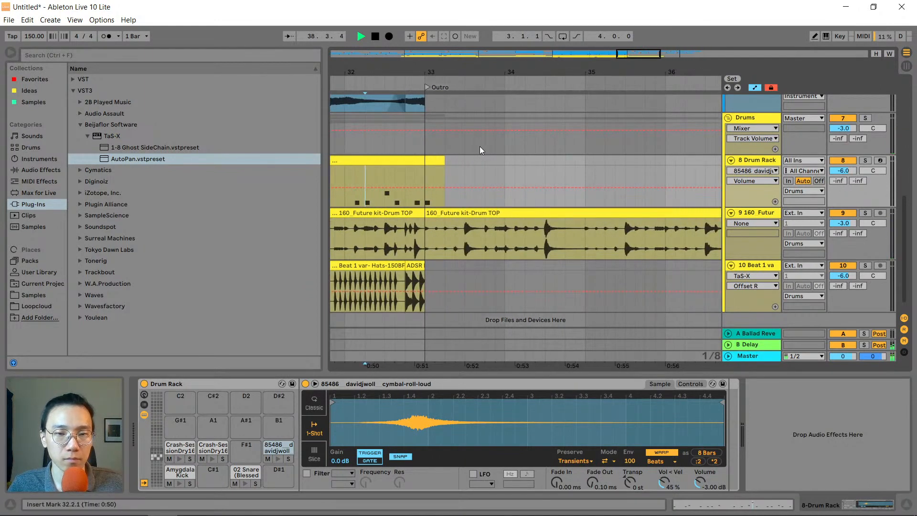
pyautogui.moveTo(468, 75); pyautogui.dragTo(468, 47)
pyautogui.moveTo(592, 71); pyautogui.dragTo(592, 52)
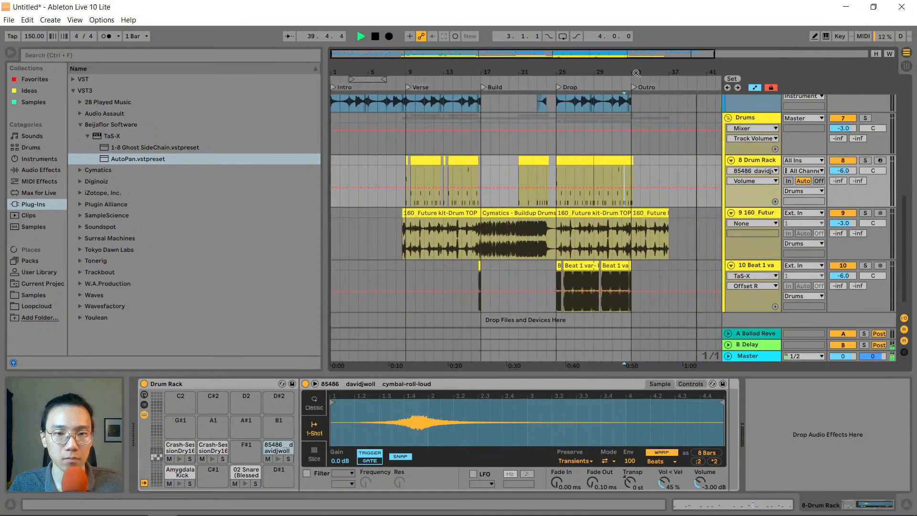
pyautogui.press('space')
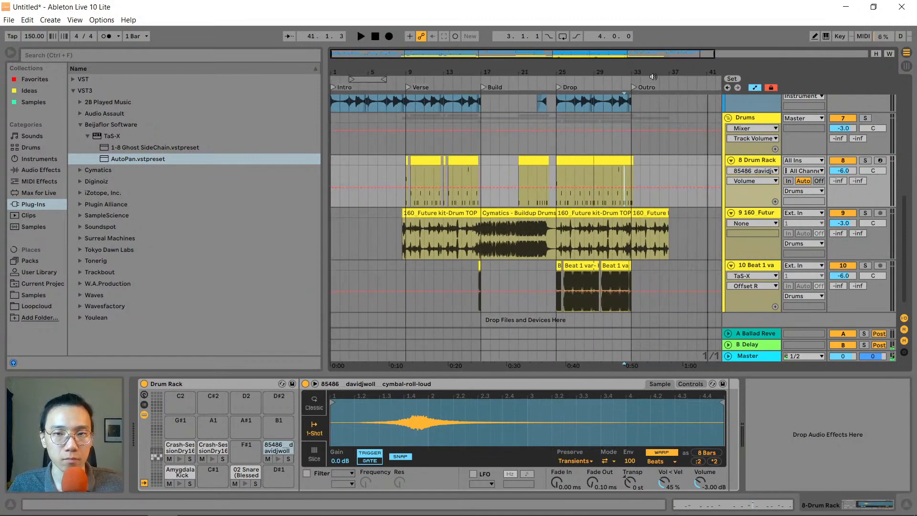
# Play the song from just before the Verse into the Build and listen to the drums and instrument balance
pyautogui.moveTo(651, 72)
pyautogui.mouseDown()
pyautogui.moveTo(650, 91)
pyautogui.moveTo(651, 70)
pyautogui.mouseUp()
pyautogui.moveTo(417, 77); pyautogui.dragTo(418, 95)
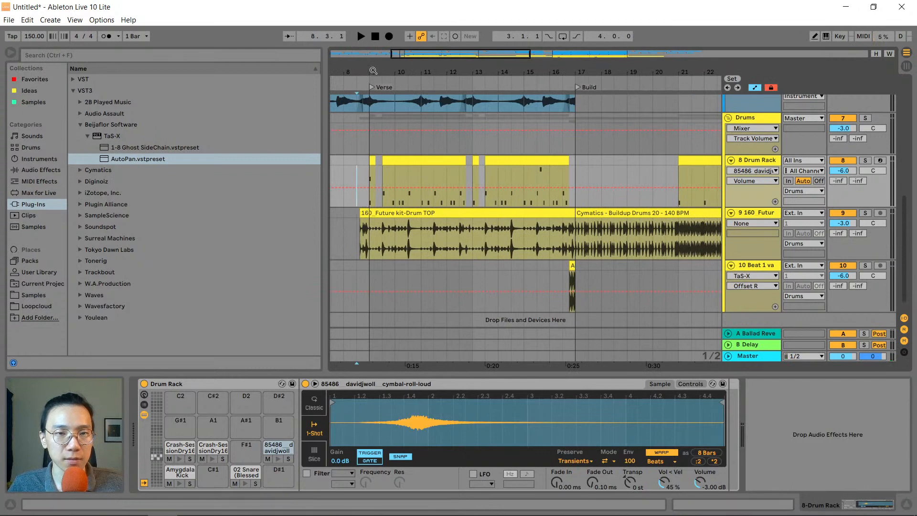
pyautogui.moveTo(373, 72); pyautogui.dragTo(373, 95)
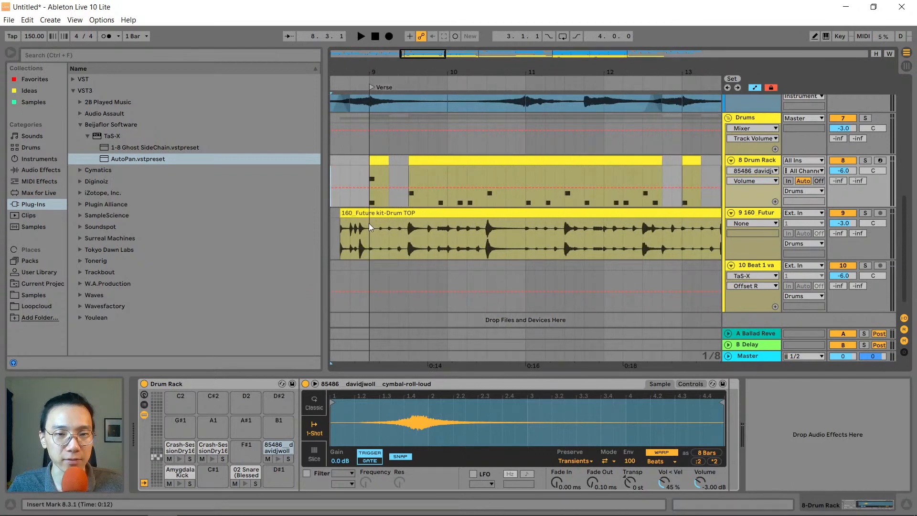
pyautogui.press('space')
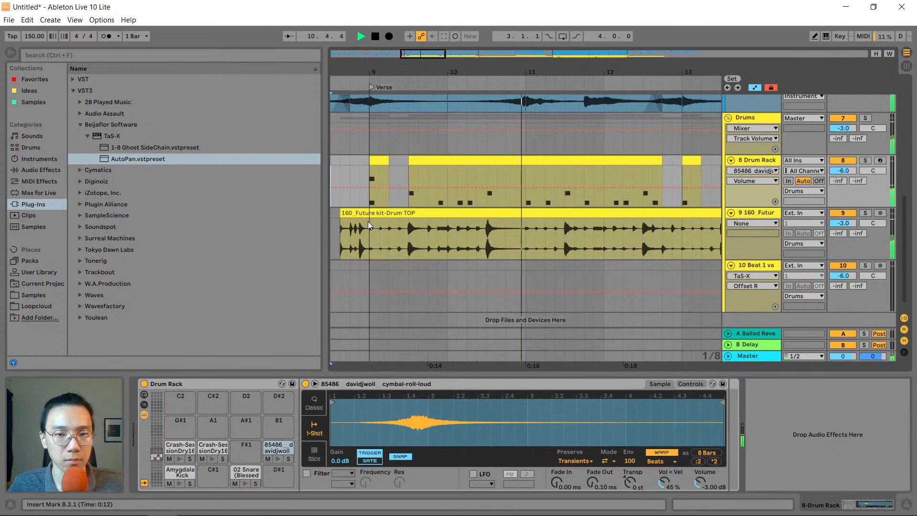
pyautogui.moveTo(448, 72); pyautogui.dragTo(531, 55)
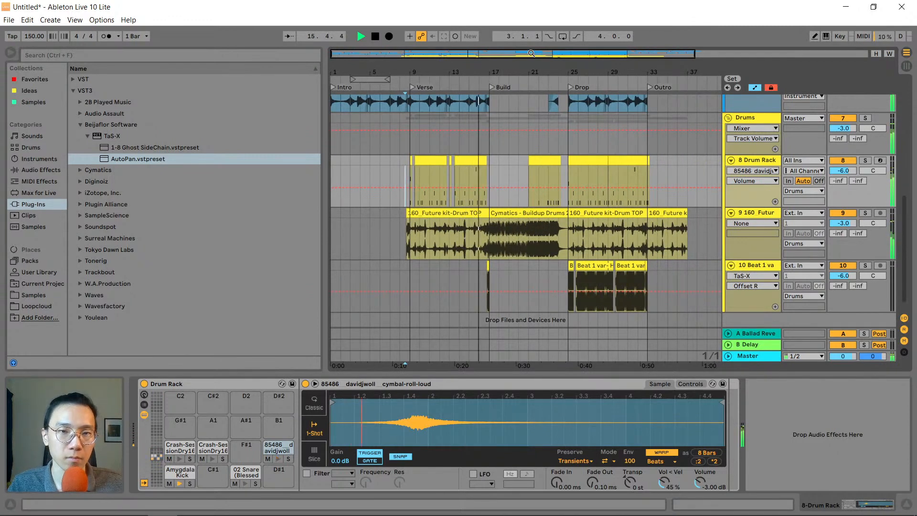
pyautogui.moveTo(531, 53); pyautogui.dragTo(546, 54)
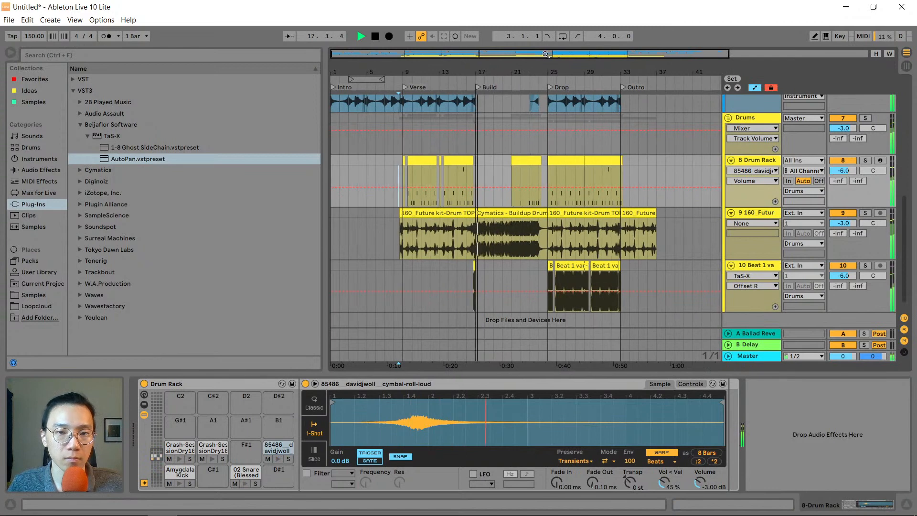
pyautogui.scroll(5, 526, 162)
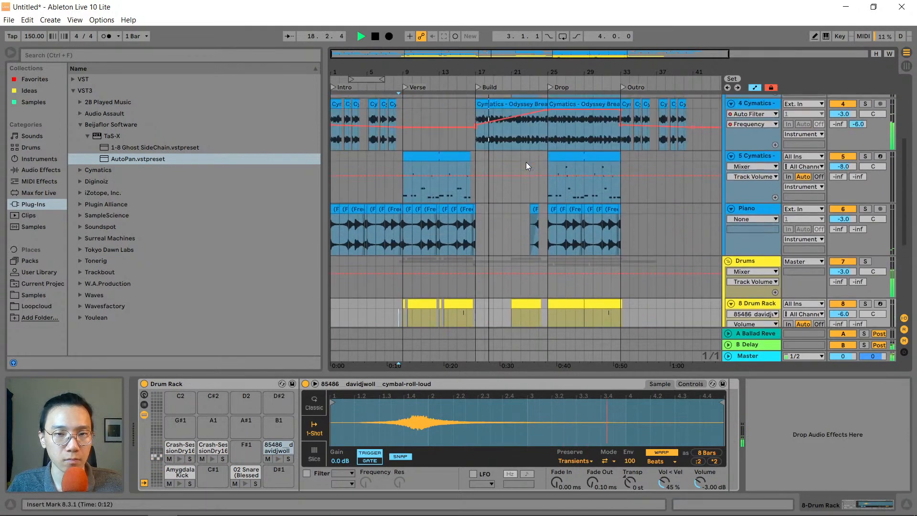
pyautogui.scroll(5, 526, 161)
pyautogui.press('space')
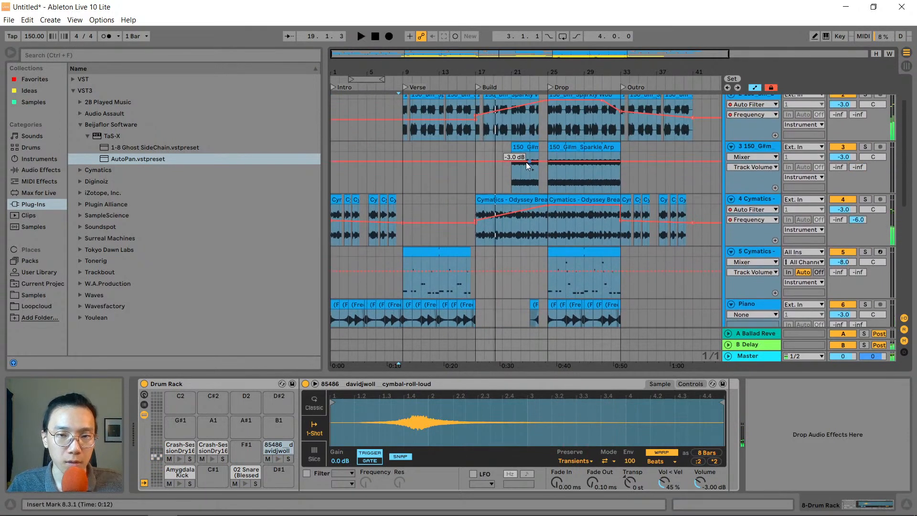
# Automate track 4's volume to dip to about -7 dB at the start of the Build and ramp up to -3 dB at the Drop
pyautogui.click(513, 202)
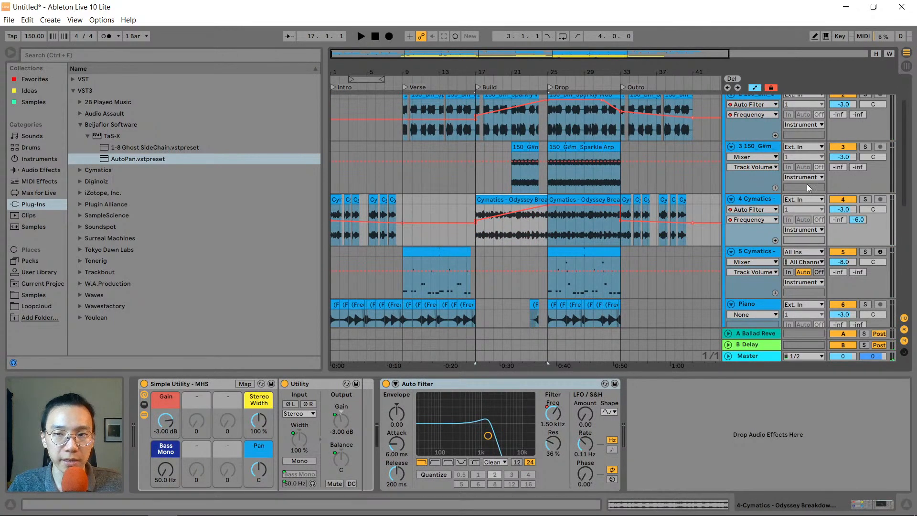
pyautogui.click(842, 209)
pyautogui.click(547, 214)
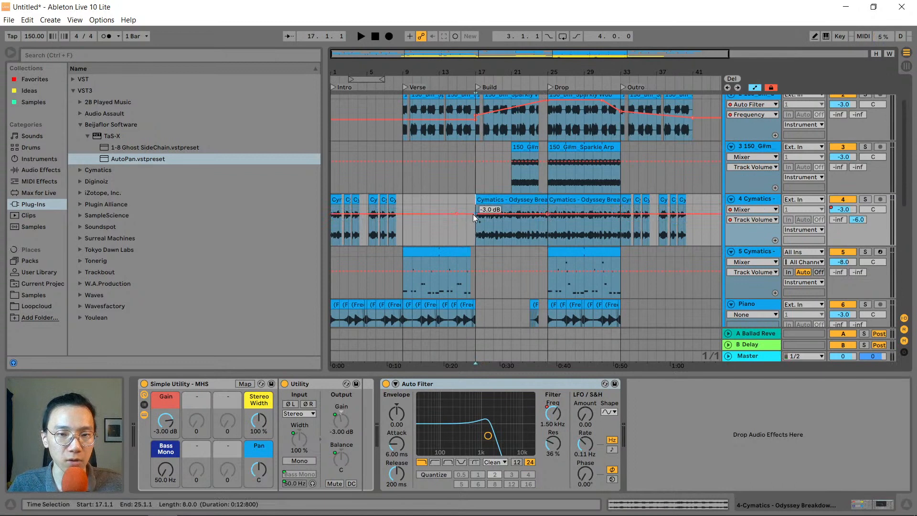
pyautogui.moveTo(473, 214); pyautogui.dragTo(475, 216)
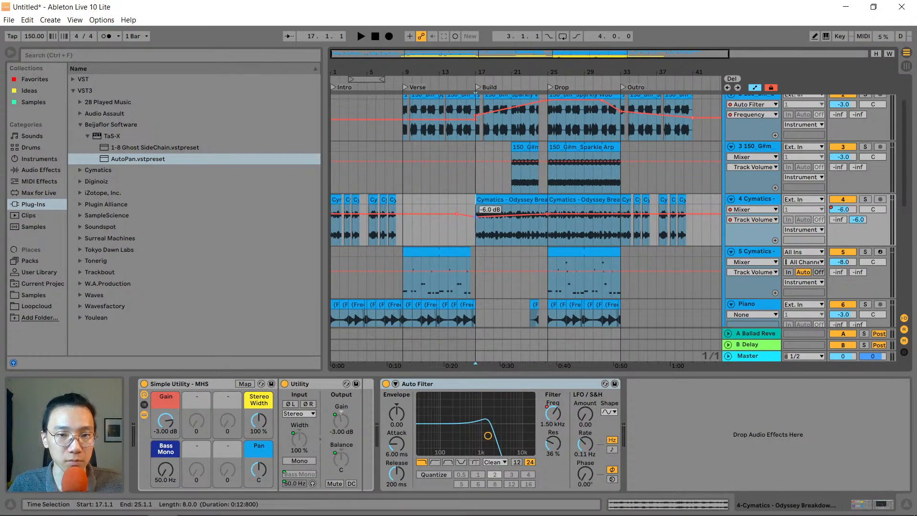
pyautogui.click(464, 226)
pyautogui.press('space')
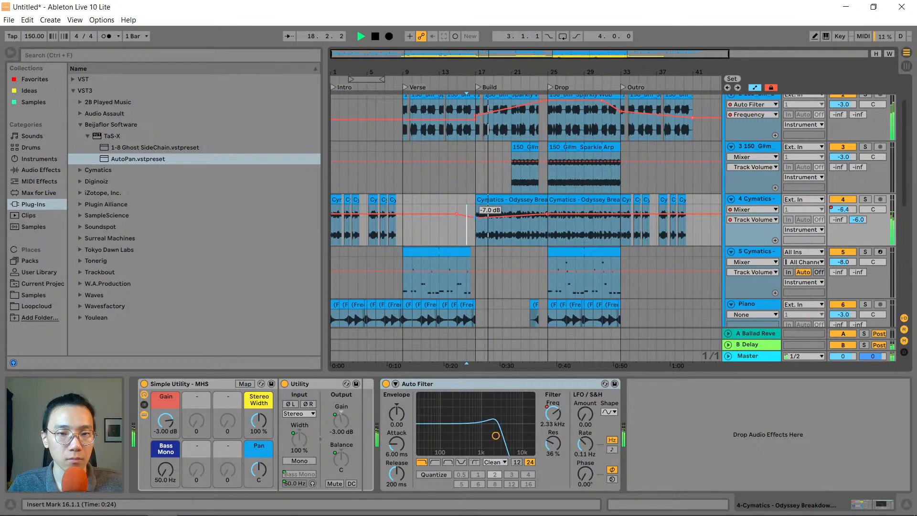
pyautogui.moveTo(475, 217); pyautogui.dragTo(475, 218)
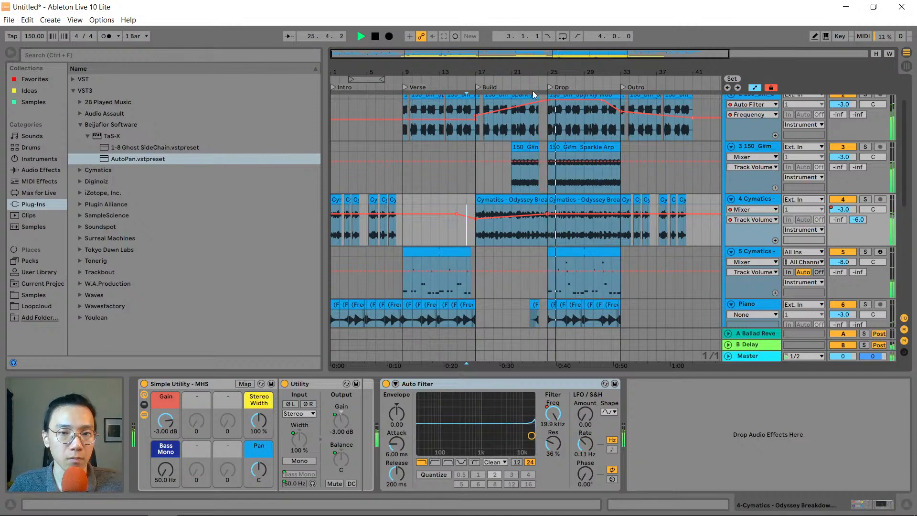
# Listen through the Drop and Outro while reviewing the instrument and drum tracks
pyautogui.scroll(2, 498, 167)
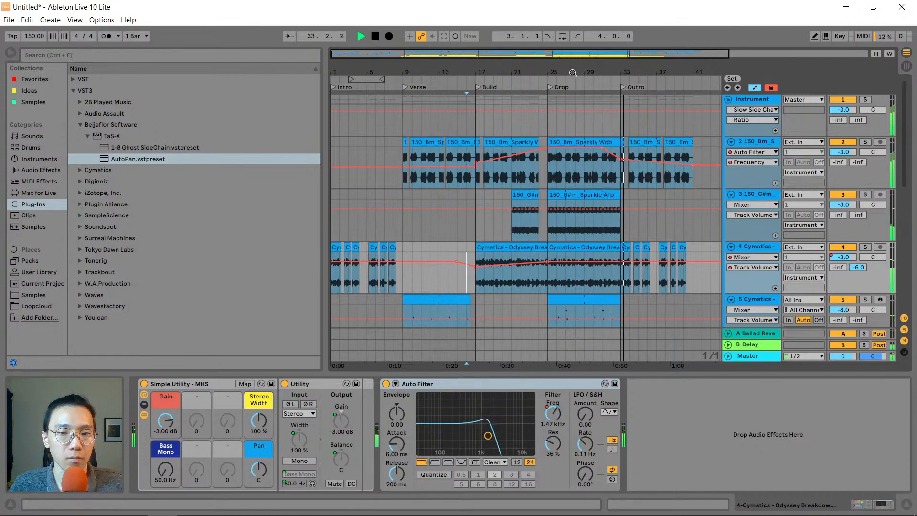
pyautogui.scroll(-5, 594, 238)
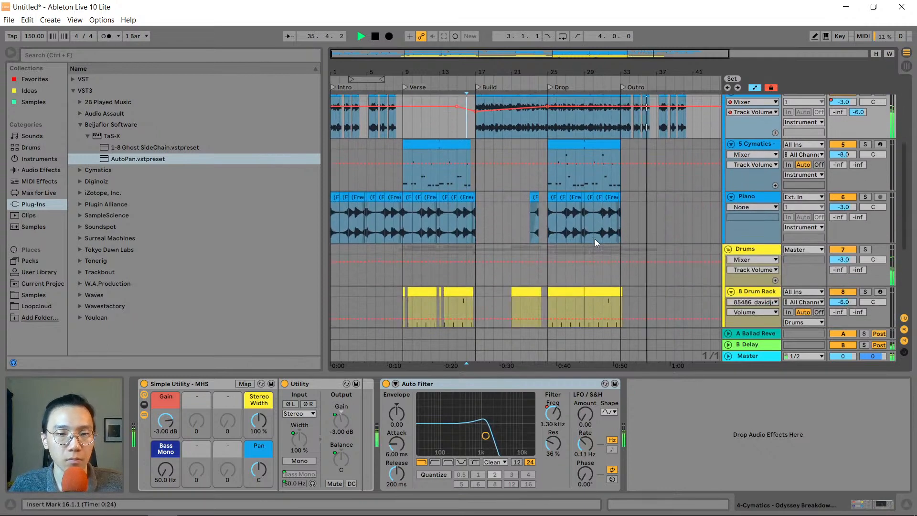
pyautogui.scroll(-5, 595, 239)
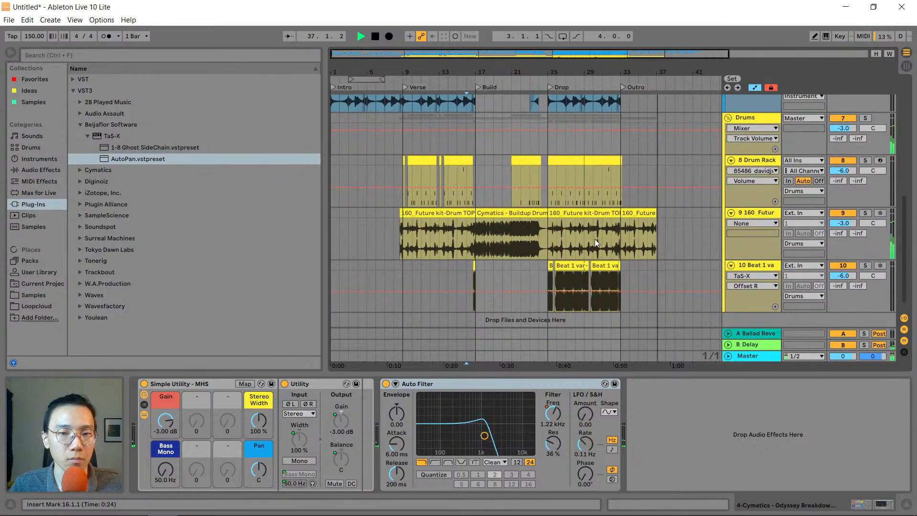
pyautogui.scroll(5, 594, 239)
pyautogui.scroll(6, 594, 241)
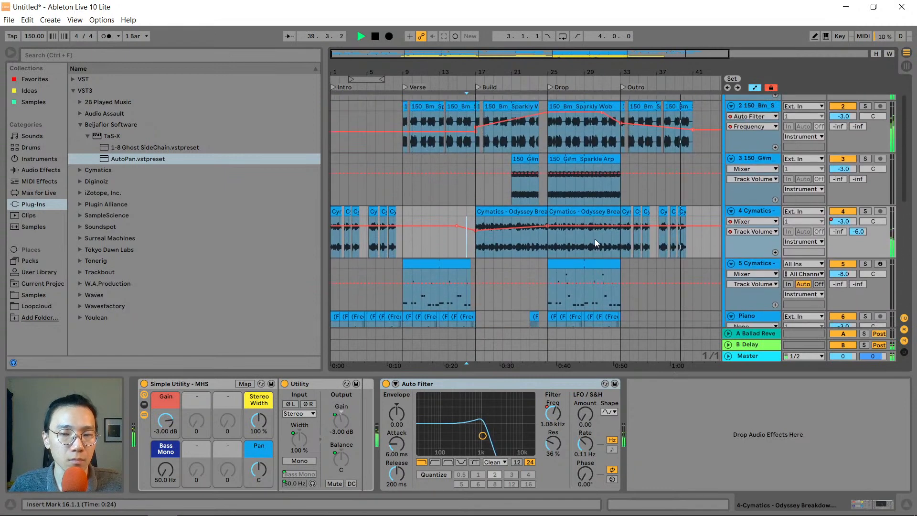
pyautogui.scroll(2, 594, 239)
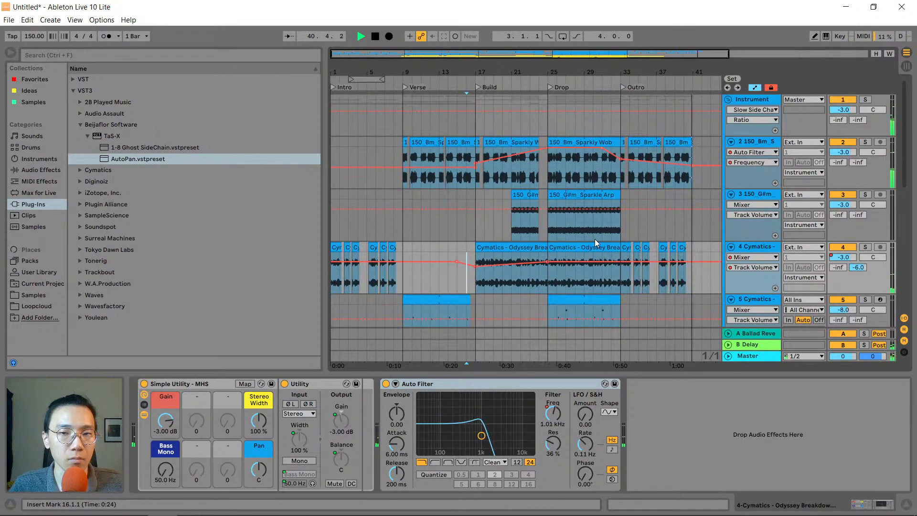
# Stop playback and review the arrangement from the Instrument group down through the drum tracks
pyautogui.press('space')
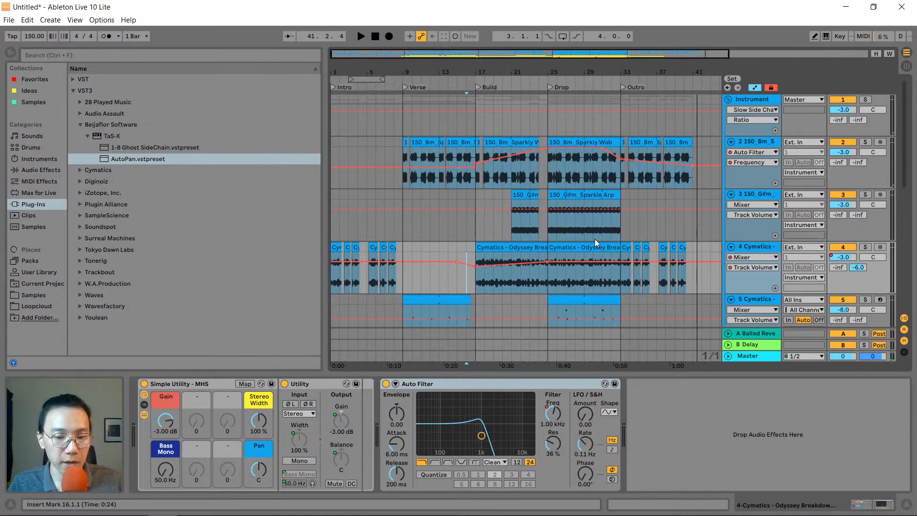
pyautogui.scroll(-1, 587, 224)
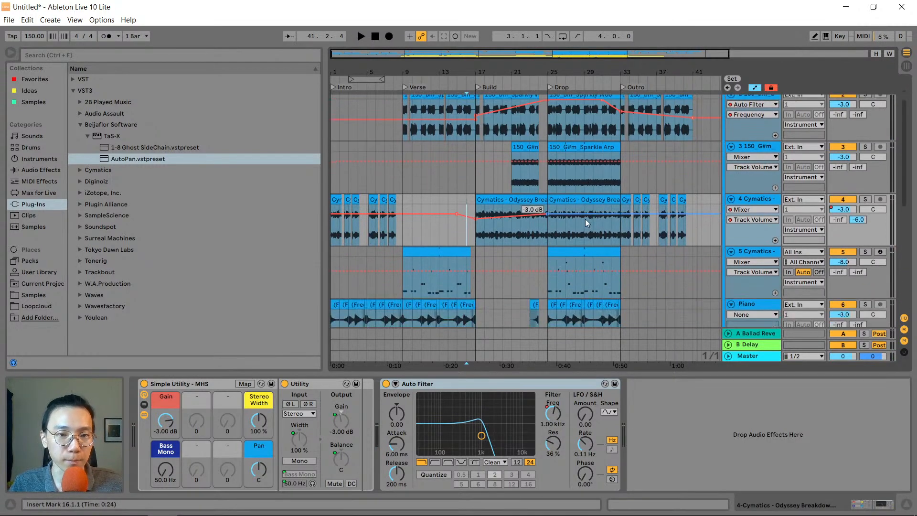
pyautogui.scroll(-1, 586, 219)
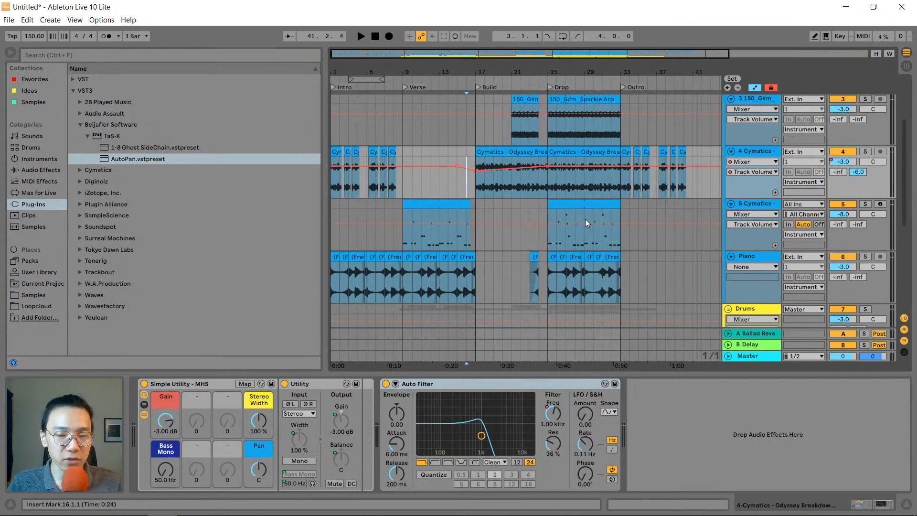
pyautogui.scroll(-2, 585, 219)
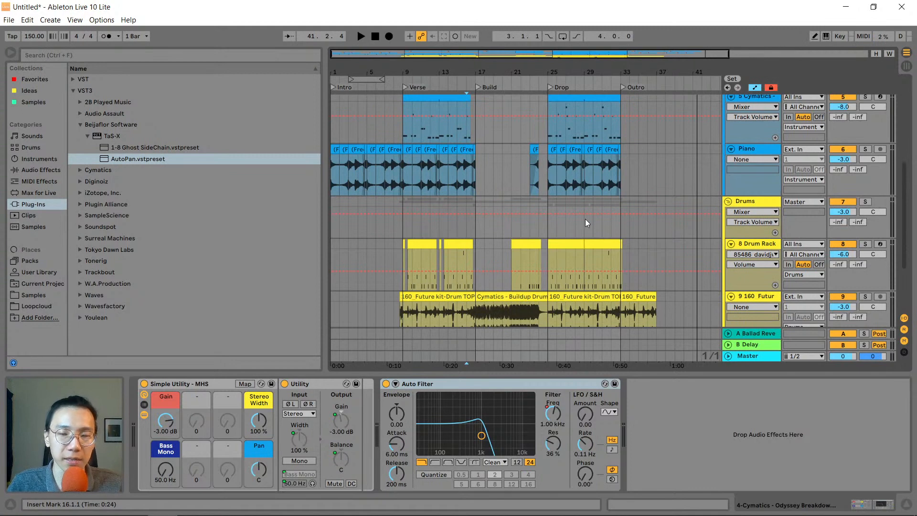
pyautogui.scroll(-2, 586, 218)
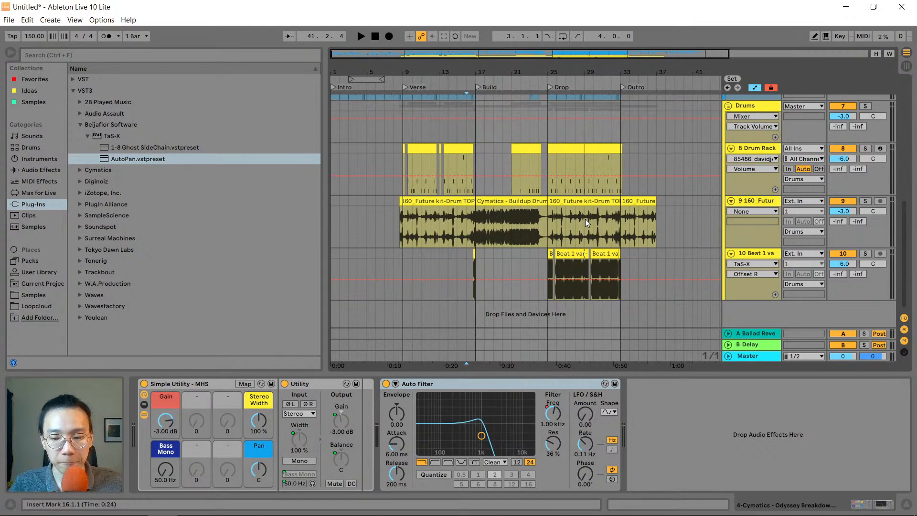
pyautogui.scroll(5, 603, 209)
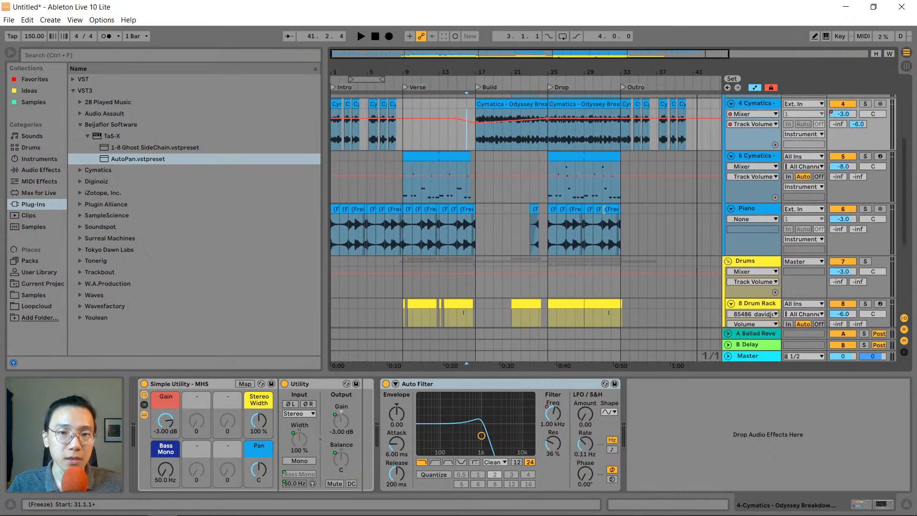
# Inspect the 808 bass track in the Drop and at bar 21 of the Build, comparing it with the other instrument tracks
pyautogui.click(586, 190)
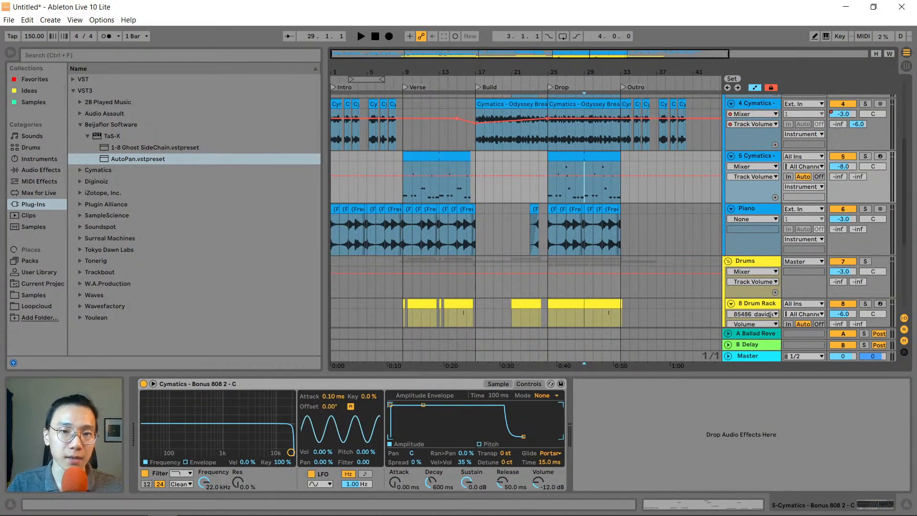
pyautogui.click(509, 193)
pyautogui.scroll(2, 509, 193)
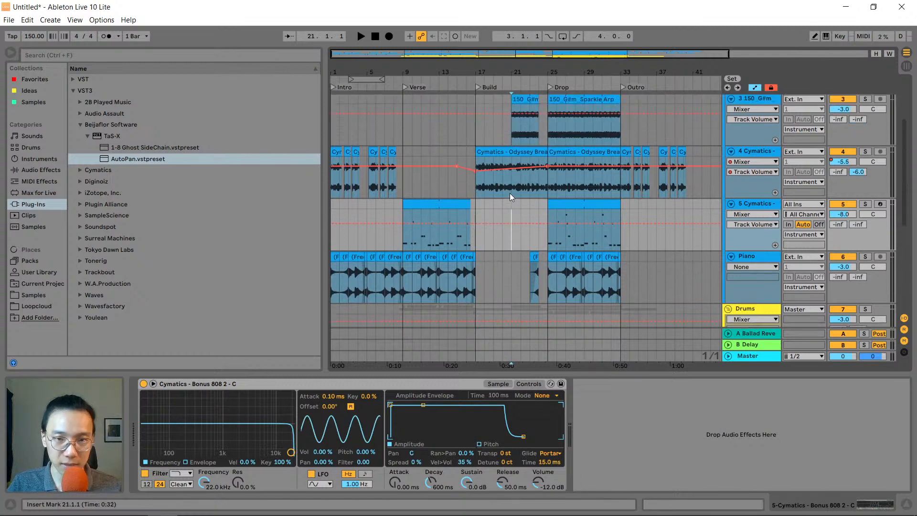
pyautogui.scroll(2, 509, 193)
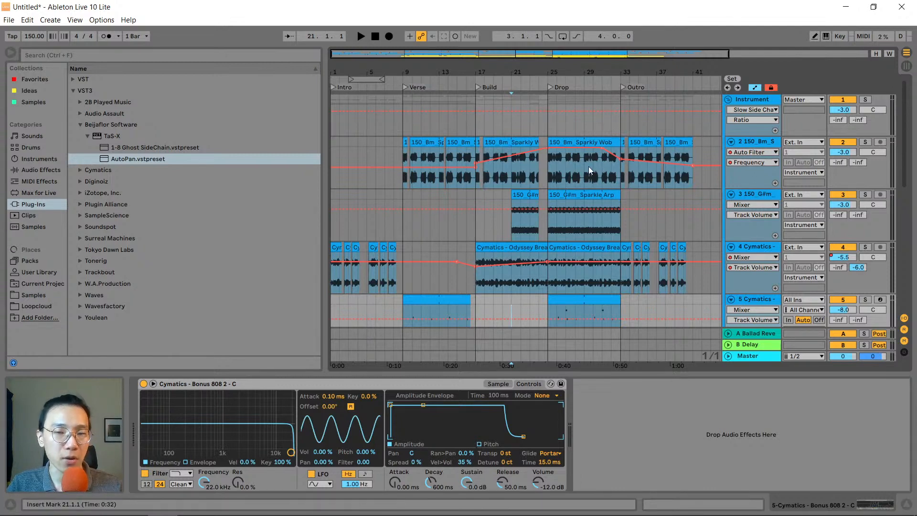
pyautogui.scroll(-4, 586, 169)
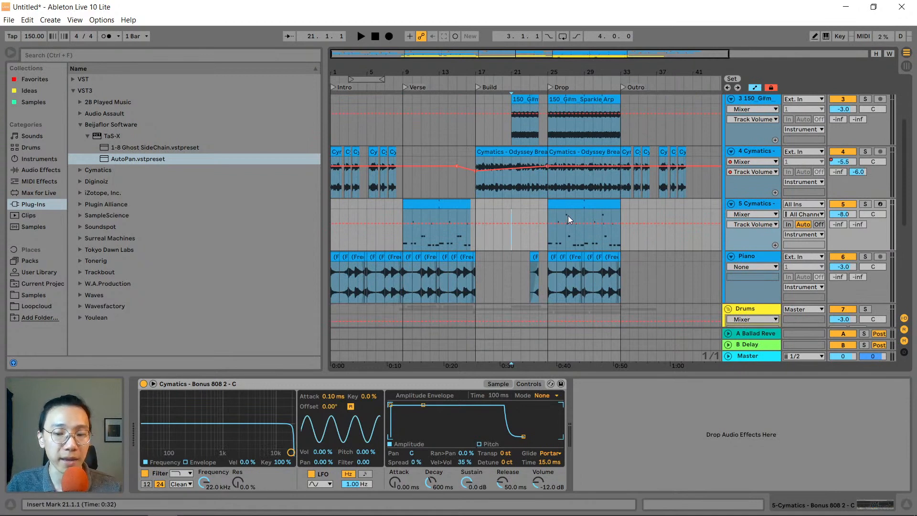
pyautogui.scroll(3, 564, 191)
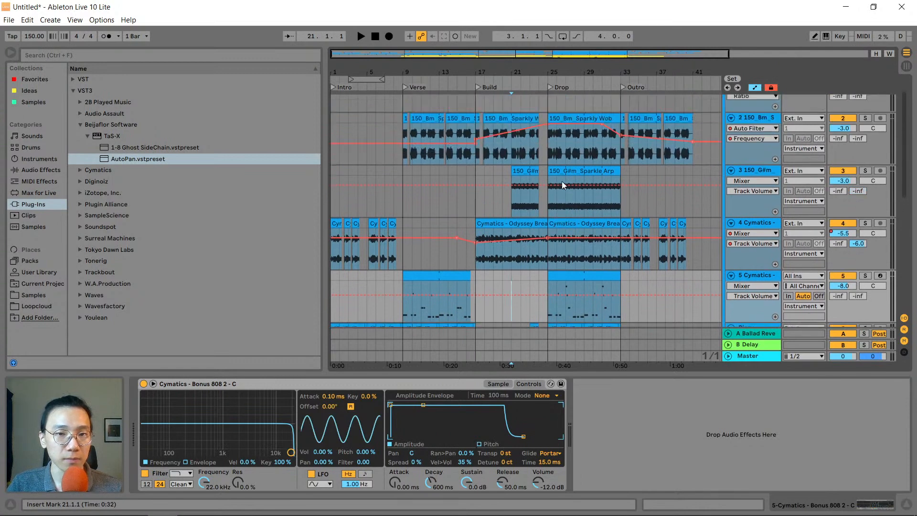
# Review the drum tracks across the song and place the insert marker at bar 21 on the Drums group
pyautogui.moveTo(530, 68); pyautogui.dragTo(514, 53)
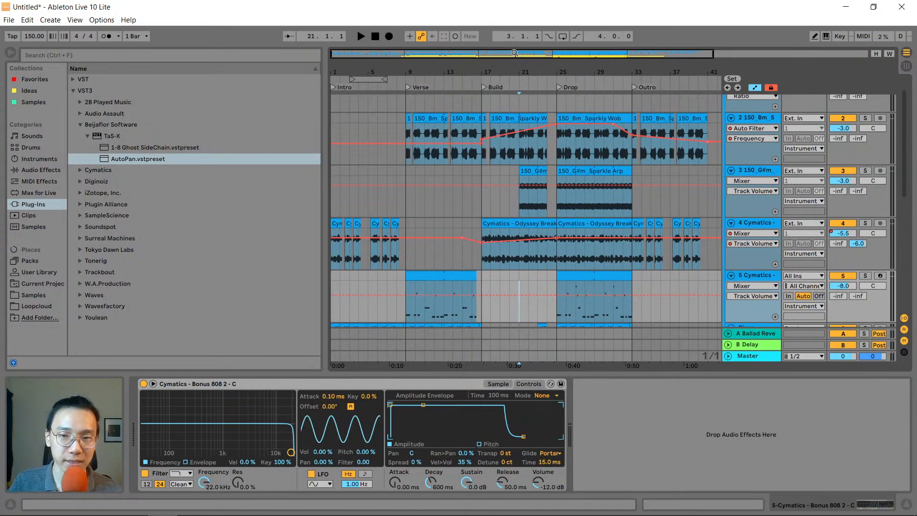
pyautogui.scroll(-5, 542, 148)
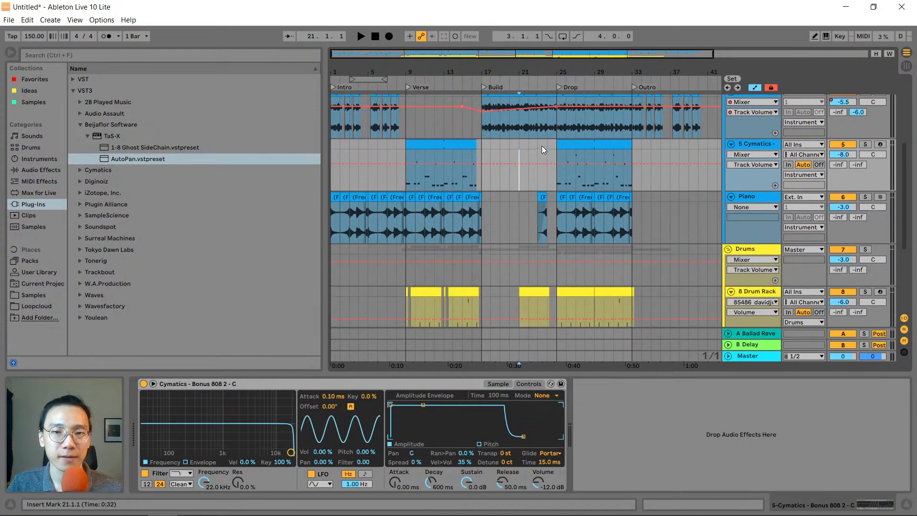
pyautogui.scroll(-6, 542, 146)
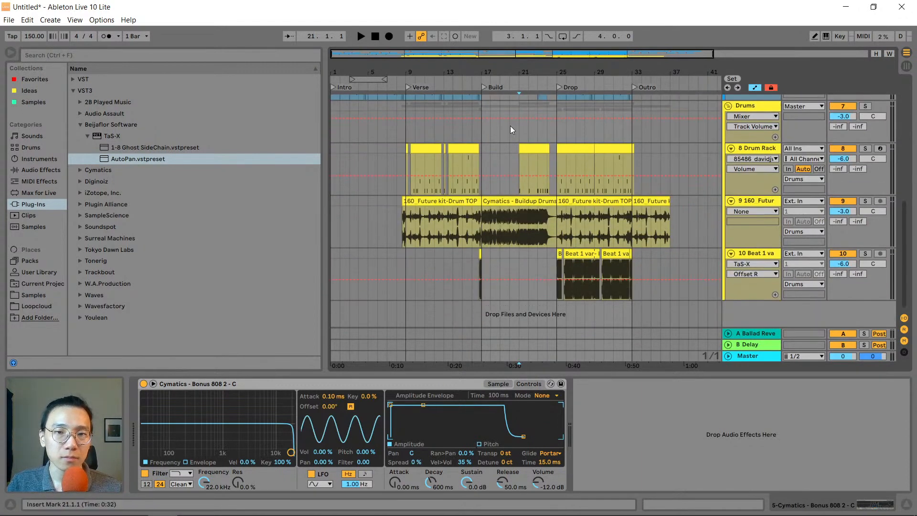
pyautogui.click(518, 131)
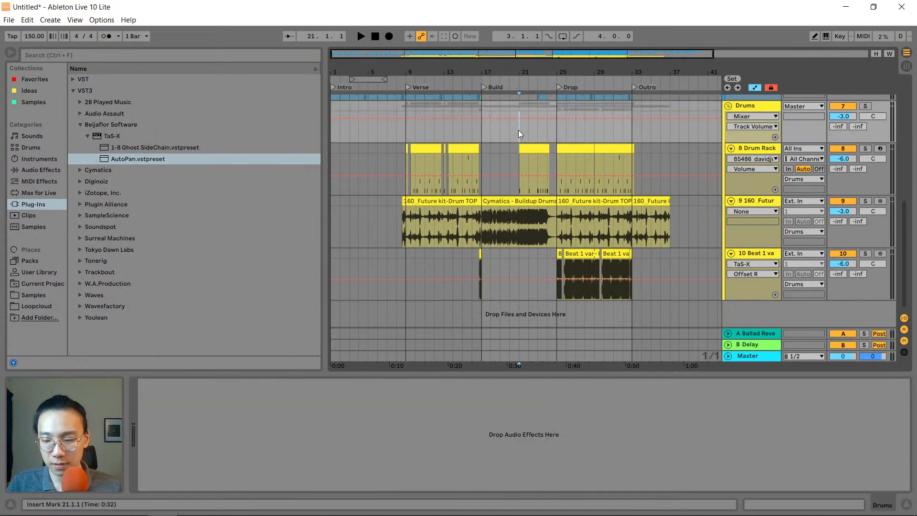